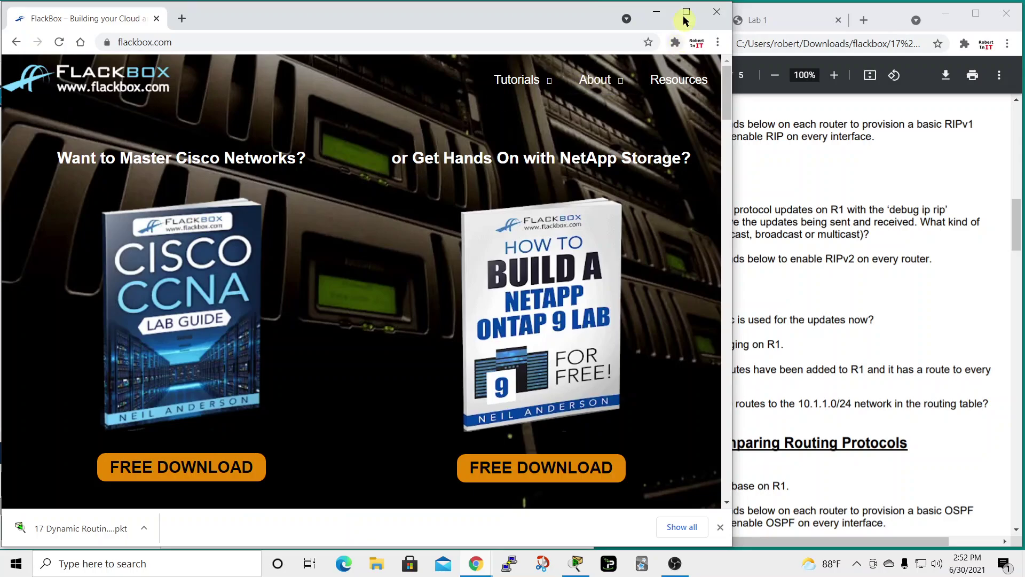
# - Minimize the FlackBox website window and go through the lab guide to the Routing Protocol Updates exercise
pyautogui.click(656, 13)
pyautogui.scroll(15, 777, 224)
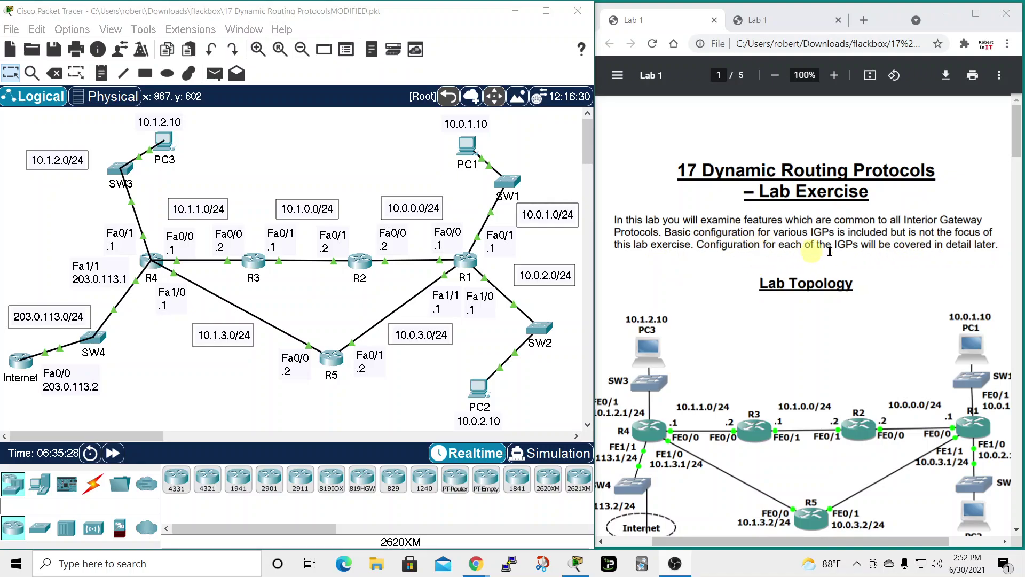
pyautogui.scroll(-10, 925, 252)
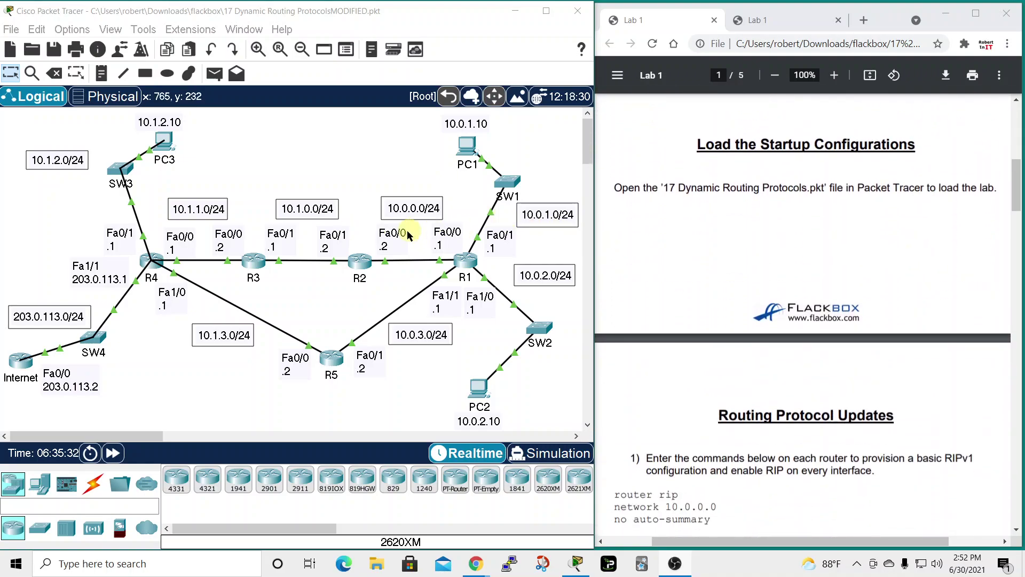
pyautogui.scroll(-3, 668, 279)
pyautogui.scroll(-3, 667, 278)
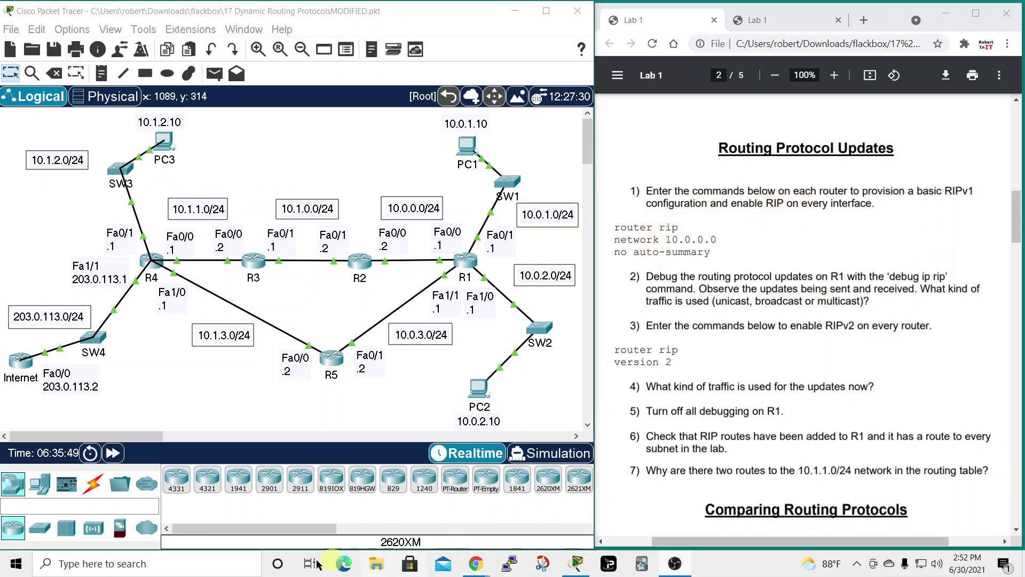
# - Open Notepad and write the RIP commands "router rip", "network 10.0.0.0" and "no auto-summary" on separate lines
pyautogui.click(148, 563)
pyautogui.write('note')
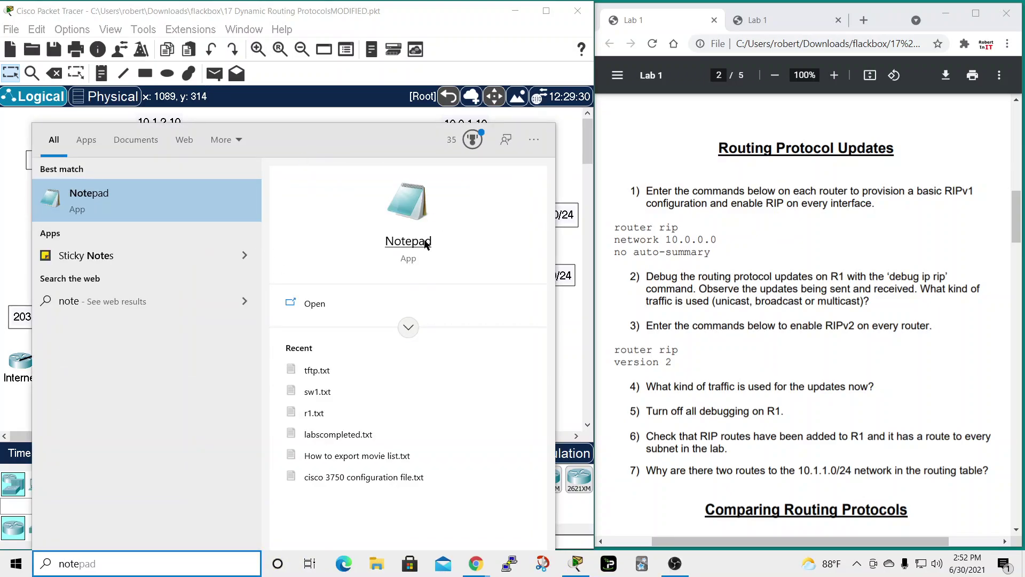
pyautogui.click(426, 243)
pyautogui.moveTo(474, 228); pyautogui.dragTo(823, 283)
pyautogui.click(562, 313)
pyautogui.write('router rip')
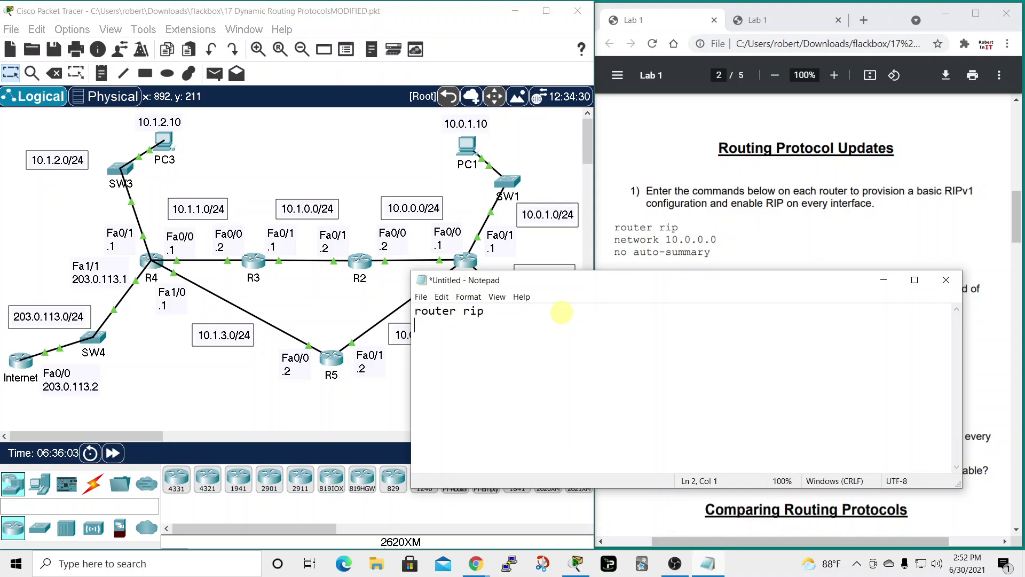
pyautogui.write(' network 10.0.0.0')
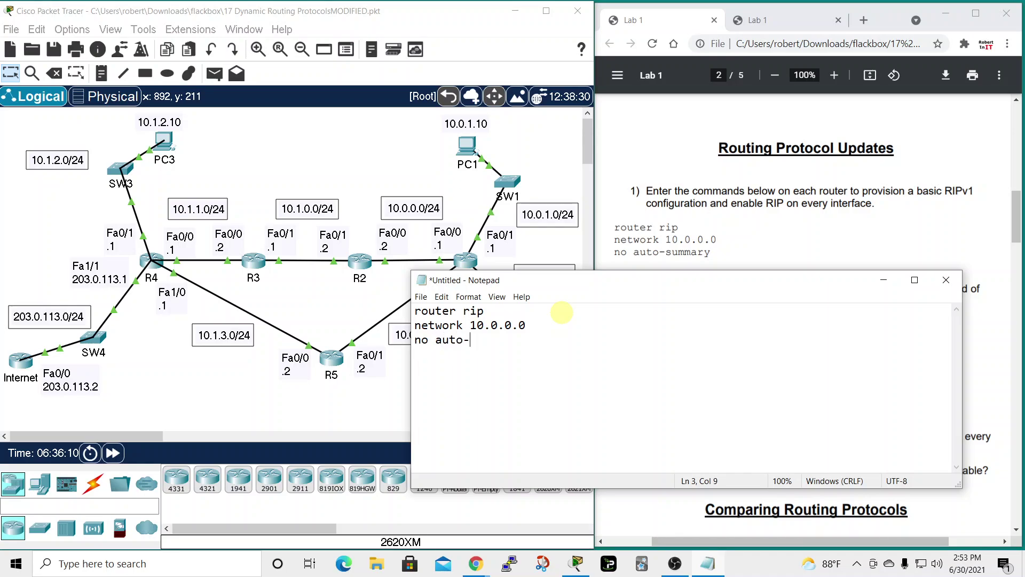
pyautogui.press('BackSpace')
# - Copy the three RIP command lines and minimize Notepad
pyautogui.moveTo(416, 311); pyautogui.dragTo(531, 347)
pyautogui.rightClick(530, 347)
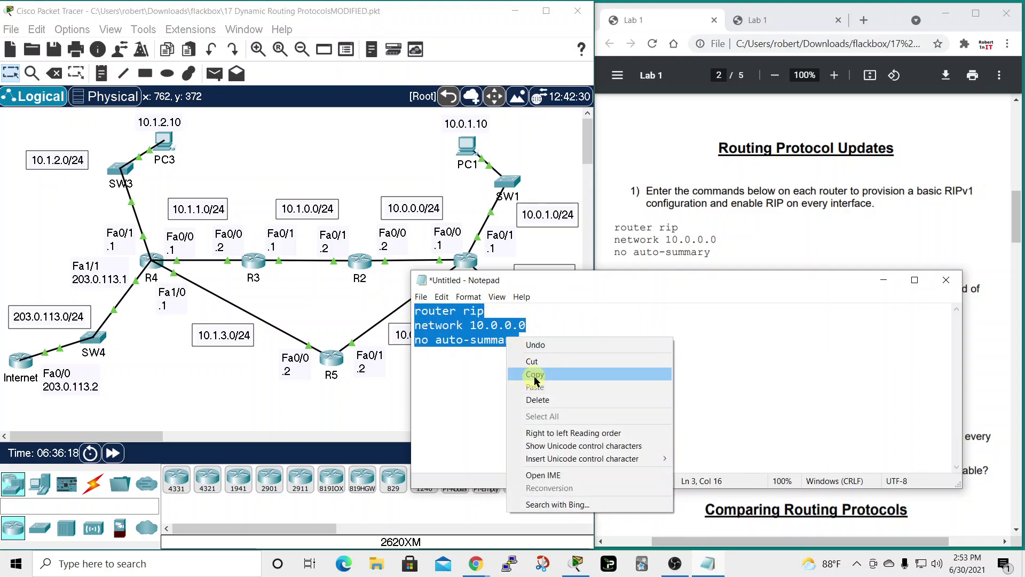
pyautogui.click(534, 376)
pyautogui.click(884, 280)
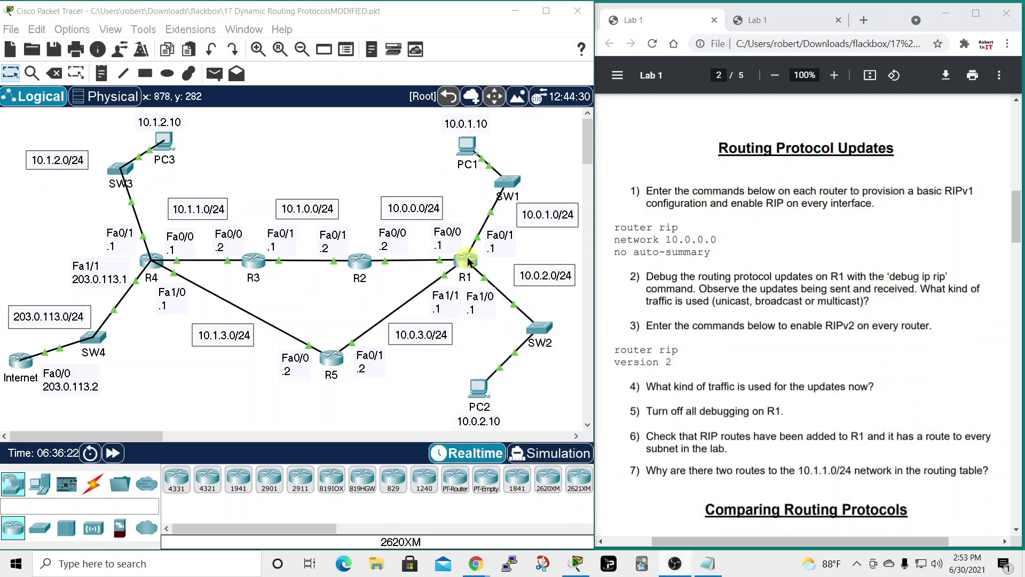
# - Open router R1's command line and enter global configuration mode with "en" and "conf t"
pyautogui.click(466, 258)
pyautogui.click(442, 105)
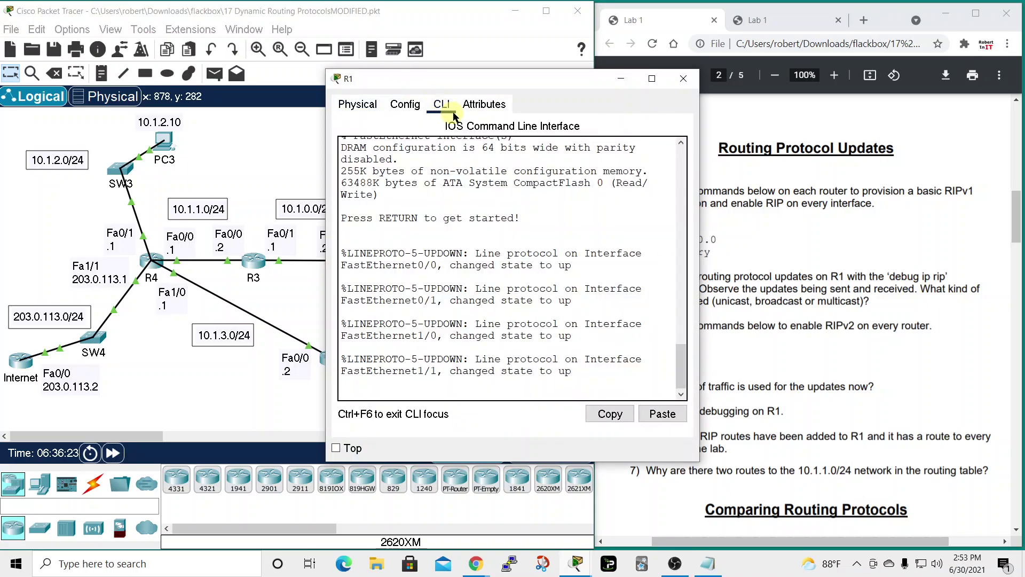
pyautogui.press('Return')
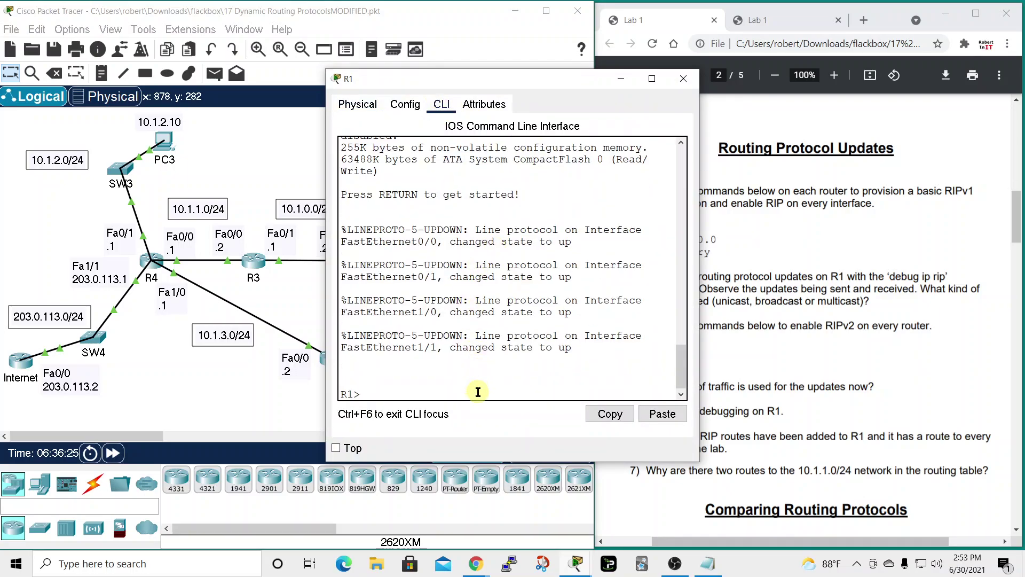
pyautogui.write('en')
pyautogui.press('Return')
pyautogui.write('cofn')
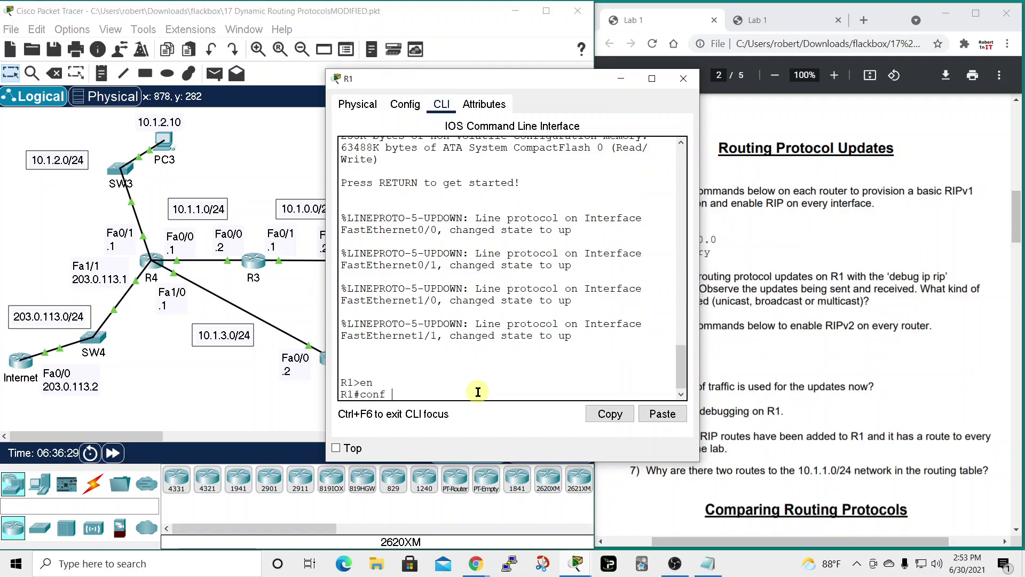
pyautogui.write(' t')
pyautogui.press('Return')
# - Paste and run the copied RIP commands on R1, including "no auto-summary", and close its window
pyautogui.rightClick(477, 392)
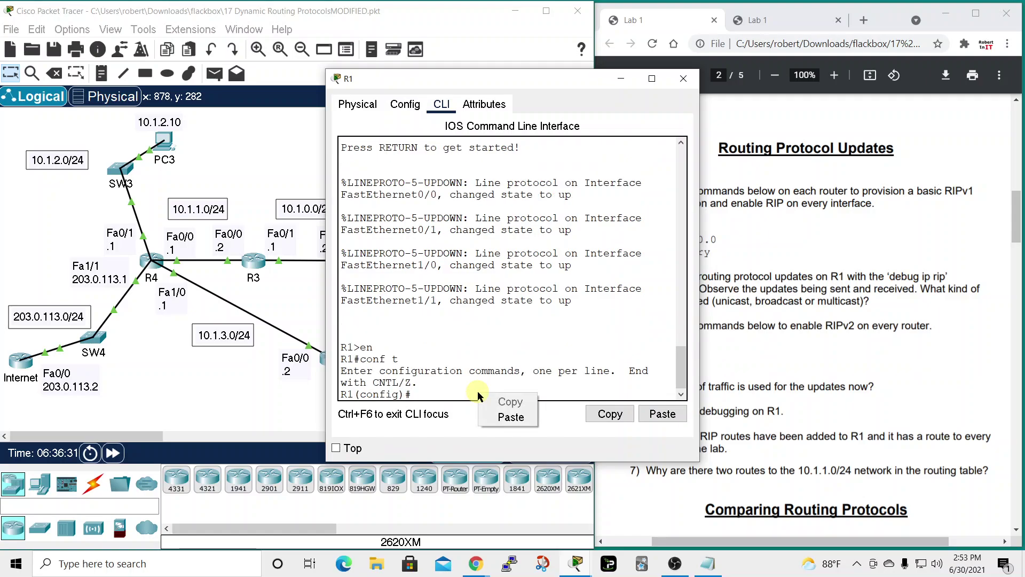
pyautogui.click(520, 419)
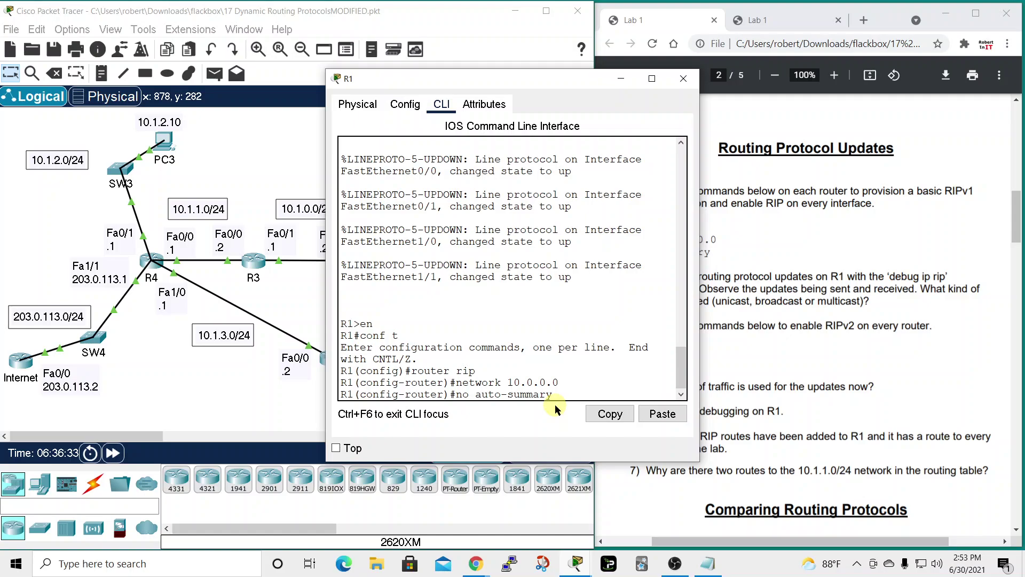
pyautogui.press('Return')
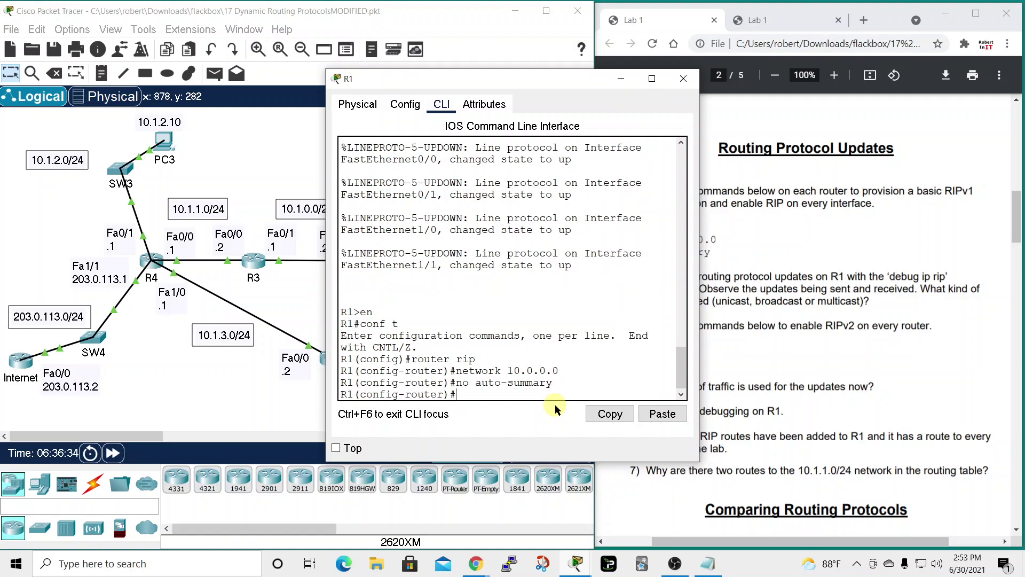
pyautogui.click(688, 79)
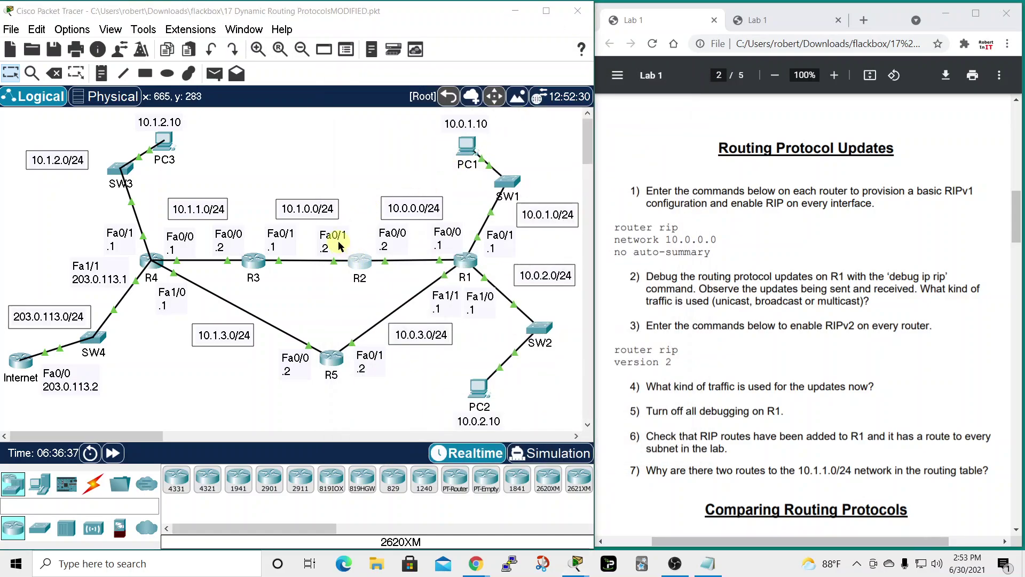
# - Open router R2's command line and start its console session
pyautogui.click(359, 261)
pyautogui.click(439, 107)
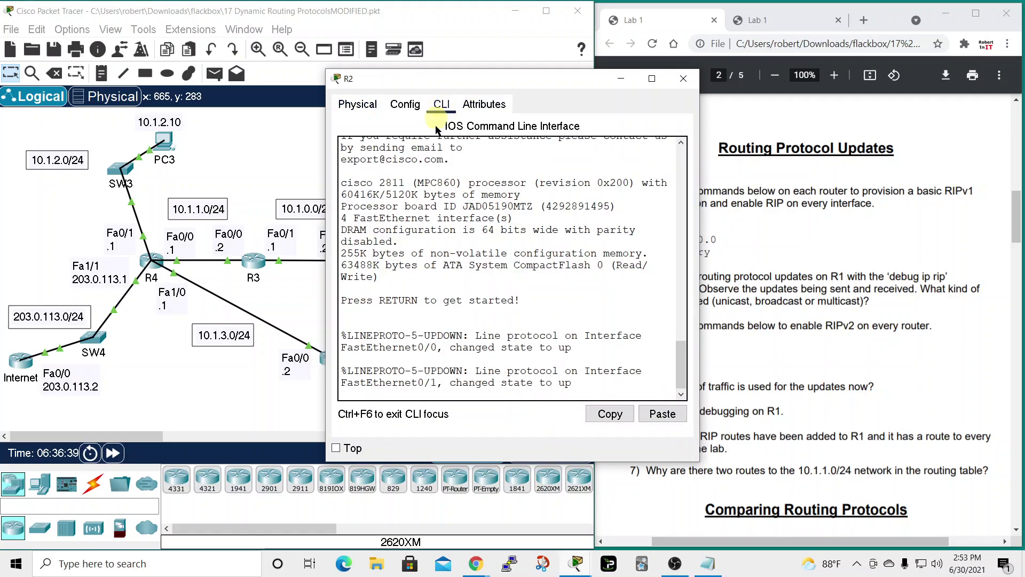
pyautogui.press('Return')
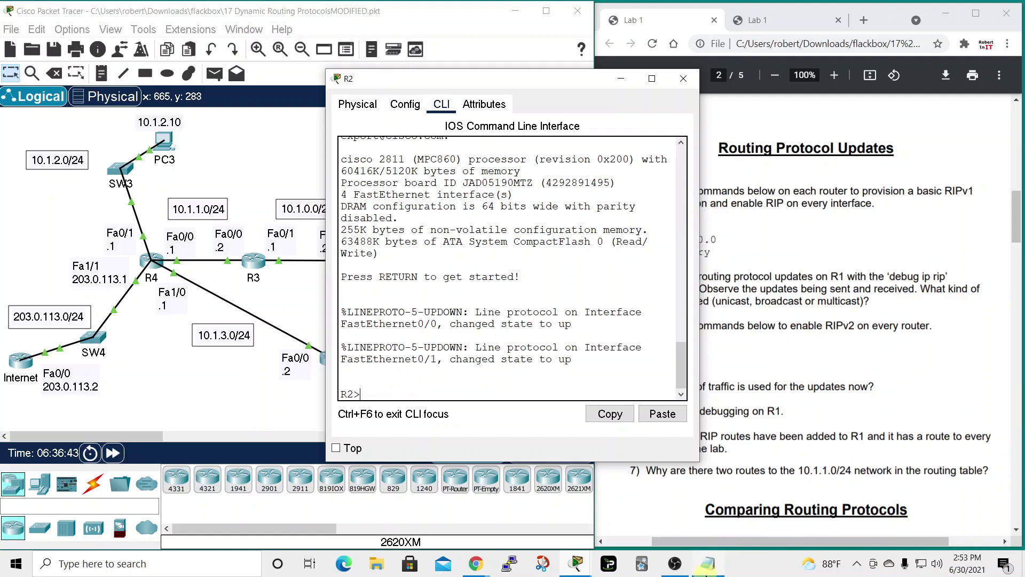
# - In Notepad, add the lines "en" and "conf t" directly above "router rip"
pyautogui.click(708, 563)
pyautogui.click(498, 307)
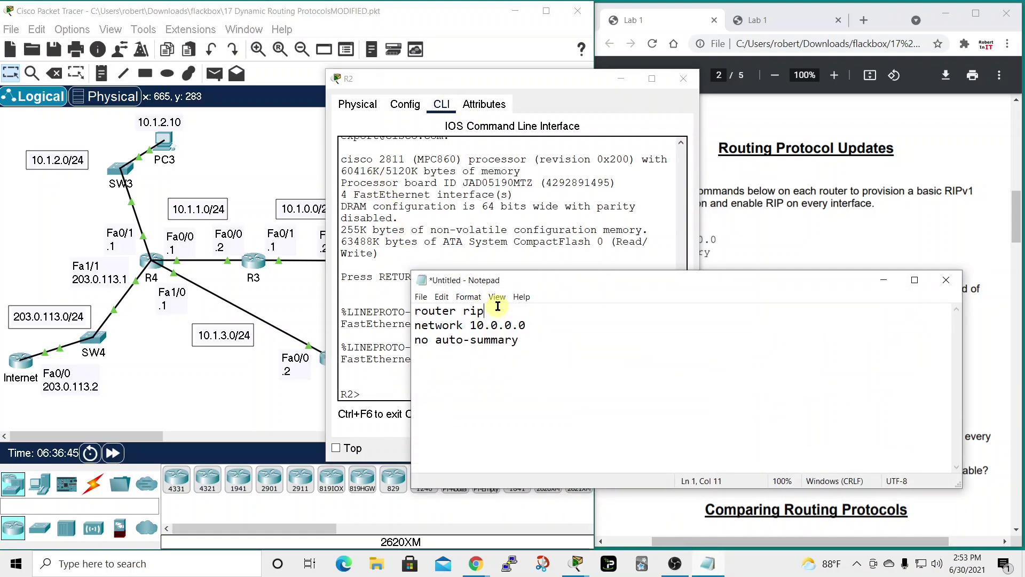
pyautogui.press('Home')
pyautogui.press('Return')
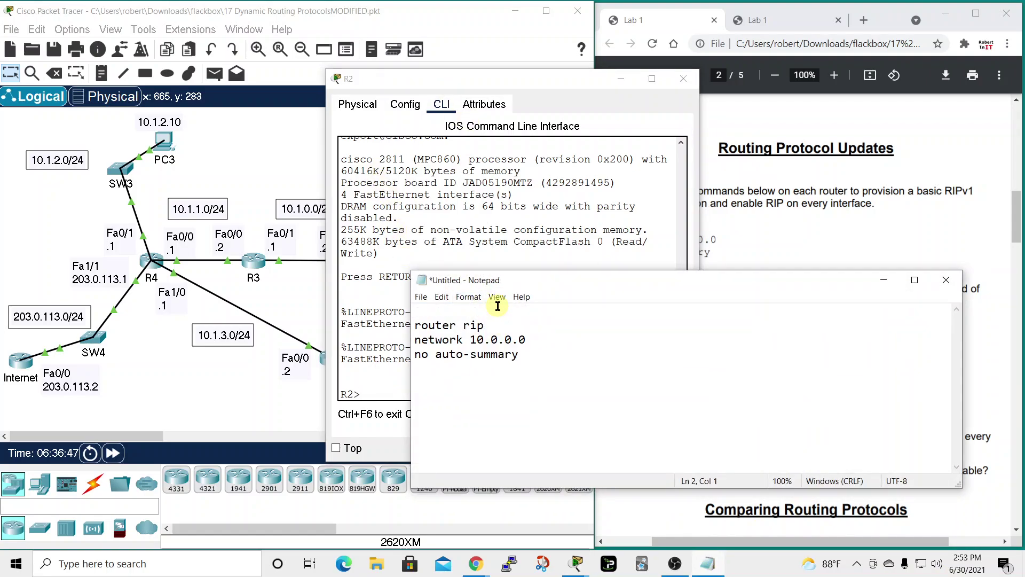
pyautogui.write('e')
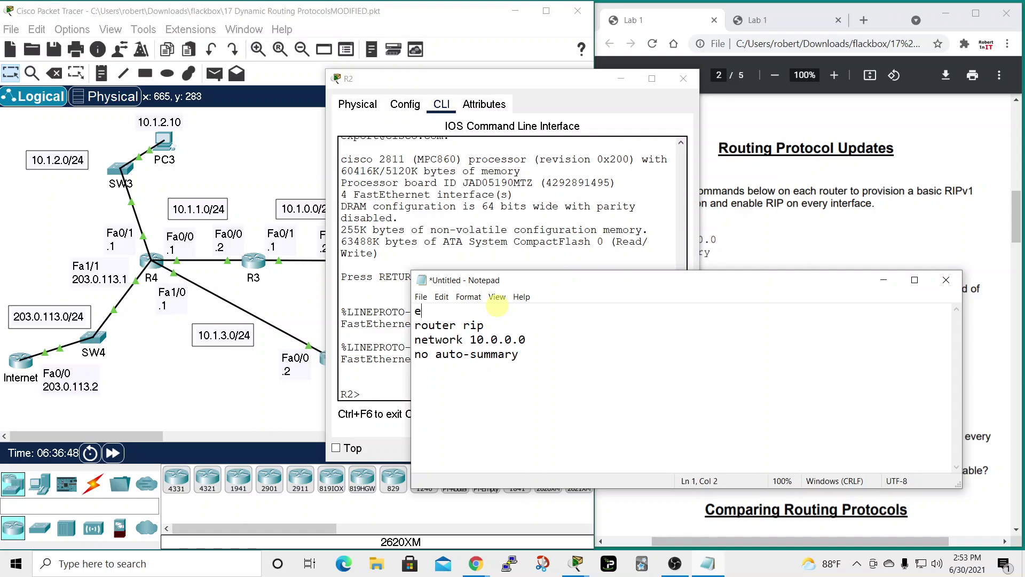
pyautogui.write('n')
pyautogui.press('Return')
pyautogui.write('conf t')
pyautogui.press('Return')
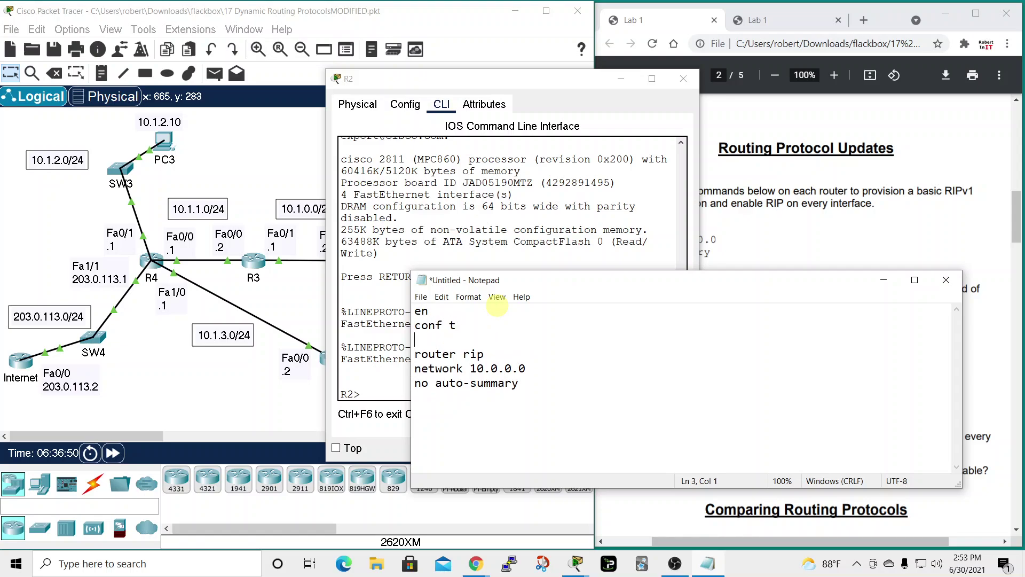
pyautogui.press('Delete')
# - Copy the full five-line script, from "en" to "no auto-summary", and minimize Notepad
pyautogui.moveTo(521, 370); pyautogui.dragTo(393, 305)
pyautogui.rightClick(437, 349)
pyautogui.click(476, 386)
pyautogui.click(884, 280)
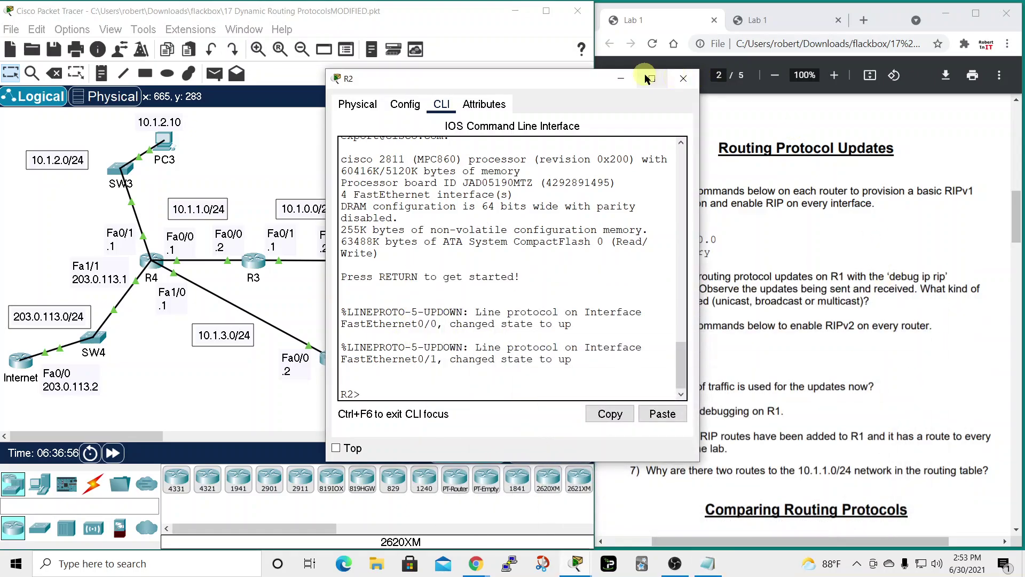
# - Paste and run the copied five-line RIP script at R2's prompt
pyautogui.rightClick(396, 393)
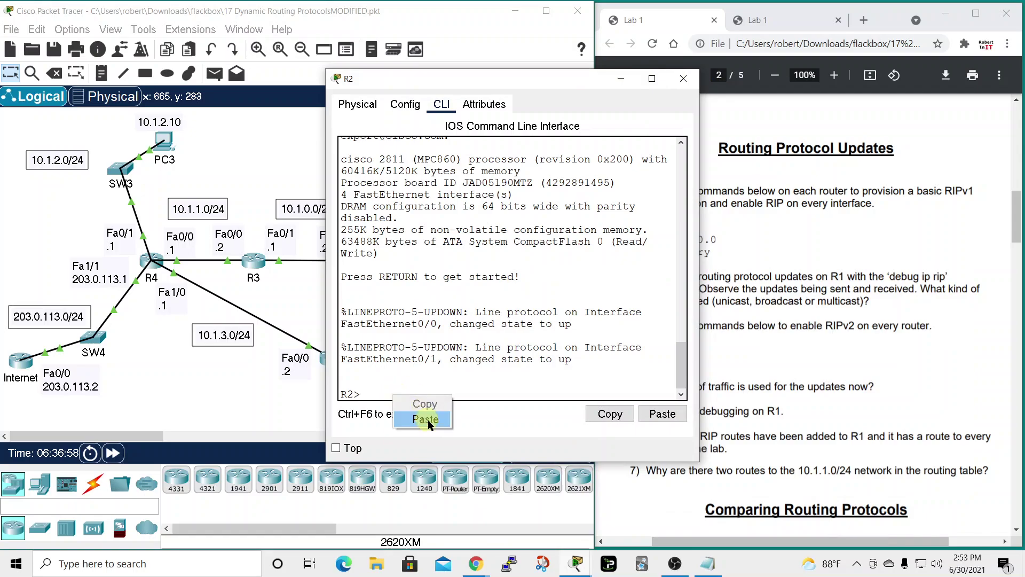
pyautogui.click(429, 421)
pyautogui.press('Return')
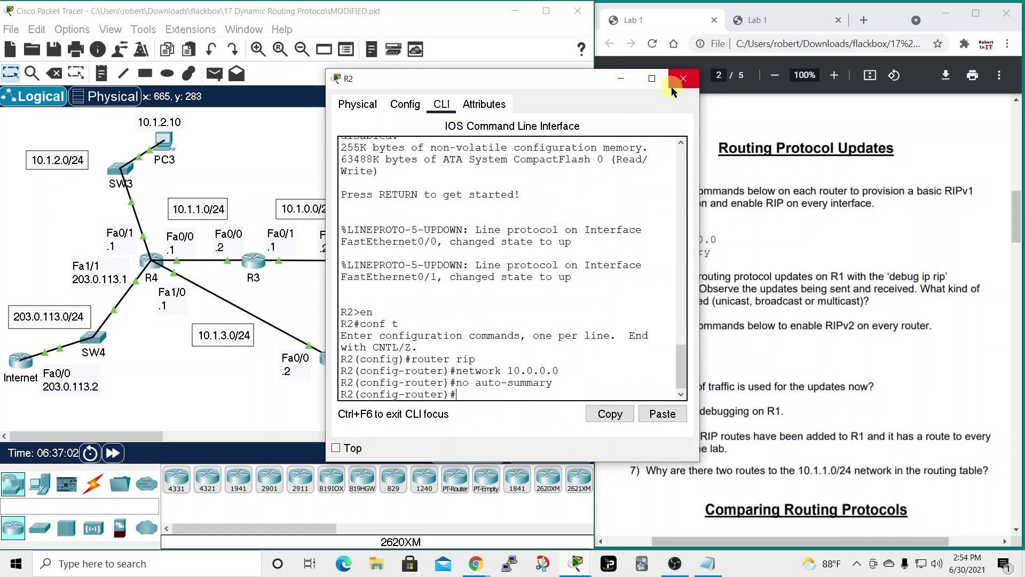
# - Bring up Notepad, move its window higher, and minimize both it and the R2 window
pyautogui.click(709, 566)
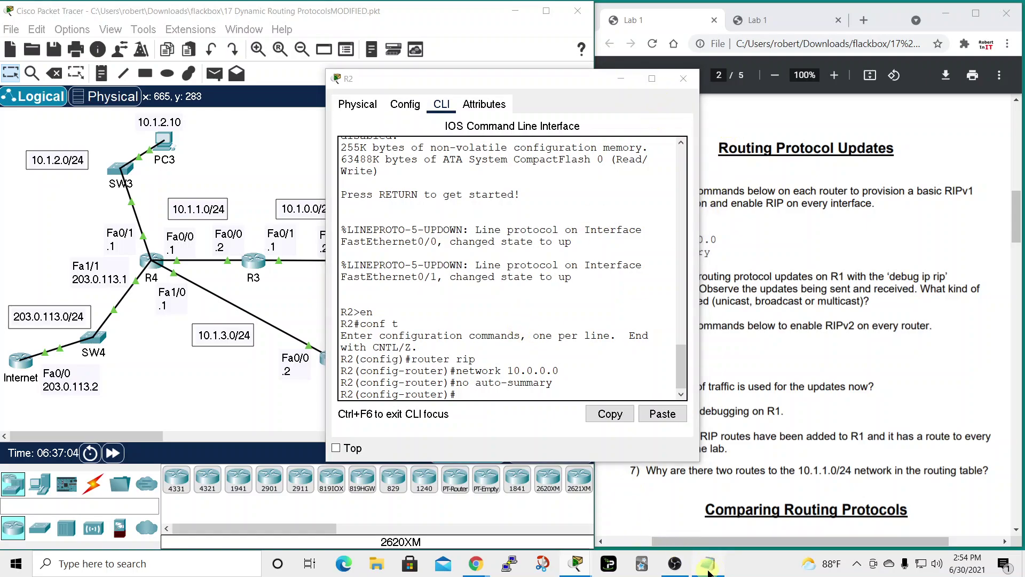
pyautogui.moveTo(702, 278); pyautogui.dragTo(737, 183)
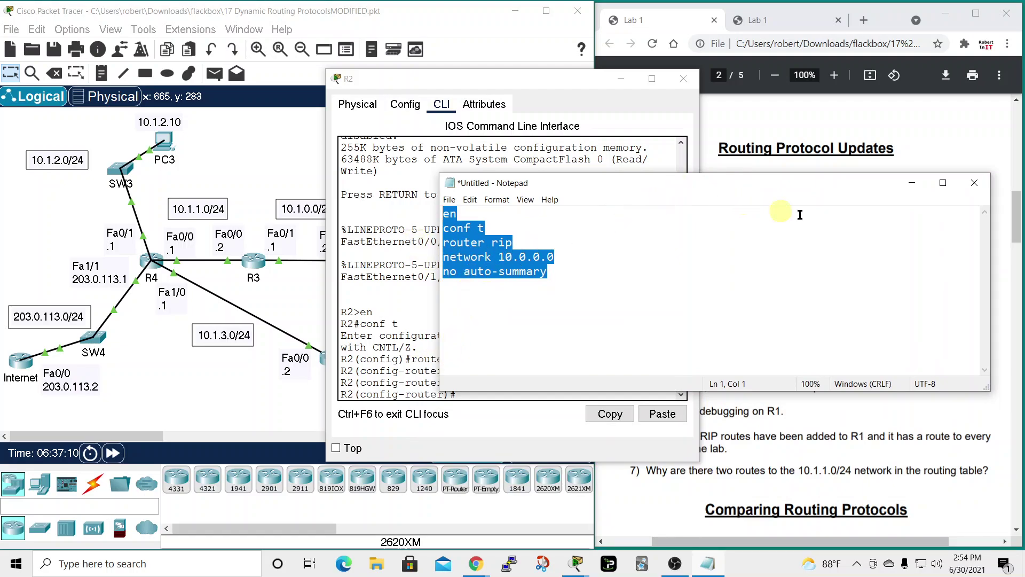
pyautogui.click(912, 182)
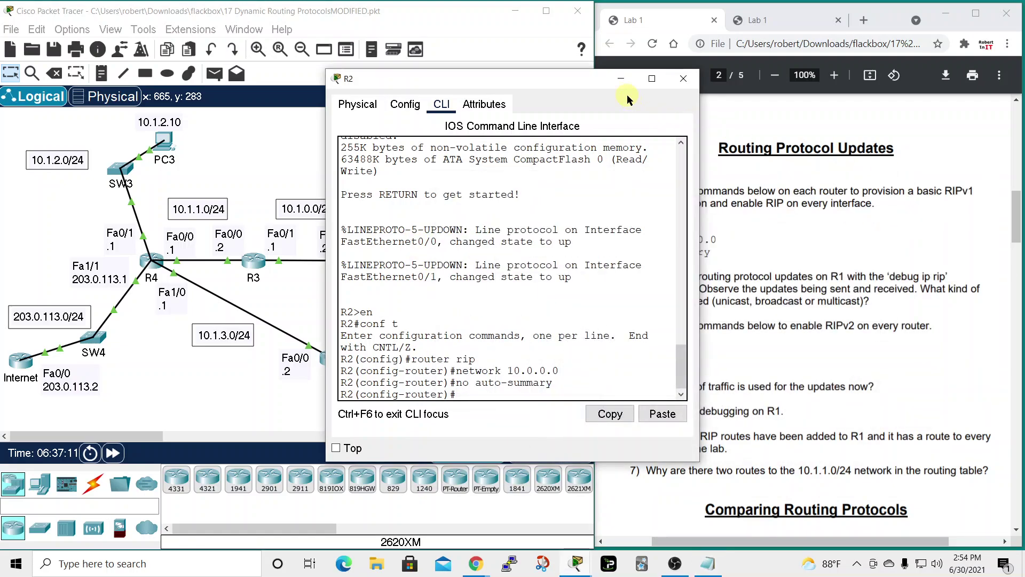
pyautogui.click(620, 80)
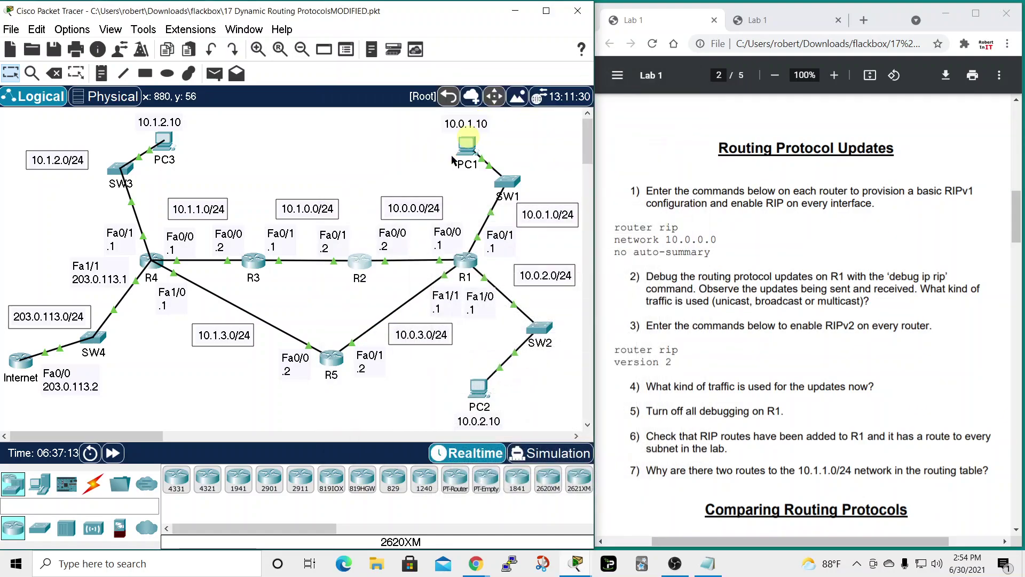
# - Open router R3's command line, paste and run the copied RIP script, and close its window
pyautogui.click(255, 263)
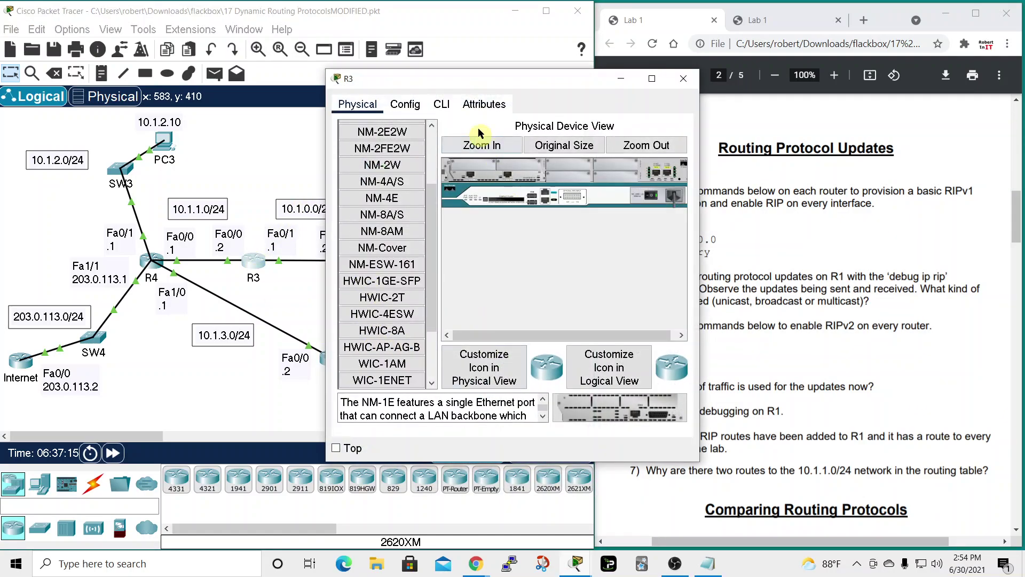
pyautogui.click(441, 104)
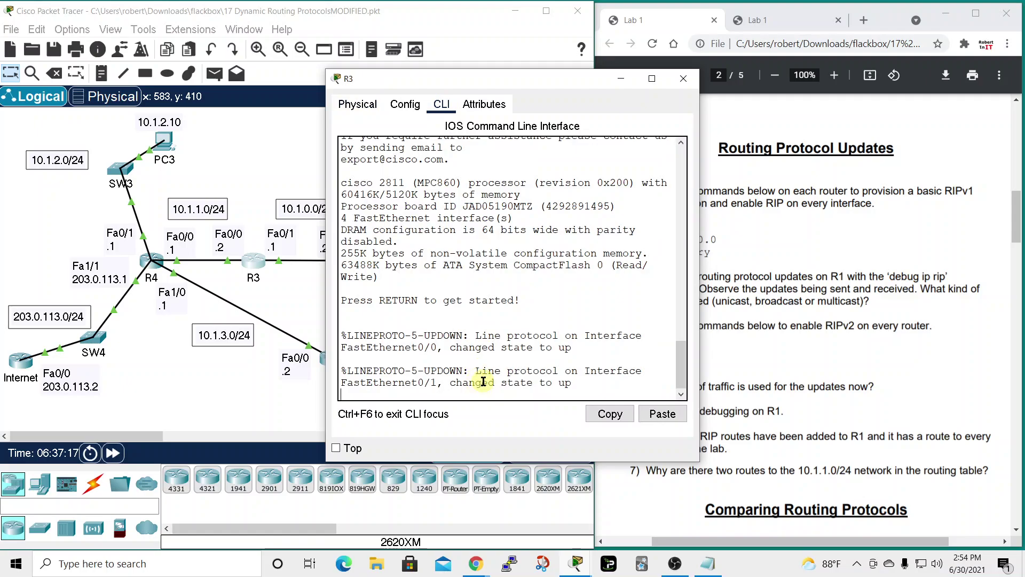
pyautogui.press('Return')
pyautogui.rightClick(451, 390)
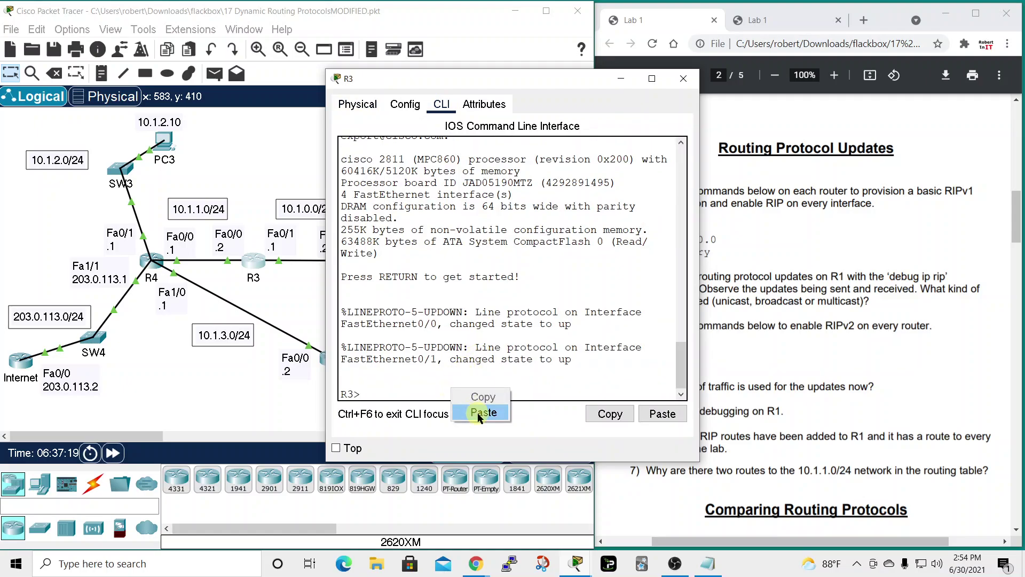
pyautogui.click(483, 412)
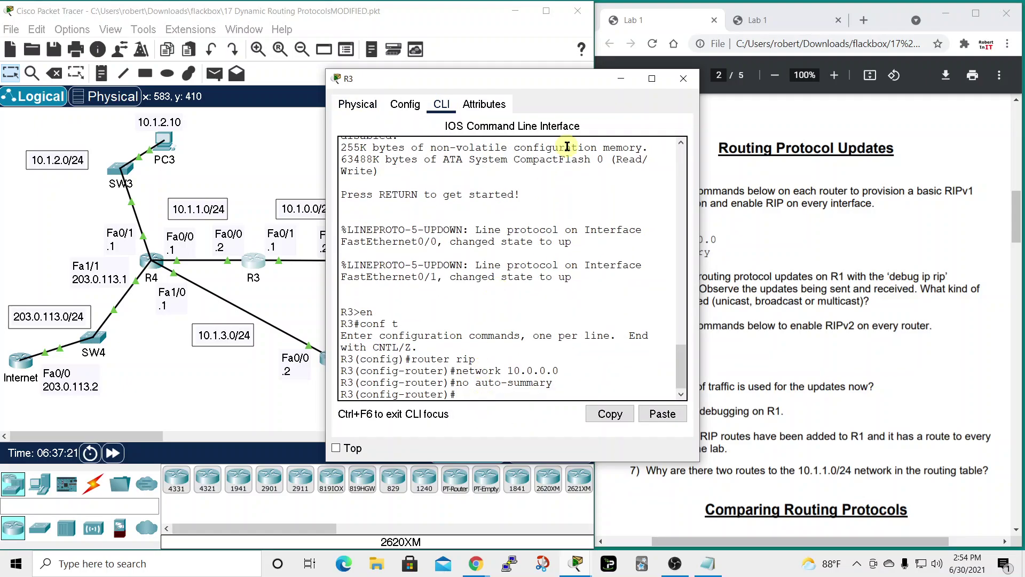
pyautogui.click(683, 78)
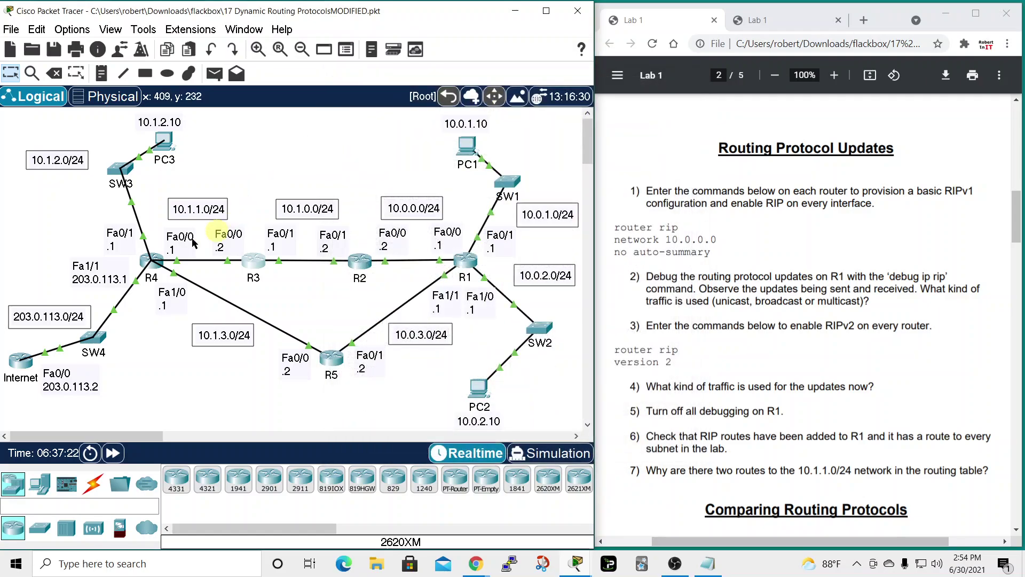
# - Open router R4's command line and start its console session
pyautogui.click(155, 261)
pyautogui.click(449, 108)
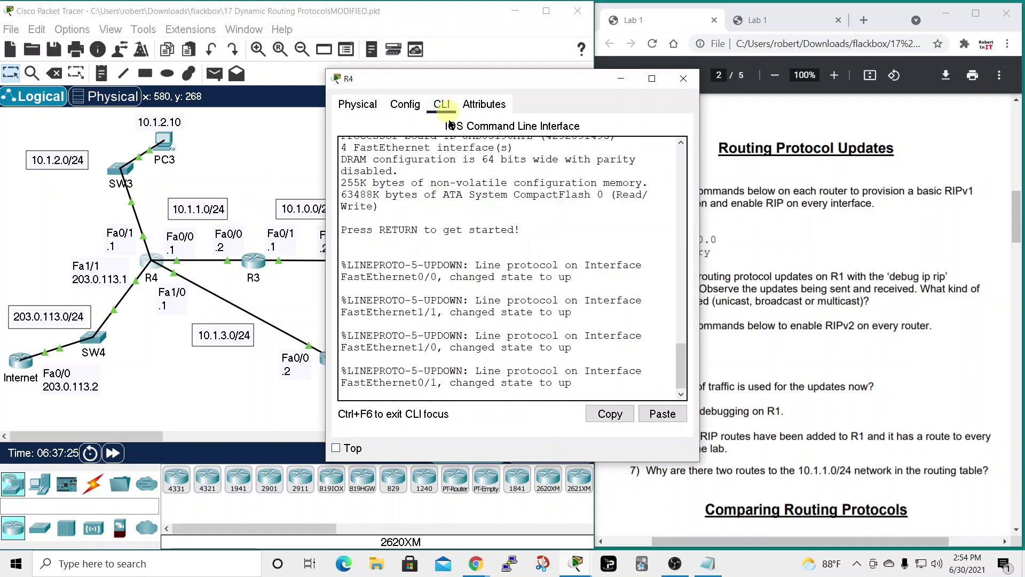
pyautogui.press('Return')
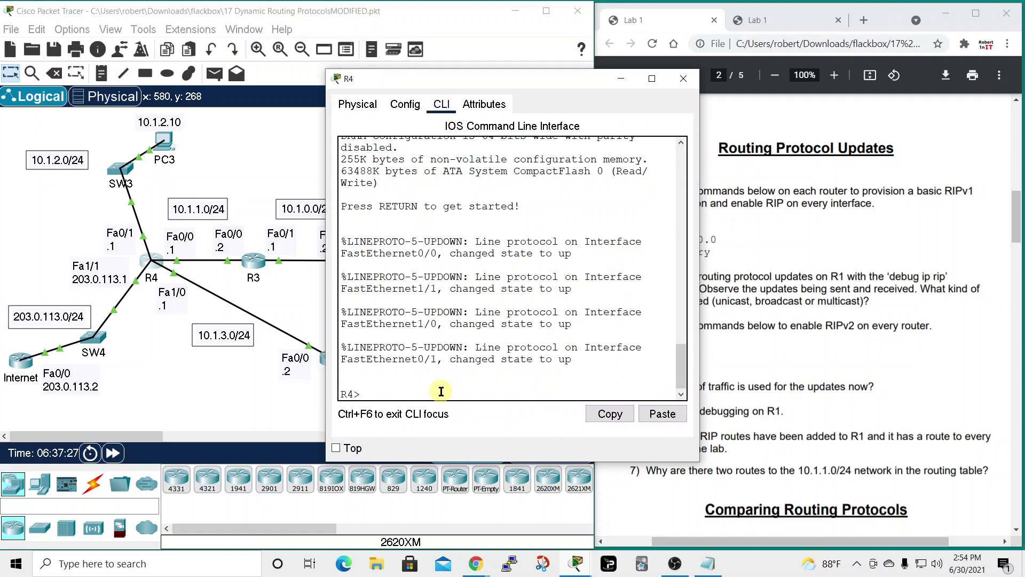
# - Paste and run the copied RIP script at R4's prompt and close its window
pyautogui.rightClick(445, 392)
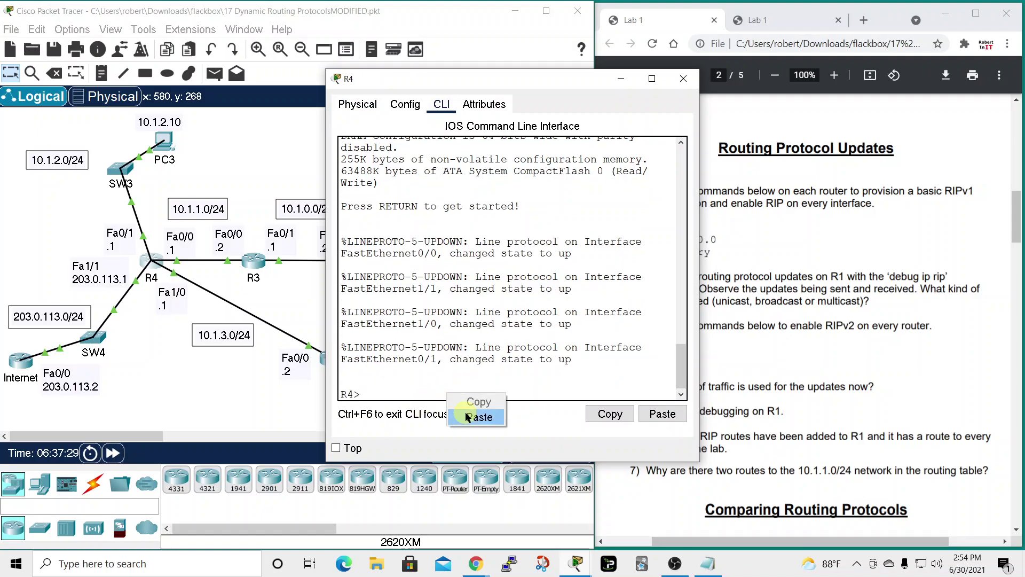
pyautogui.click(466, 416)
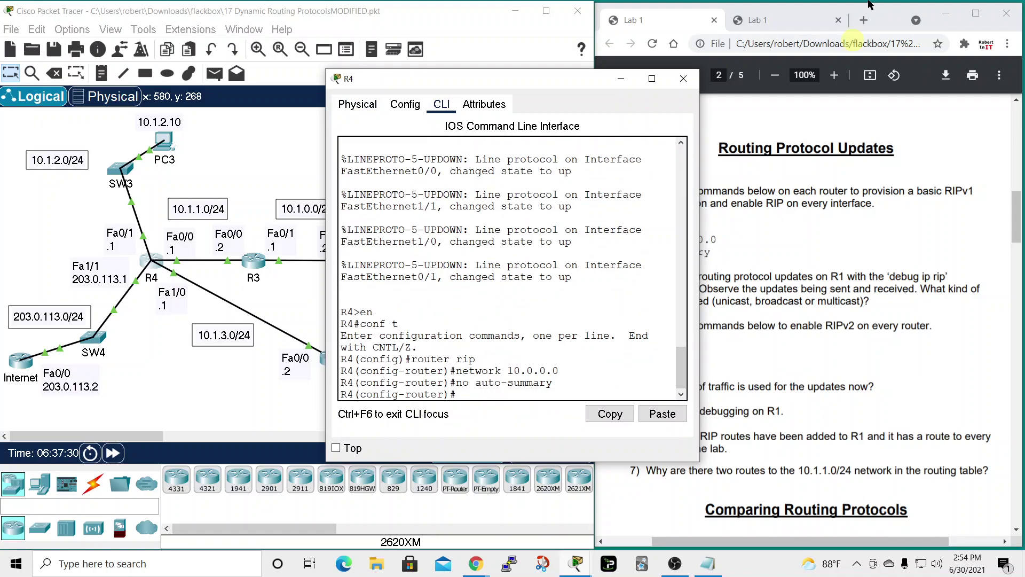
pyautogui.click(682, 80)
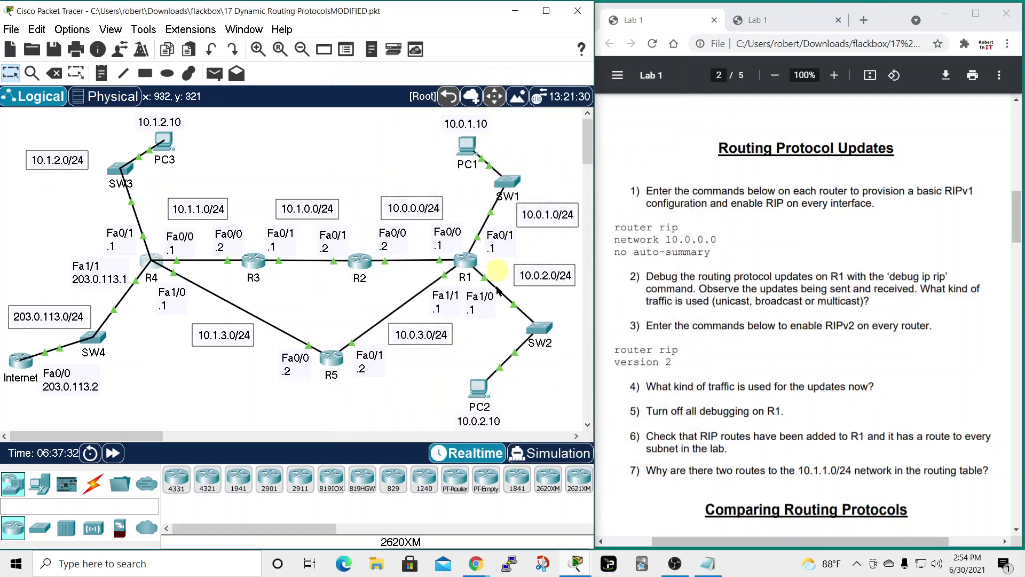
# - Open router R5's command line, paste and run the copied RIP script, and close its window
pyautogui.click(332, 354)
pyautogui.click(443, 104)
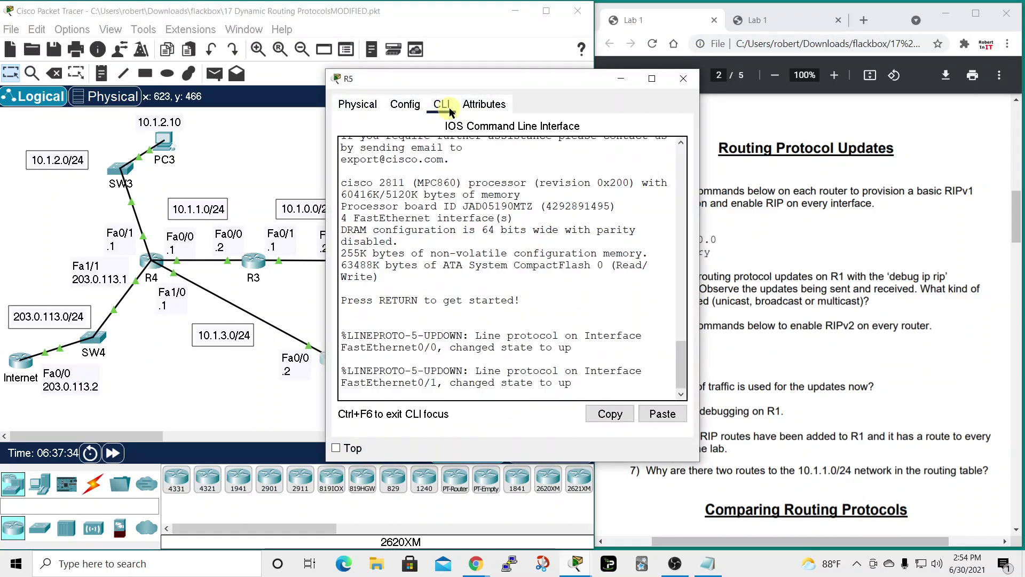
pyautogui.press('Return')
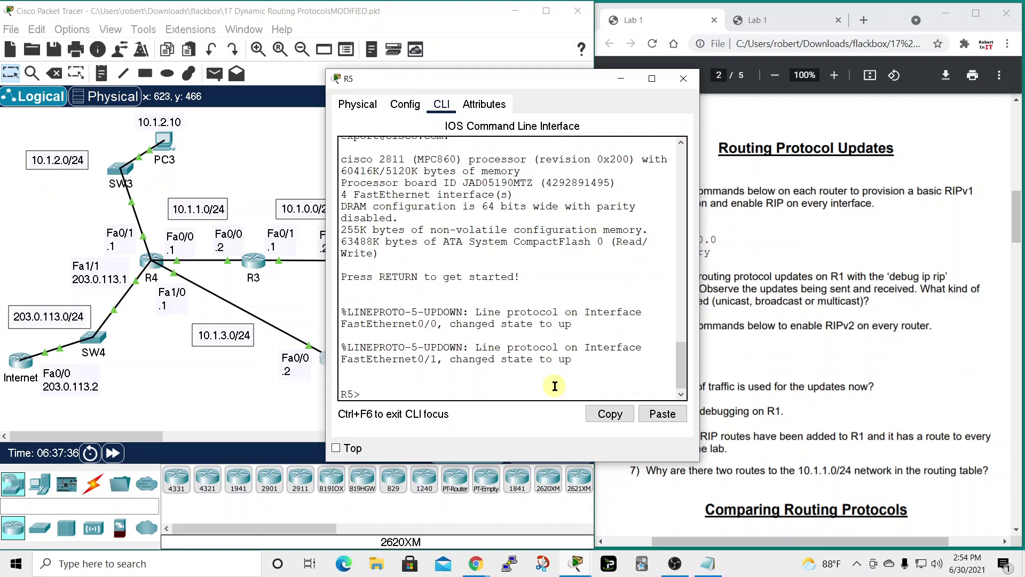
pyautogui.rightClick(555, 391)
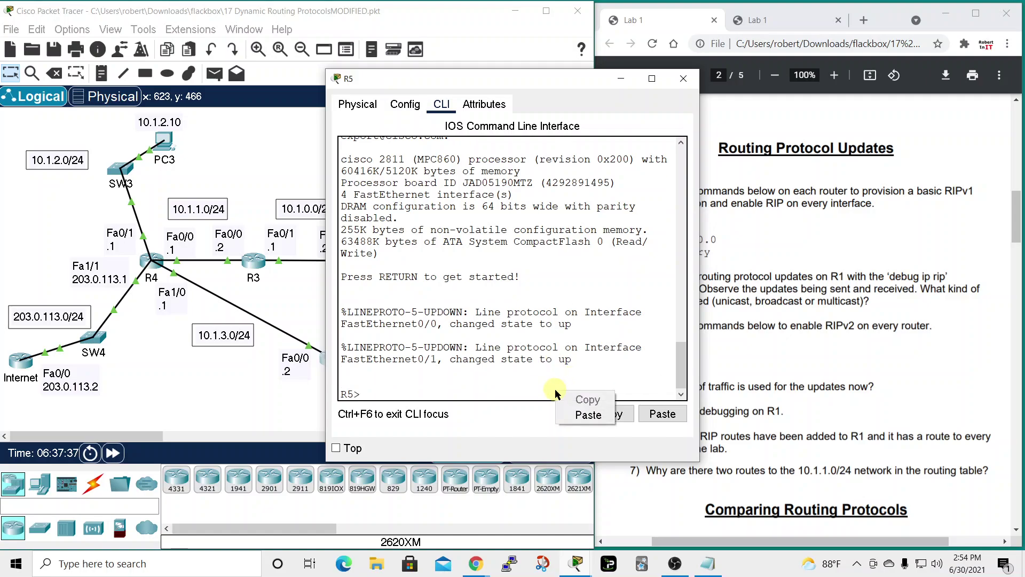
pyautogui.click(587, 415)
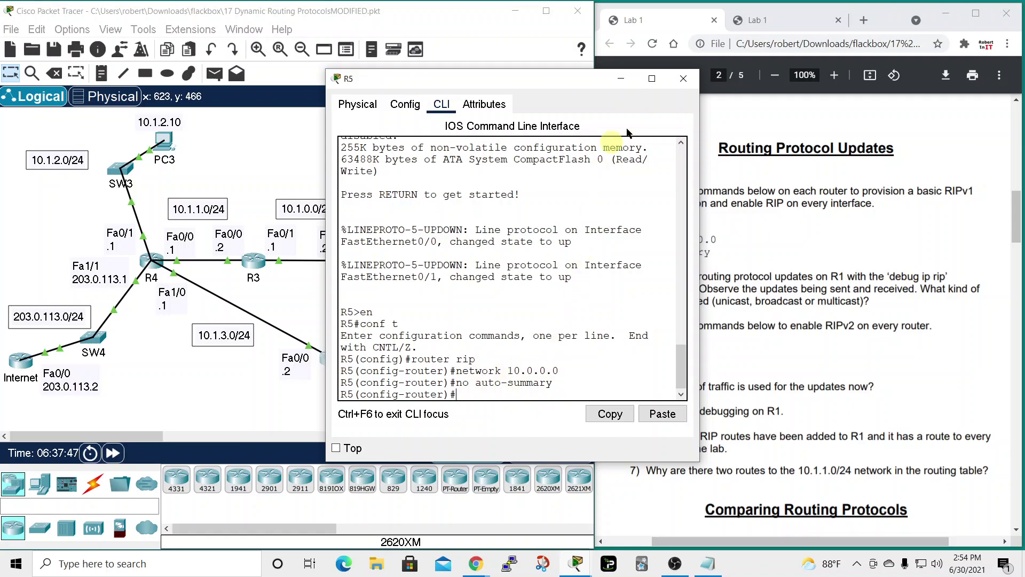
pyautogui.click(684, 79)
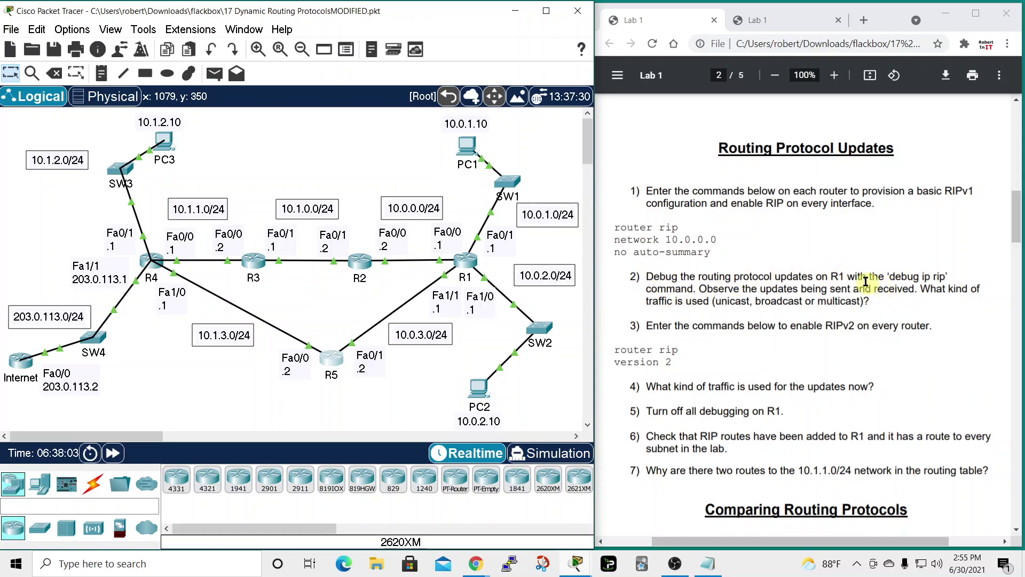
# - Open router R1's command line, move its window clear of the lab instructions, and leave configuration mode with exit and end
pyautogui.click(468, 261)
pyautogui.moveTo(528, 81); pyautogui.dragTo(350, 10)
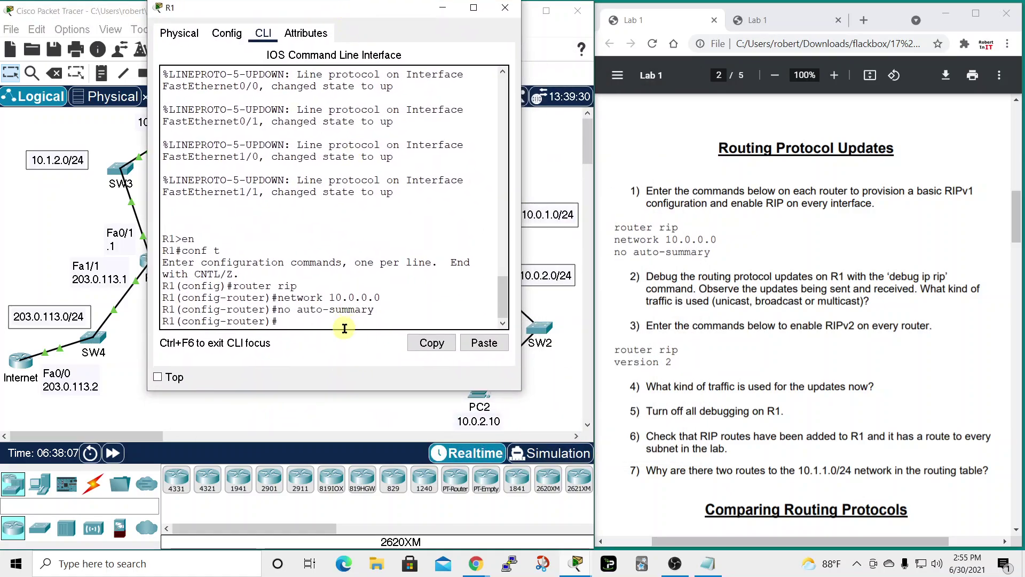
pyautogui.write('exit')
pyautogui.press('Return')
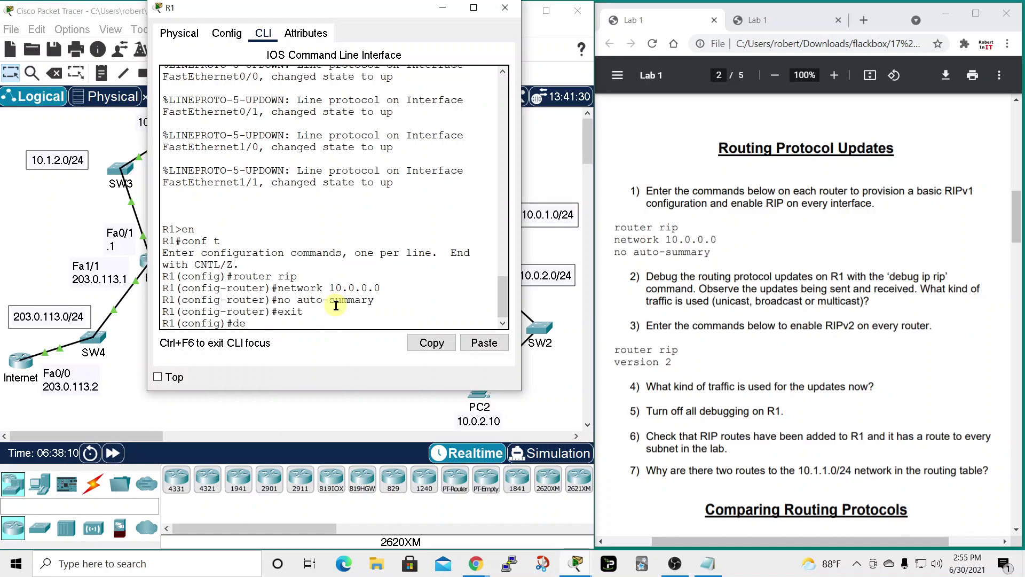
pyautogui.write('end')
pyautogui.press('Return')
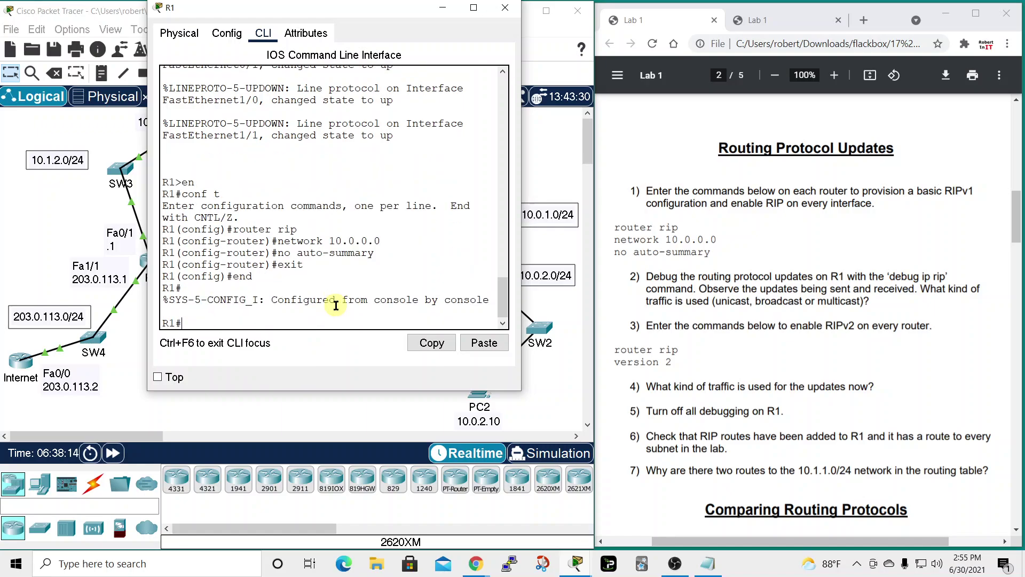
# - Turn on RIP debugging on R1 with the command debug ip rip
pyautogui.write('debu')
pyautogui.press('Tab')
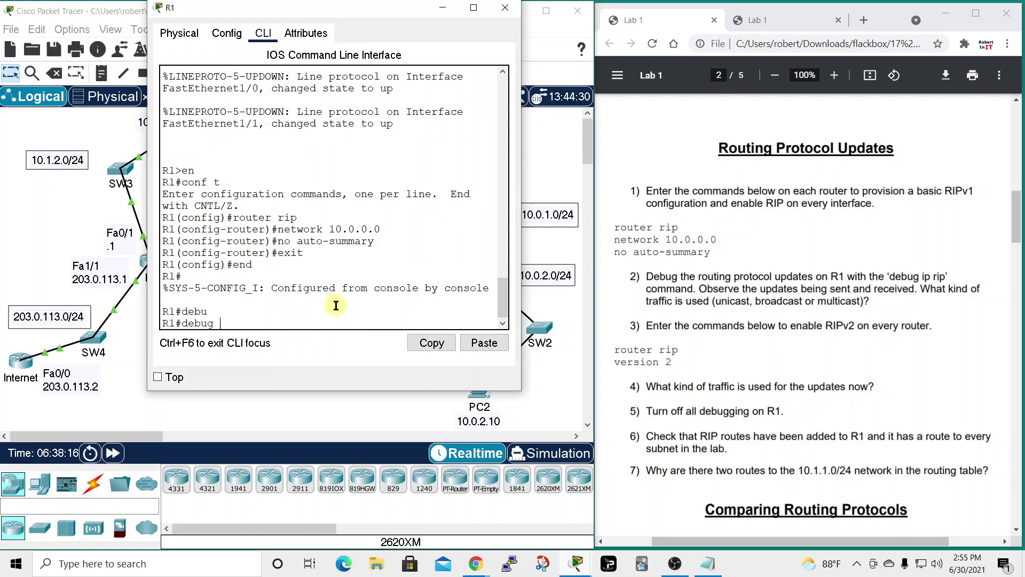
pyautogui.write('ip rip')
pyautogui.press('Return')
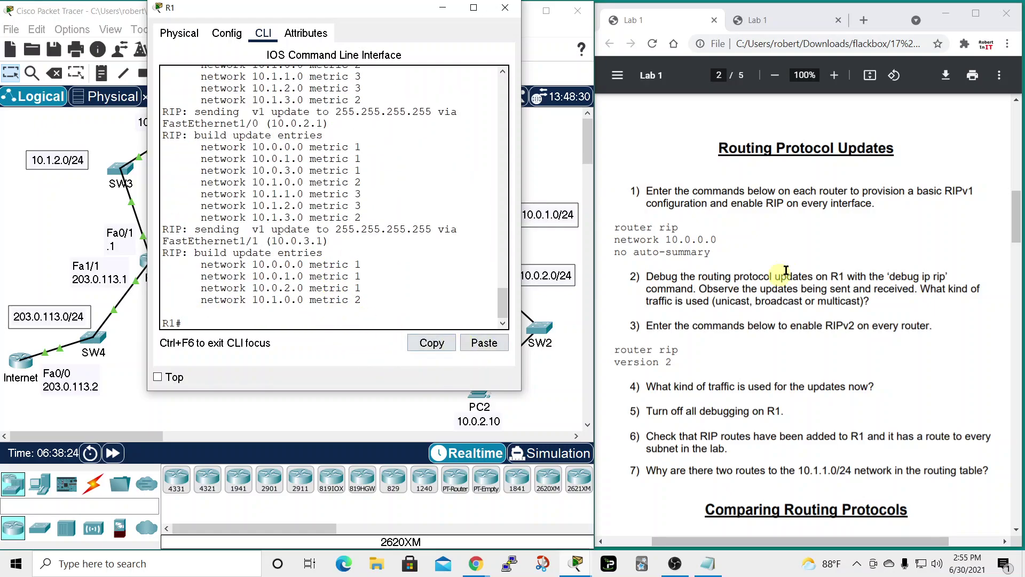
# - Examine the destination address of the RIP updates R1 sends to answer lab question 2, and close the R1 window
pyautogui.click(722, 290)
pyautogui.moveTo(723, 290); pyautogui.dragTo(869, 300)
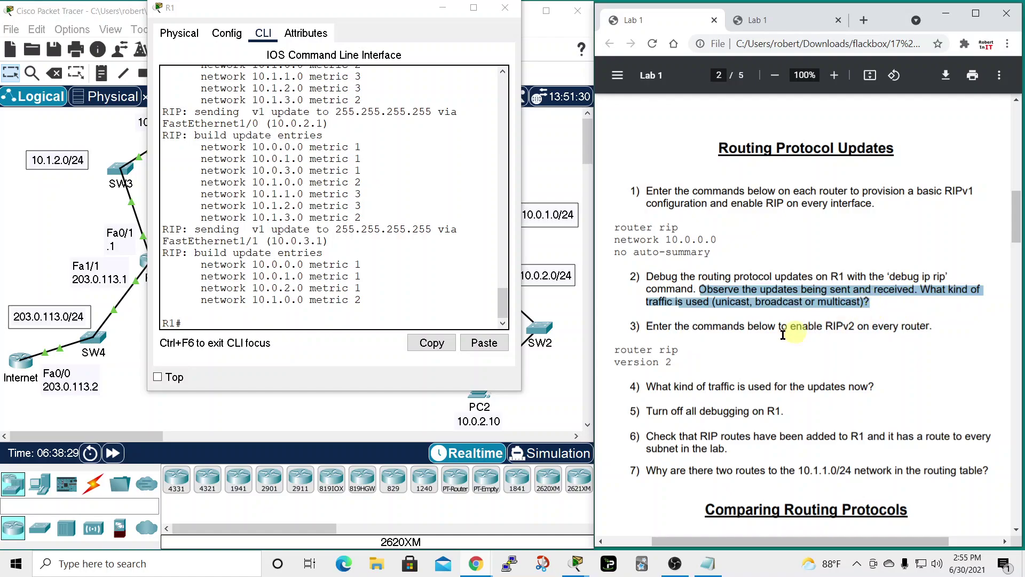
pyautogui.moveTo(336, 229); pyautogui.dragTo(431, 227)
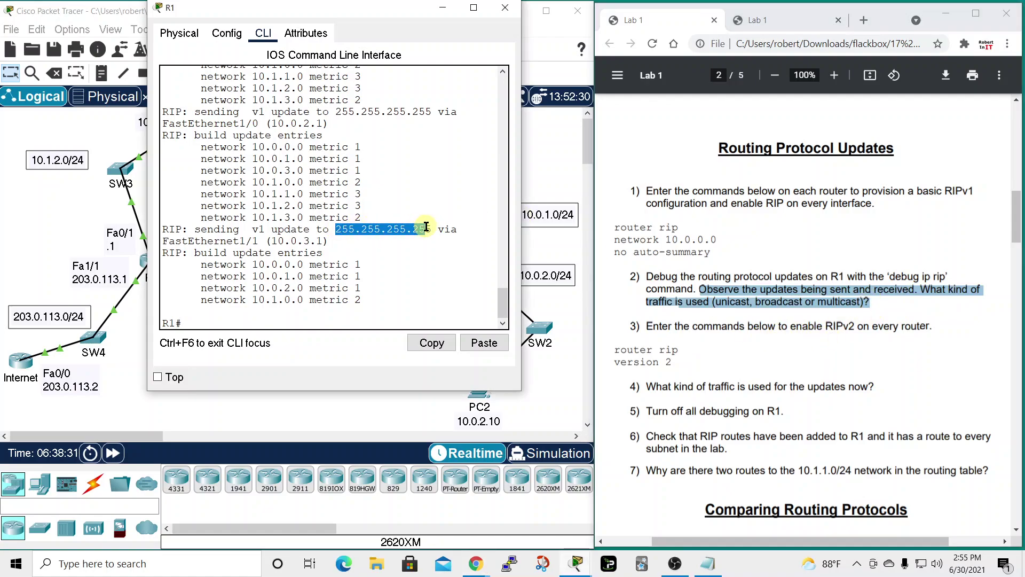
pyautogui.moveTo(334, 158); pyautogui.dragTo(433, 158)
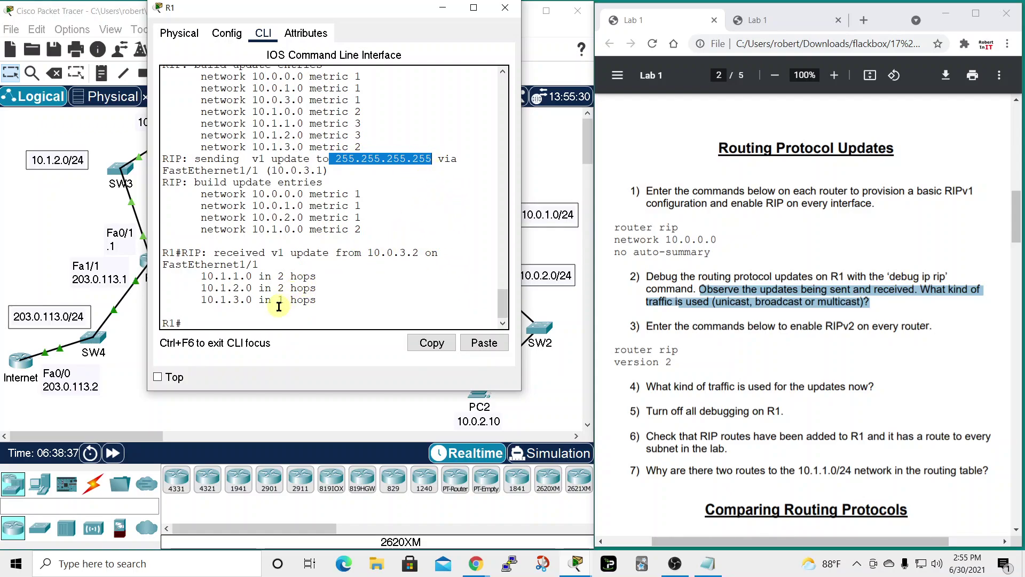
pyautogui.click(500, 16)
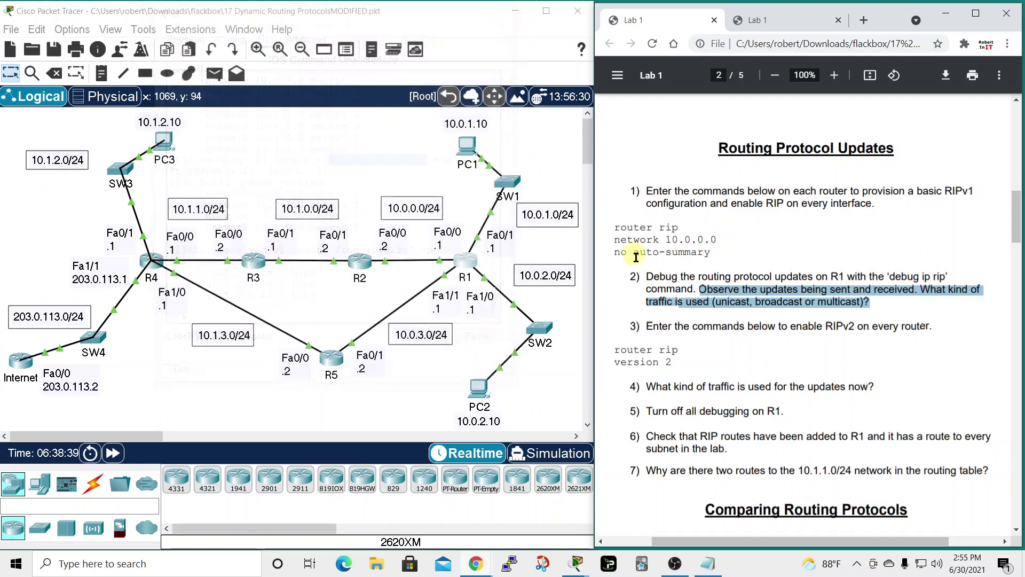
# - Highlight the lab's RIPv2 instruction, bring up Notepad, and narrow and position its window so the instructions stay readable
pyautogui.click(688, 325)
pyautogui.moveTo(646, 327); pyautogui.dragTo(941, 329)
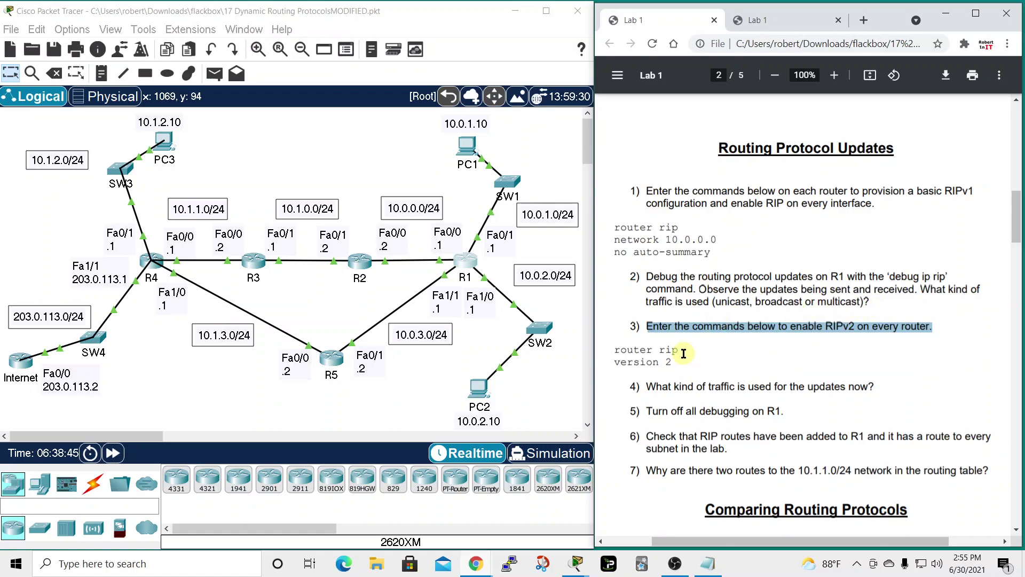
pyautogui.click(708, 563)
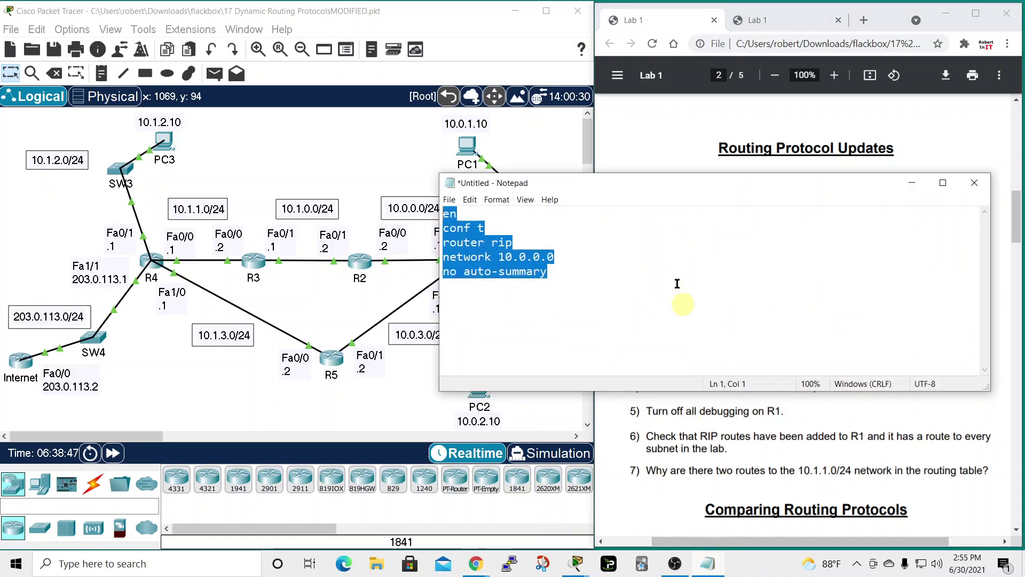
pyautogui.moveTo(695, 188); pyautogui.dragTo(320, 261)
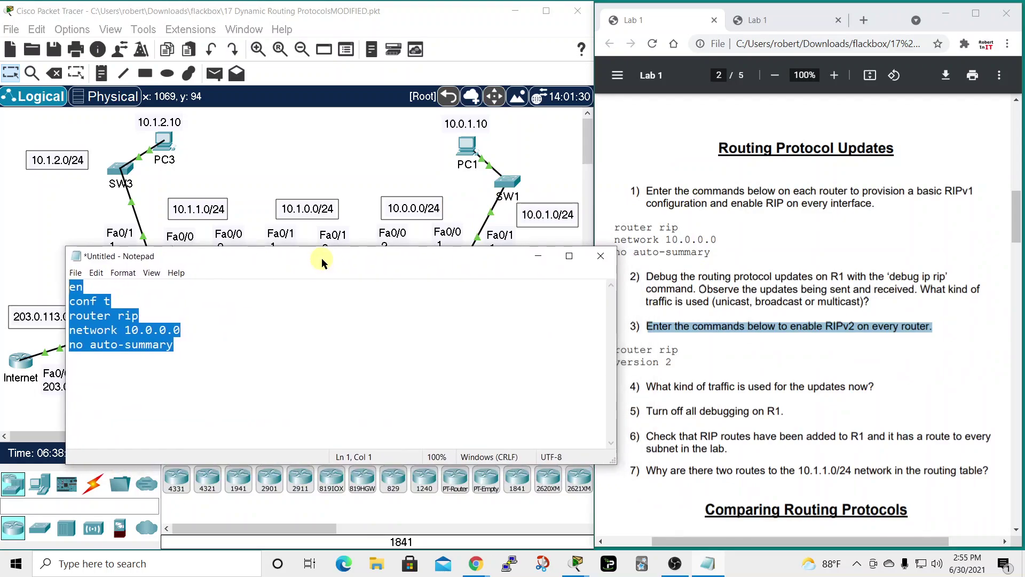
pyautogui.moveTo(618, 379); pyautogui.dragTo(368, 374)
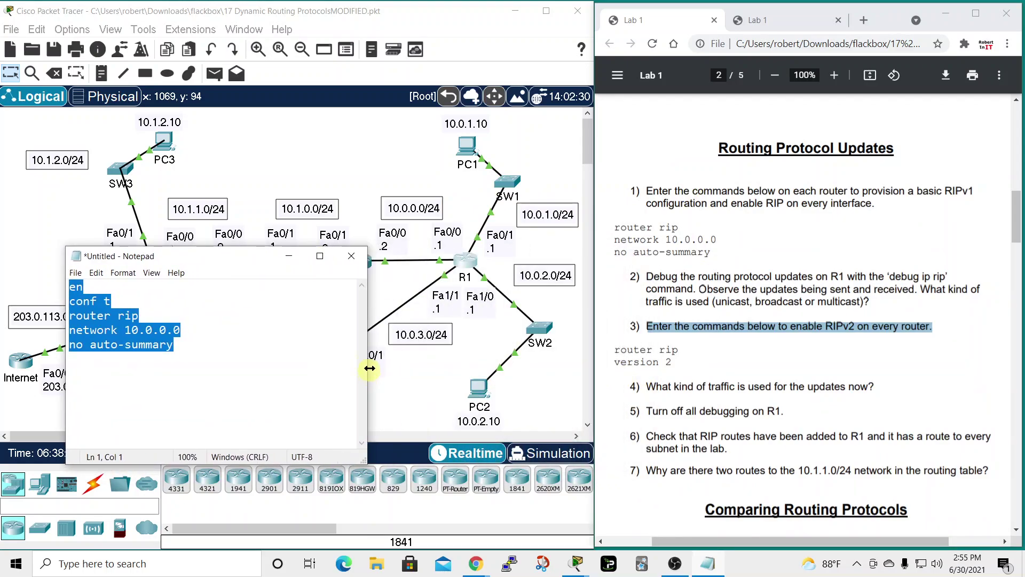
pyautogui.moveTo(244, 256); pyautogui.dragTo(455, 252)
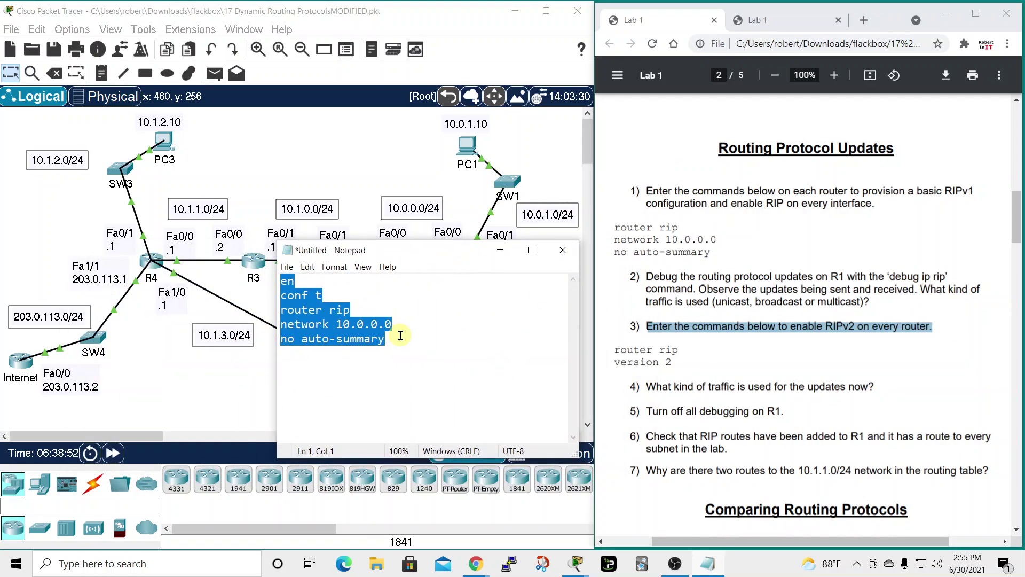
# - Replace the Notepad script with the lines router rip and version 2, copy both lines, and minimize Notepad
pyautogui.write('router rip')
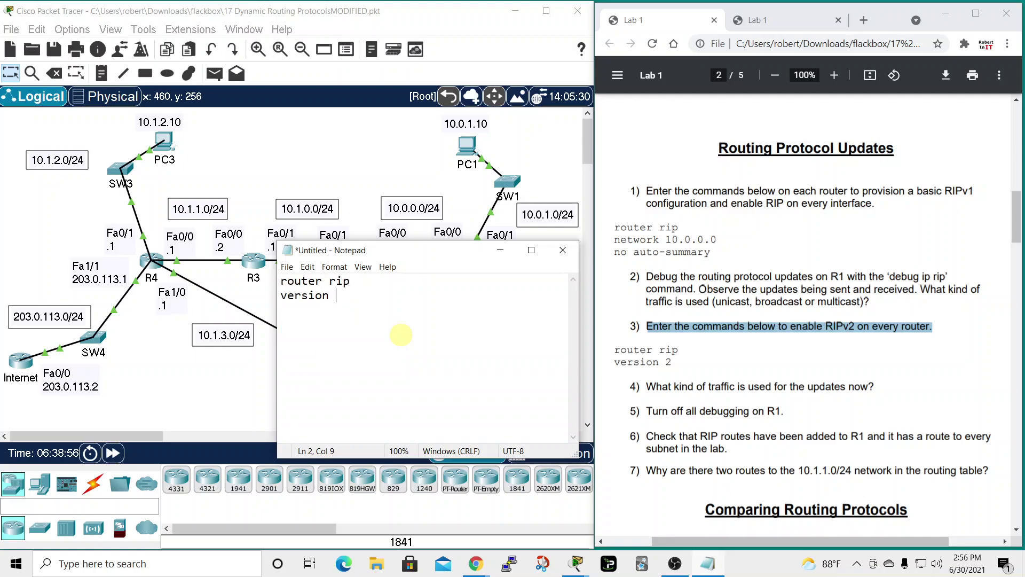
pyautogui.moveTo(344, 296); pyautogui.dragTo(257, 283)
pyautogui.rightClick(298, 283)
pyautogui.click(320, 319)
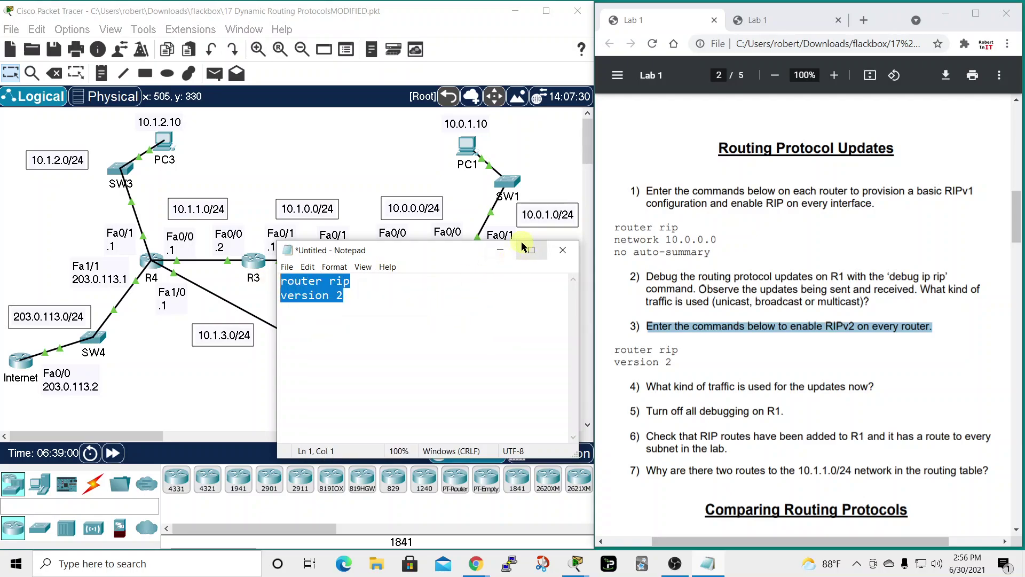
pyautogui.click(500, 250)
# - On router R1, enter global configuration mode with en and conf t, paste and run the RIPv2 script, and close its window
pyautogui.click(465, 261)
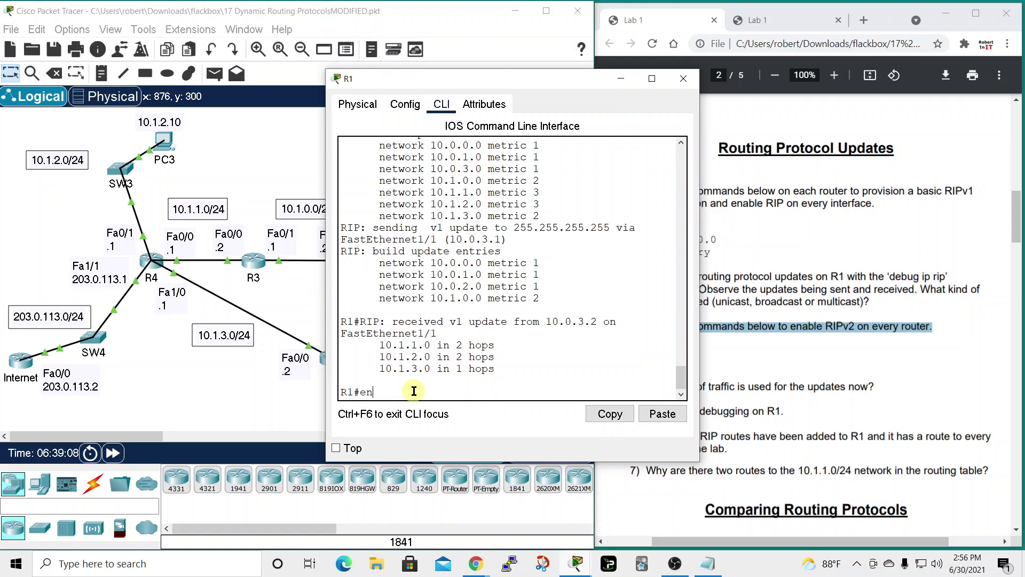
pyautogui.write('en')
pyautogui.press('Return')
pyautogui.write('conf t')
pyautogui.press('Return')
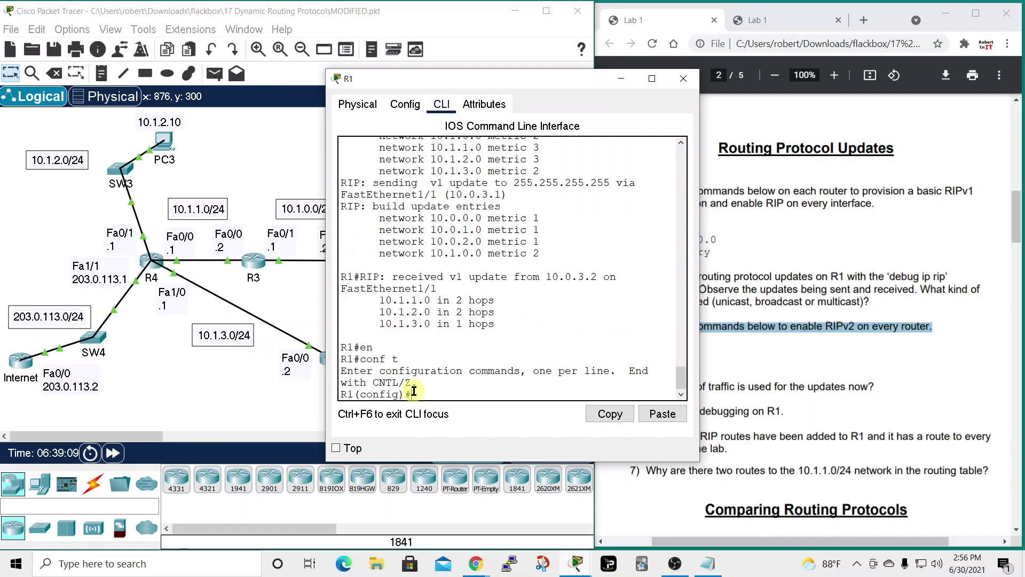
pyautogui.rightClick(425, 397)
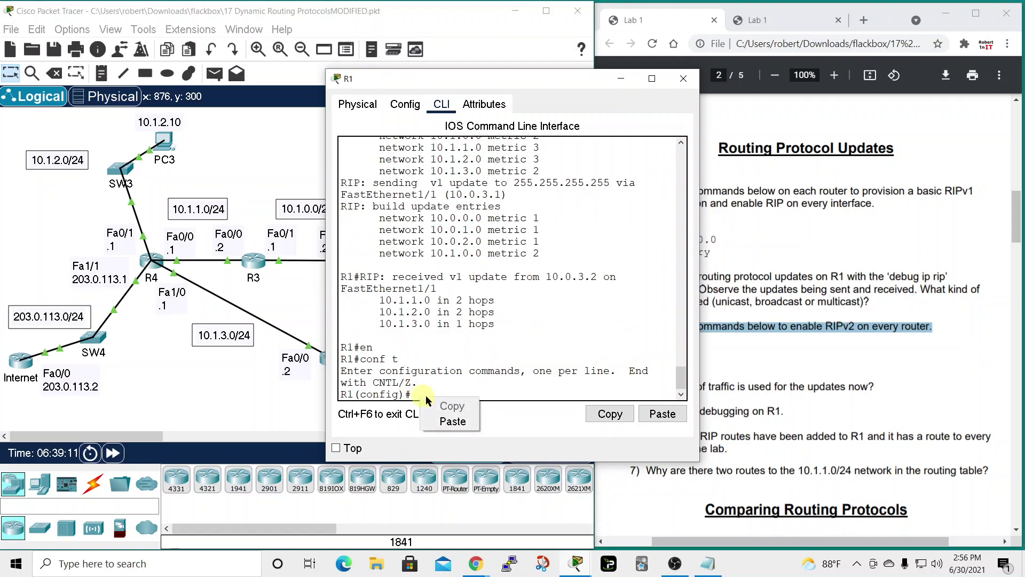
pyautogui.click(451, 422)
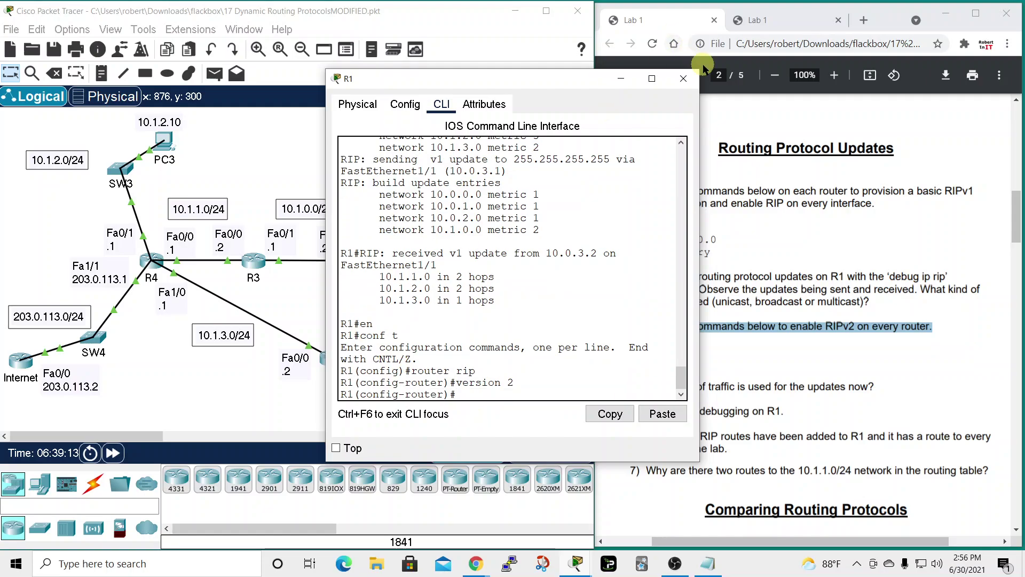
pyautogui.click(683, 78)
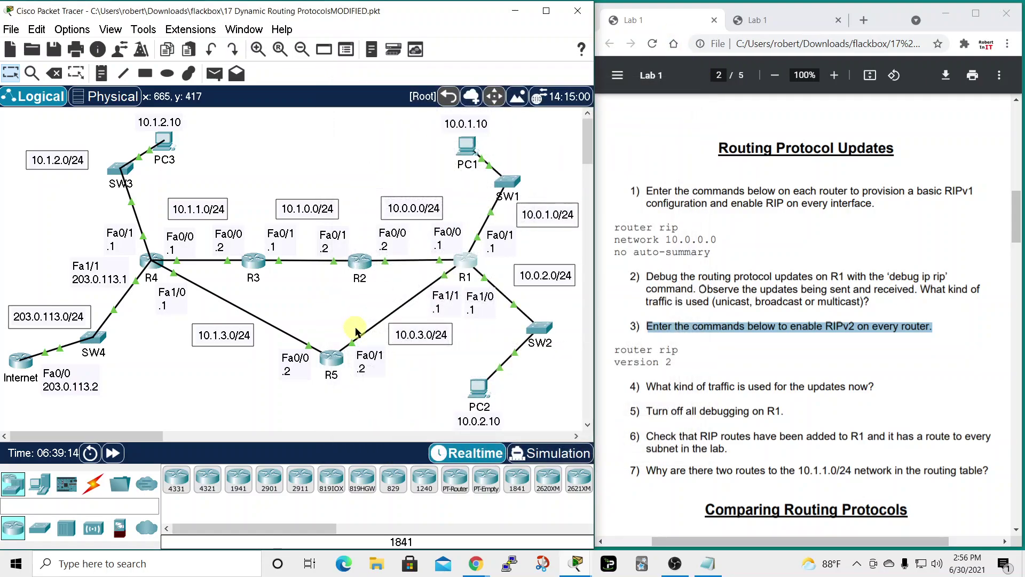
# - Open router R2's command line, add an exit line above router rip in the Notepad script, and copy all three lines
pyautogui.click(358, 261)
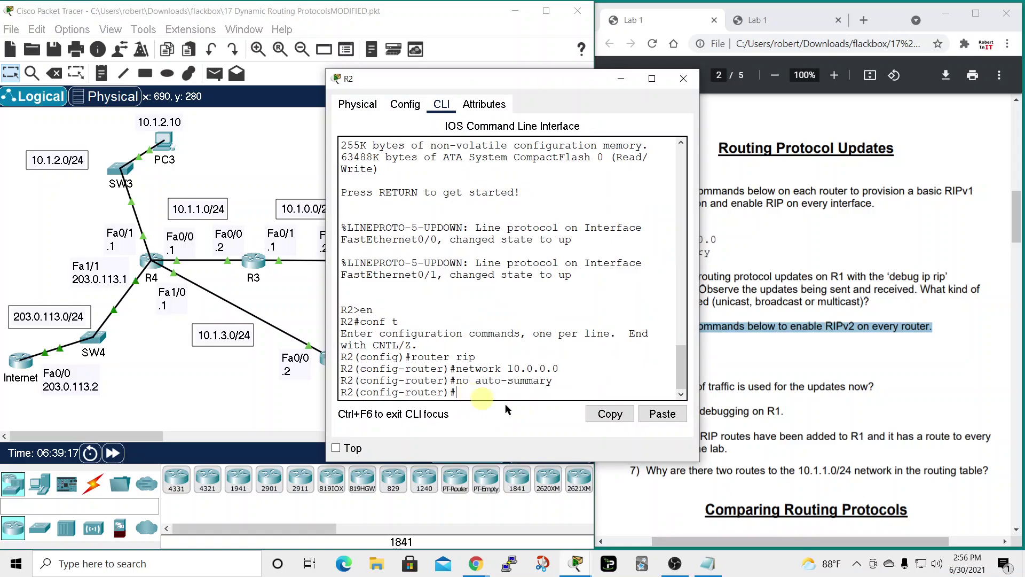
pyautogui.click(708, 565)
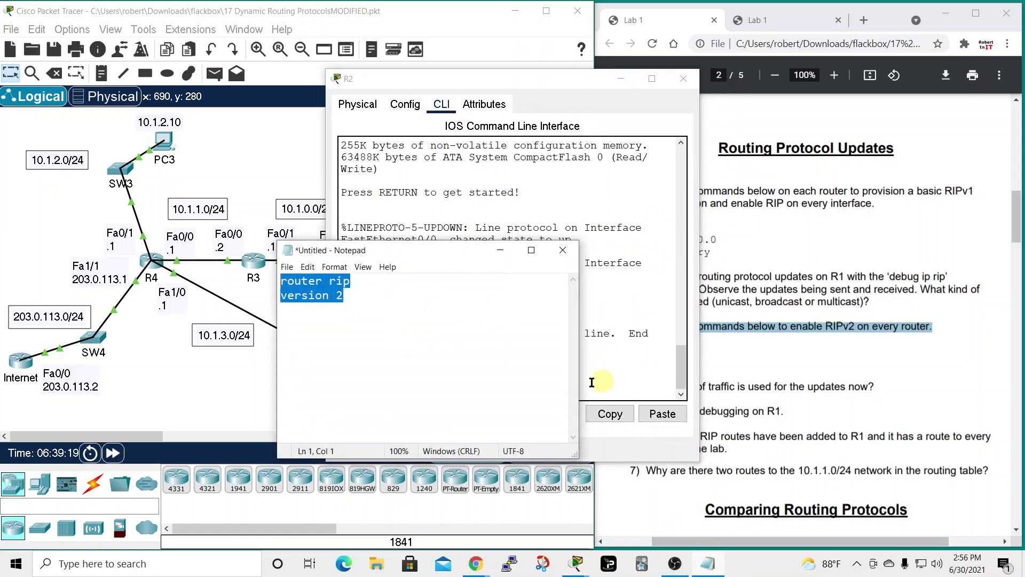
pyautogui.click(381, 282)
pyautogui.press('Return')
pyautogui.press('Up')
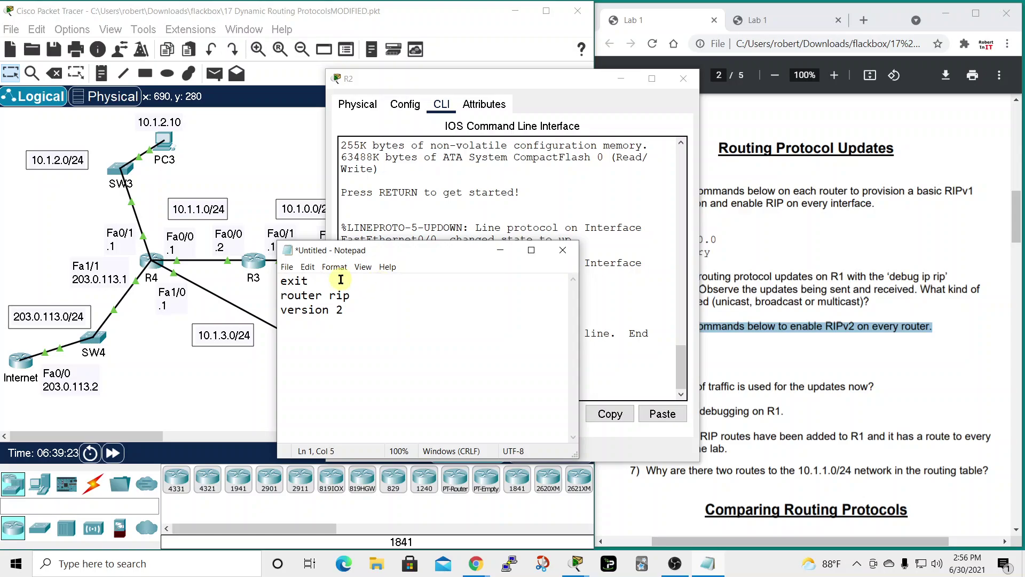
pyautogui.moveTo(344, 311); pyautogui.dragTo(267, 280)
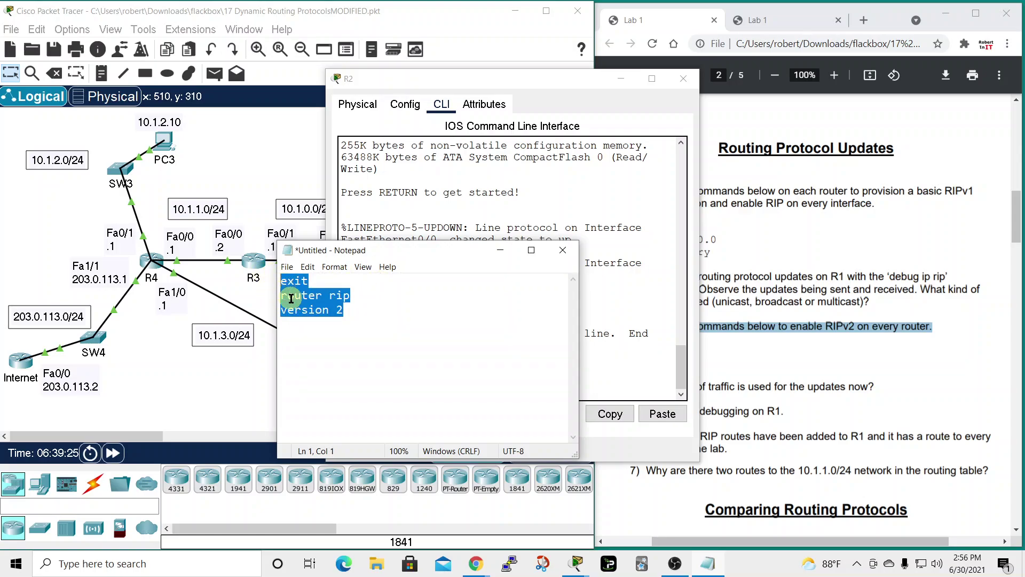
pyautogui.rightClick(290, 294)
pyautogui.click(317, 337)
# - Return to the R2 window and paste the three-line RIPv2 script at its prompt
pyautogui.click(547, 172)
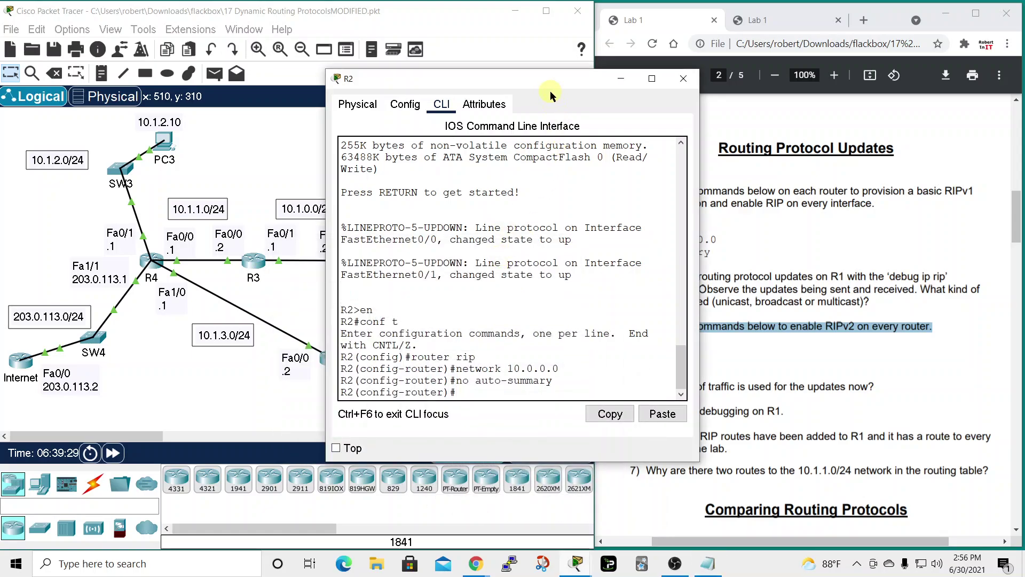
pyautogui.rightClick(466, 395)
pyautogui.click(484, 412)
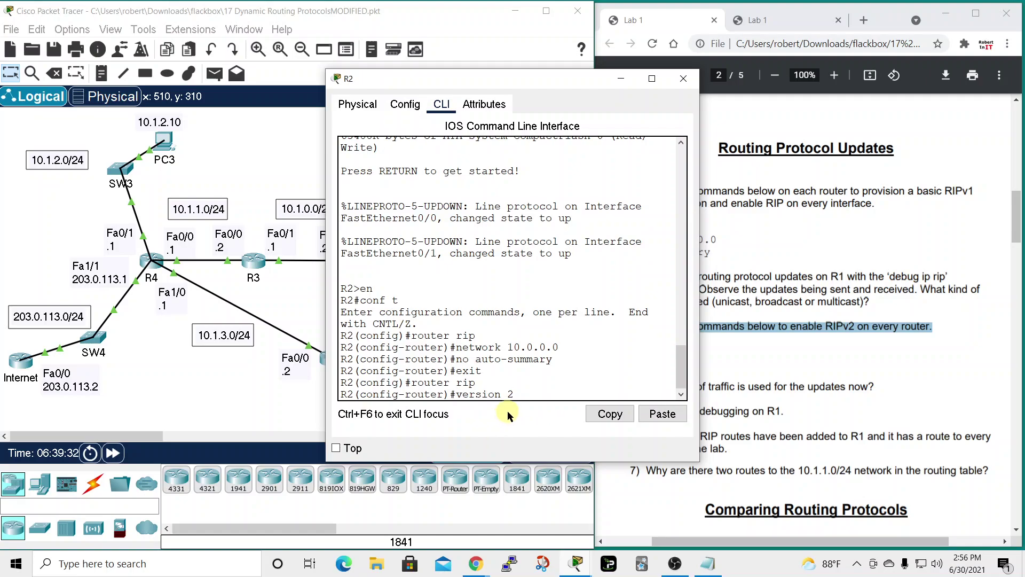
# - Run the last RIPv2 script line on R2, and paste and run the same script on router R3, closing both windows
pyautogui.press('Return')
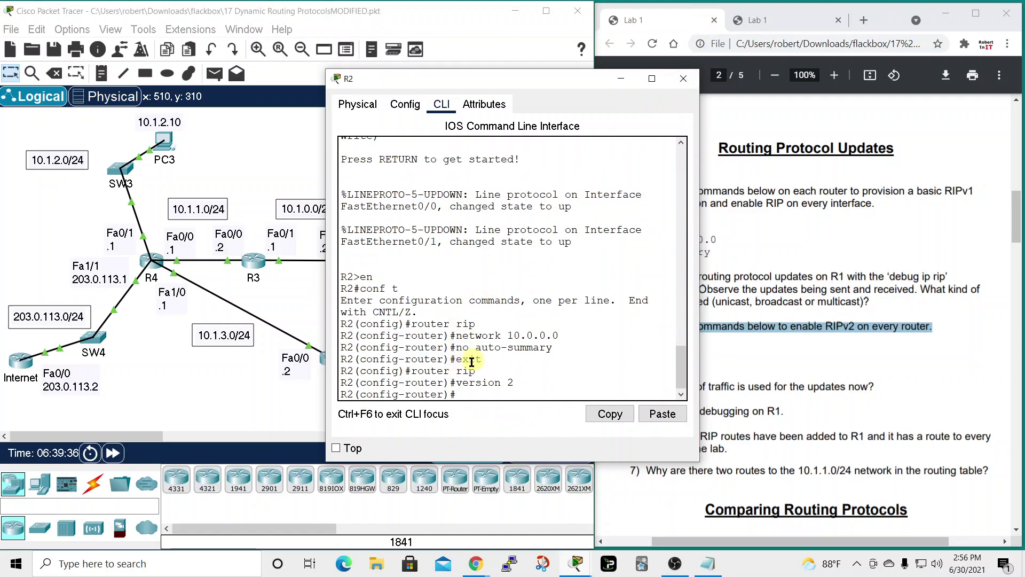
pyautogui.click(684, 79)
pyautogui.click(251, 263)
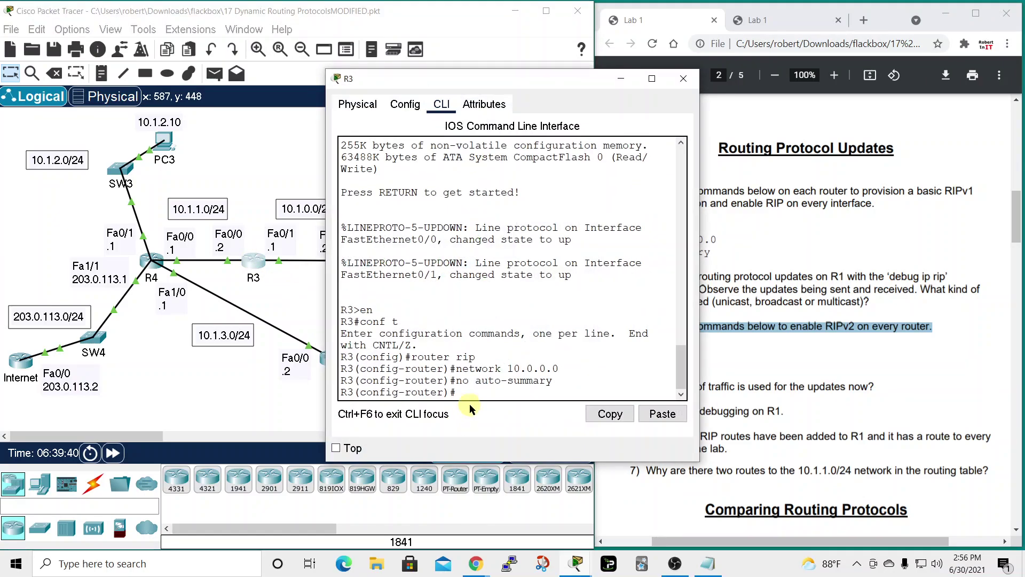
pyautogui.rightClick(479, 394)
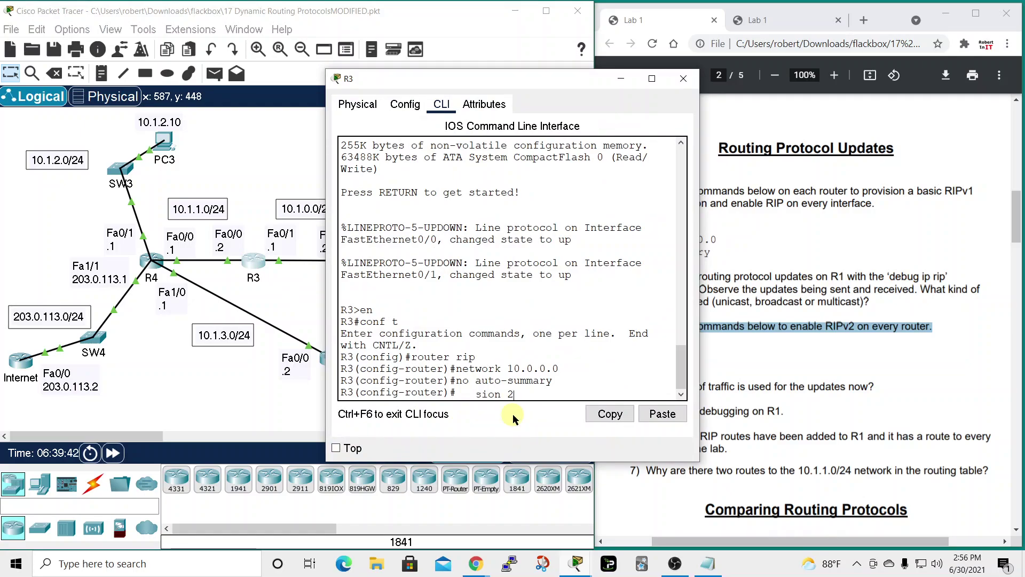
pyautogui.click(510, 416)
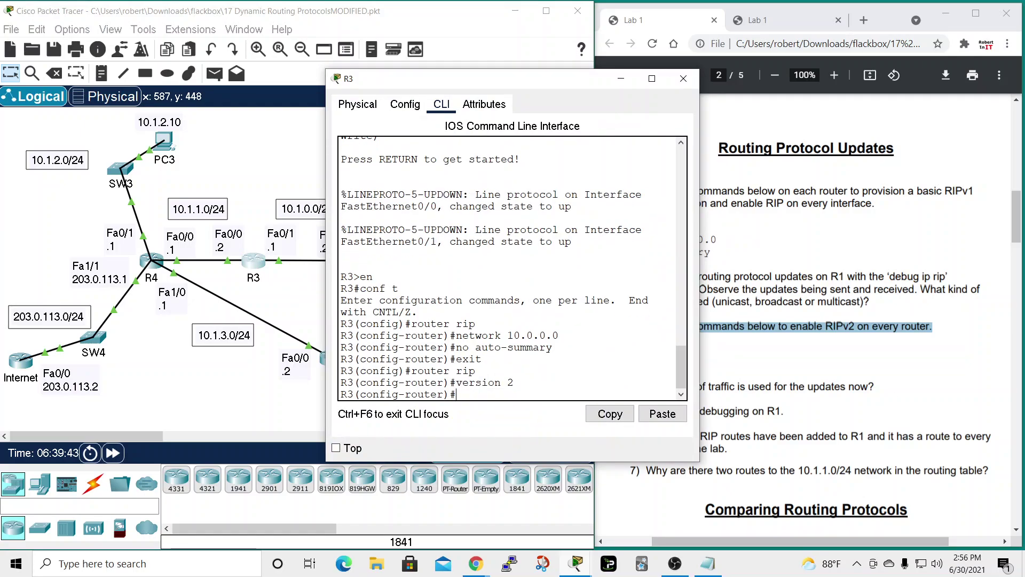
pyautogui.click(684, 78)
# - Open router R4's command line, run the copied exit, router rip and version 2 lines, and close its window
pyautogui.click(152, 263)
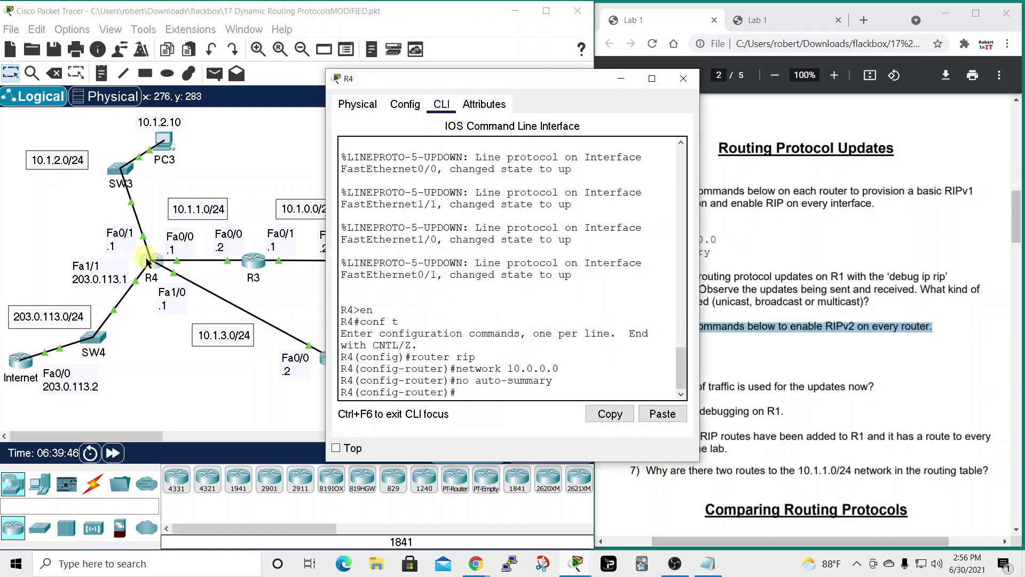
pyautogui.rightClick(470, 394)
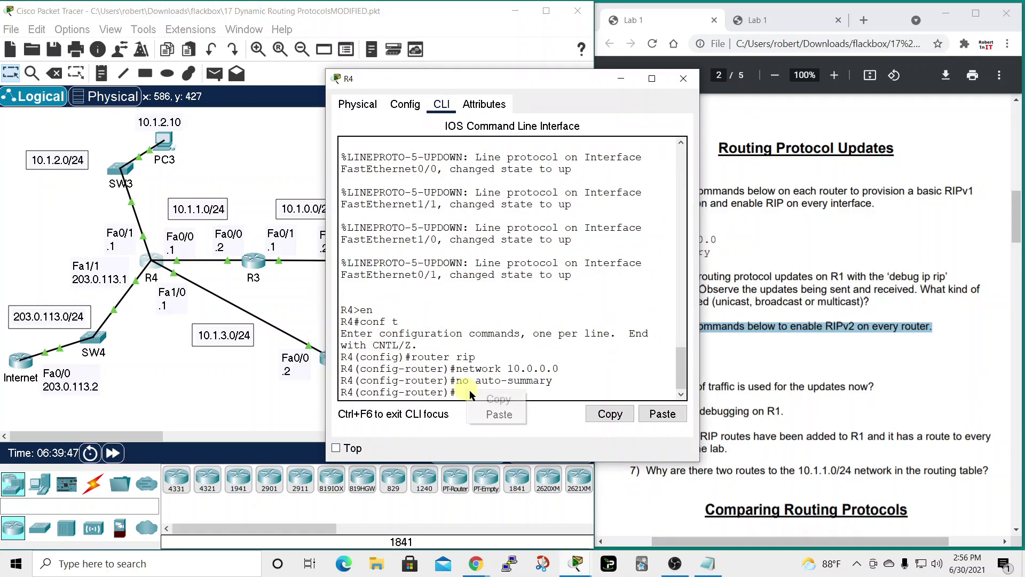
pyautogui.click(492, 416)
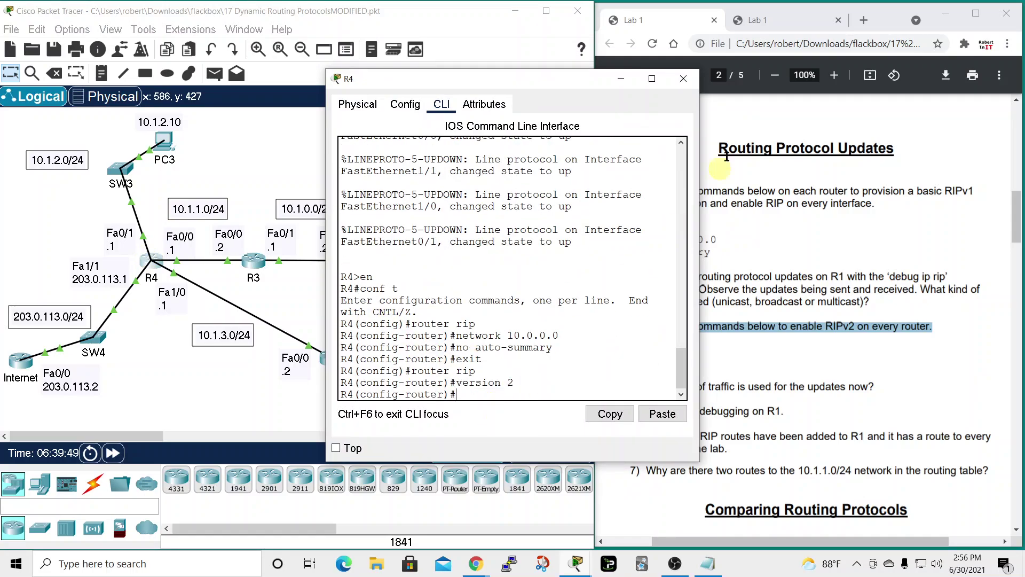
pyautogui.click(683, 79)
# - Enable RIPv2 on router R5 with the copied three-line script and close its window
pyautogui.click(334, 361)
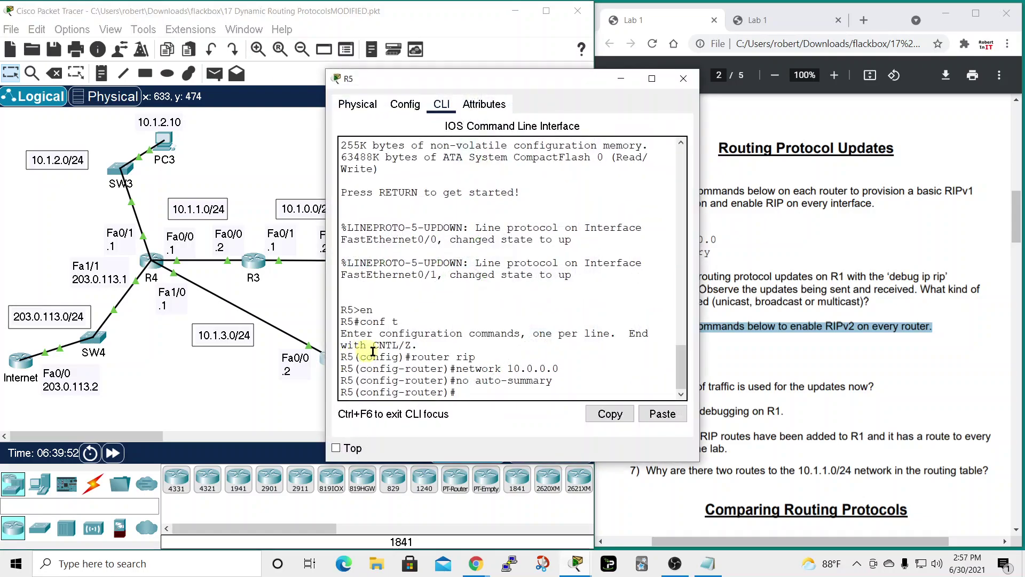
pyautogui.rightClick(466, 392)
pyautogui.click(491, 419)
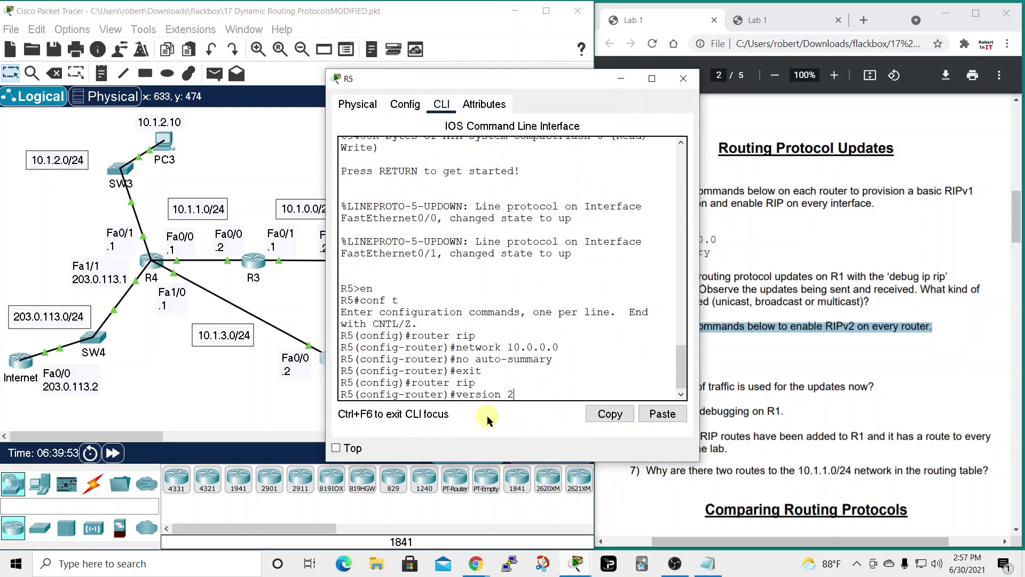
pyautogui.click(678, 84)
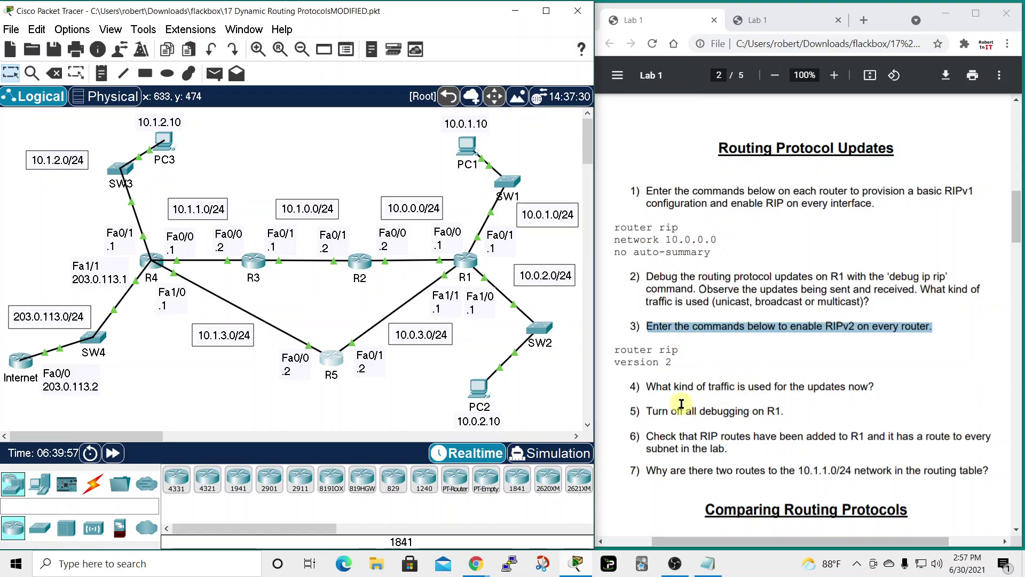
# - Mark lab question 4 and examine the debug output on R1 for the destination address of the RIPv2 updates
pyautogui.moveTo(645, 385); pyautogui.dragTo(871, 387)
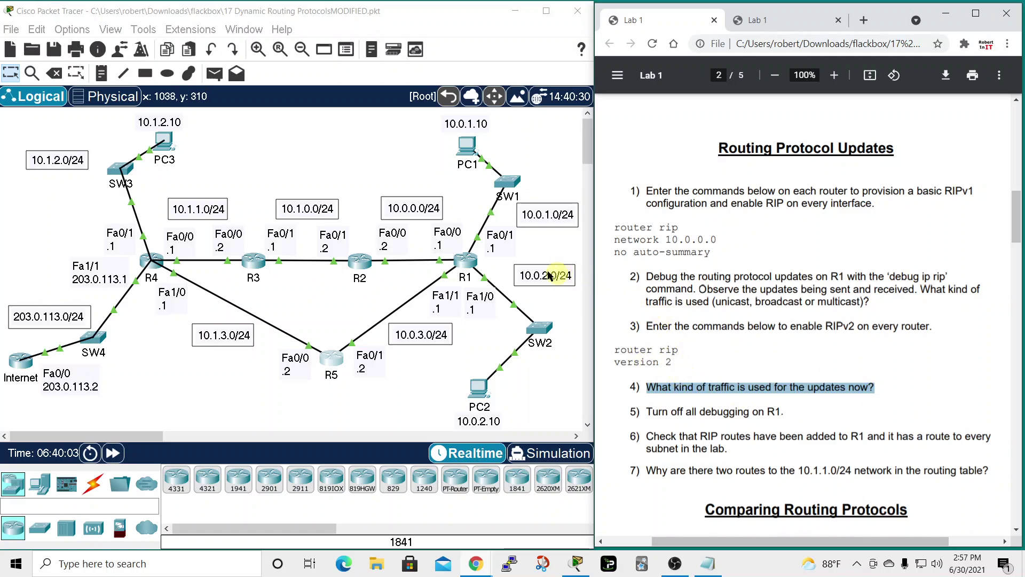
pyautogui.click(471, 263)
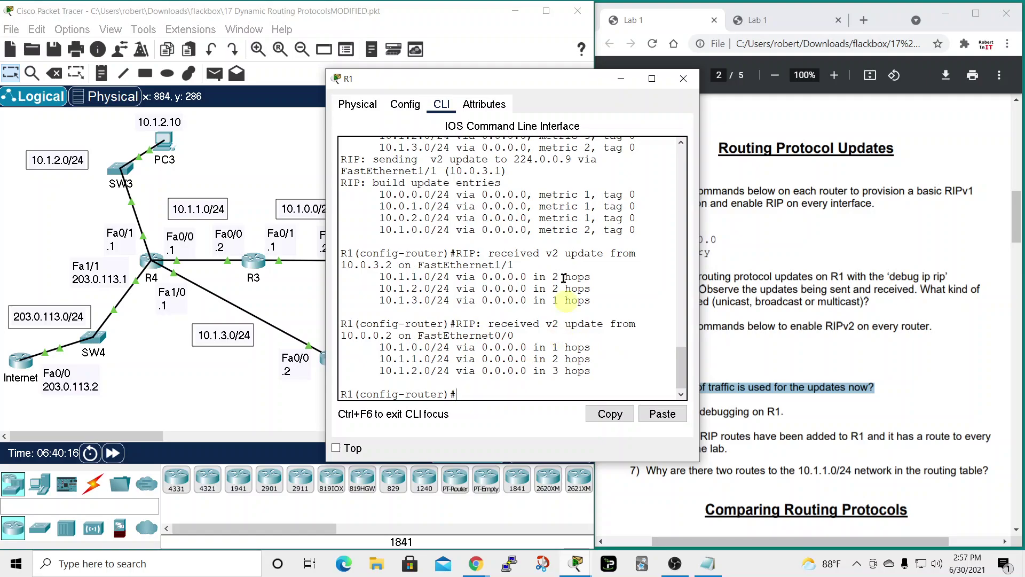
pyautogui.moveTo(516, 155); pyautogui.dragTo(545, 160)
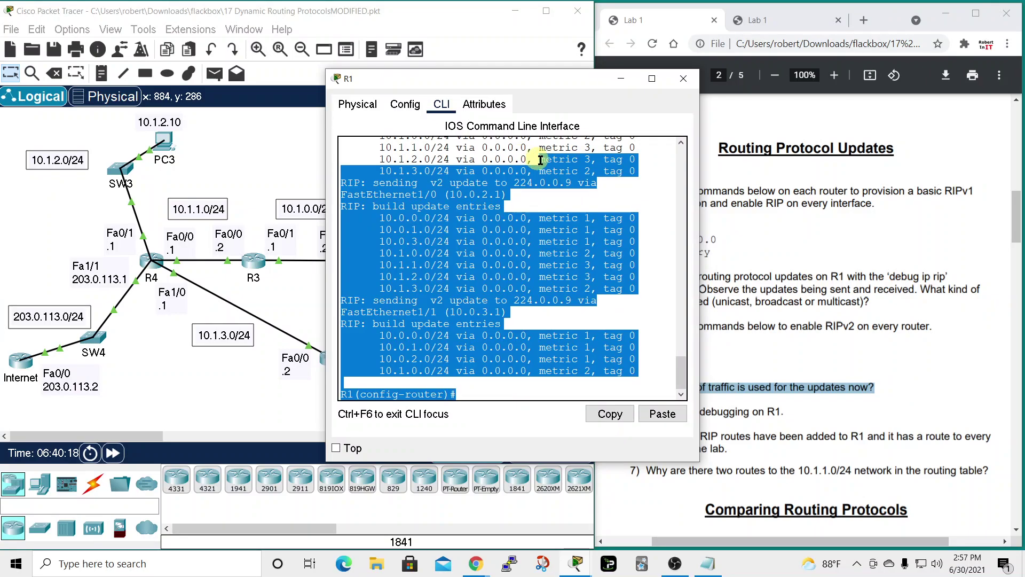
pyautogui.click(530, 233)
pyautogui.moveTo(513, 211); pyautogui.dragTo(572, 213)
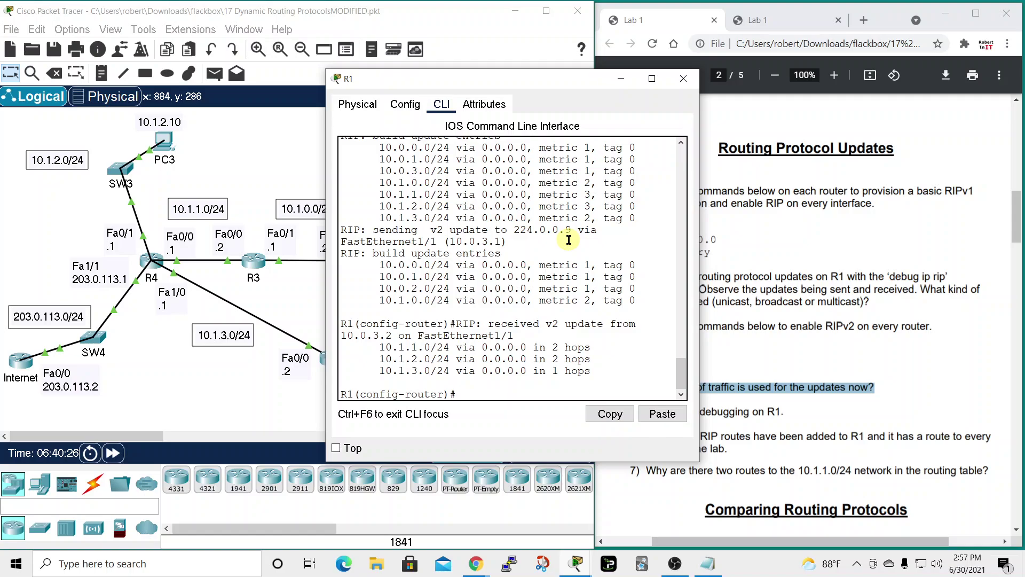
pyautogui.click(683, 79)
# - Mark lab step 5, leave configuration mode on R1 with end, turn off all debugging with undebug all, and close its window
pyautogui.moveTo(648, 409); pyautogui.dragTo(796, 411)
pyautogui.click(466, 261)
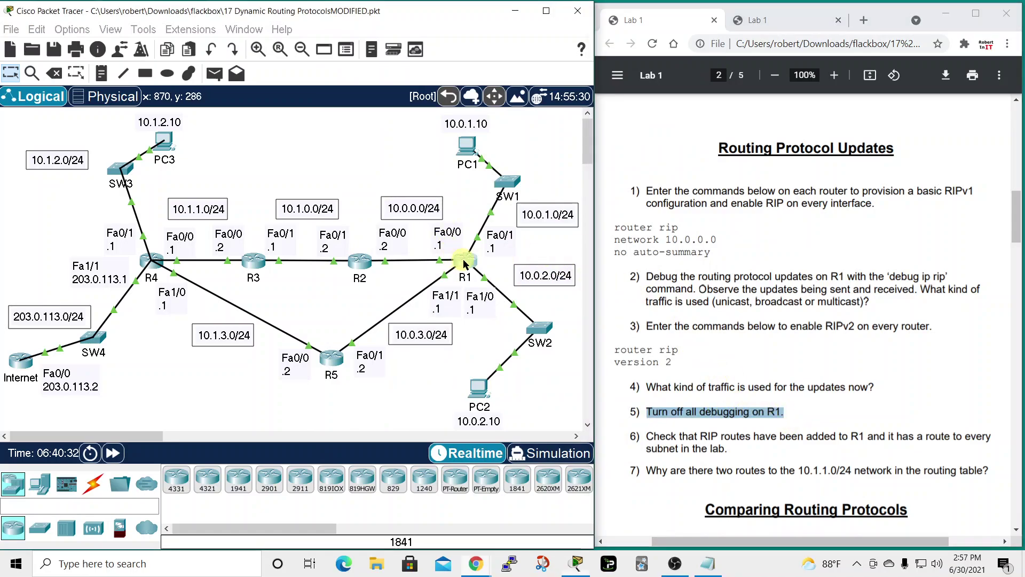
pyautogui.moveTo(481, 85); pyautogui.dragTo(439, 57)
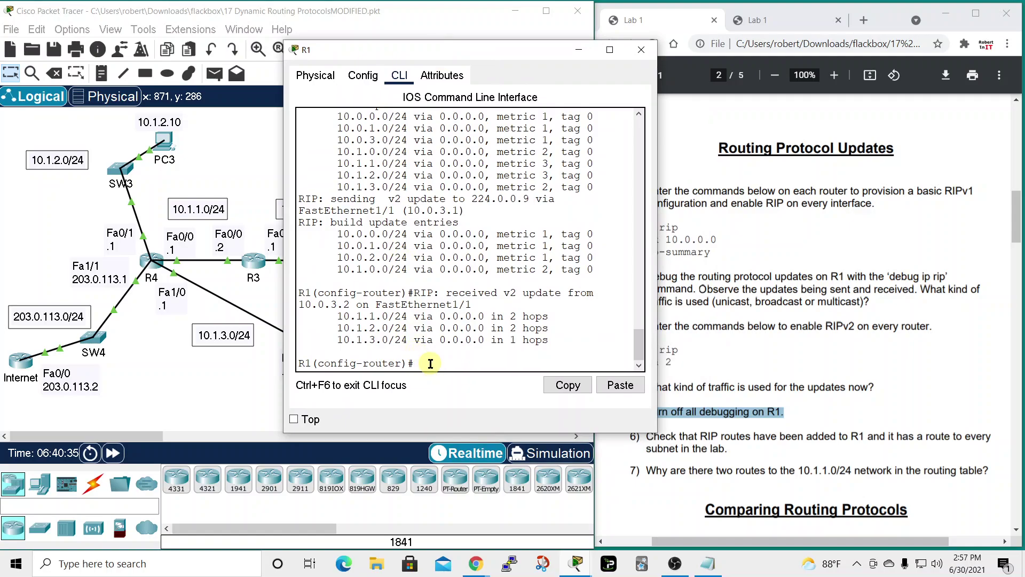
pyautogui.write('end')
pyautogui.press('Return')
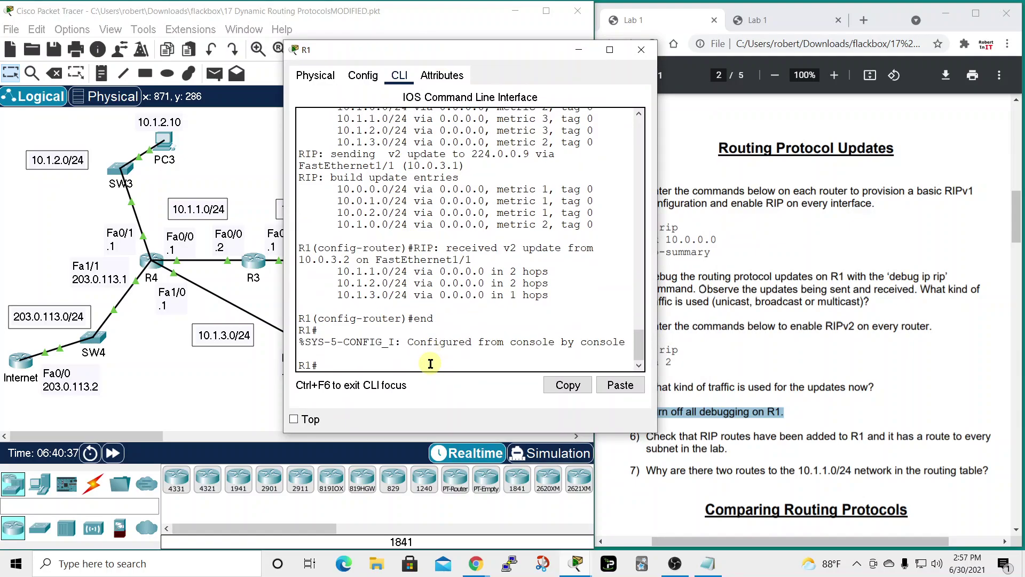
pyautogui.write('und')
pyautogui.press('Tab')
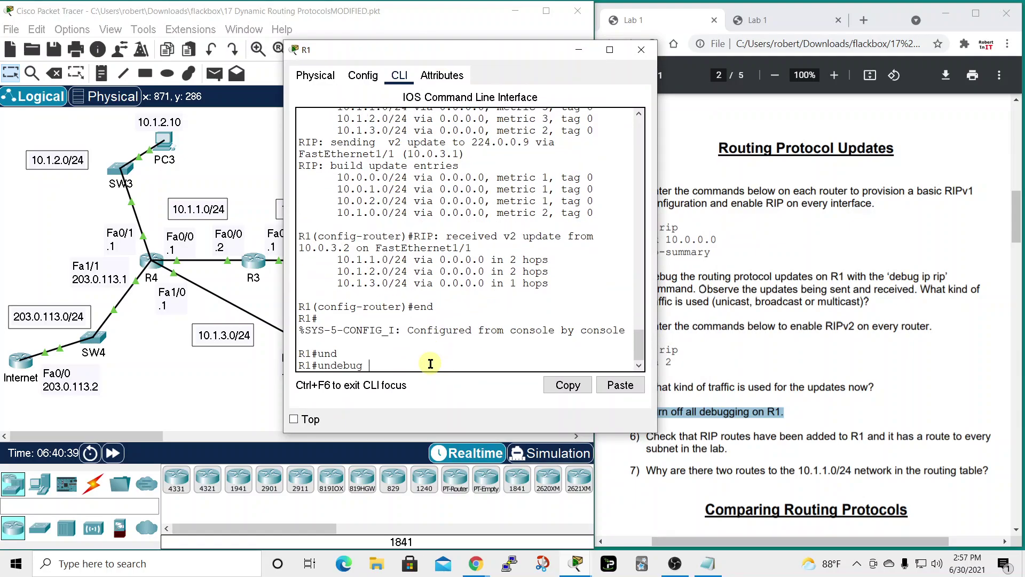
pyautogui.write('all')
pyautogui.press('Return')
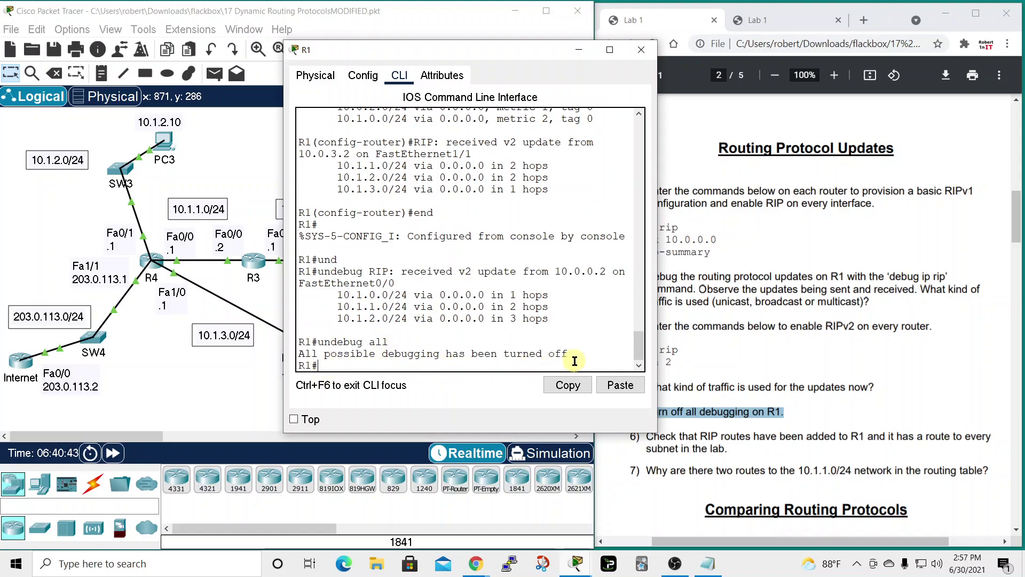
pyautogui.click(641, 50)
# - Mark lab step 6 and display R1's complete routing table with sho ip route in a widened window
pyautogui.scroll(-2, 710, 284)
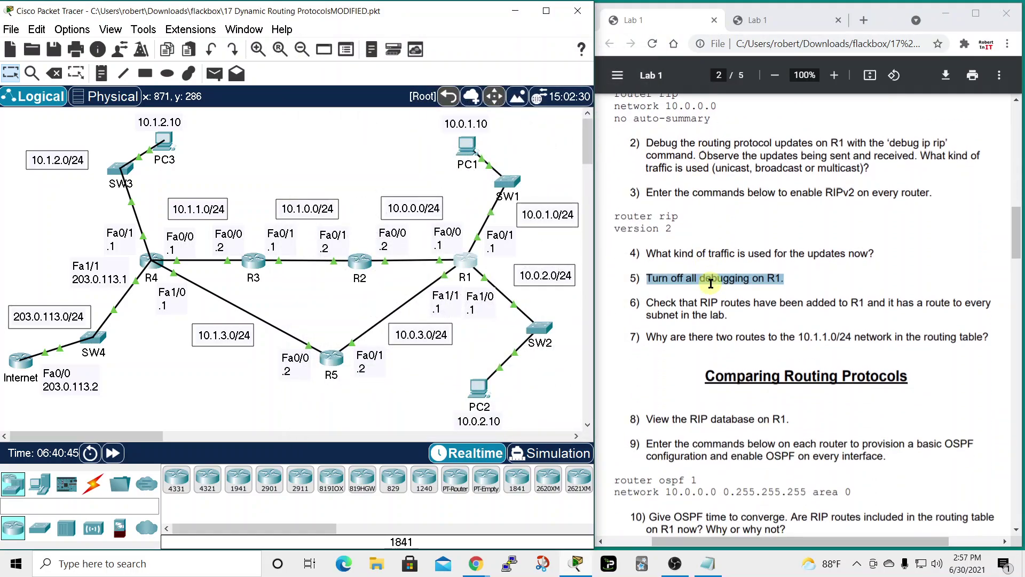
pyautogui.scroll(-1, 711, 284)
pyautogui.moveTo(645, 235); pyautogui.dragTo(864, 237)
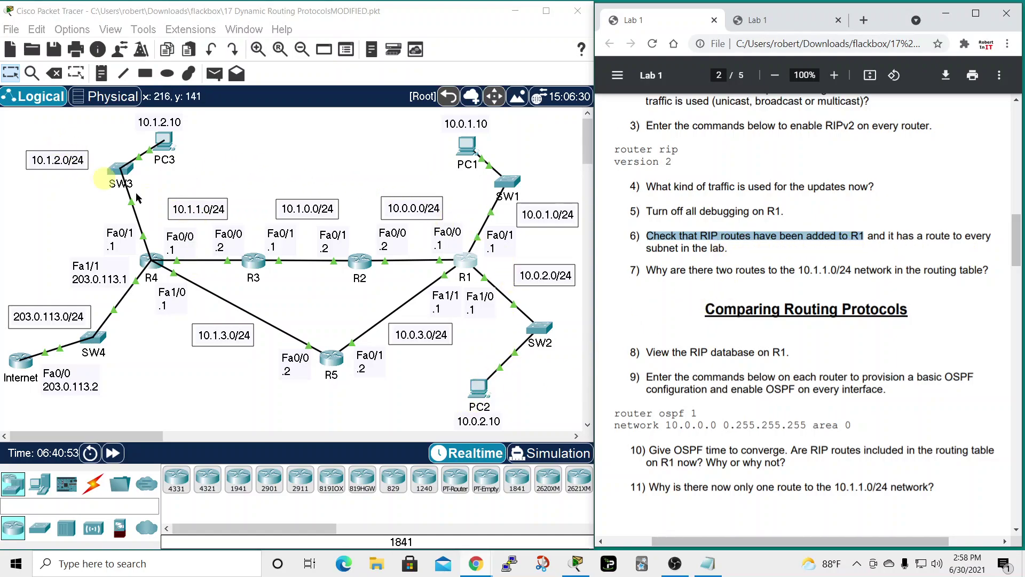
pyautogui.click(465, 260)
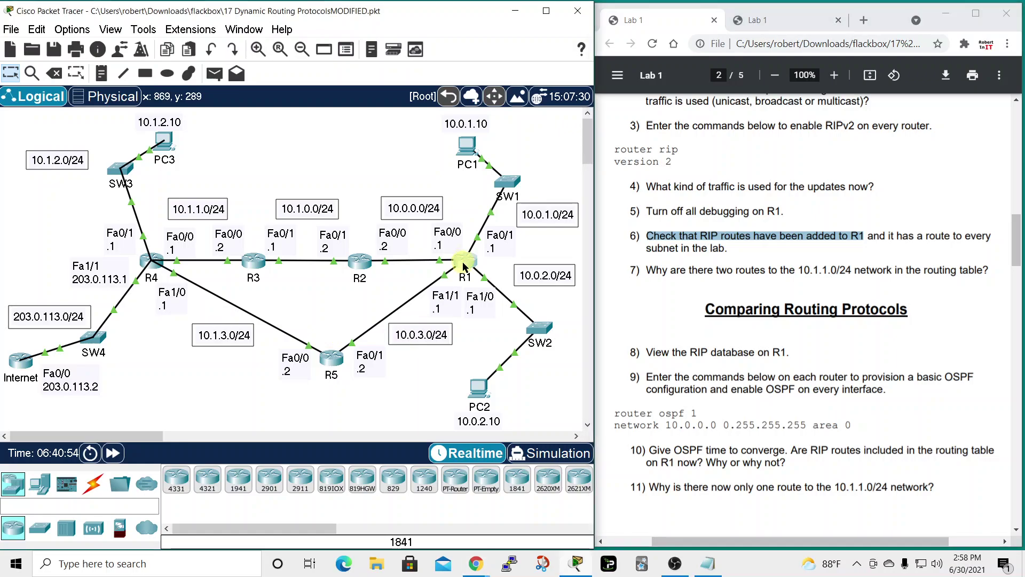
pyautogui.moveTo(562, 85); pyautogui.dragTo(510, 42)
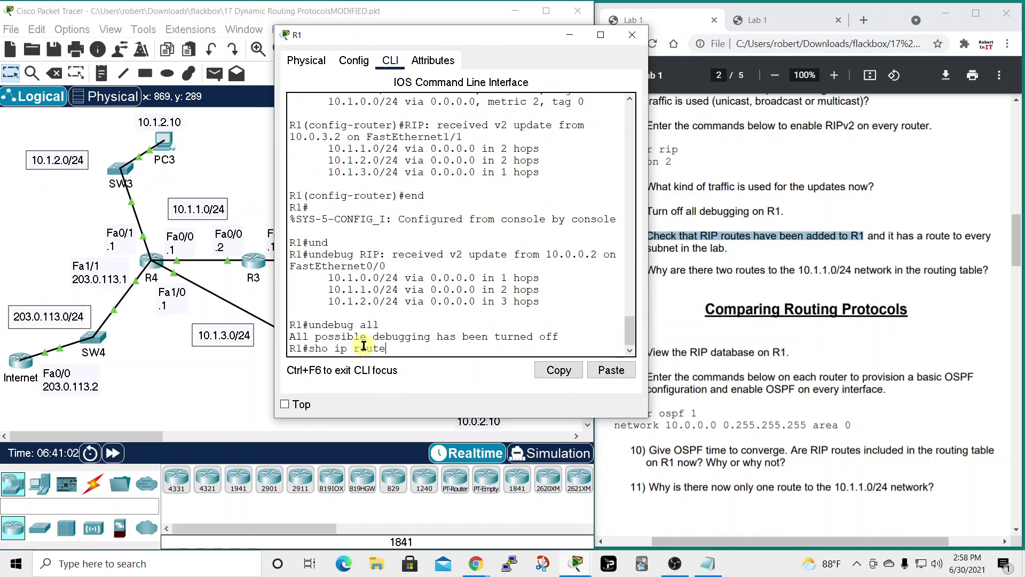
pyautogui.press('Return')
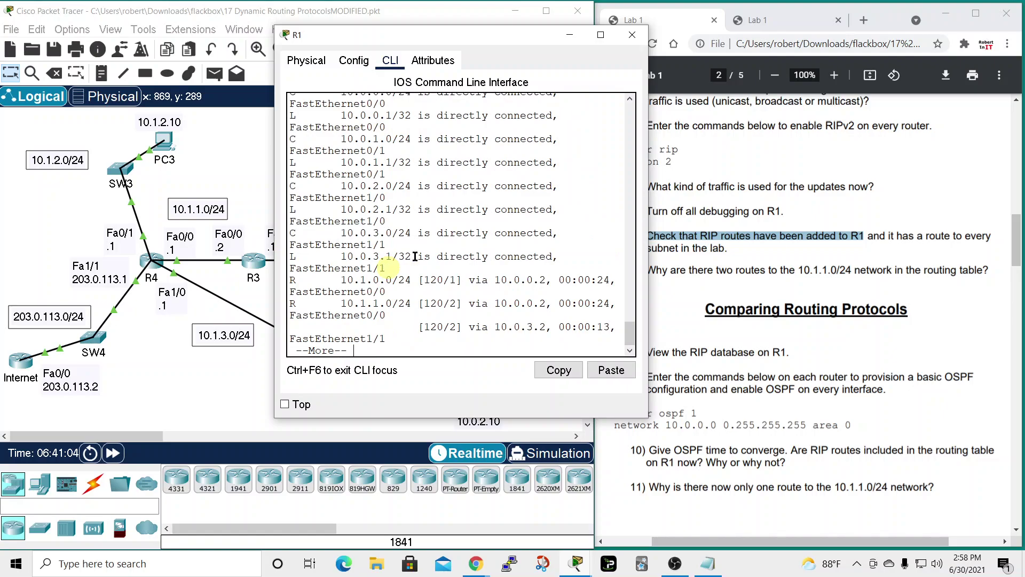
pyautogui.moveTo(648, 249); pyautogui.dragTo(745, 250)
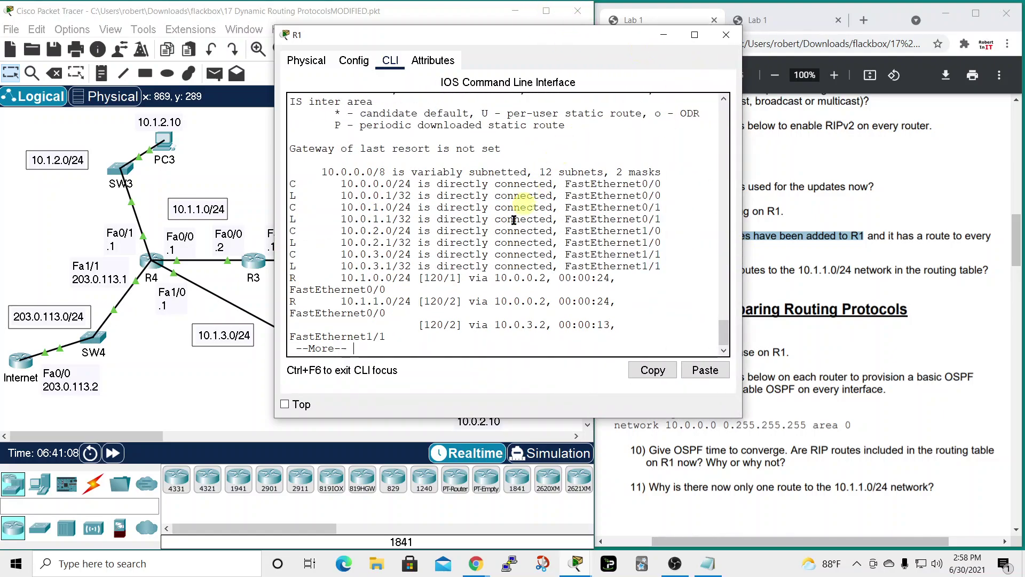
pyautogui.press('space')
# - Place R1's routing table beside the topology, compare its connected and RIP routes with the lab subnets, and close the window
pyautogui.moveTo(556, 35); pyautogui.dragTo(729, 60)
pyautogui.moveTo(914, 243); pyautogui.dragTo(968, 250)
pyautogui.moveTo(834, 66); pyautogui.dragTo(870, 72)
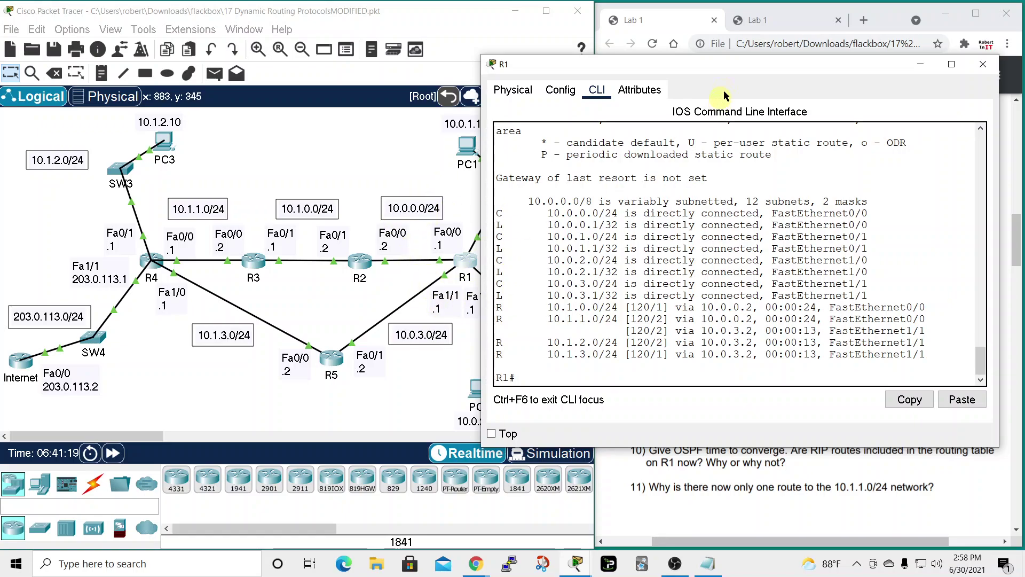
pyautogui.moveTo(728, 74); pyautogui.dragTo(804, 80)
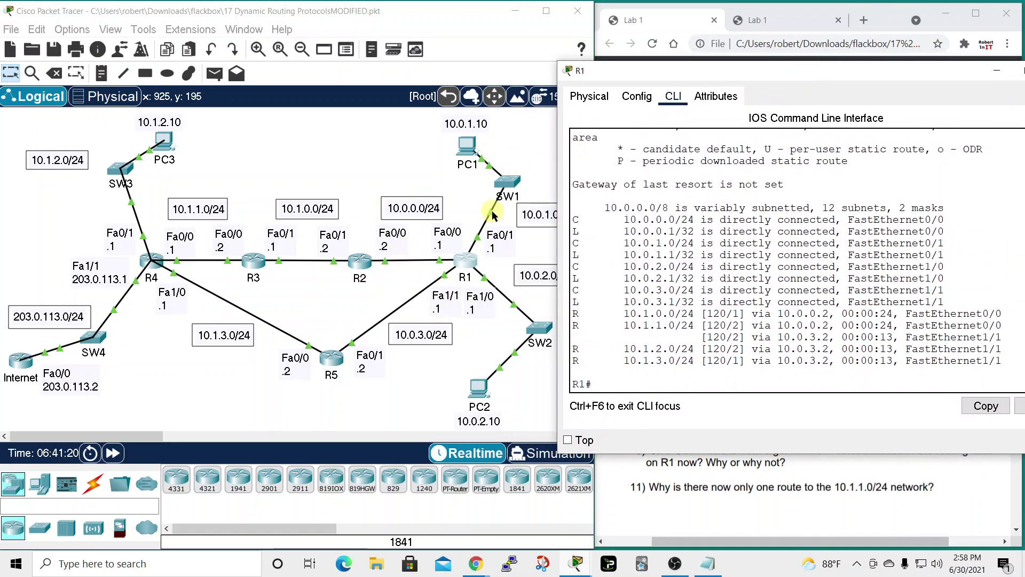
pyautogui.moveTo(733, 73); pyautogui.dragTo(624, 80)
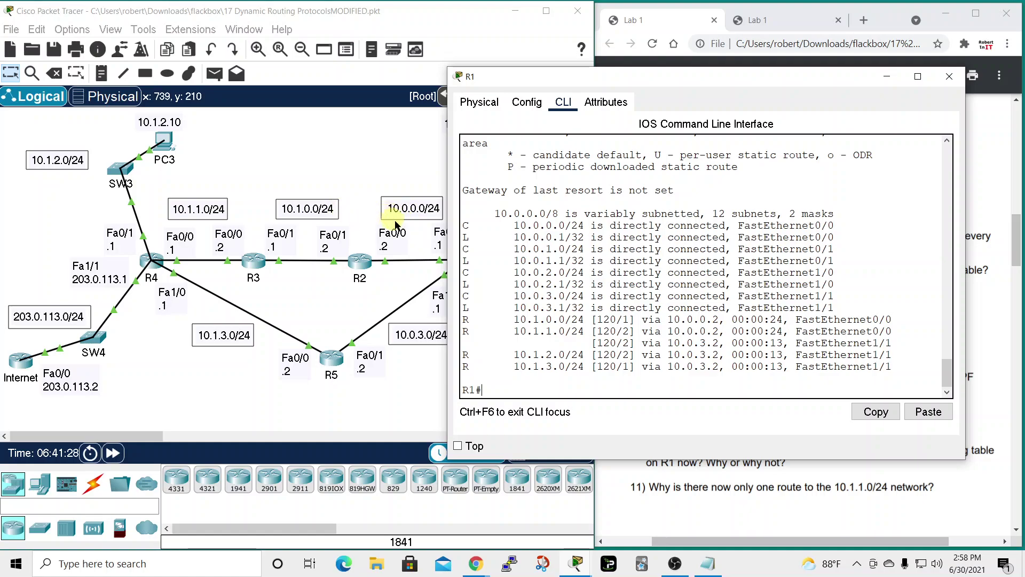
pyautogui.moveTo(514, 319); pyautogui.dragTo(577, 323)
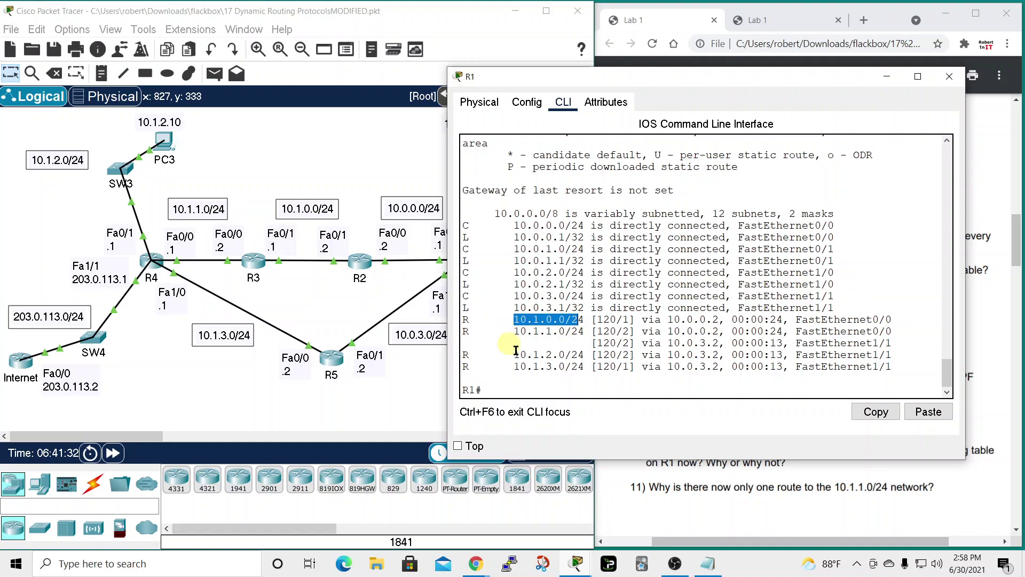
pyautogui.moveTo(513, 332); pyautogui.dragTo(571, 331)
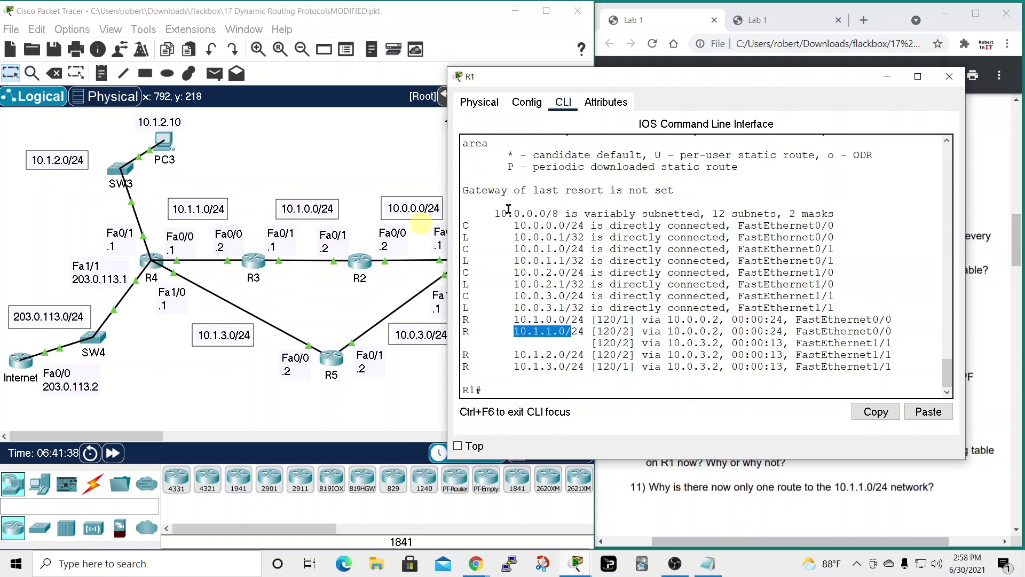
pyautogui.click(950, 76)
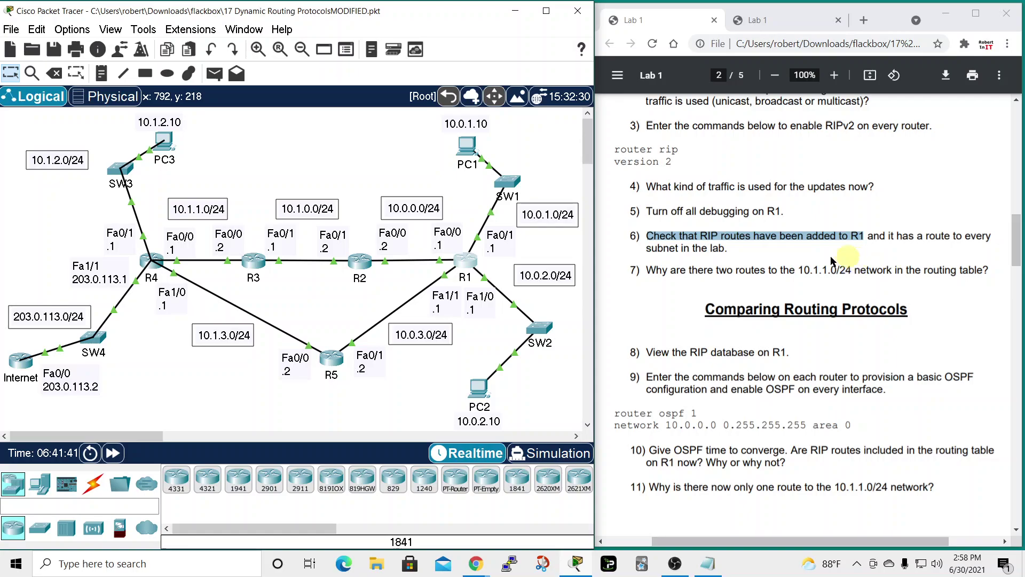
# - Mark lab question 7, reopen R1's routing table in a widened window, and examine the routes to 10.1.1.0/24
pyautogui.moveTo(647, 270); pyautogui.dragTo(911, 272)
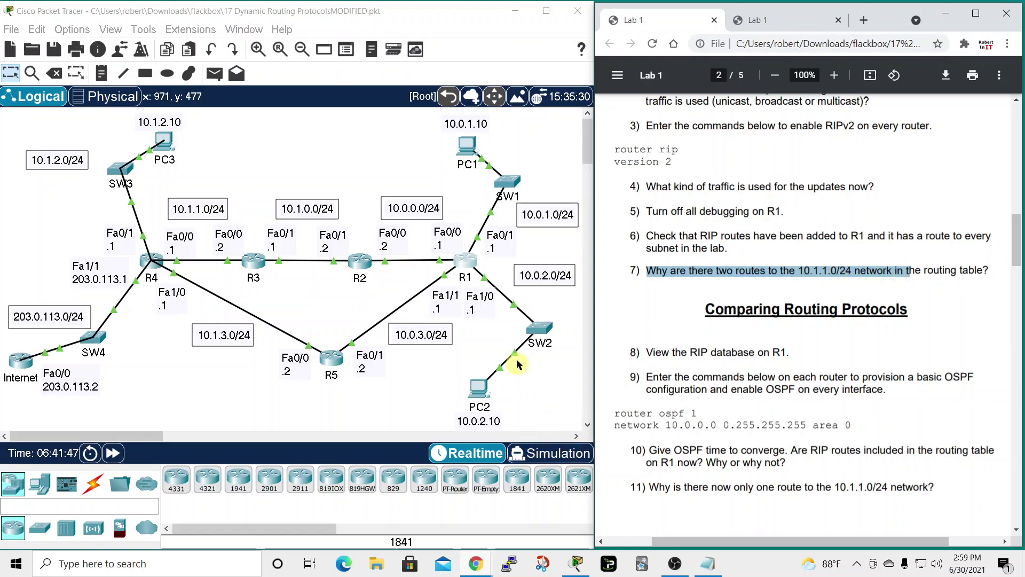
pyautogui.click(463, 269)
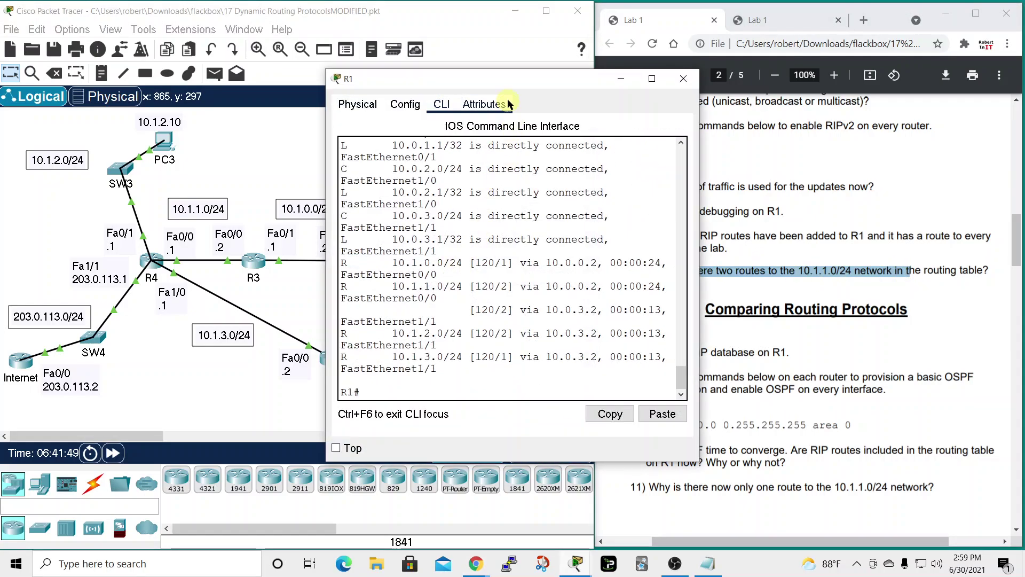
pyautogui.doubleClick(508, 73)
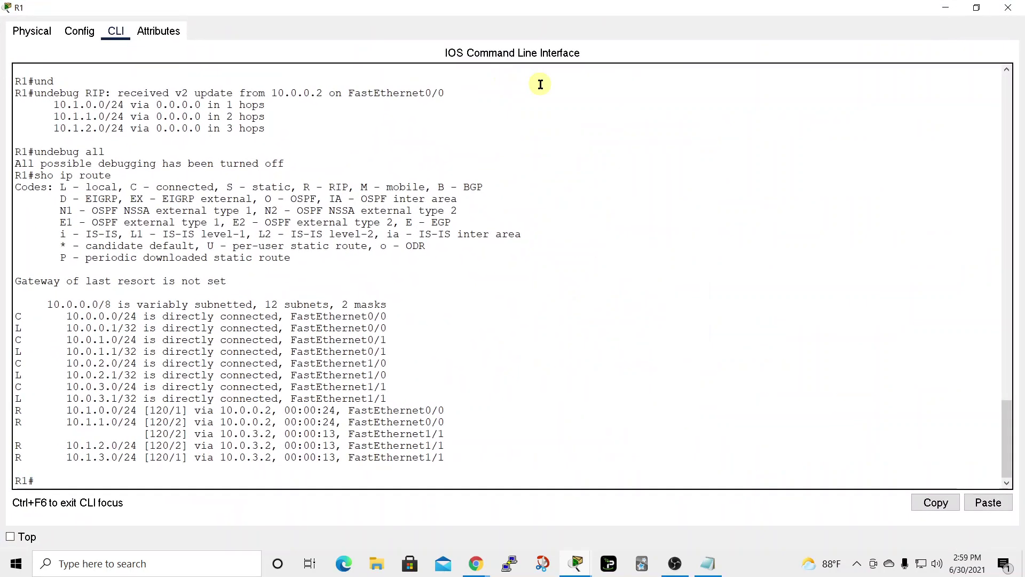
pyautogui.click(977, 7)
pyautogui.write('undebug all show ip route')
pyautogui.moveTo(695, 297); pyautogui.dragTo(962, 320)
pyautogui.moveTo(681, 80)
pyautogui.mouseDown()
pyautogui.moveTo(371, 85)
pyautogui.moveTo(684, 70)
pyautogui.mouseUp()
pyautogui.moveTo(395, 324); pyautogui.dragTo(467, 324)
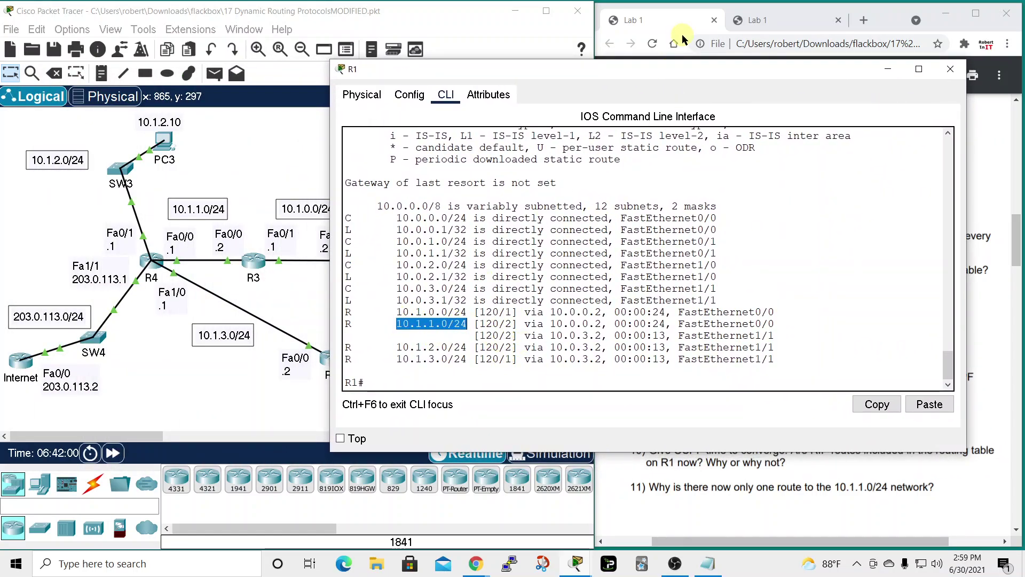
# - Place R1's routing table beside the topology, examine the administrative distance and hop count of the 10.1.1.0/24 routes, and close the window
pyautogui.moveTo(664, 72); pyautogui.dragTo(857, 55)
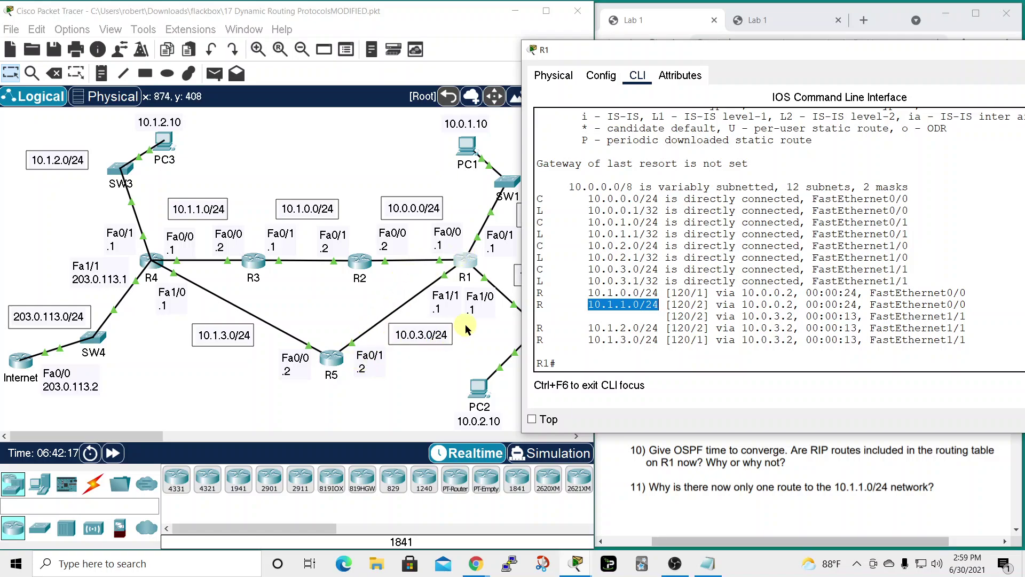
pyautogui.moveTo(672, 304); pyautogui.dragTo(690, 304)
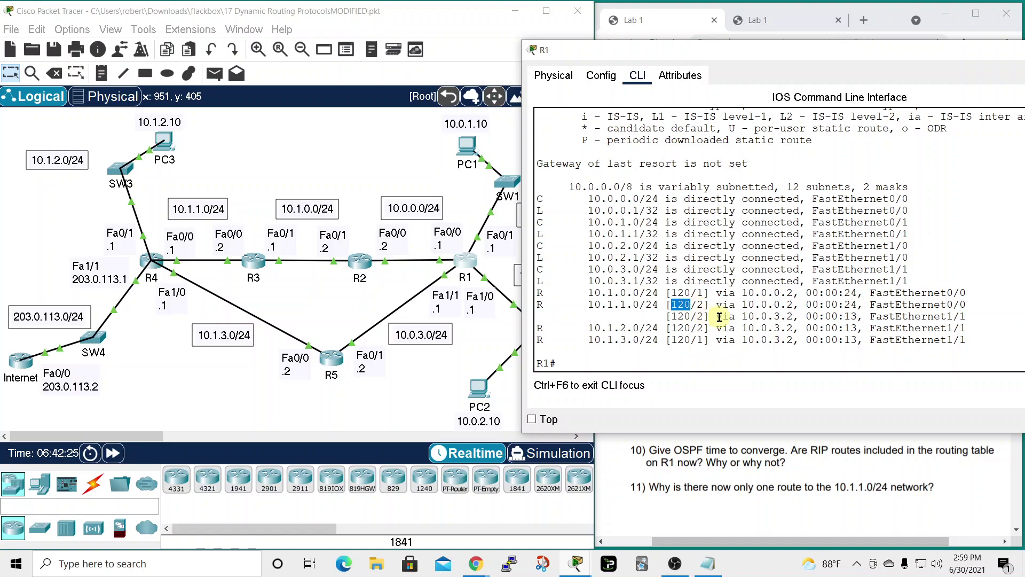
pyautogui.doubleClick(699, 305)
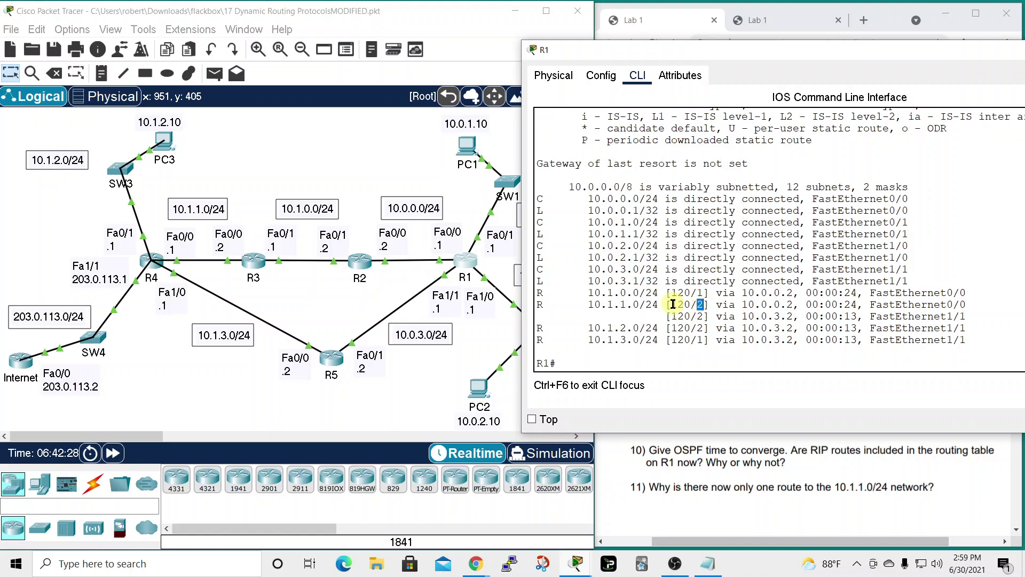
pyautogui.click(702, 302)
pyautogui.moveTo(672, 301); pyautogui.dragTo(684, 304)
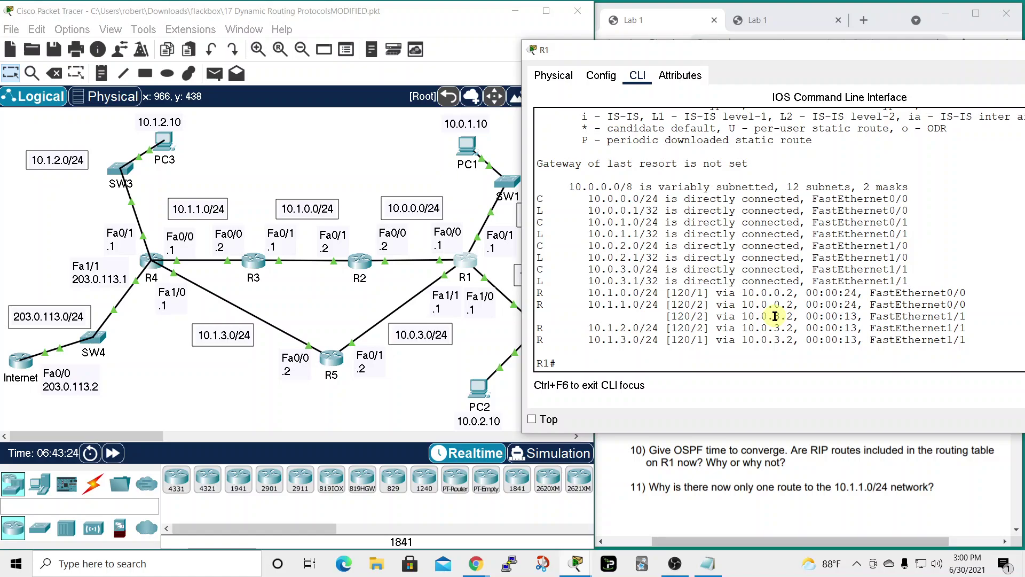
pyautogui.moveTo(844, 52); pyautogui.dragTo(533, 37)
pyautogui.click(826, 37)
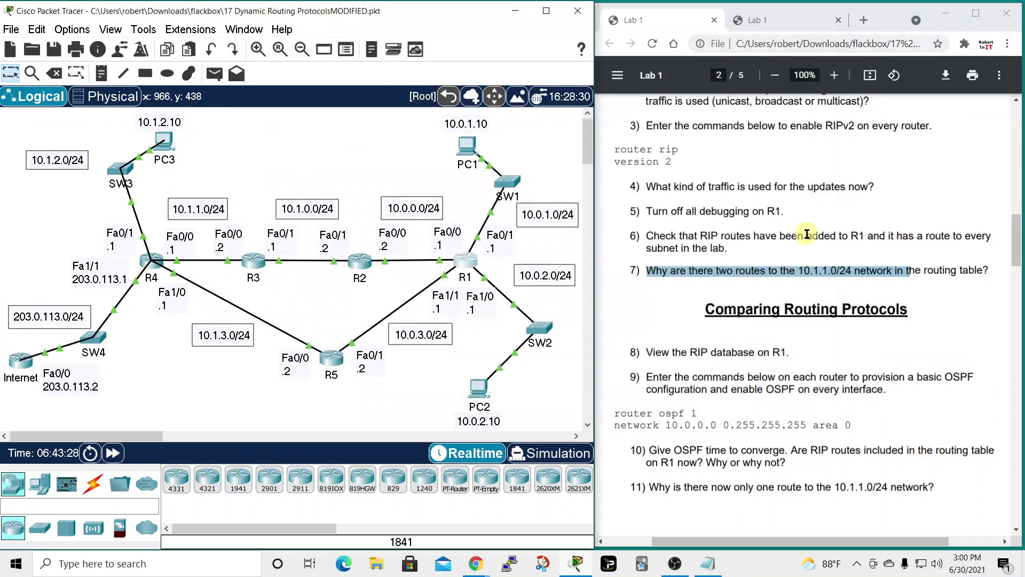
# - Display the RIP database on R1 with sh ip rip database
pyautogui.scroll(-1, 781, 287)
pyautogui.scroll(-1, 781, 286)
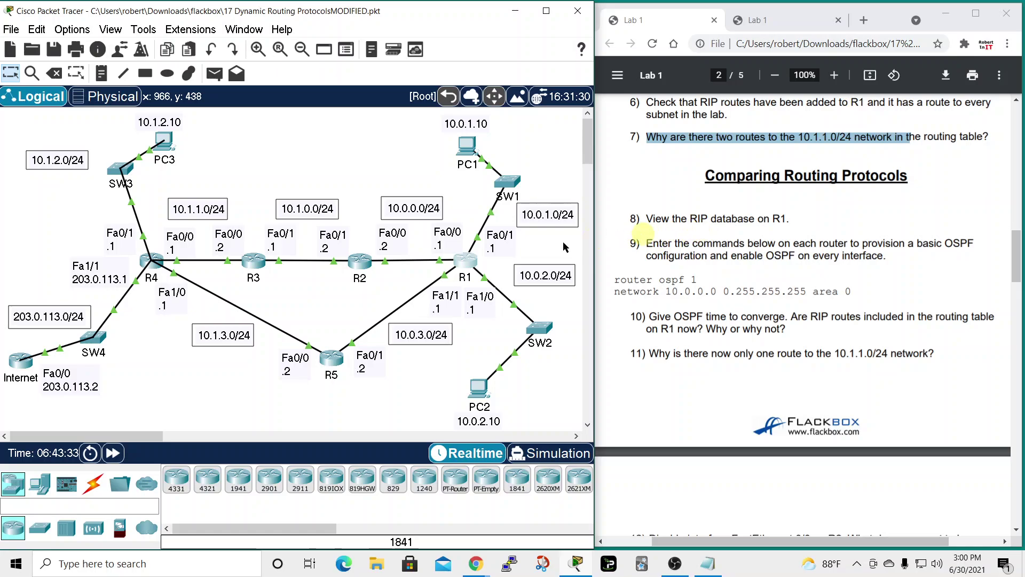
pyautogui.click(465, 263)
pyautogui.moveTo(531, 52); pyautogui.dragTo(504, 52)
pyautogui.click(385, 362)
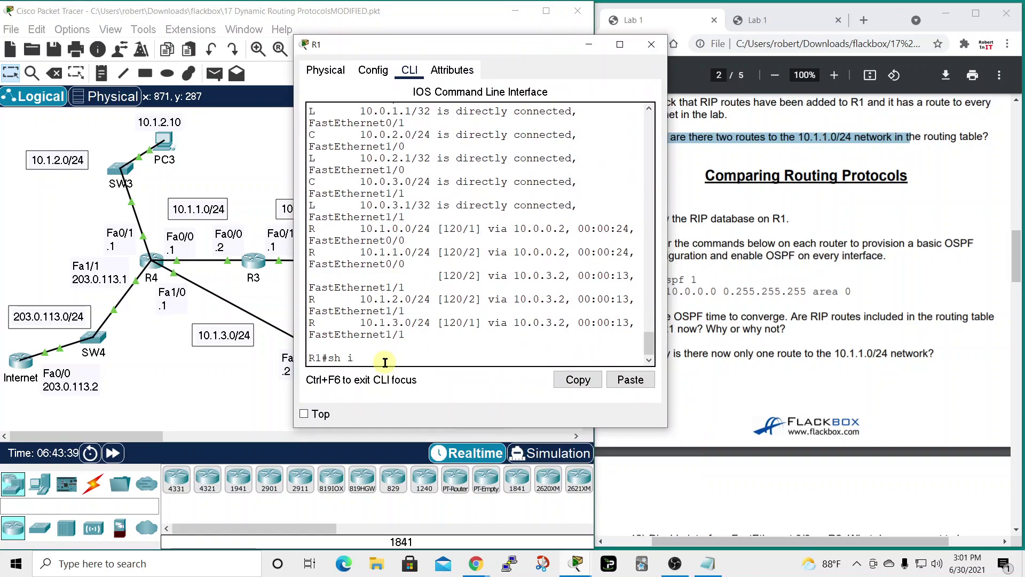
pyautogui.write('sh ip rip')
pyautogui.press('Tab')
pyautogui.write('dat')
pyautogui.press('Tab')
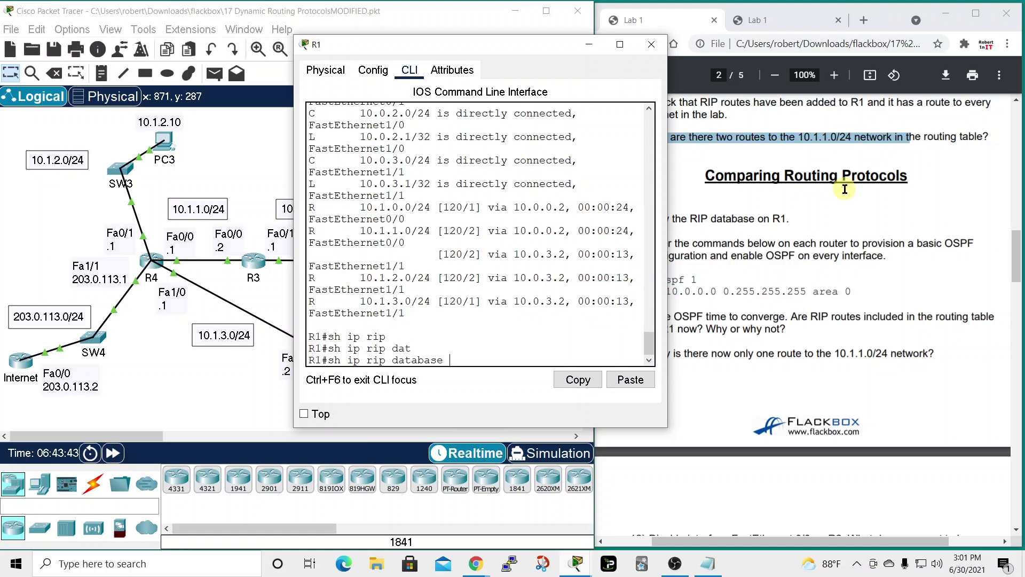
pyautogui.press('Return')
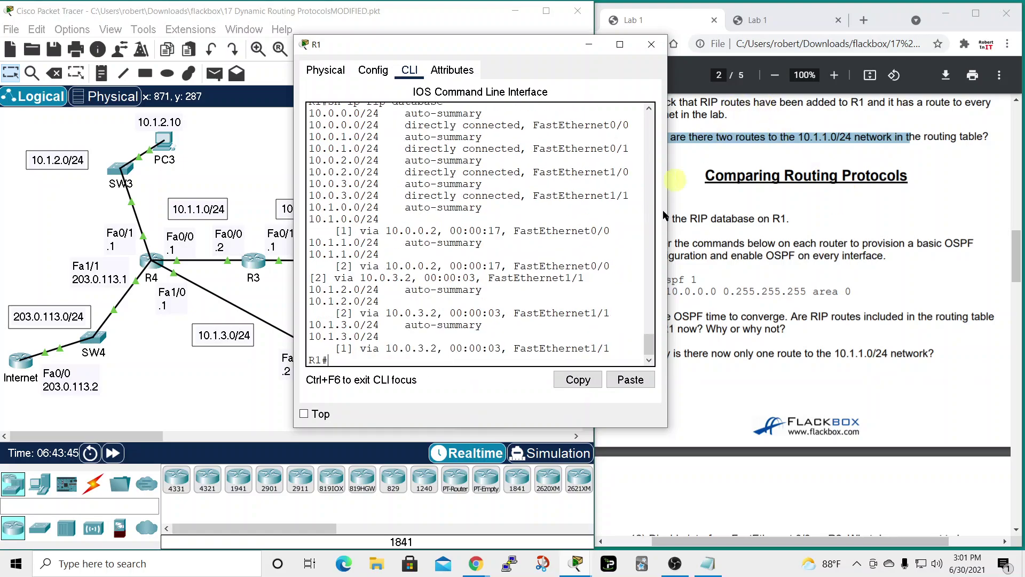
# - Mark lab step 8, examine R1's RIP database in a widened window, and close the window
pyautogui.moveTo(668, 225); pyautogui.dragTo(724, 226)
pyautogui.moveTo(603, 51); pyautogui.dragTo(463, 62)
pyautogui.moveTo(647, 218); pyautogui.dragTo(803, 225)
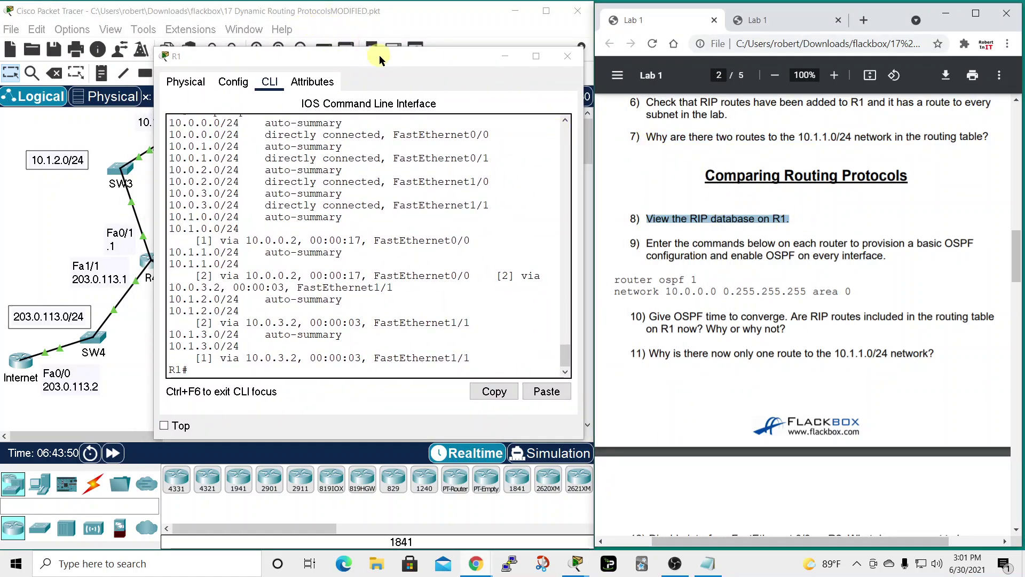
pyautogui.scroll(3, 401, 202)
pyautogui.scroll(-2, 301, 222)
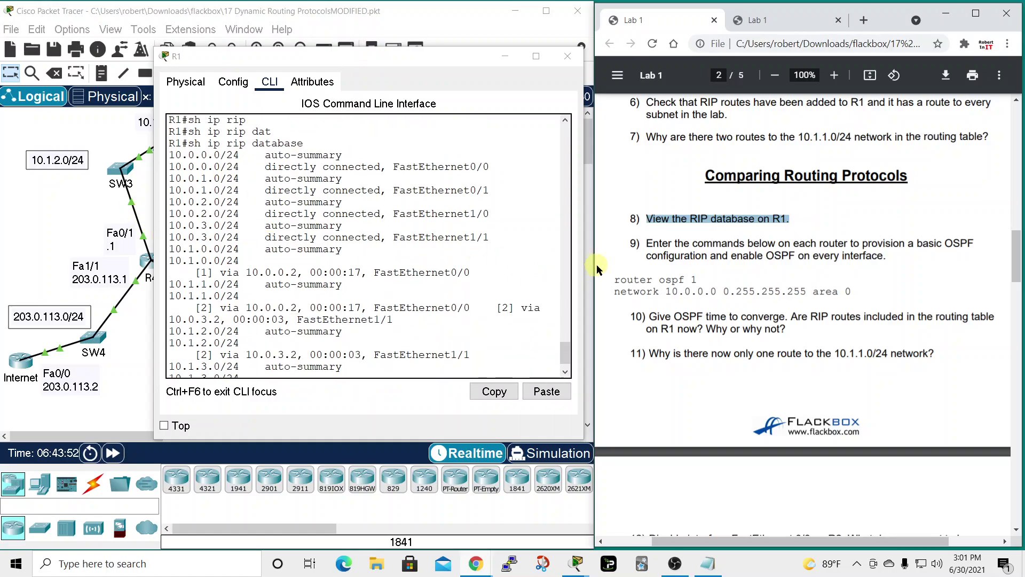
pyautogui.moveTo(587, 267); pyautogui.dragTo(738, 267)
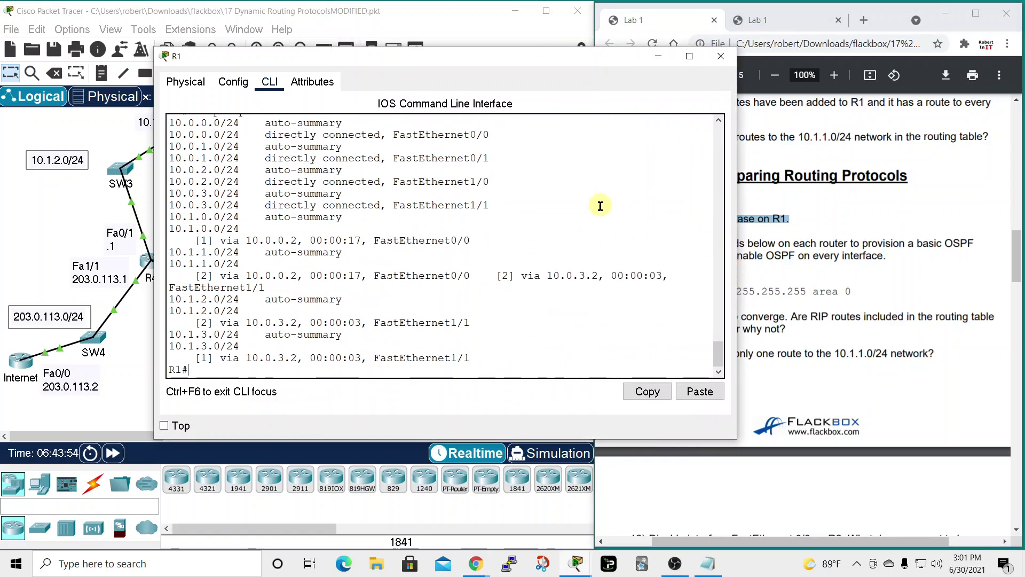
pyautogui.scroll(5, 593, 211)
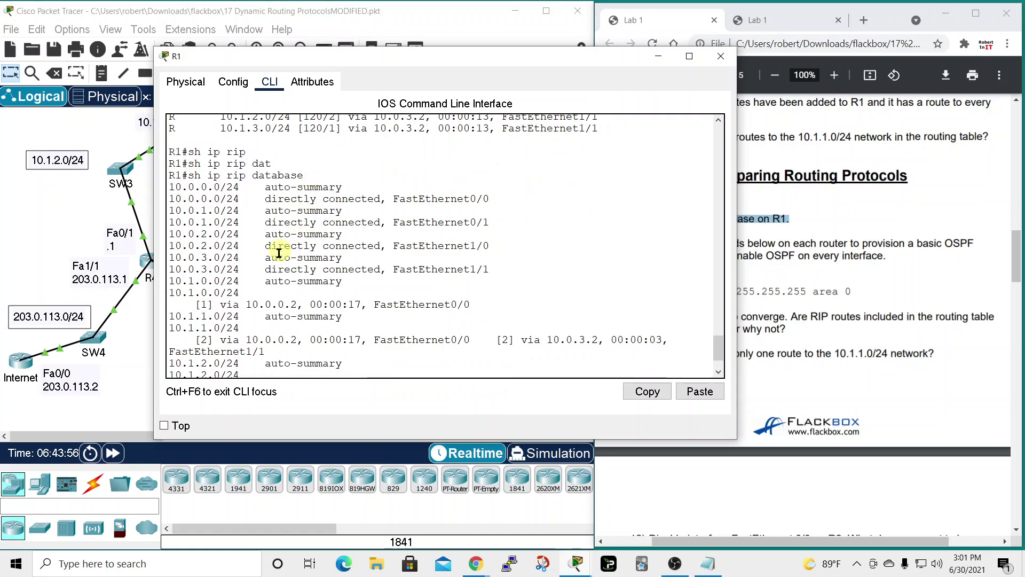
pyautogui.scroll(-3, 310, 273)
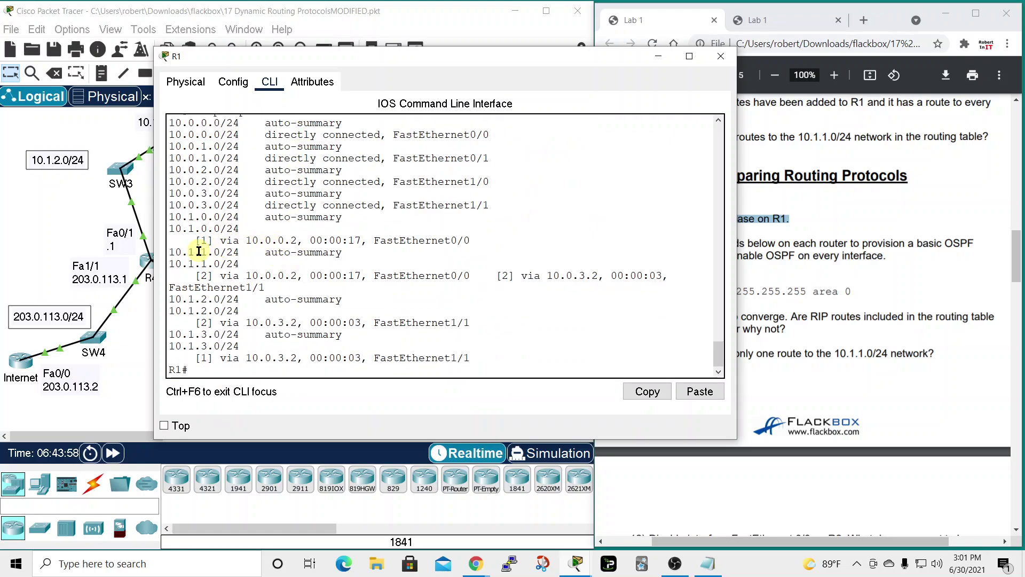
pyautogui.moveTo(412, 56); pyautogui.dragTo(641, 68)
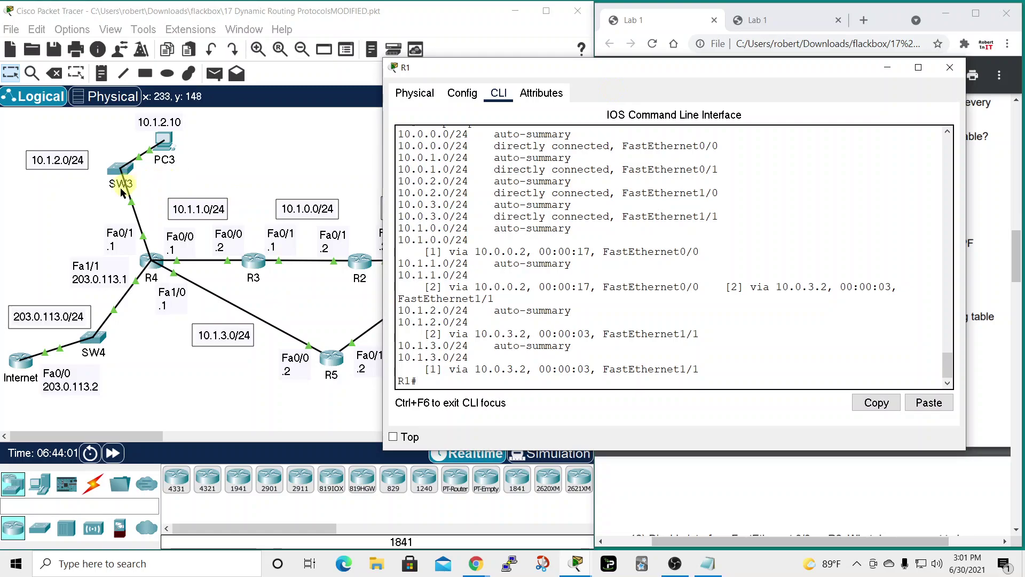
pyautogui.click(950, 67)
# - Mark lab step 9, replace the Notepad text with router ospf 1 and network 10.0.0.0 0.255.255.255 area 0, and copy both lines
pyautogui.moveTo(645, 243); pyautogui.dragTo(909, 262)
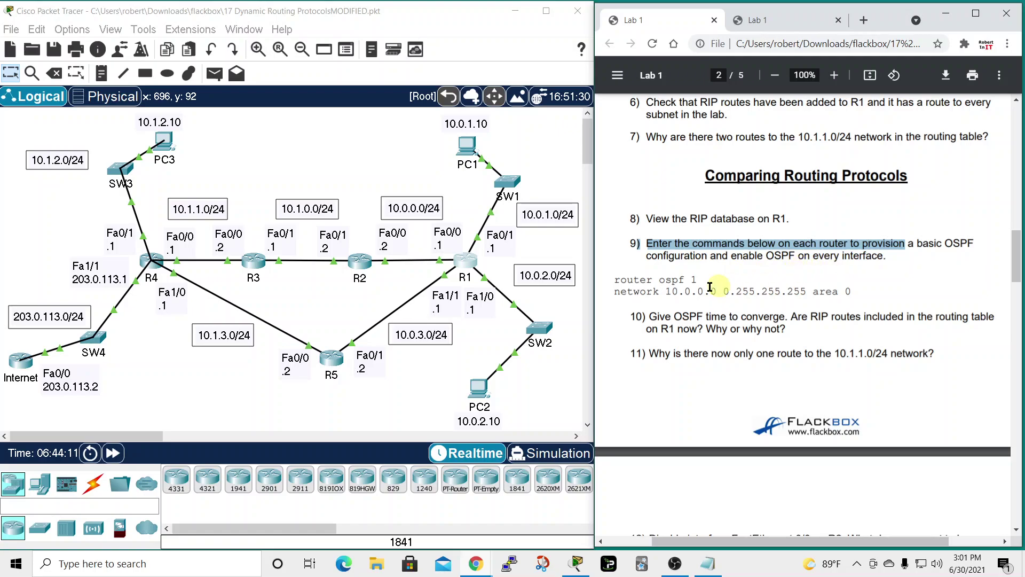
pyautogui.click(705, 565)
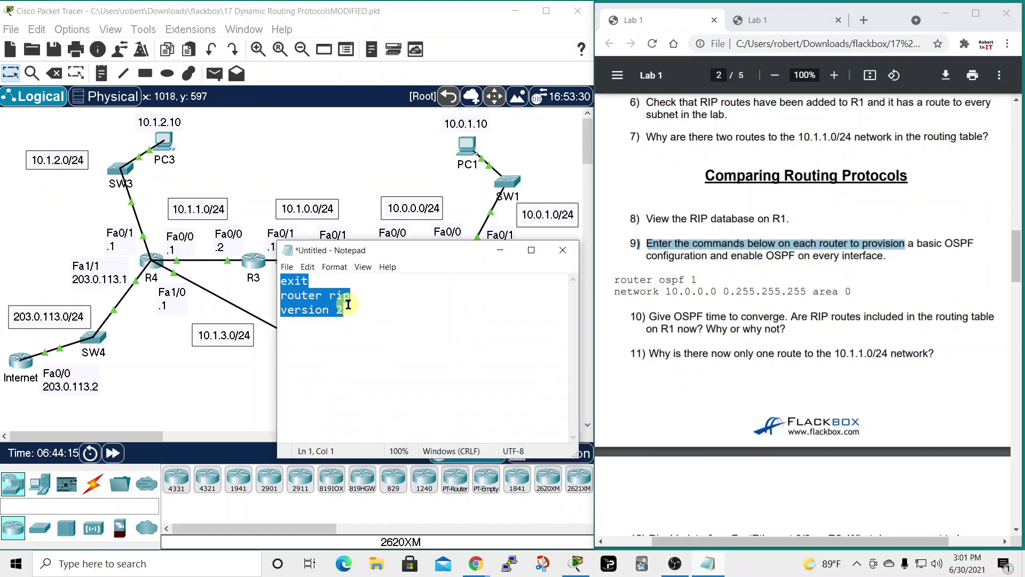
pyautogui.write('router ospf ')
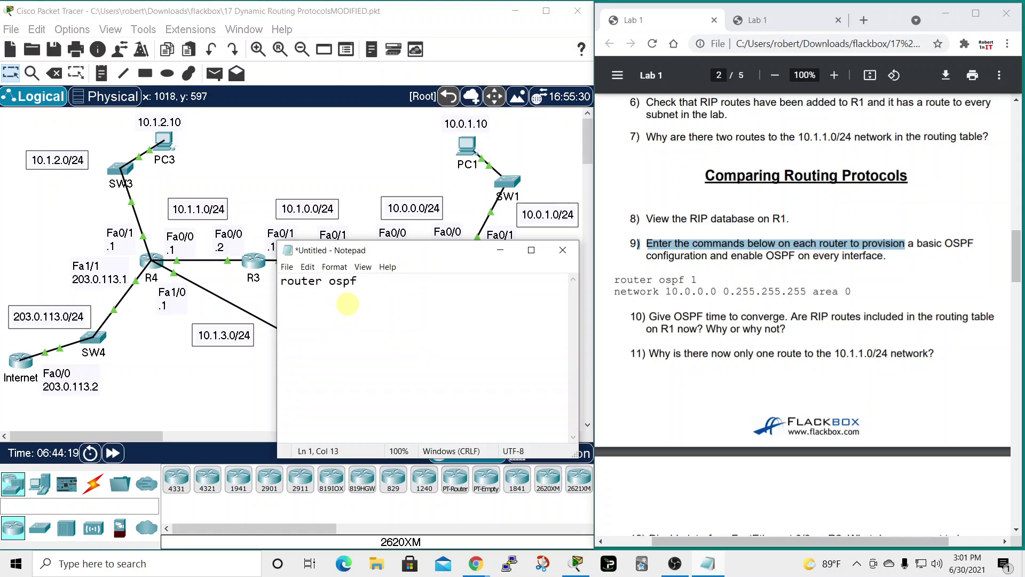
pyautogui.write('1 net')
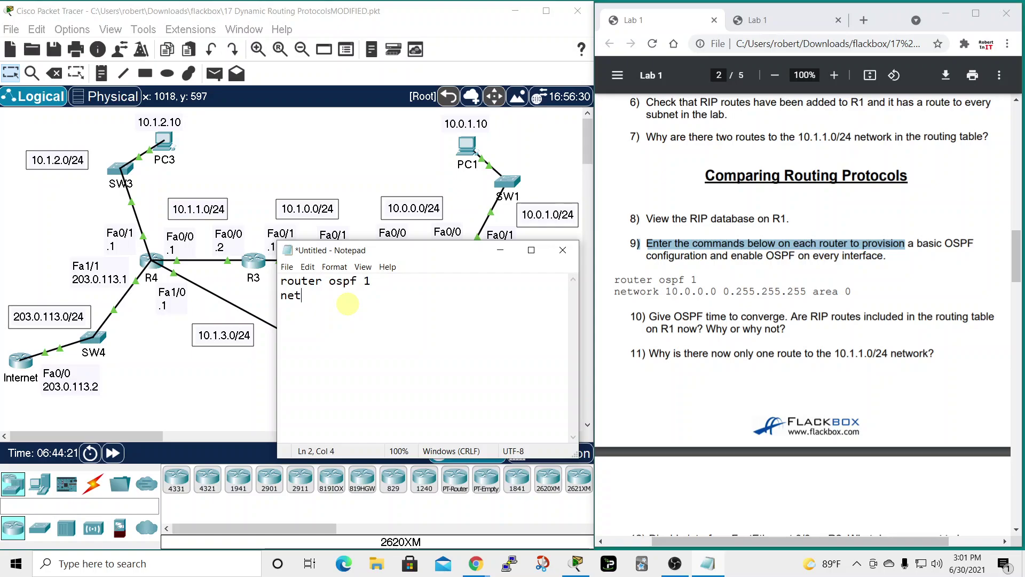
pyautogui.write('work 10.0.0.0 0.255.255.255')
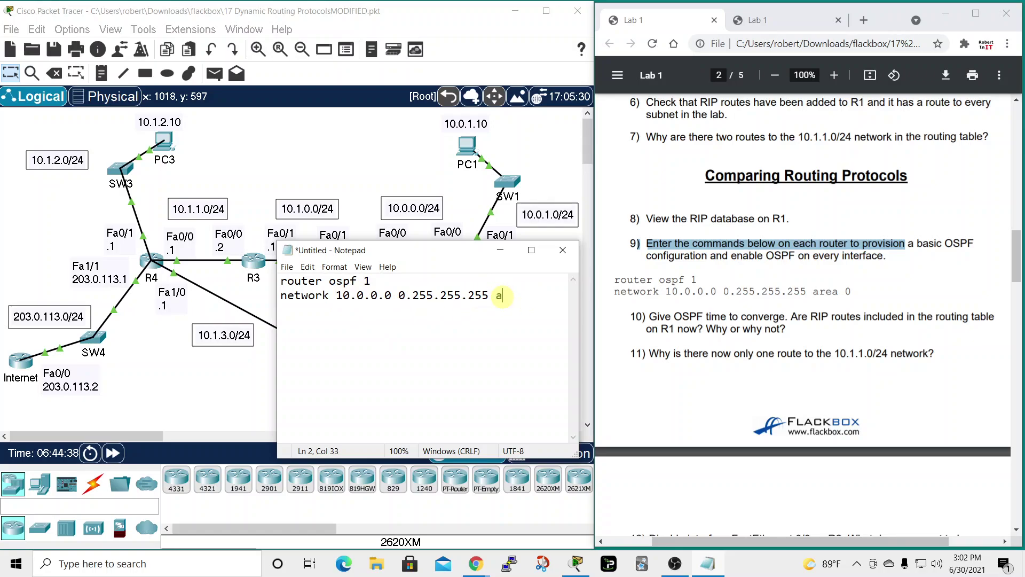
pyautogui.write('a 0')
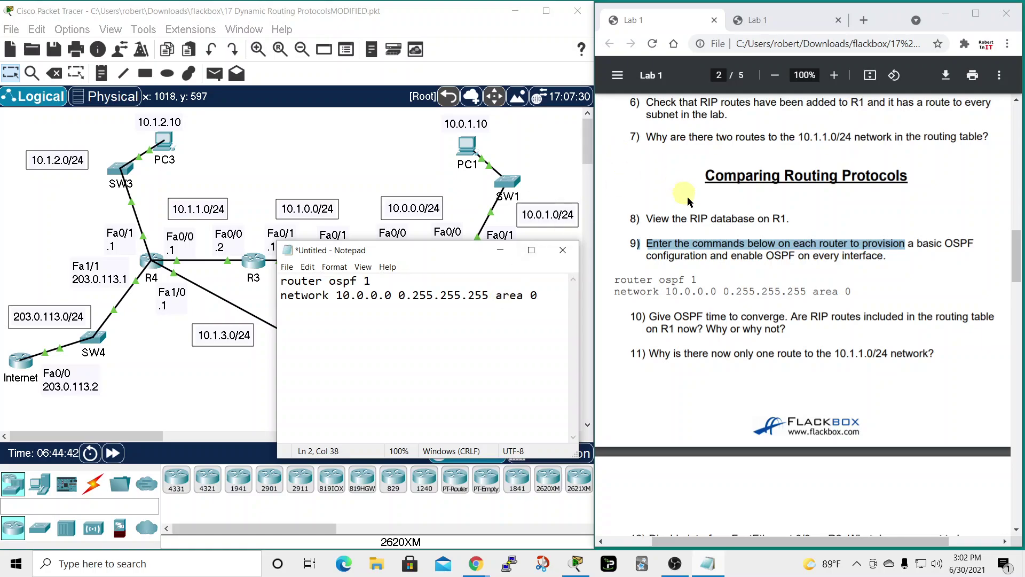
pyautogui.moveTo(538, 297); pyautogui.dragTo(259, 276)
pyautogui.rightClick(337, 290)
pyautogui.click(371, 327)
pyautogui.click(500, 249)
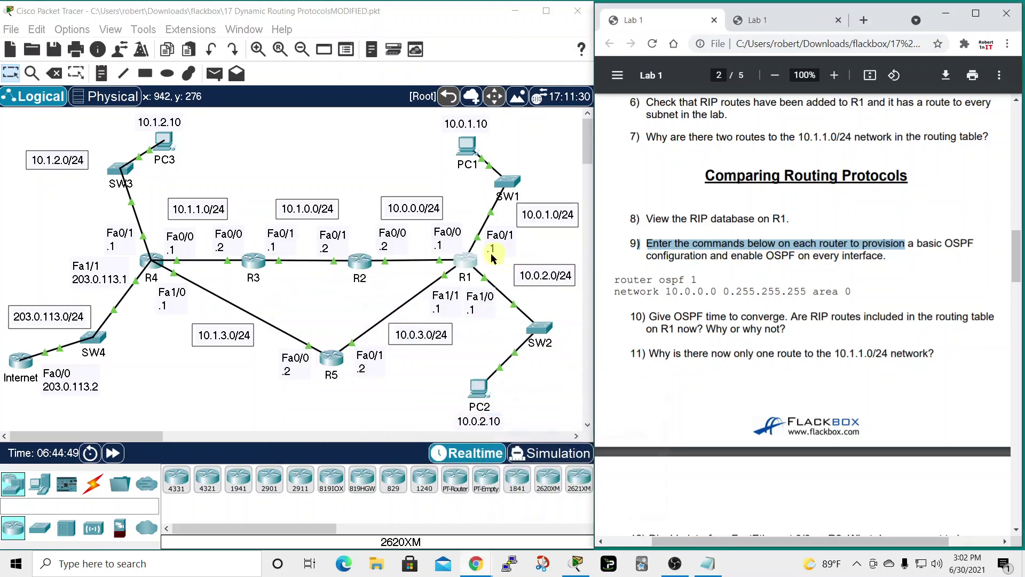
# - On R1, enter configuration mode with conf t, paste and run router ospf 1 and network 10.0.0.0 0.255.255.255 area 0, and close its window
pyautogui.click(477, 261)
pyautogui.rightClick(444, 390)
pyautogui.click(422, 392)
pyautogui.write('con')
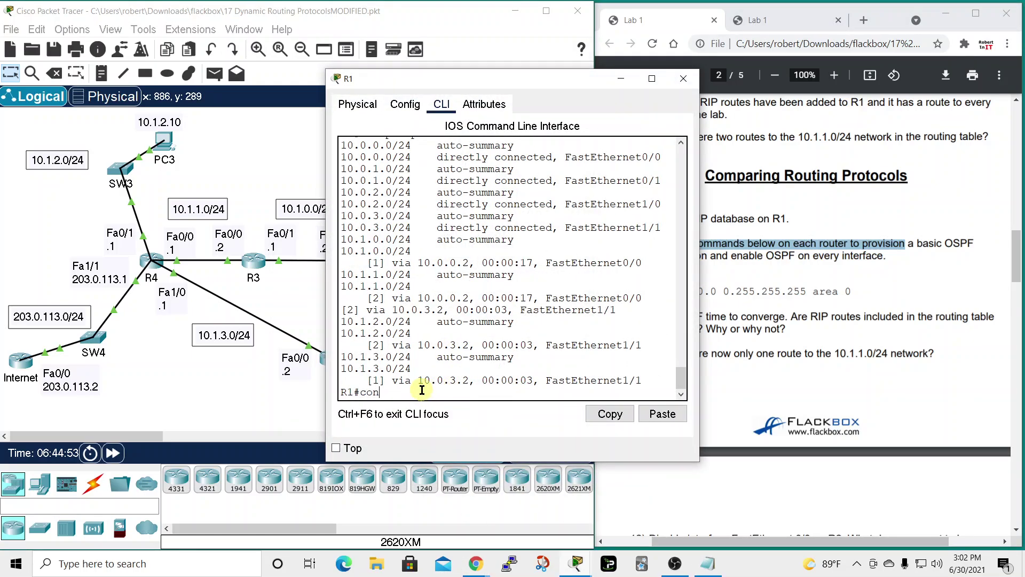
pyautogui.write('f t')
pyautogui.press('Return')
pyautogui.rightClick(415, 384)
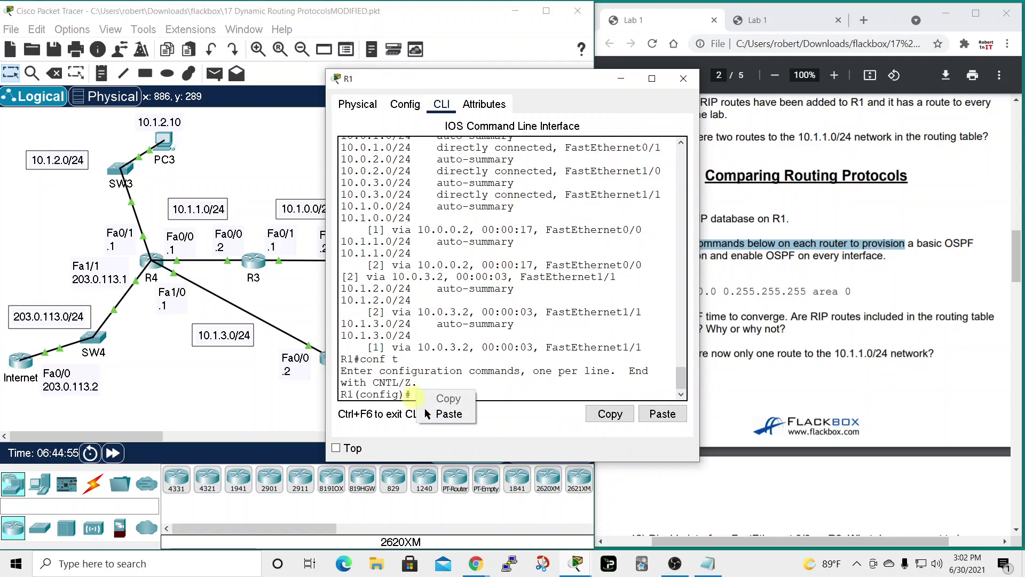
pyautogui.click(444, 421)
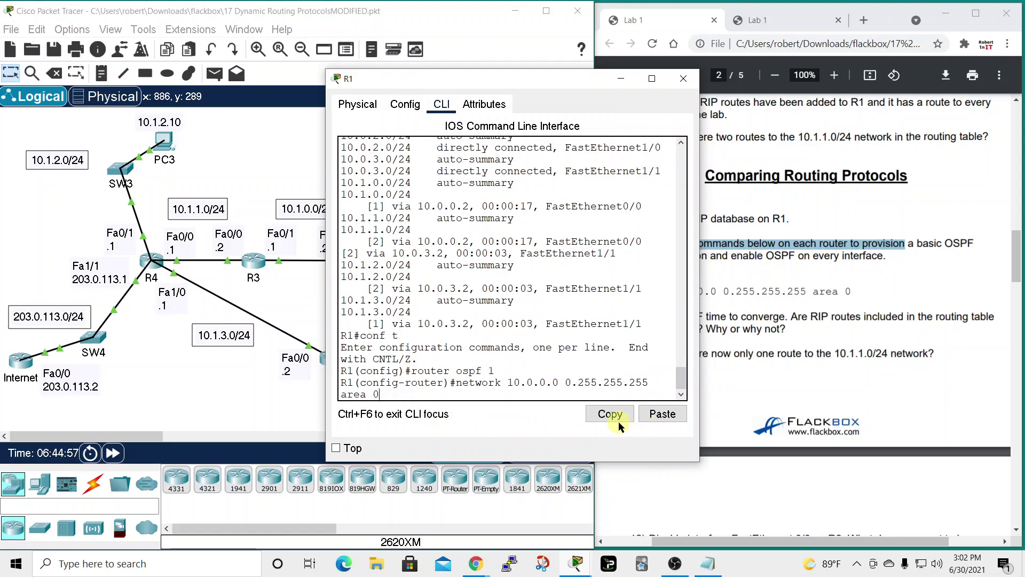
pyautogui.press('Return')
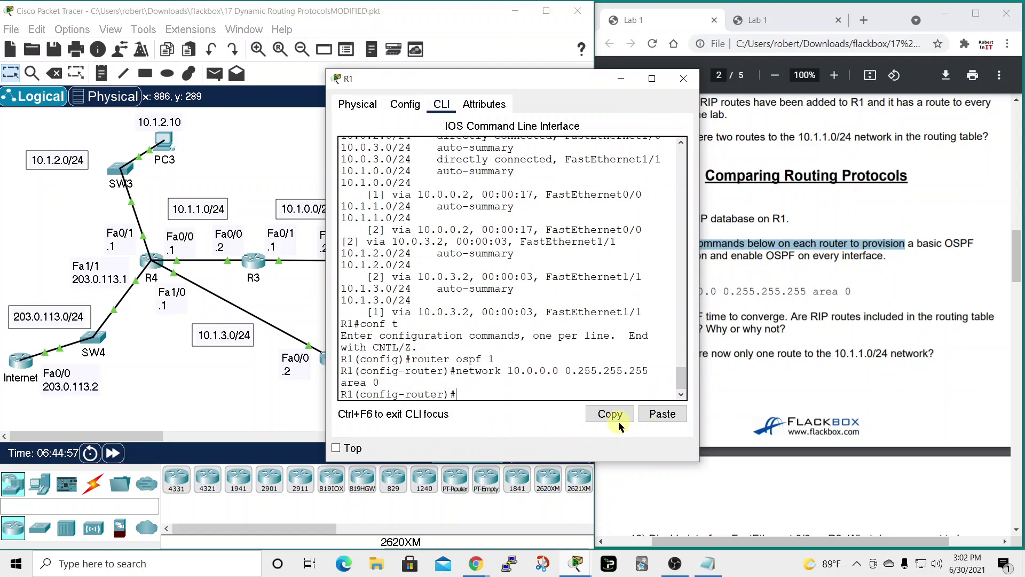
pyautogui.click(687, 79)
# - Open R2's command line, switch to Notepad, add exit above the OSPF commands, and copy the full set
pyautogui.click(361, 262)
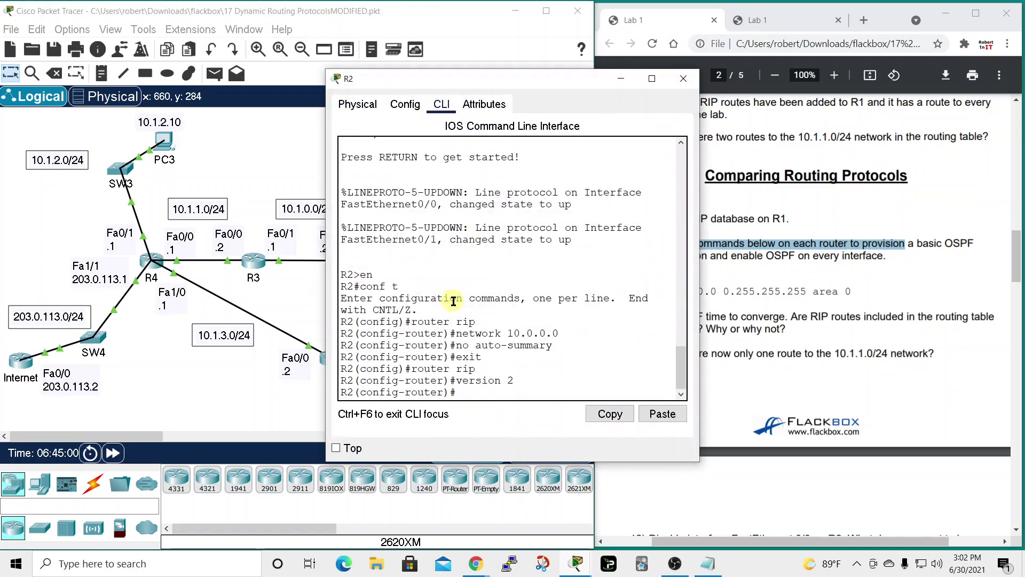
pyautogui.click(705, 567)
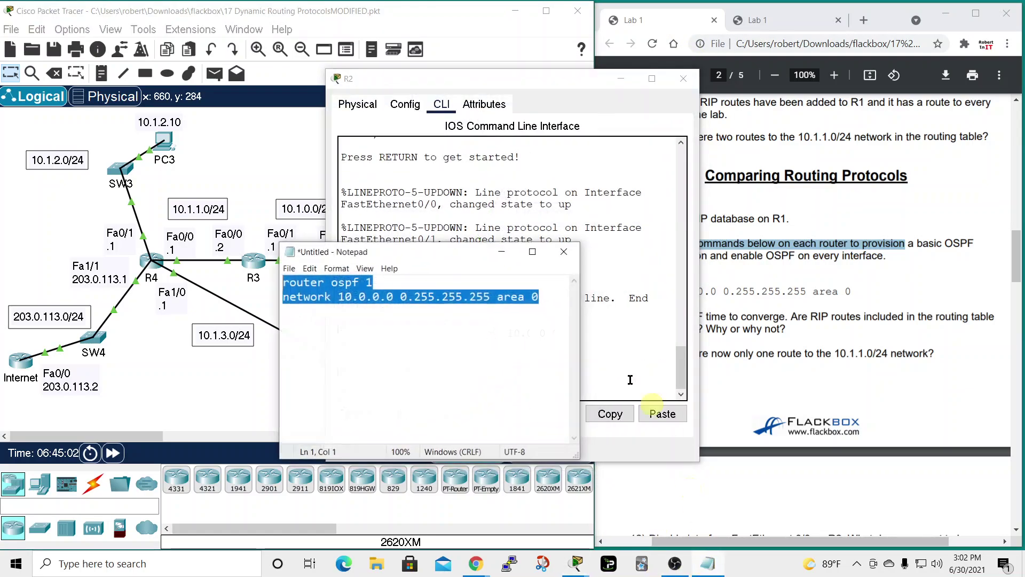
pyautogui.click(430, 284)
pyautogui.press('Home')
pyautogui.press('Return')
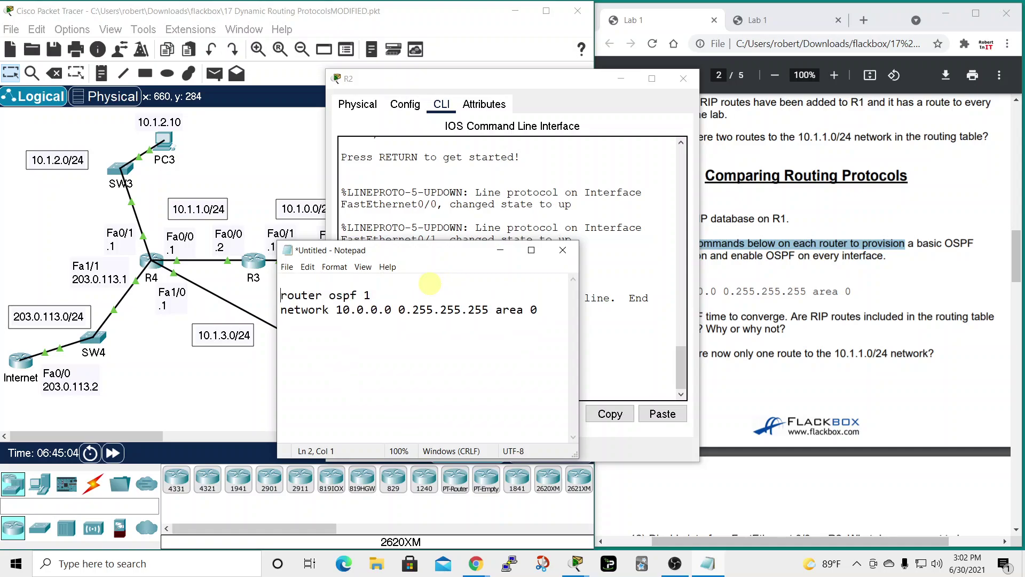
pyautogui.write('exit')
pyautogui.press('Right')
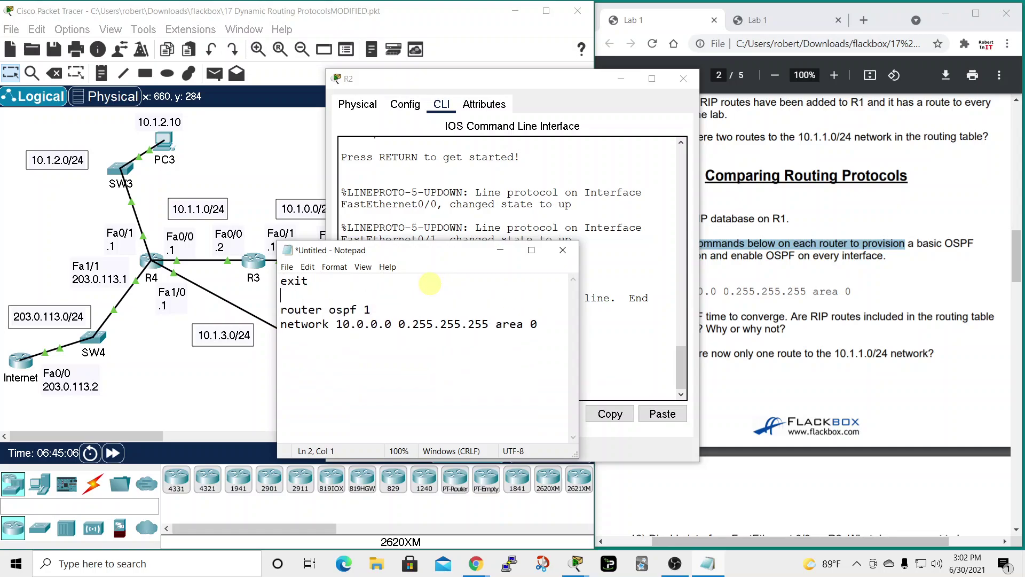
pyautogui.moveTo(537, 310); pyautogui.dragTo(253, 271)
pyautogui.rightClick(299, 282)
pyautogui.click(332, 330)
pyautogui.click(500, 250)
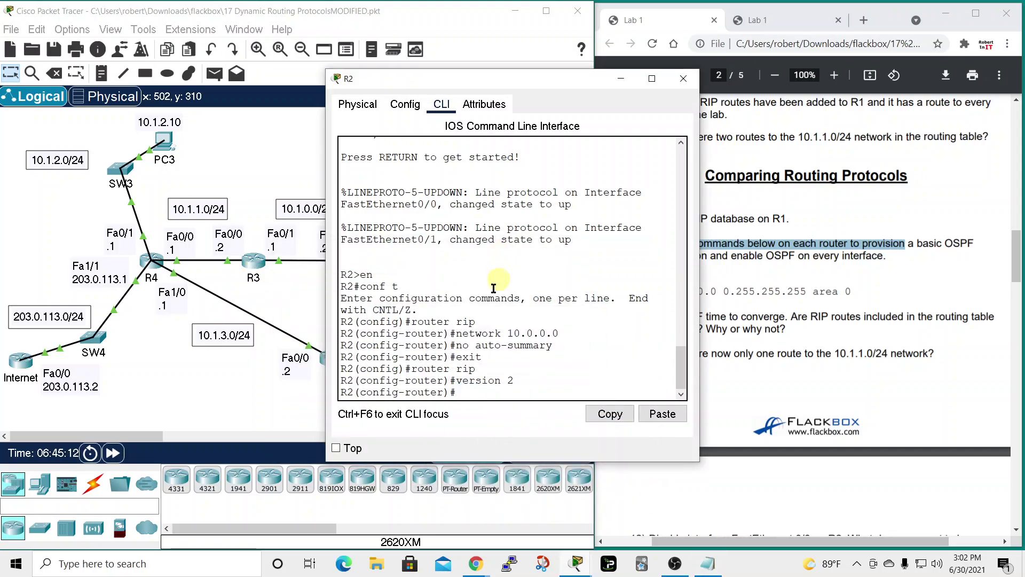
# - Paste exit, router ospf 1 and network 10.0.0.0 0.255.255.255 area 0 into R2's command line and close its window
pyautogui.rightClick(476, 393)
pyautogui.click(505, 416)
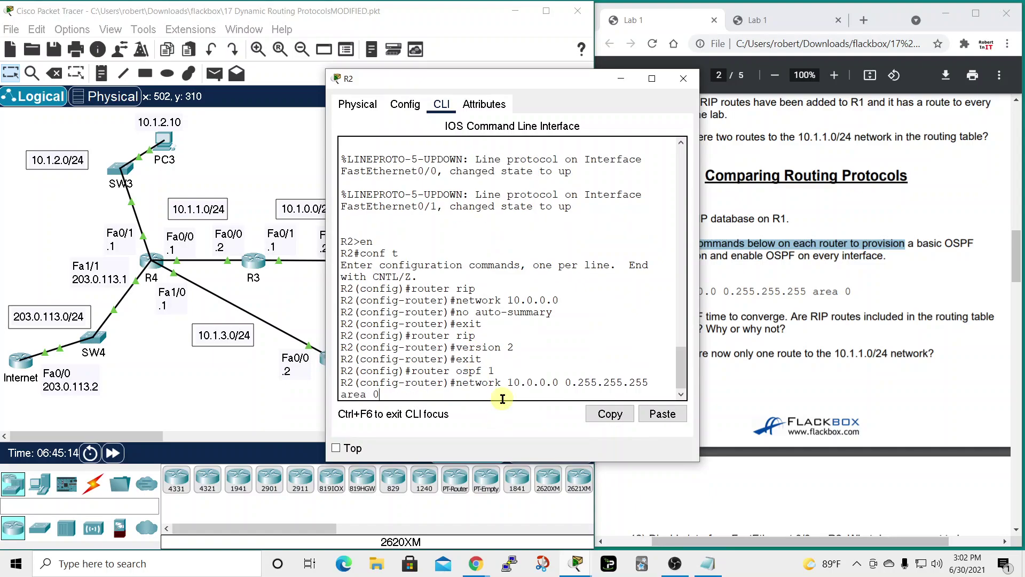
pyautogui.click(683, 79)
# - Open R3's command line, paste exit, router ospf 1 and network 10.0.0.0 0.255.255.255 area 0, and close its window
pyautogui.click(256, 265)
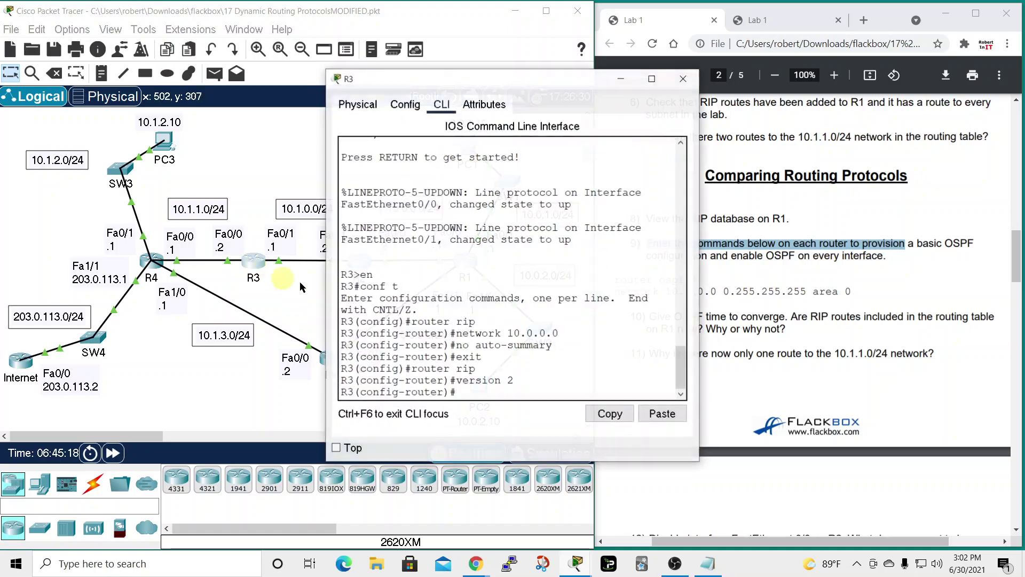
pyautogui.rightClick(474, 393)
pyautogui.click(498, 415)
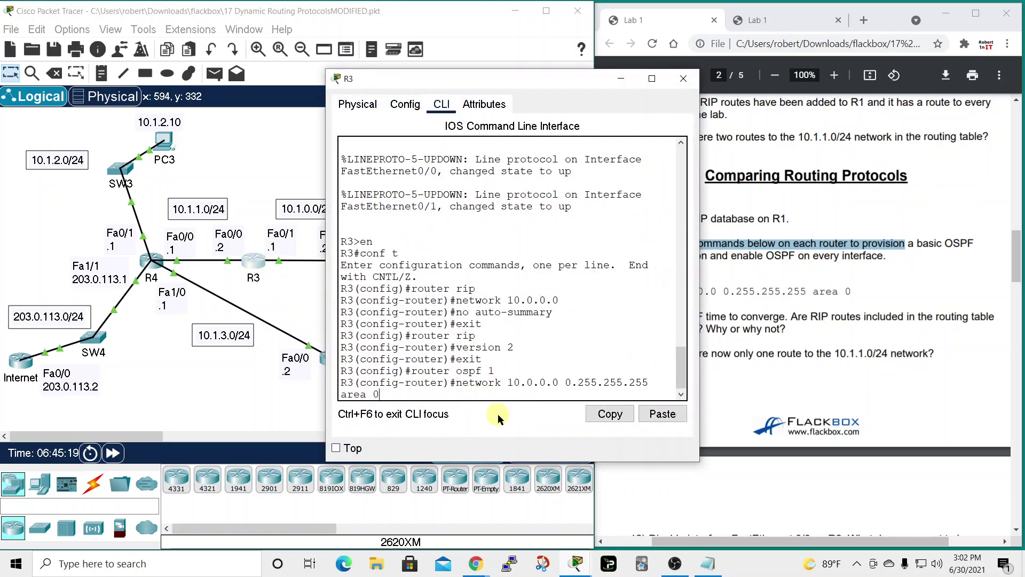
pyautogui.click(683, 78)
# - Open R4's command line, paste exit, router ospf 1 and network 10.0.0.0 0.255.255.255 area 0, and close its window
pyautogui.click(153, 261)
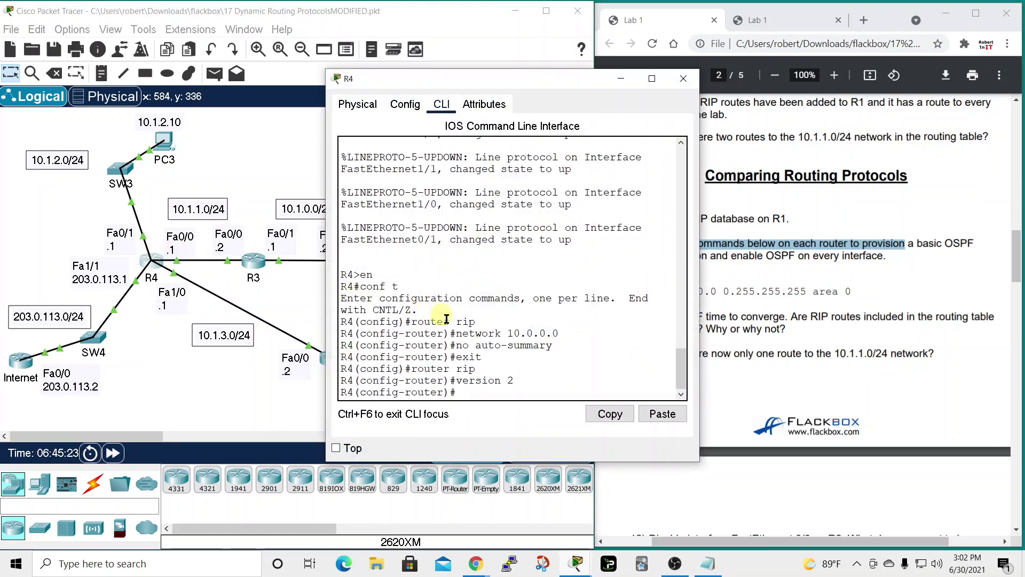
pyautogui.rightClick(464, 393)
pyautogui.click(497, 415)
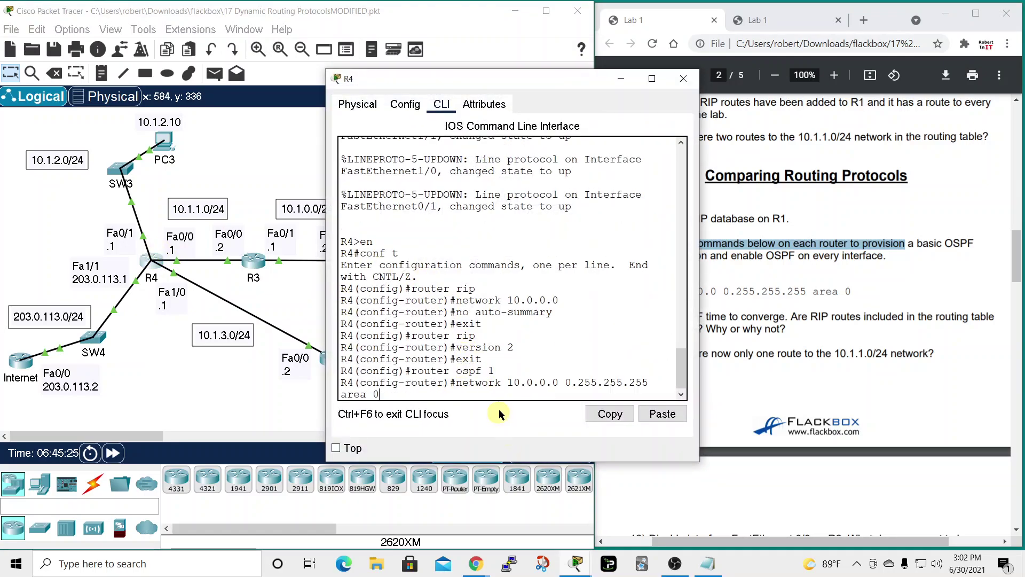
pyautogui.click(680, 79)
# - Open R5's command line, paste exit, router ospf 1 and network 10.0.0.0 0.255.255.255 area 0, and close its window
pyautogui.click(331, 359)
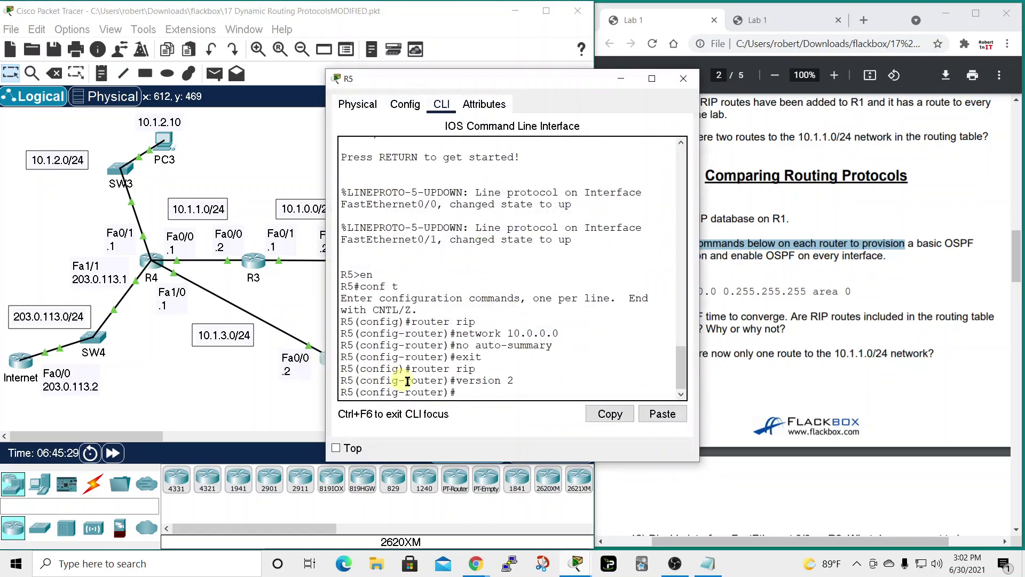
pyautogui.click(510, 416)
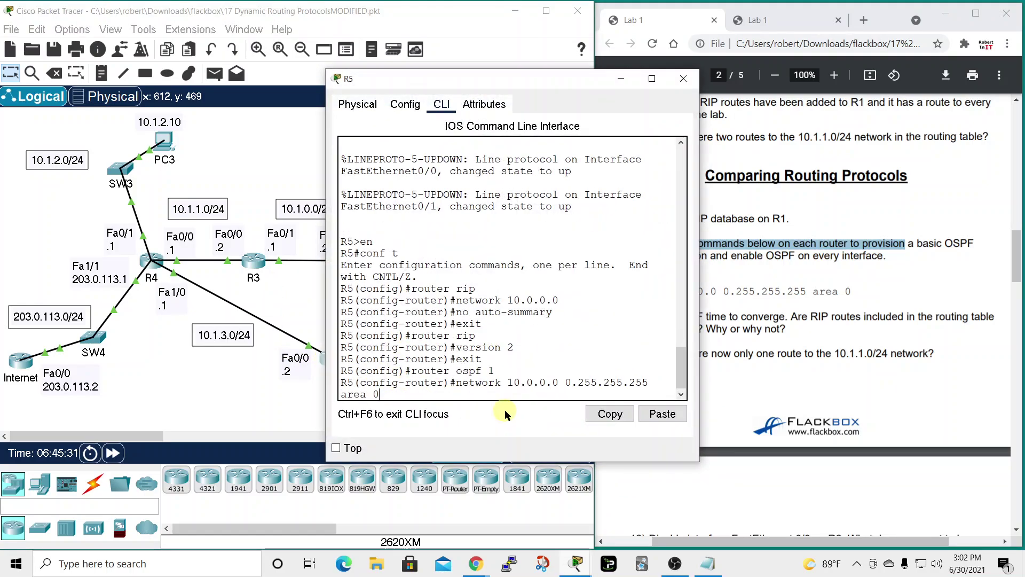
pyautogui.click(684, 78)
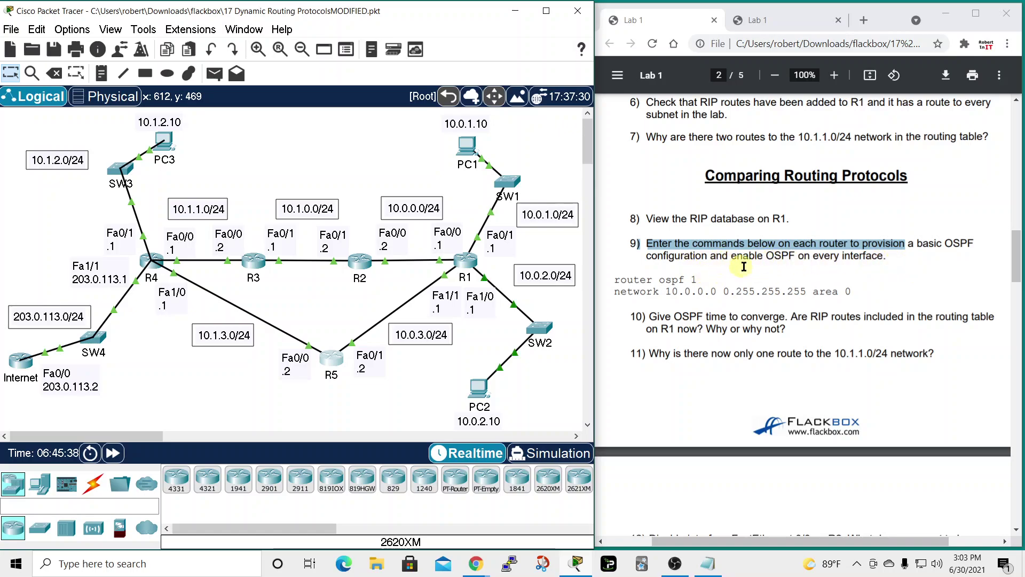
# - Highlight "Give OSPF time to converge" in question 10 of the lab sheet and open R1's command line in a wider window
pyautogui.scroll(-1, 680, 305)
pyautogui.scroll(-1, 680, 305)
pyautogui.moveTo(634, 249); pyautogui.dragTo(786, 251)
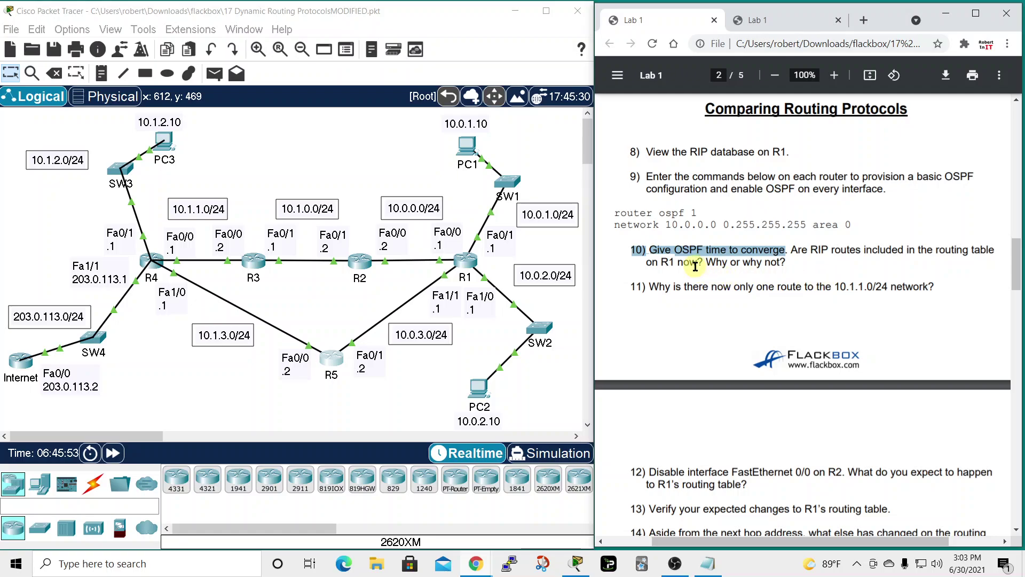
pyautogui.click(472, 260)
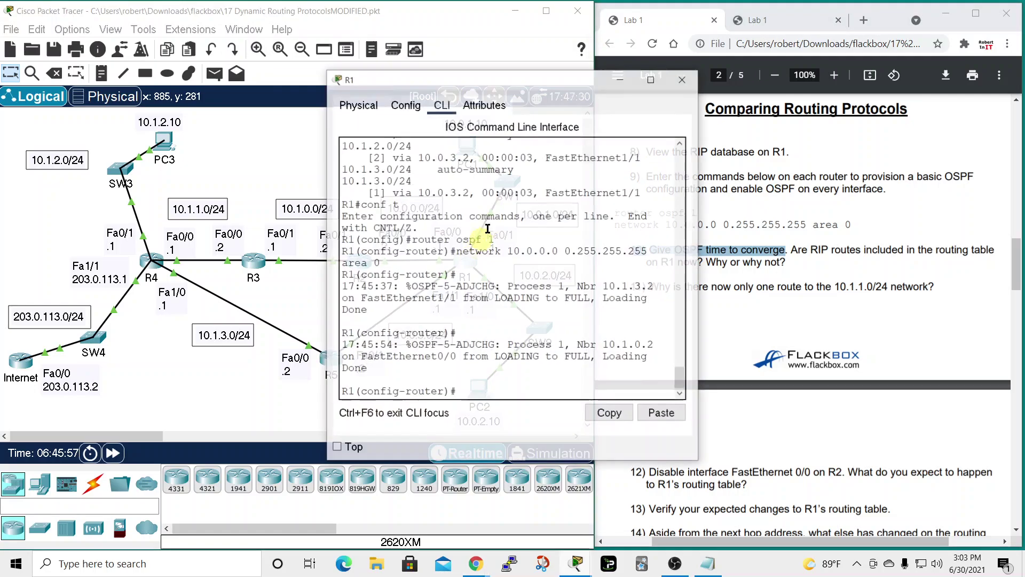
pyautogui.moveTo(521, 96); pyautogui.dragTo(384, 52)
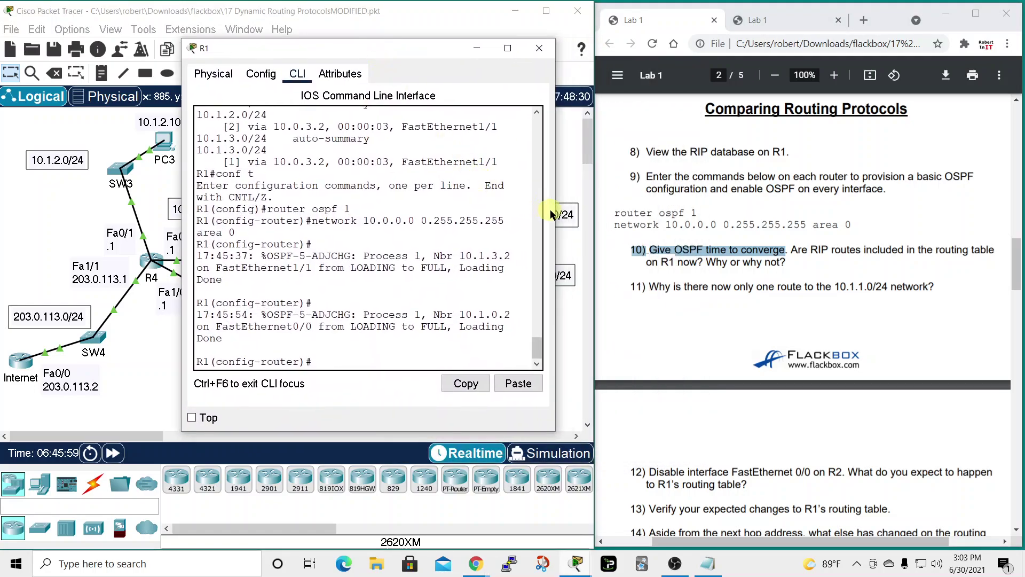
pyautogui.moveTo(555, 213); pyautogui.dragTo(788, 214)
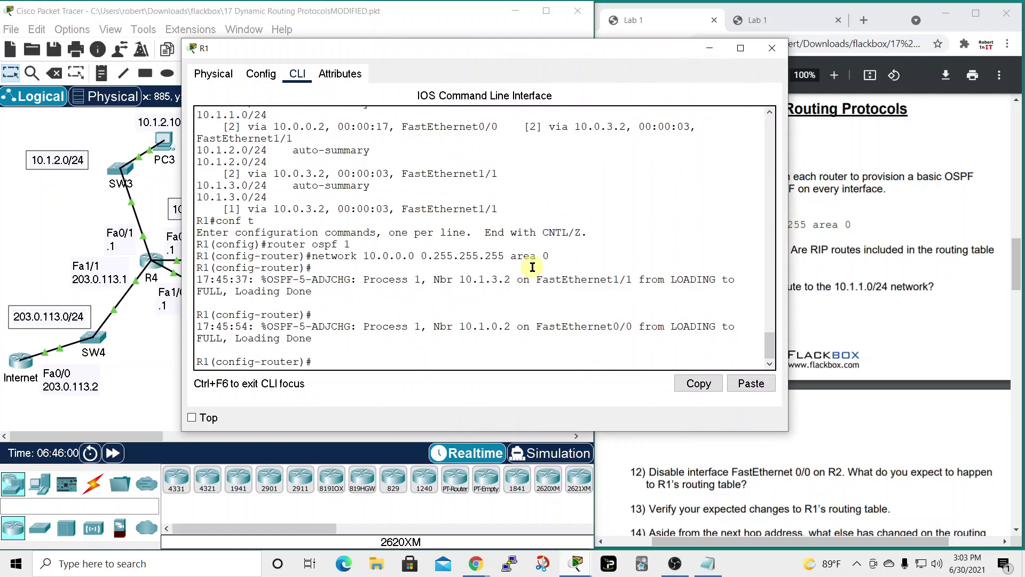
# - Review the earlier sho ip route output on R1, highlighting the administrative distance of the 10.1.0.0/24 RIP route
pyautogui.scroll(15, 527, 267)
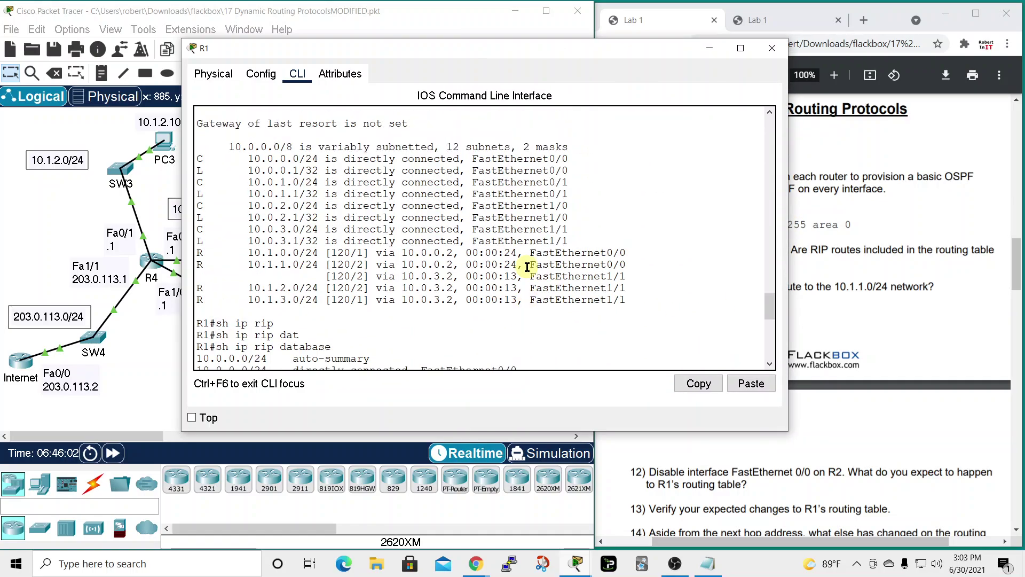
pyautogui.scroll(3, 527, 267)
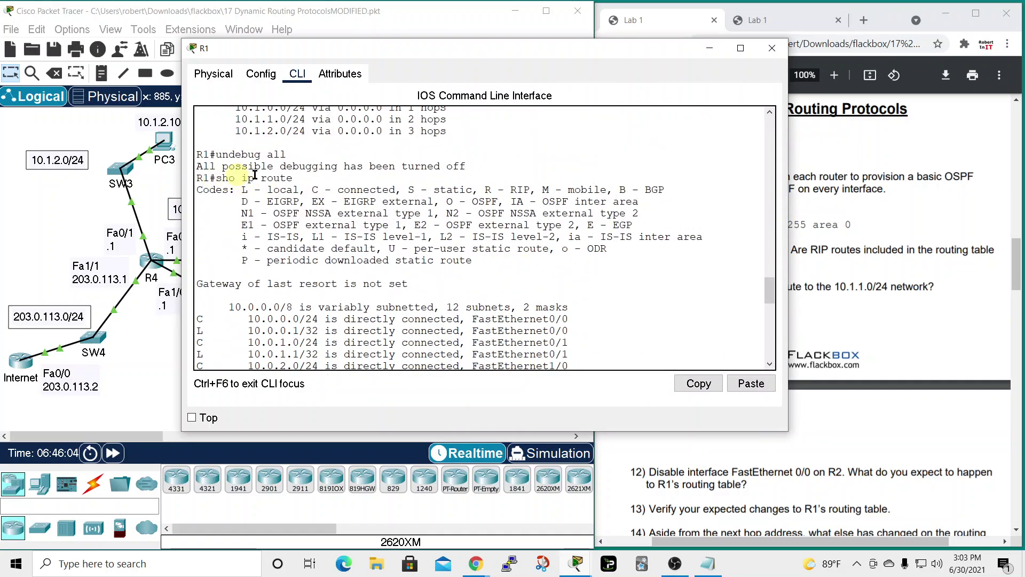
pyautogui.scroll(-3, 283, 258)
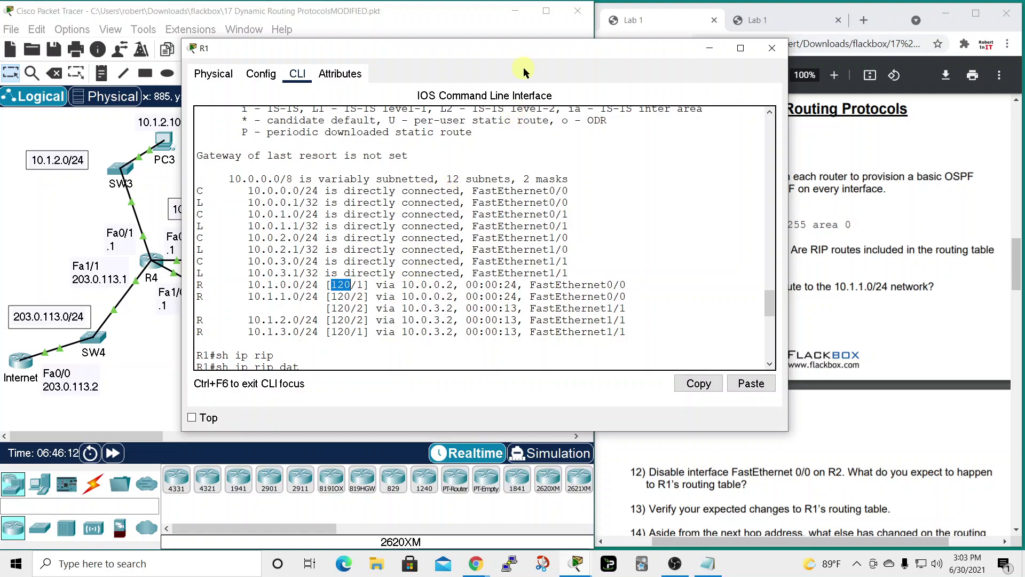
pyautogui.moveTo(530, 55); pyautogui.dragTo(574, 72)
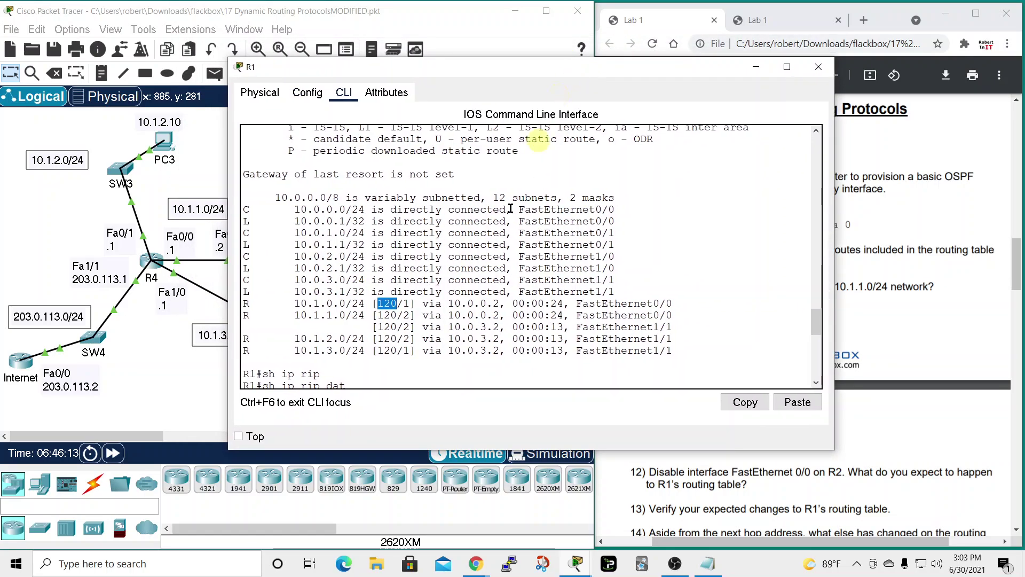
pyautogui.scroll(-5, 433, 303)
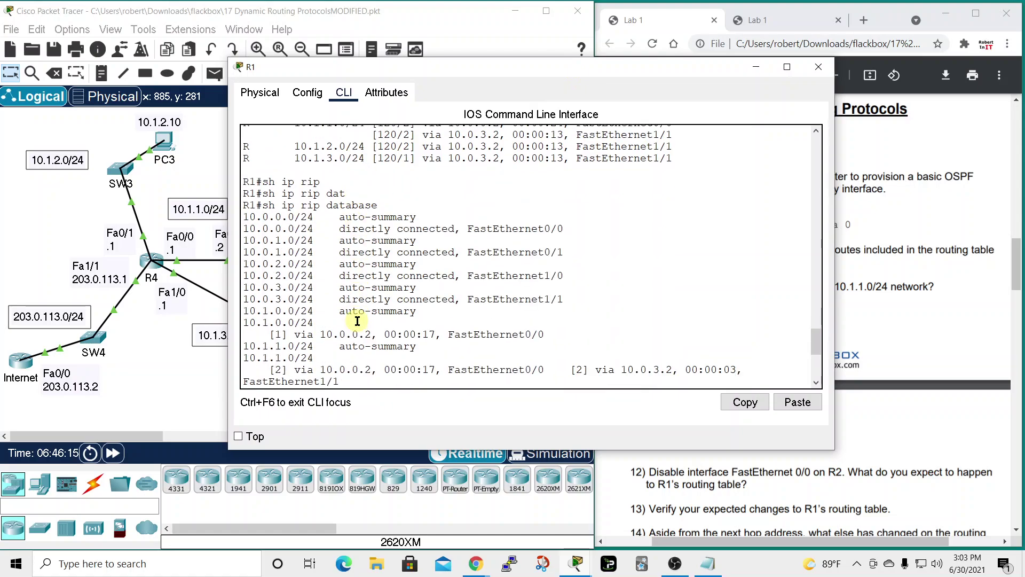
pyautogui.scroll(-6, 357, 320)
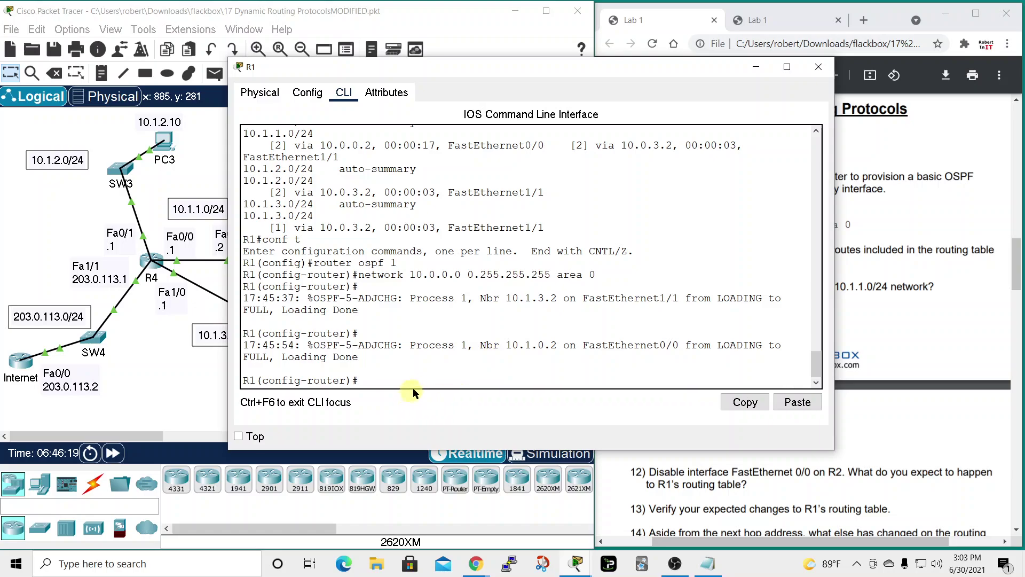
# - Run do show ip route in R1's router configuration mode and page through the whole routing table
pyautogui.moveTo(671, 74); pyautogui.dragTo(678, 74)
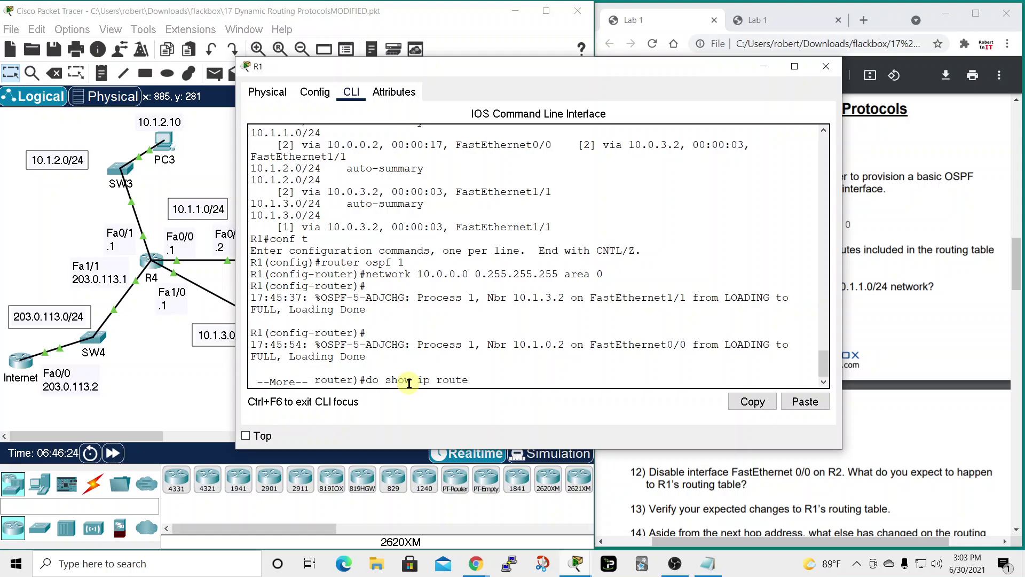
pyautogui.press('Return')
pyautogui.moveTo(843, 247); pyautogui.dragTo(771, 247)
pyautogui.moveTo(612, 68); pyautogui.dragTo(748, 60)
pyautogui.scroll(-3, 641, 267)
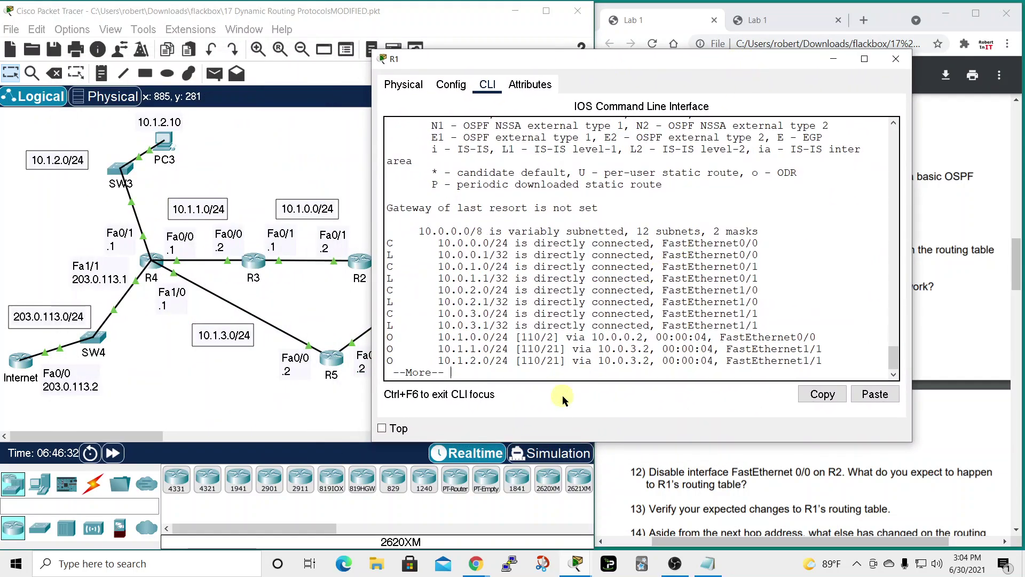
pyautogui.press('space')
# - Highlight the RIP and OSPF entries in the route code legend, check the codes on R1's learned routes, and close R1's window
pyautogui.scroll(3, 489, 232)
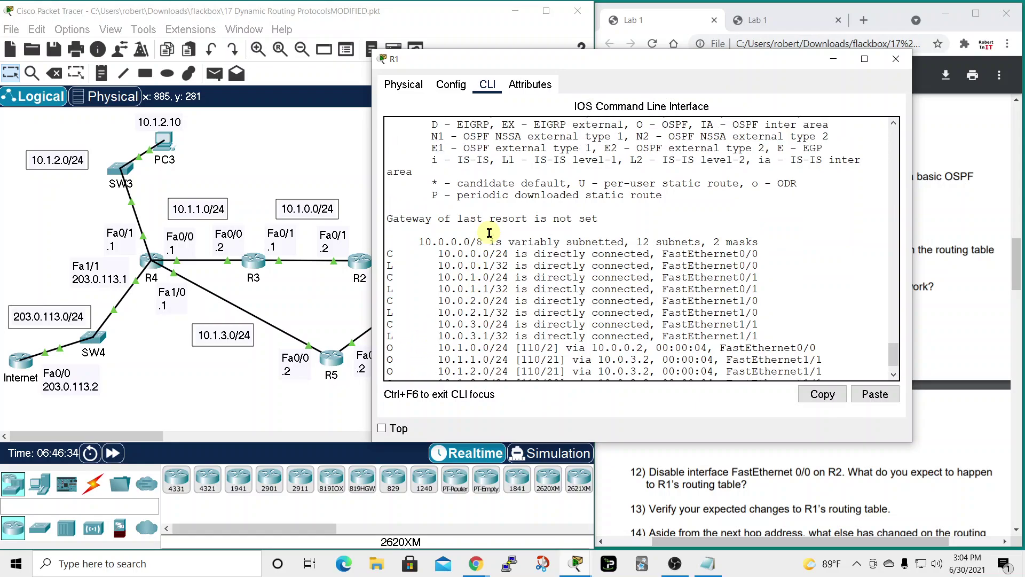
pyautogui.moveTo(675, 176); pyautogui.dragTo(720, 177)
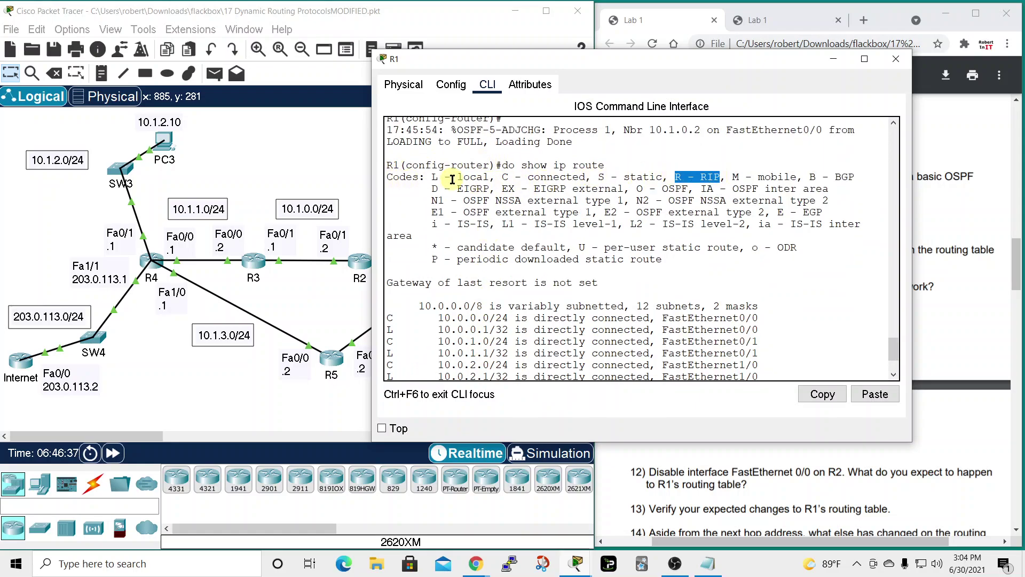
pyautogui.scroll(-3, 462, 186)
pyautogui.scroll(2, 473, 251)
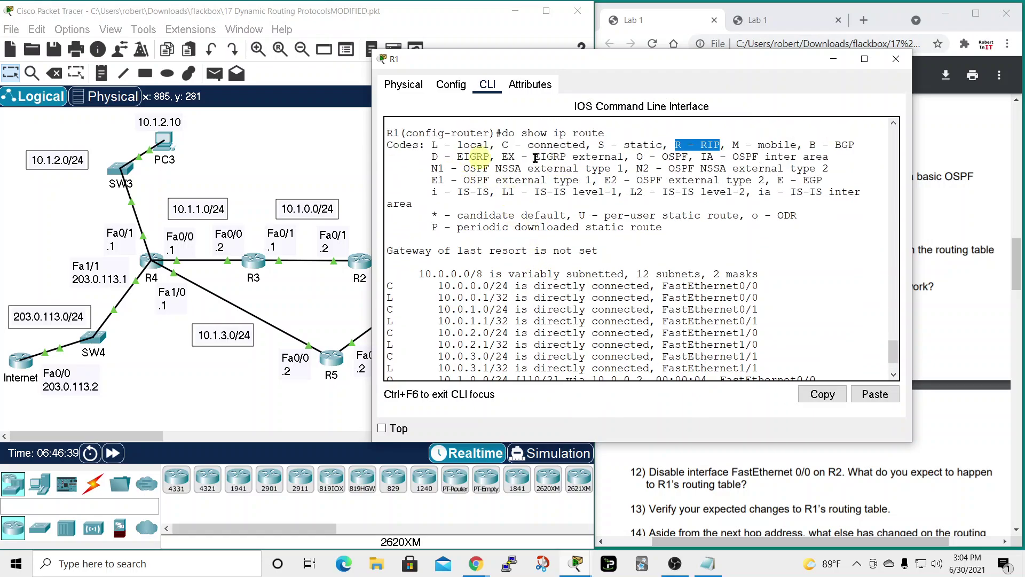
pyautogui.moveTo(636, 158); pyautogui.dragTo(688, 155)
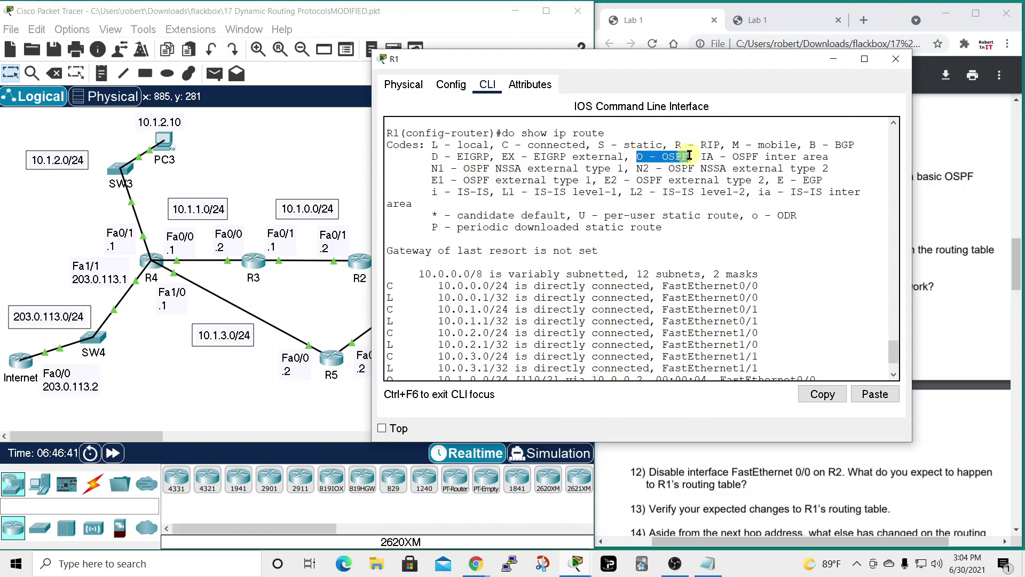
pyautogui.scroll(-2, 492, 272)
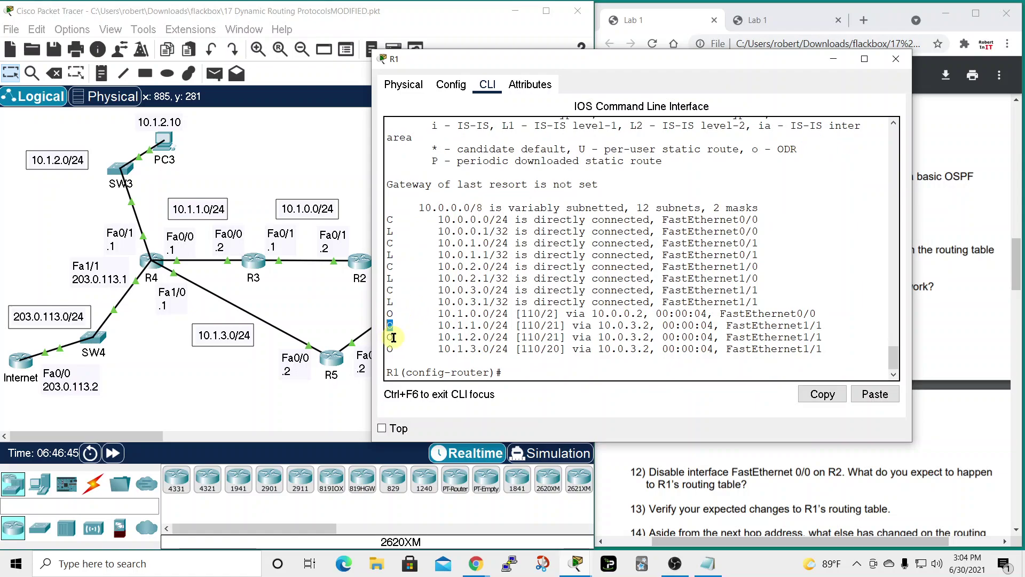
pyautogui.click(896, 59)
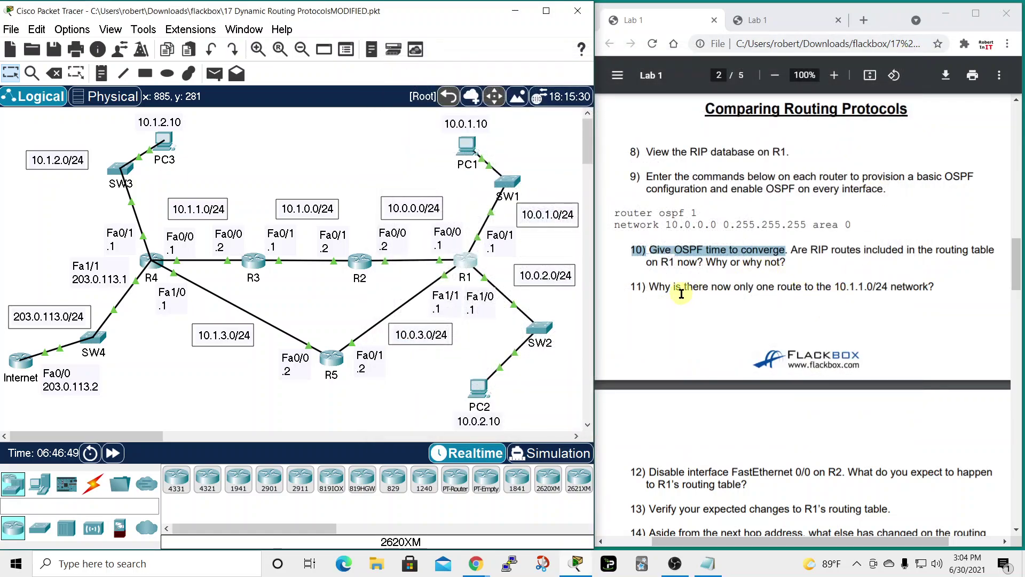
# - Highlight question 11 about the 10.1.1.0/24 route in the lab sheet and reopen R1's routing table in a widened window beside it
pyautogui.moveTo(631, 287); pyautogui.dragTo(934, 294)
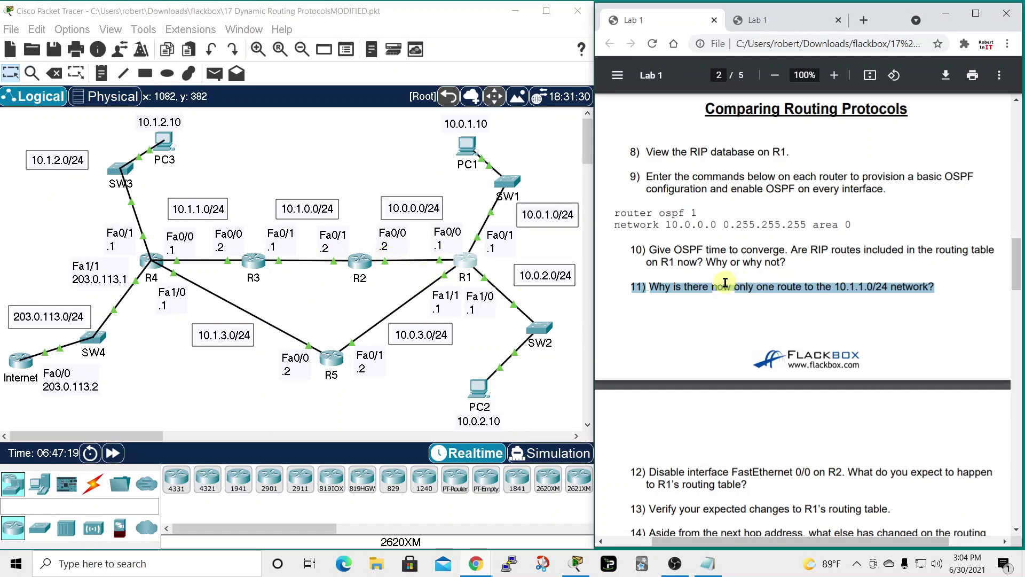
pyautogui.click(465, 260)
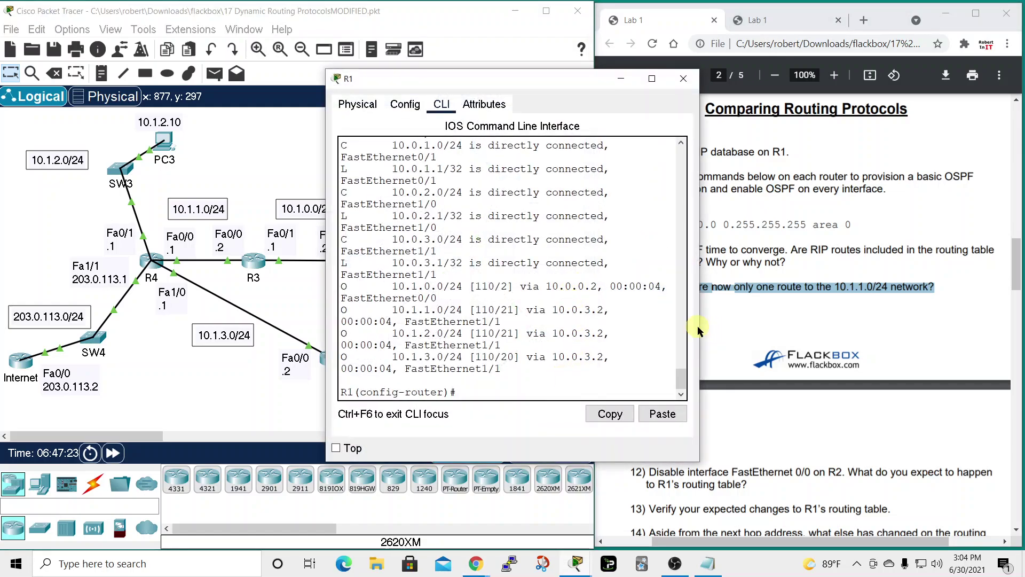
pyautogui.moveTo(699, 326); pyautogui.dragTo(842, 332)
pyautogui.click(727, 289)
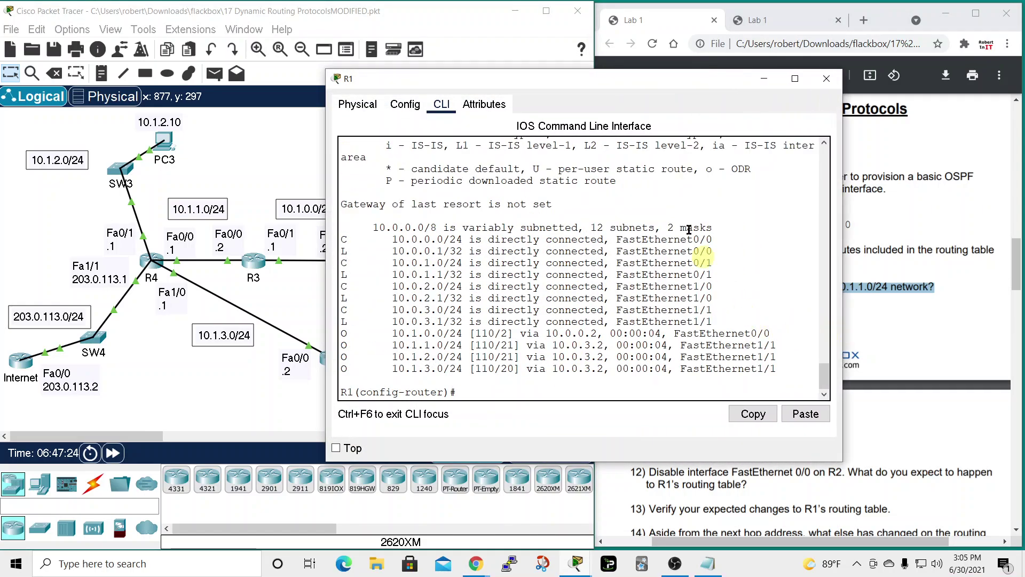
pyautogui.moveTo(669, 88); pyautogui.dragTo(446, 67)
pyautogui.click(447, 225)
# - Highlight R1's OSPF route to 10.1.1.0/24 and its metric, compare it with the topology paths, and close R1's window
pyautogui.moveTo(168, 326); pyautogui.dragTo(376, 346)
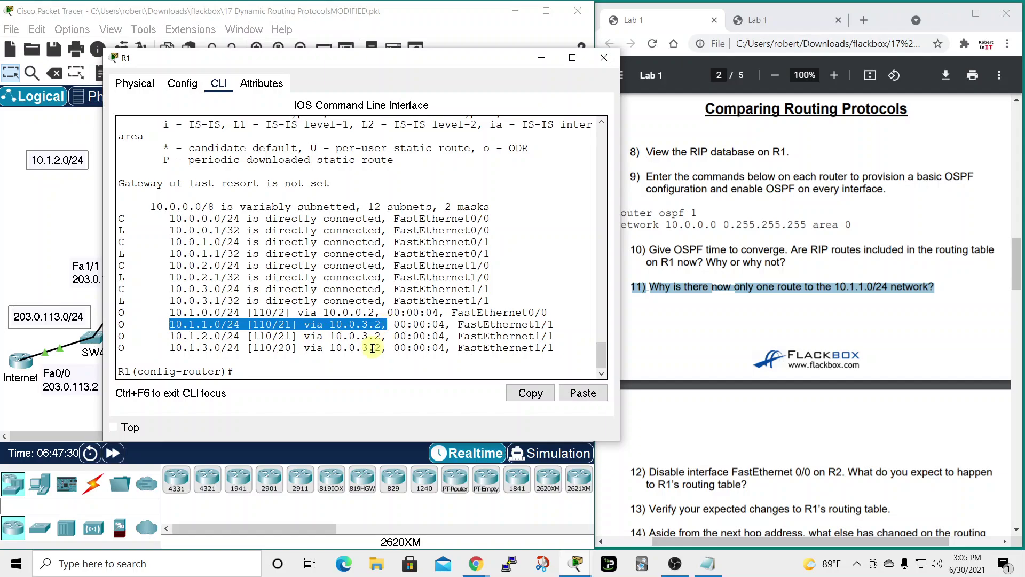
pyautogui.click(258, 321)
pyautogui.moveTo(257, 323); pyautogui.dragTo(258, 325)
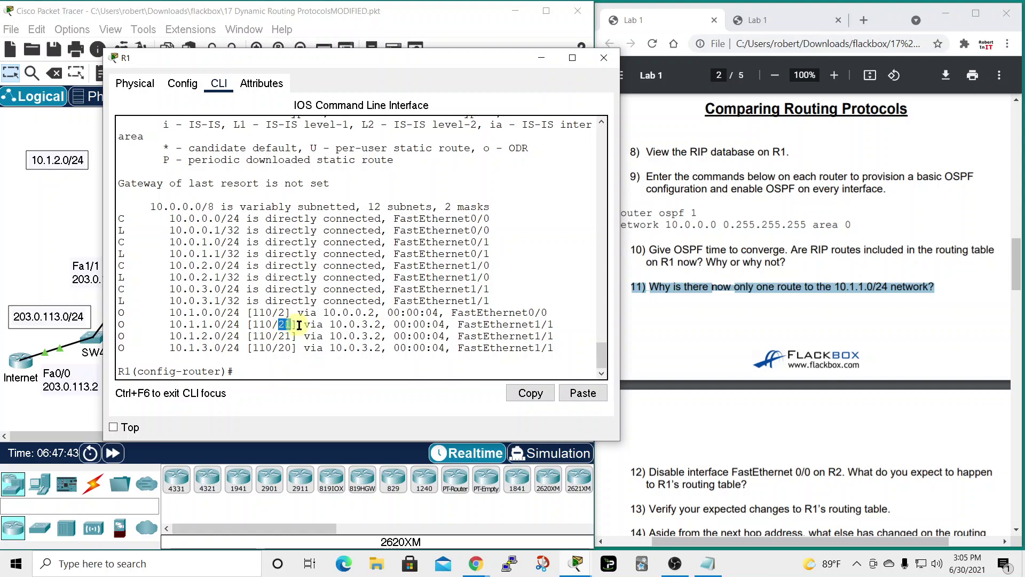
pyautogui.moveTo(458, 58); pyautogui.dragTo(824, 83)
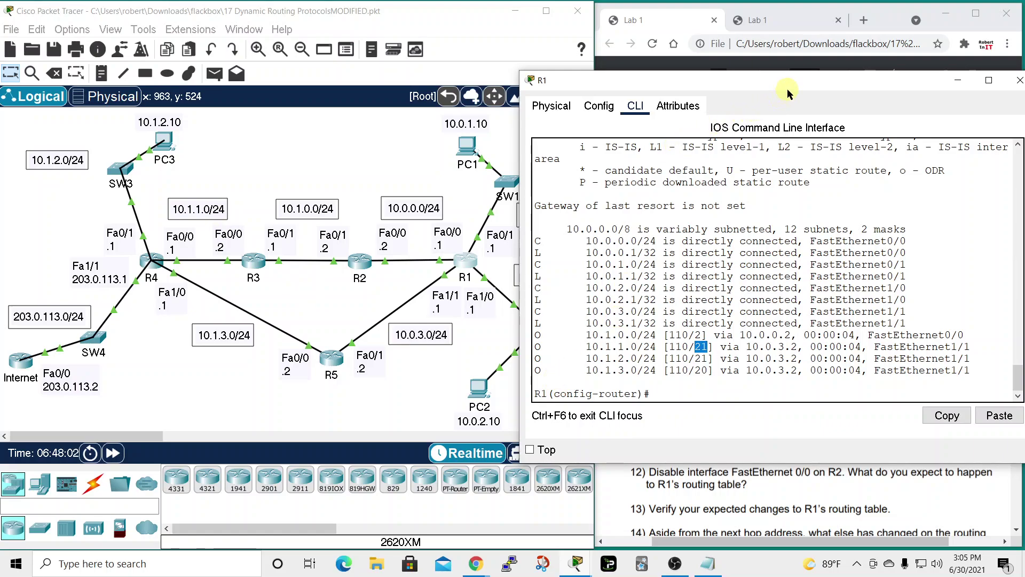
pyautogui.moveTo(787, 88); pyautogui.dragTo(680, 82)
pyautogui.click(912, 74)
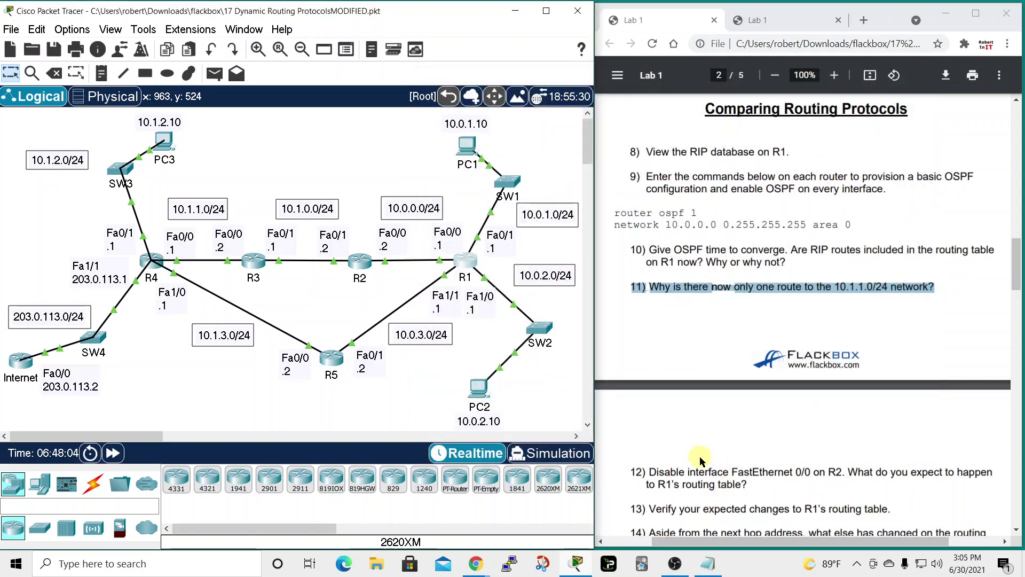
# - Read lab questions 12 to 15 and highlight the instruction to disable interface FastEthernet 0/0 on R2
pyautogui.scroll(-4, 710, 322)
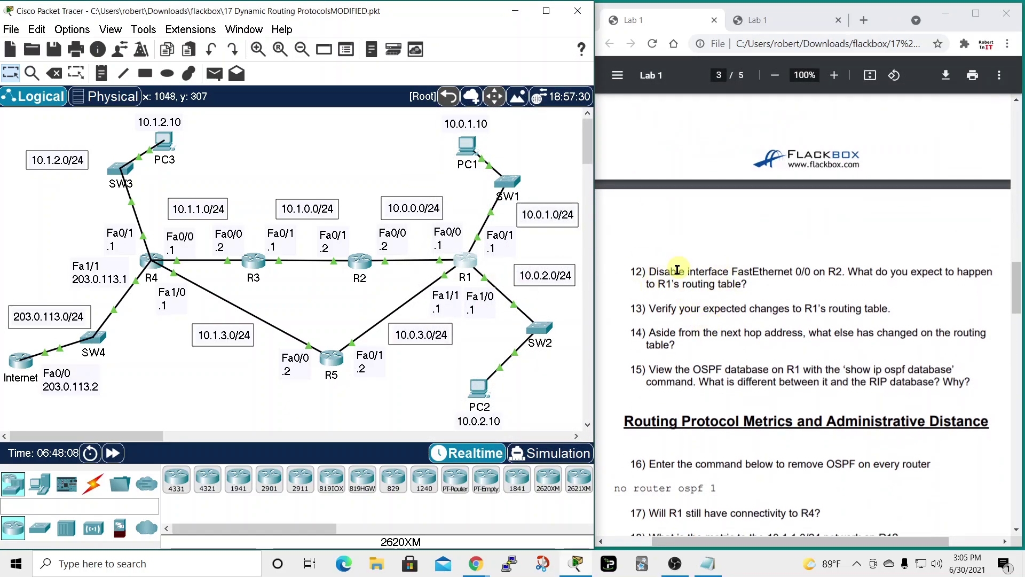
pyautogui.moveTo(631, 271); pyautogui.dragTo(841, 272)
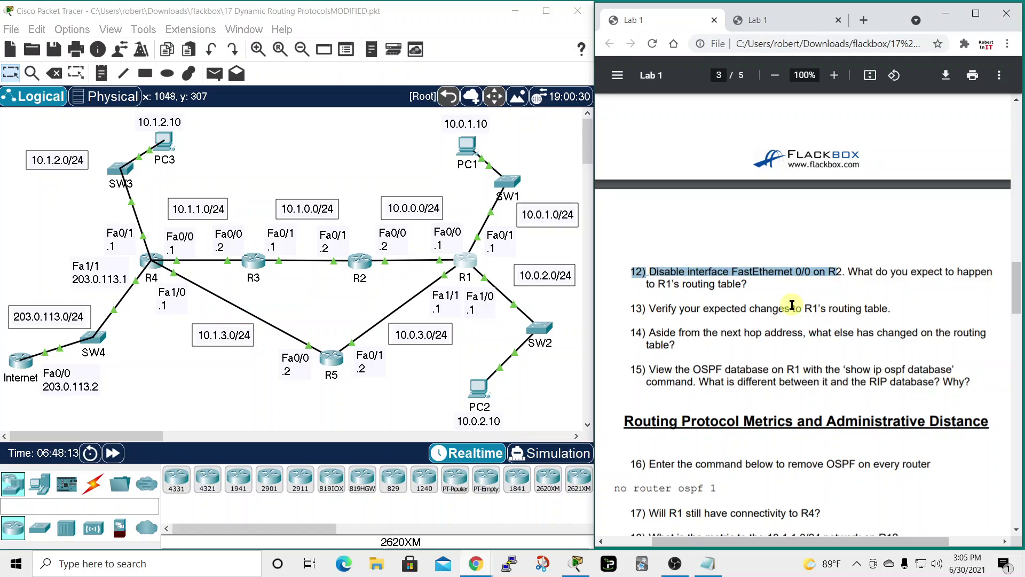
pyautogui.scroll(-1, 787, 290)
pyautogui.scroll(5, 787, 291)
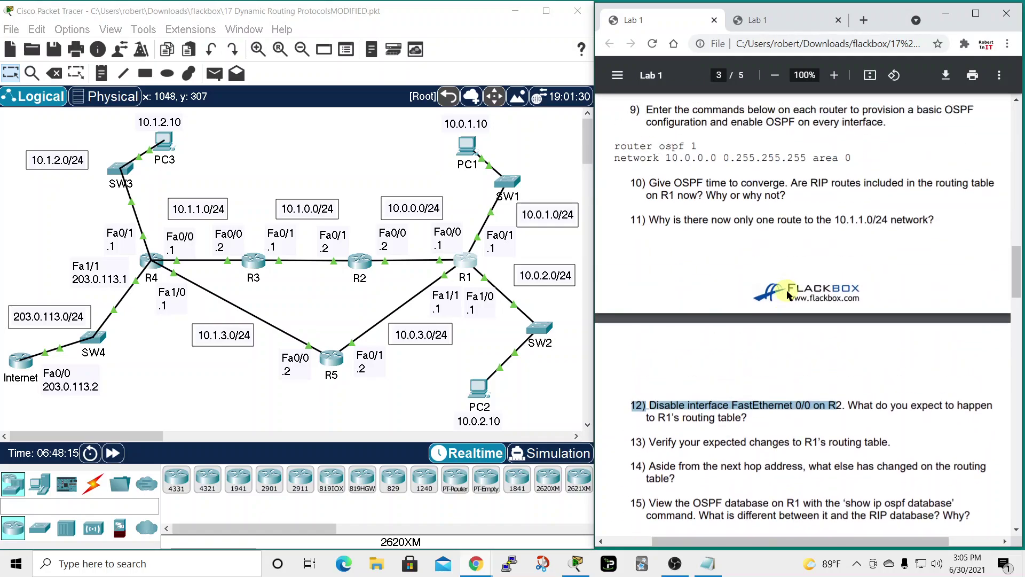
# - Reopen R1's command line, widen it and place it beside the topology to review the OSPF routes
pyautogui.click(459, 267)
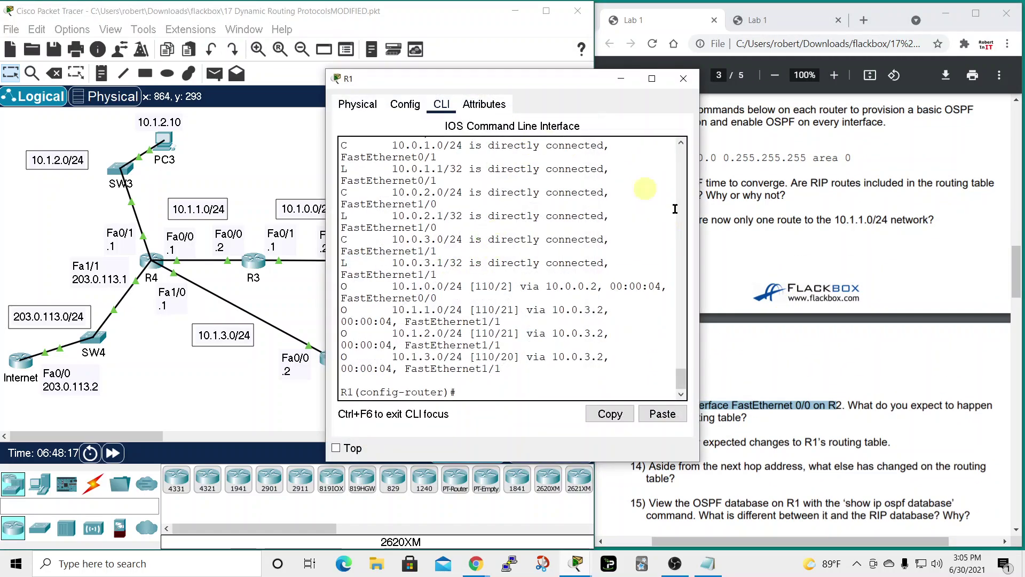
pyautogui.moveTo(700, 238); pyautogui.dragTo(943, 238)
pyautogui.moveTo(760, 82); pyautogui.dragTo(898, 31)
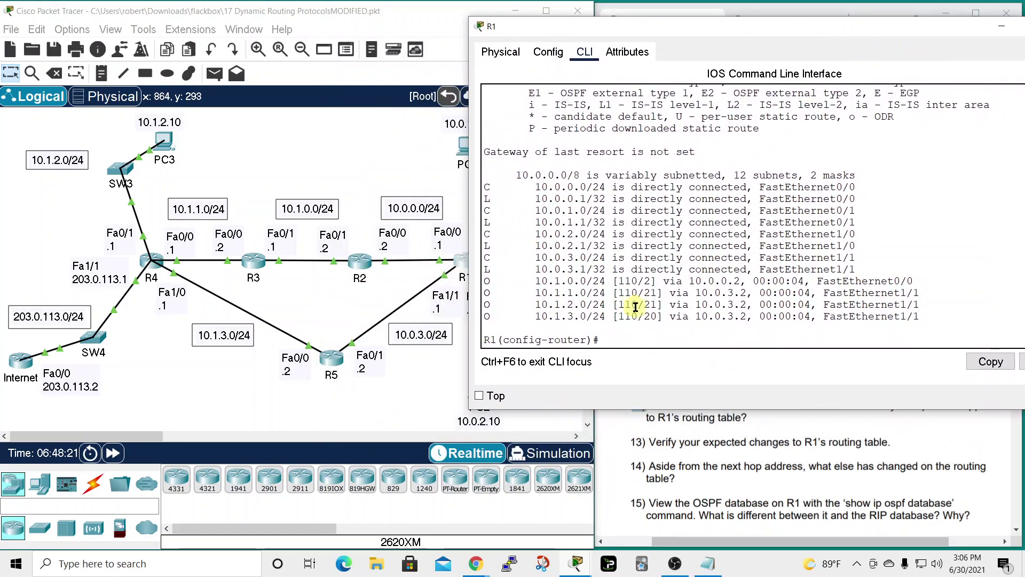
# - Reposition R1's window and run the routing table command again to page through its current OSPF routes
pyautogui.moveTo(784, 30); pyautogui.dragTo(325, 53)
pyautogui.moveTo(440, 47); pyautogui.dragTo(817, 76)
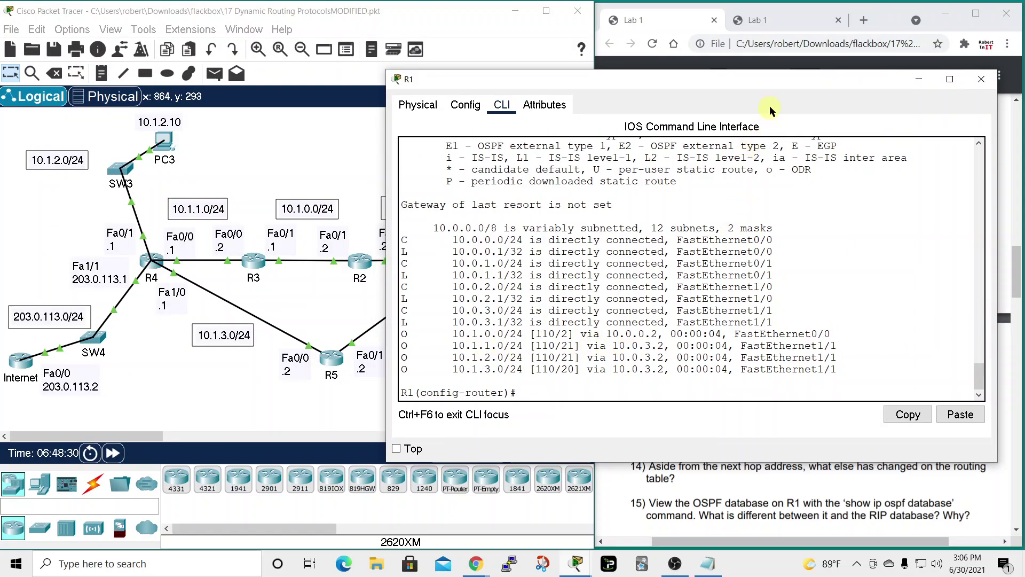
pyautogui.moveTo(641, 80); pyautogui.dragTo(631, 58)
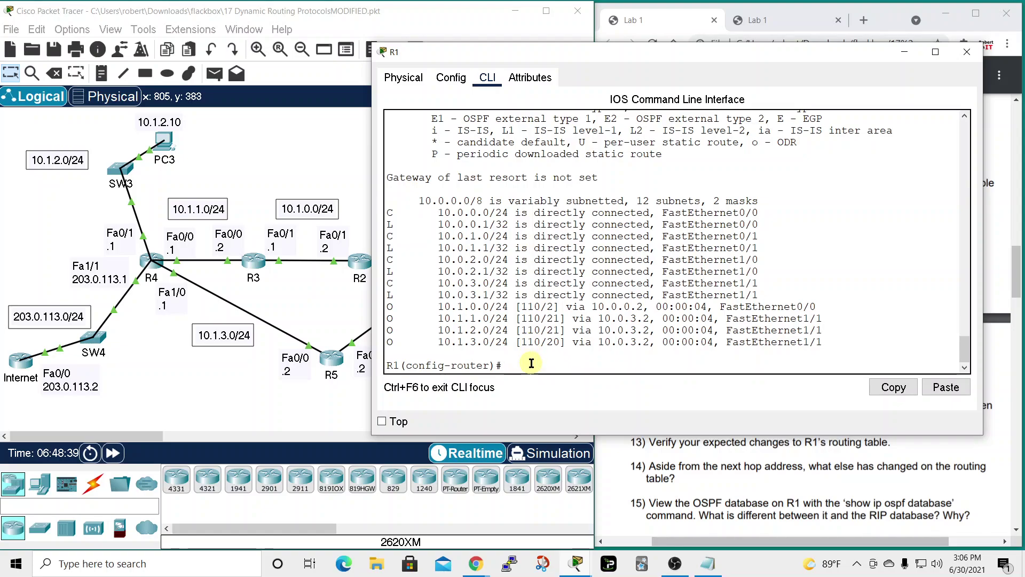
pyautogui.press('Up')
pyautogui.press('Return')
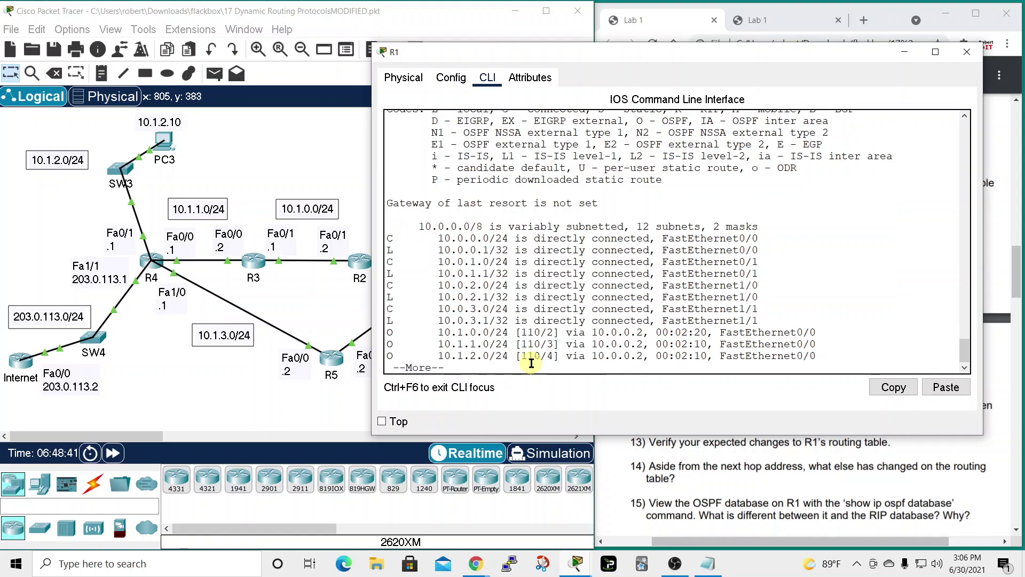
pyautogui.press('Return')
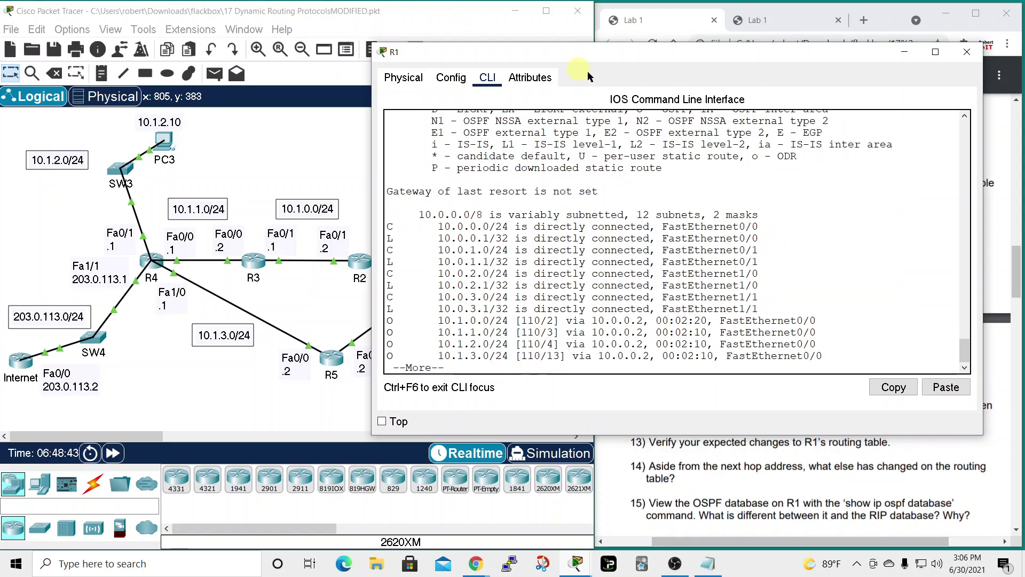
# - Highlight the next hop of R1's OSPF route to 10.1.1.0/24, compare it with the topology, and close R1's window
pyautogui.moveTo(699, 56); pyautogui.dragTo(789, 24)
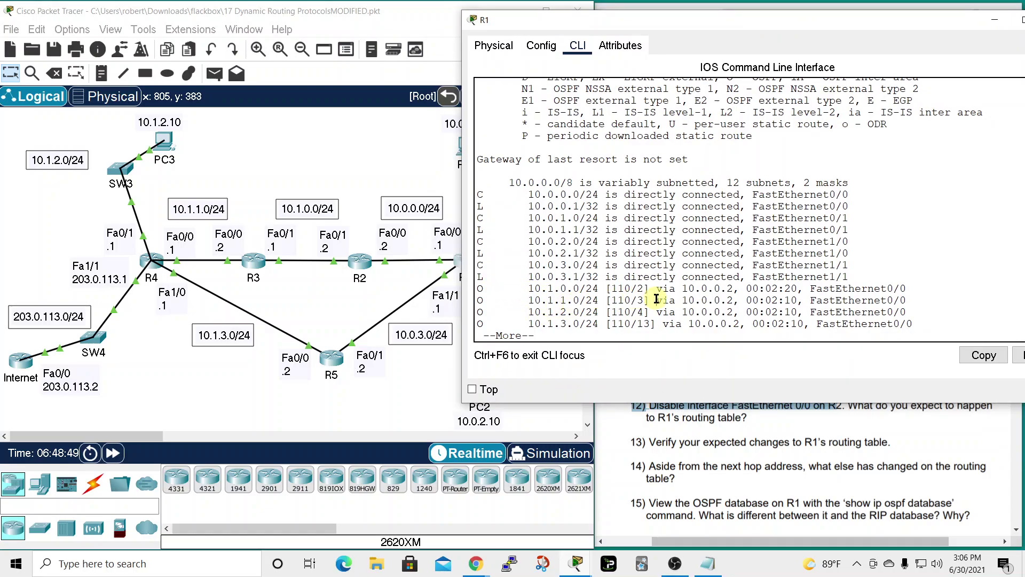
pyautogui.moveTo(656, 300); pyautogui.dragTo(736, 300)
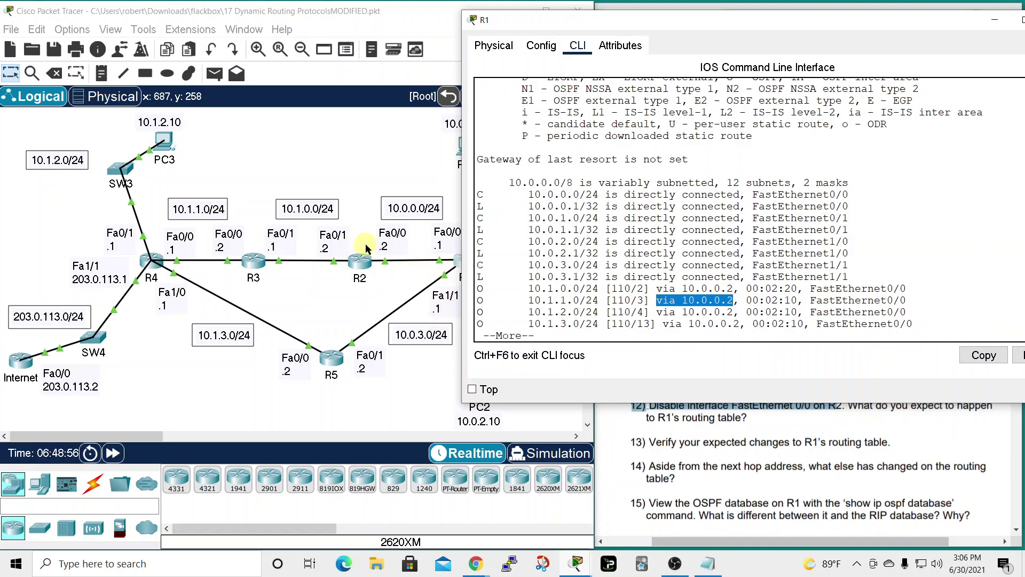
pyautogui.press('space')
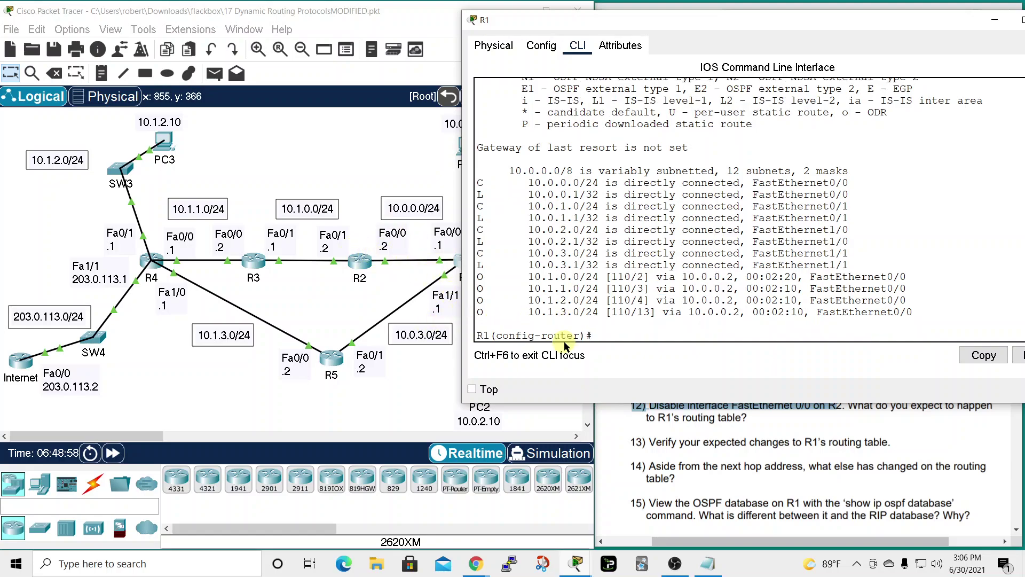
pyautogui.moveTo(749, 21); pyautogui.dragTo(735, 27)
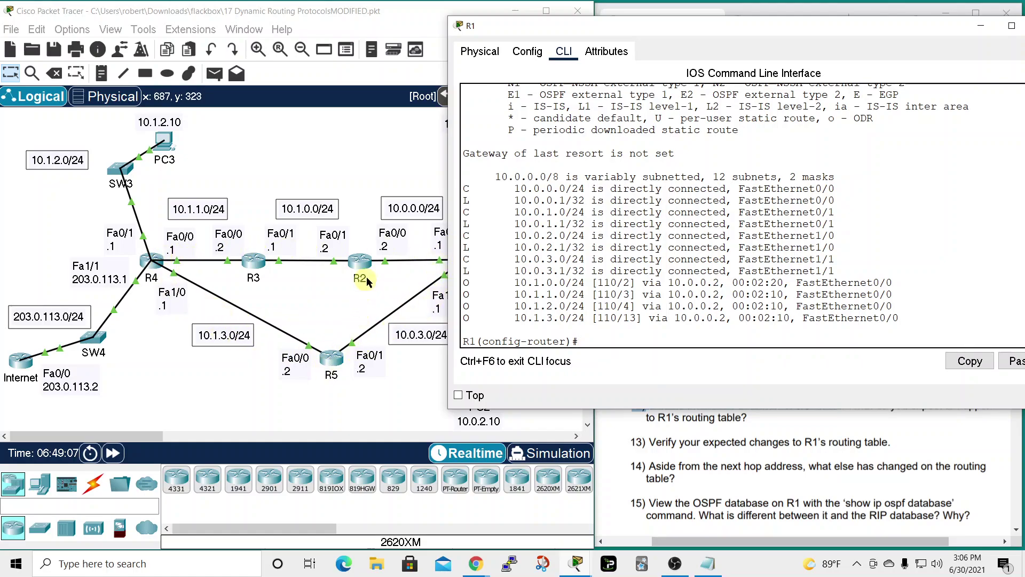
pyautogui.moveTo(748, 27); pyautogui.dragTo(675, 18)
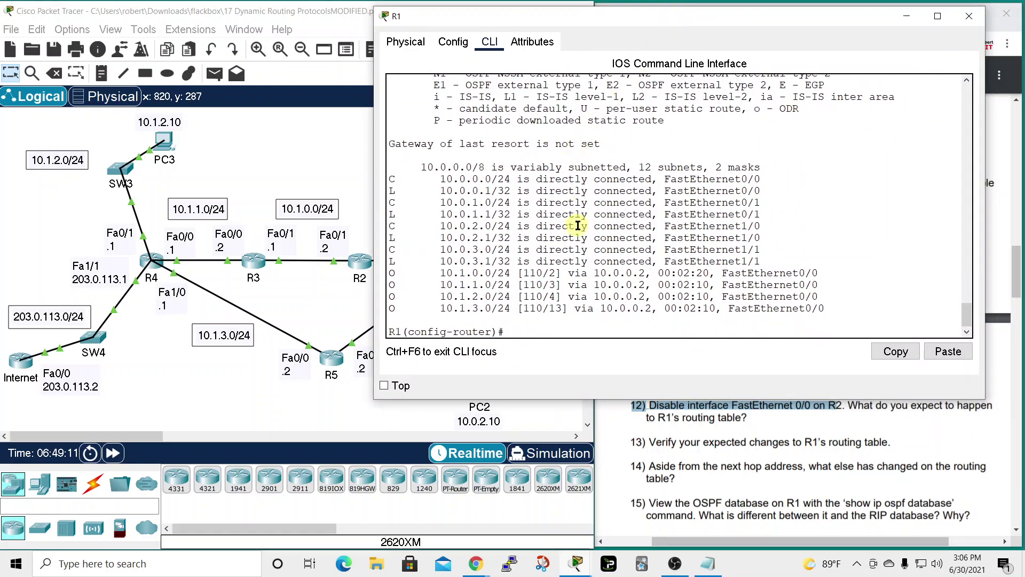
pyautogui.moveTo(757, 21); pyautogui.dragTo(640, 50)
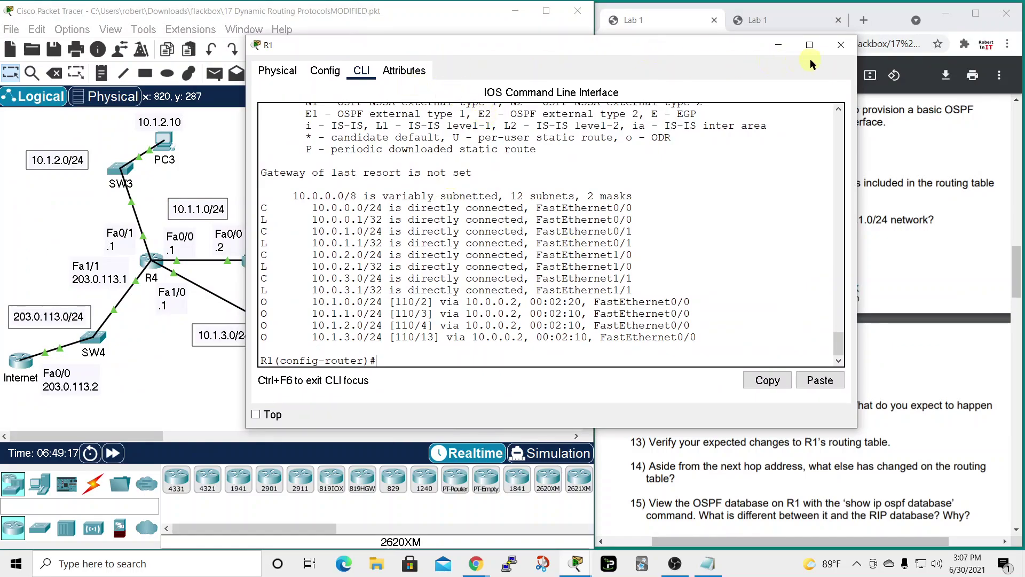
pyautogui.click(841, 44)
# - Open R2's command line and list its interface details with 'do sh interfaces'
pyautogui.click(366, 262)
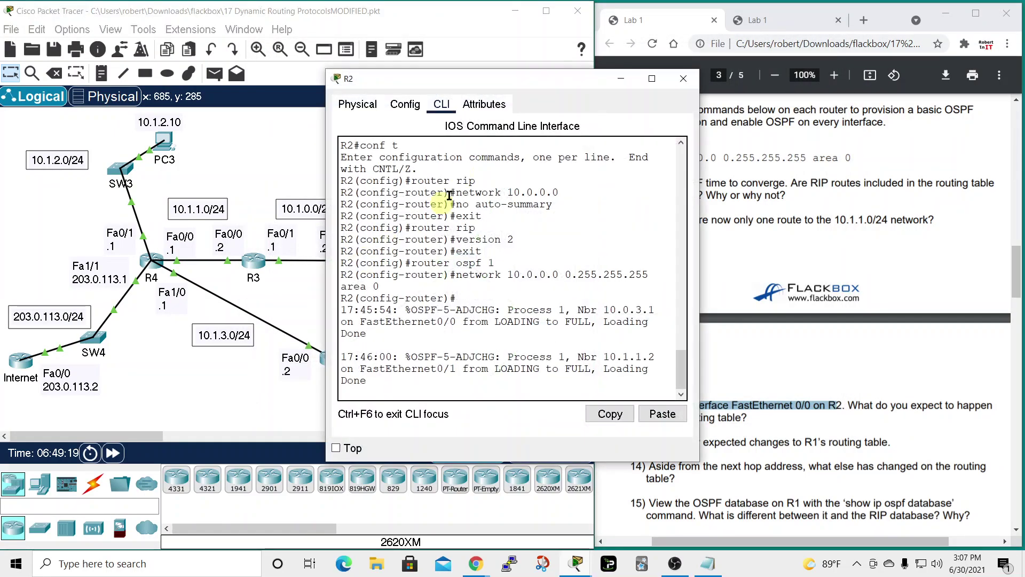
pyautogui.moveTo(528, 82); pyautogui.dragTo(499, 28)
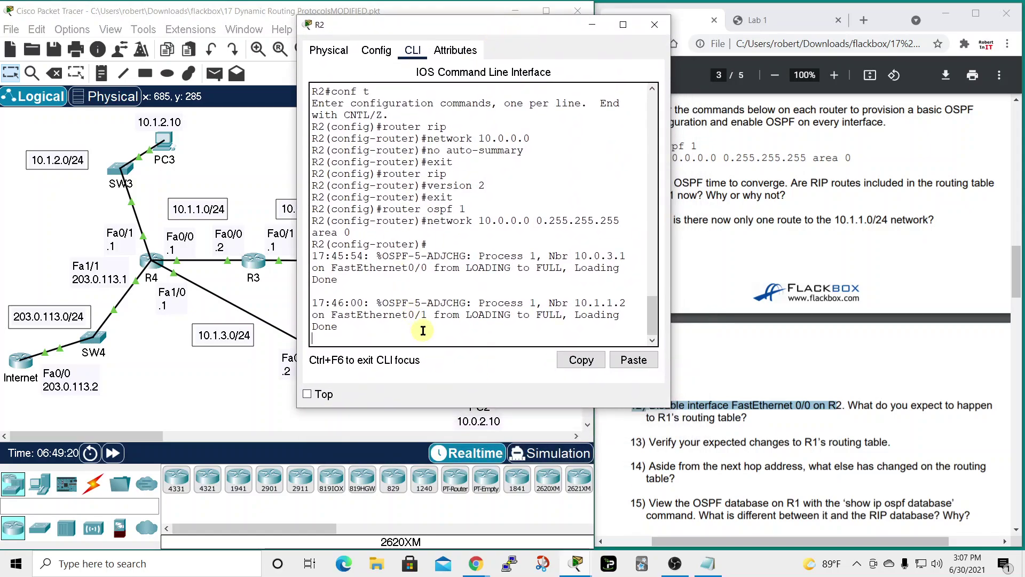
pyautogui.press('Return')
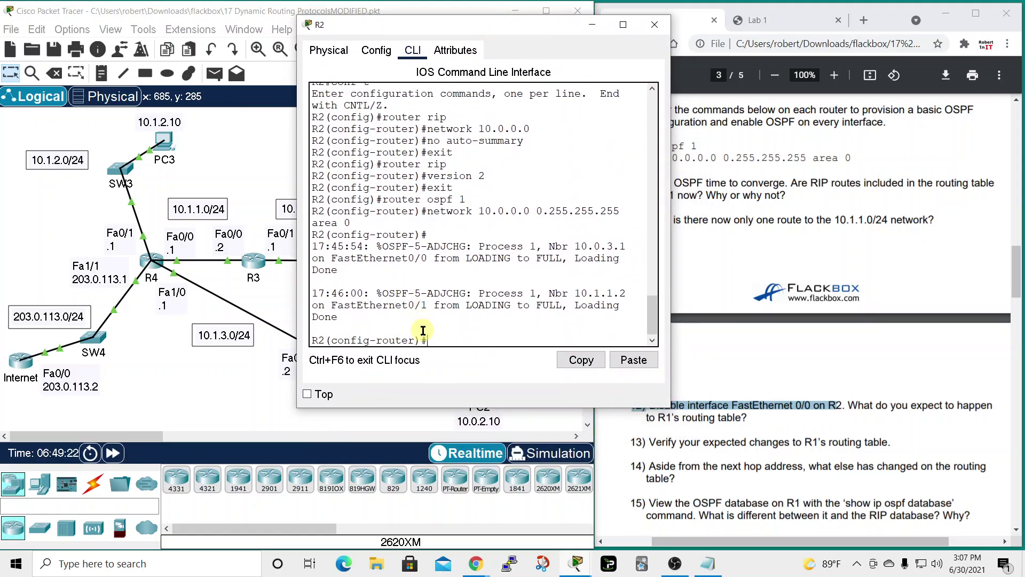
pyautogui.write('do sh ')
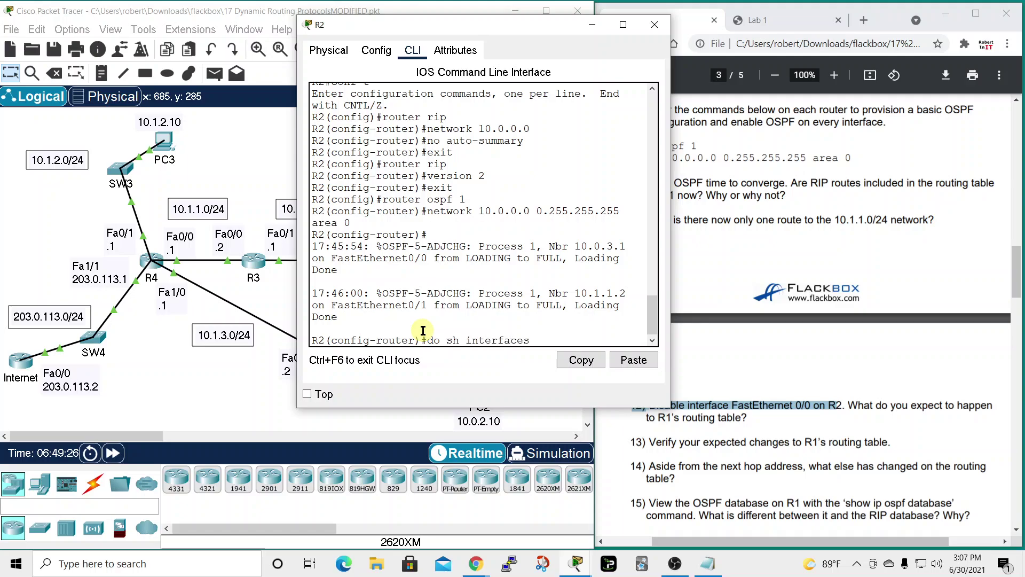
pyautogui.write('interfaces')
pyautogui.press('Return')
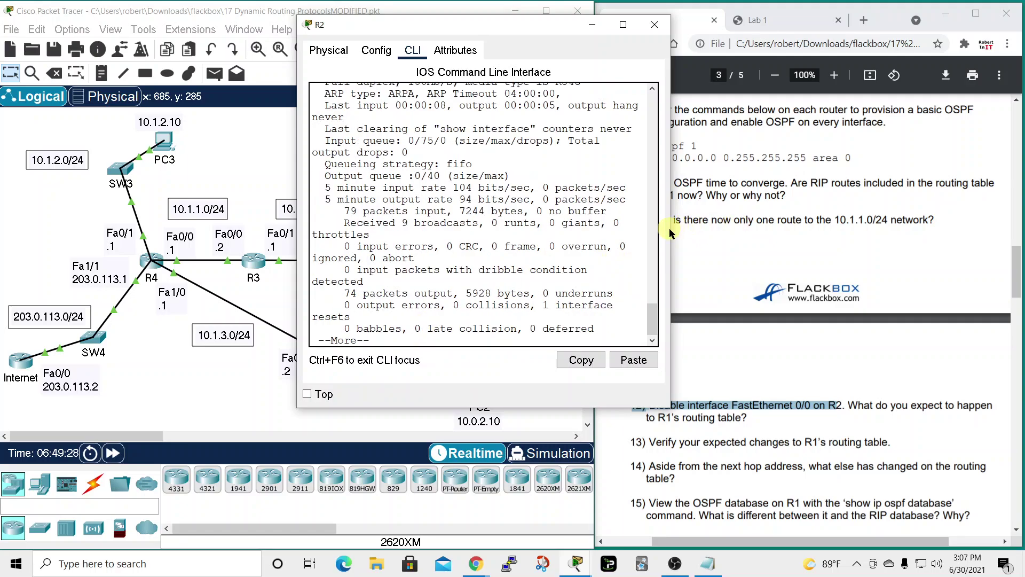
# - Widen R2's window, highlight the bandwidth of FastEthernet0/0 in the interface listing, and close the window
pyautogui.moveTo(673, 230); pyautogui.dragTo(837, 231)
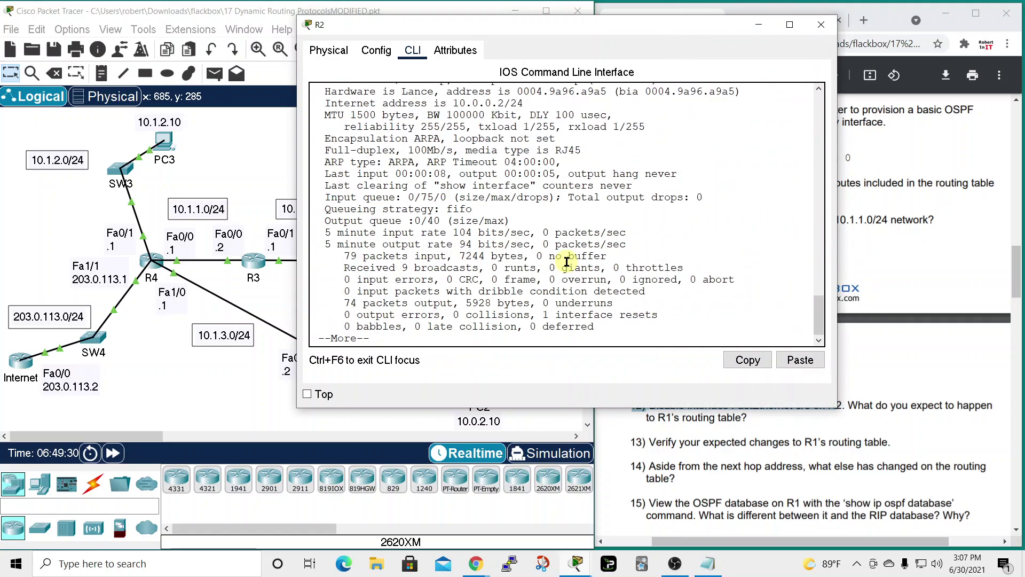
pyautogui.scroll(2, 567, 262)
pyautogui.moveTo(427, 178); pyautogui.dragTo(485, 178)
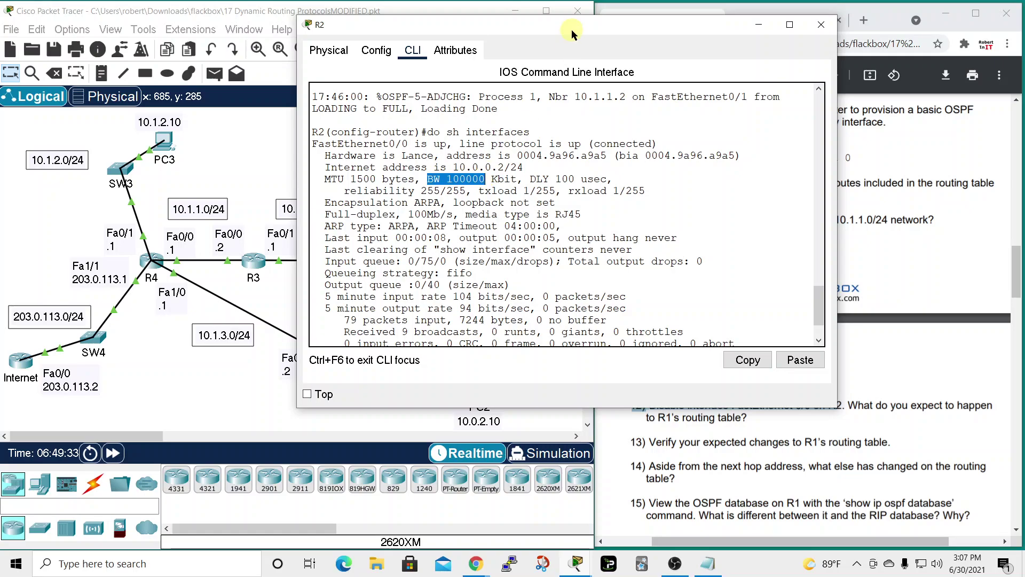
pyautogui.moveTo(572, 30); pyautogui.dragTo(597, 30)
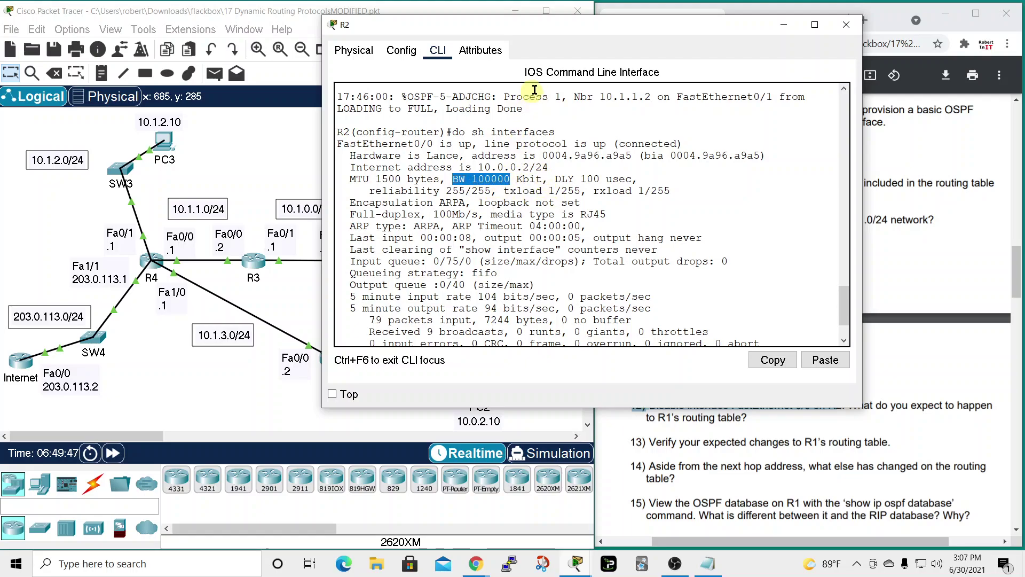
pyautogui.click(847, 24)
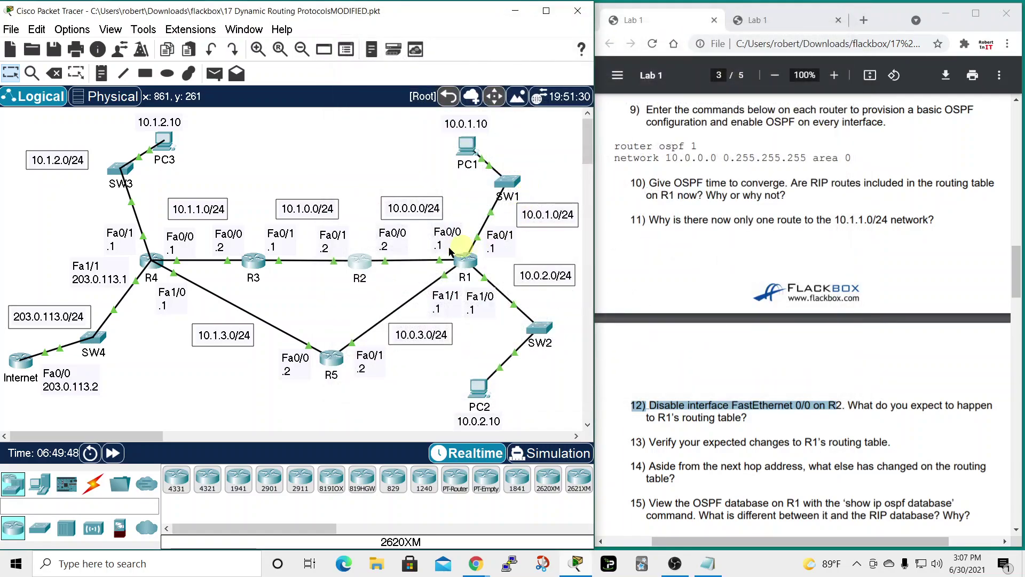
# - List R5's interfaces with 'do sho interfaces', highlight the bandwidth of FastEthernet0/0 in a widened window, and close it
pyautogui.click(330, 359)
pyautogui.press('Return')
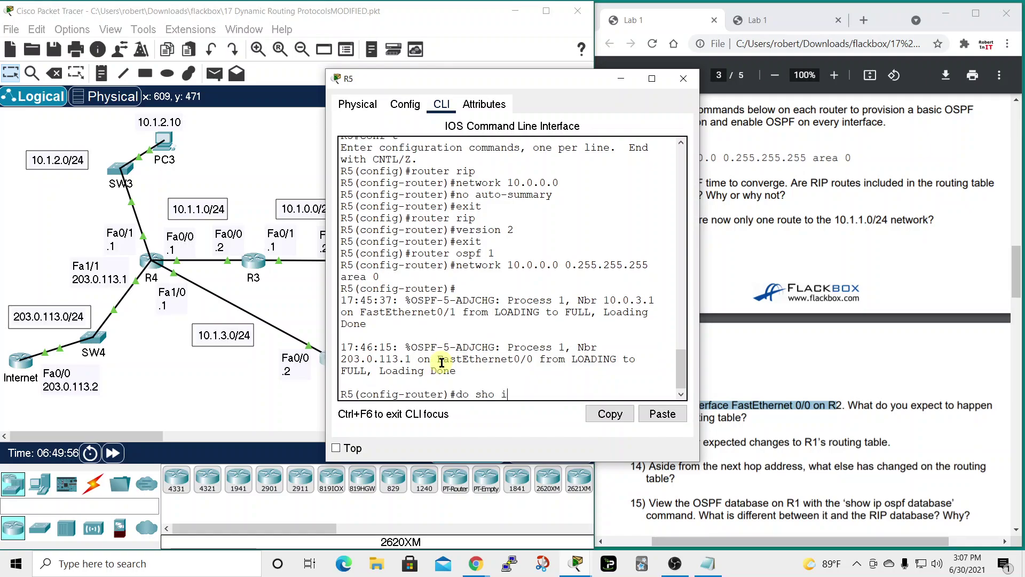
pyautogui.write('do sho interface')
pyautogui.press('Return')
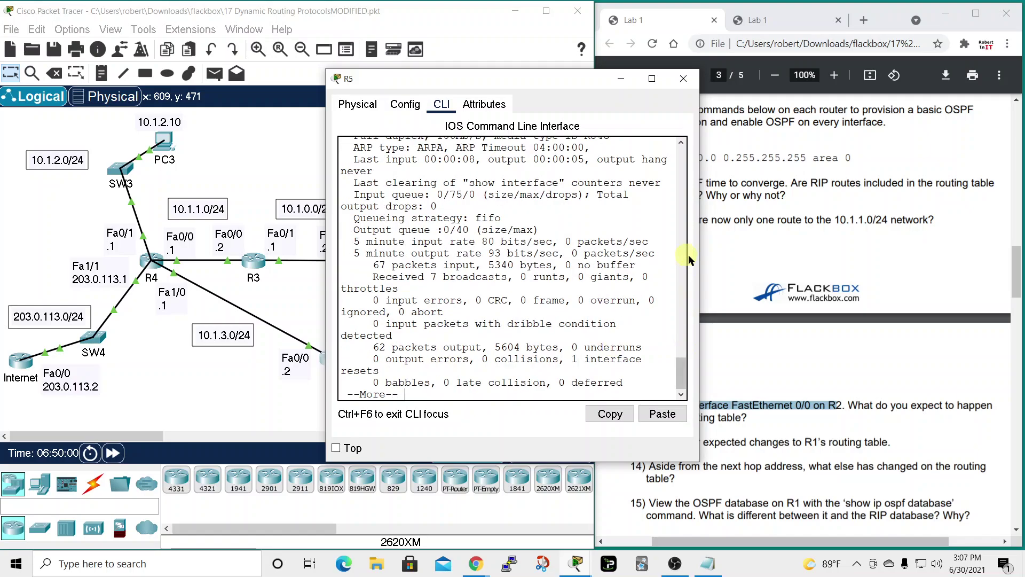
pyautogui.moveTo(701, 258); pyautogui.dragTo(902, 259)
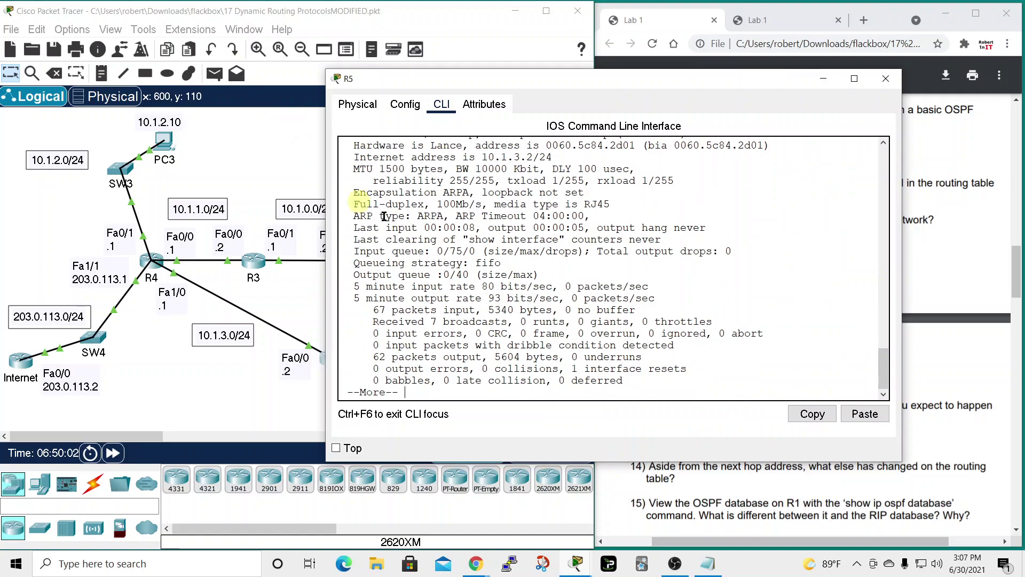
pyautogui.scroll(1, 492, 249)
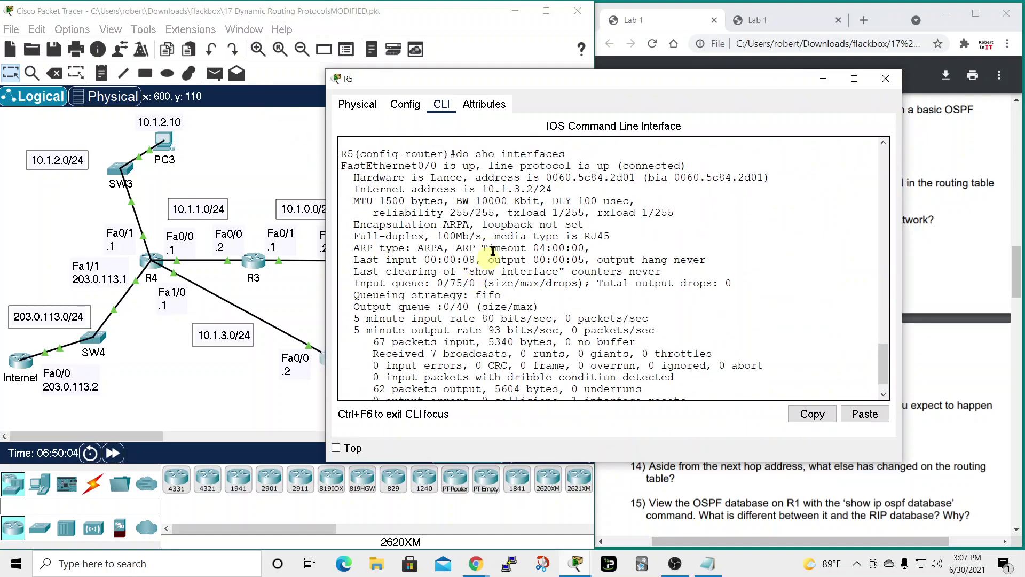
pyautogui.moveTo(457, 201); pyautogui.dragTo(507, 201)
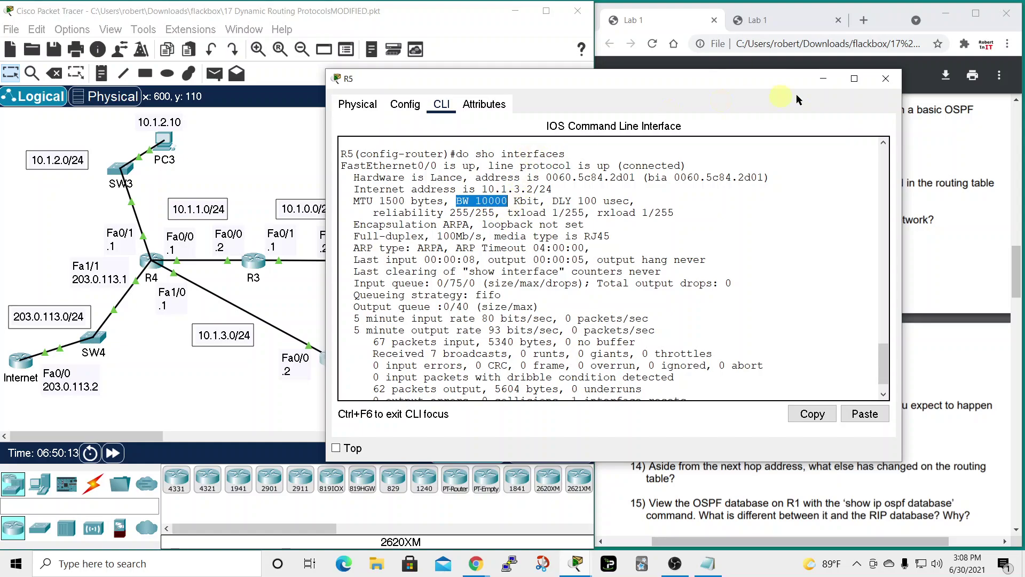
pyautogui.click(886, 78)
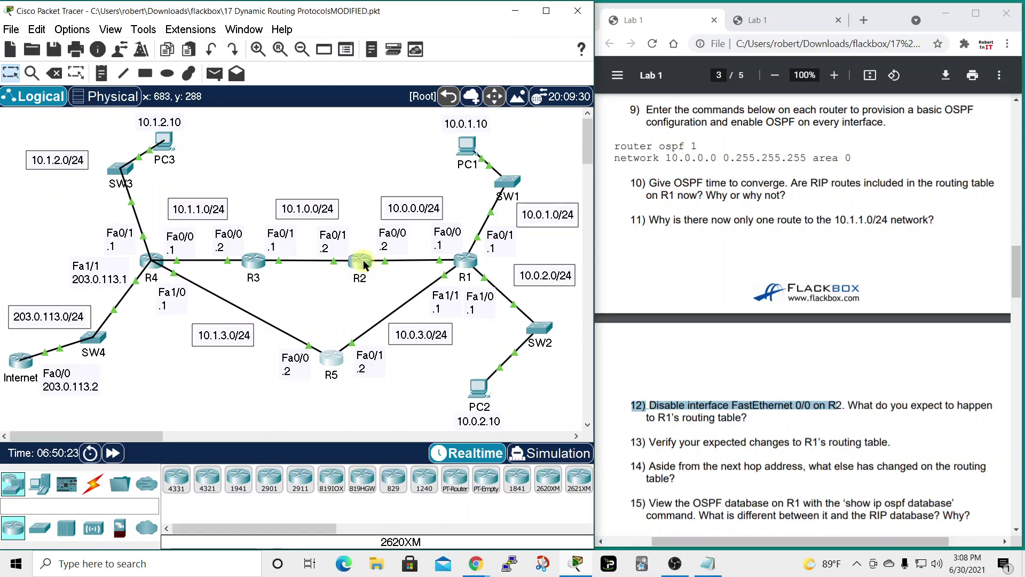
# - Reopen R2's command line beside question 12 of the lab sheet and quit the paged interface listing
pyautogui.moveTo(368, 263)
pyautogui.moveTo(466, 264)
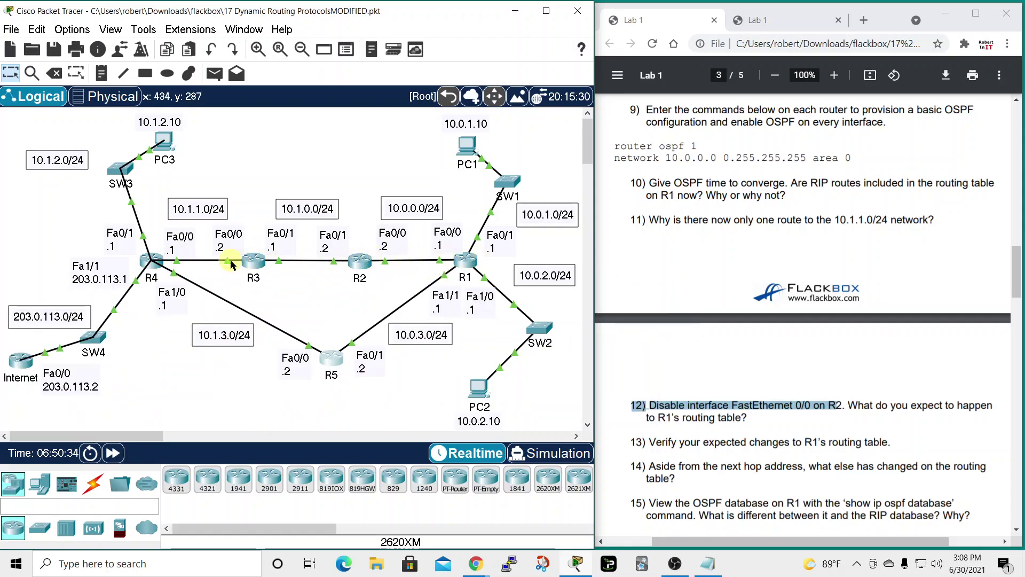
pyautogui.scroll(-1, 723, 403)
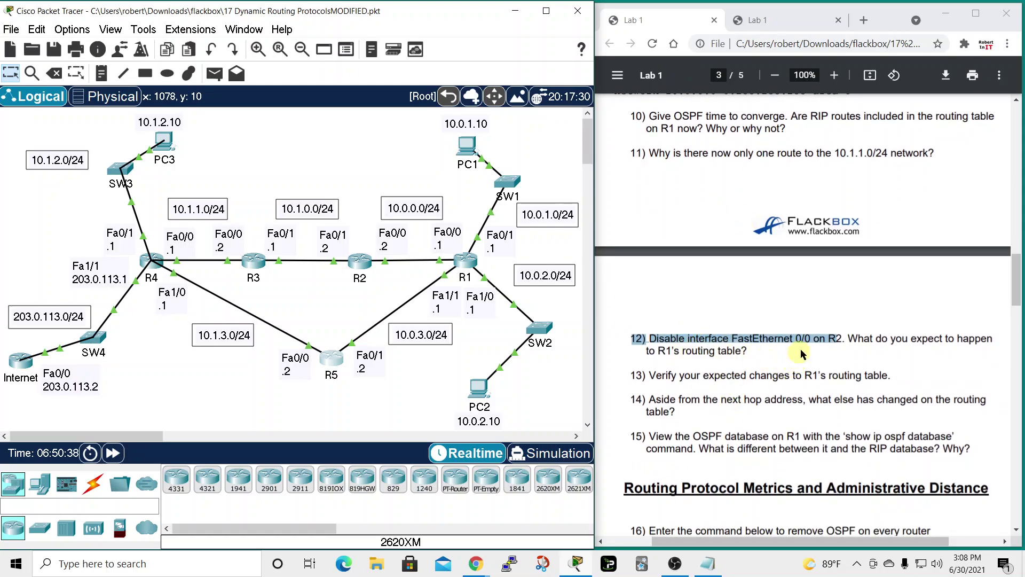
pyautogui.click(359, 266)
pyautogui.moveTo(454, 88); pyautogui.dragTo(313, 30)
pyautogui.click(414, 337)
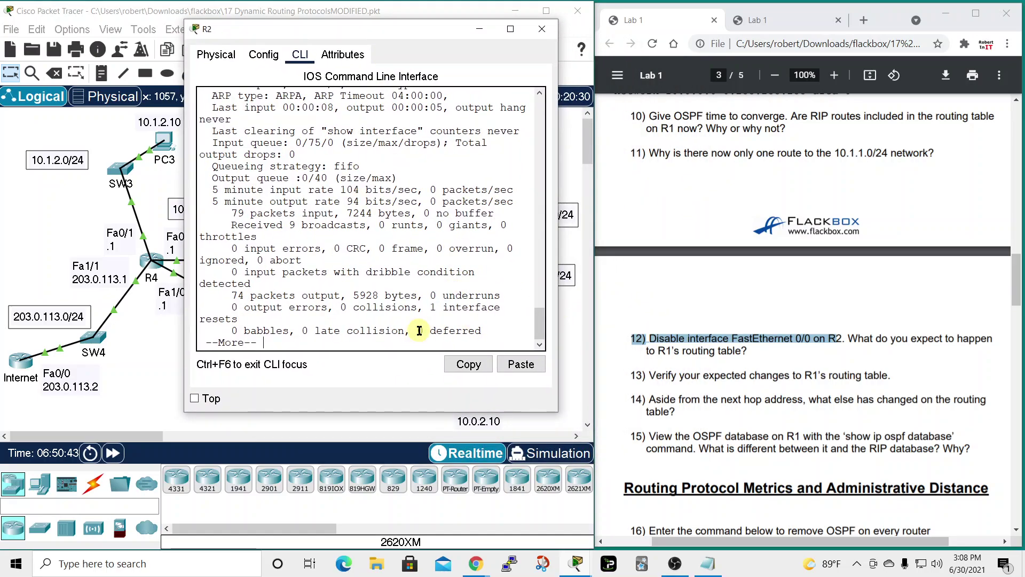
pyautogui.press('q')
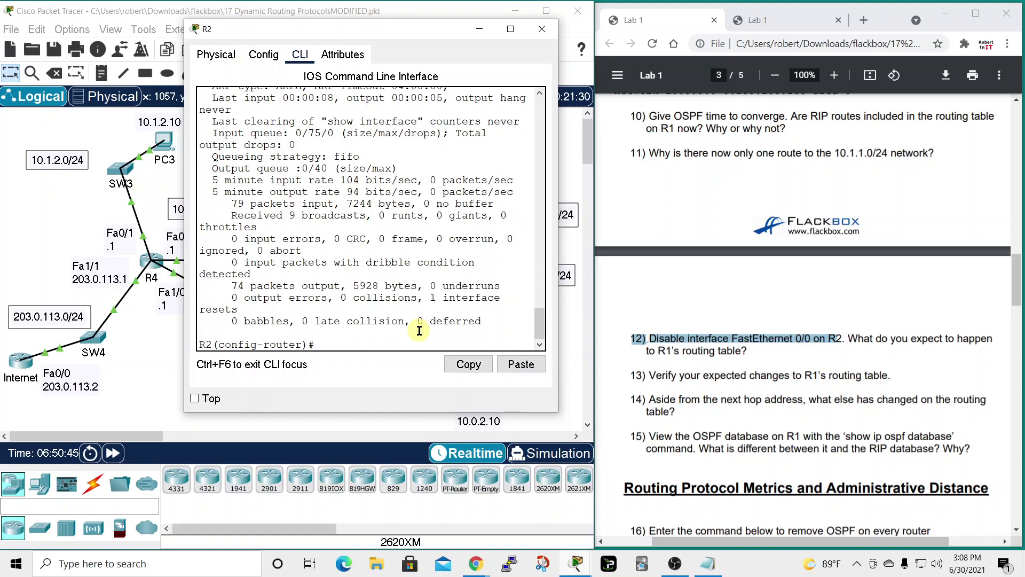
# - Exit R2's router configuration, enter interface fastEthernet 0/0, disable it with 'shut', and close R2's window
pyautogui.write('exit')
pyautogui.press('Return')
pyautogui.write('int')
pyautogui.press('Tab')
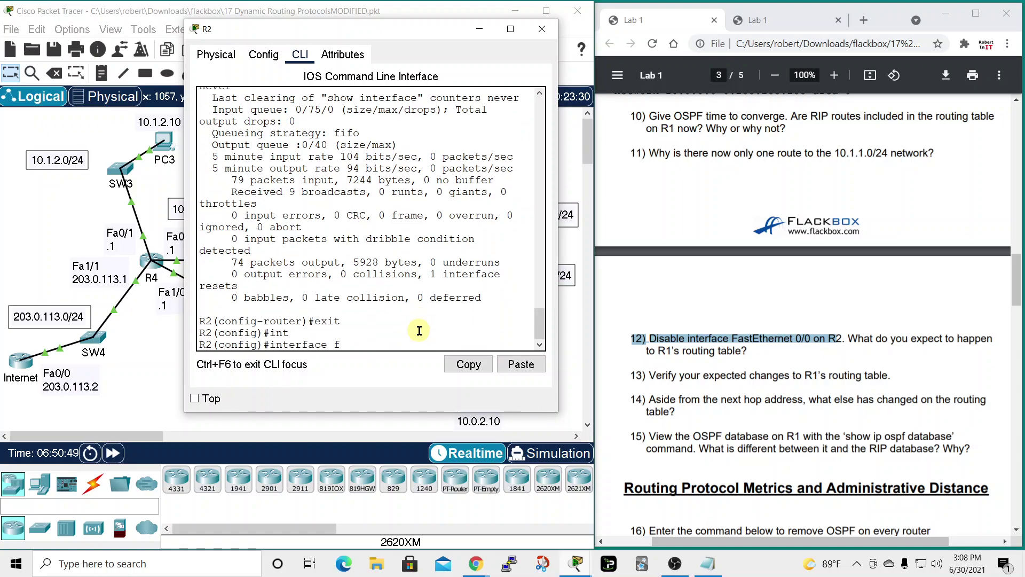
pyautogui.write('faa')
pyautogui.press('BackSpace')
pyautogui.press('Tab')
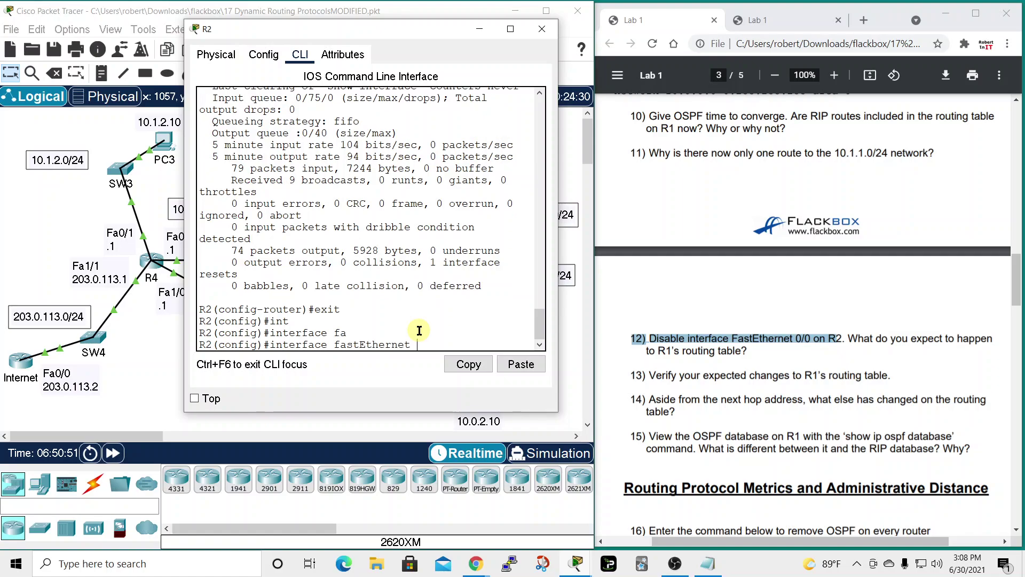
pyautogui.write('0/0')
pyautogui.press('Return')
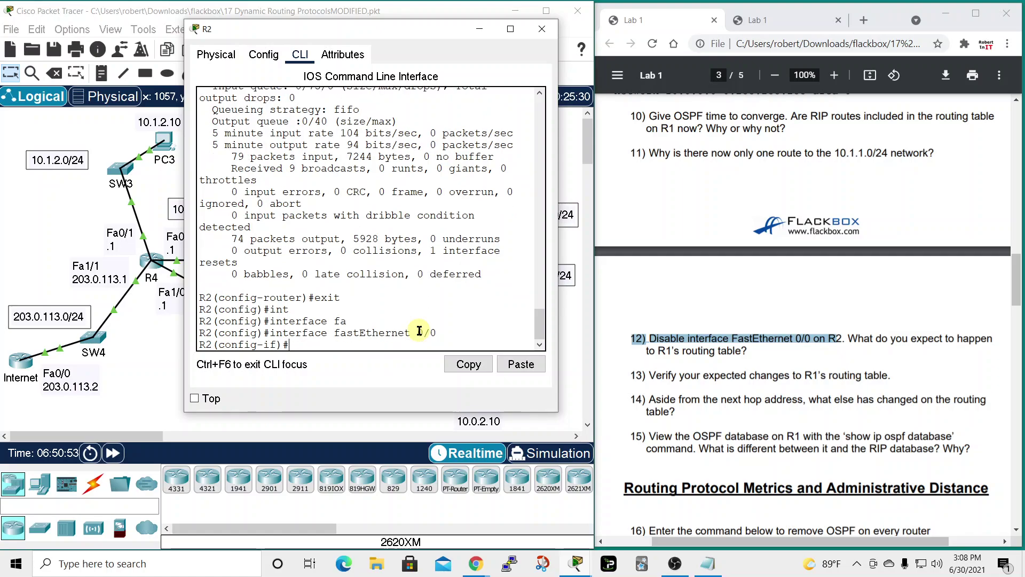
pyautogui.write('no')
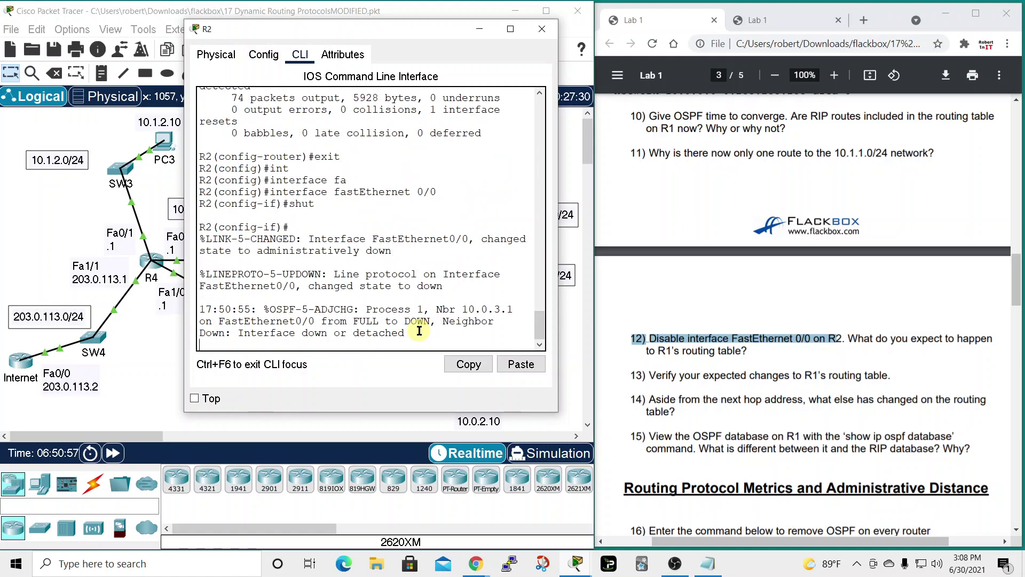
pyautogui.click(542, 29)
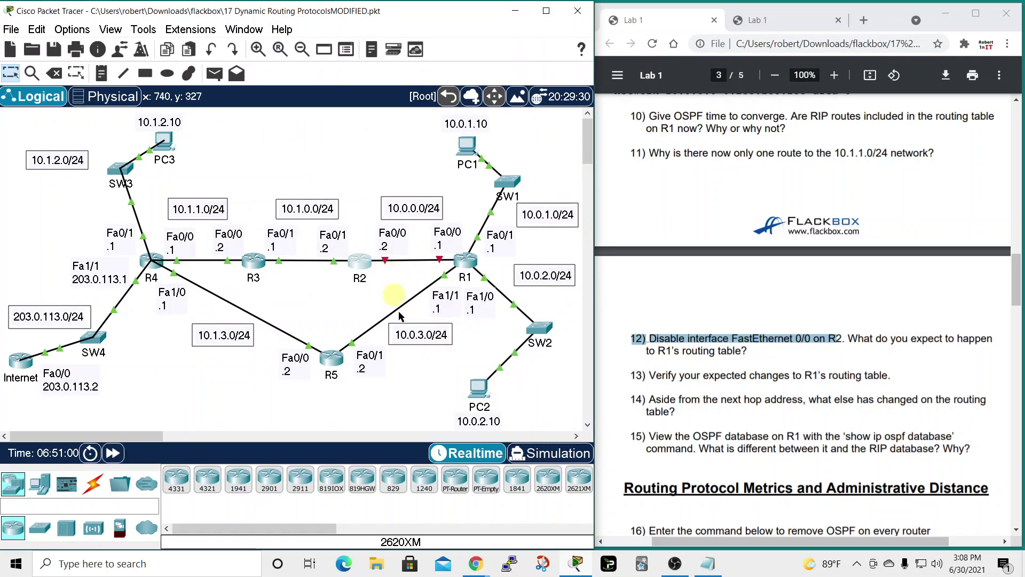
# - Check R2's interfaces with 'do sho ip int brief', highlight the status of FastEthernet0/0 in a widened window, and close it
pyautogui.click(366, 267)
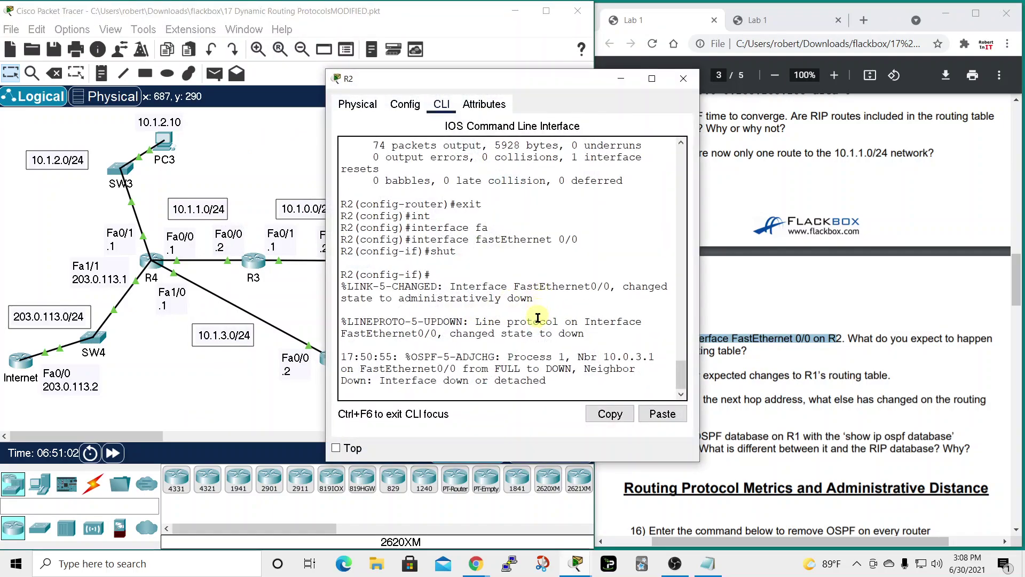
pyautogui.press('Return')
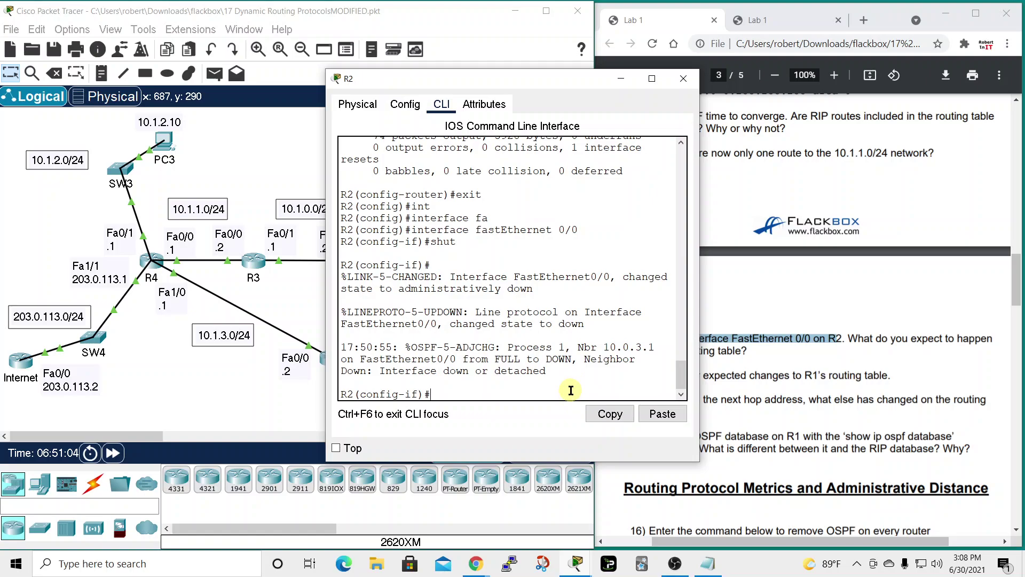
pyautogui.write('do s')
pyautogui.write('ho ip int brief')
pyautogui.press('Return')
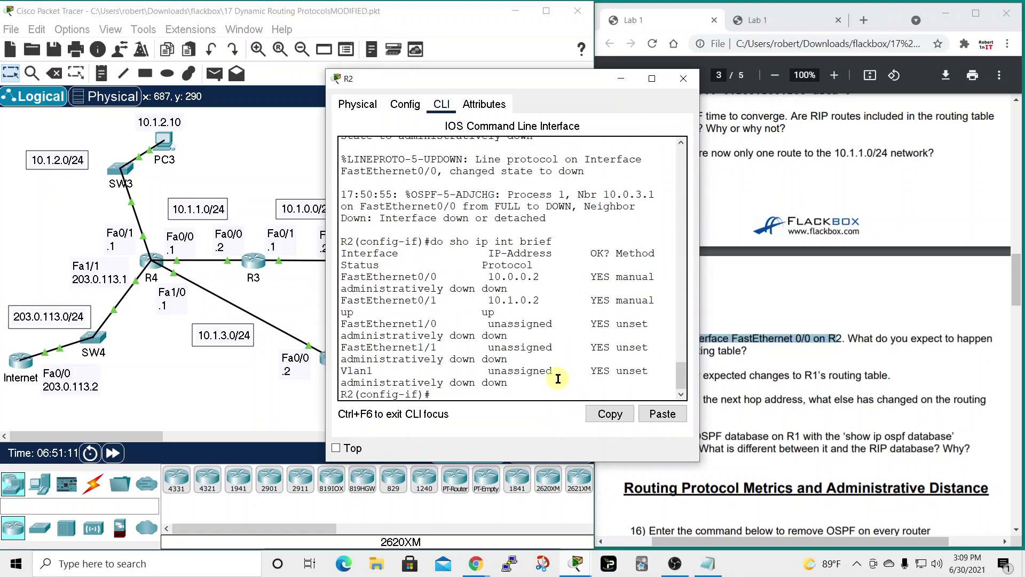
pyautogui.moveTo(703, 306); pyautogui.dragTo(934, 306)
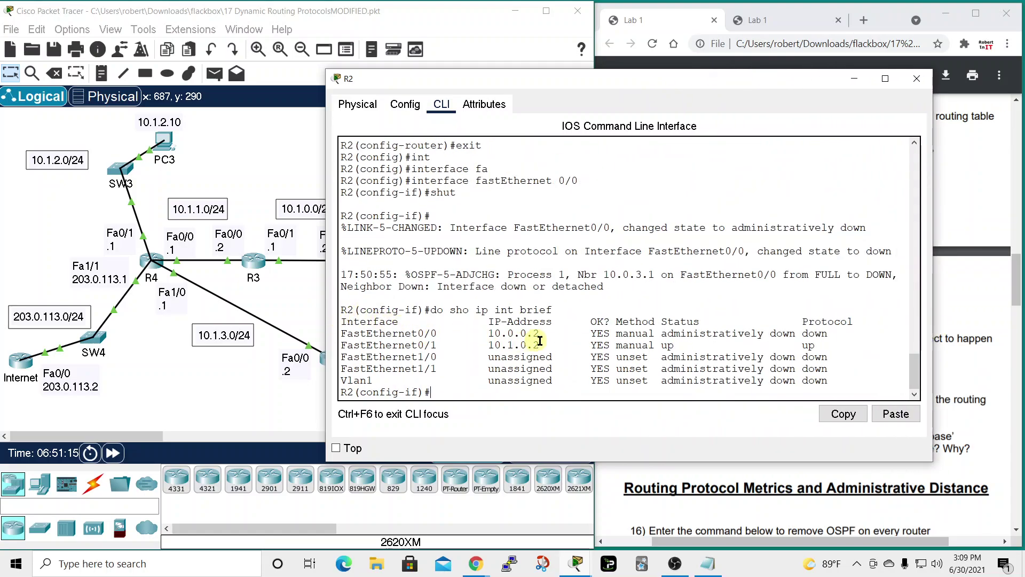
pyautogui.moveTo(660, 334); pyautogui.dragTo(796, 334)
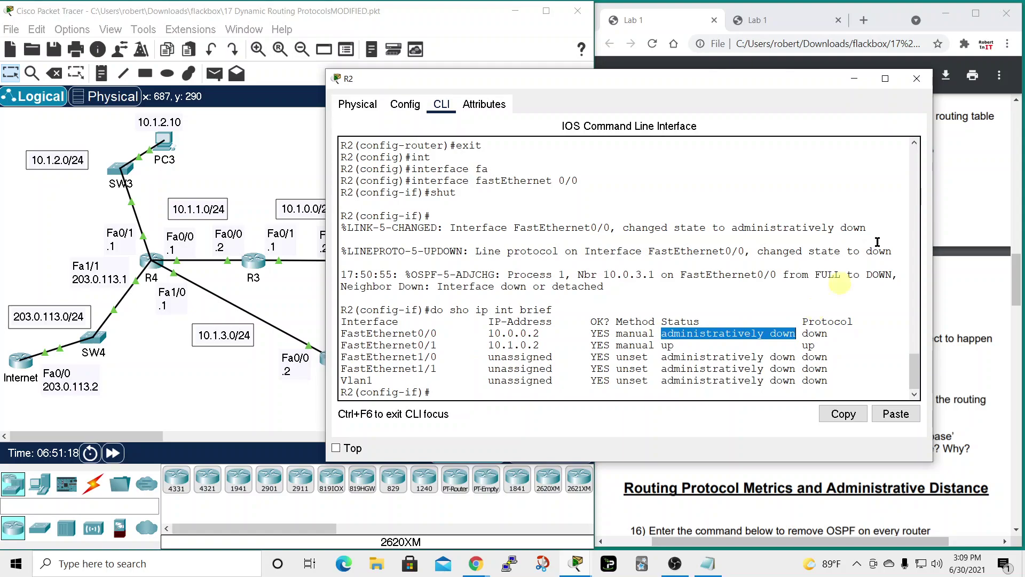
pyautogui.click(919, 79)
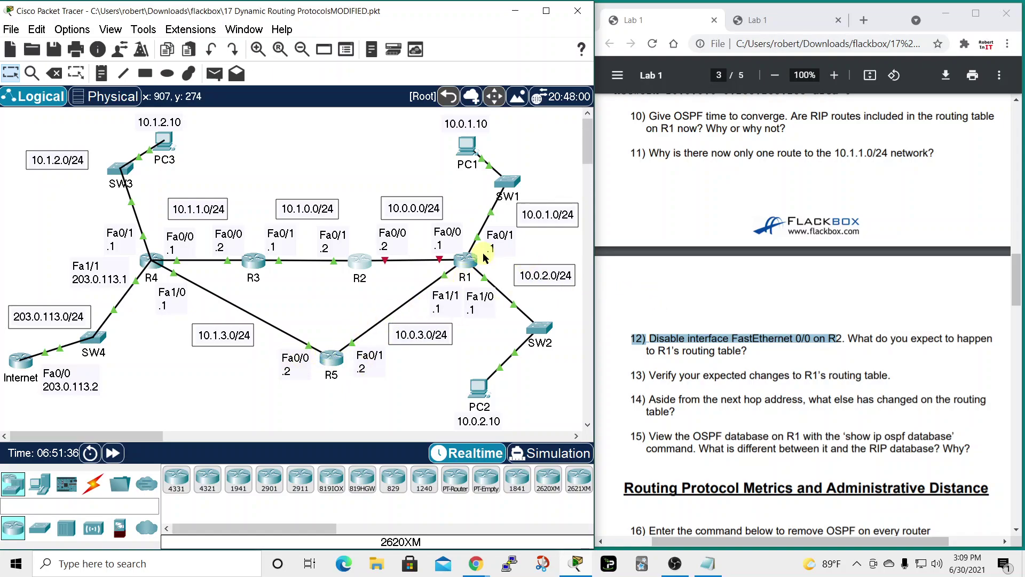
# - Display R1's routing table with 'do show ip route', examine the OSPF routes beside the topology in a widened window, and close it
pyautogui.click(464, 262)
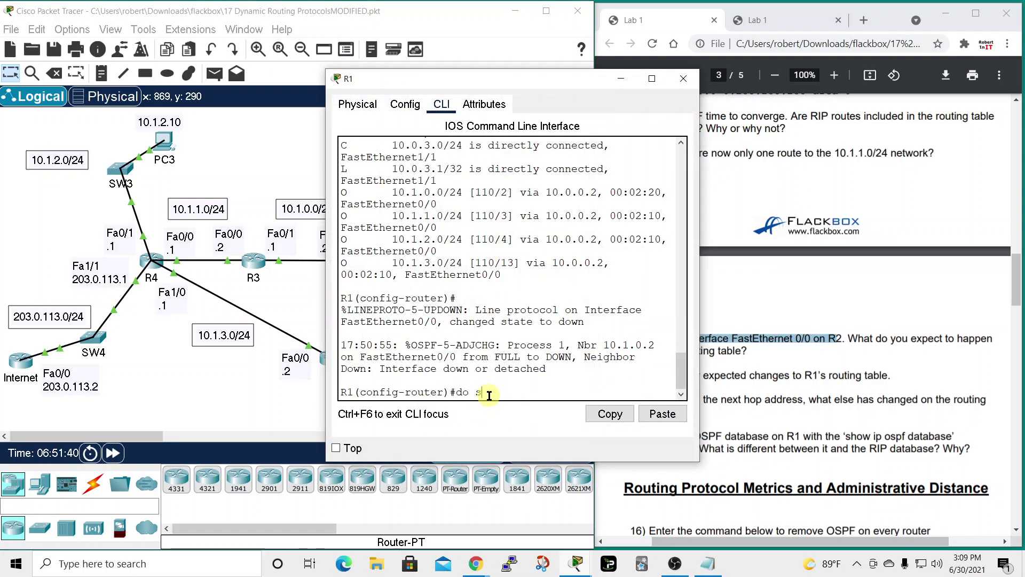
pyautogui.write('ute')
pyautogui.press('Return')
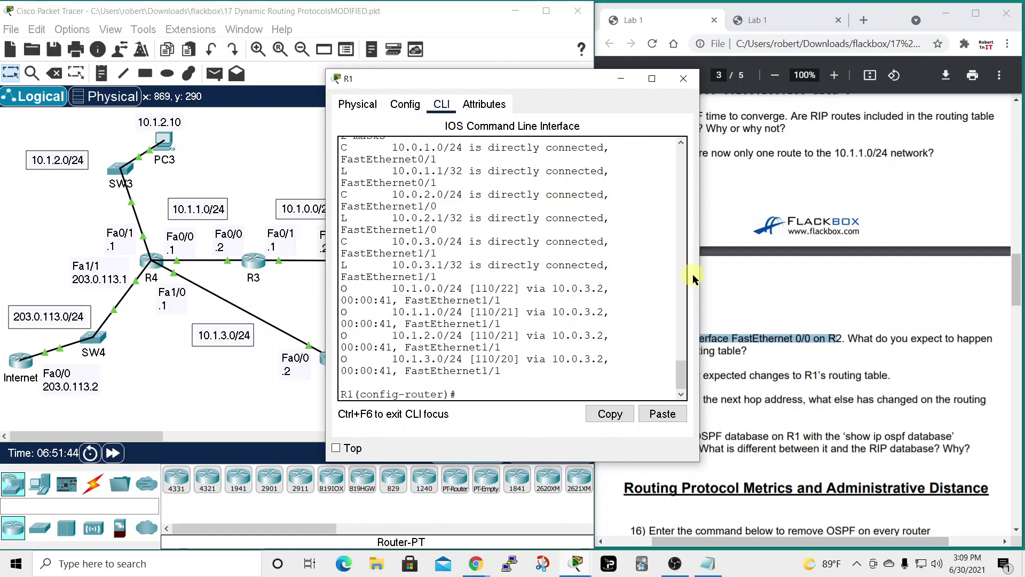
pyautogui.moveTo(693, 274); pyautogui.dragTo(902, 197)
pyautogui.moveTo(762, 85); pyautogui.dragTo(916, 51)
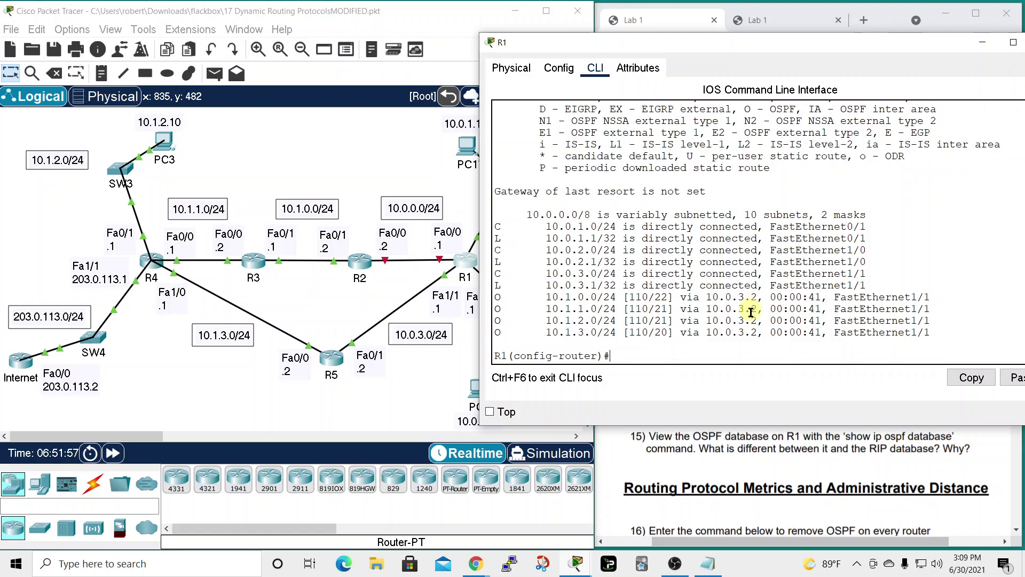
pyautogui.moveTo(823, 46); pyautogui.dragTo(663, 41)
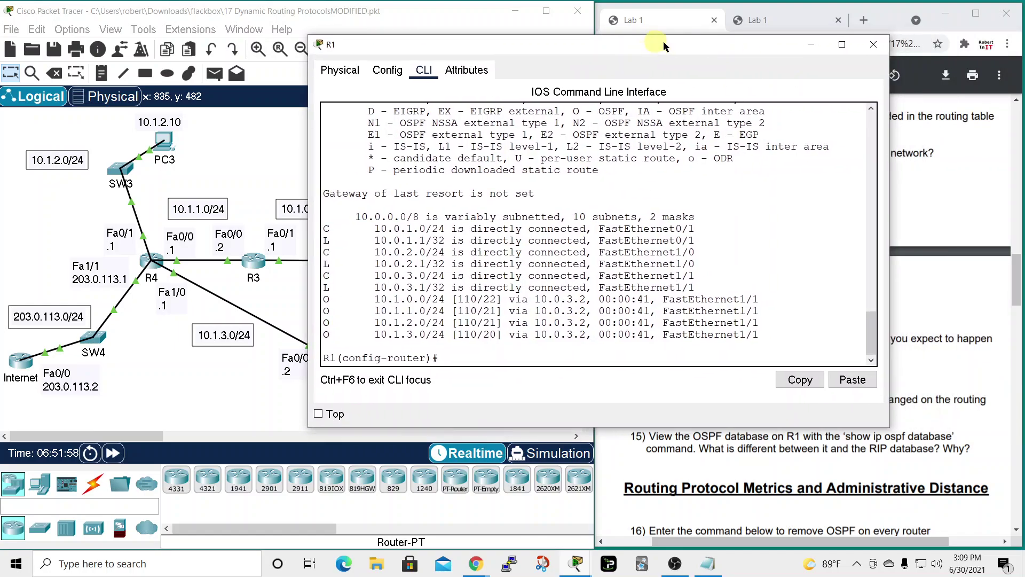
pyautogui.click(881, 41)
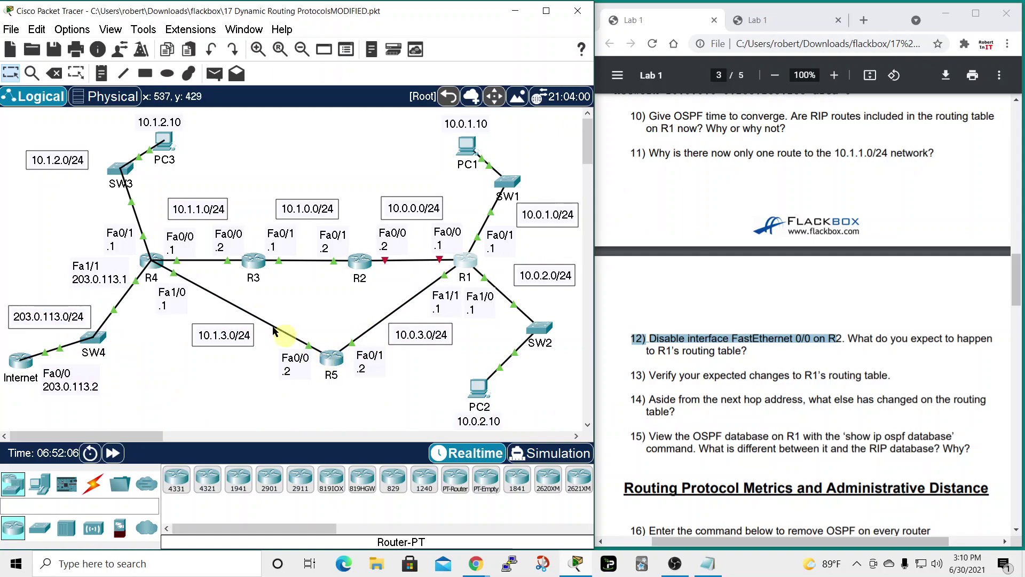
# - Highlight question 13 and then the start of question 14 on the lab sheet
pyautogui.moveTo(639, 375); pyautogui.dragTo(908, 375)
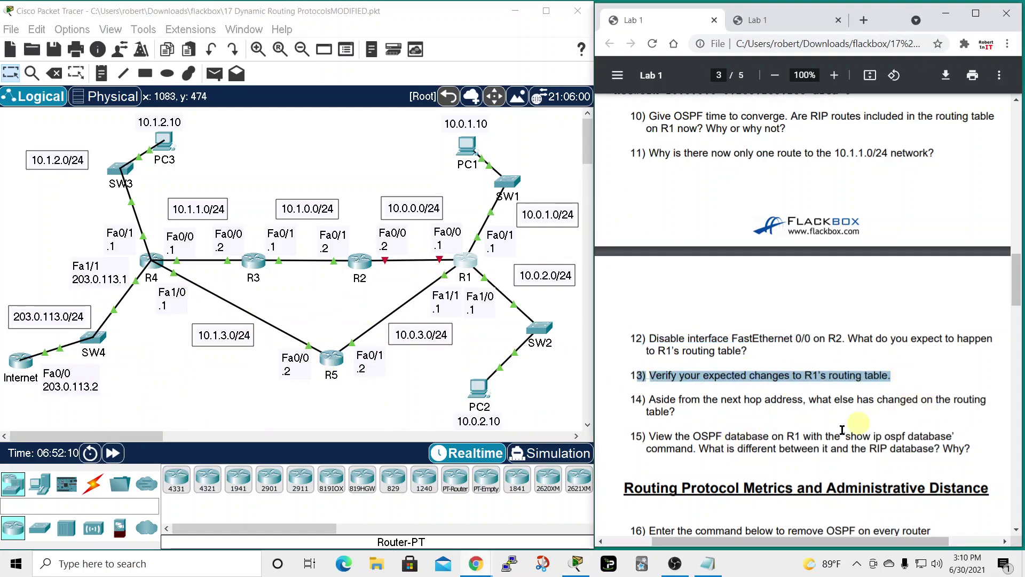
pyautogui.click(660, 399)
pyautogui.moveTo(643, 396); pyautogui.dragTo(863, 400)
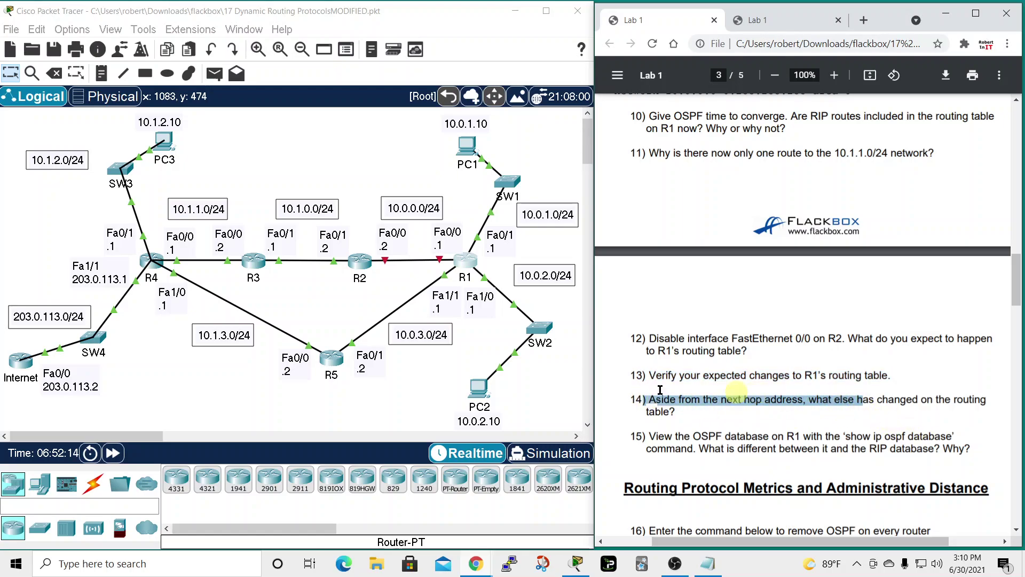
# - Reopen R1's command line, widen and reposition its window, and review the latest routing table output
pyautogui.click(466, 259)
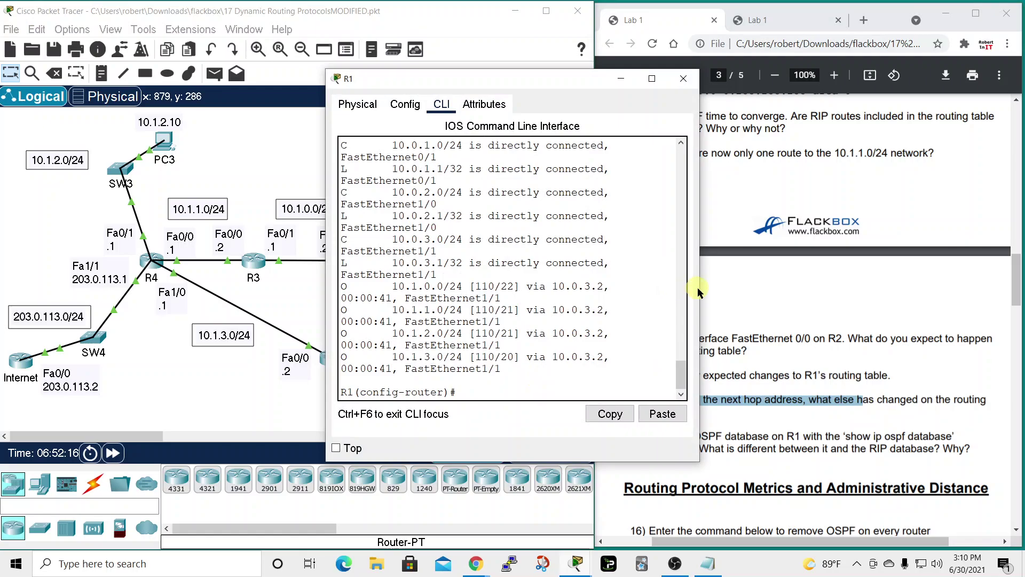
pyautogui.moveTo(698, 287); pyautogui.dragTo(888, 299)
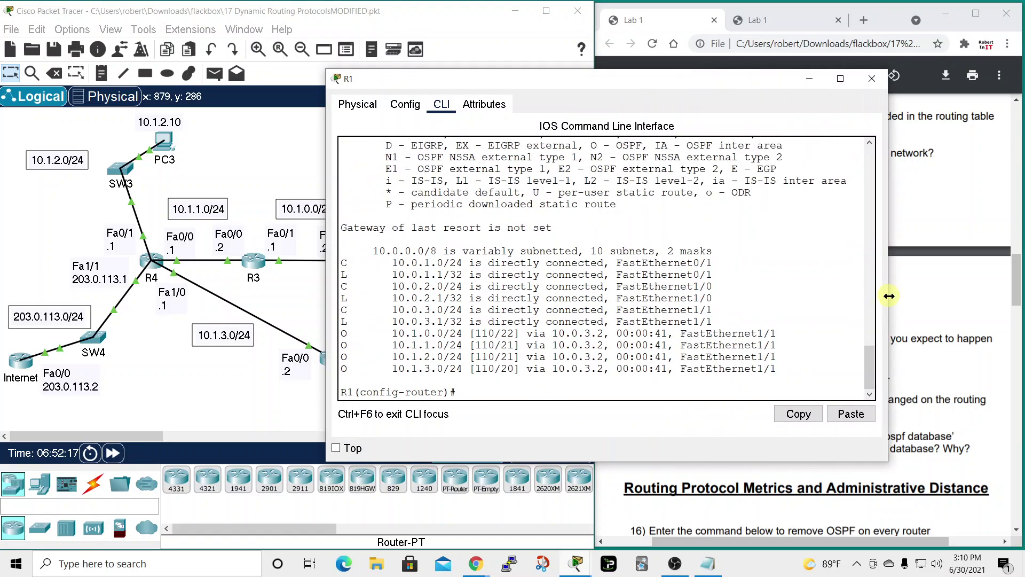
pyautogui.scroll(2, 669, 307)
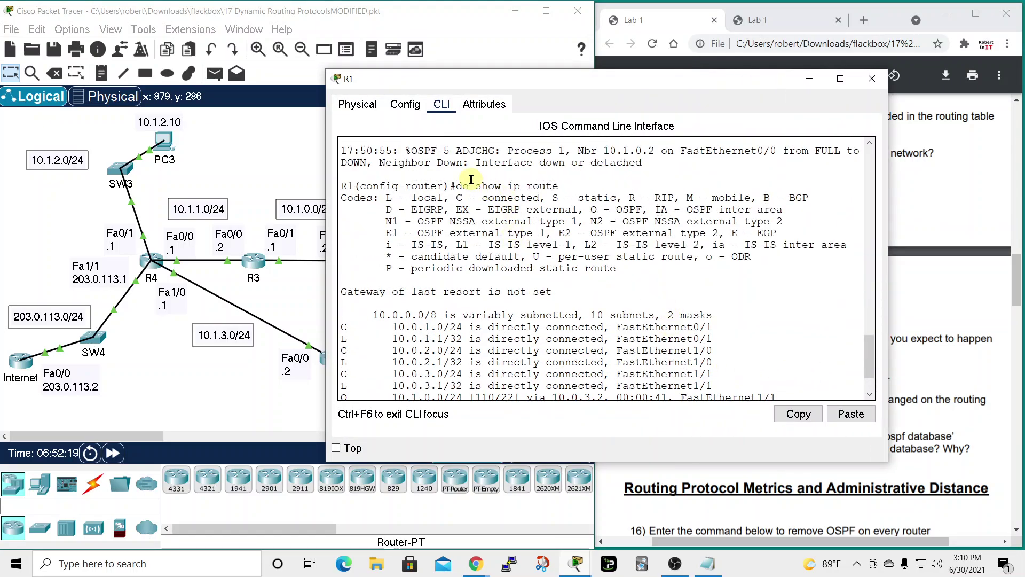
pyautogui.scroll(-2, 524, 238)
pyautogui.moveTo(675, 85); pyautogui.dragTo(602, 71)
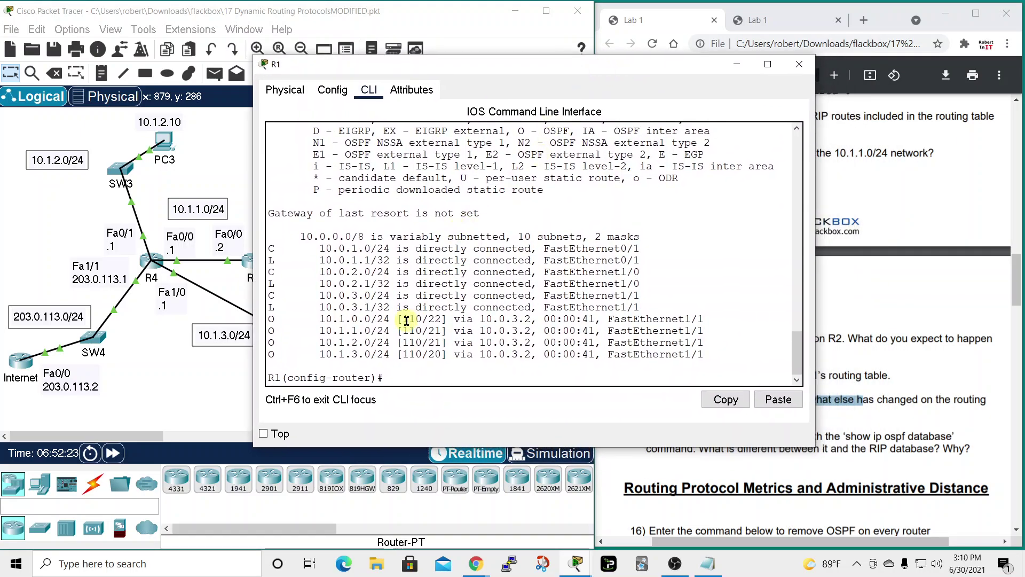
# - Compare the OSPF metrics in R1's earlier and latest routing tables, highlight the latest metric for 10.1.0.0/24, and close the window
pyautogui.scroll(2, 370, 333)
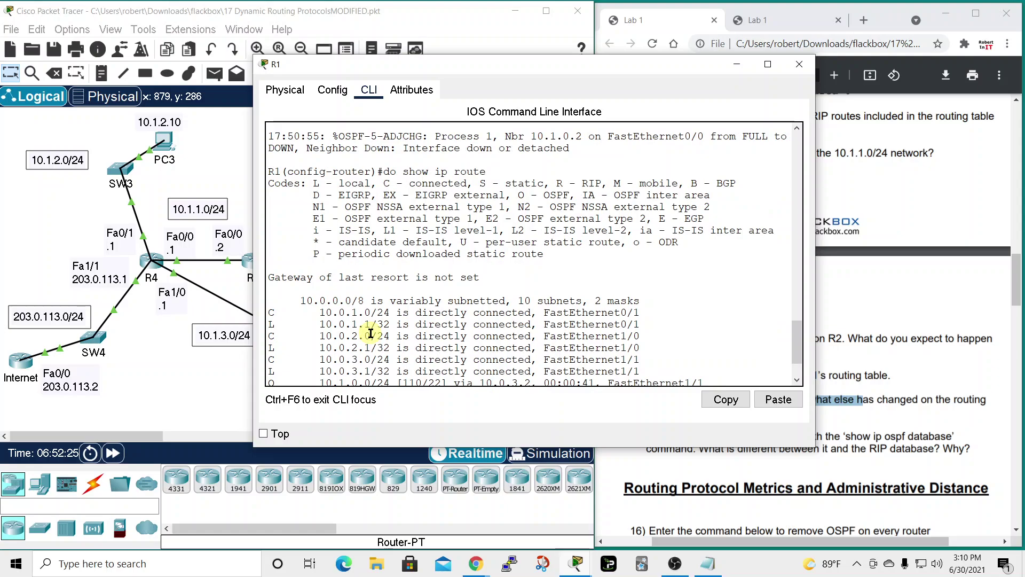
pyautogui.scroll(-2, 437, 340)
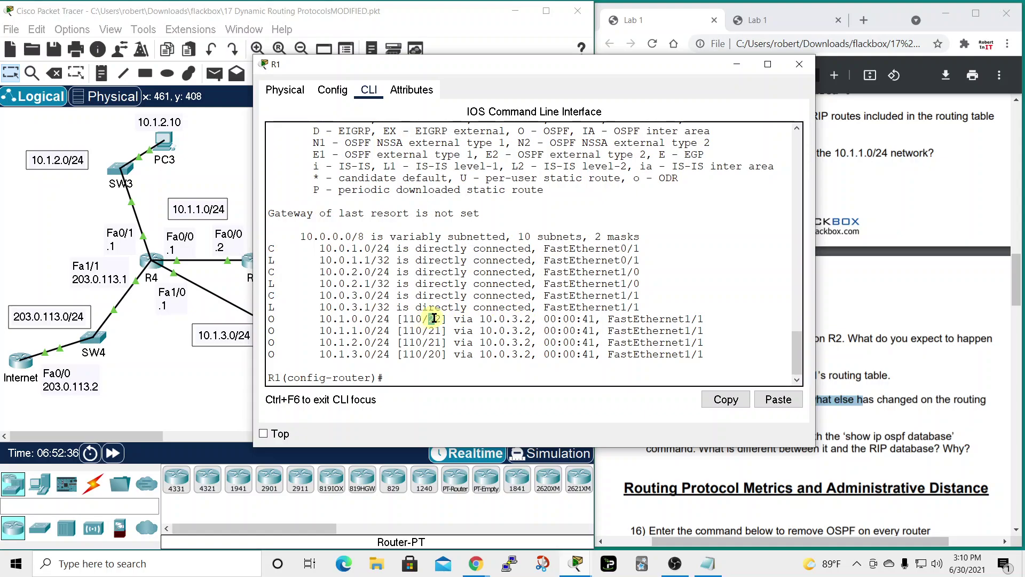
pyautogui.scroll(-12, 601, 257)
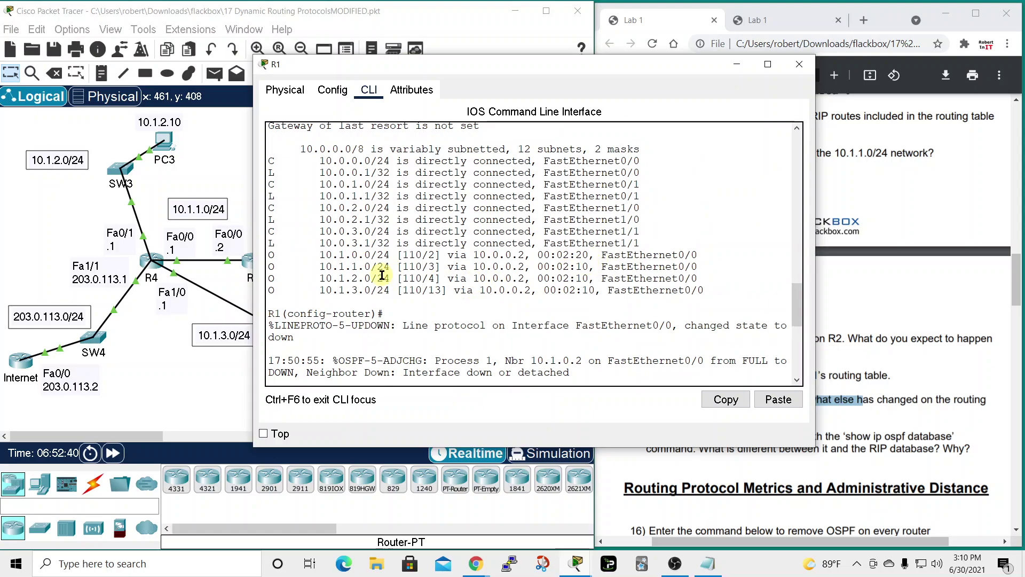
pyautogui.scroll(-5, 484, 276)
pyautogui.scroll(-4, 484, 276)
pyautogui.scroll(1, 484, 276)
pyautogui.scroll(-1, 484, 276)
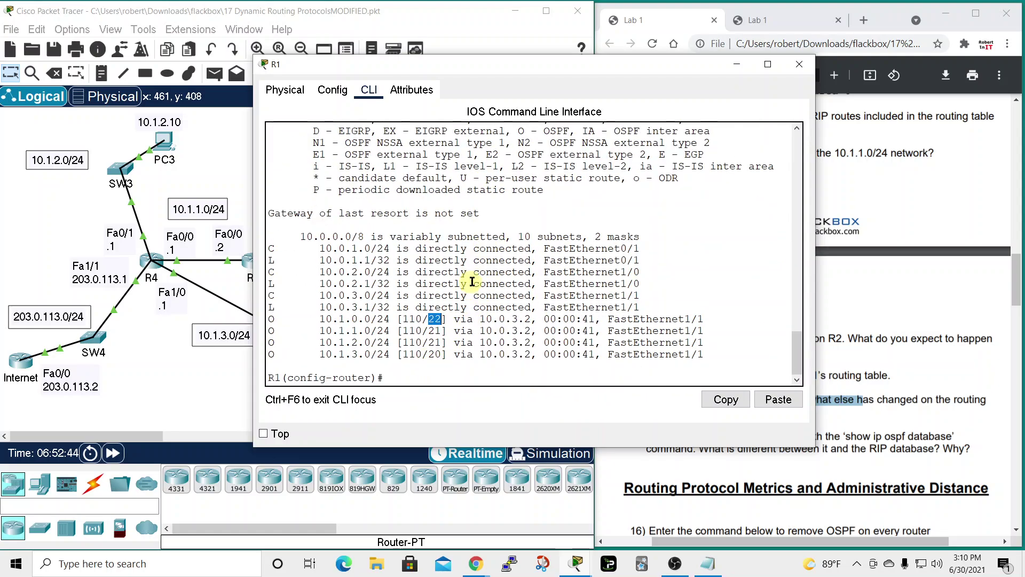
pyautogui.scroll(5, 473, 273)
pyautogui.scroll(-5, 477, 272)
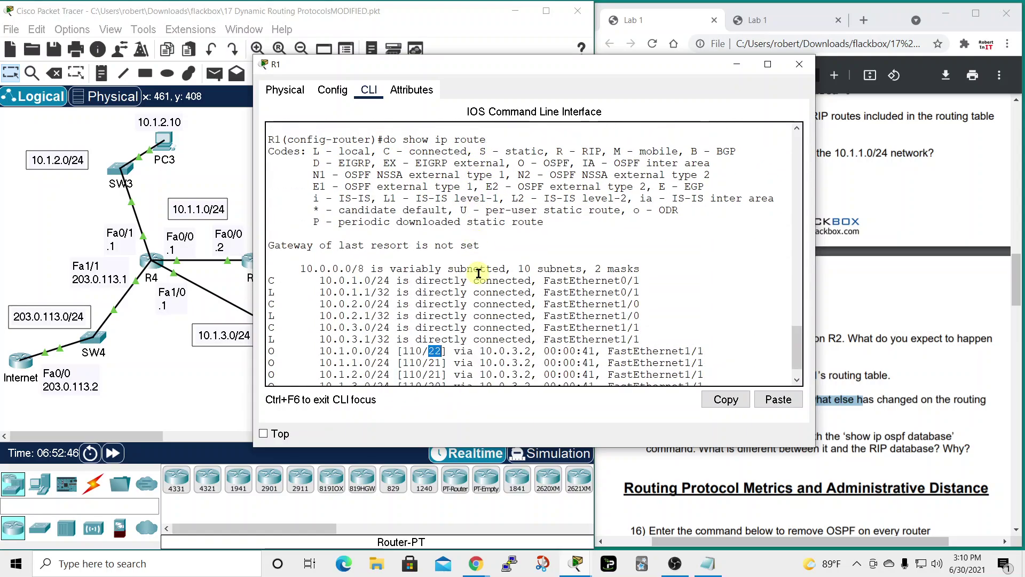
pyautogui.click(796, 70)
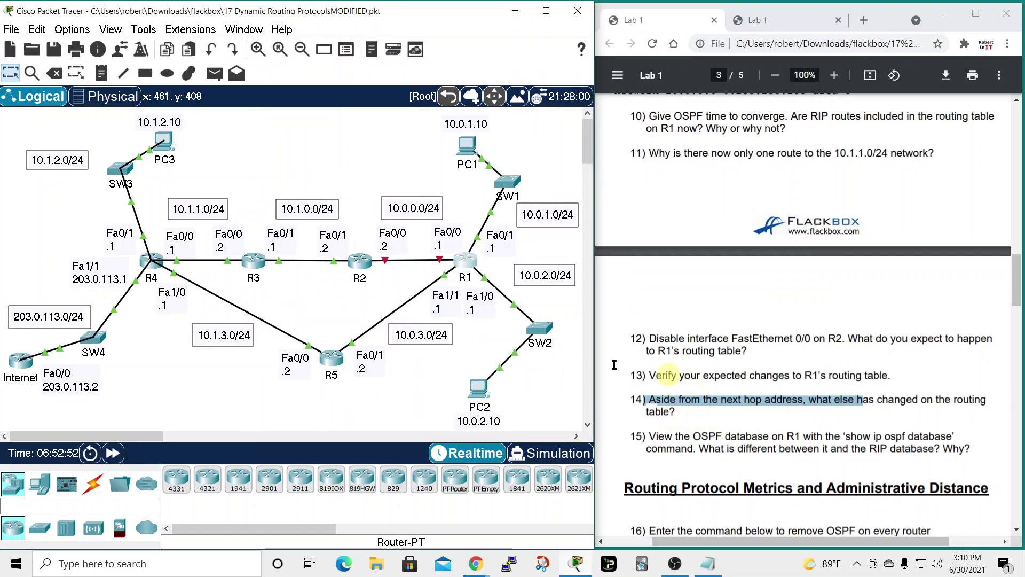
# - Reopen R1's command line, compare the earlier and latest OSPF route costs against the topology, and close the window
pyautogui.click(466, 264)
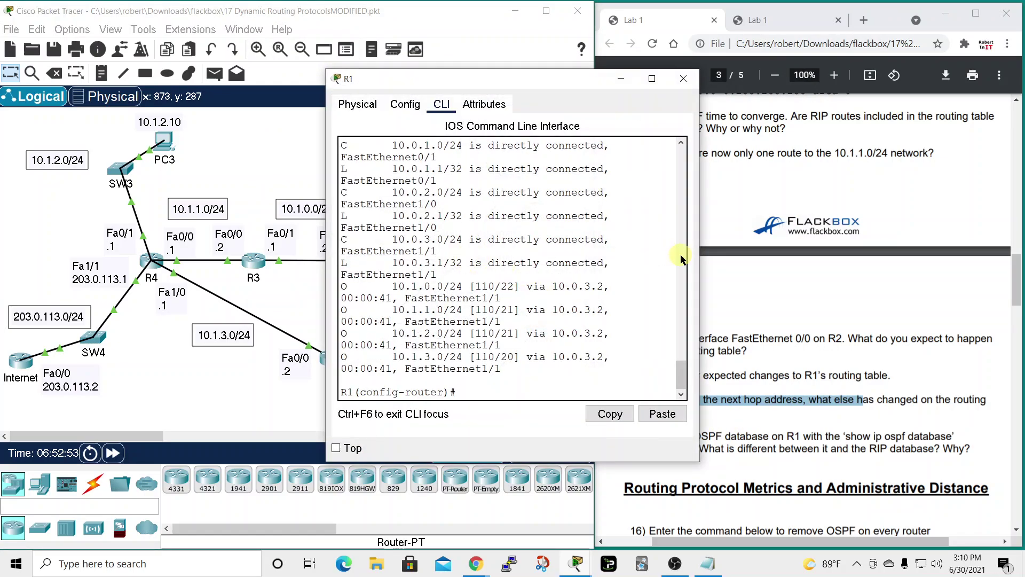
pyautogui.moveTo(701, 258); pyautogui.dragTo(890, 258)
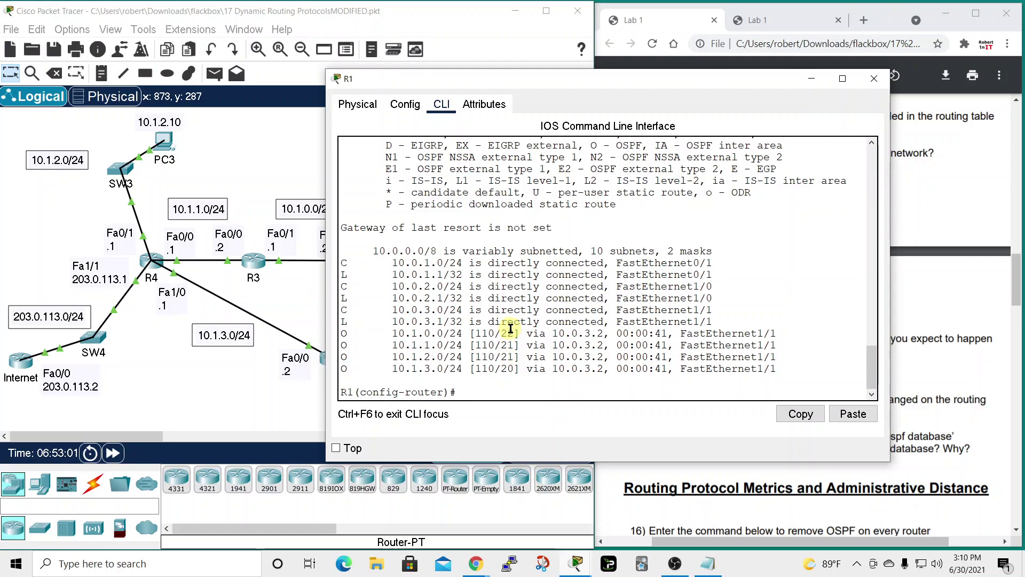
pyautogui.scroll(9, 529, 344)
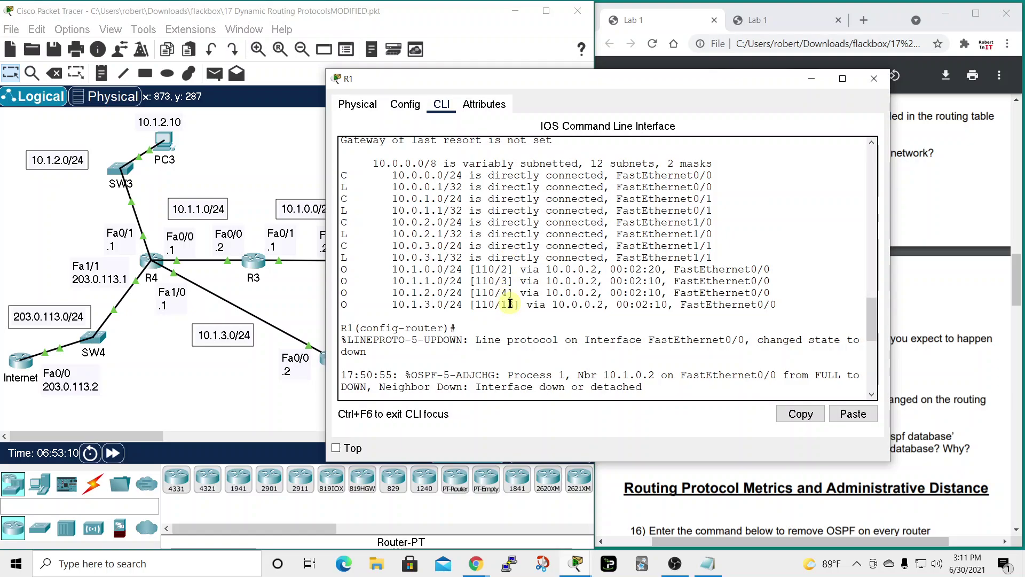
pyautogui.moveTo(555, 78); pyautogui.dragTo(742, 66)
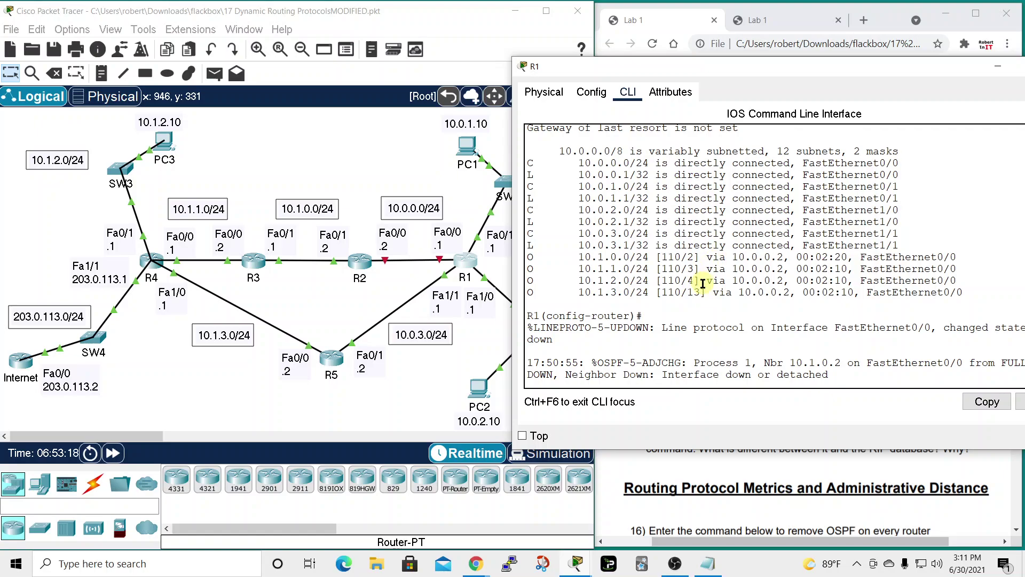
pyautogui.press('Up')
pyautogui.press('Return')
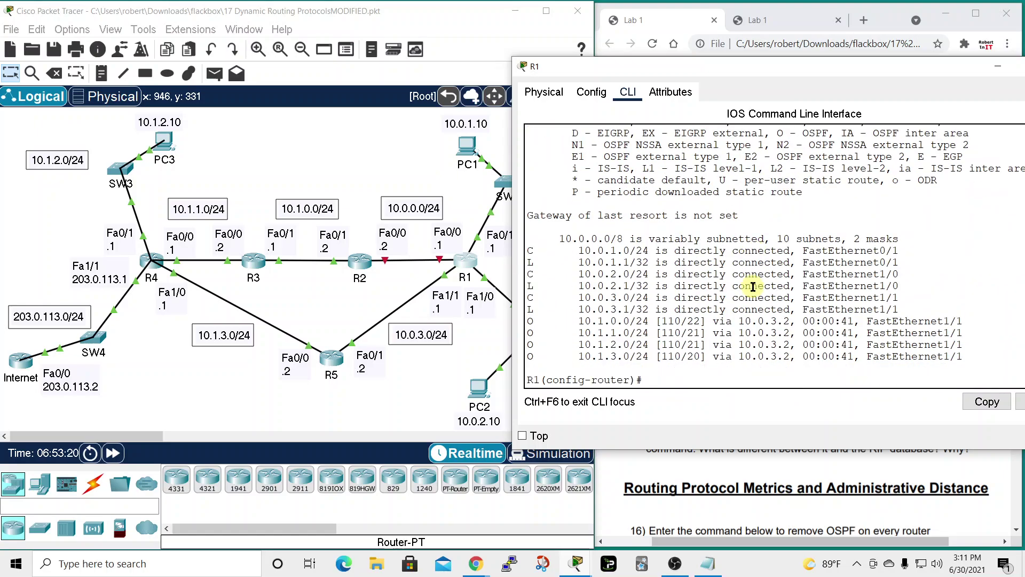
pyautogui.moveTo(873, 67); pyautogui.dragTo(600, 61)
pyautogui.click(788, 62)
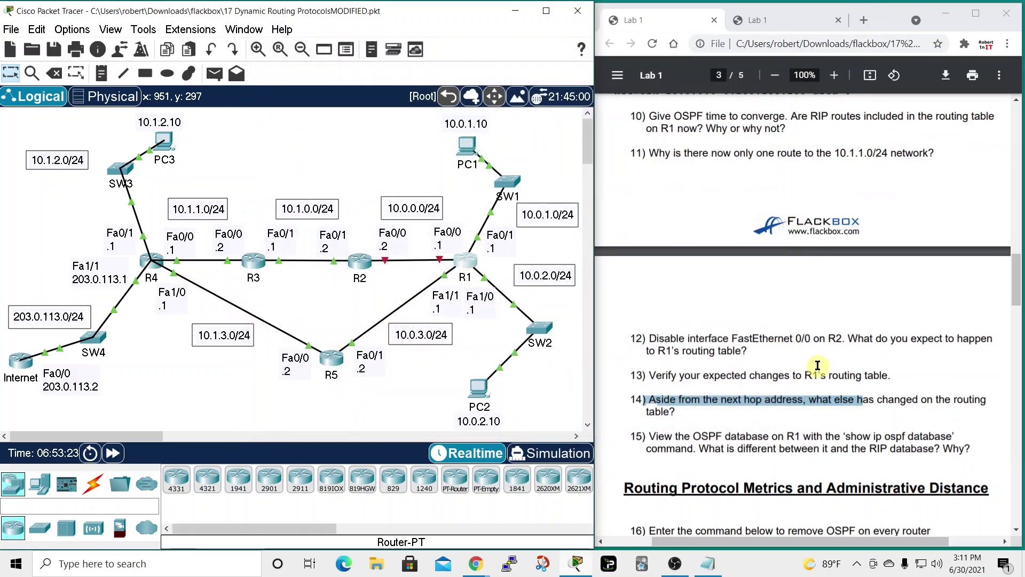
# - Highlight question 15 on the lab sheet and display R1's OSPF database with 'do show ip ospf database' in a widened window
pyautogui.scroll(-3, 818, 367)
pyautogui.moveTo(651, 303); pyautogui.dragTo(802, 302)
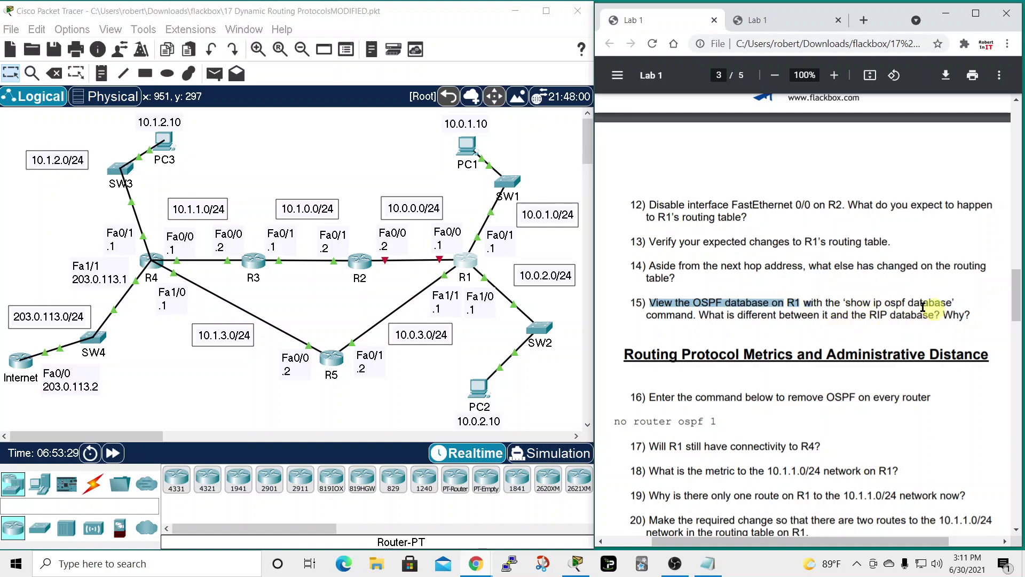
pyautogui.click(465, 260)
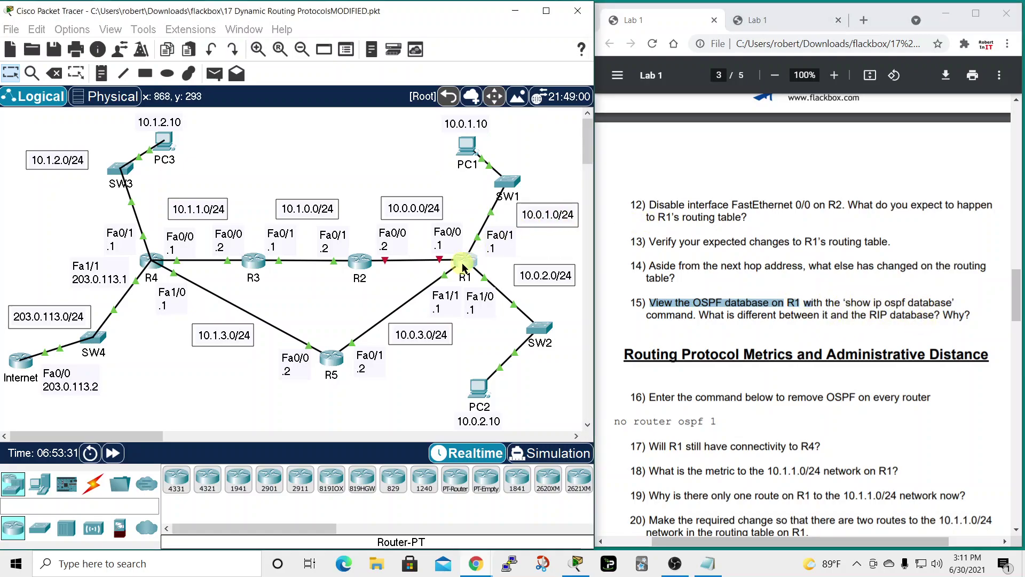
pyautogui.moveTo(559, 89); pyautogui.dragTo(445, 68)
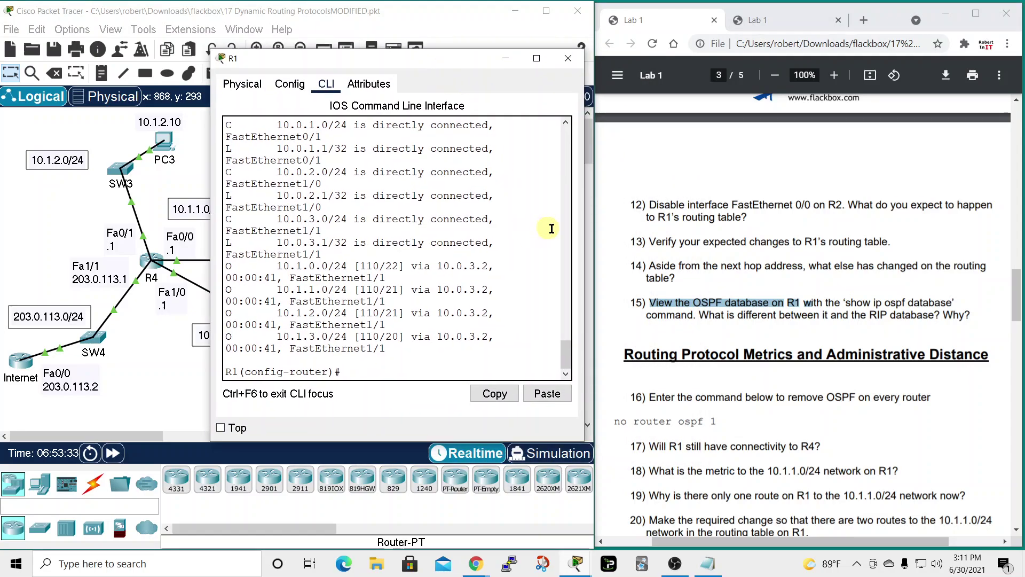
pyautogui.moveTo(584, 232); pyautogui.dragTo(631, 233)
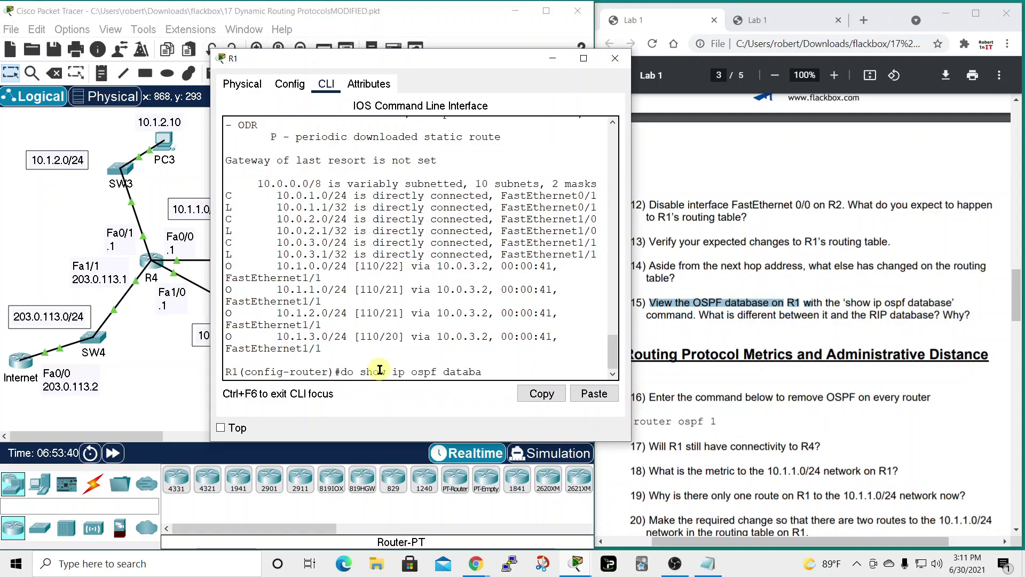
pyautogui.write('ase')
pyautogui.press('Return')
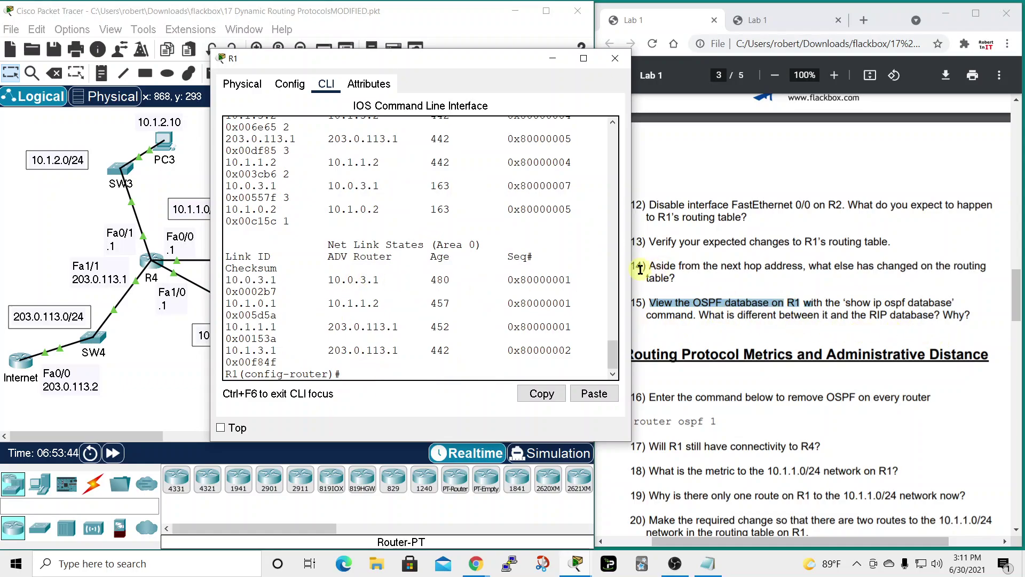
pyautogui.moveTo(635, 276); pyautogui.dragTo(798, 276)
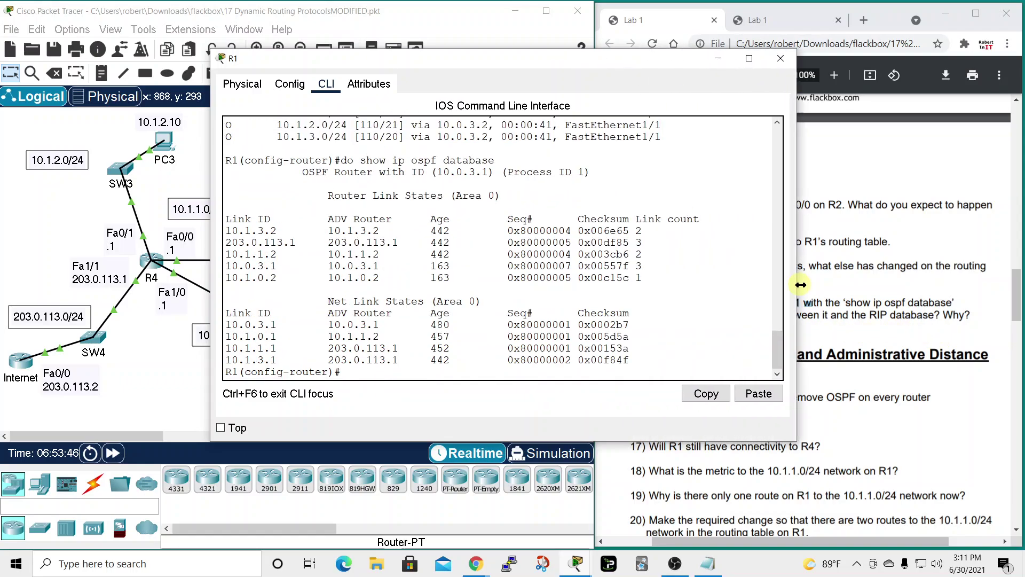
# - Look back through R1's command-line history to the earlier RIP database output, compare it with the topology, and close the window
pyautogui.scroll(10, 554, 284)
pyautogui.scroll(-15, 554, 285)
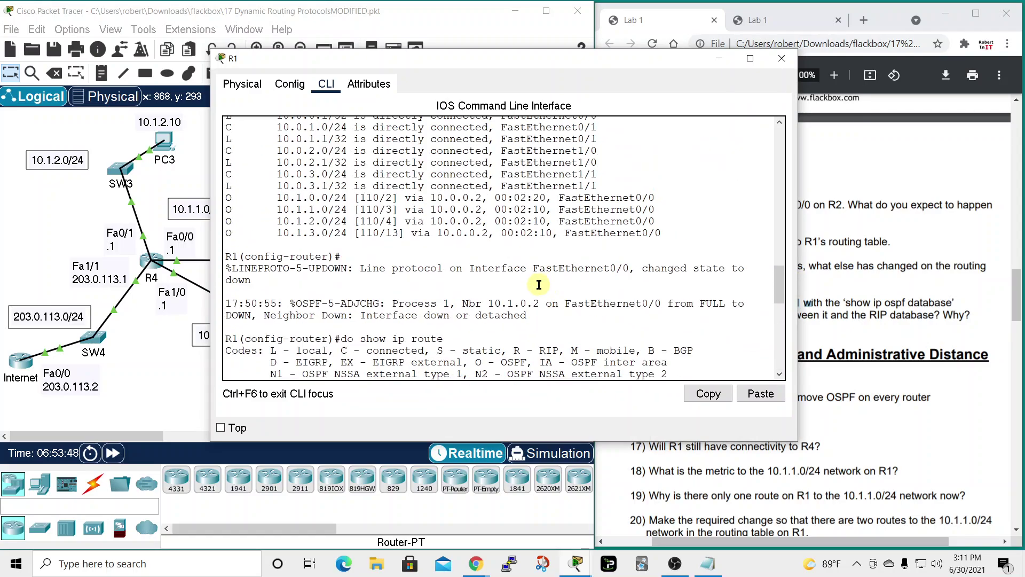
pyautogui.scroll(6, 546, 306)
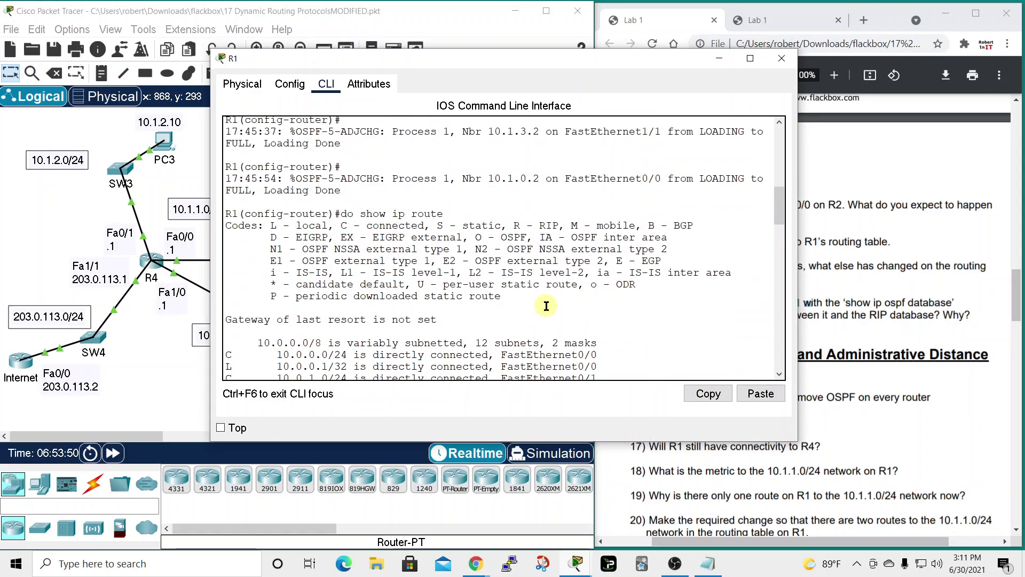
pyautogui.scroll(5, 546, 306)
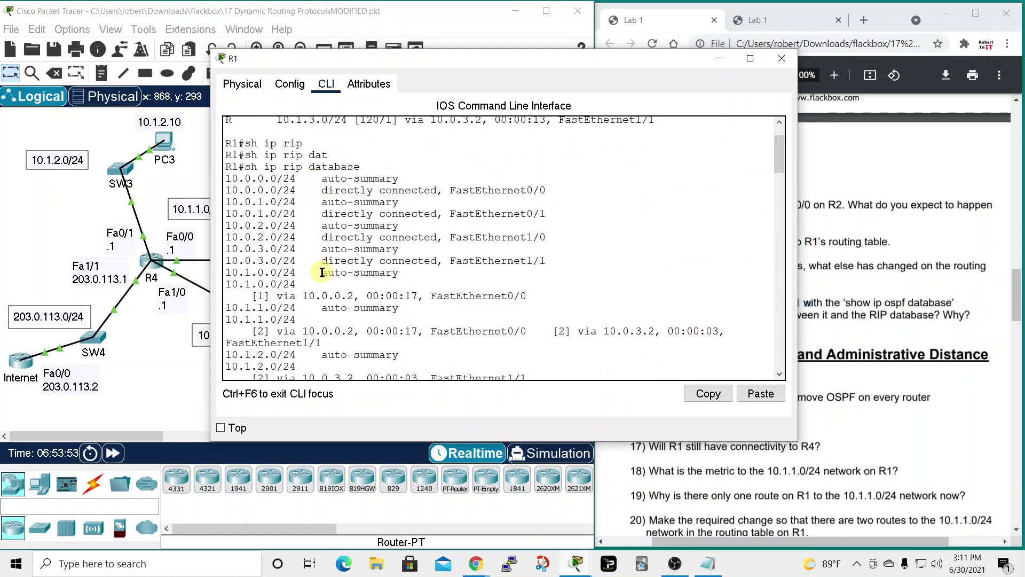
pyautogui.scroll(-1, 322, 271)
pyautogui.scroll(-4, 300, 257)
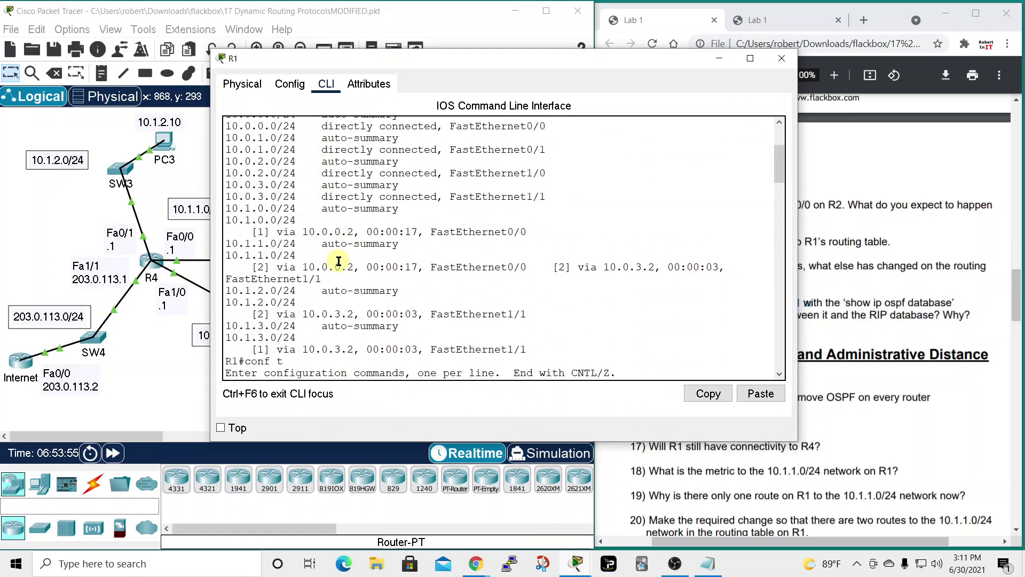
pyautogui.moveTo(627, 68); pyautogui.dragTo(910, 126)
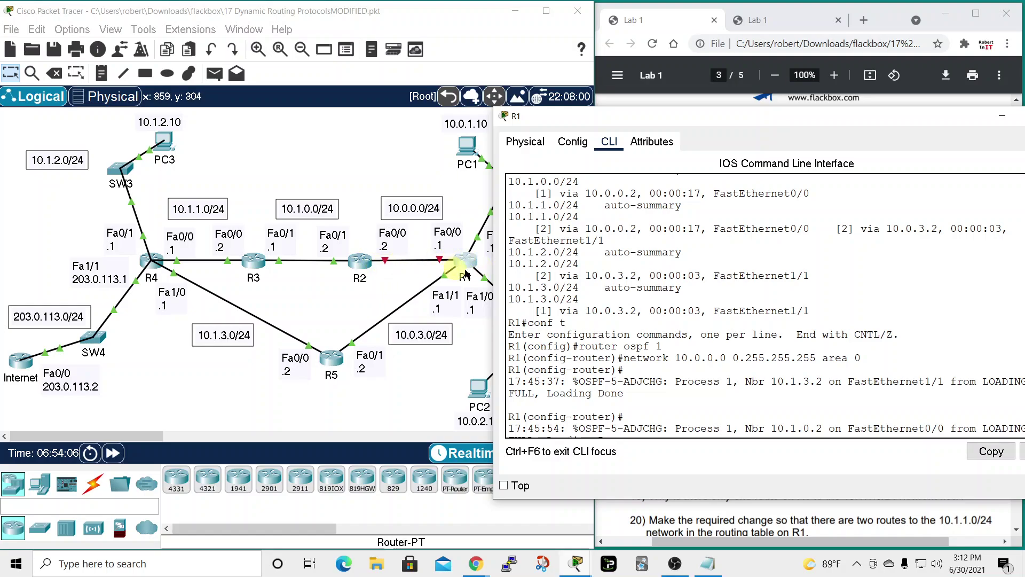
pyautogui.moveTo(781, 127); pyautogui.dragTo(572, 107)
pyautogui.click(868, 111)
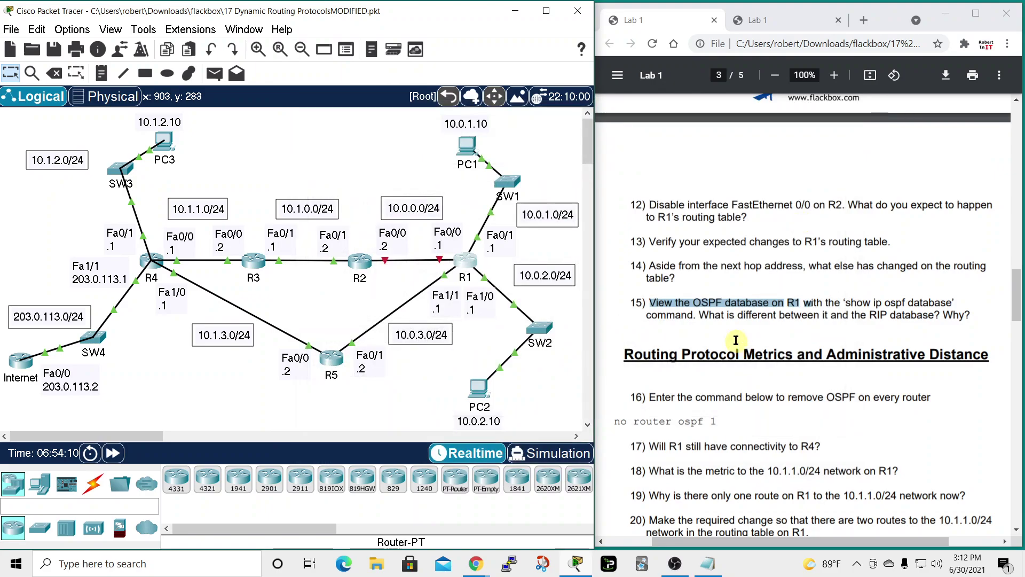
# - Reopen R1's command line in a widened window, rerun 'do show ip ospf database', review the link states, and close the window
pyautogui.click(474, 261)
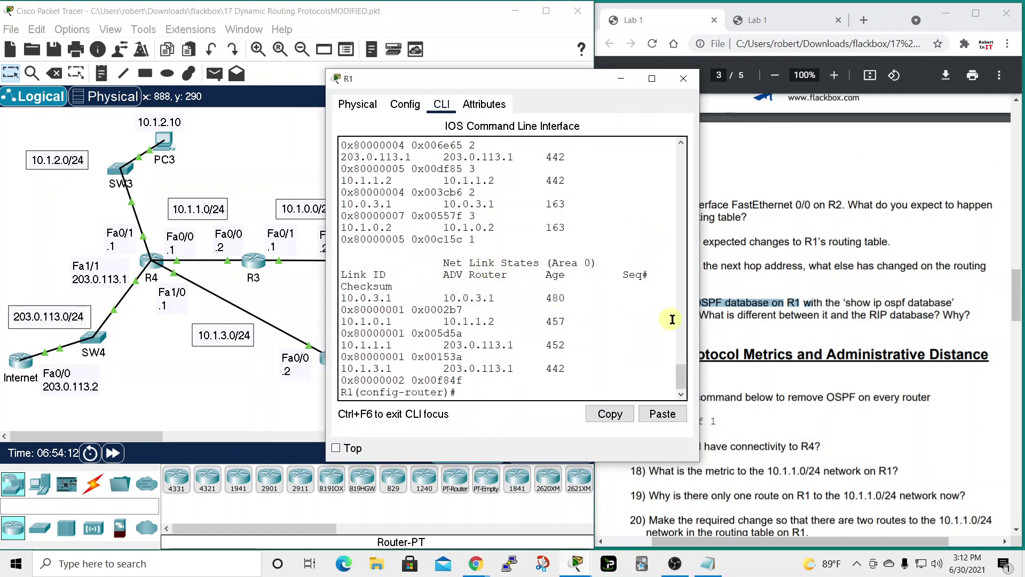
pyautogui.moveTo(701, 310); pyautogui.dragTo(841, 312)
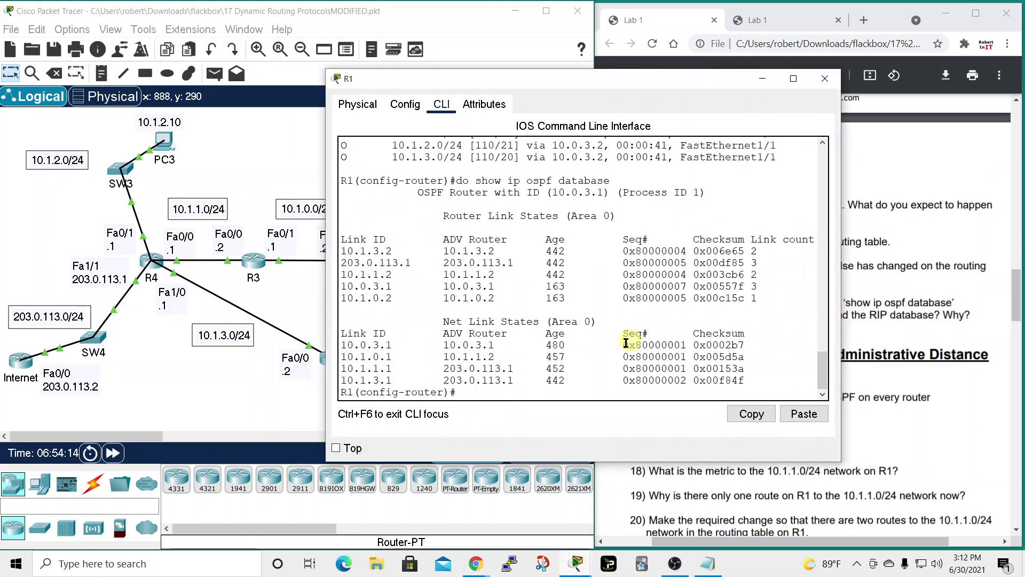
pyautogui.moveTo(587, 92); pyautogui.dragTo(685, 74)
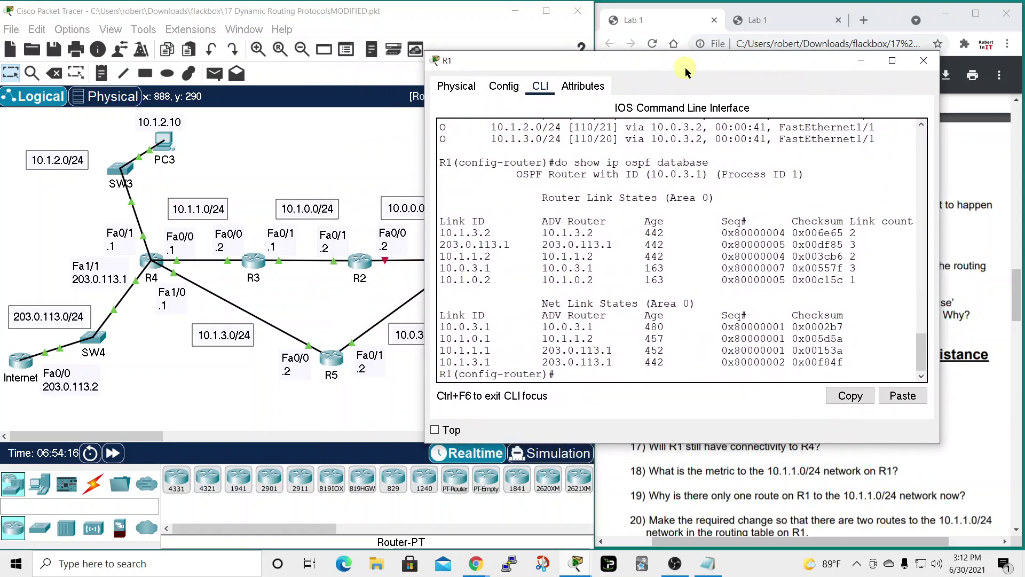
pyautogui.press('Up')
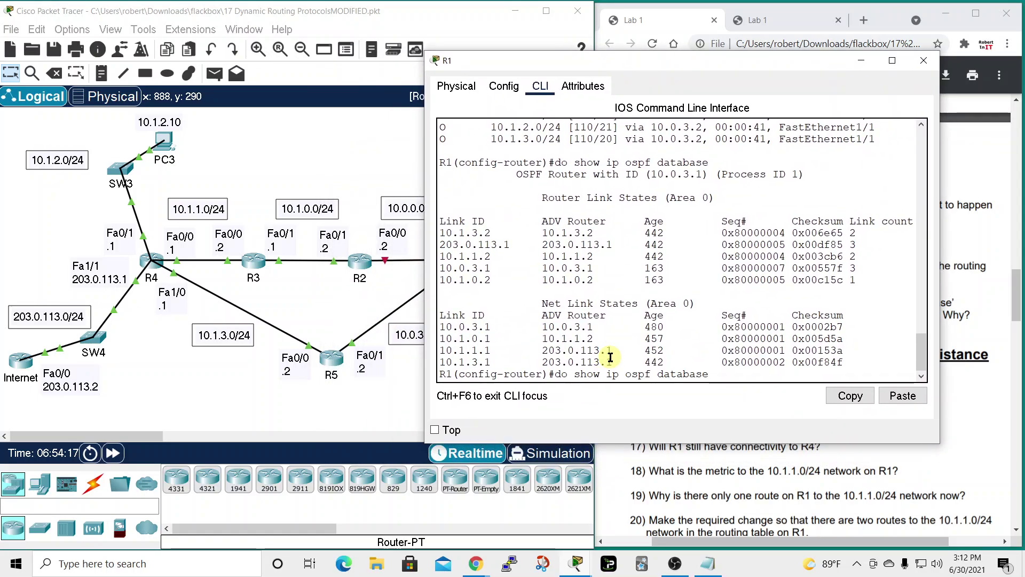
pyautogui.press('Return')
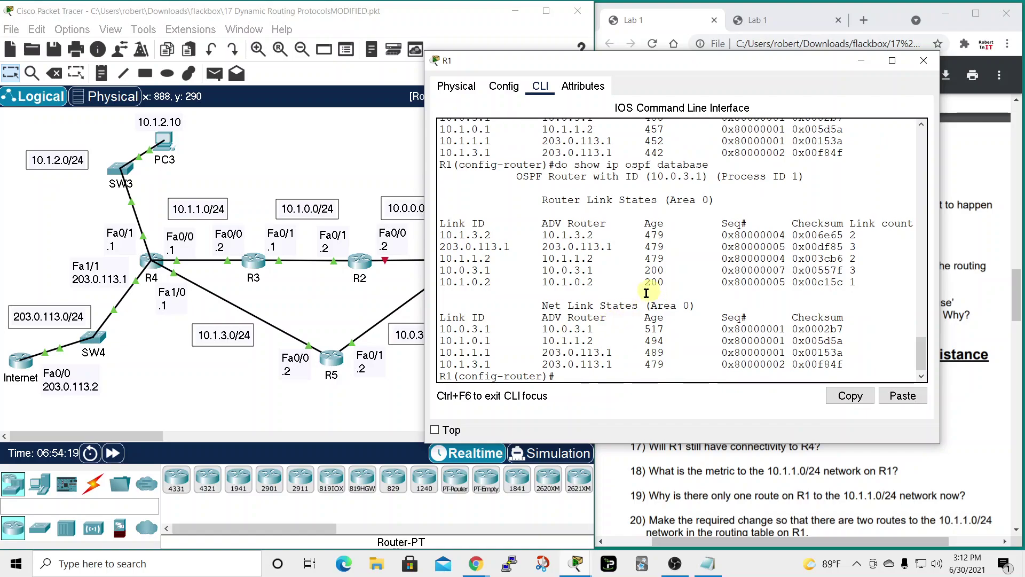
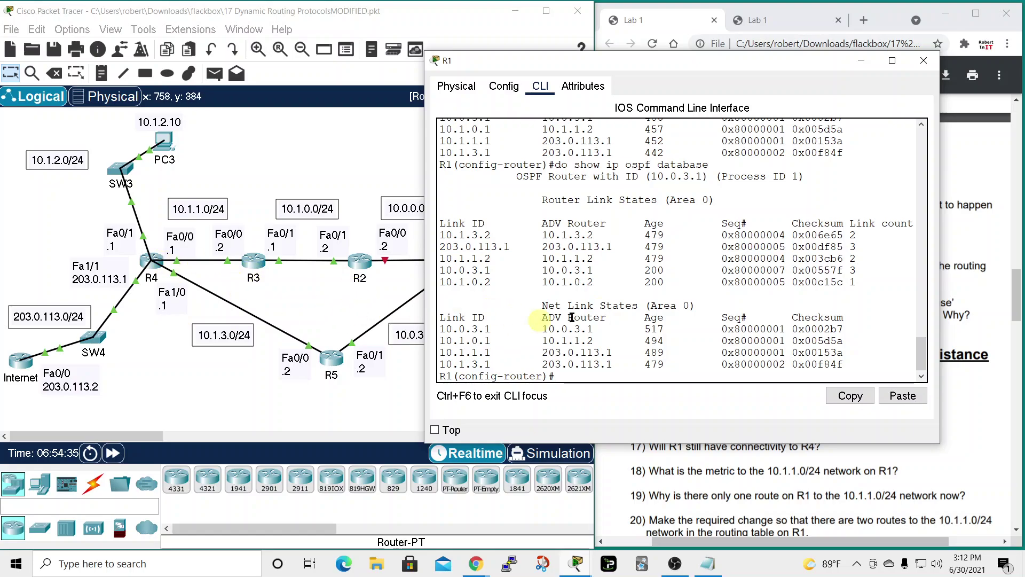
pyautogui.click(924, 60)
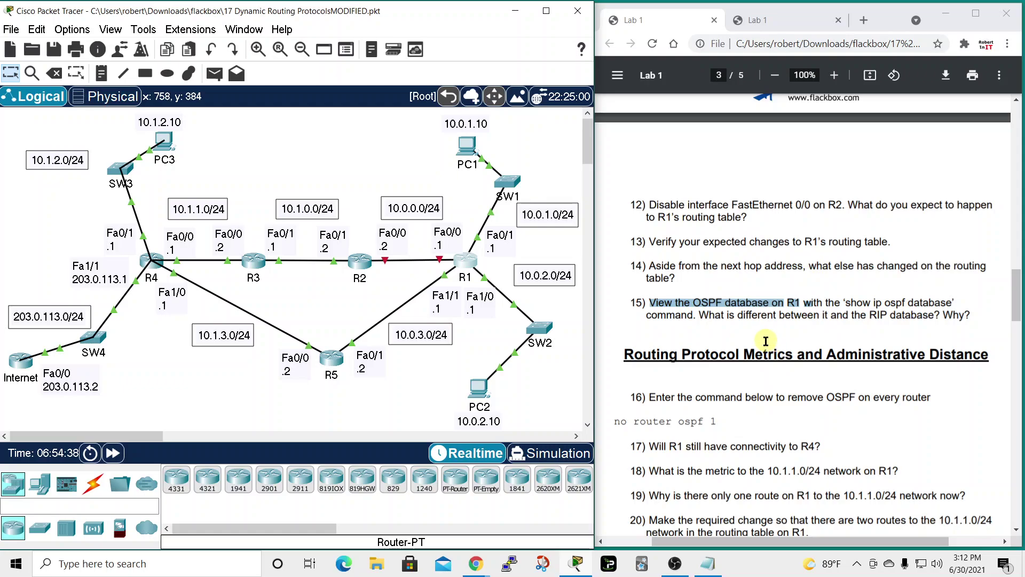
# - Find question 16 on the lab sheet, replace the Notepad text with 'no router ospf 1', copy it, and minimize Notepad
pyautogui.scroll(-3, 747, 325)
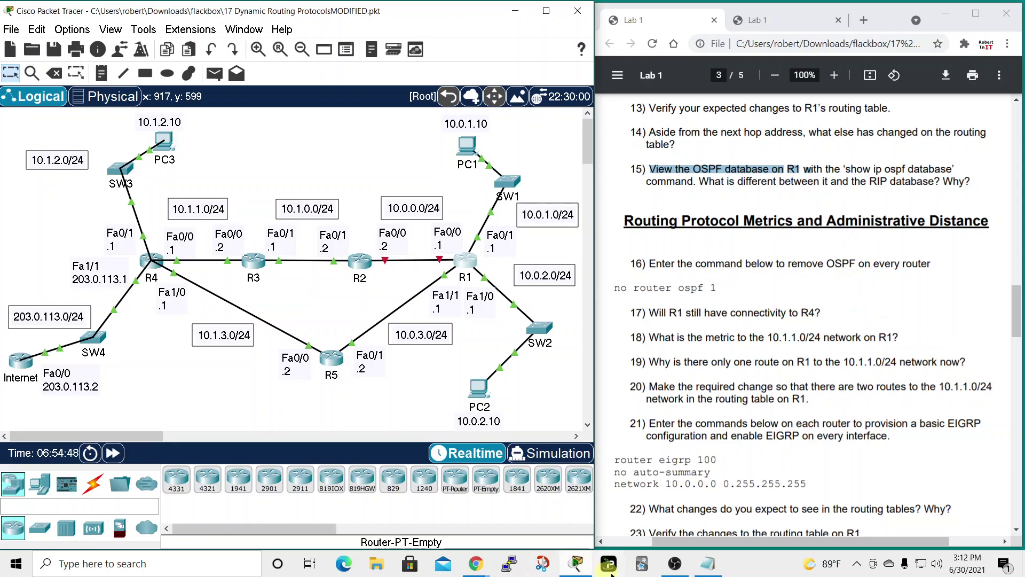
pyautogui.click(708, 563)
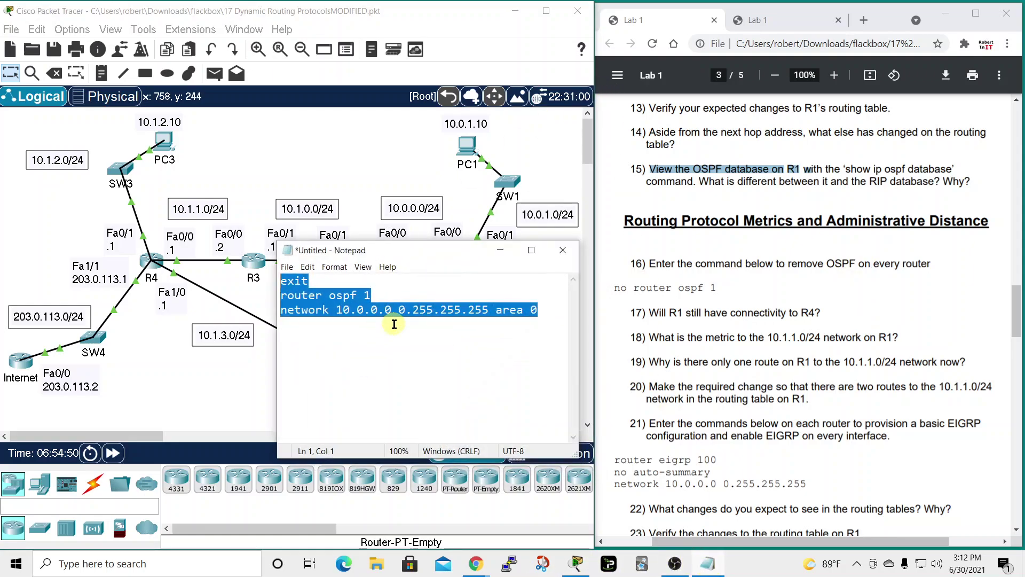
pyautogui.write('no router ospf 1')
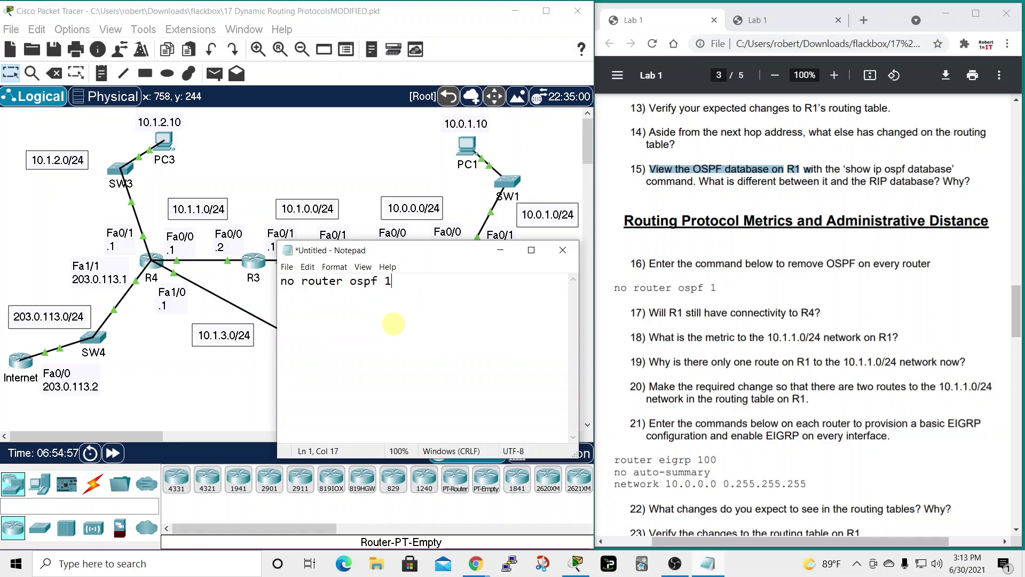
pyautogui.hotkey('shift', 'Home')
pyautogui.hotkey('ctrl', 'c')
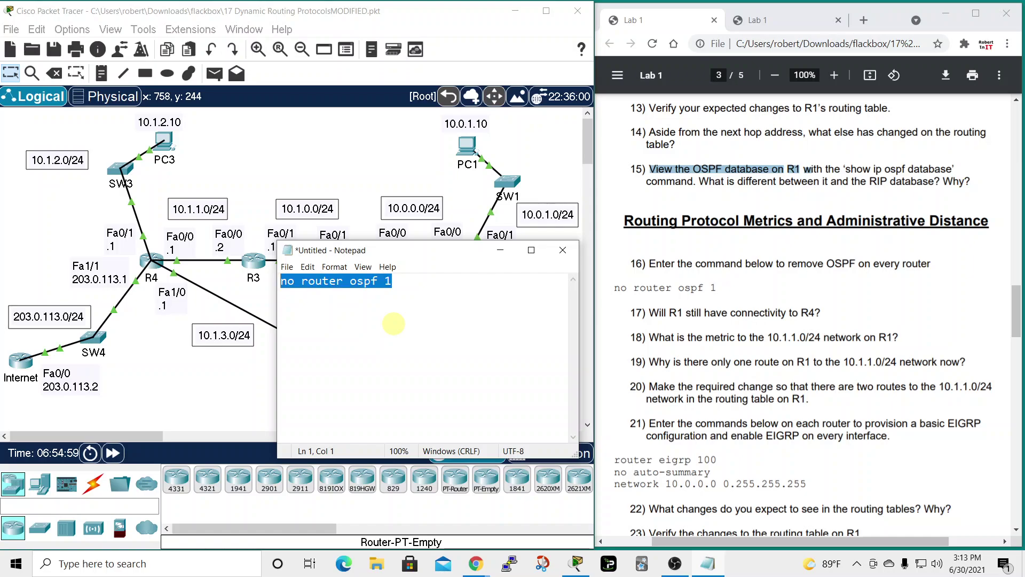
pyautogui.click(505, 251)
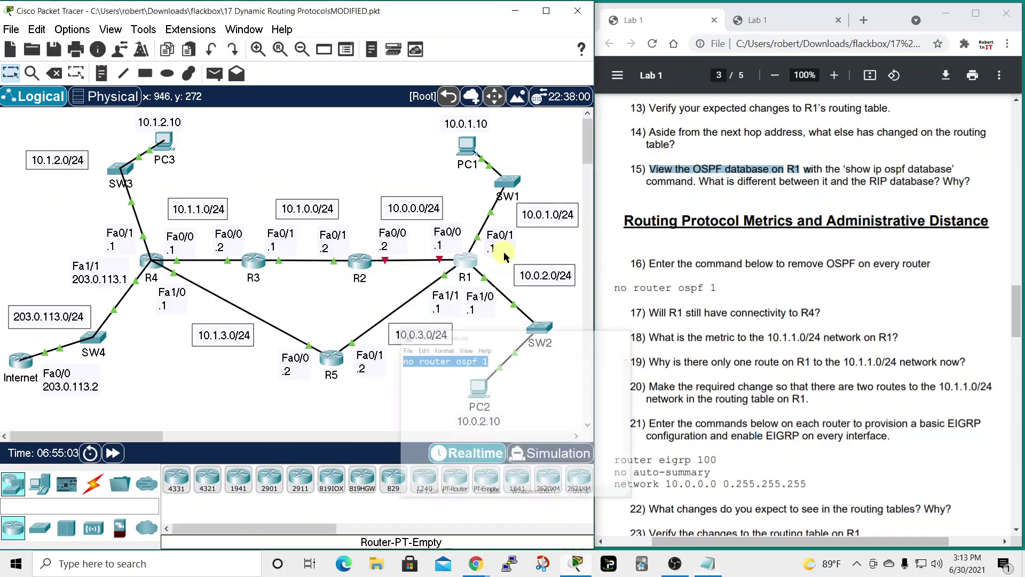
# - Return R1 to global configuration mode with 'end' and 'conf t', run the copied 'no router ospf 1', and close its window
pyautogui.click(466, 260)
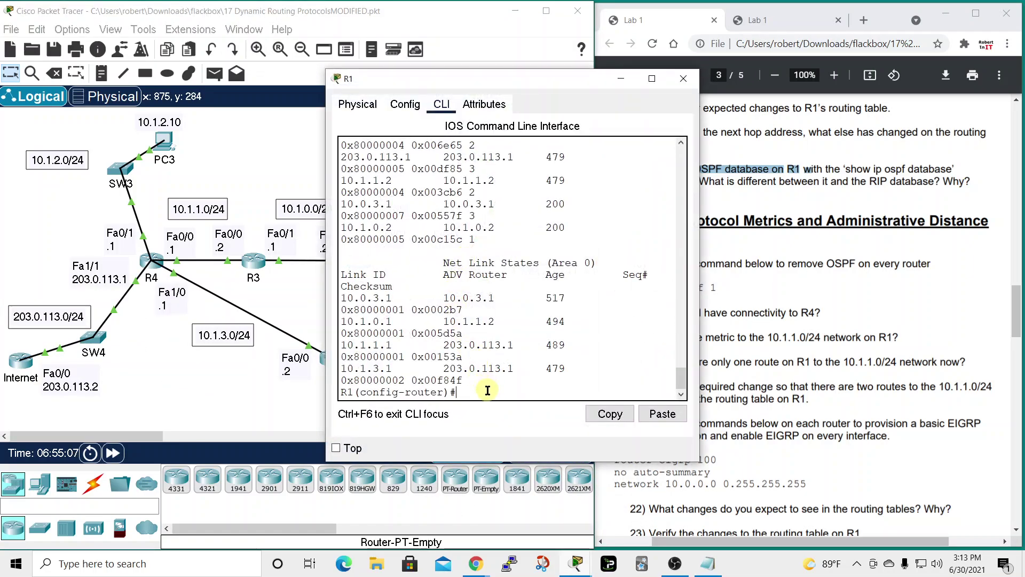
pyautogui.write('end')
pyautogui.press('Return')
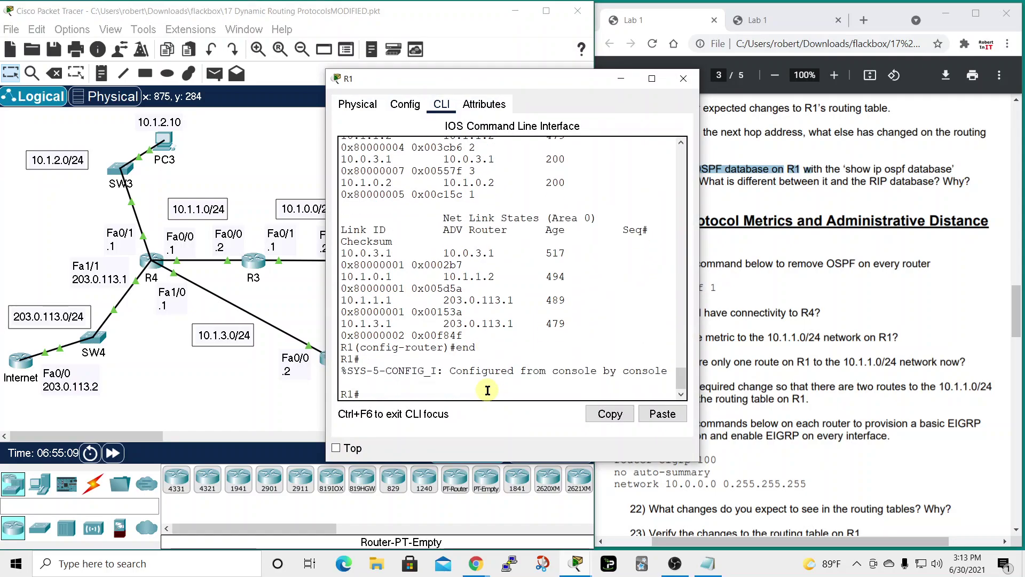
pyautogui.write('conf t')
pyautogui.press('Return')
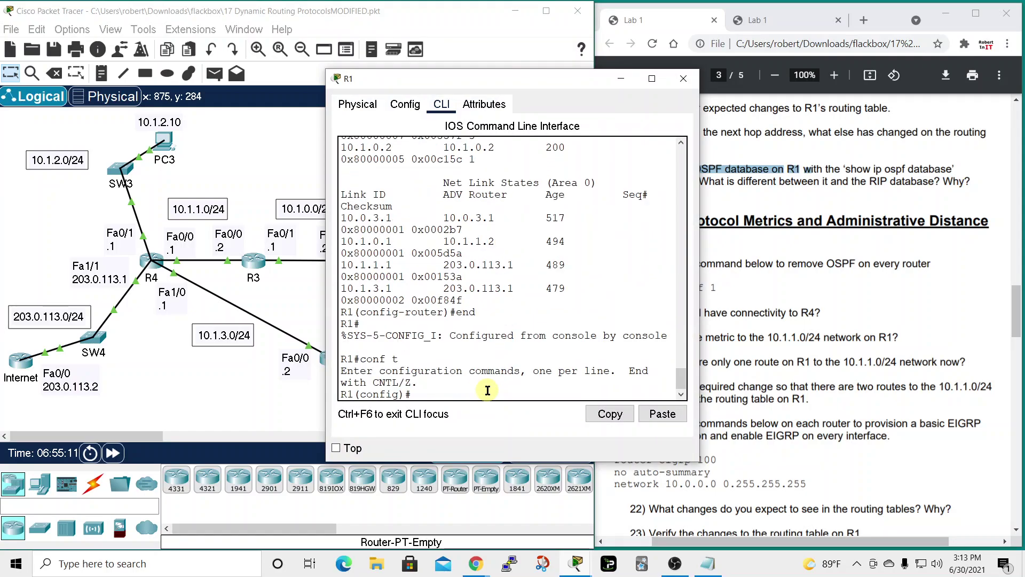
pyautogui.rightClick(487, 391)
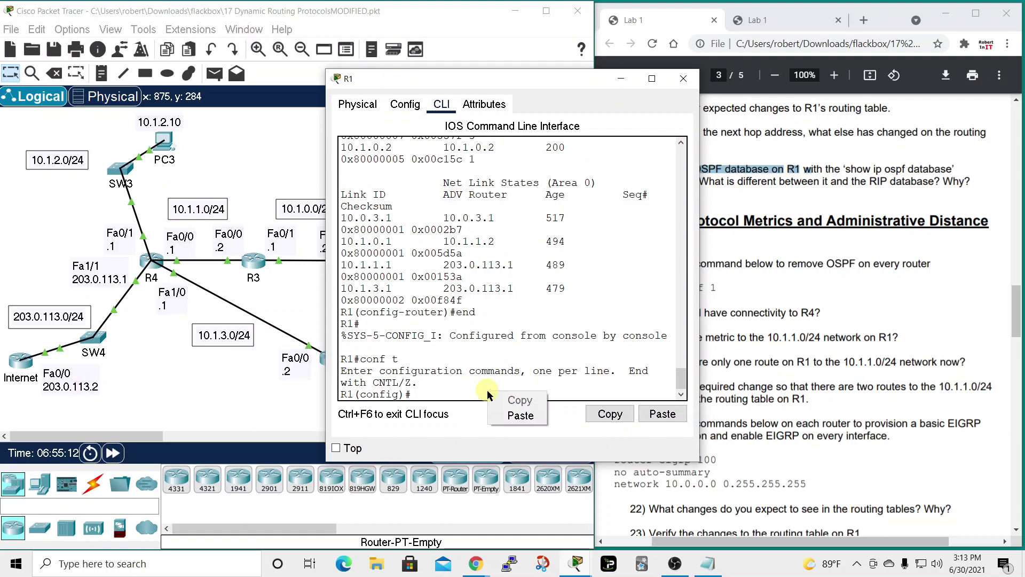
pyautogui.click(508, 415)
pyautogui.press('Return')
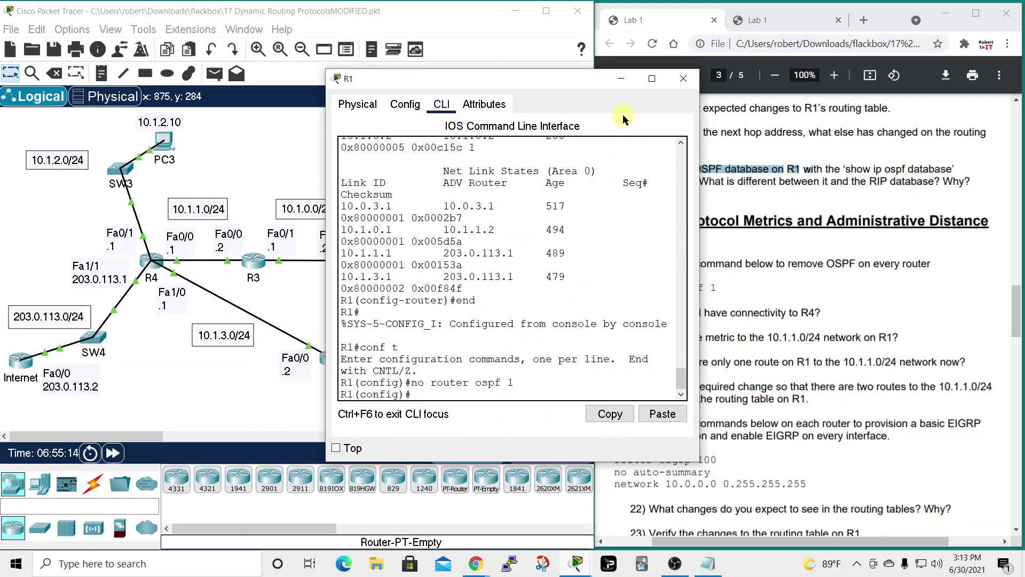
pyautogui.click(683, 78)
# - Open R2's command line, add an 'exit' line above 'no router ospf 1' in Notepad, copy both lines, and minimize Notepad
pyautogui.click(360, 266)
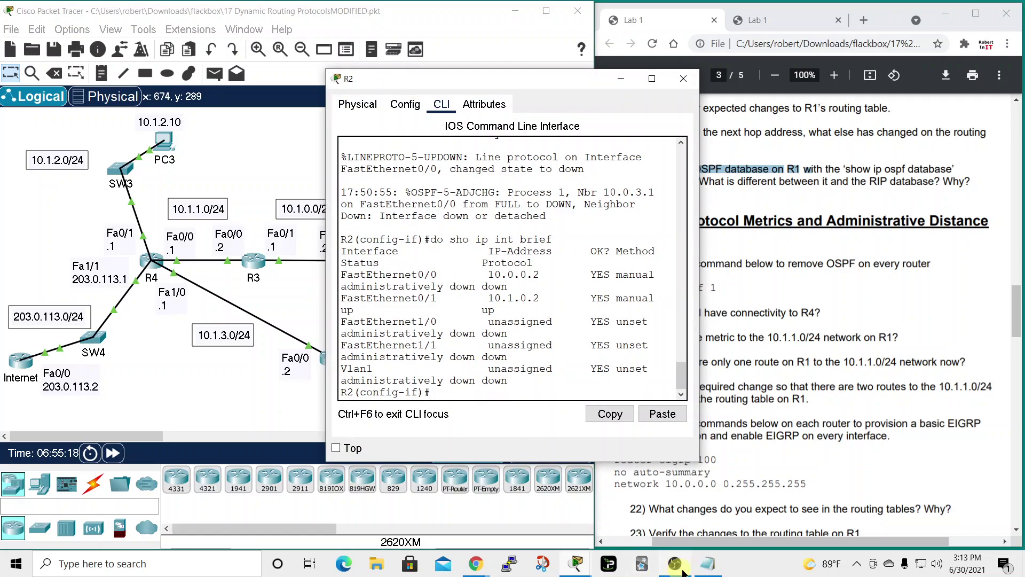
pyautogui.click(708, 563)
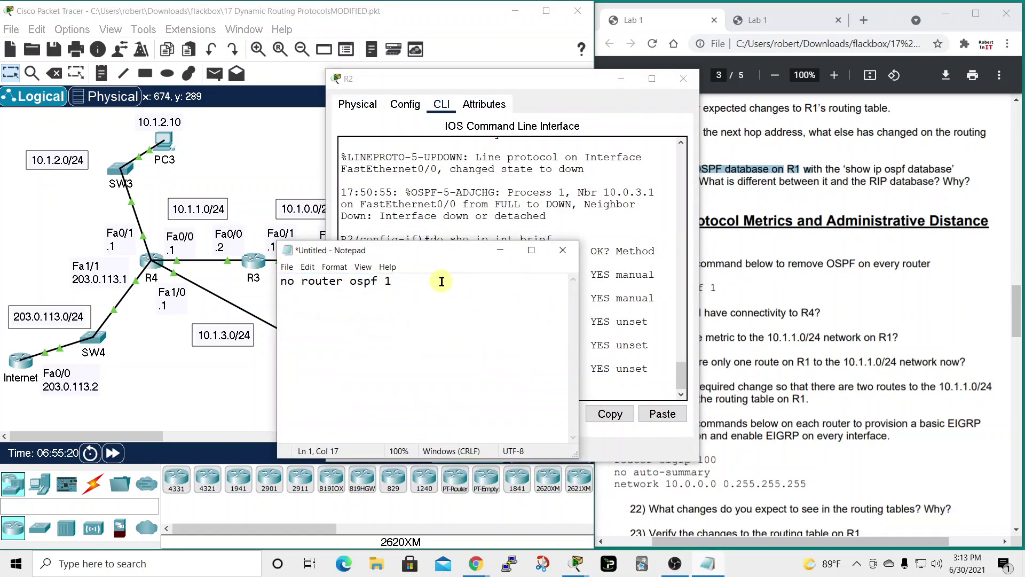
pyautogui.press('Return')
pyautogui.press('Up')
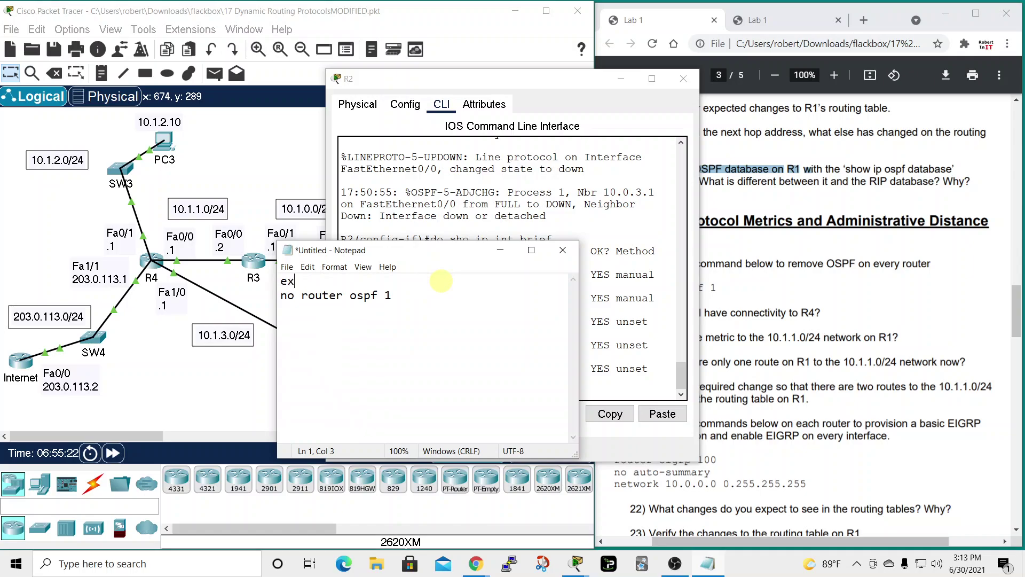
pyautogui.write('exit')
pyautogui.moveTo(423, 294); pyautogui.dragTo(255, 279)
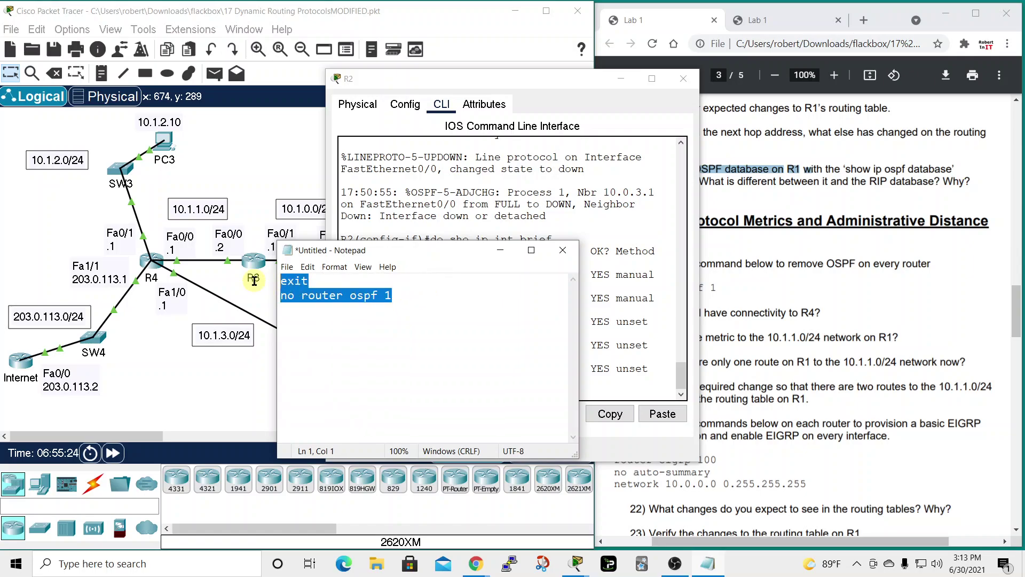
pyautogui.rightClick(300, 297)
pyautogui.click(323, 332)
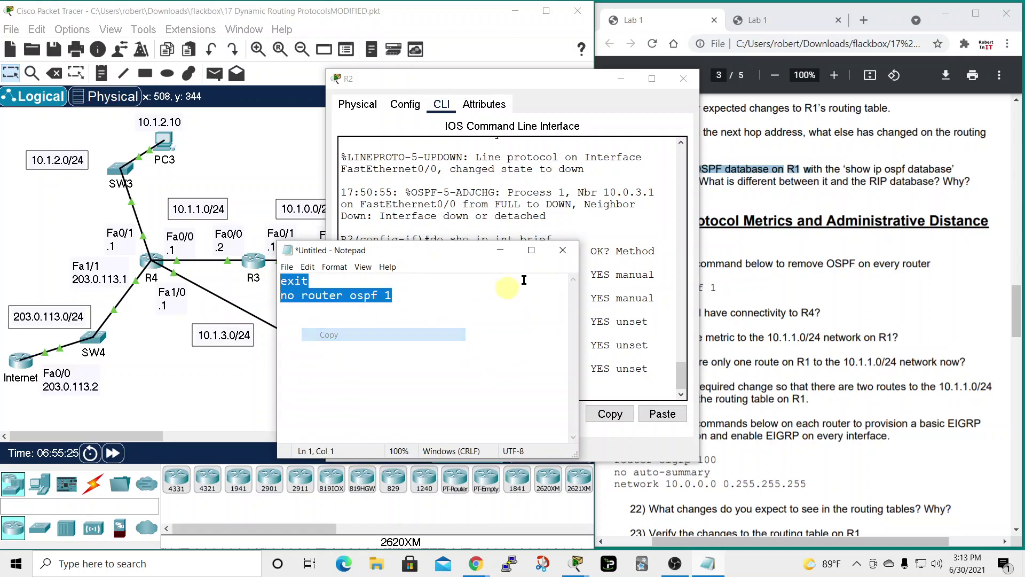
pyautogui.click(503, 249)
# - Paste and run 'exit' and 'no router ospf 1' on R2 to remove OSPF, and close its window
pyautogui.rightClick(455, 391)
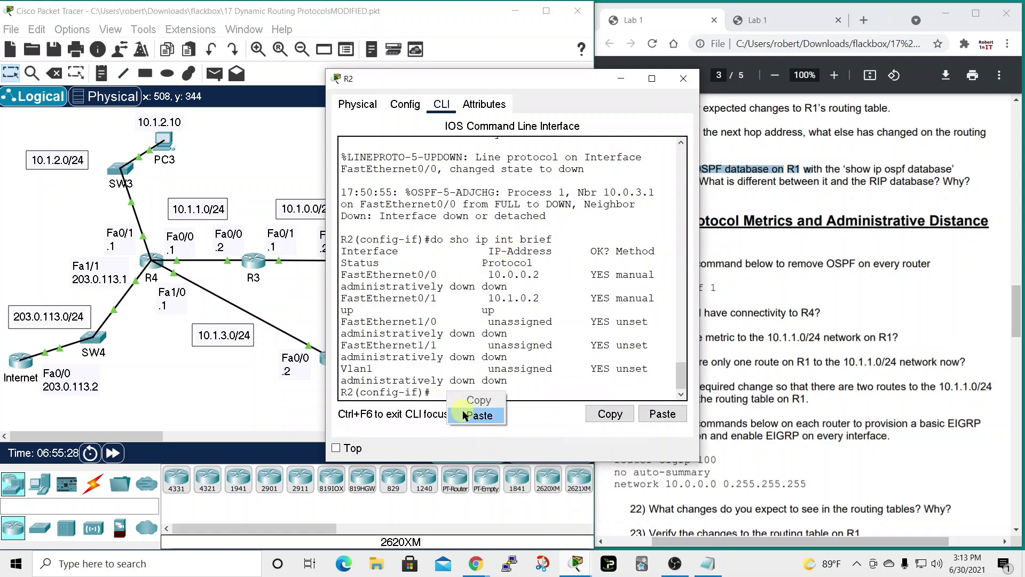
pyautogui.click(462, 410)
pyautogui.press('Return')
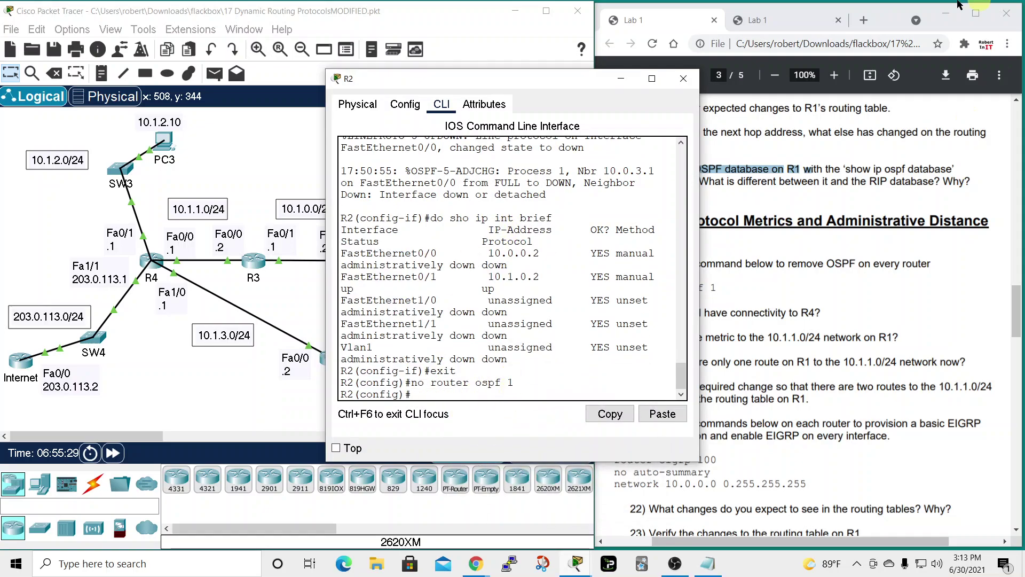
pyautogui.click(683, 78)
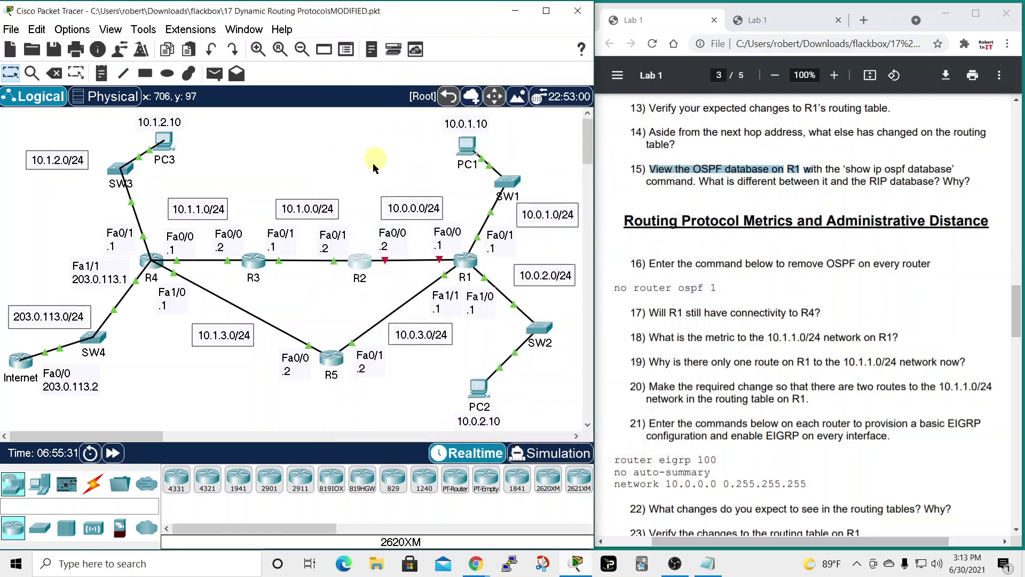
# - Remove OSPF from R3 by running the copied 'exit' and 'no router ospf 1' commands, and close its window
pyautogui.click(253, 260)
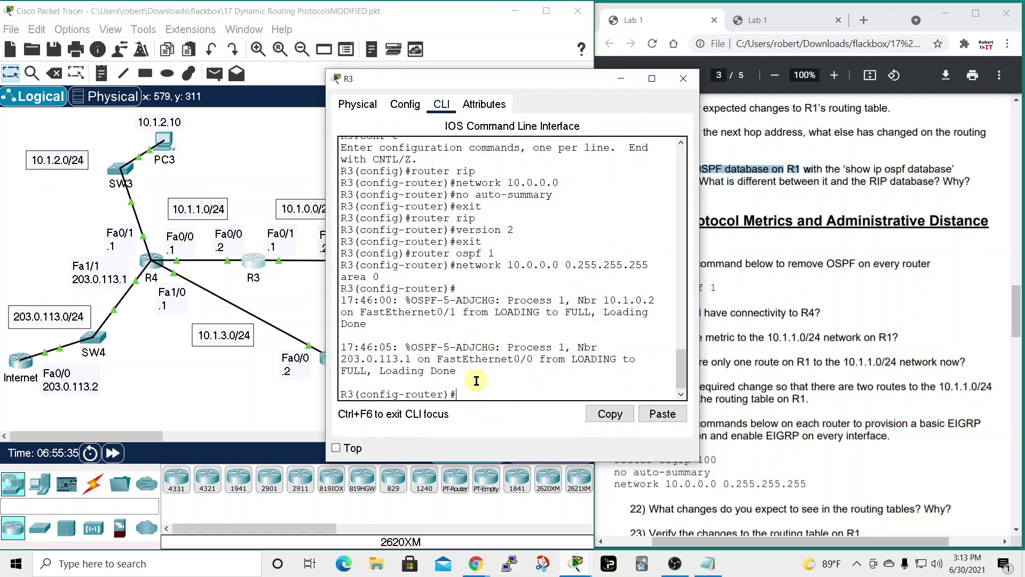
pyautogui.rightClick(471, 398)
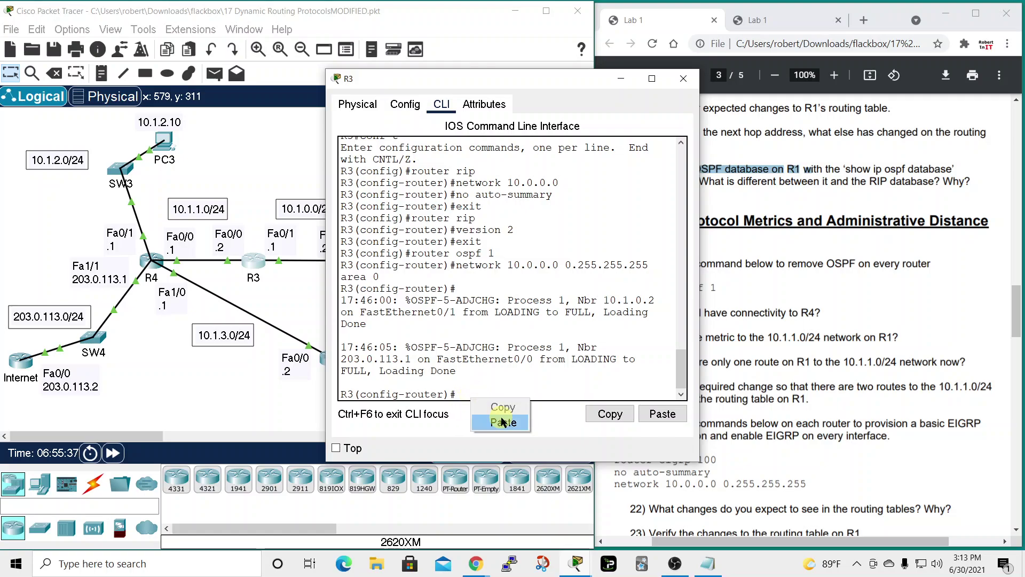
pyautogui.click(502, 422)
pyautogui.press('Return')
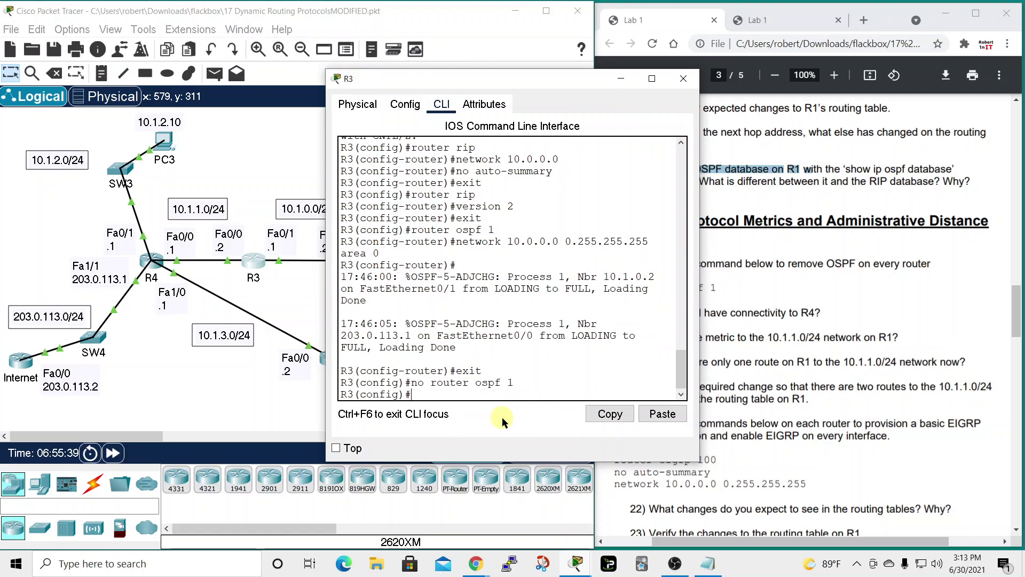
pyautogui.click(684, 79)
# - Remove OSPF from R4 by pasting and running the copied 'exit' and 'no router ospf 1' commands, and close its window
pyautogui.click(153, 261)
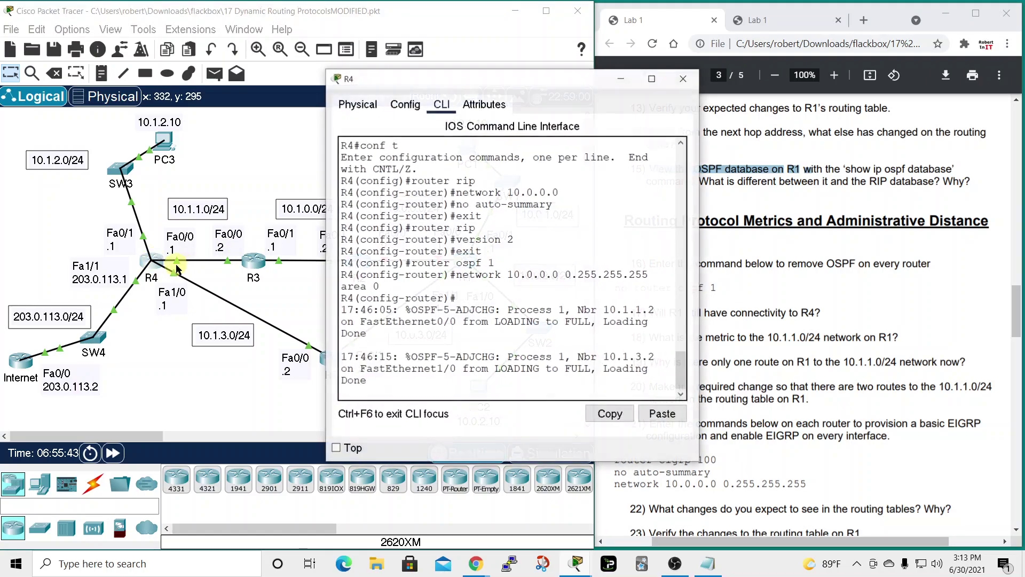
pyautogui.press('Return')
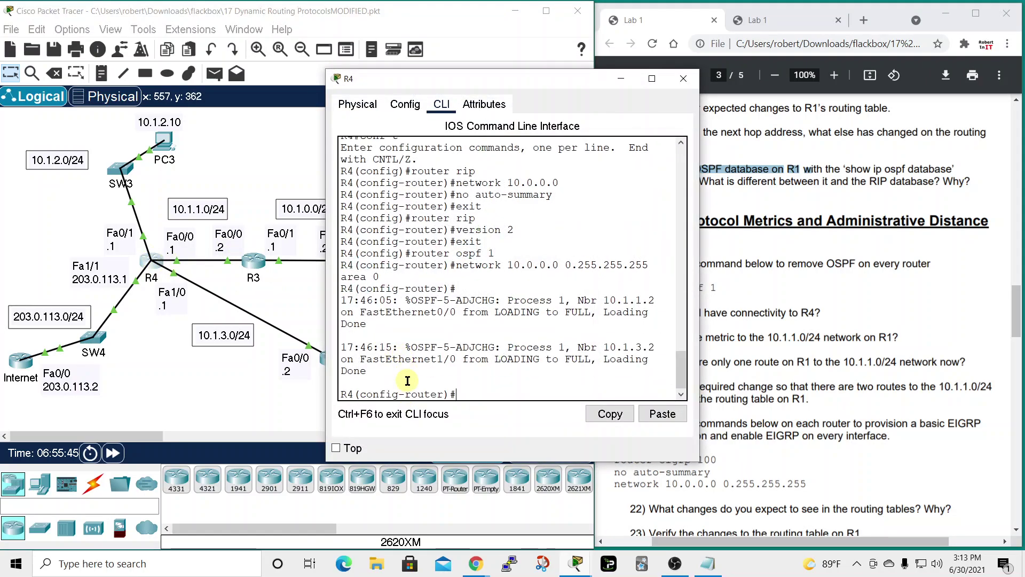
pyautogui.rightClick(470, 390)
pyautogui.click(498, 409)
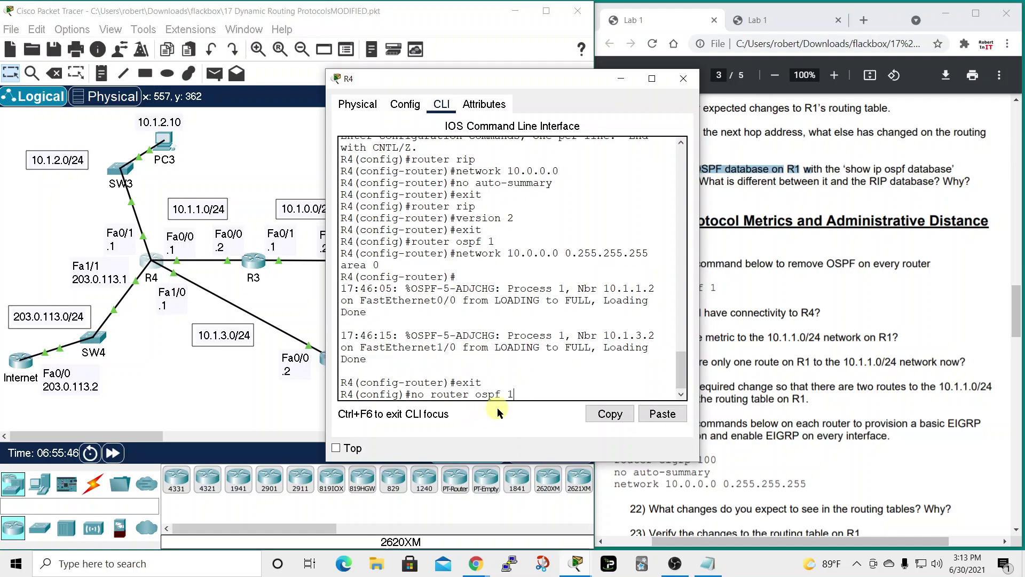
pyautogui.press('Return')
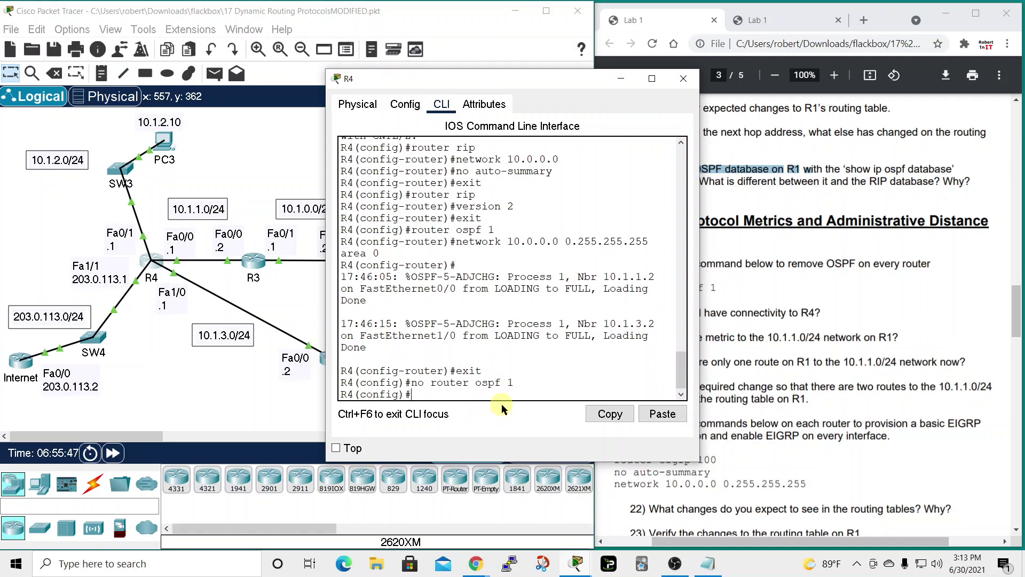
pyautogui.click(675, 80)
# - Quit the paused interface output on R5, run the copied 'exit' and 'no router ospf 1' commands, and close its window
pyautogui.click(335, 350)
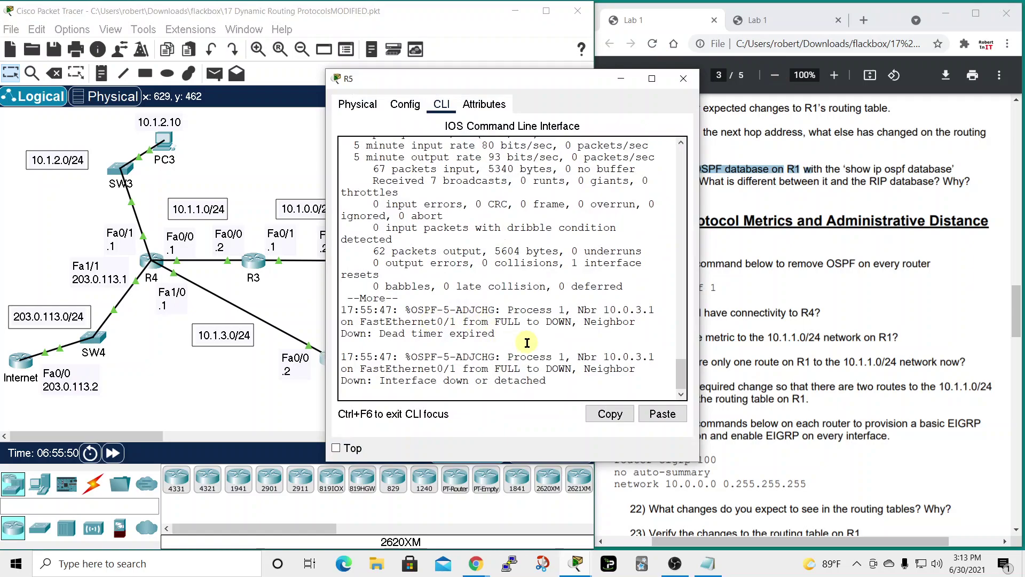
pyautogui.press('Return')
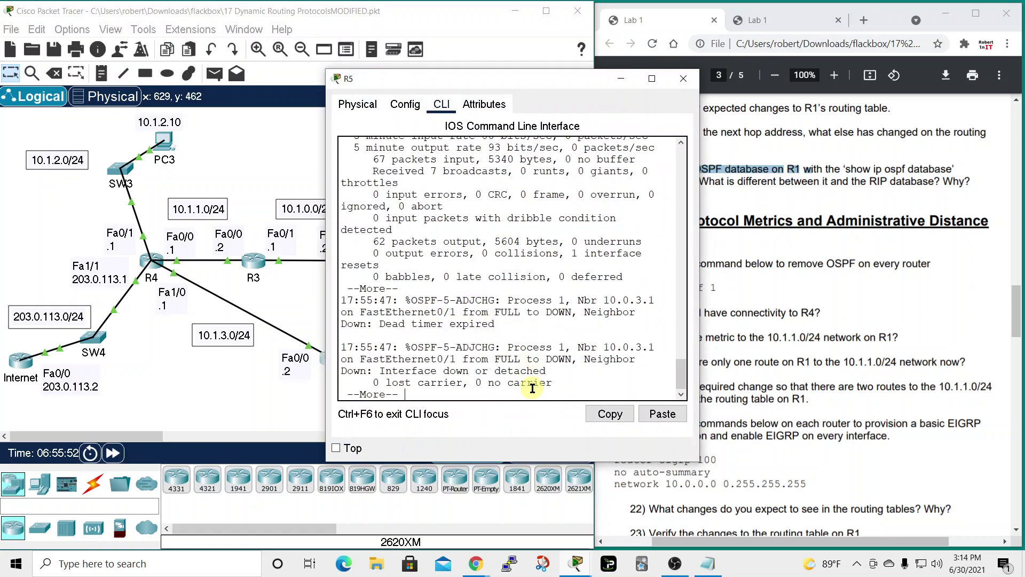
pyautogui.press('q')
pyautogui.rightClick(522, 391)
pyautogui.click(540, 416)
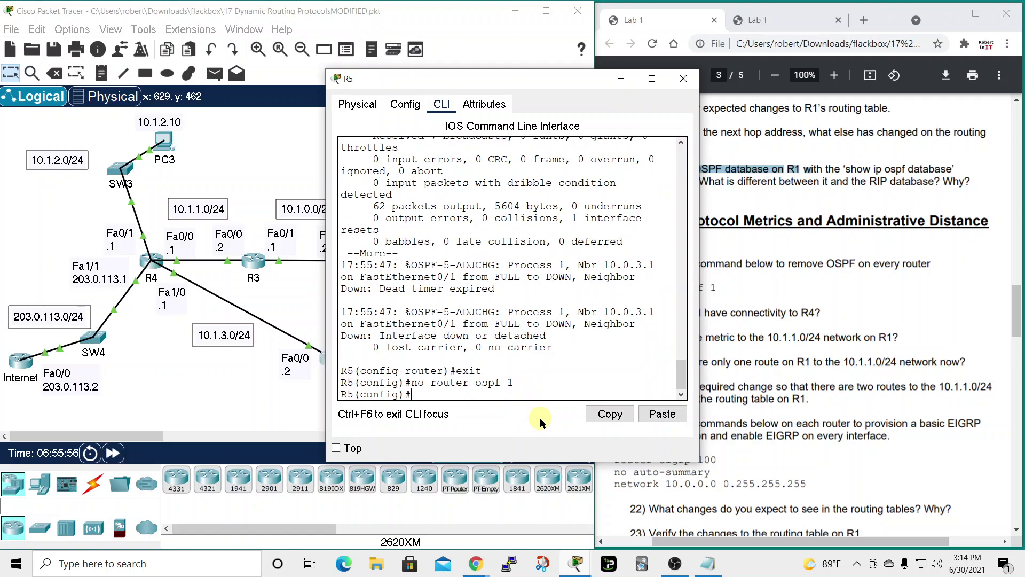
pyautogui.click(683, 78)
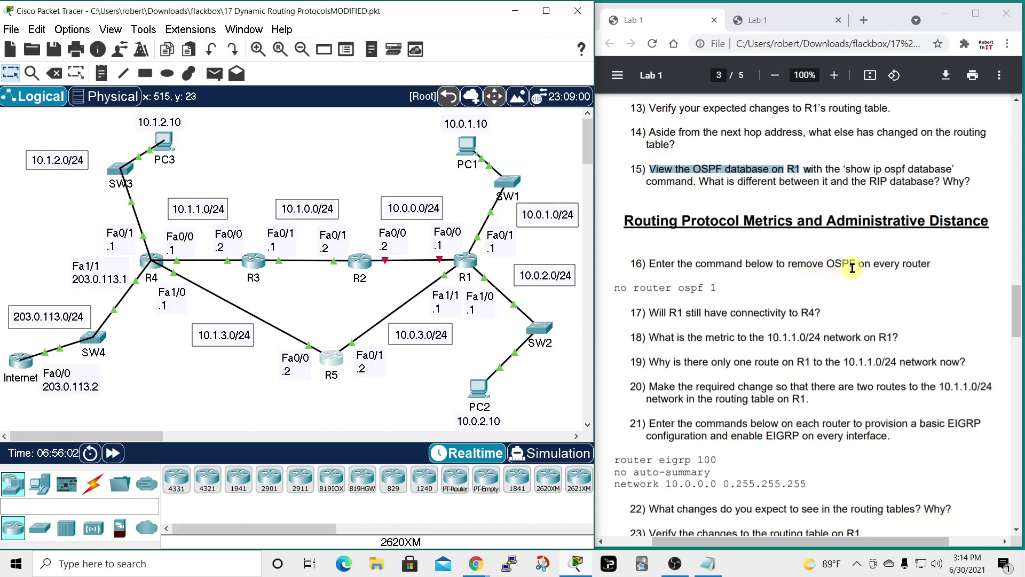
# - Check lab question 17 on connectivity to R4 by running 'do sho ip route' on R1
pyautogui.moveTo(634, 313); pyautogui.dragTo(845, 319)
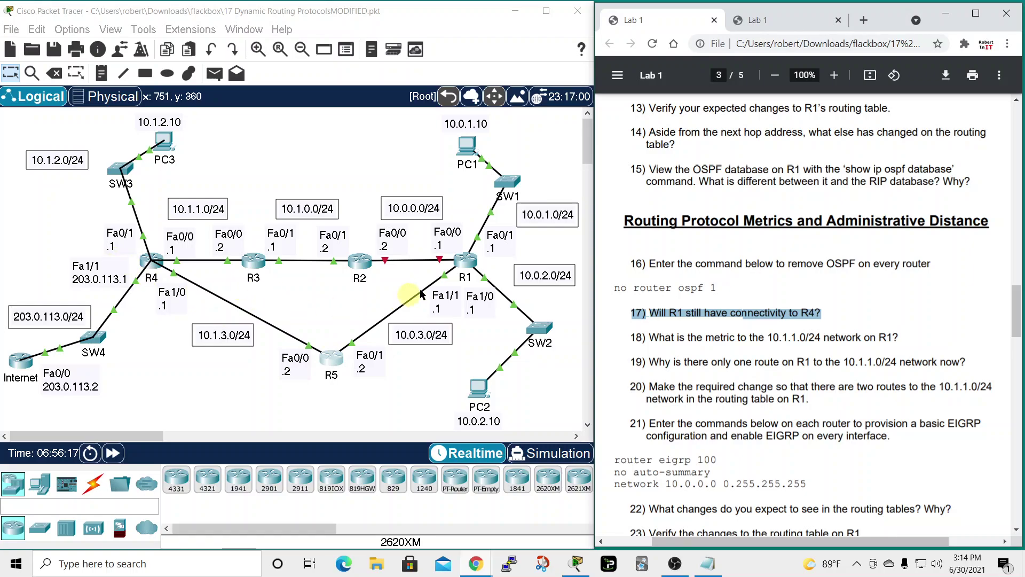
pyautogui.click(466, 273)
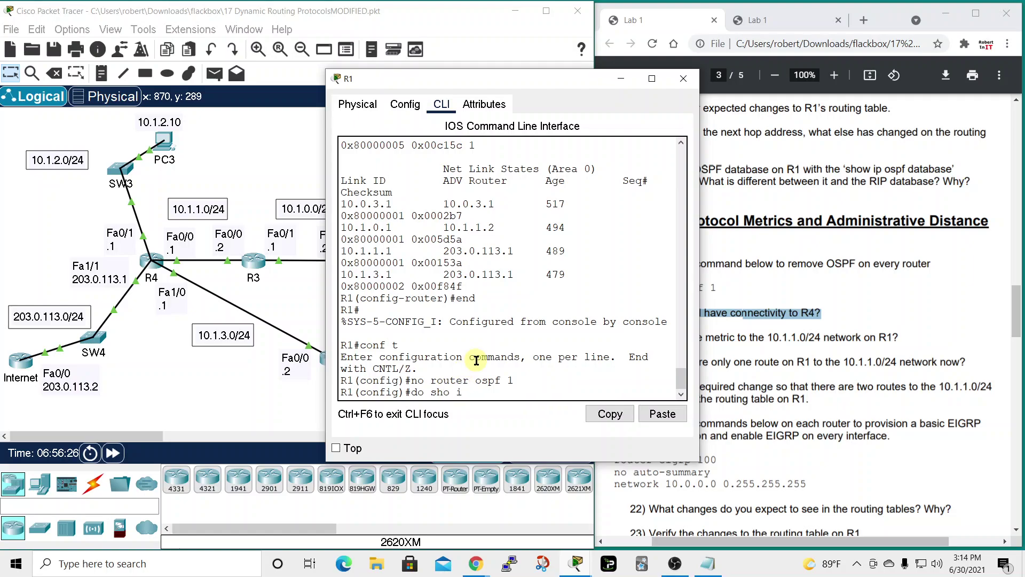
pyautogui.write('ute')
pyautogui.press('Return')
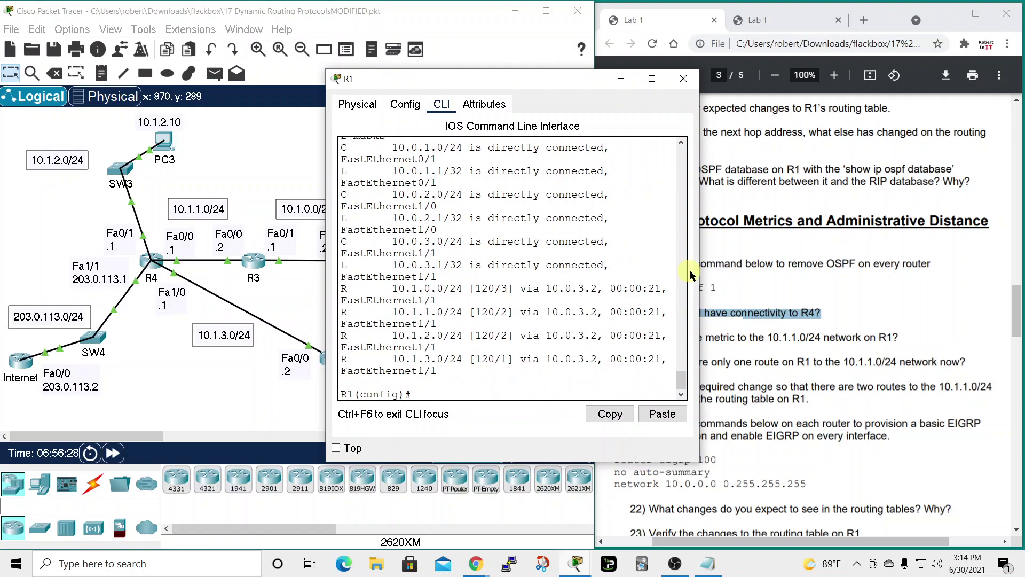
# - Widen R1's window, examine the route code and administrative distance of the 10.1.0.0/24 route, and close the window
pyautogui.moveTo(702, 275); pyautogui.dragTo(899, 275)
pyautogui.moveTo(703, 83); pyautogui.dragTo(822, 127)
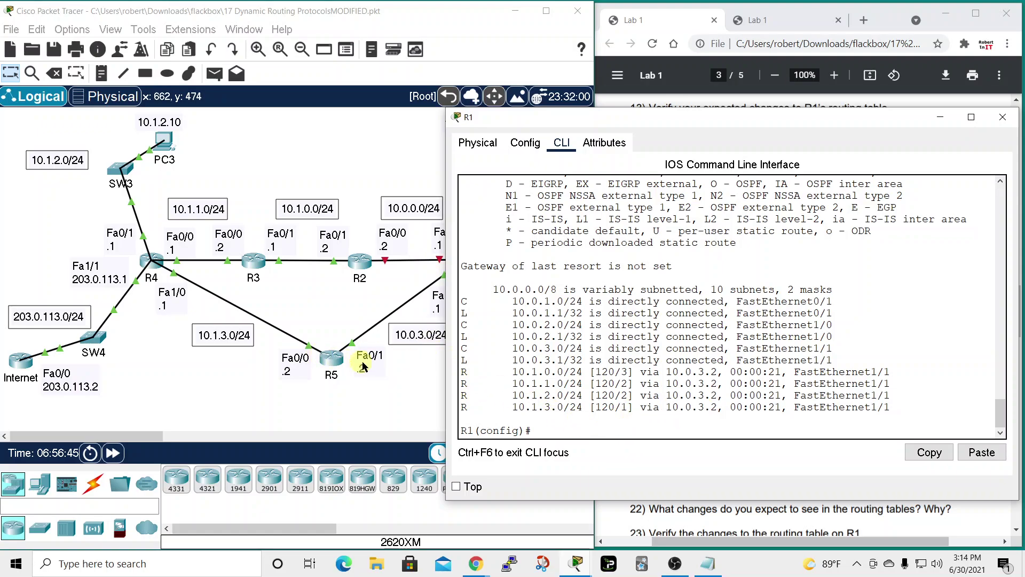
pyautogui.moveTo(876, 123); pyautogui.dragTo(774, 99)
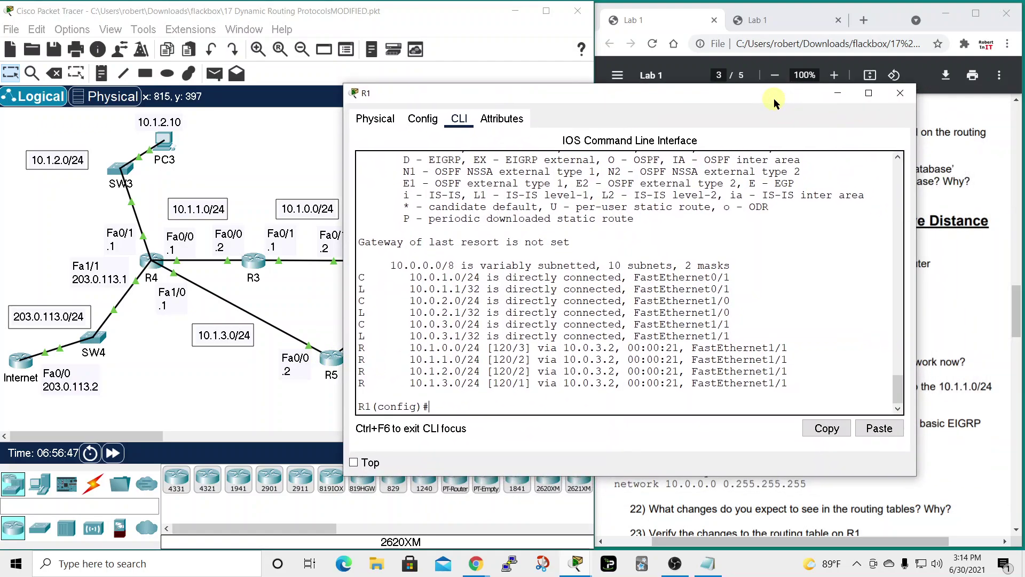
pyautogui.moveTo(365, 345); pyautogui.dragTo(388, 342)
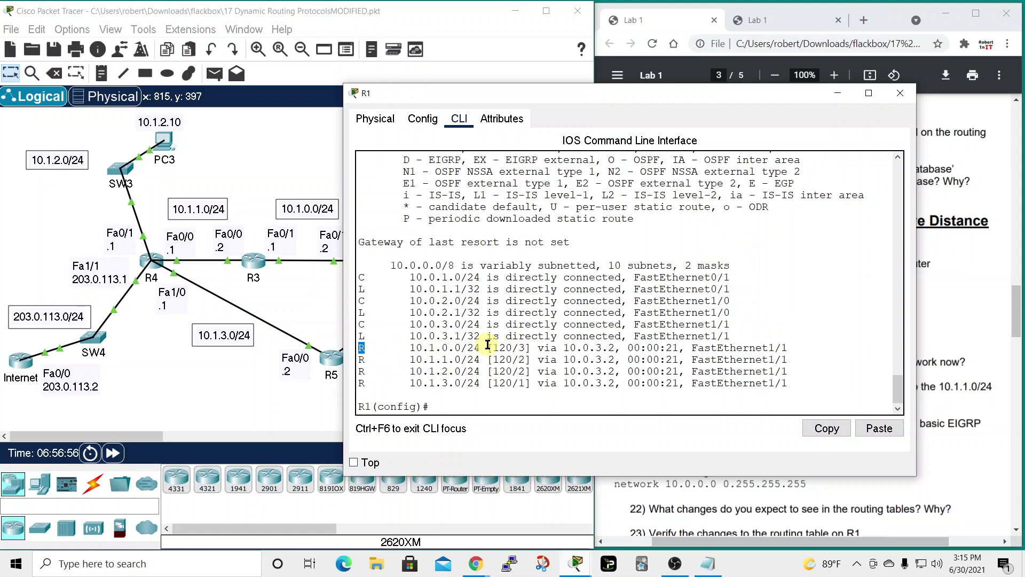
pyautogui.moveTo(495, 346); pyautogui.dragTo(505, 347)
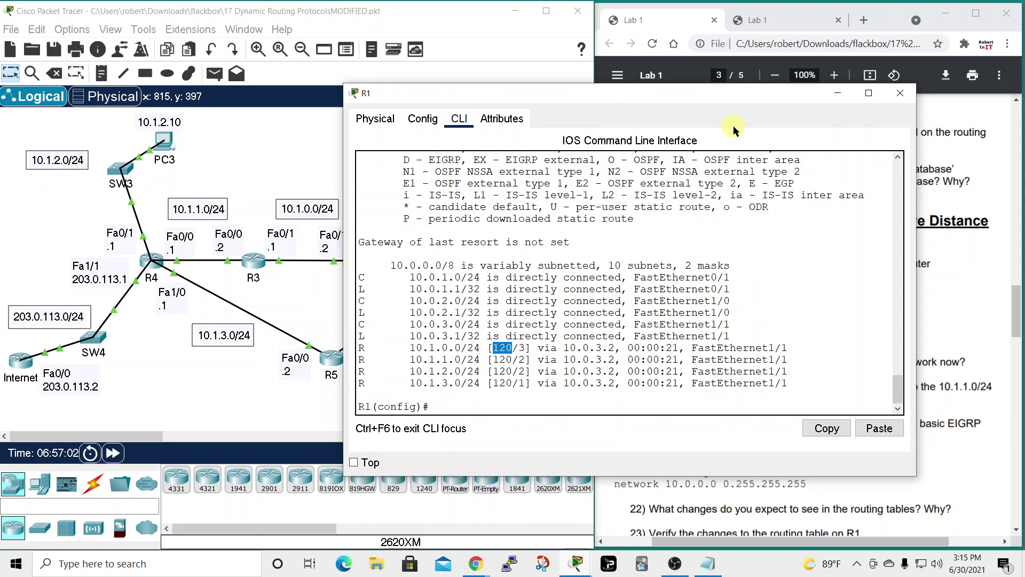
pyautogui.click(900, 93)
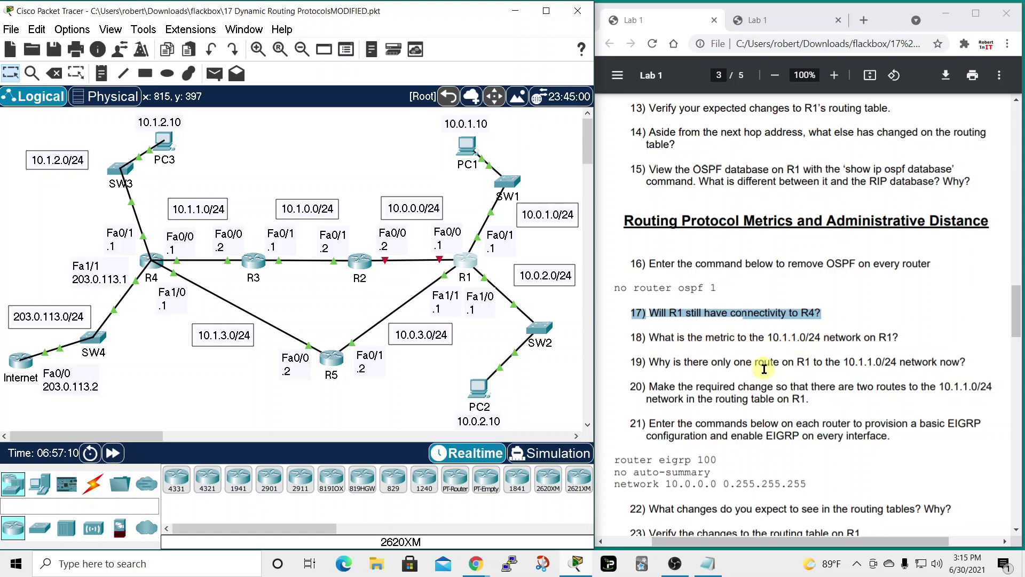
# - Reopen R1's routing table, widened and placed beside the lab guide, and highlight question 18 on the 10.1.1.0/24 metric
pyautogui.click(463, 265)
pyautogui.moveTo(567, 79); pyautogui.dragTo(337, 55)
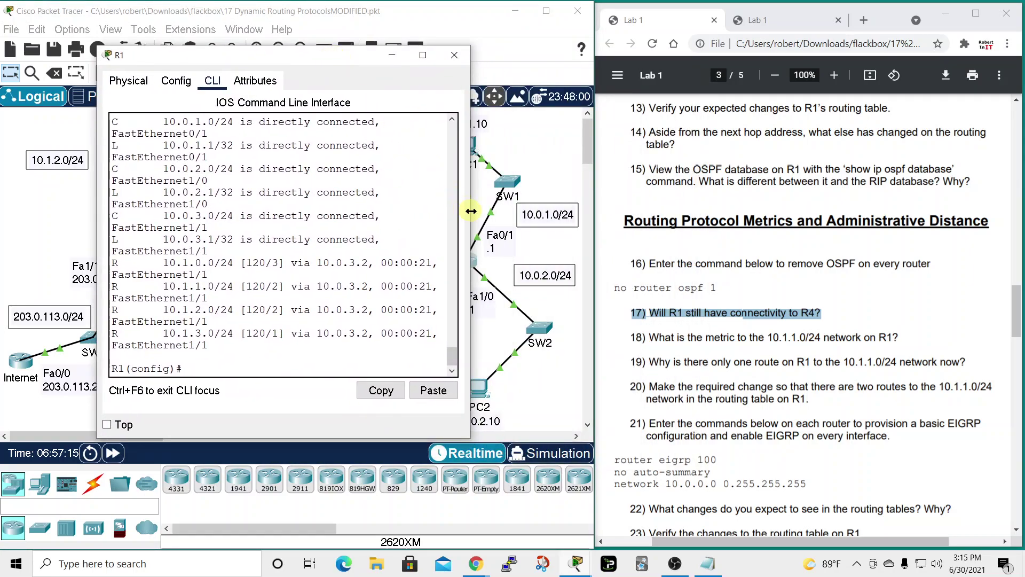
pyautogui.moveTo(470, 209); pyautogui.dragTo(625, 214)
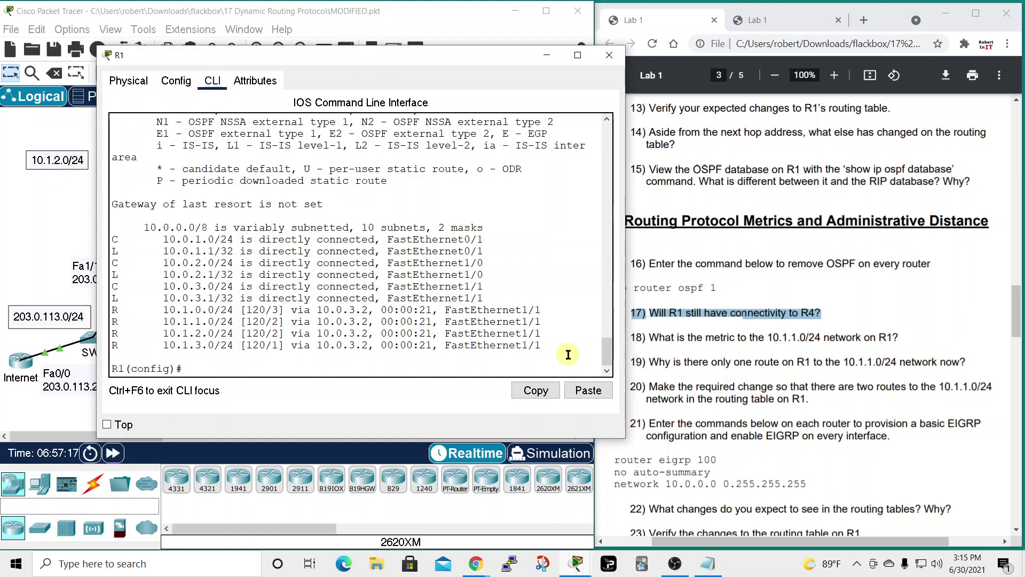
pyautogui.click(676, 337)
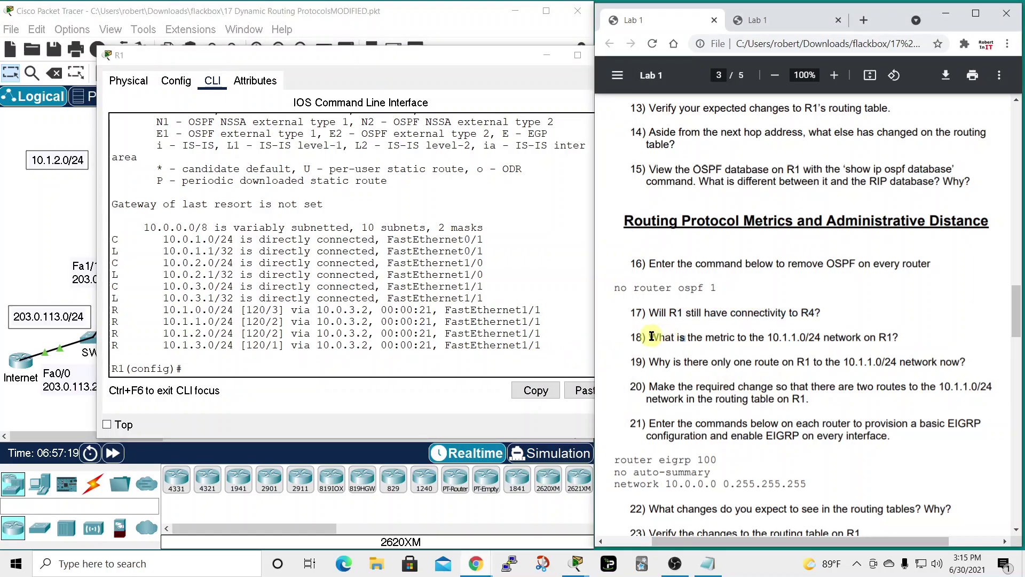
pyautogui.moveTo(650, 336); pyautogui.dragTo(828, 338)
# - Examine the metric of the 10.1.1.0/24 route in R1's routing table, and close R1's window
pyautogui.moveTo(164, 321); pyautogui.dragTo(297, 322)
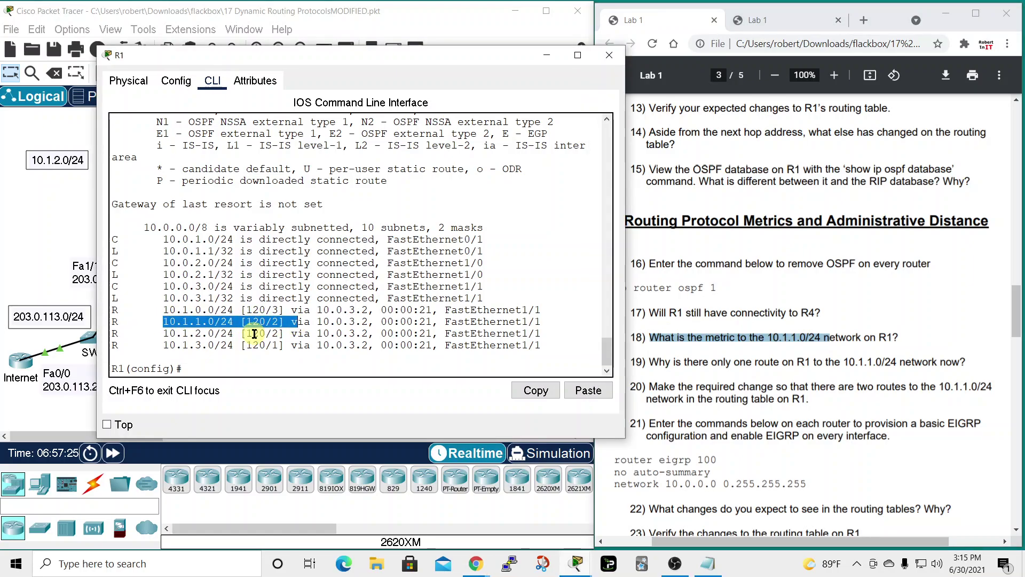
pyautogui.click(249, 322)
pyautogui.moveTo(263, 321); pyautogui.dragTo(274, 323)
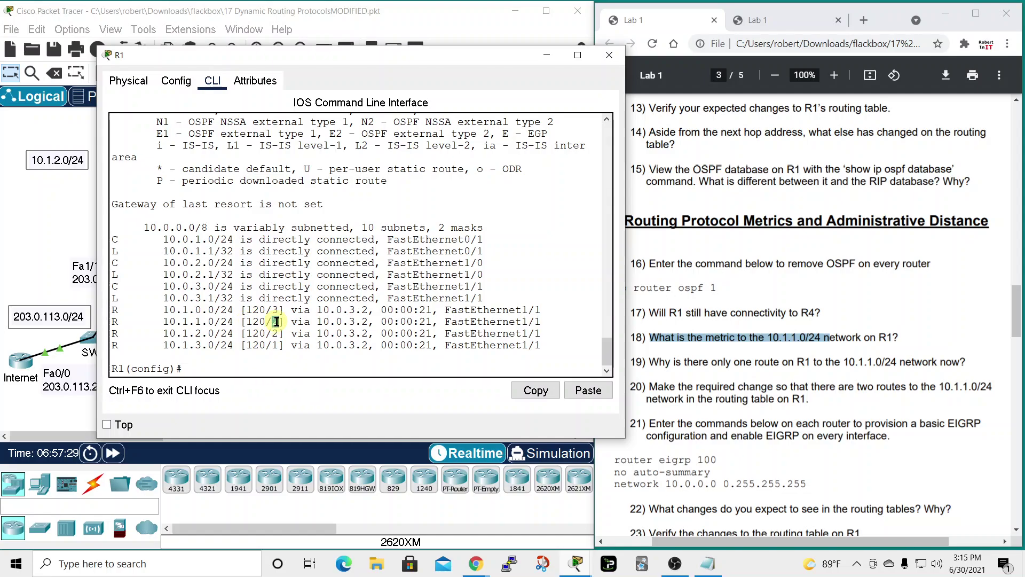
pyautogui.moveTo(273, 322); pyautogui.dragTo(282, 322)
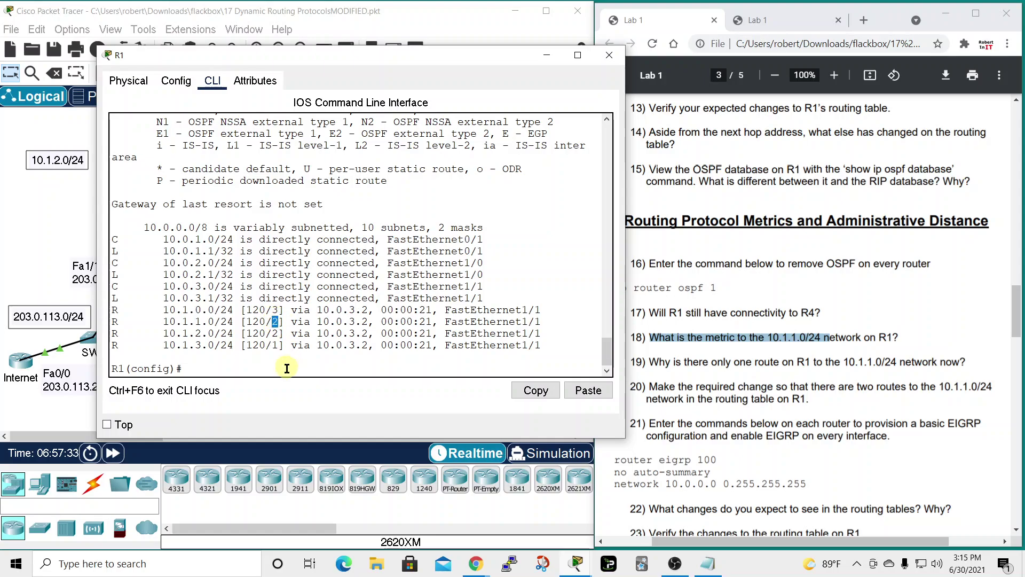
pyautogui.click(607, 60)
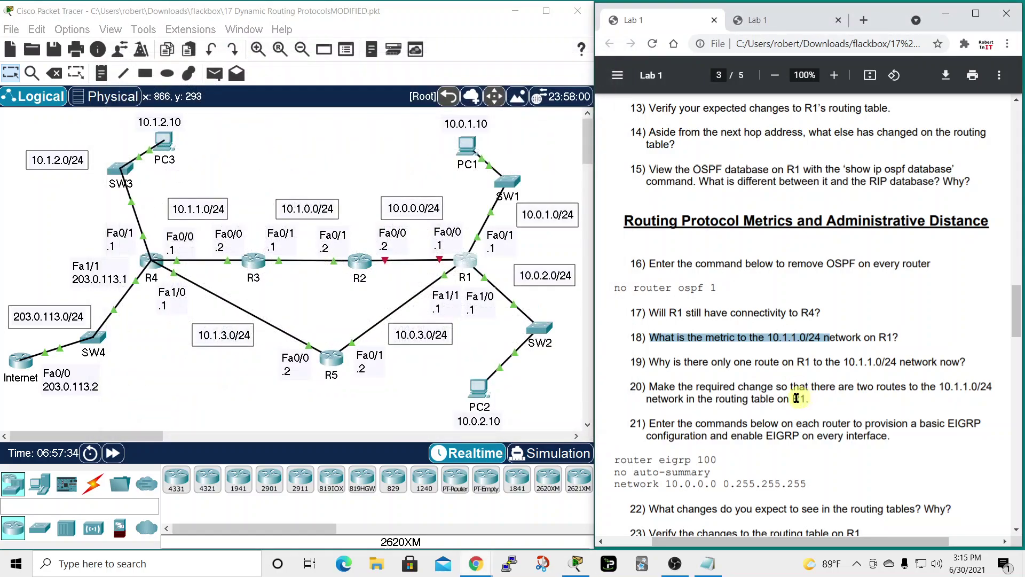
# - Read lab questions 19 and 20 about the number of routes to 10.1.1.0/24 on R1 and compare them with the topology
pyautogui.moveTo(632, 361); pyautogui.dragTo(970, 373)
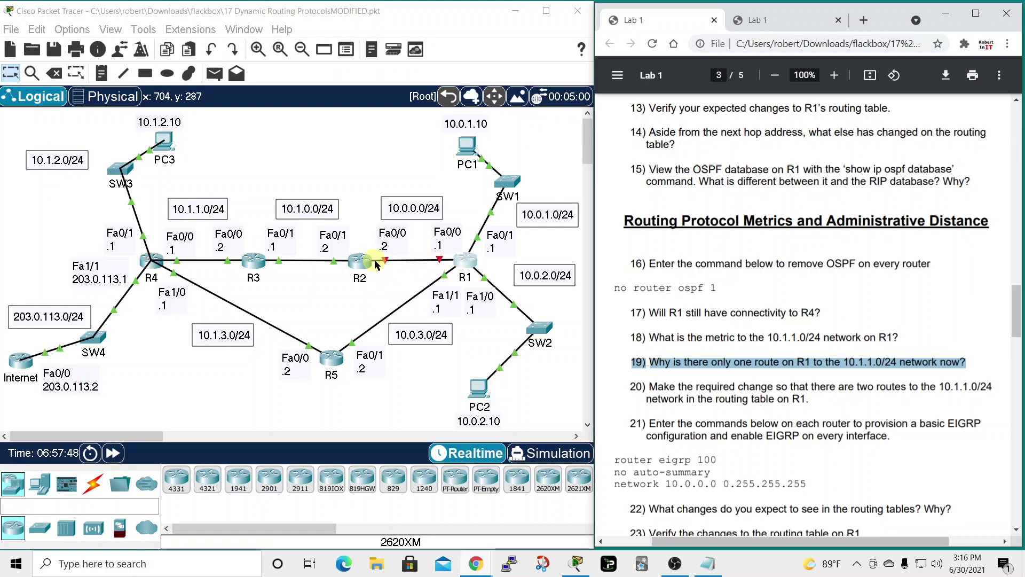
pyautogui.click(670, 389)
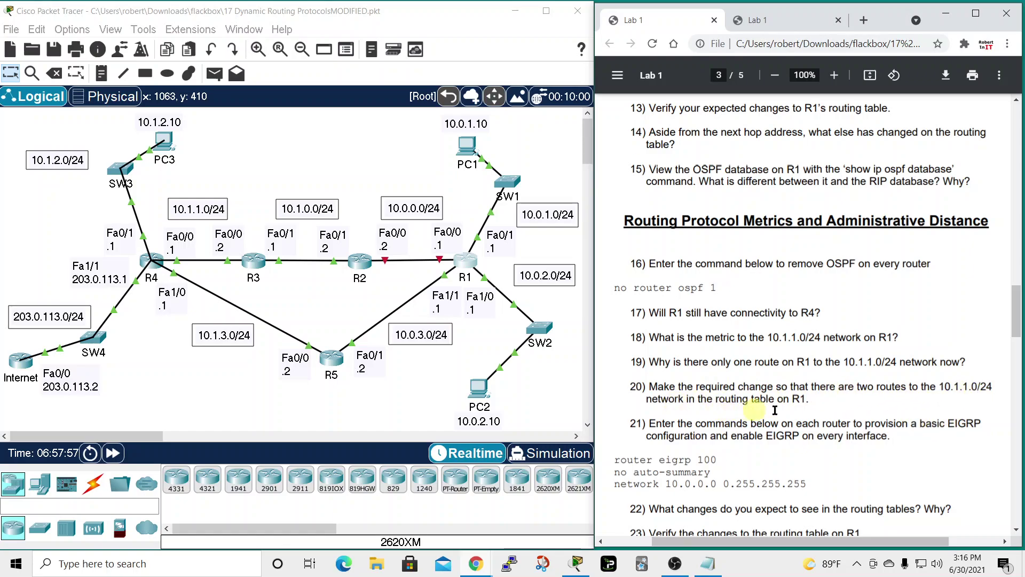
pyautogui.click(464, 261)
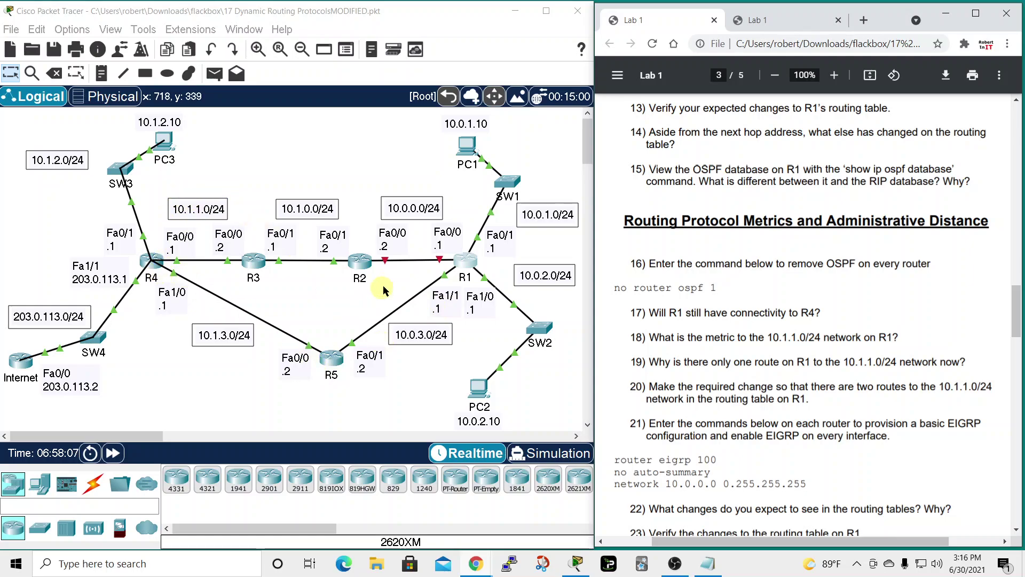
# - Open R2's command line and enter interface configuration mode for FastEthernet 0/0
pyautogui.click(367, 260)
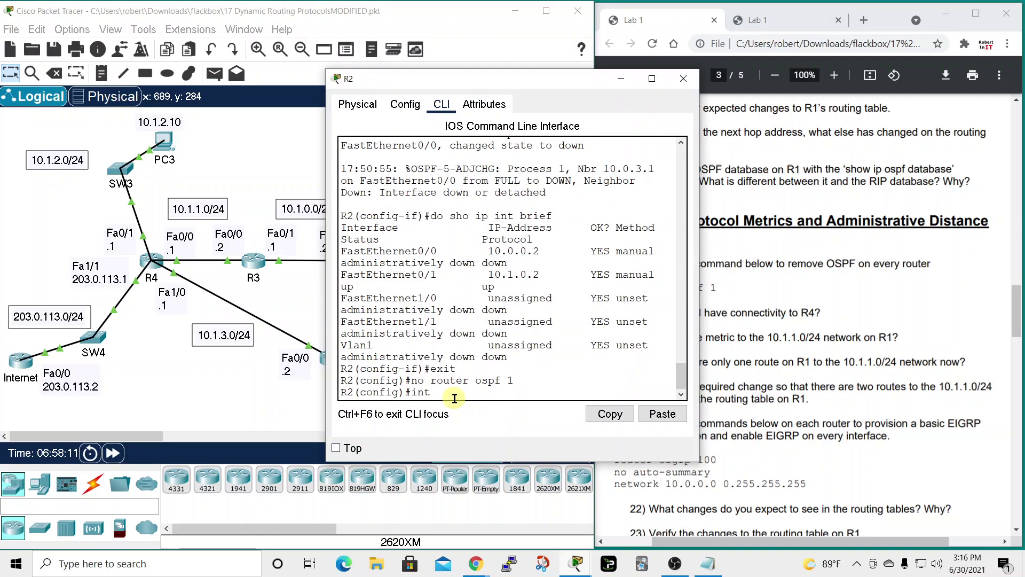
pyautogui.write('int')
pyautogui.press('Tab')
pyautogui.write('FA')
pyautogui.press('Tab')
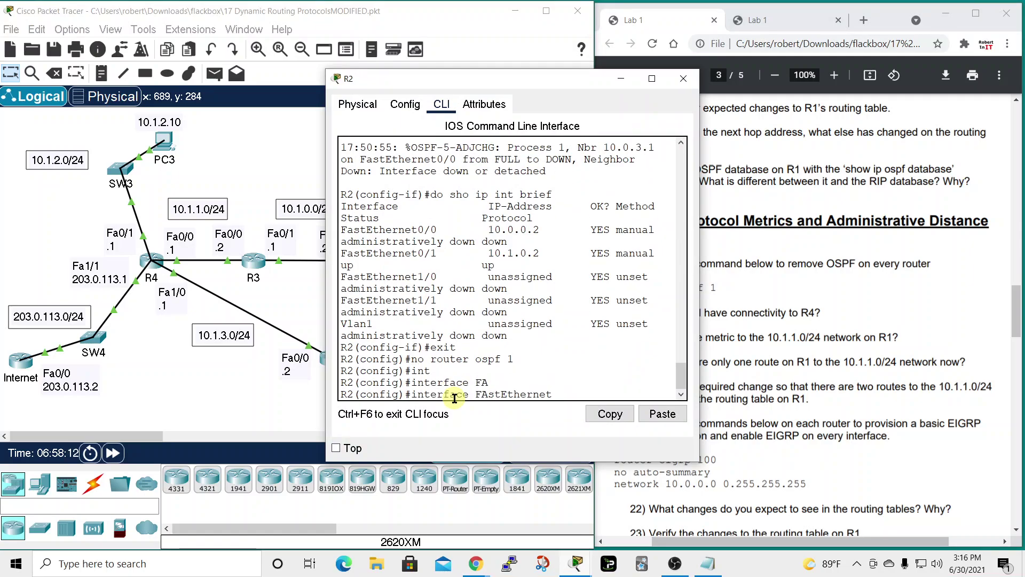
pyautogui.press('Return')
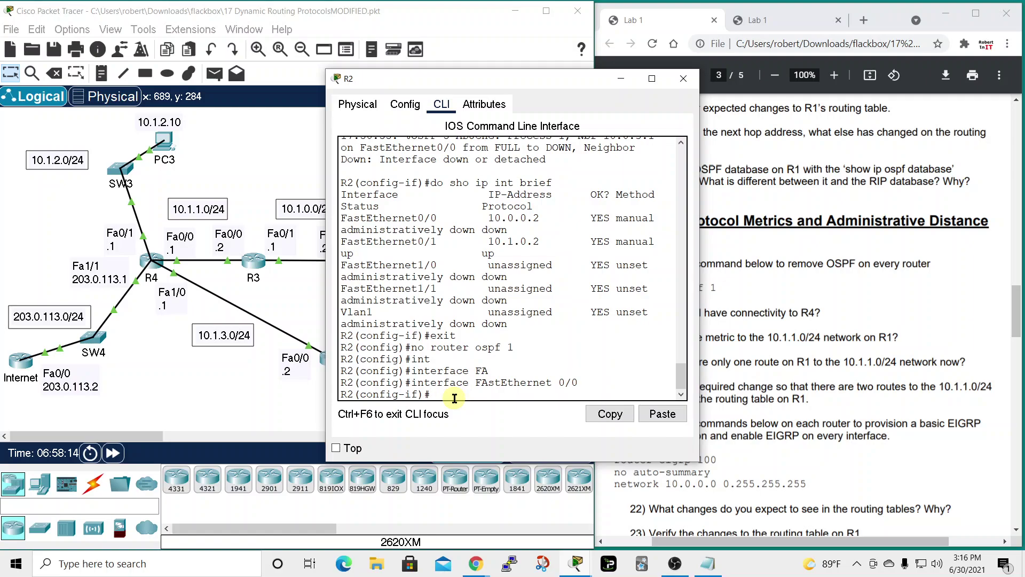
# - Enable R2's FastEthernet 0/0 with 'no shut' and close its window
pyautogui.write('NO SH')
pyautogui.press('BackSpace')
pyautogui.press('BackSpace')
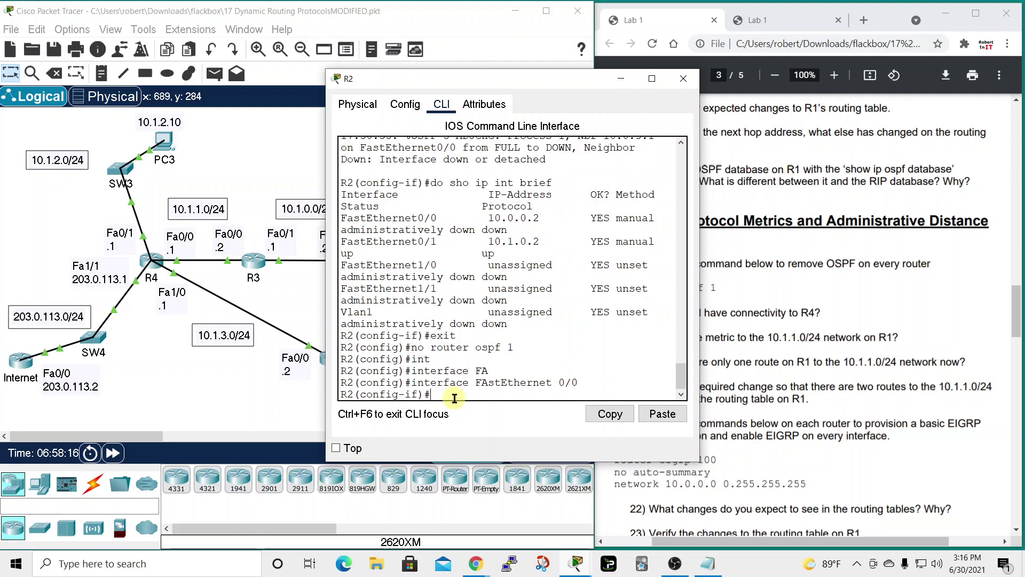
pyautogui.write('sht')
pyautogui.press('BackSpace')
pyautogui.write('uyt')
pyautogui.press('Return')
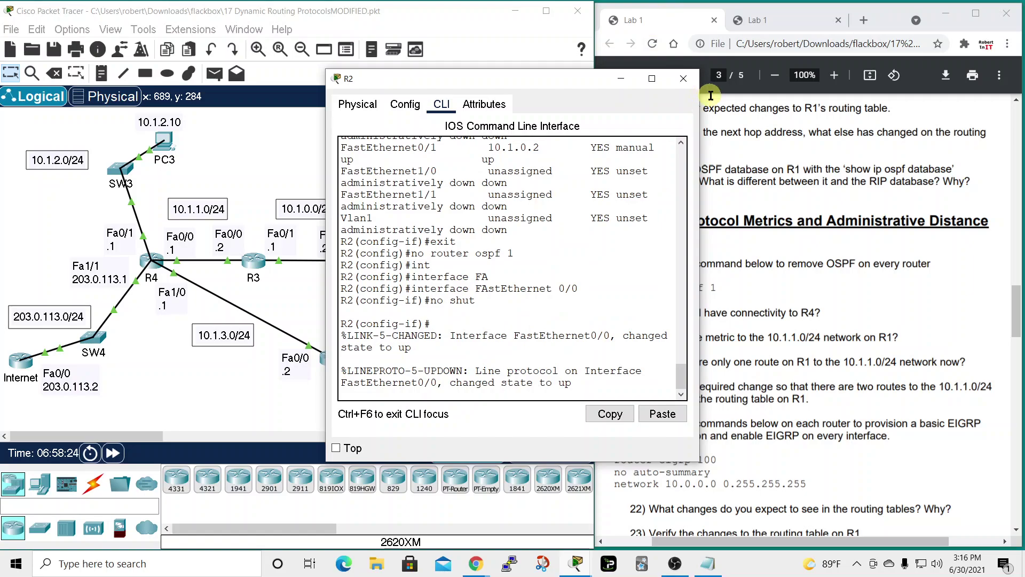
pyautogui.click(684, 79)
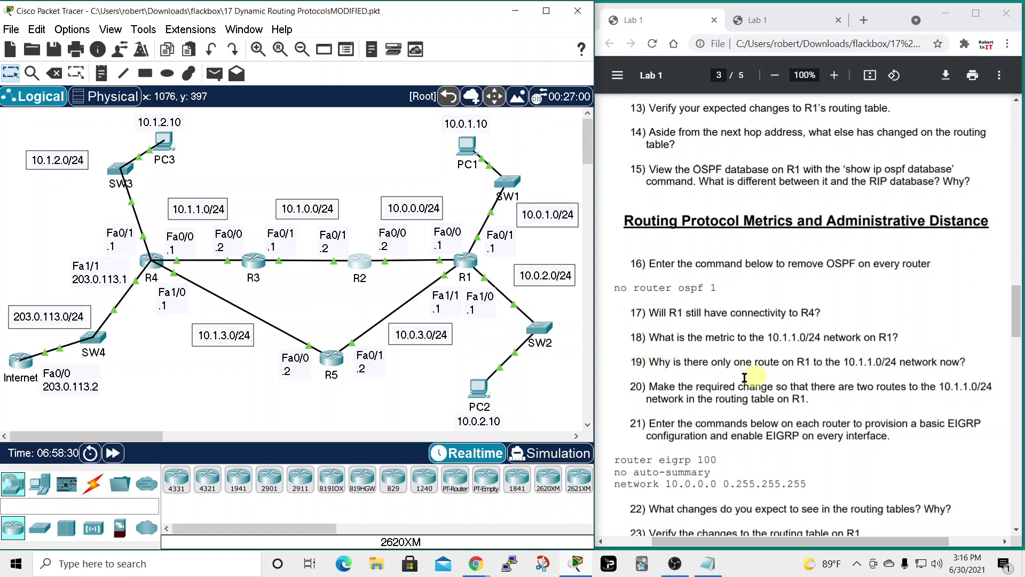
# - Read lab questions 20 and 21, switch to Notepad and replace its text with 'router eigrp 100', 'no auto-summary' and 'network 10.0.0.0 0.255.255.255'
pyautogui.moveTo(631, 388); pyautogui.dragTo(721, 398)
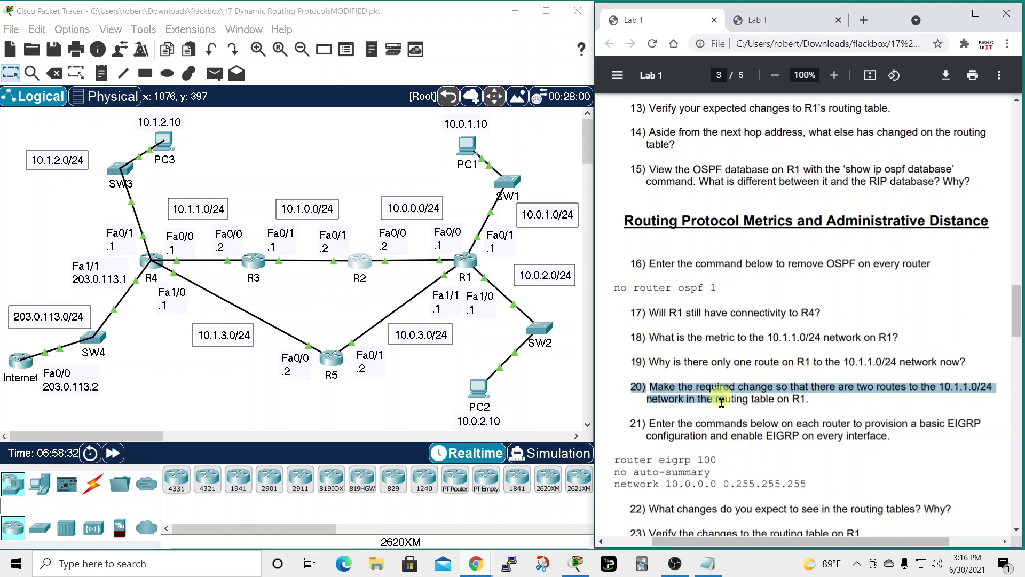
pyautogui.click(699, 434)
pyautogui.scroll(-1, 745, 426)
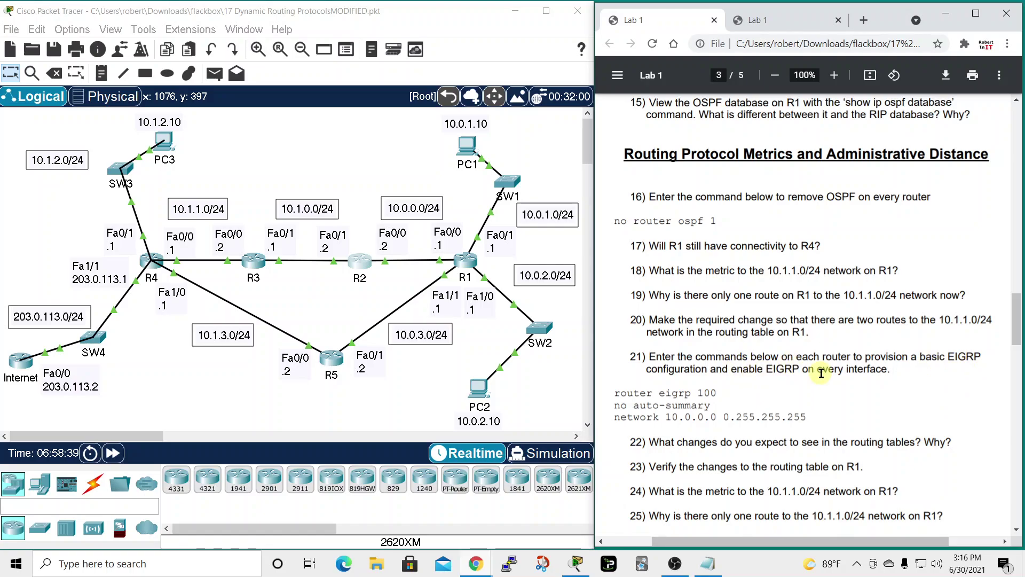
pyautogui.click(709, 565)
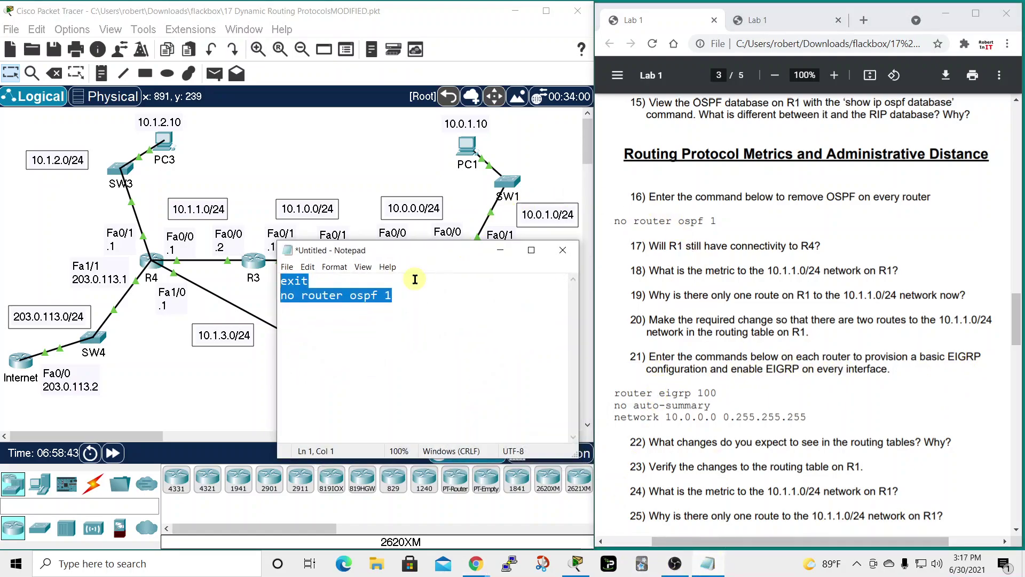
pyautogui.write('router eig')
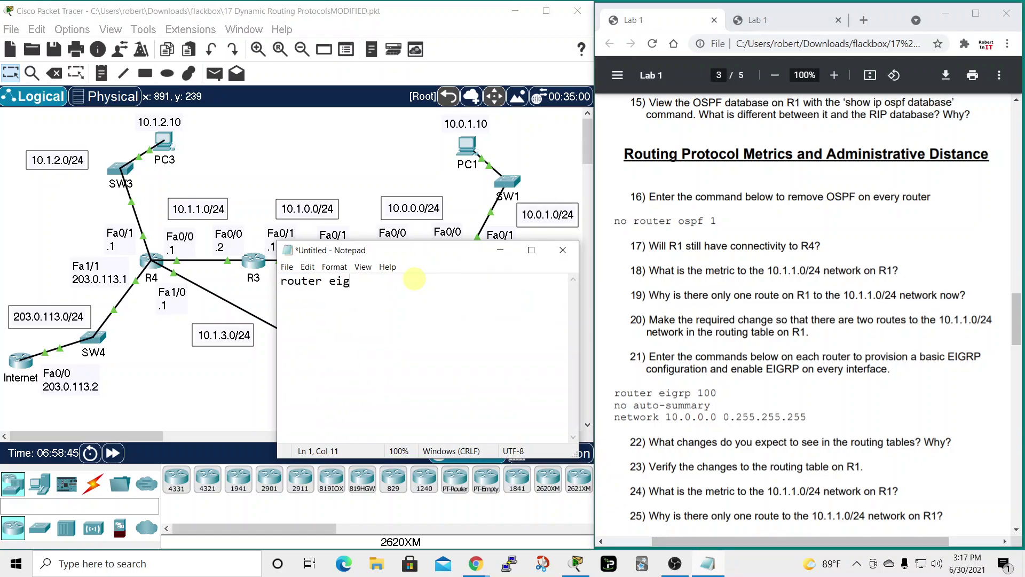
pyautogui.write('rp 100')
pyautogui.press('Return')
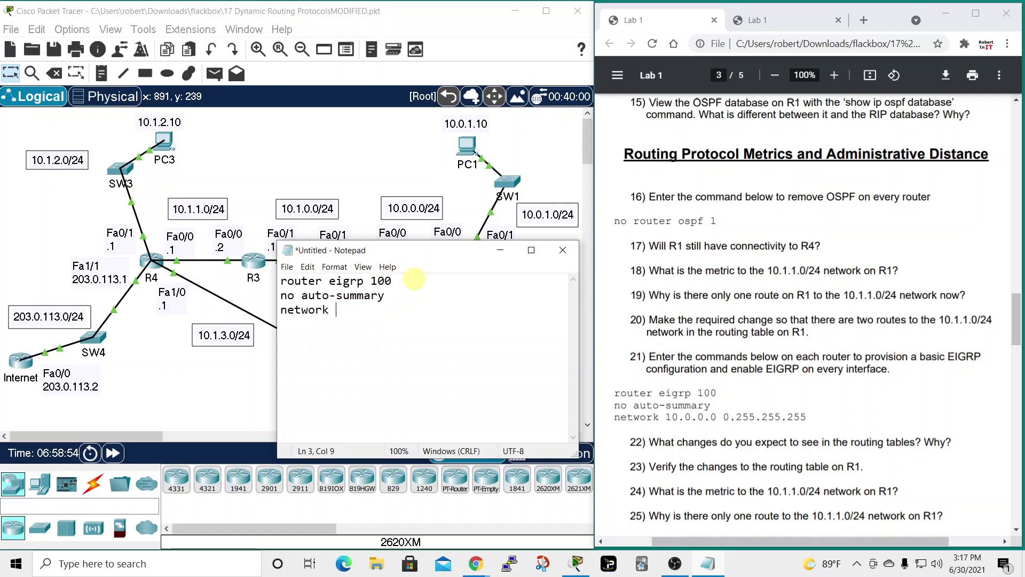
pyautogui.write('0.0')
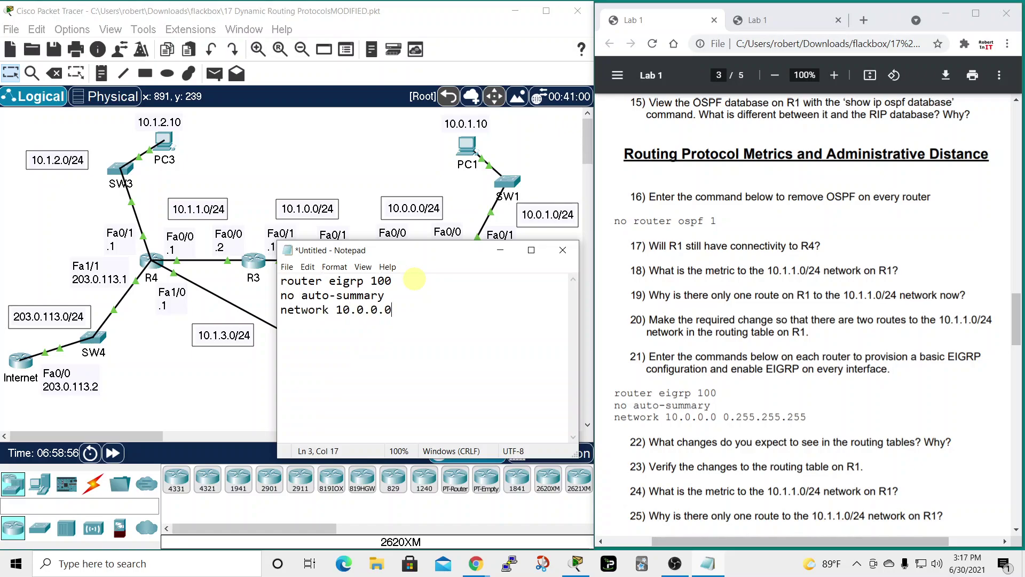
pyautogui.write('.0 0.255.255.255')
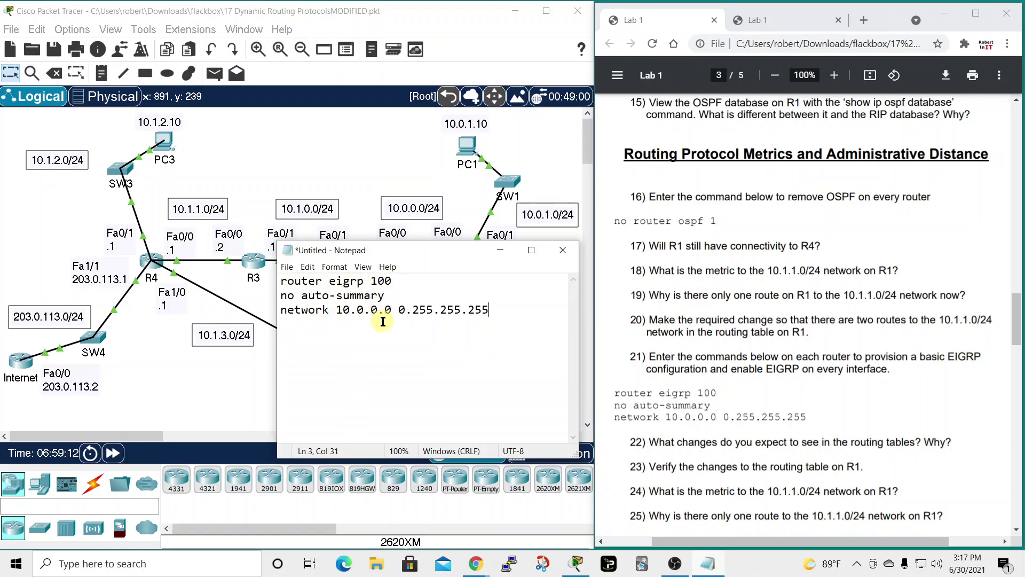
# - Copy the three EIGRP commands from Notepad, run them in R1's command line, and close R1's window
pyautogui.moveTo(507, 310); pyautogui.dragTo(275, 271)
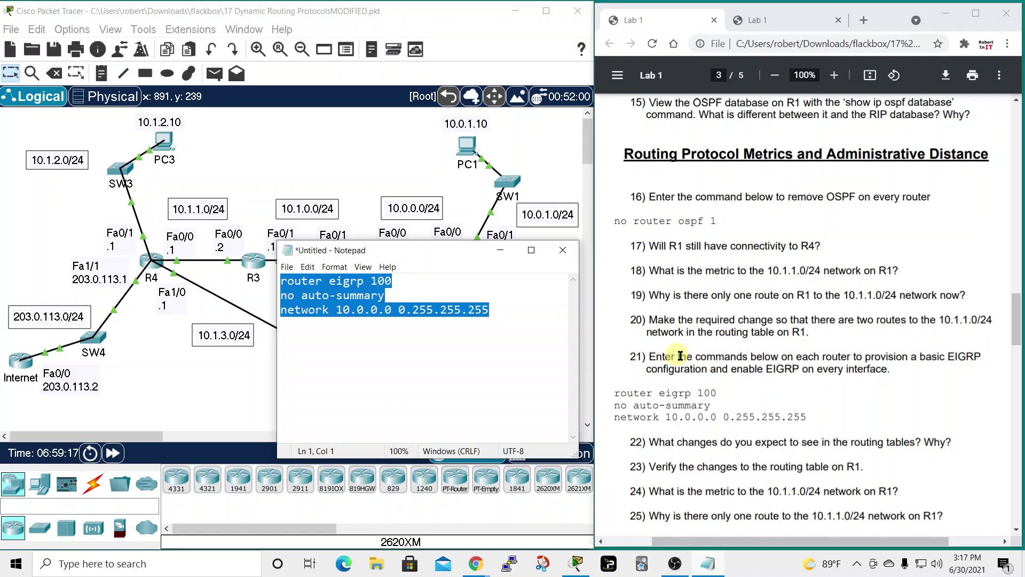
pyautogui.rightClick(356, 291)
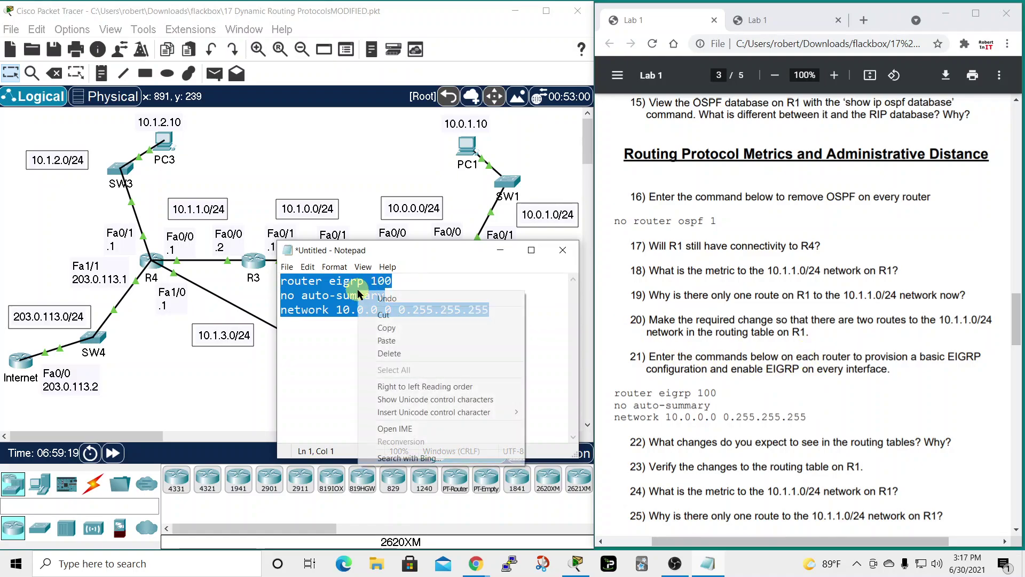
pyautogui.click(385, 327)
pyautogui.click(500, 251)
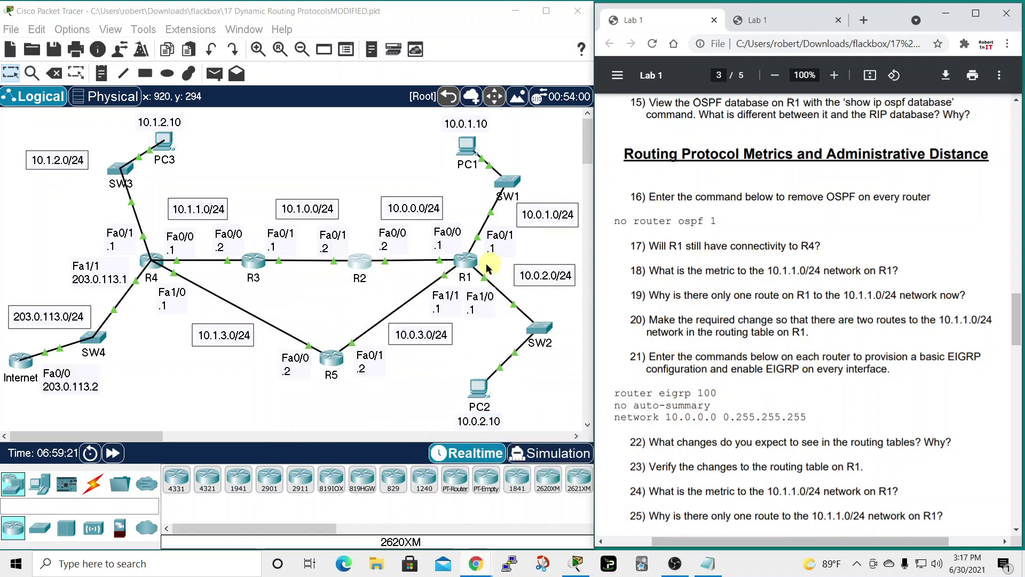
pyautogui.click(475, 263)
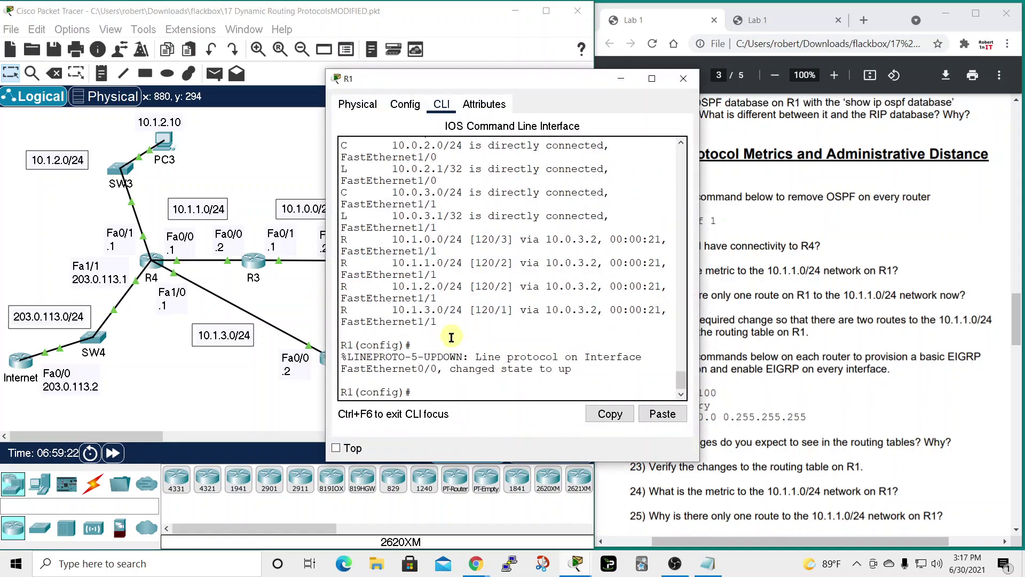
pyautogui.rightClick(441, 393)
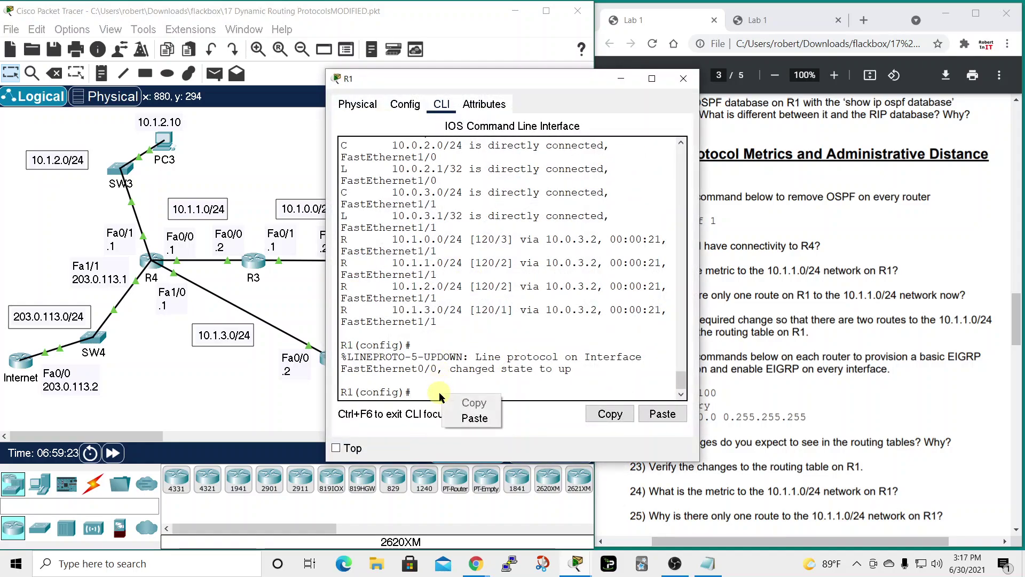
pyautogui.click(463, 417)
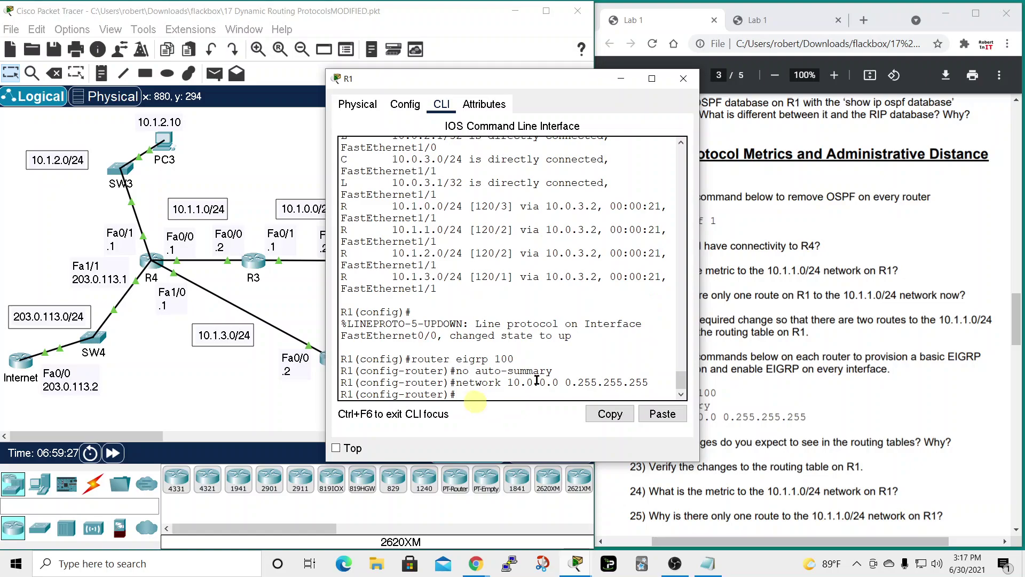
pyautogui.click(683, 79)
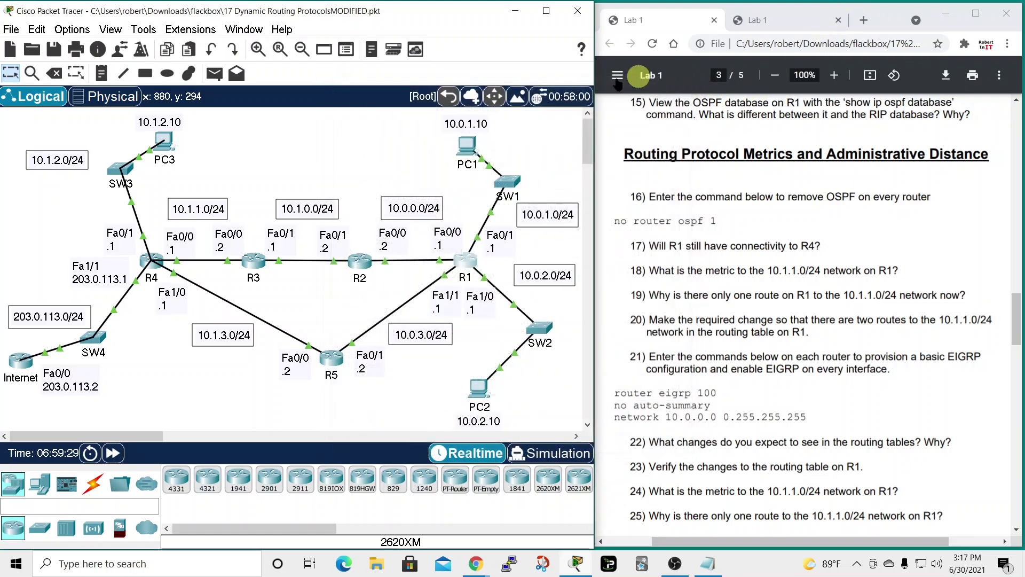
# - Open R2's command line and leave interface configuration mode with 'exit'
pyautogui.click(360, 261)
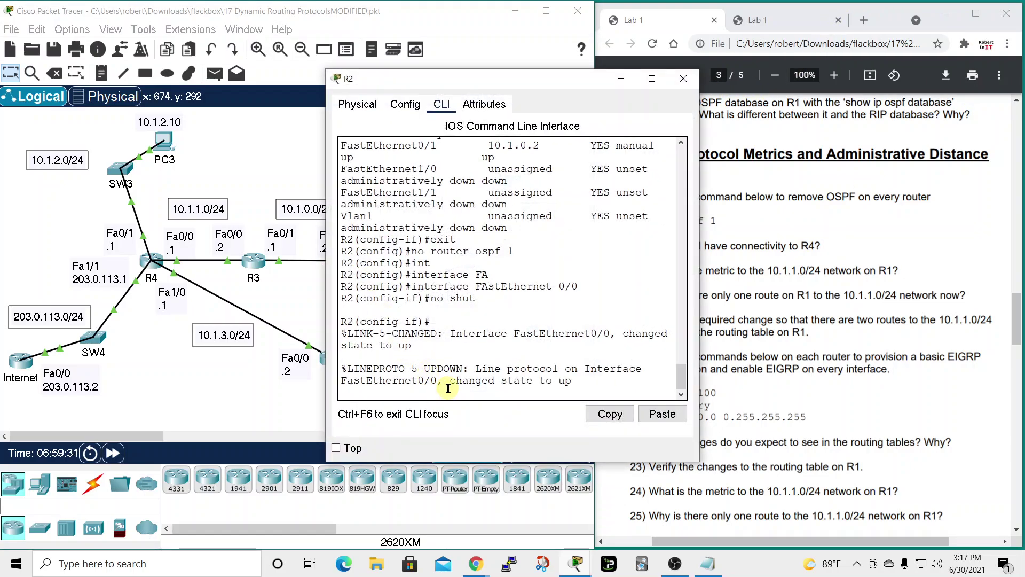
pyautogui.press('Return')
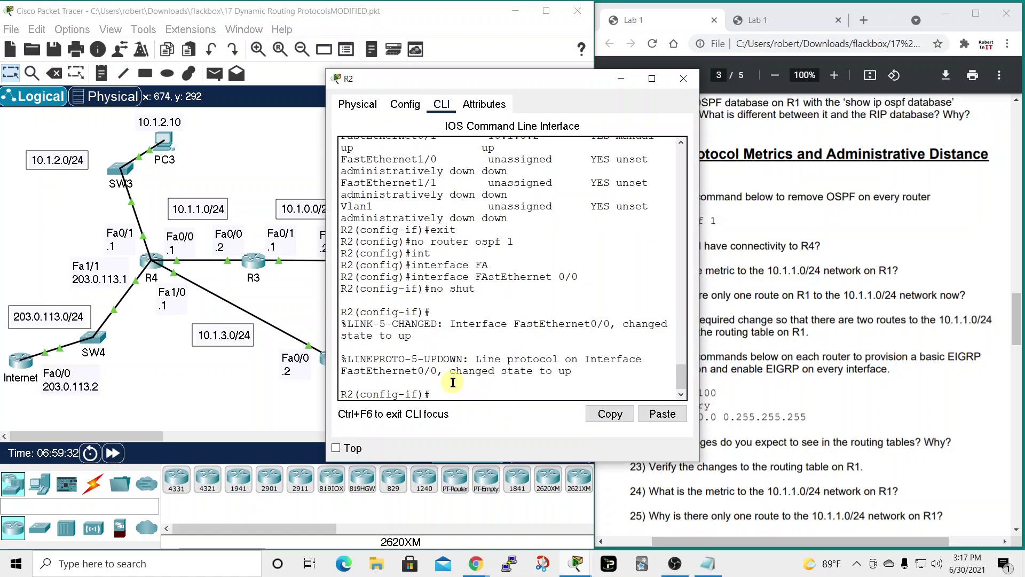
pyautogui.write('exit')
pyautogui.press('Return')
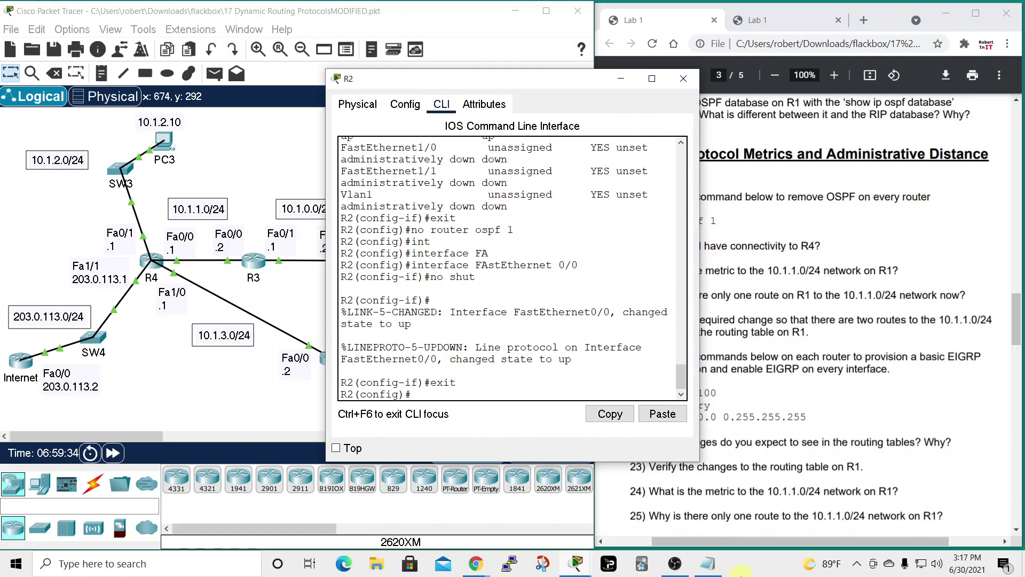
# - Add an 'exit' line above the EIGRP commands in Notepad and try running the whole block on R2
pyautogui.click(707, 565)
pyautogui.click(404, 281)
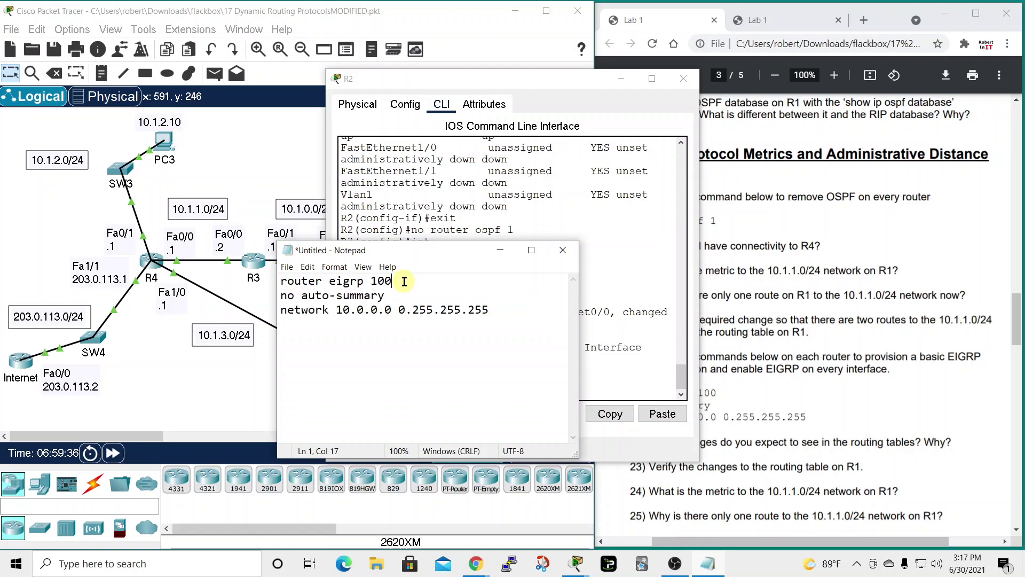
pyautogui.press('Return')
pyautogui.write('es')
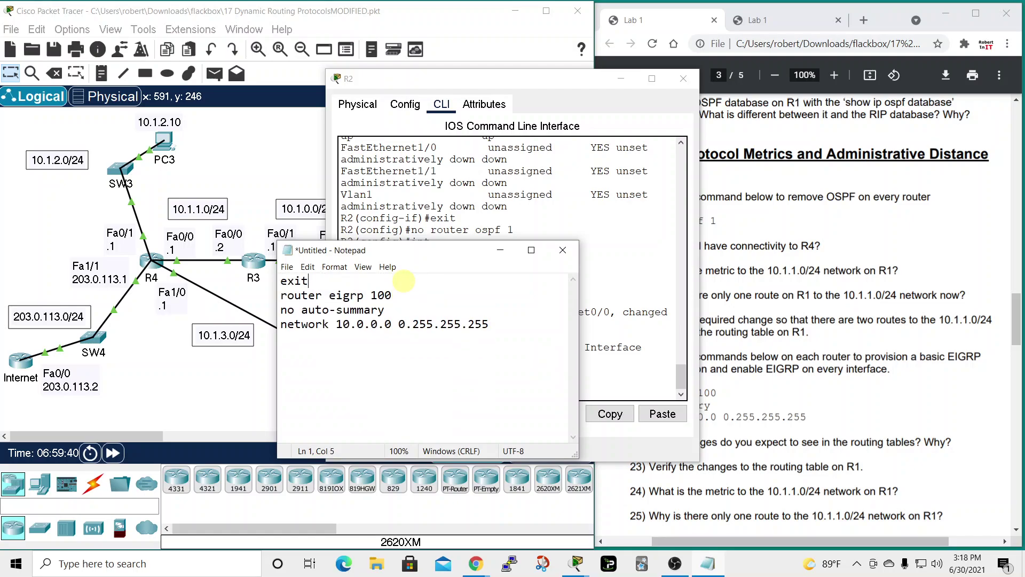
pyautogui.moveTo(489, 325); pyautogui.dragTo(242, 273)
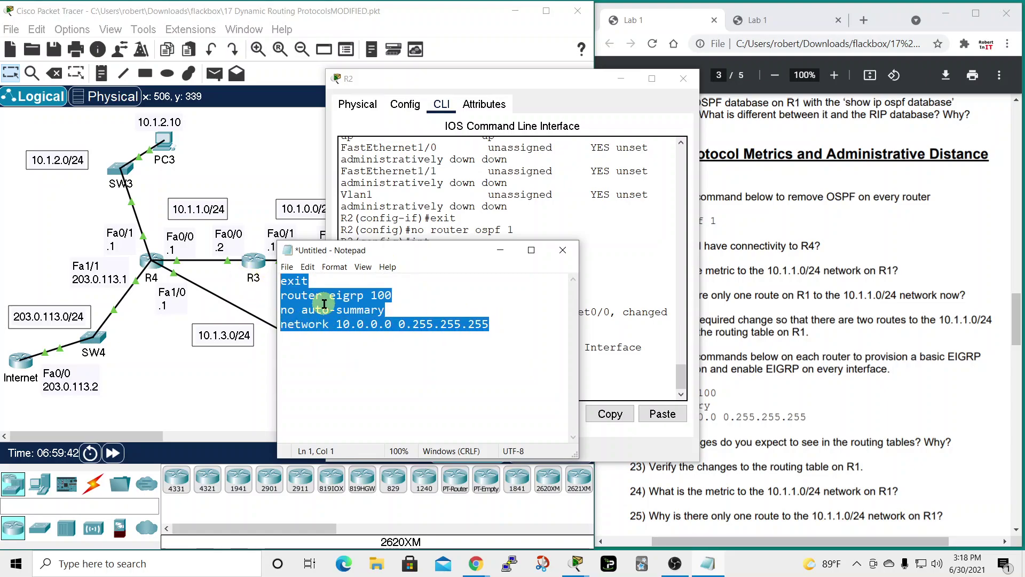
pyautogui.rightClick(333, 324)
pyautogui.click(353, 342)
pyautogui.click(508, 183)
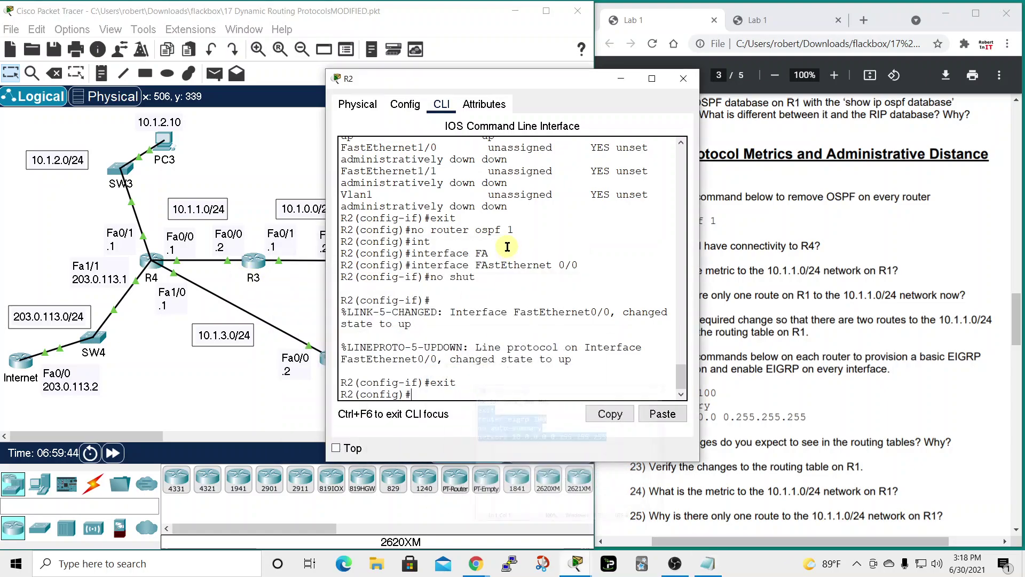
pyautogui.rightClick(420, 393)
pyautogui.click(441, 422)
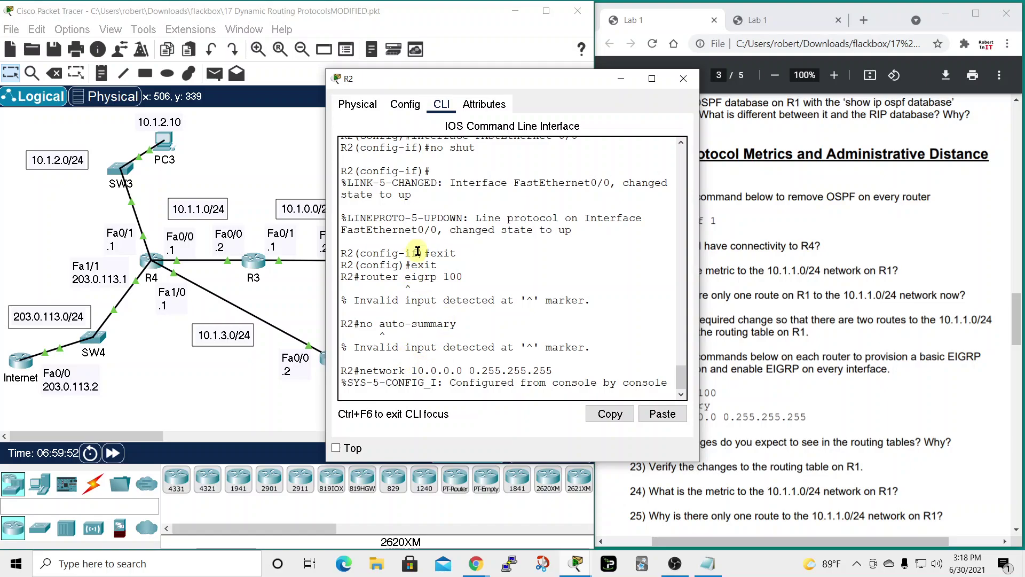
# - Place Notepad and R2's window side by side, and enter global configuration mode on R2 with 'conf t'
pyautogui.click(705, 564)
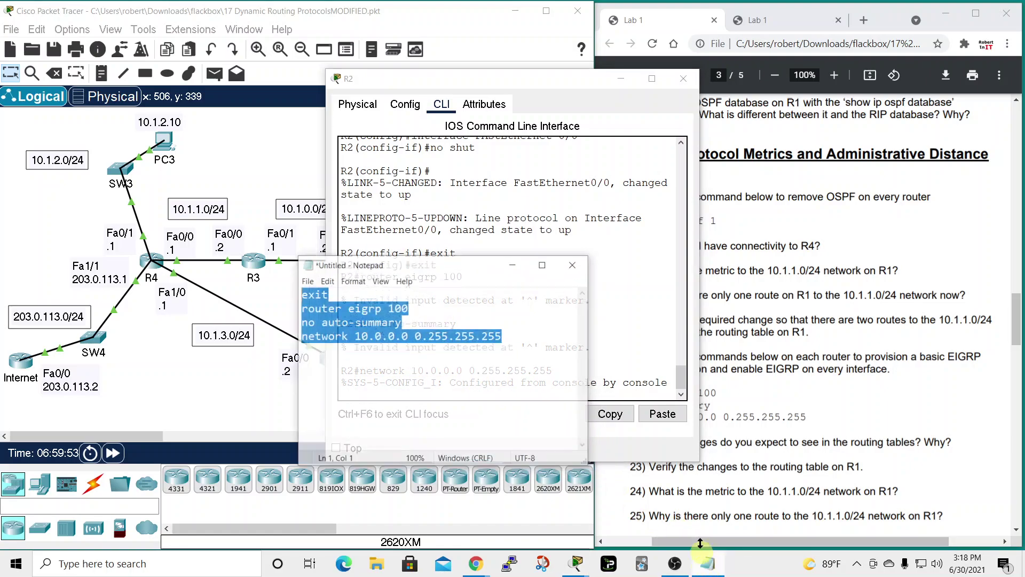
pyautogui.moveTo(427, 270); pyautogui.dragTo(758, 197)
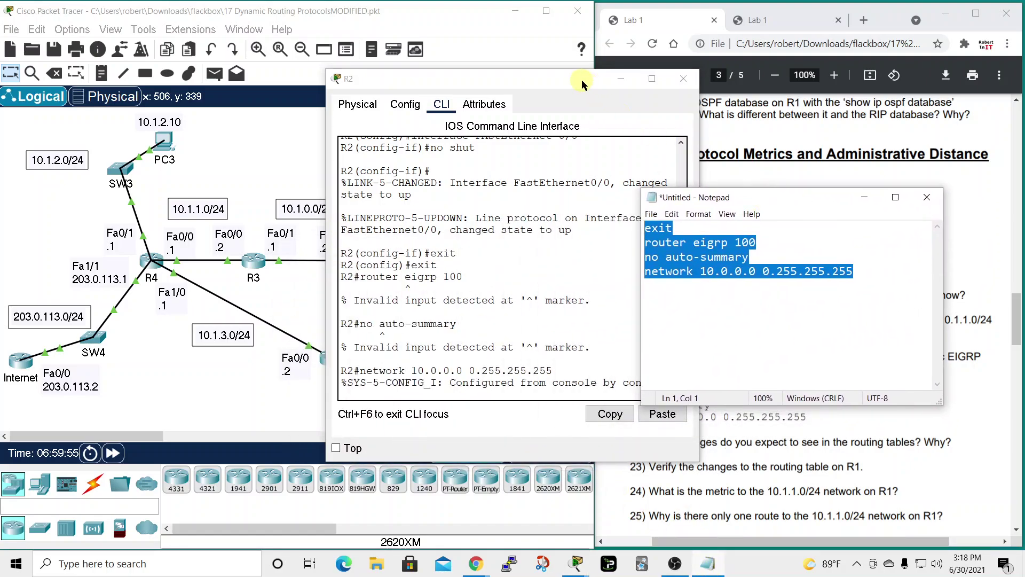
pyautogui.moveTo(582, 84); pyautogui.dragTo(463, 74)
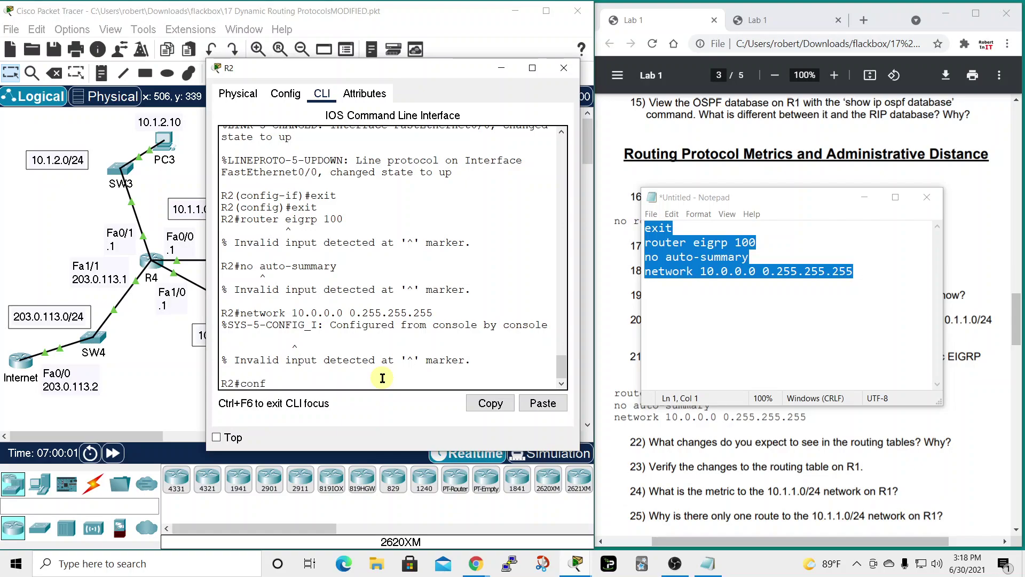
pyautogui.press('Return')
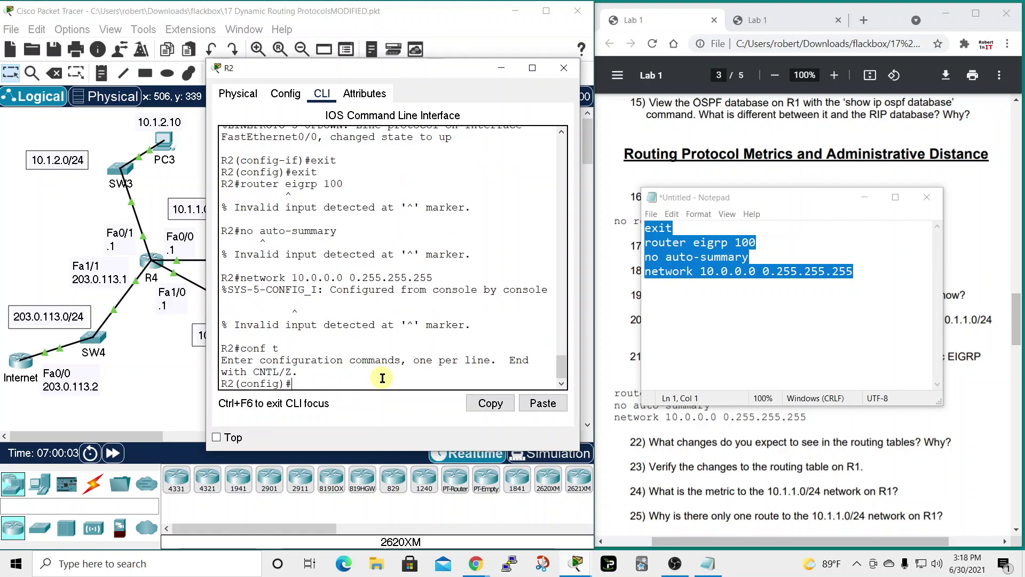
# - Copy only the three EIGRP commands without 'exit', run them on R2, and close R2's window
pyautogui.click(660, 257)
pyautogui.moveTo(645, 244); pyautogui.dragTo(855, 272)
pyautogui.rightClick(800, 267)
pyautogui.click(823, 304)
pyautogui.rightClick(317, 380)
pyautogui.click(349, 408)
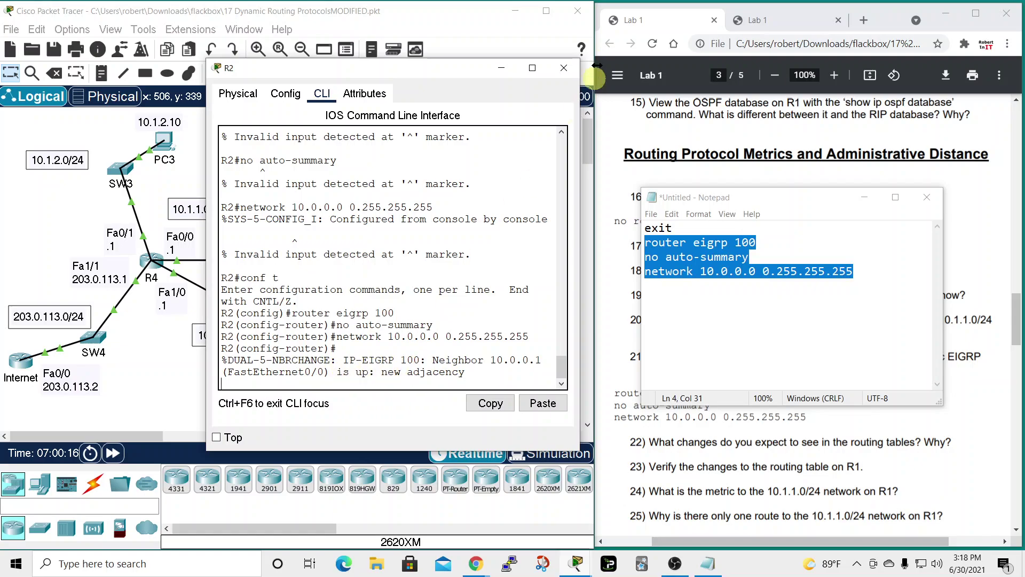
pyautogui.click(560, 72)
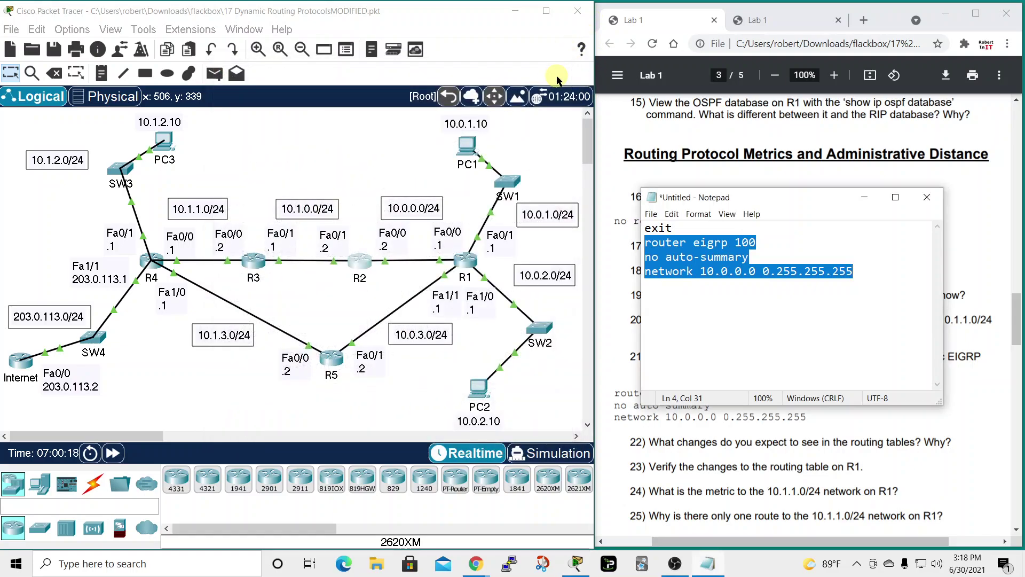
# - Run the copied EIGRP 100 commands in R3's command line and close R3's window
pyautogui.click(252, 260)
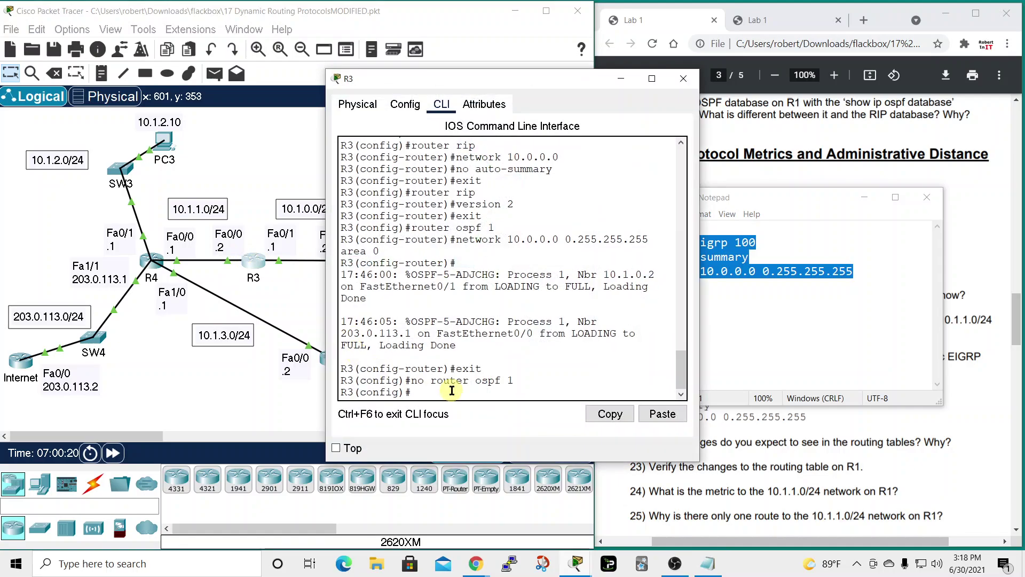
pyautogui.rightClick(445, 393)
pyautogui.click(473, 419)
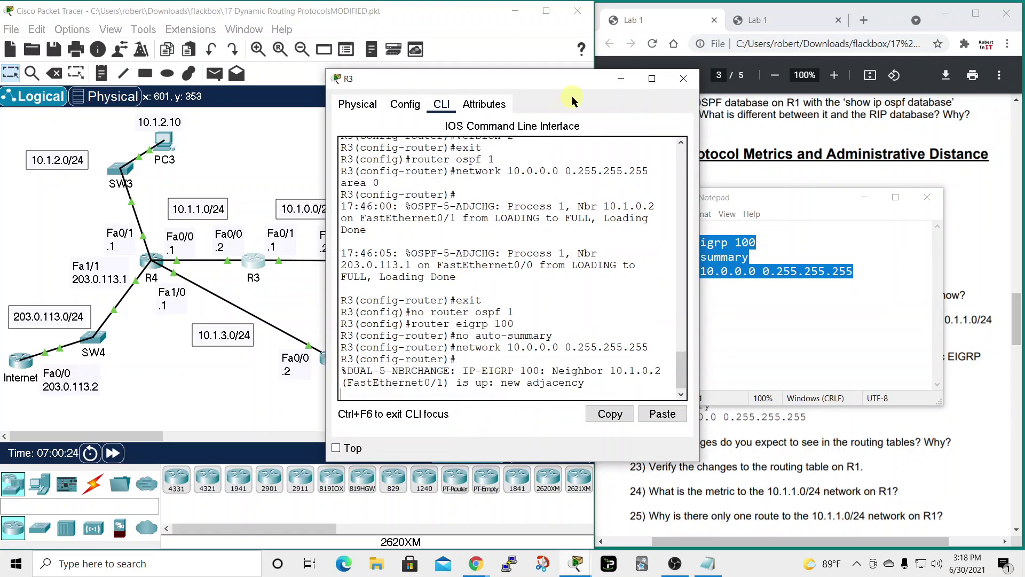
pyautogui.click(683, 78)
# - Run the copied EIGRP 100 commands in R4's command line and close R4's window
pyautogui.click(152, 260)
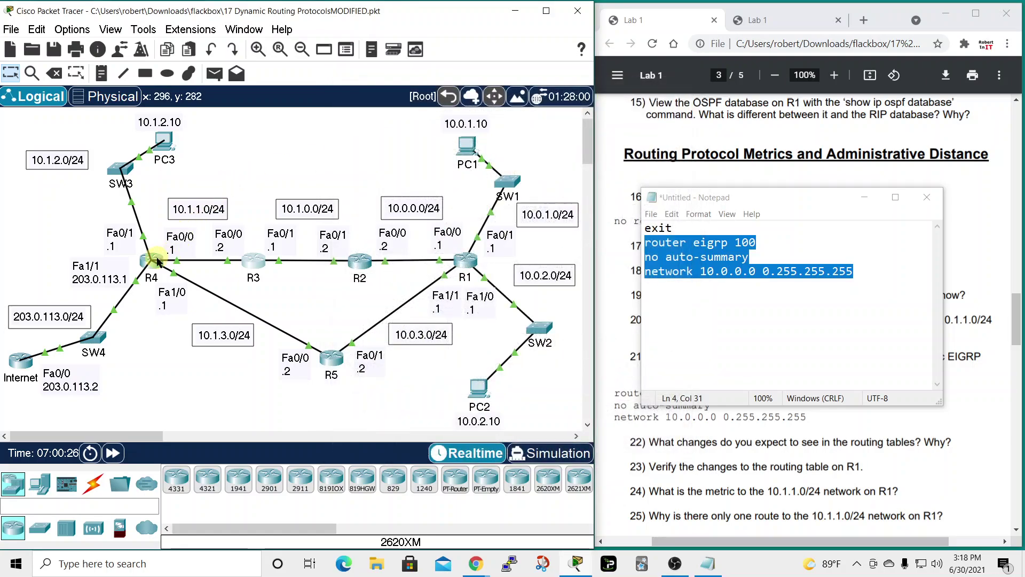
pyautogui.rightClick(448, 395)
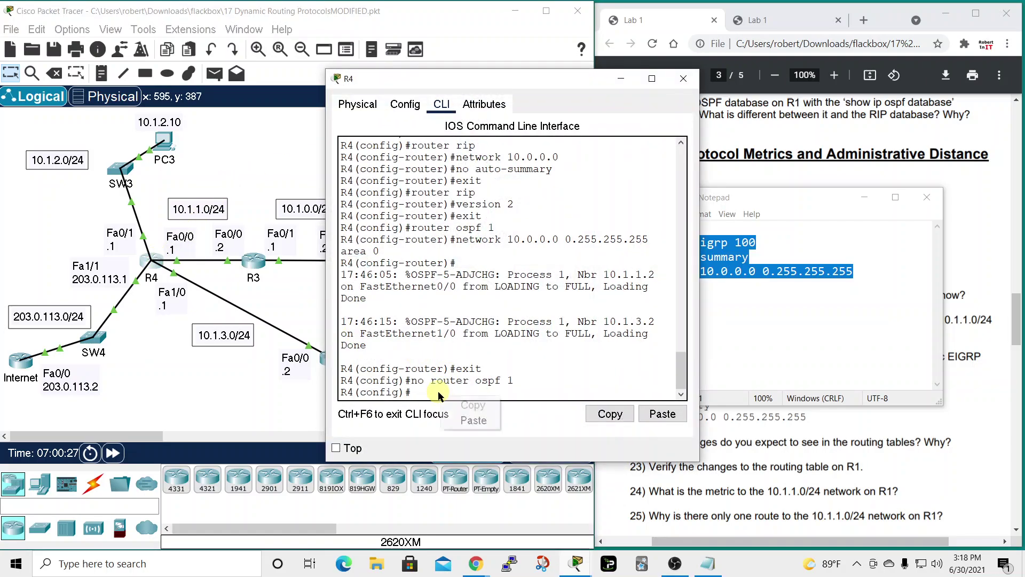
pyautogui.click(470, 415)
pyautogui.press('Return')
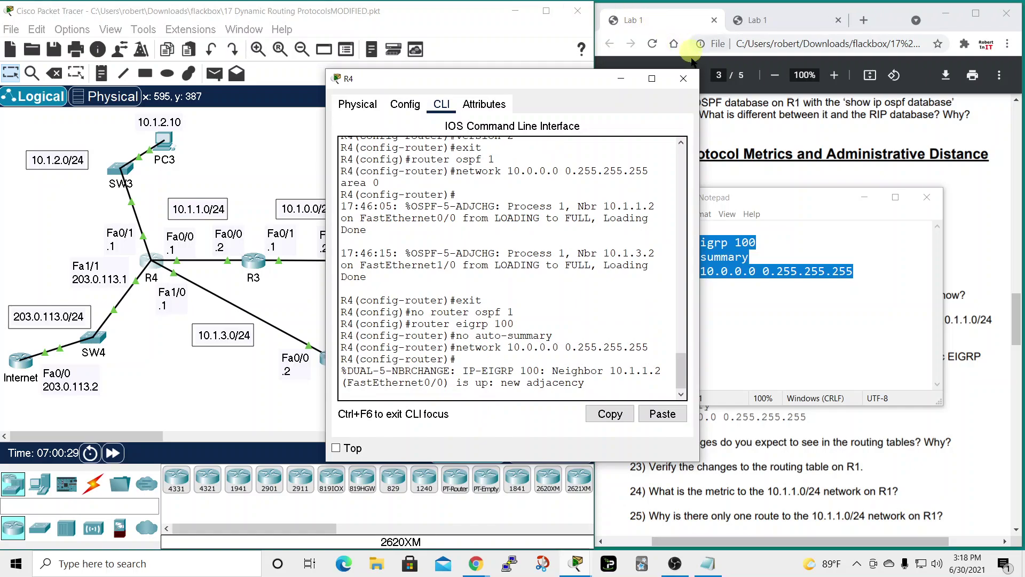
pyautogui.click(683, 80)
# - Run the copied EIGRP 100 commands in R5's command line, close R5's window, and put Notepad away
pyautogui.click(331, 358)
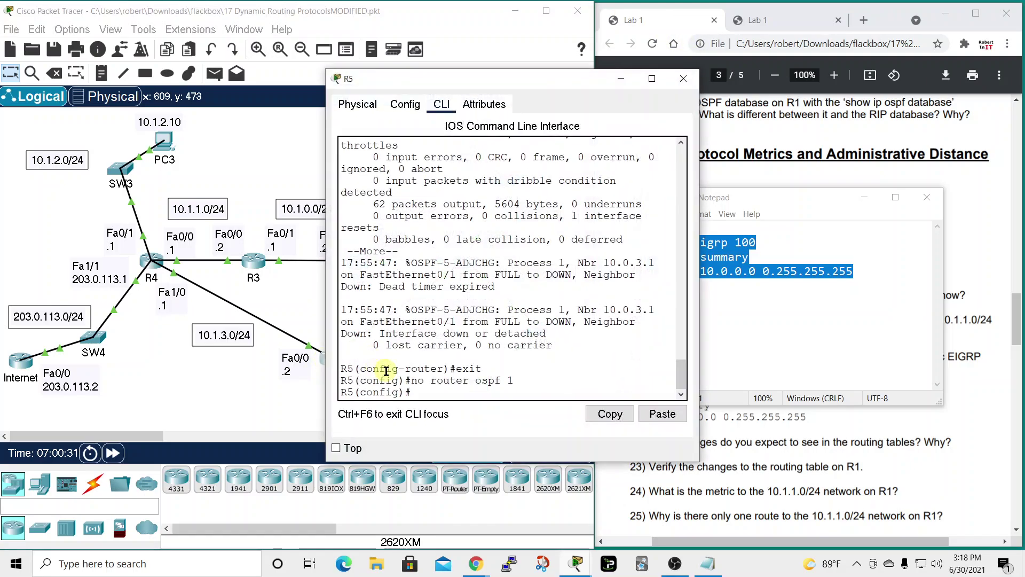
pyautogui.rightClick(412, 393)
pyautogui.click(435, 416)
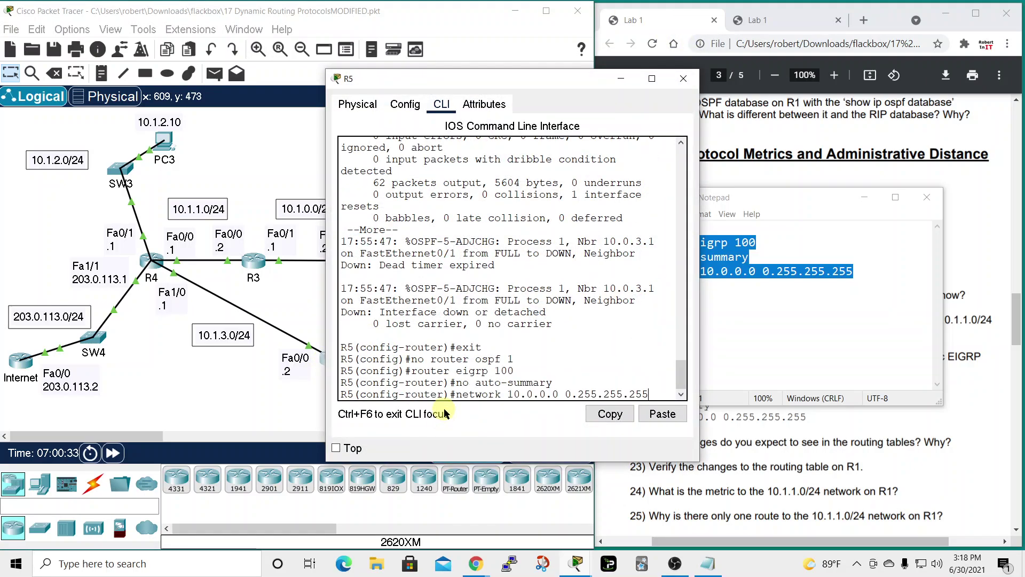
pyautogui.press('Return')
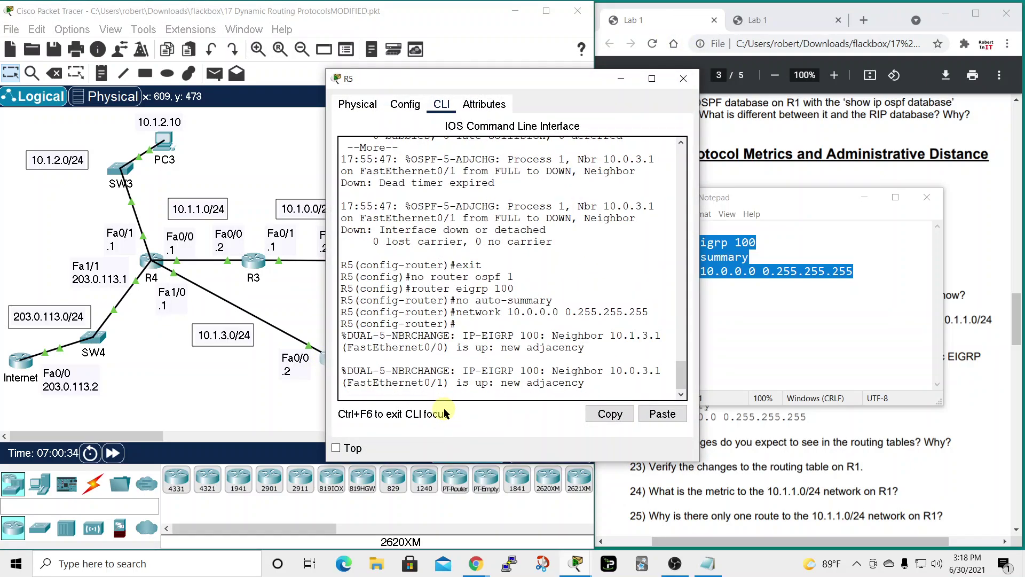
pyautogui.click(684, 79)
pyautogui.click(870, 196)
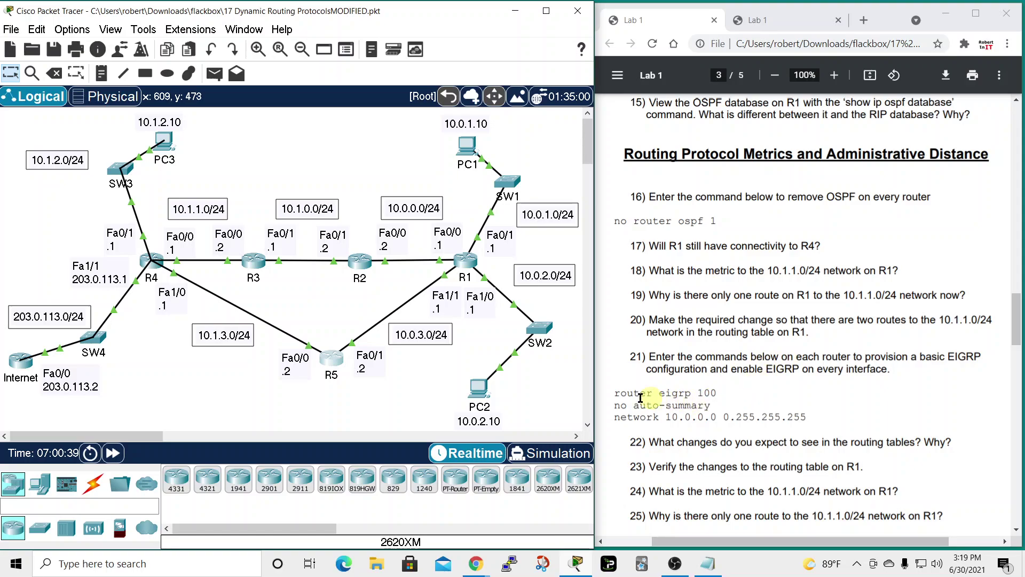
# - Read the lab's EIGRP questions 21 and 22, and list R1's routing table with 'do show ip route'
pyautogui.moveTo(609, 397); pyautogui.dragTo(747, 418)
pyautogui.scroll(-3, 759, 416)
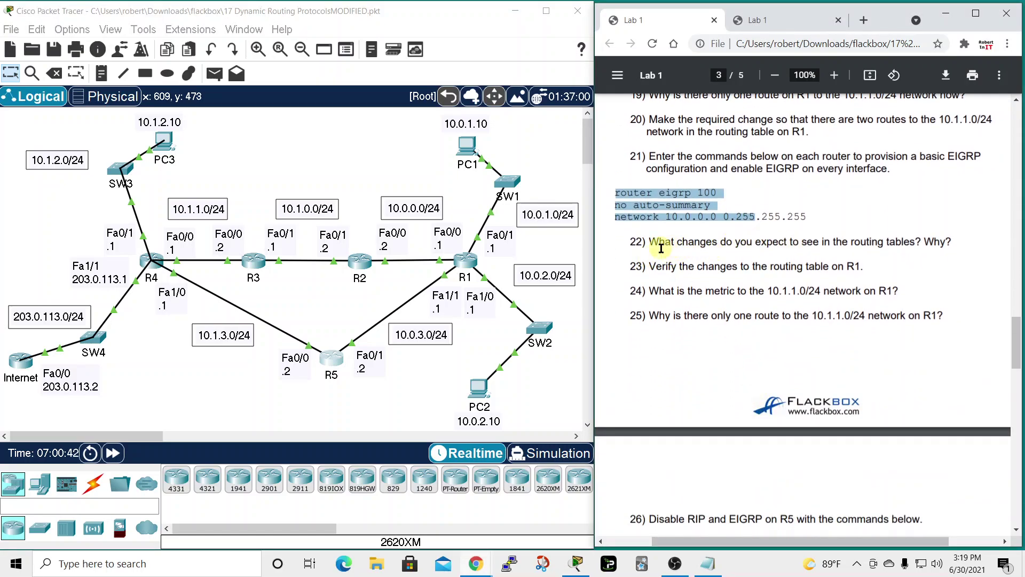
pyautogui.moveTo(630, 242); pyautogui.dragTo(661, 243)
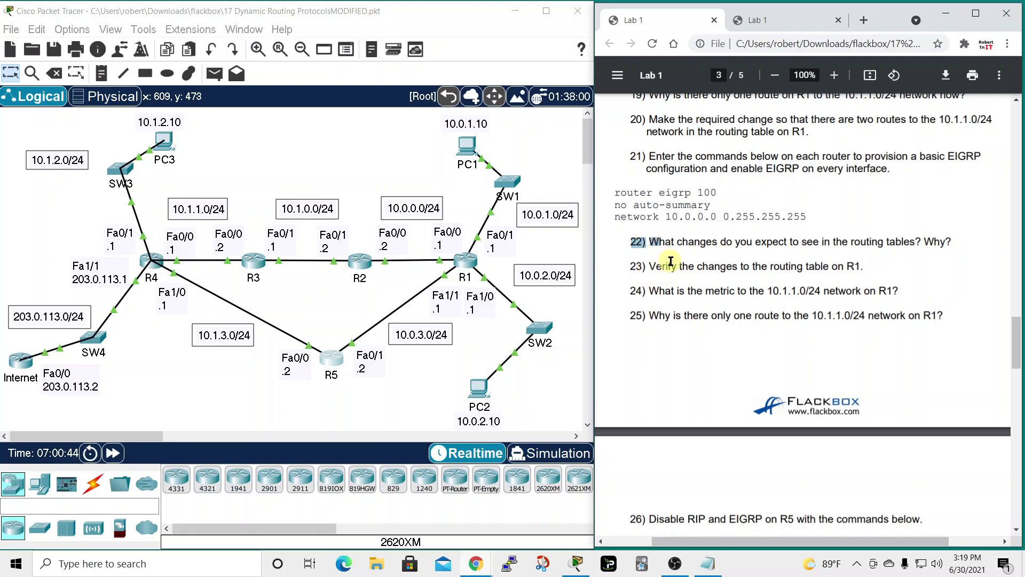
pyautogui.click(466, 264)
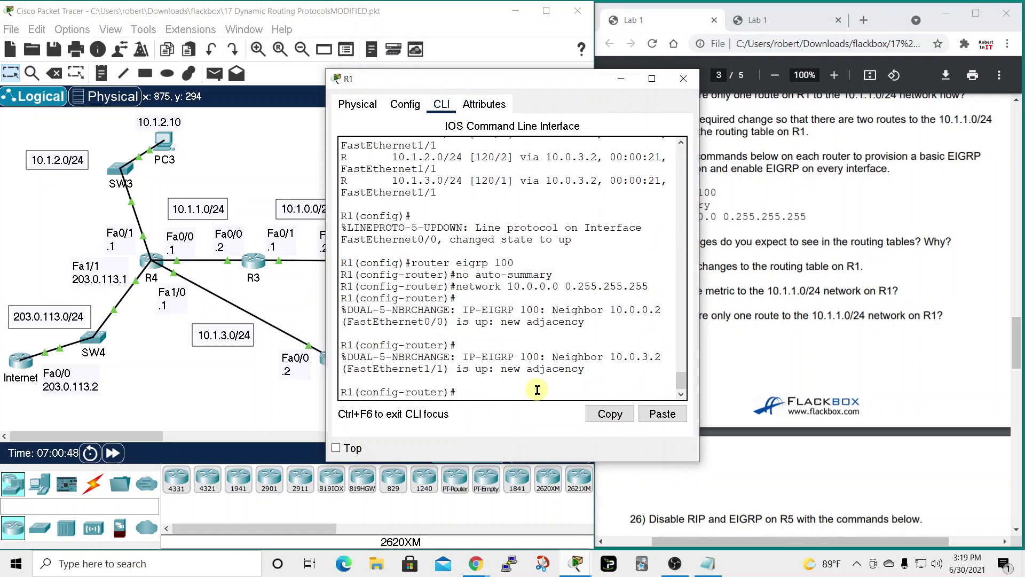
pyautogui.write('do show i')
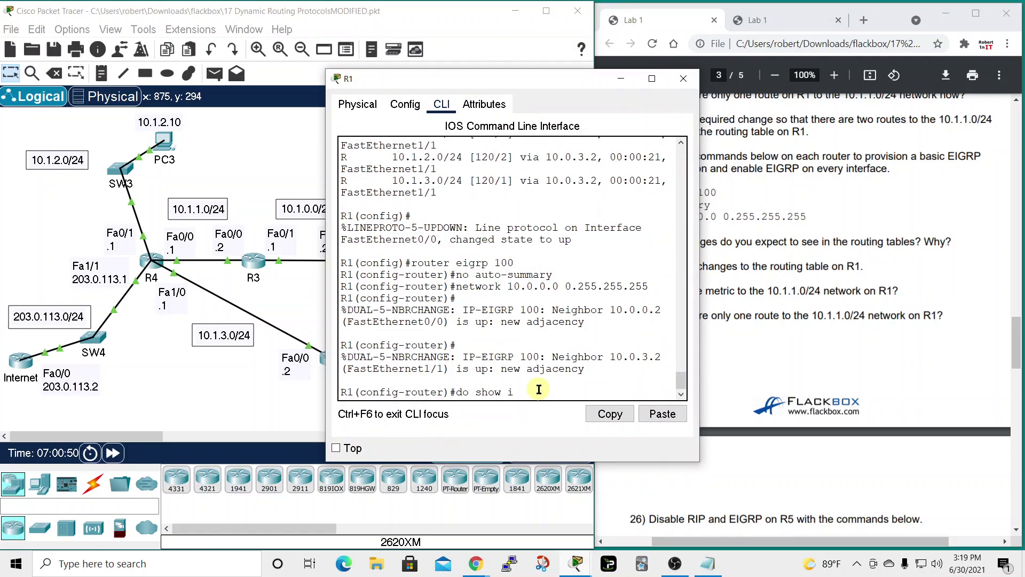
pyautogui.write('p route')
pyautogui.press('Return')
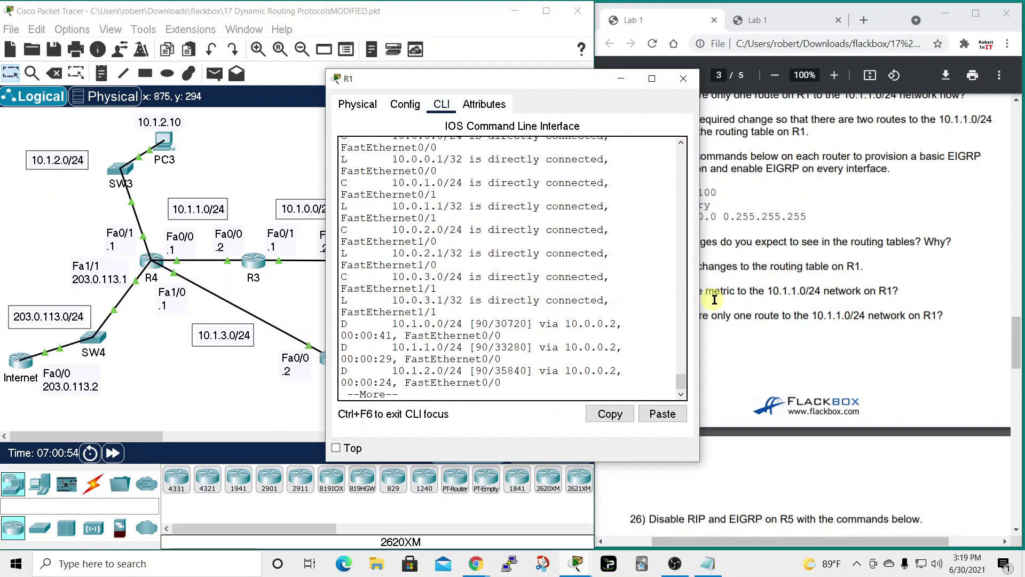
# - Widen R1's window so each route fits on one line, and look up the EIGRP code in the legend
pyautogui.moveTo(700, 295); pyautogui.dragTo(904, 296)
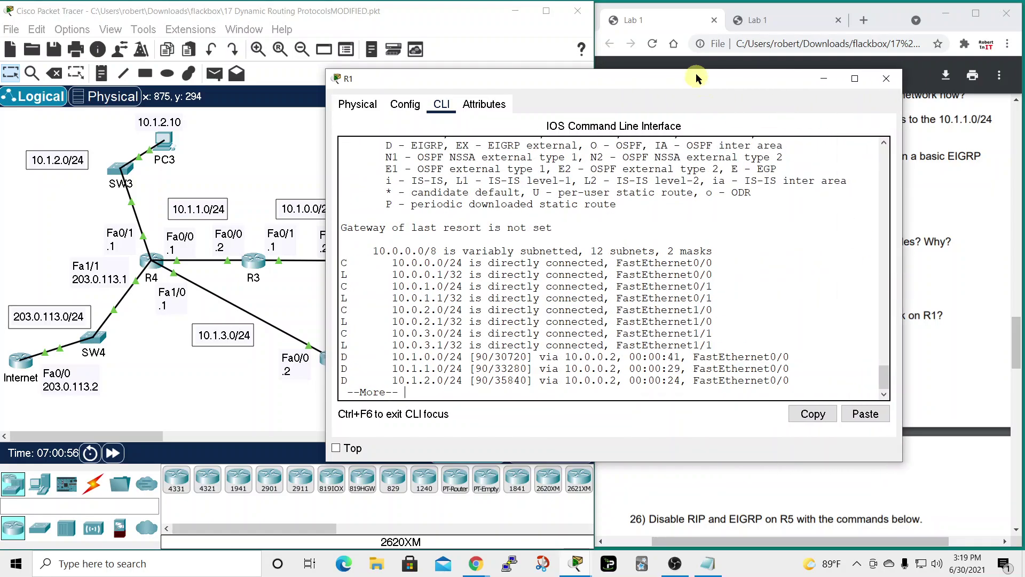
pyautogui.moveTo(692, 77); pyautogui.dragTo(587, 74)
pyautogui.scroll(1, 504, 181)
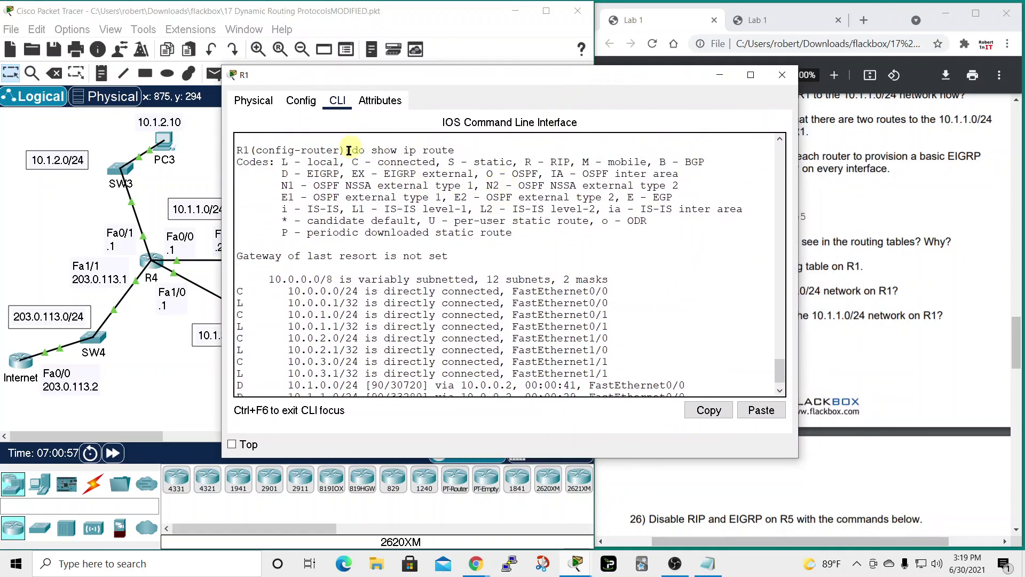
pyautogui.moveTo(284, 174); pyautogui.dragTo(346, 174)
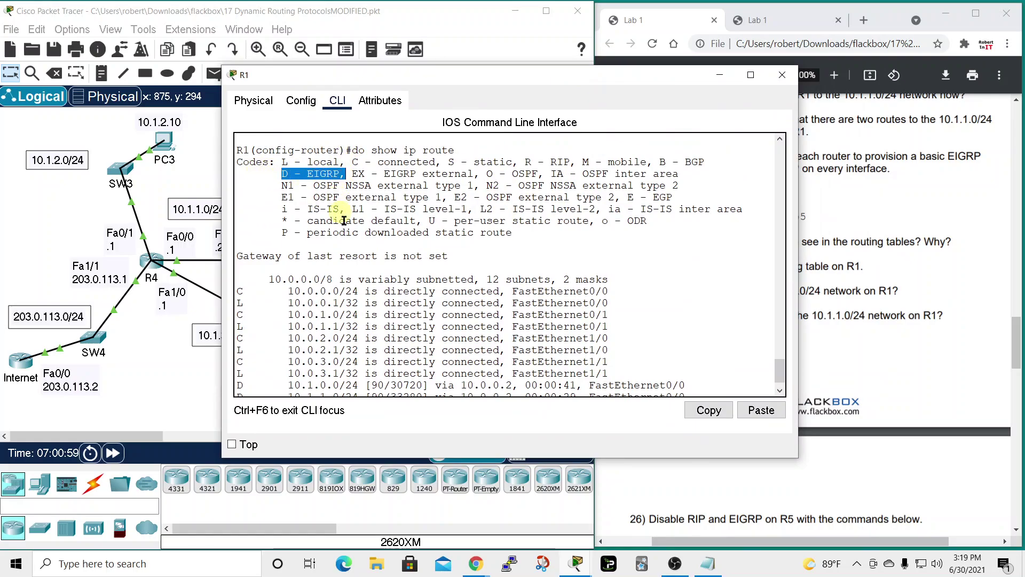
pyautogui.scroll(-1, 355, 230)
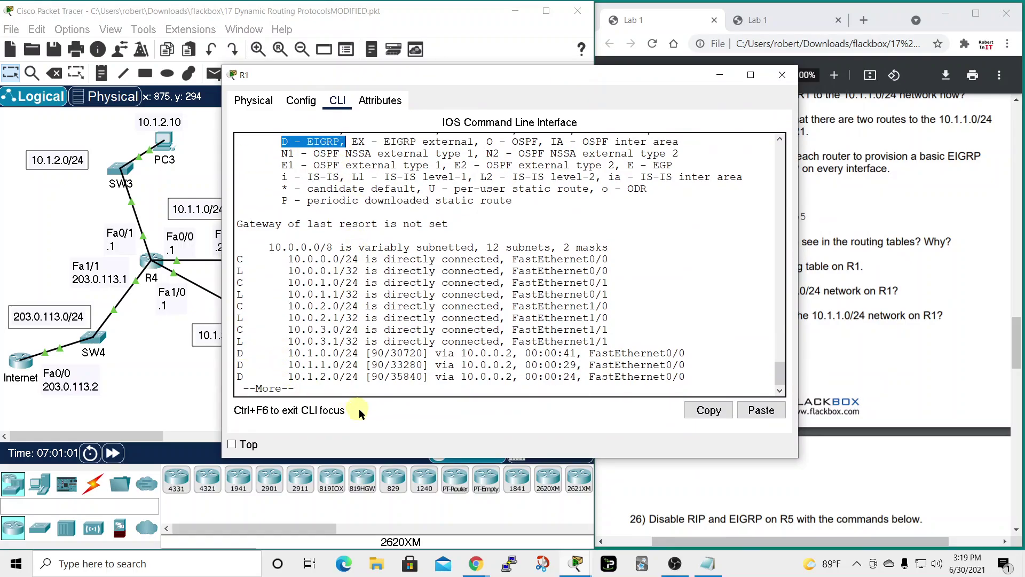
# - Show the rest of R1's routing table, examine the administrative distance of the EIGRP routes, and close R1's window
pyautogui.click(360, 394)
pyautogui.press('space')
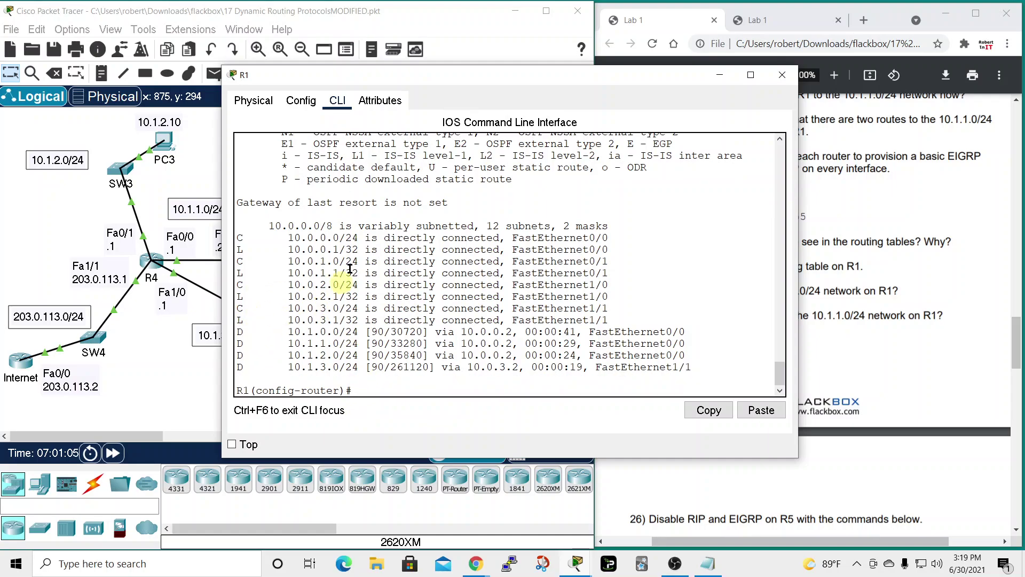
pyautogui.scroll(1, 389, 225)
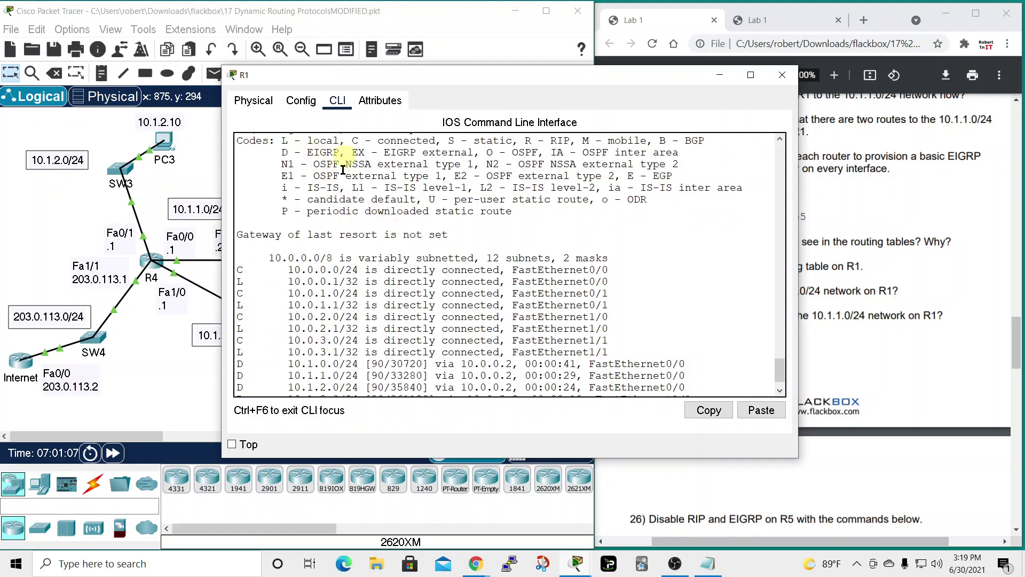
pyautogui.scroll(-1, 357, 324)
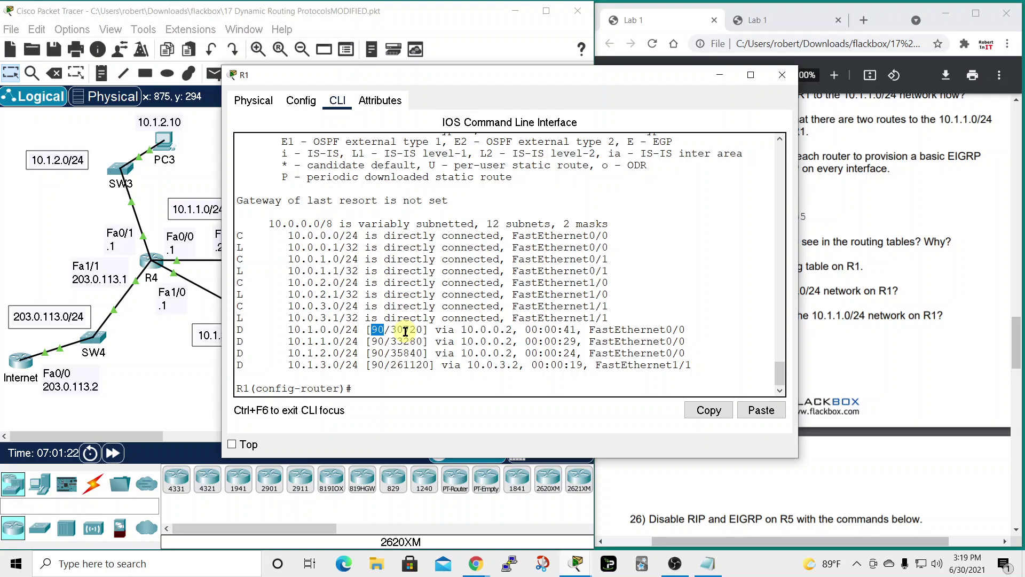
pyautogui.click(783, 75)
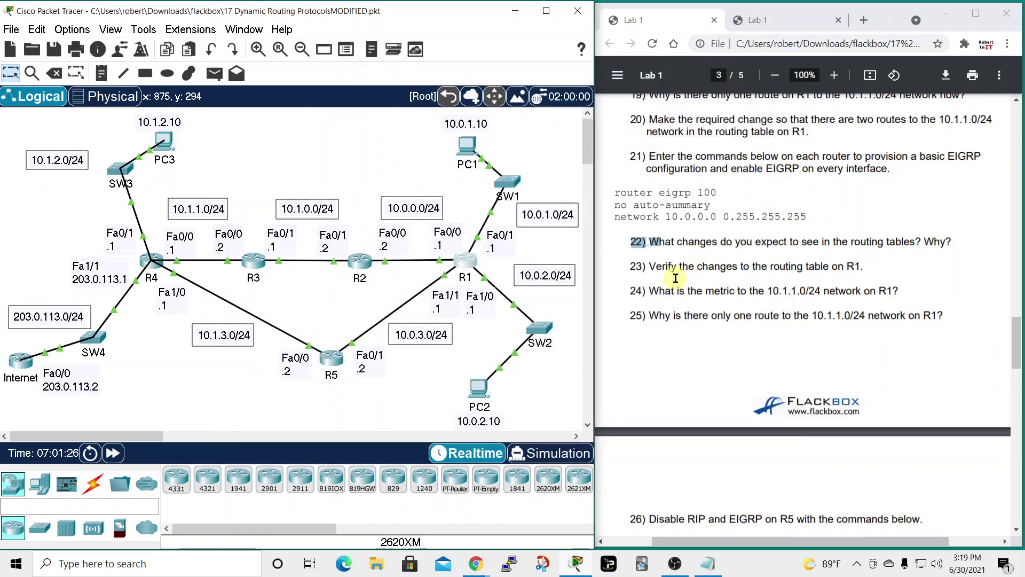
# - For question 24, place R1's widened command line beside the lab guide and examine the metric of its 10.1.1.0/24 route
pyautogui.click(635, 265)
pyautogui.moveTo(646, 265); pyautogui.dragTo(740, 291)
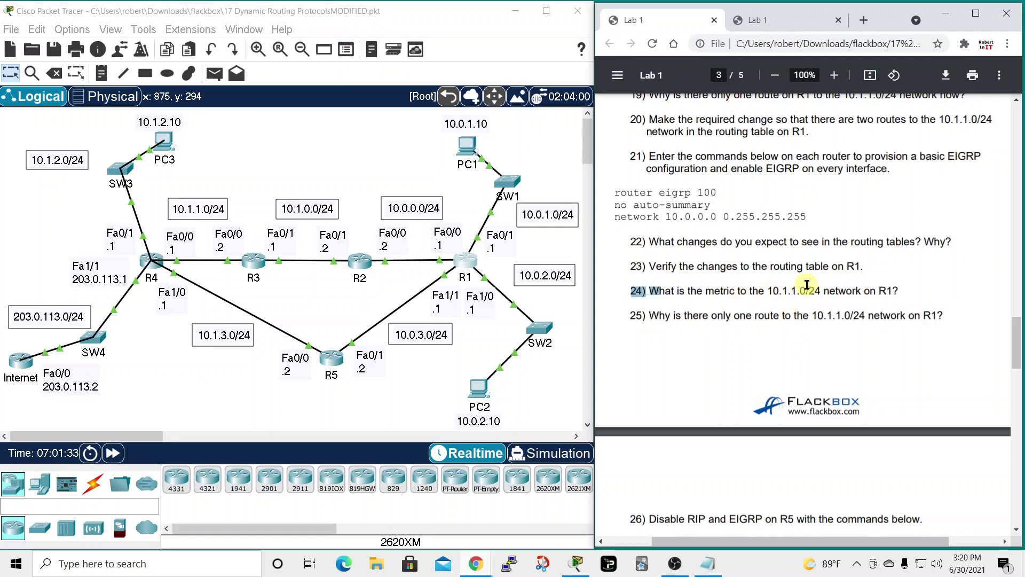
pyautogui.click(465, 260)
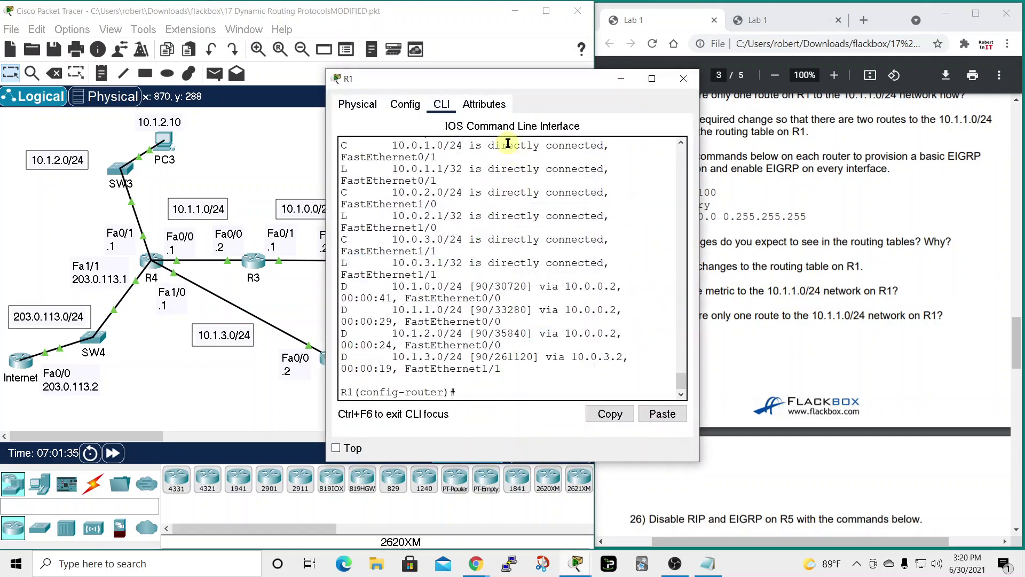
pyautogui.moveTo(517, 80); pyautogui.dragTo(396, 69)
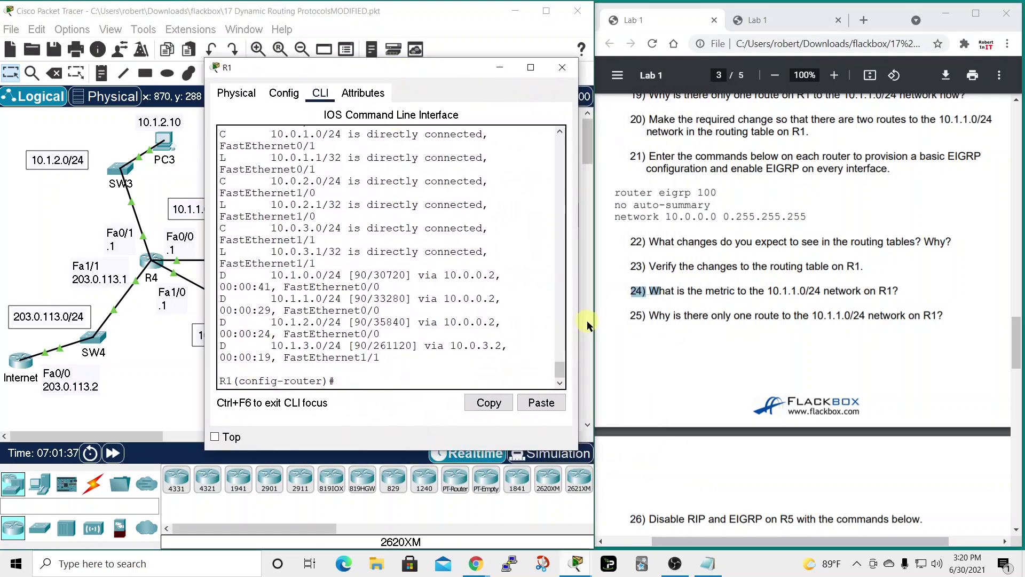
pyautogui.moveTo(580, 323); pyautogui.dragTo(665, 321)
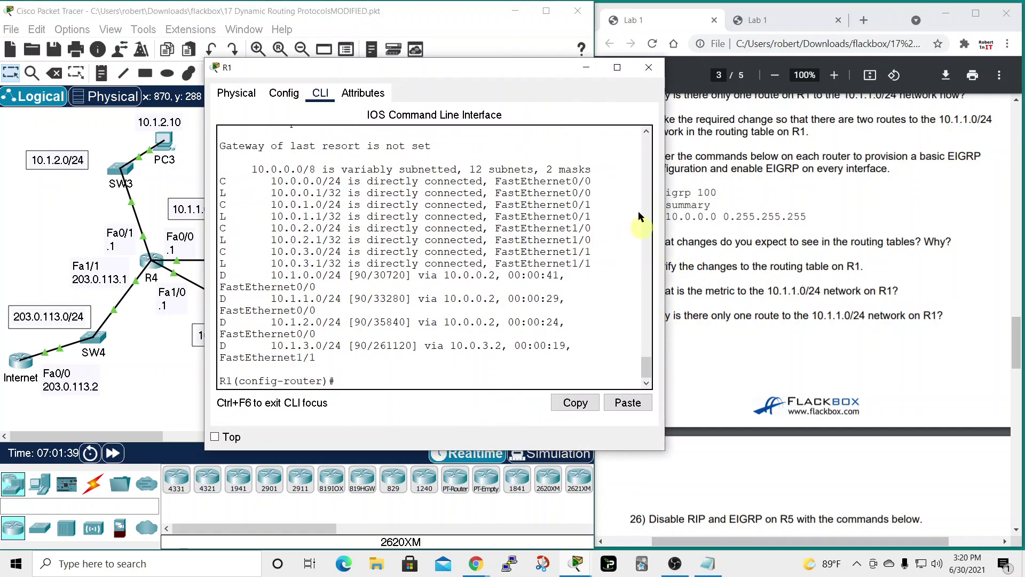
pyautogui.moveTo(502, 72); pyautogui.dragTo(373, 61)
pyautogui.moveTo(536, 235); pyautogui.dragTo(588, 235)
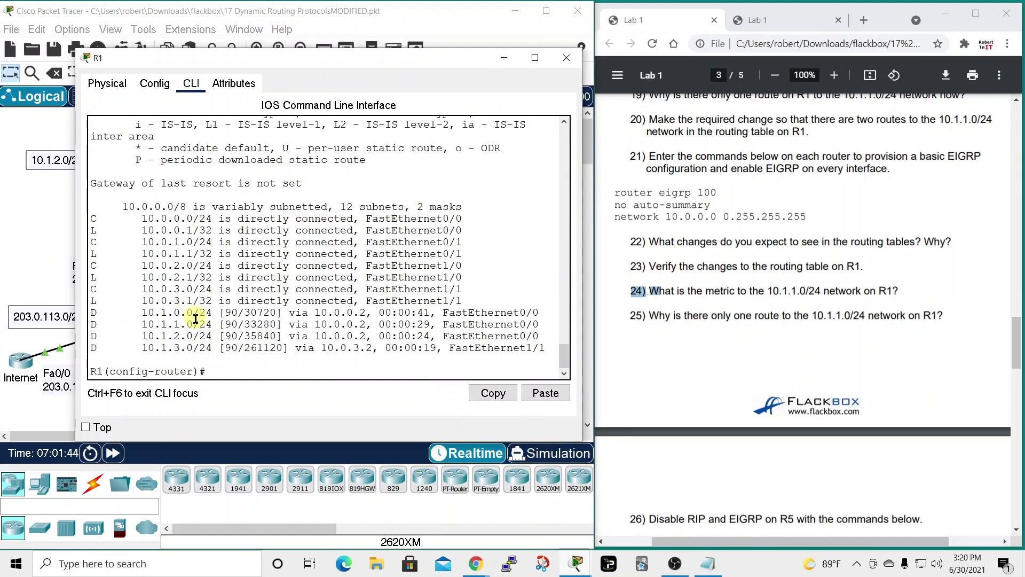
pyautogui.moveTo(246, 322); pyautogui.dragTo(278, 326)
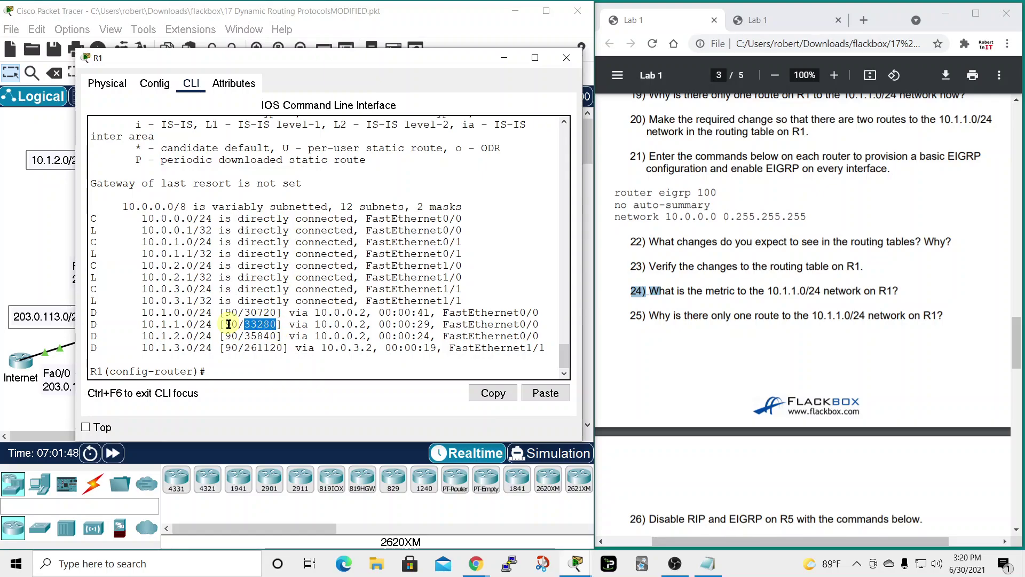
pyautogui.moveTo(246, 325); pyautogui.dragTo(276, 325)
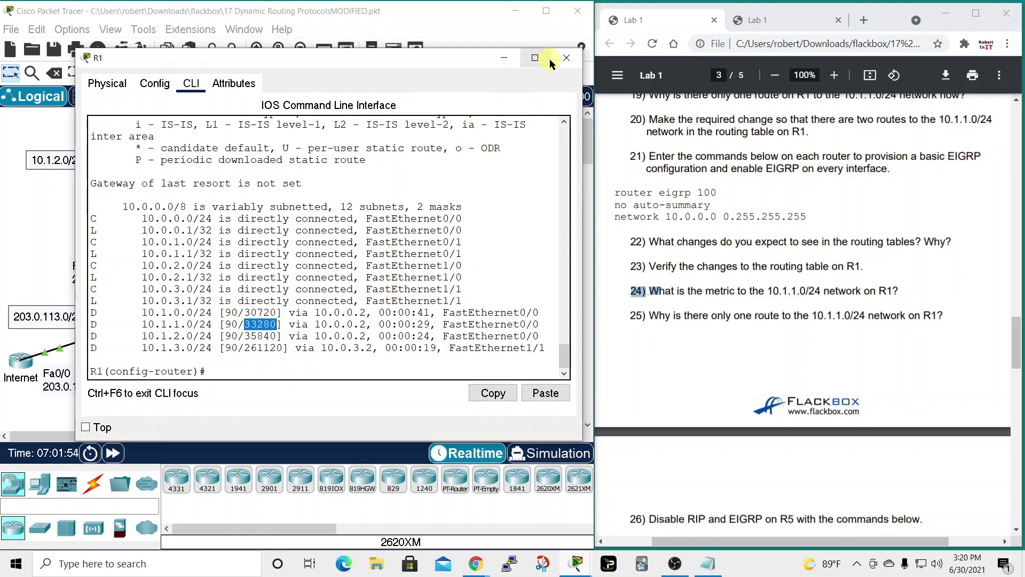
pyautogui.click(566, 57)
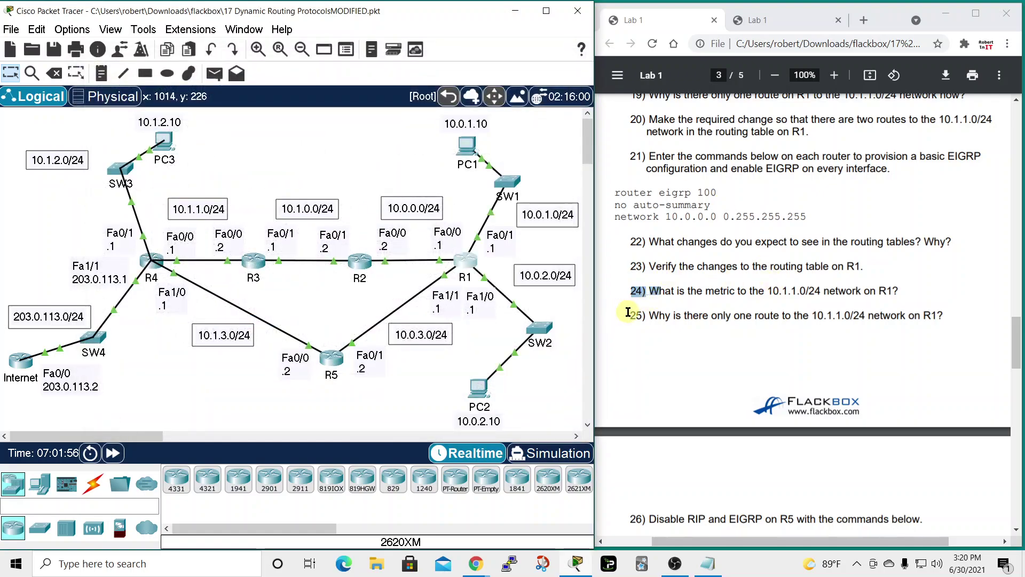
# - For question 25, compare R1's 10.1.1.0/24 route entry with the paths in the topology, and close R1's window
pyautogui.moveTo(631, 315); pyautogui.dragTo(646, 316)
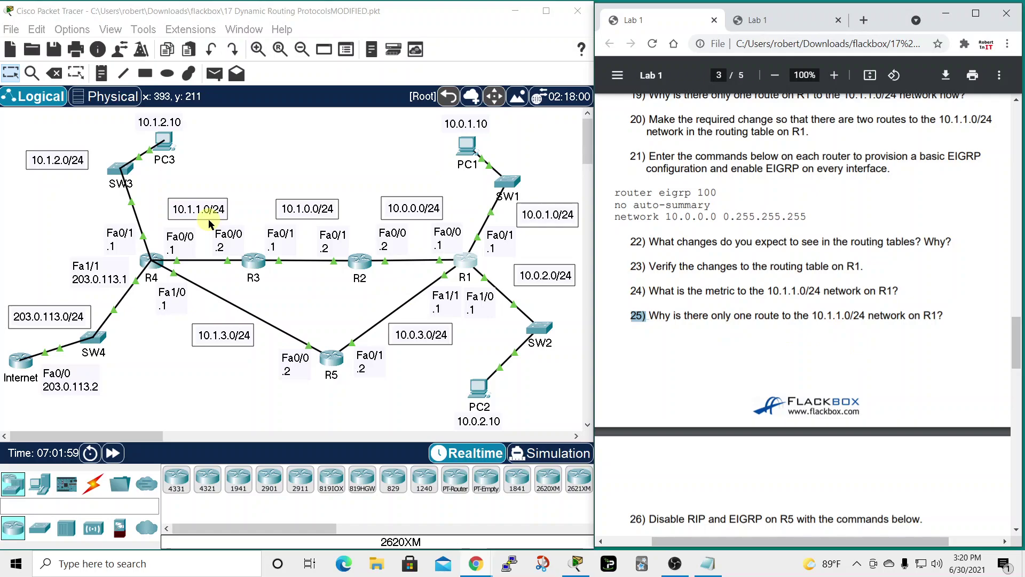
pyautogui.click(463, 262)
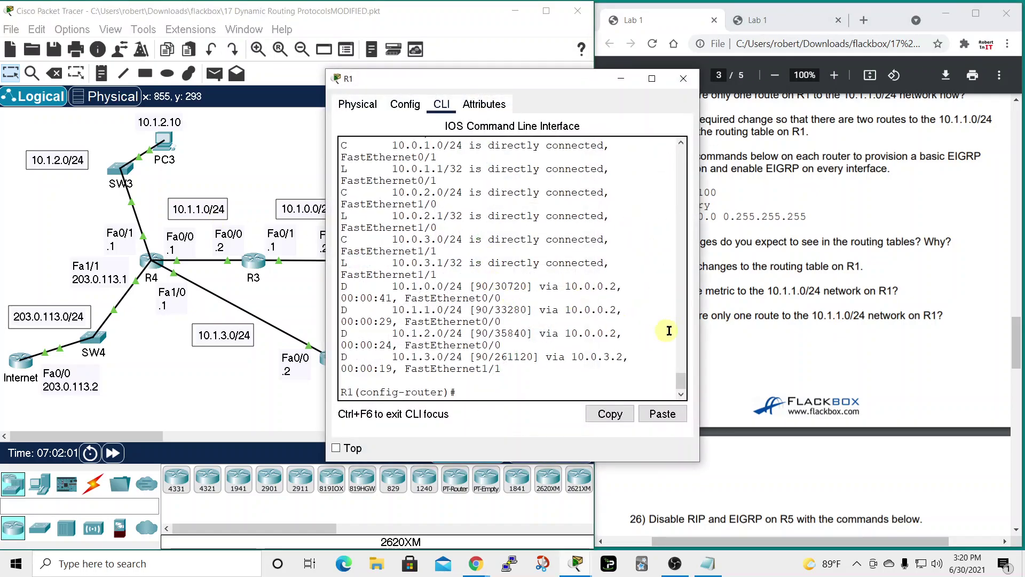
pyautogui.moveTo(699, 325); pyautogui.dragTo(865, 326)
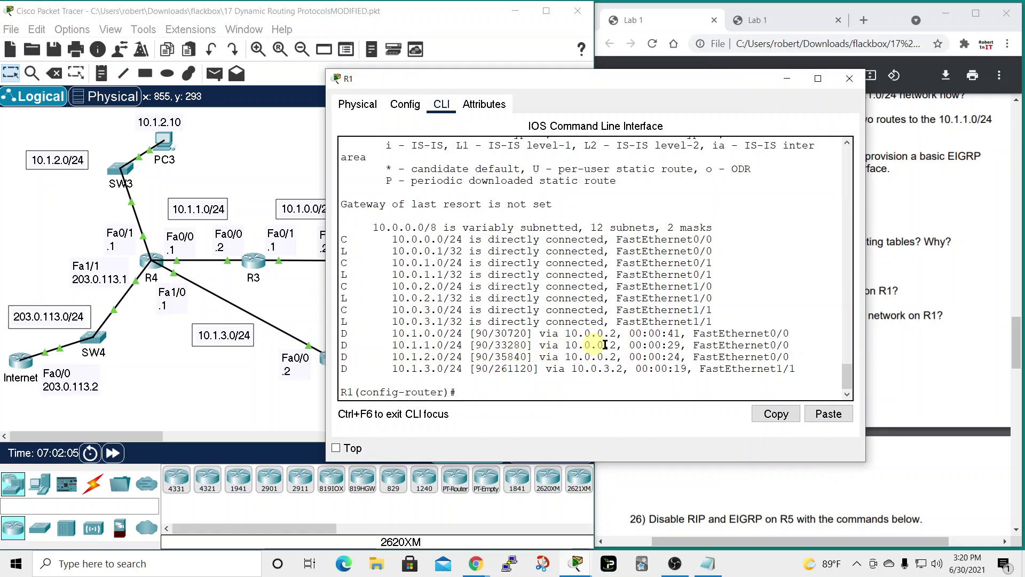
pyautogui.moveTo(652, 77); pyautogui.dragTo(785, 62)
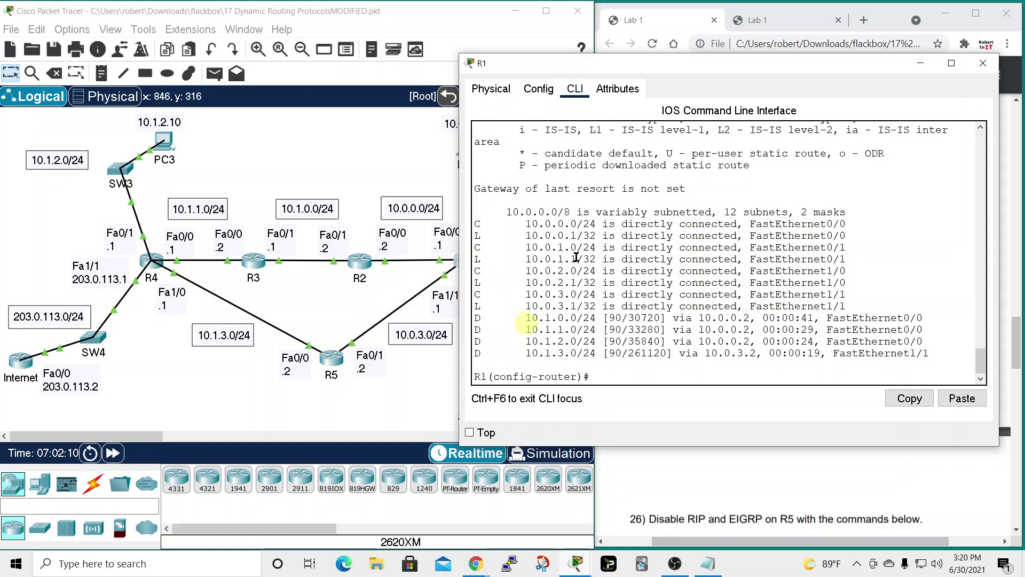
pyautogui.scroll(1, 609, 231)
pyautogui.scroll(2, 551, 205)
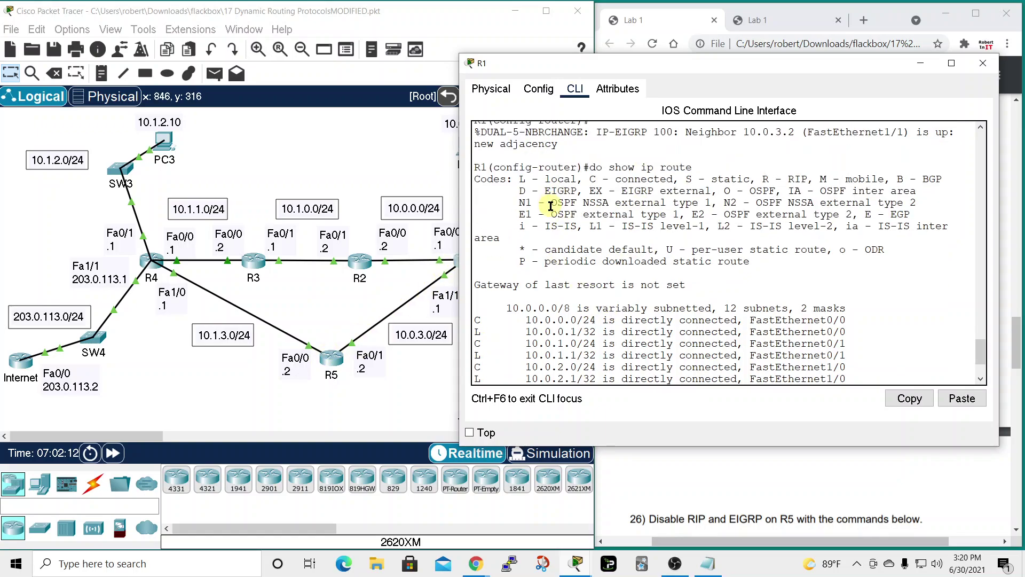
pyautogui.scroll(-3, 551, 205)
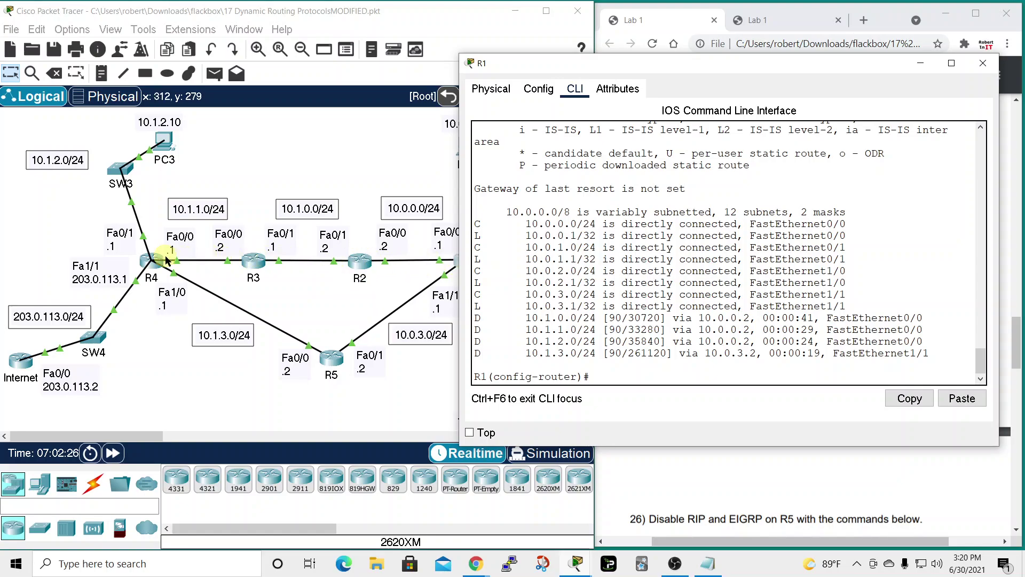
pyautogui.moveTo(757, 67); pyautogui.dragTo(610, 67)
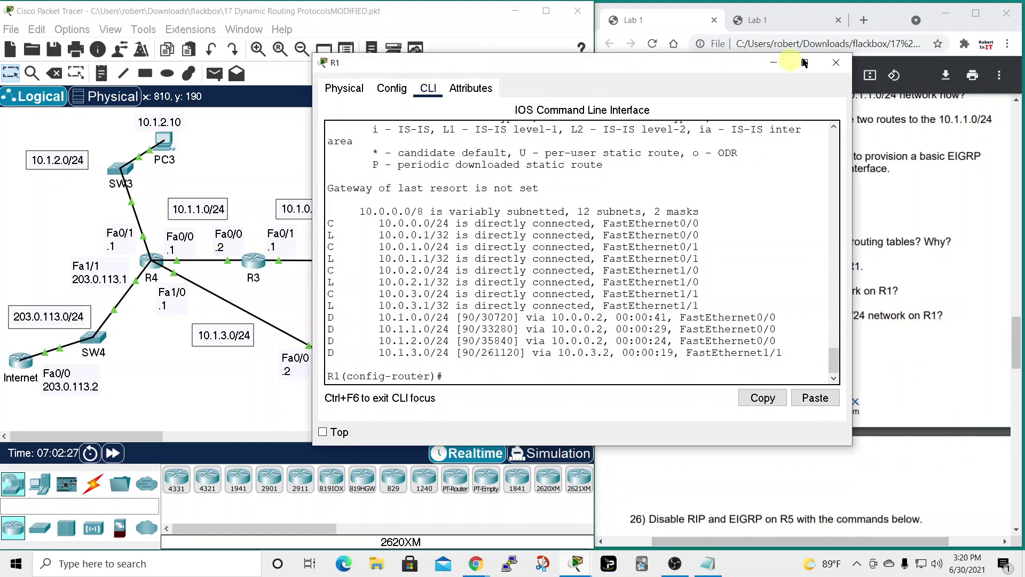
pyautogui.click(837, 63)
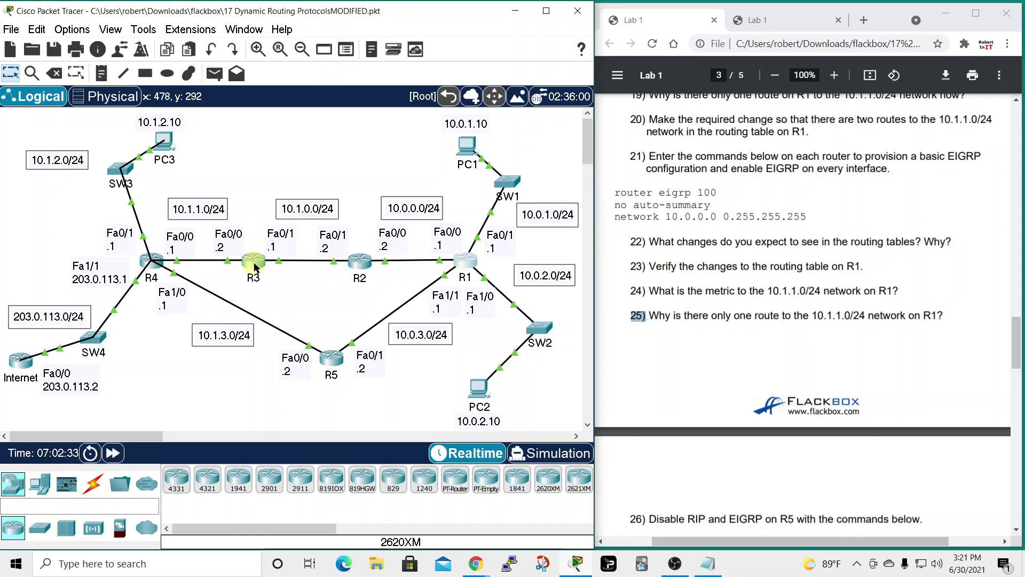
# - Go to task 26 in the lab guide and read its commands for disabling RIP and EIGRP on R5
pyautogui.scroll(-1, 768, 277)
pyautogui.scroll(-5, 768, 276)
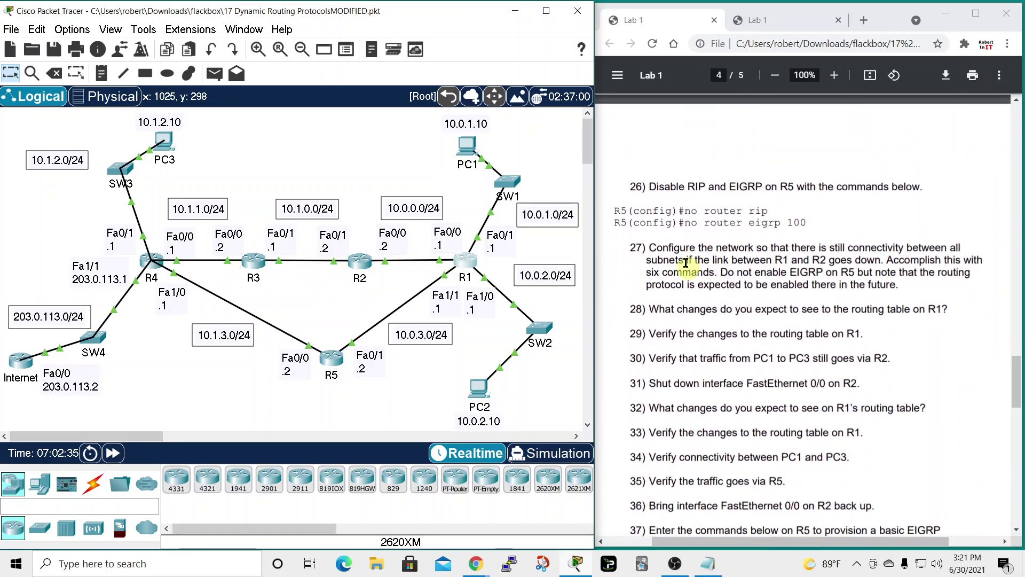
pyautogui.moveTo(630, 184); pyautogui.dragTo(660, 187)
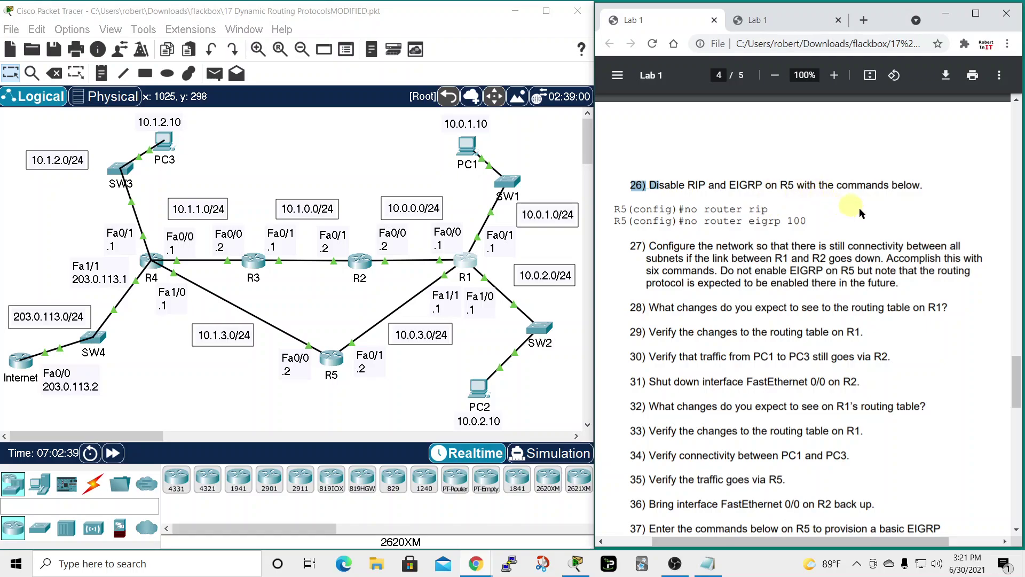
# - On R5's widened command line, leave the EIGRP router configuration and disable RIP with "no router rip"
pyautogui.click(329, 365)
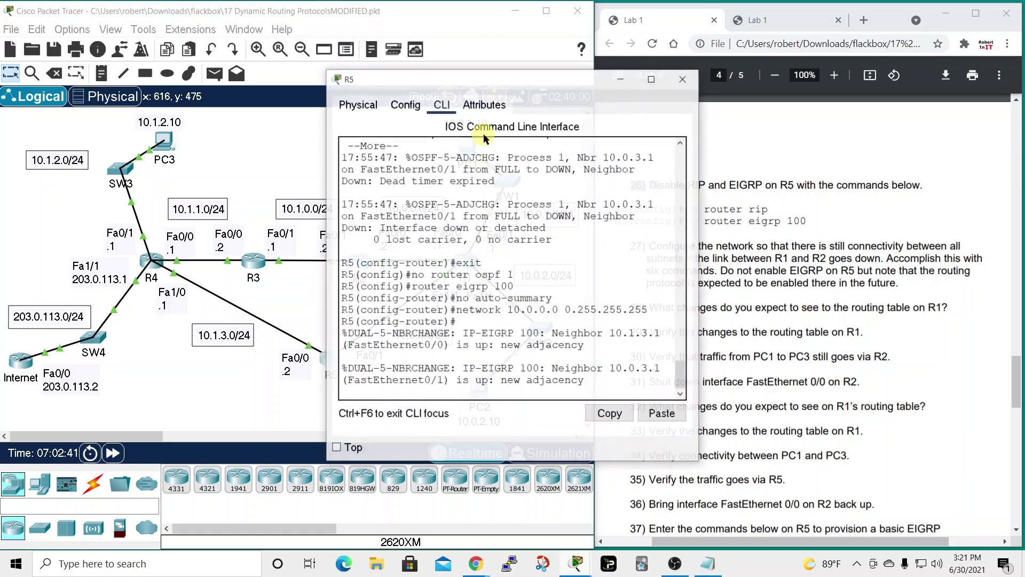
pyautogui.moveTo(550, 80); pyautogui.dragTo(293, 19)
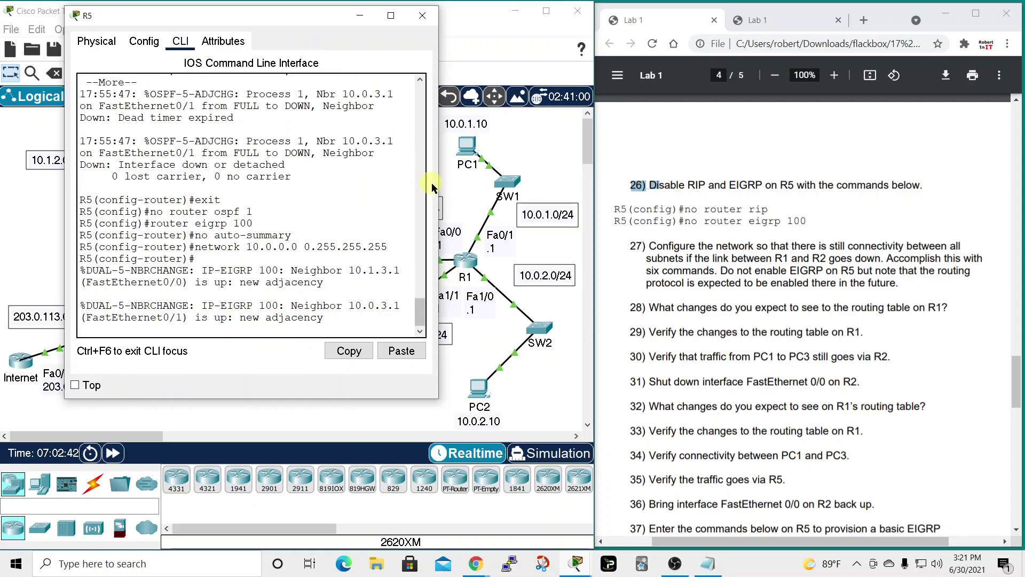
pyautogui.moveTo(439, 190); pyautogui.dragTo(577, 191)
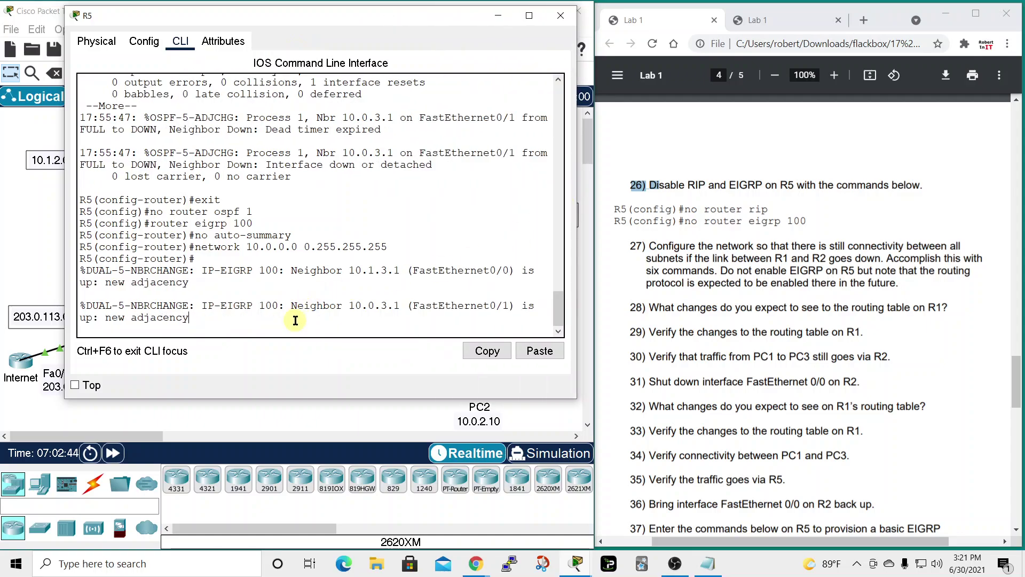
pyautogui.press('Return')
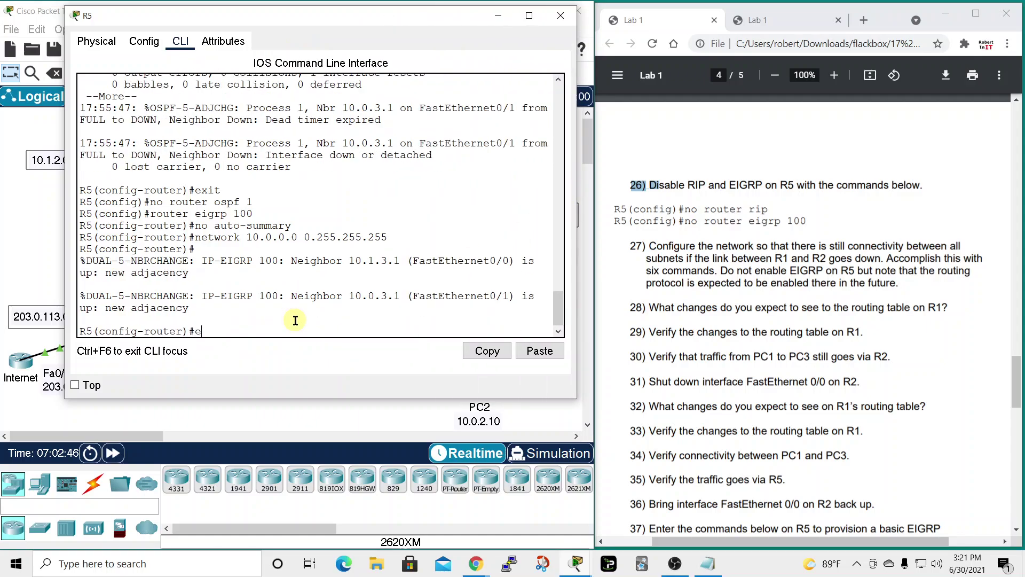
pyautogui.press('Return')
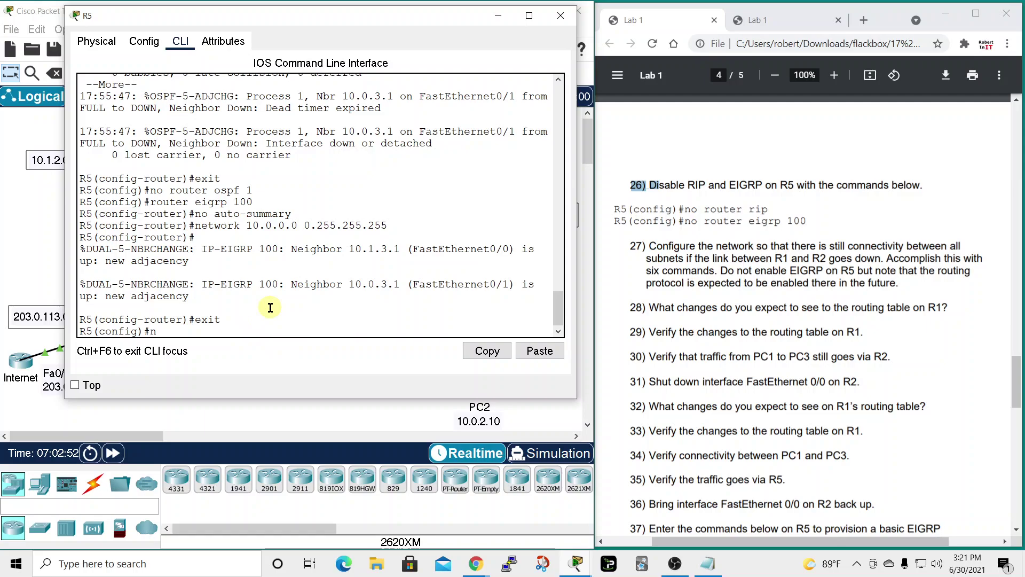
pyautogui.write('ou')
pyautogui.press('Tab')
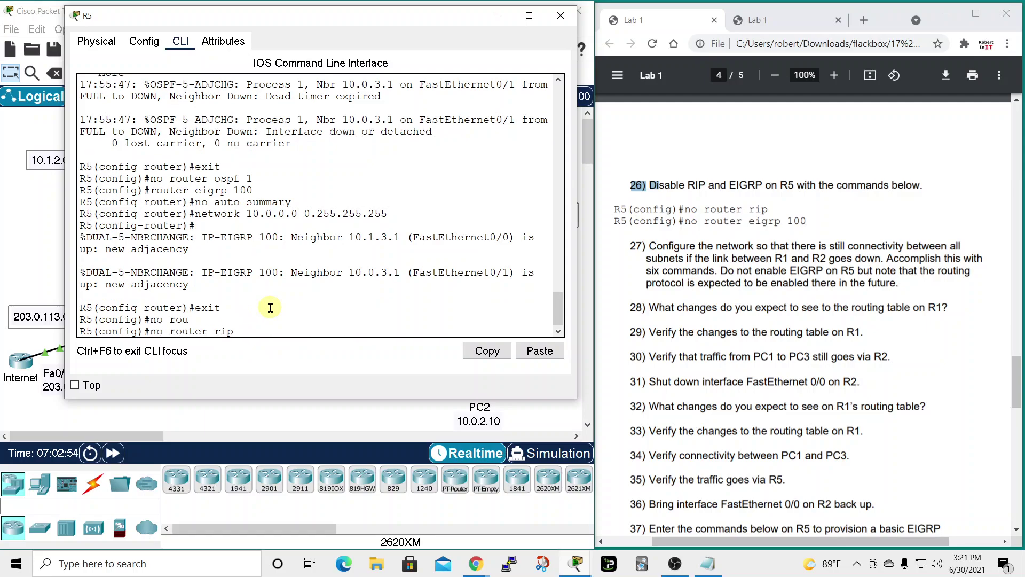
pyautogui.write('rip')
pyautogui.press('Return')
# - Disable EIGRP on R5 with "no router eigrp 100" and close R5's window
pyautogui.write('no ro')
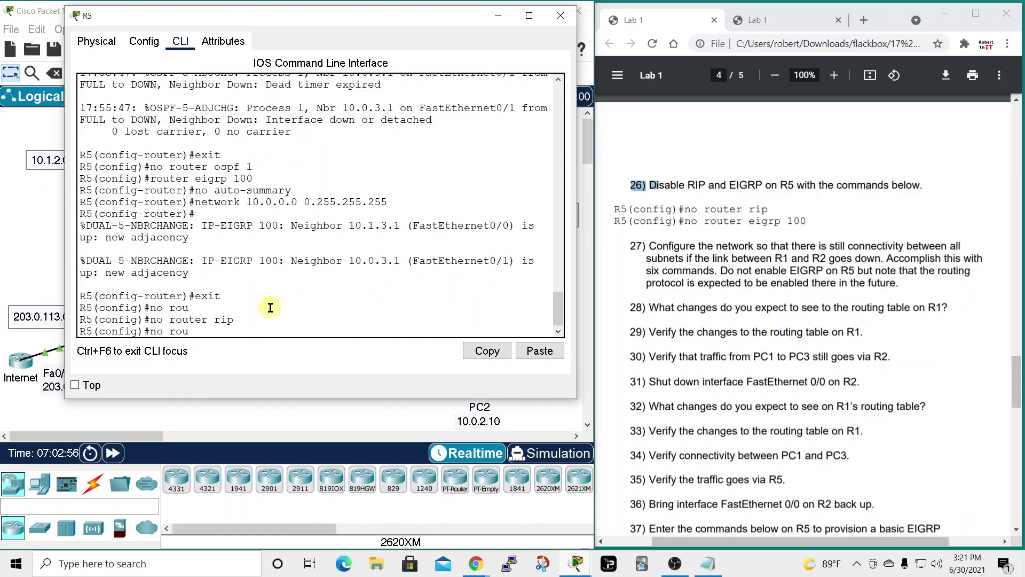
pyautogui.write('u')
pyautogui.press('Tab')
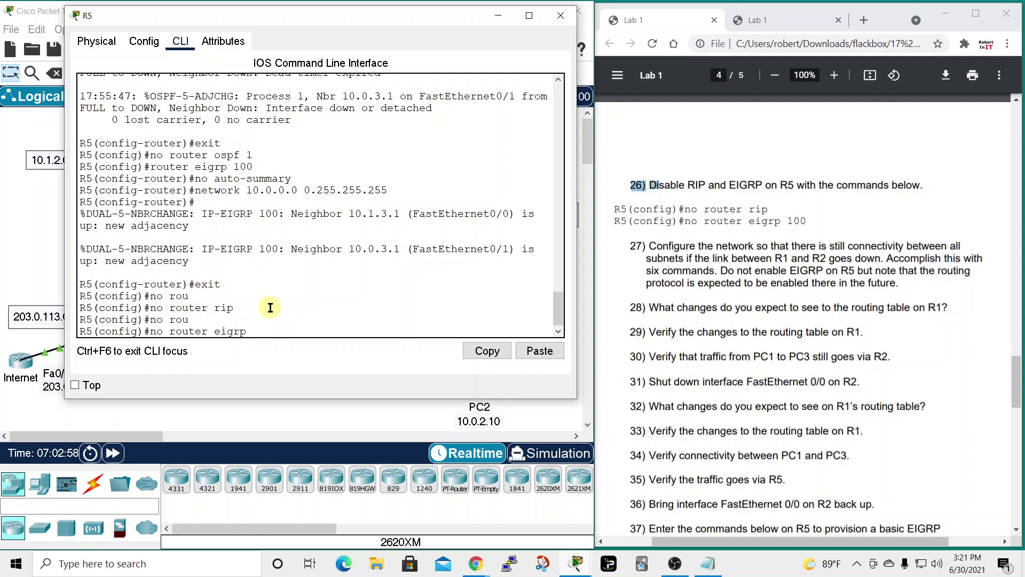
pyautogui.press('Tab')
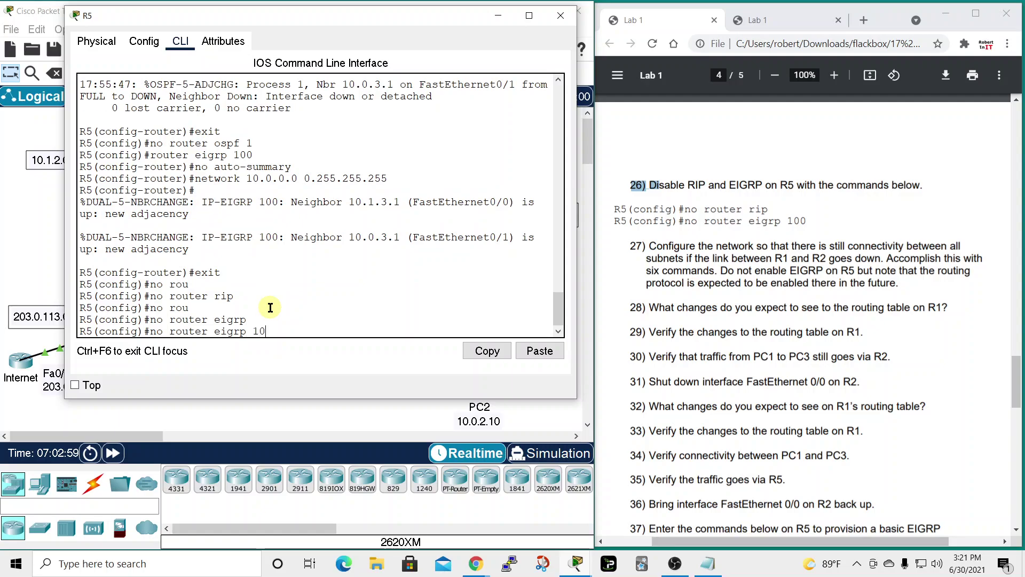
pyautogui.write('100')
pyautogui.press('Return')
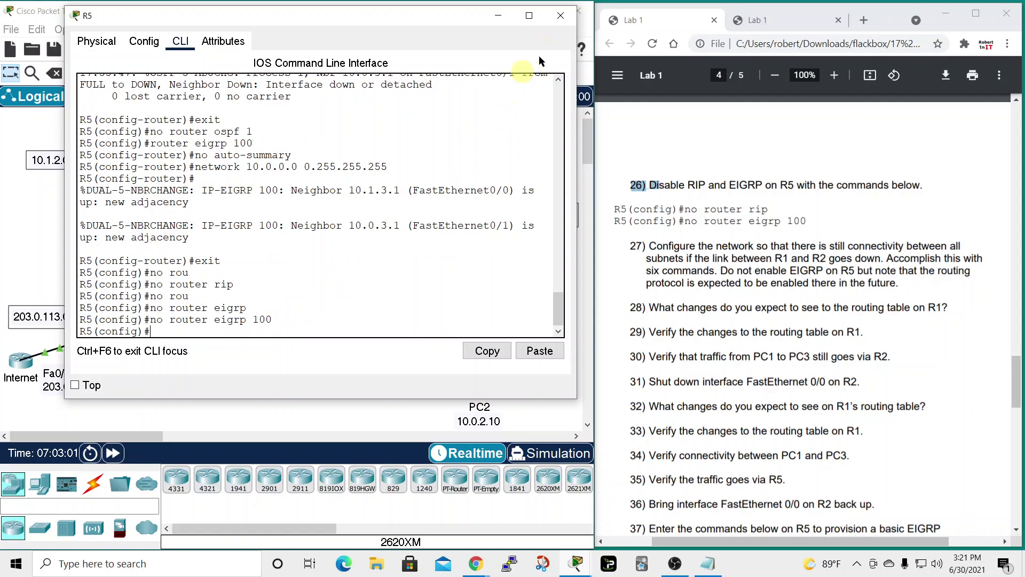
pyautogui.click(561, 15)
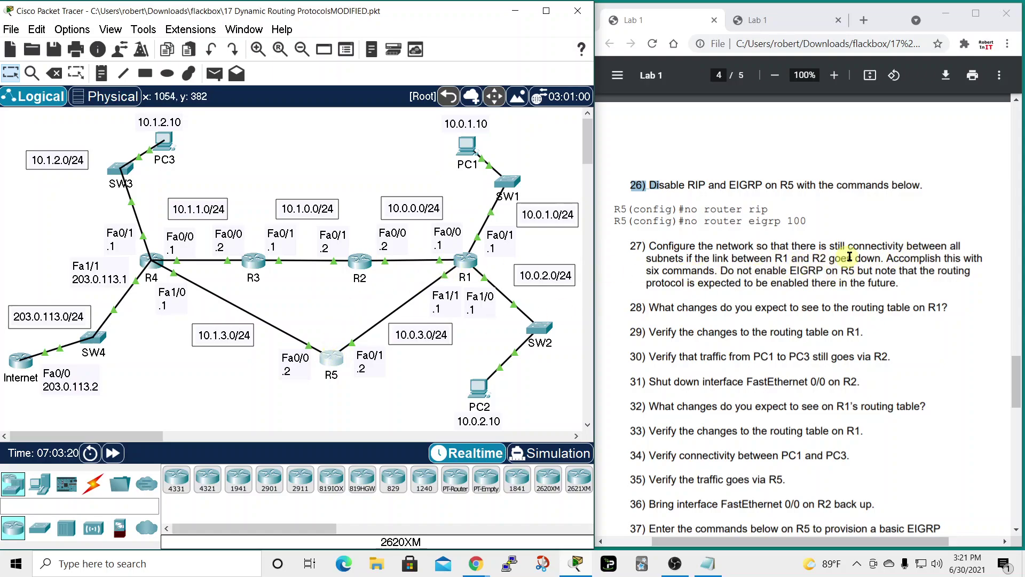
# - Read task 27 in the lab guide, noting its restriction on enabling EIGRP on R5
pyautogui.moveTo(687, 284); pyautogui.dragTo(806, 285)
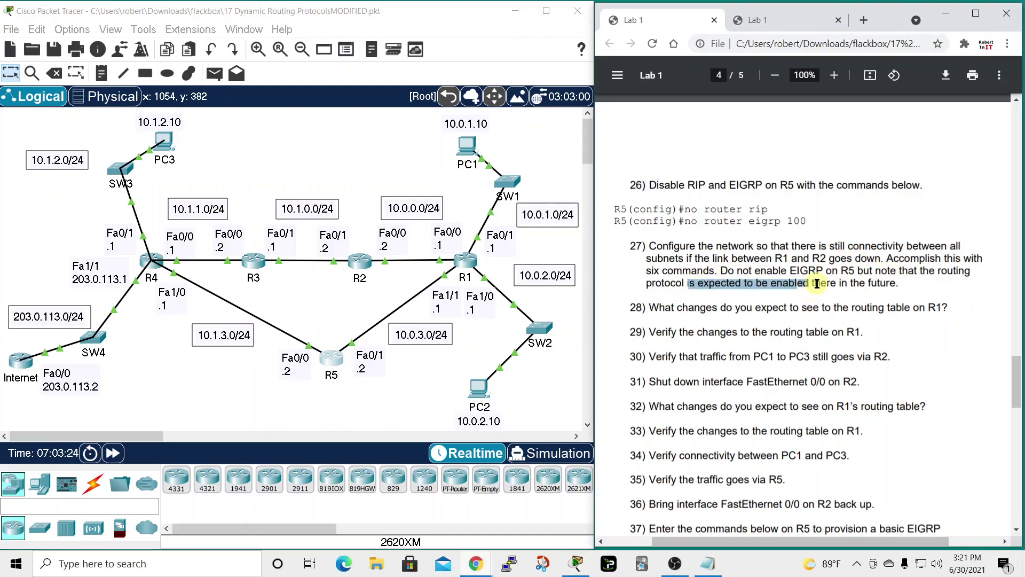
pyautogui.click(801, 284)
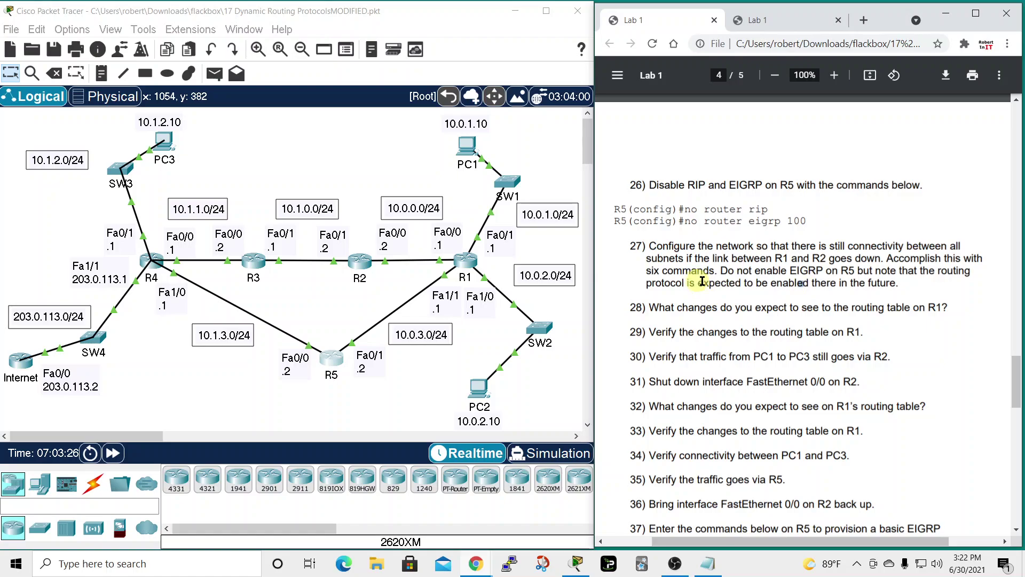
pyautogui.moveTo(722, 273); pyautogui.dragTo(824, 272)
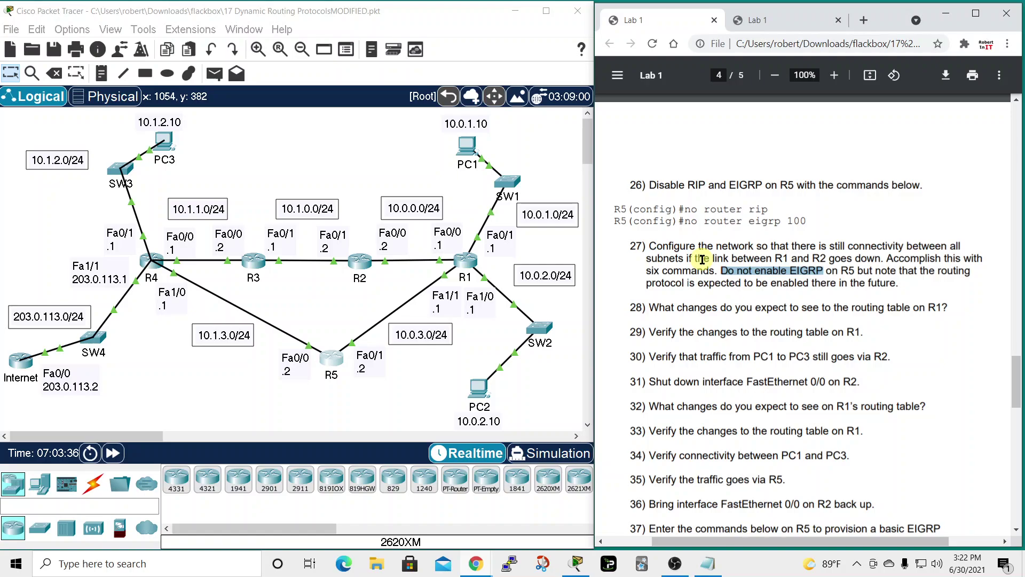
# - Place R1's widened command line beside the lab guide and examine the administrative distance of its 10.1.3.0/24 EIGRP route
pyautogui.click(464, 262)
pyautogui.moveTo(579, 77); pyautogui.dragTo(572, 9)
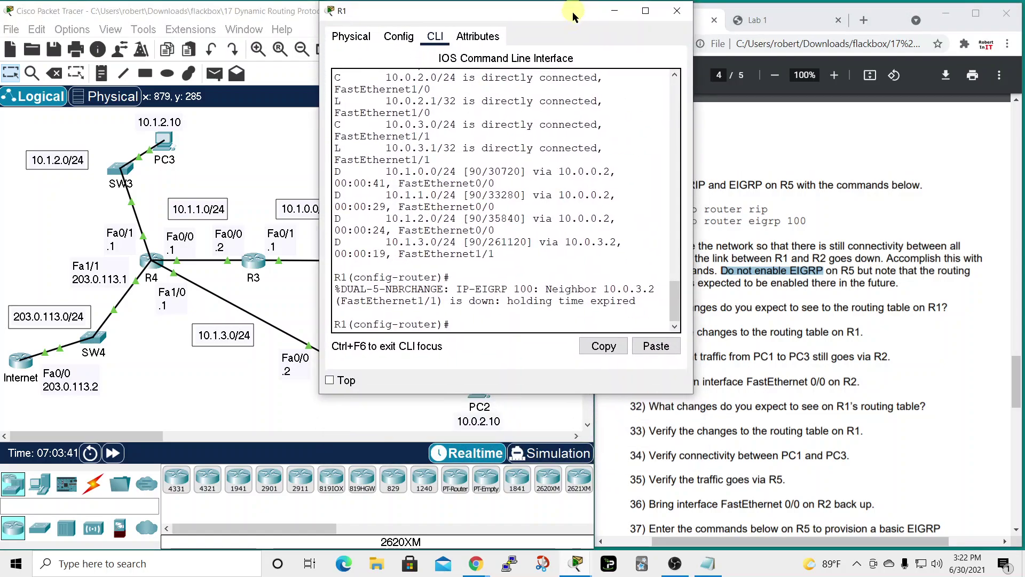
pyautogui.moveTo(694, 155); pyautogui.dragTo(853, 155)
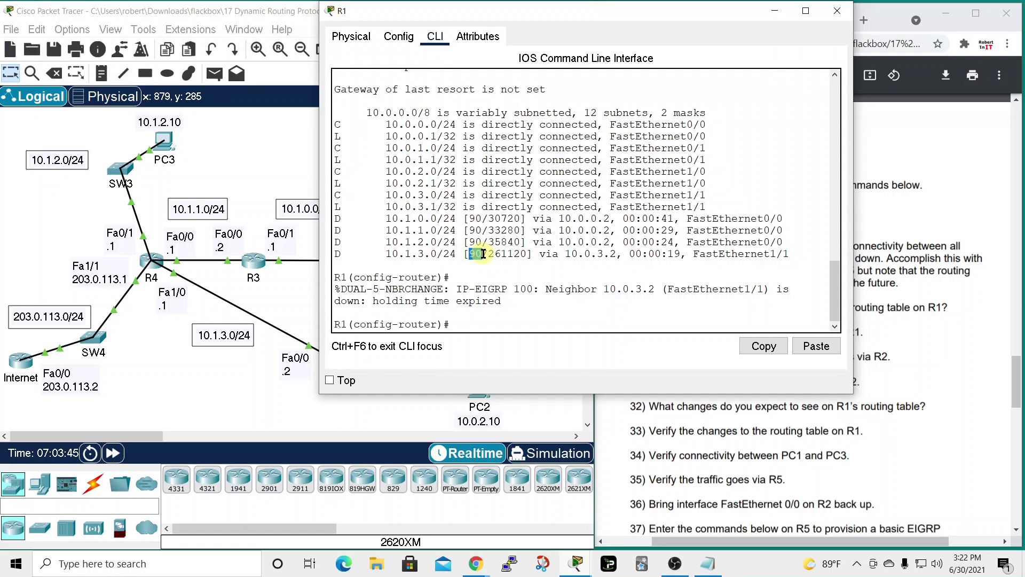
pyautogui.scroll(3, 539, 203)
pyautogui.moveTo(628, 7); pyautogui.dragTo(395, 17)
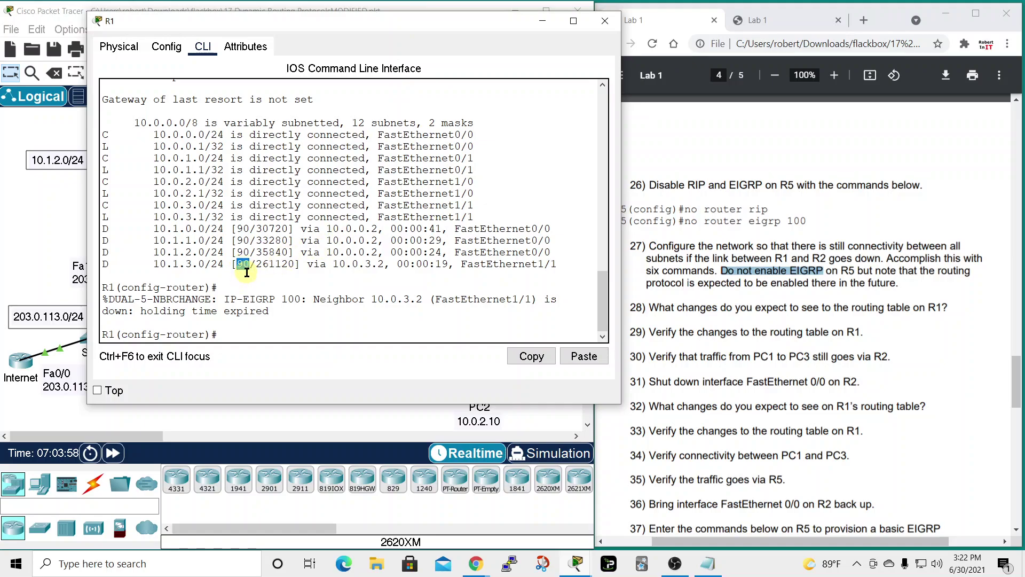
# - Close R1's window and highlight "six commands" in task 27 of the lab sheet
pyautogui.moveTo(434, 24); pyautogui.dragTo(527, 75)
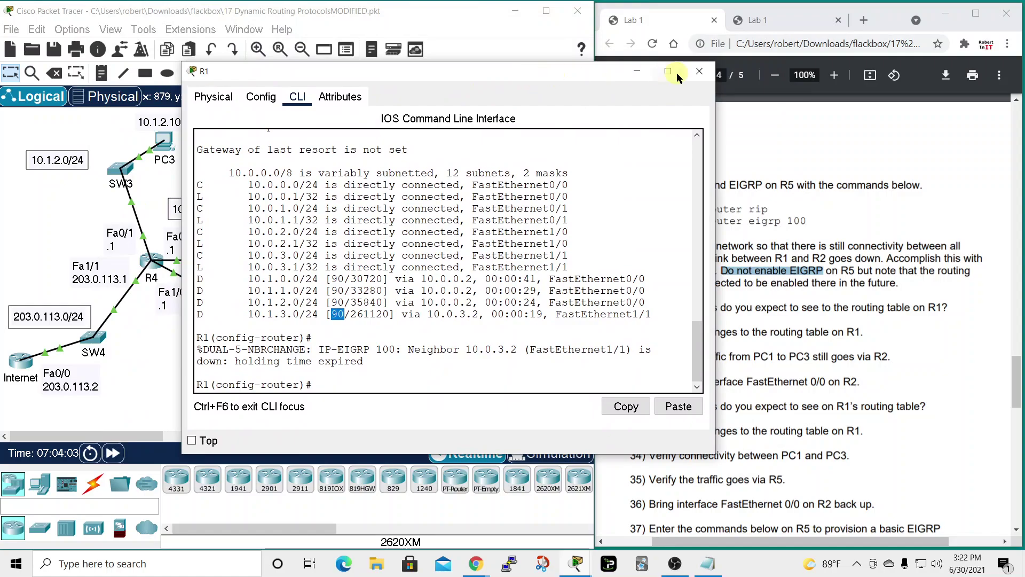
pyautogui.click(701, 71)
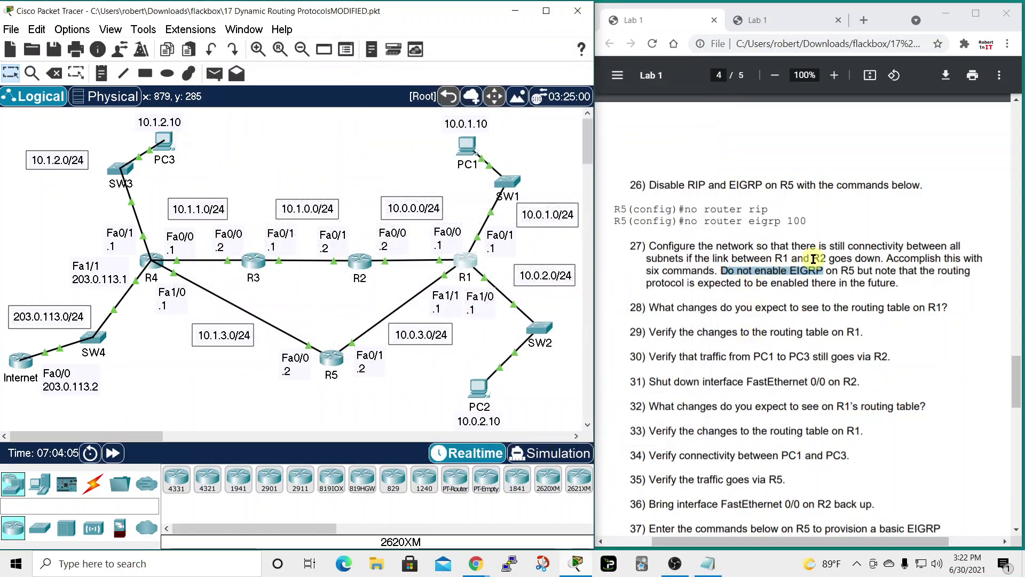
pyautogui.moveTo(646, 272); pyautogui.dragTo(715, 274)
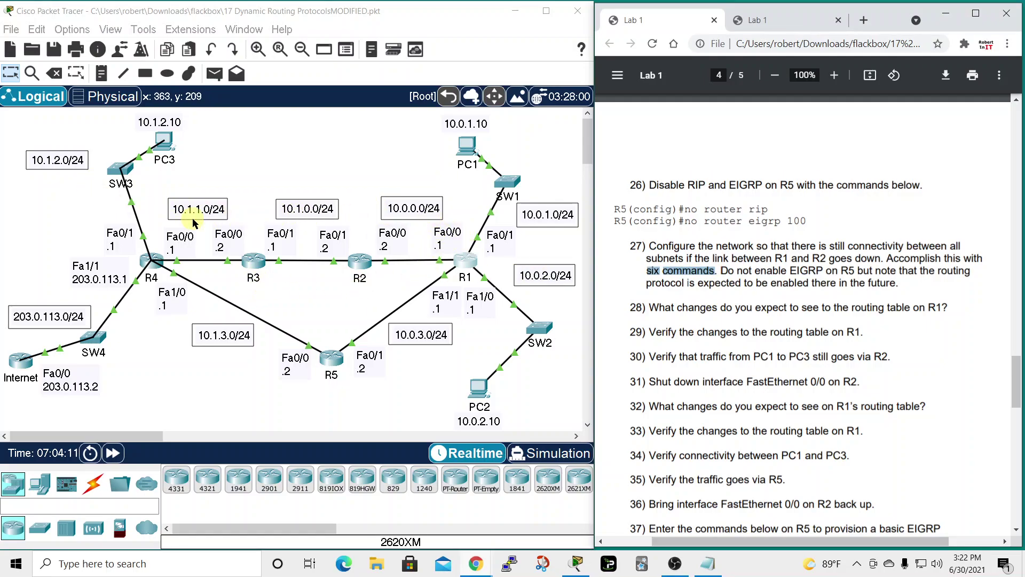
# - Open R1's command line and exit EIGRP router configuration to global configuration mode
pyautogui.click(460, 260)
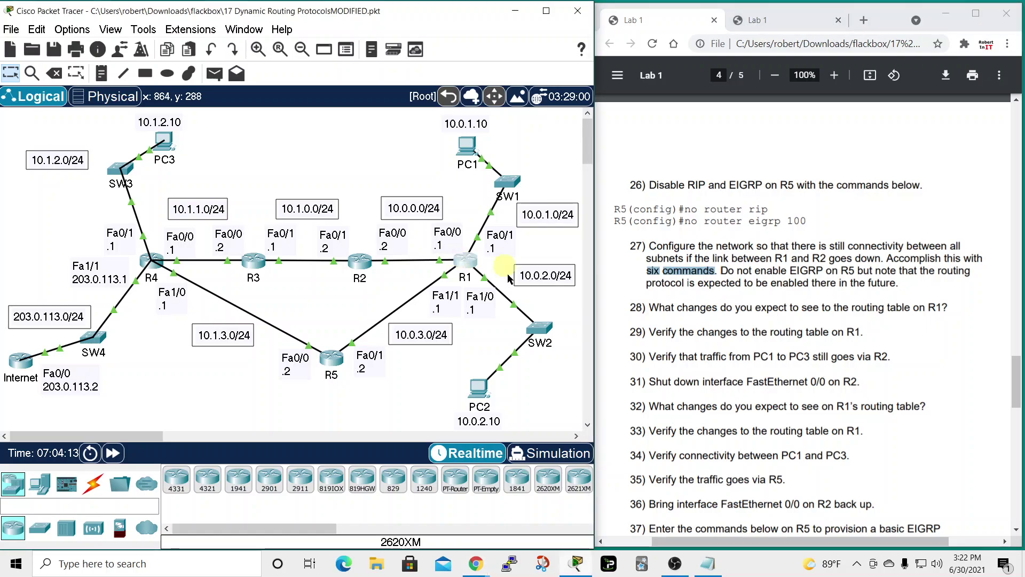
pyautogui.moveTo(582, 69); pyautogui.dragTo(449, 66)
pyautogui.moveTo(559, 187); pyautogui.dragTo(695, 187)
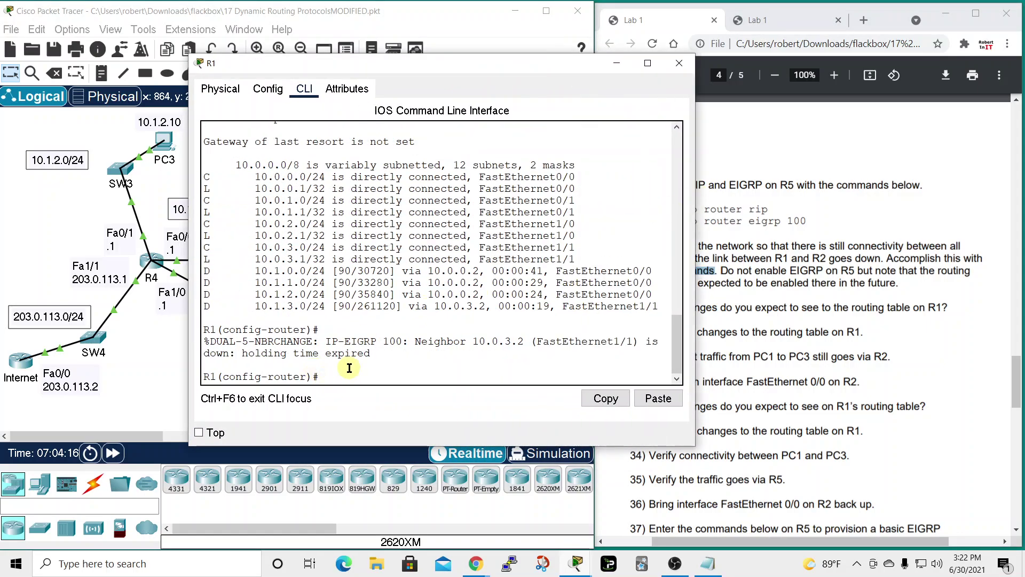
pyautogui.click(371, 376)
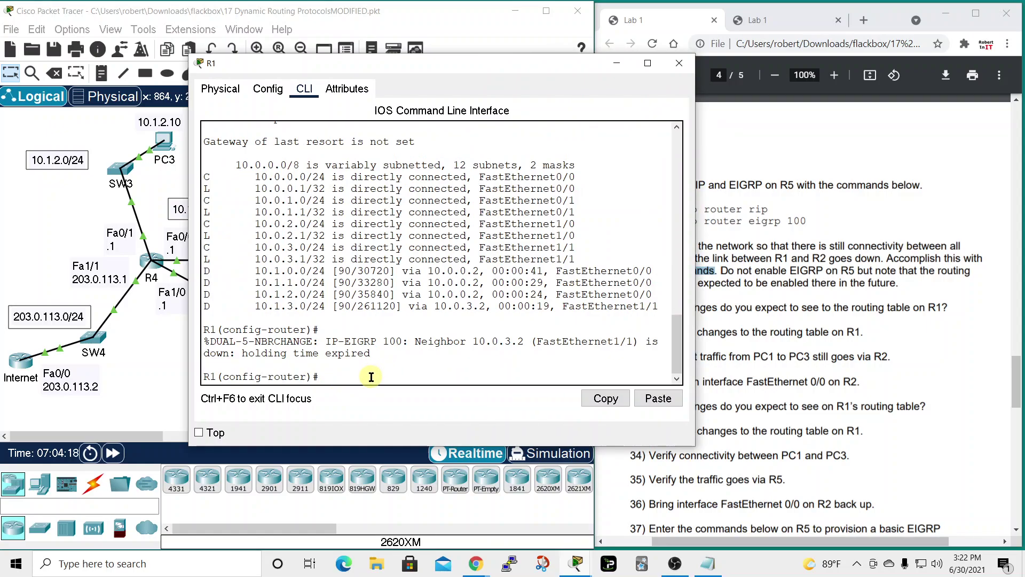
pyautogui.write('eix')
pyautogui.press('Return')
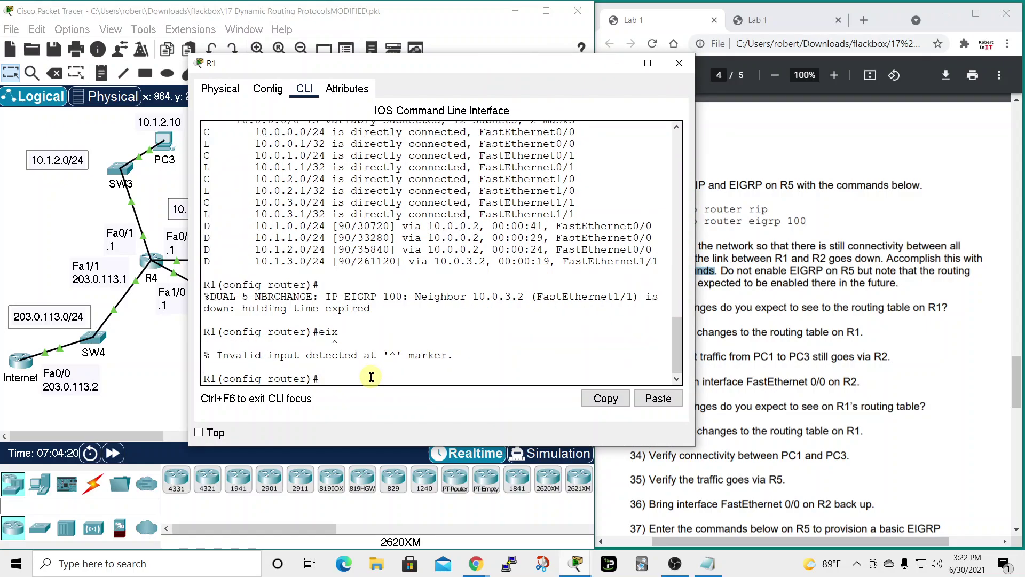
pyautogui.write('exit')
pyautogui.press('Return')
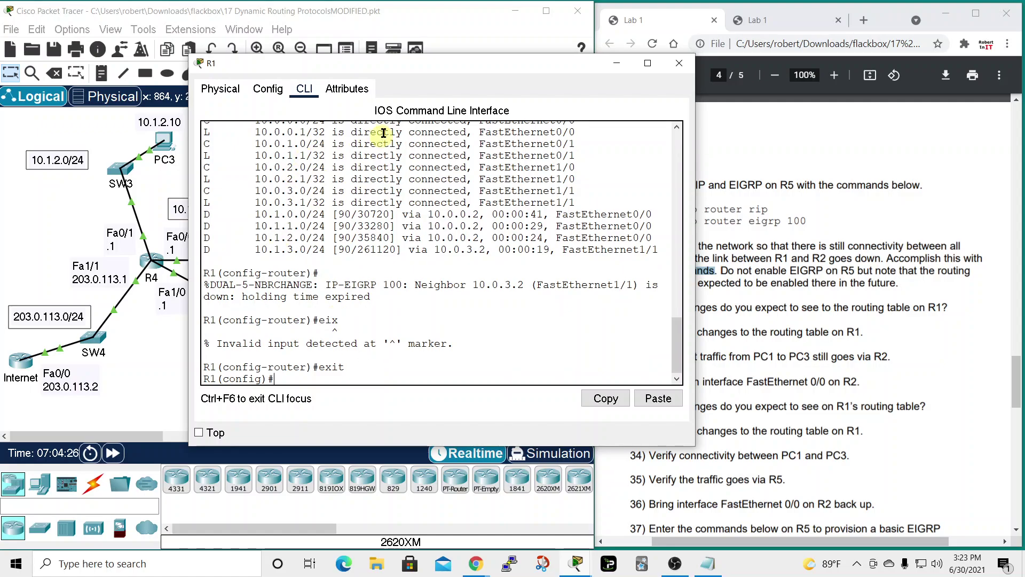
# - On R1, add a floating static route to 10.1.0.0 255.255.0.0 via 10.0.3.2 with administrative distance 95
pyautogui.moveTo(444, 72); pyautogui.dragTo(685, 183)
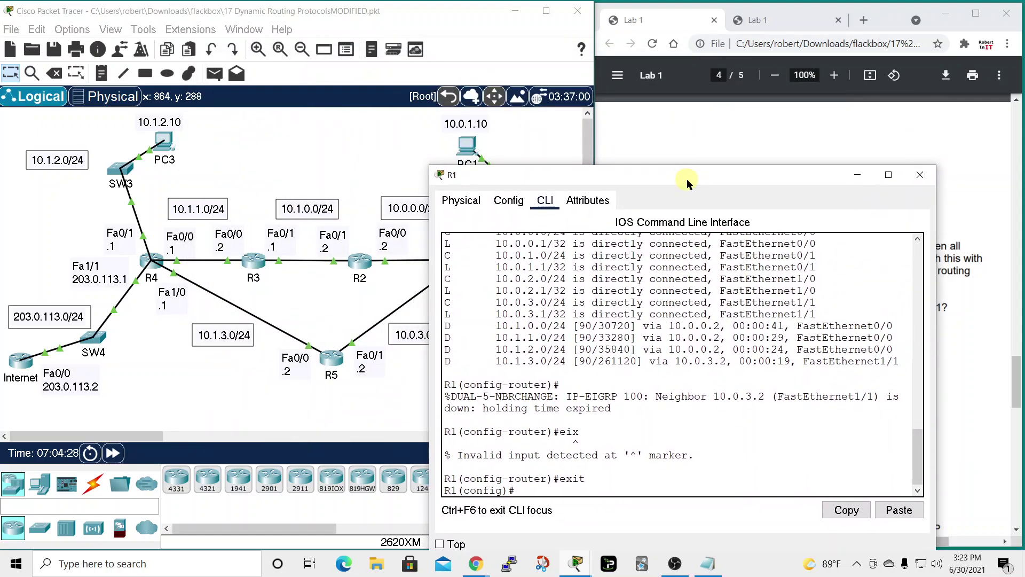
pyautogui.click(927, 175)
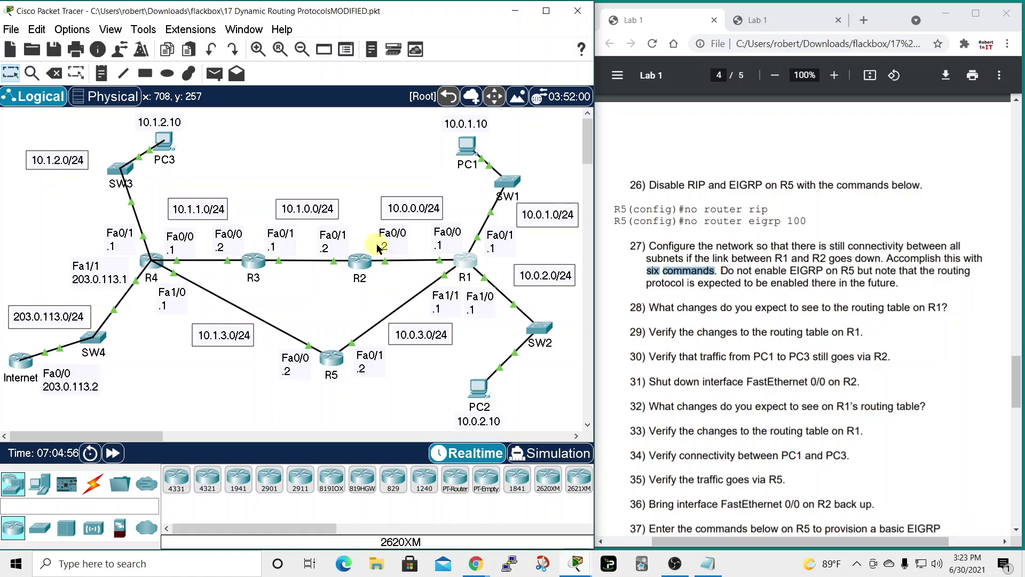
pyautogui.click(466, 261)
pyautogui.moveTo(552, 170); pyautogui.dragTo(207, 45)
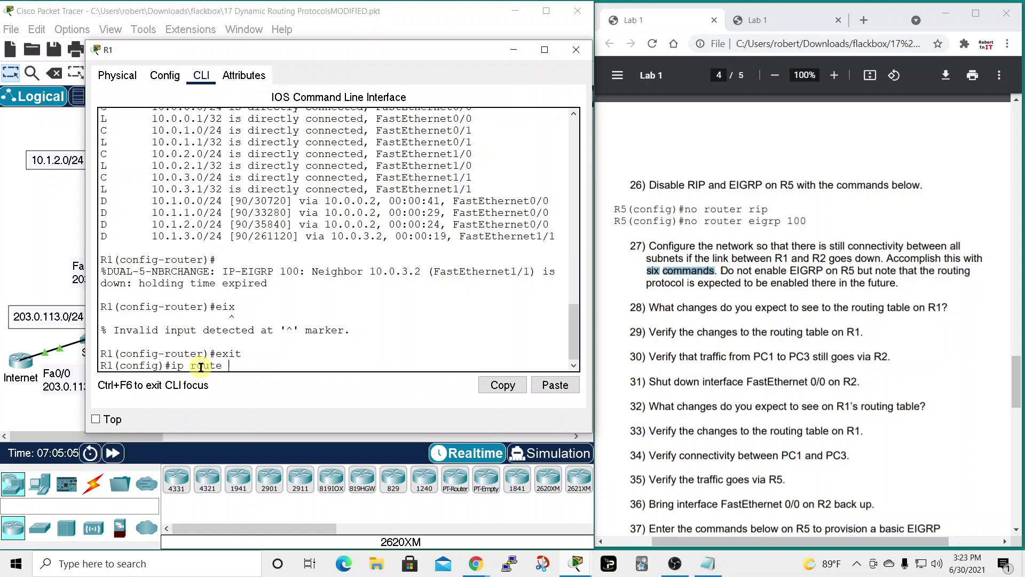
pyautogui.moveTo(344, 58); pyautogui.dragTo(629, 110)
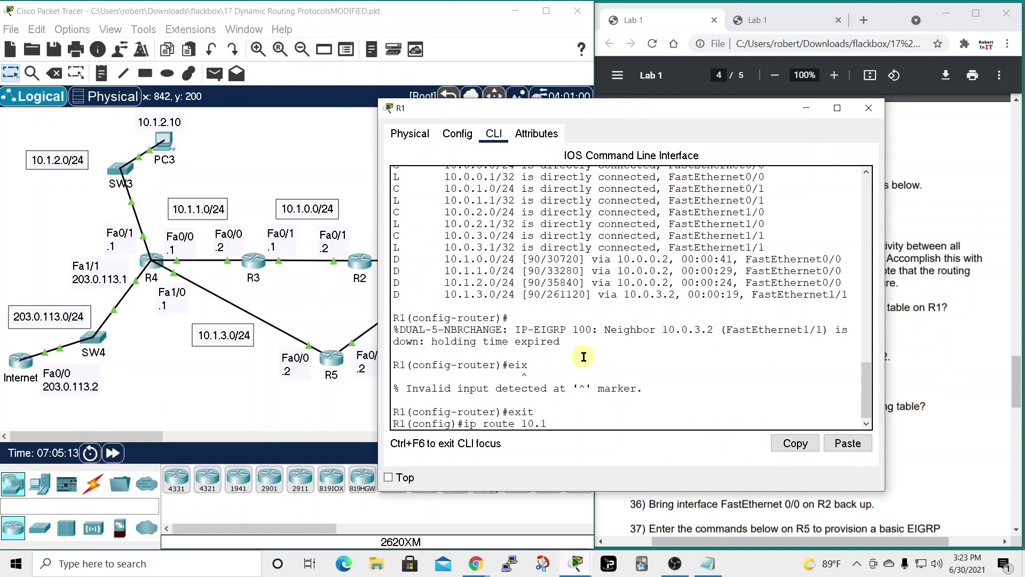
pyautogui.write('0.0 255.255.0.0')
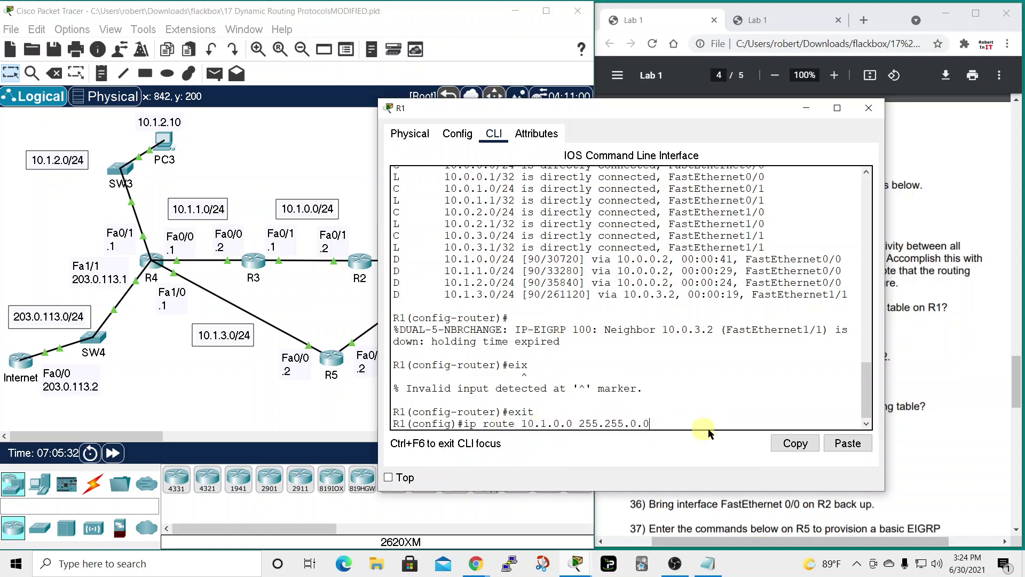
pyautogui.moveTo(643, 111); pyautogui.dragTo(765, 66)
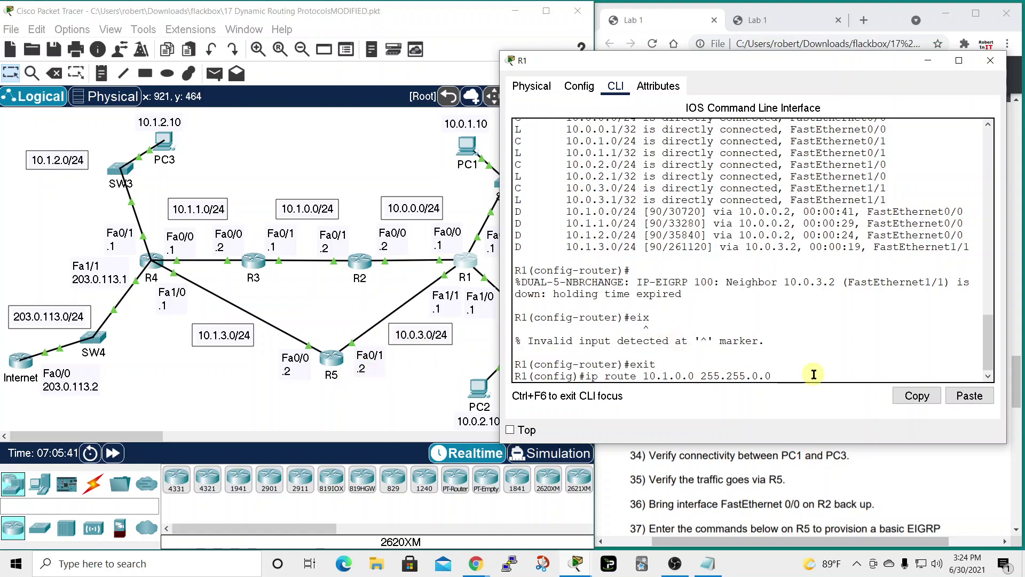
pyautogui.write('10.0.3.2 95')
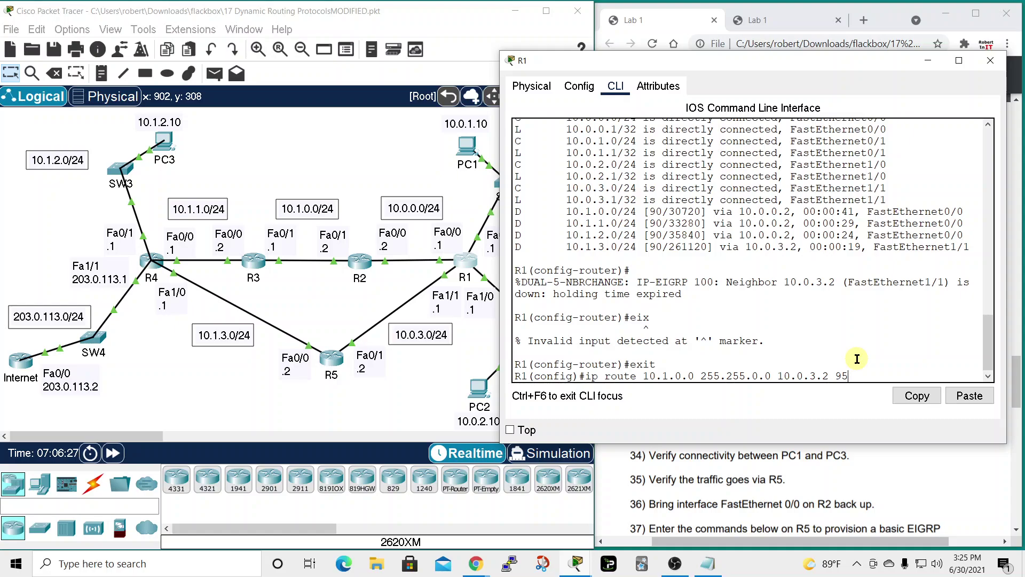
pyautogui.press('Return')
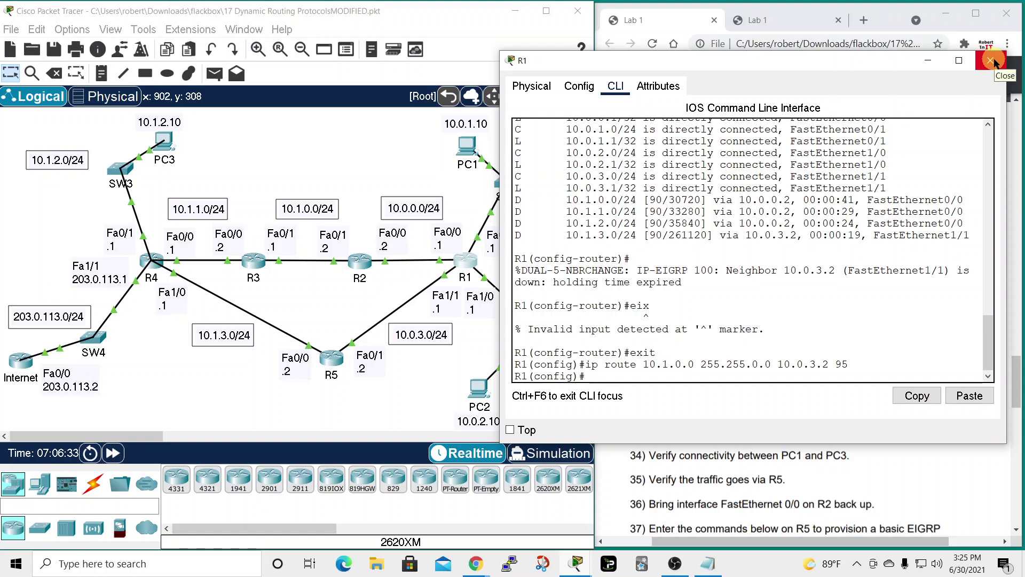
# - Copy the ip route command from R1's command line and close R1's window
pyautogui.moveTo(585, 365); pyautogui.dragTo(849, 367)
pyautogui.hotkey('ctrl', 'c')
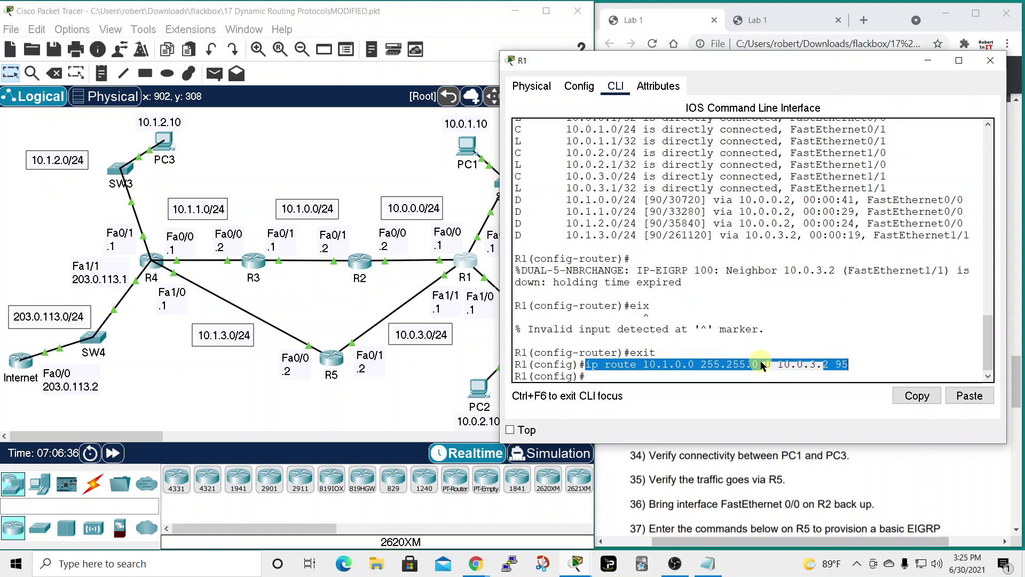
pyautogui.click(990, 62)
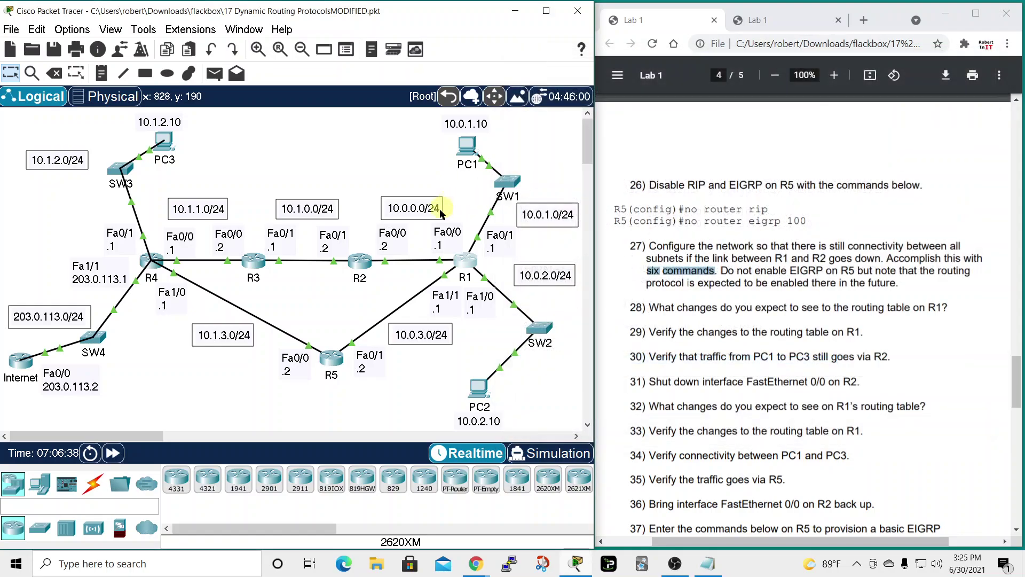
# - Open R2's command line beside the topology and exit EIGRP router configuration to global configuration mode
pyautogui.moveTo(538, 79); pyautogui.dragTo(673, 85)
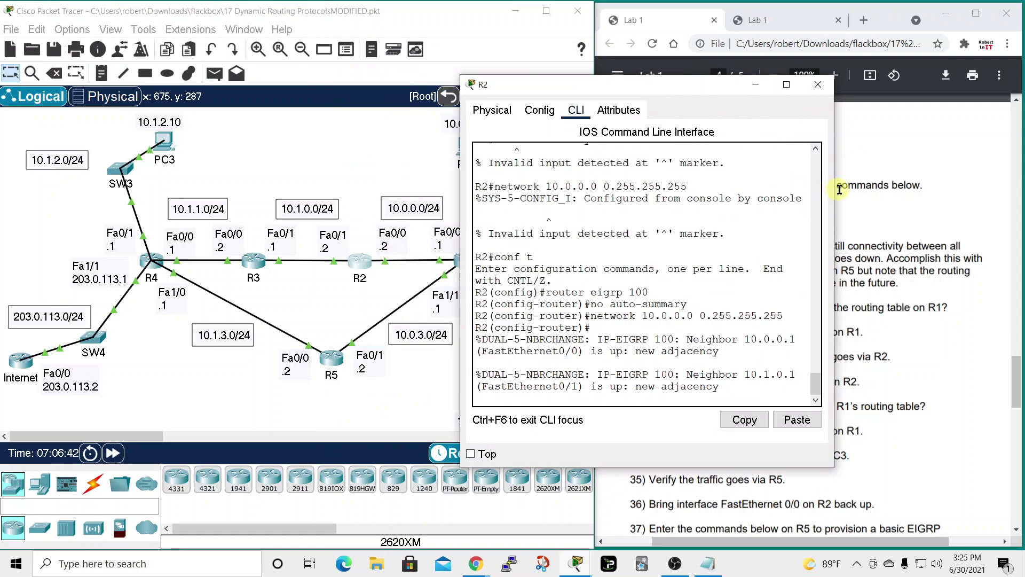
pyautogui.moveTo(839, 189); pyautogui.dragTo(905, 188)
pyautogui.click(823, 191)
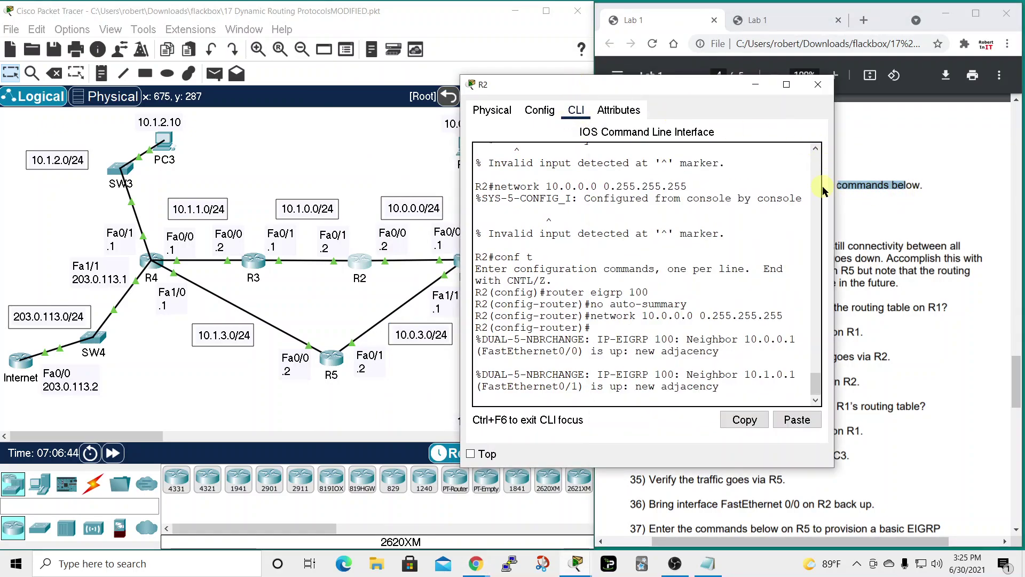
pyautogui.moveTo(700, 92); pyautogui.dragTo(816, 107)
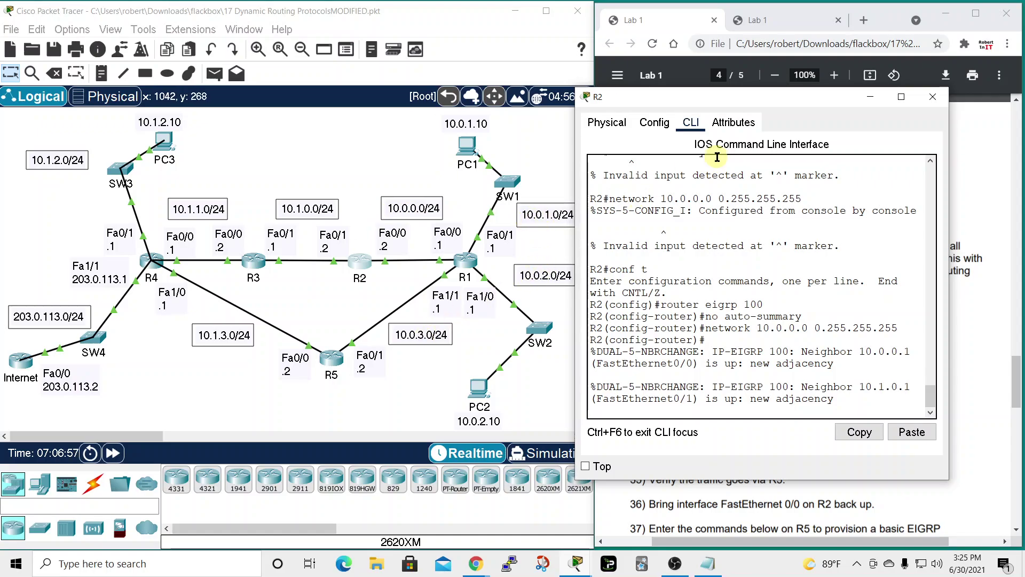
pyautogui.press('Return')
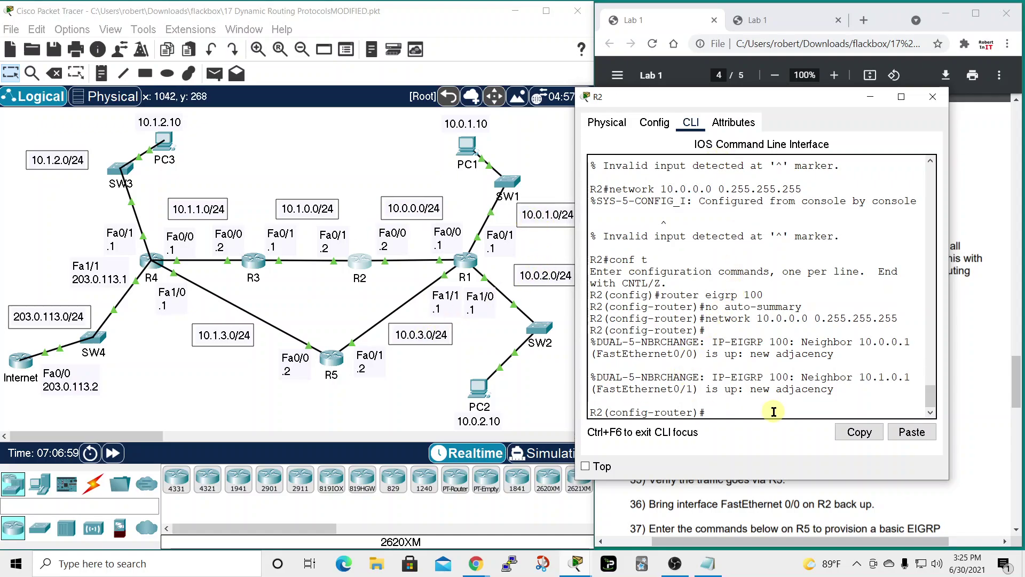
pyautogui.write('exi')
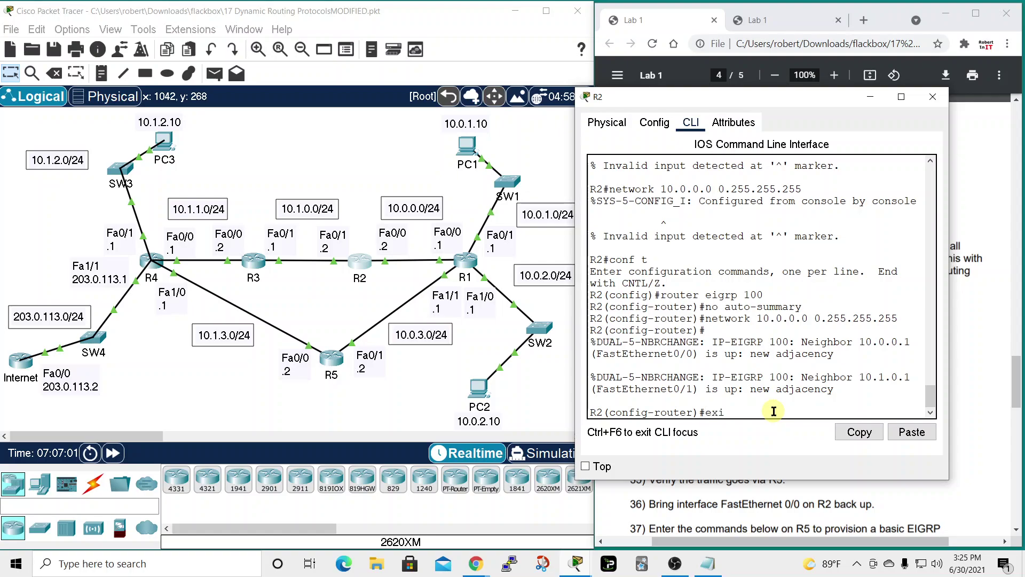
pyautogui.write('t')
pyautogui.press('Return')
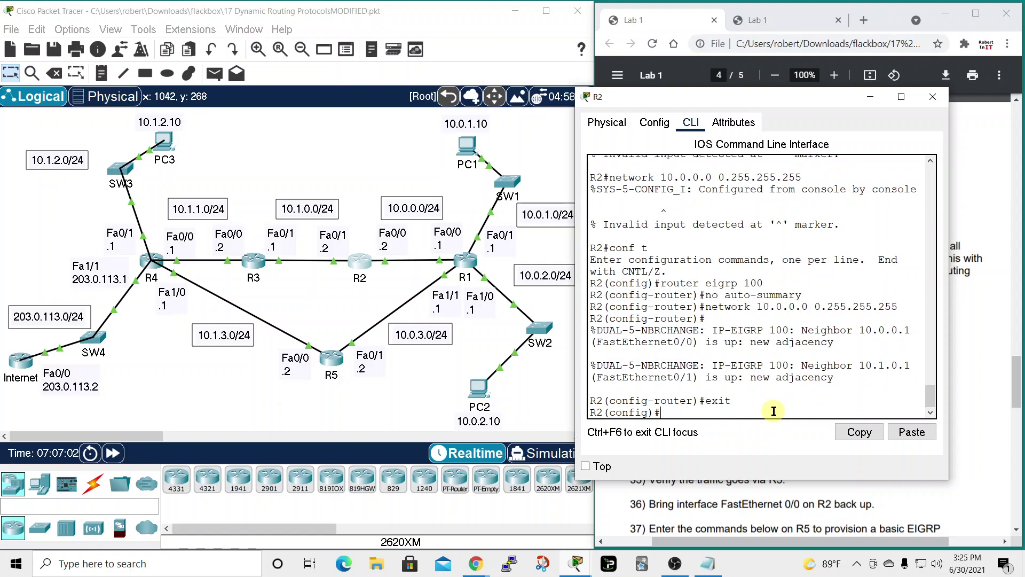
pyautogui.rightClick(714, 411)
pyautogui.click(737, 435)
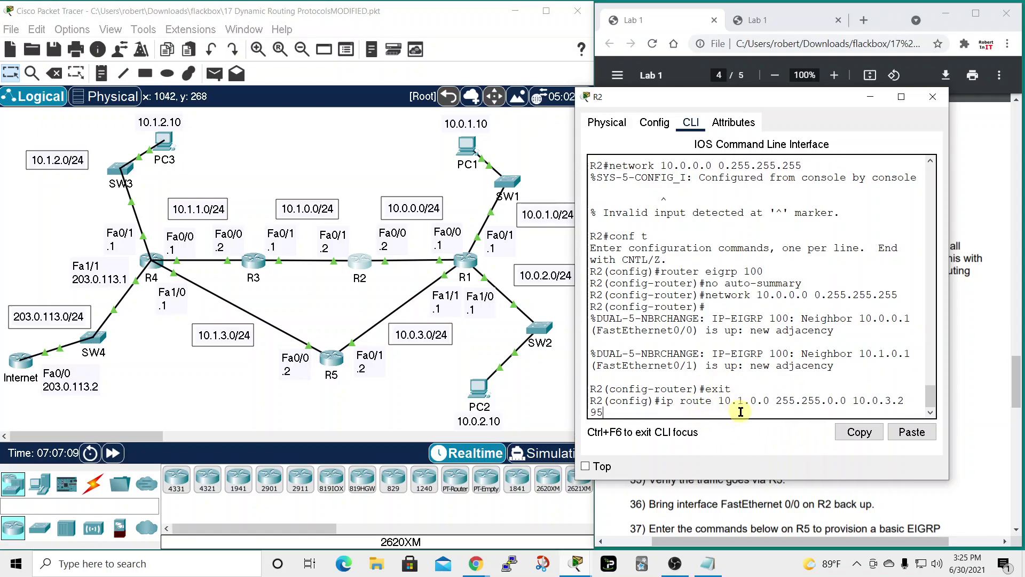
pyautogui.moveTo(575, 345); pyautogui.dragTo(546, 345)
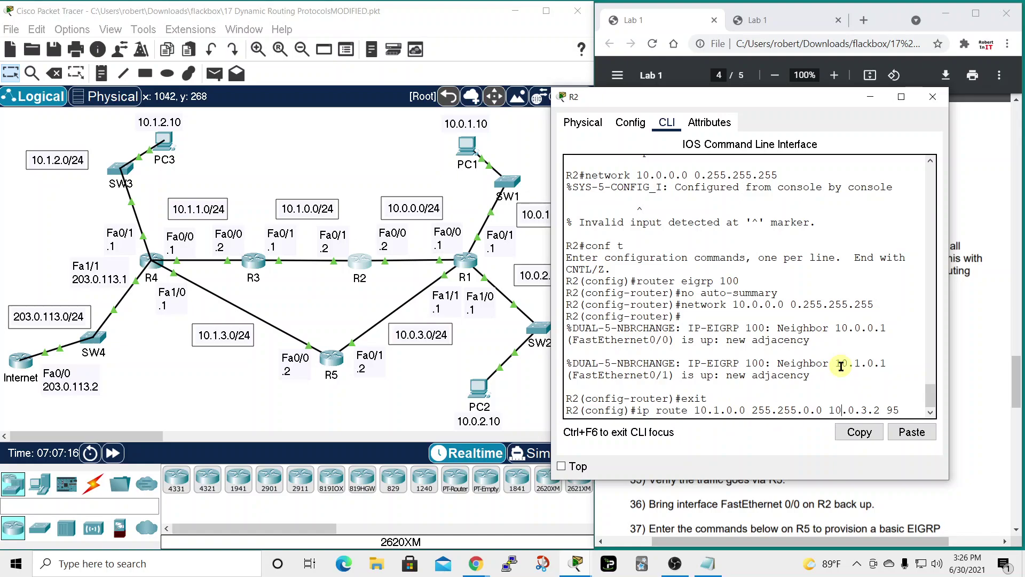
pyautogui.press('BackSpace')
pyautogui.write('0')
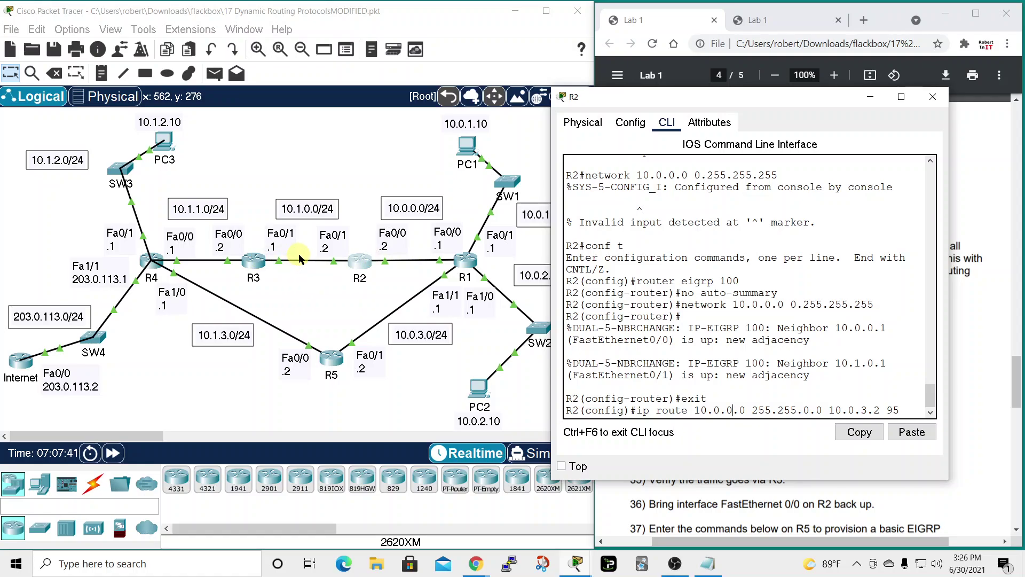
pyautogui.click(904, 410)
pyautogui.press('Left')
pyautogui.press('Left')
pyautogui.press('Left')
pyautogui.press('Left')
pyautogui.press('Left')
pyautogui.press('Left')
pyautogui.press('Left')
pyautogui.press('Left')
pyautogui.press('Left')
pyautogui.press('Left')
pyautogui.press('Left')
pyautogui.press('Left')
pyautogui.press('Left')
pyautogui.press('Left')
pyautogui.press('Left')
pyautogui.press('Left')
pyautogui.press('Left')
pyautogui.press('Left')
pyautogui.press('Left')
pyautogui.press('Left')
pyautogui.press('BackSpace')
pyautogui.press('BackSpace')
pyautogui.press('BackSpace')
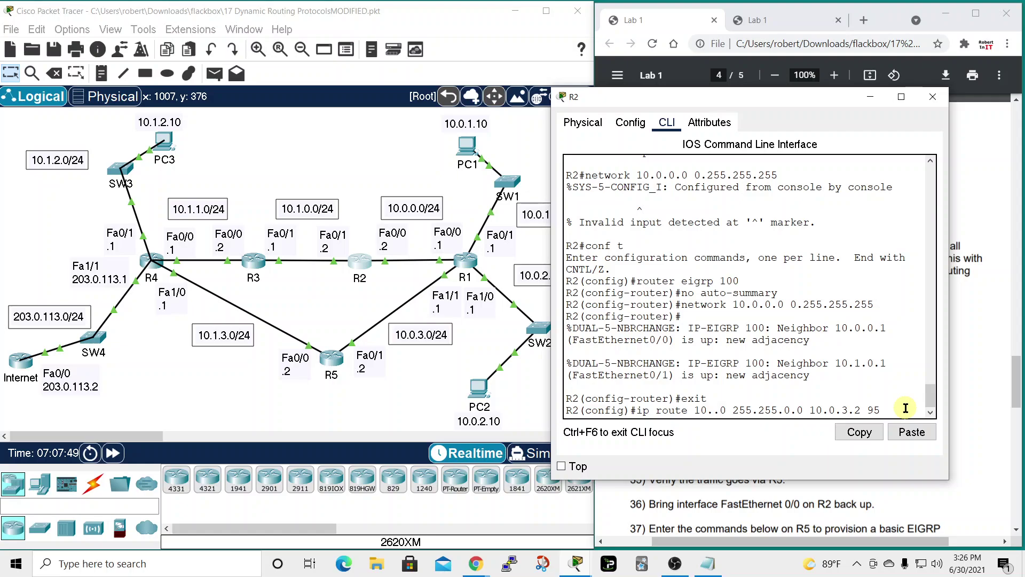
pyautogui.hotkey('ctrl', 'u')
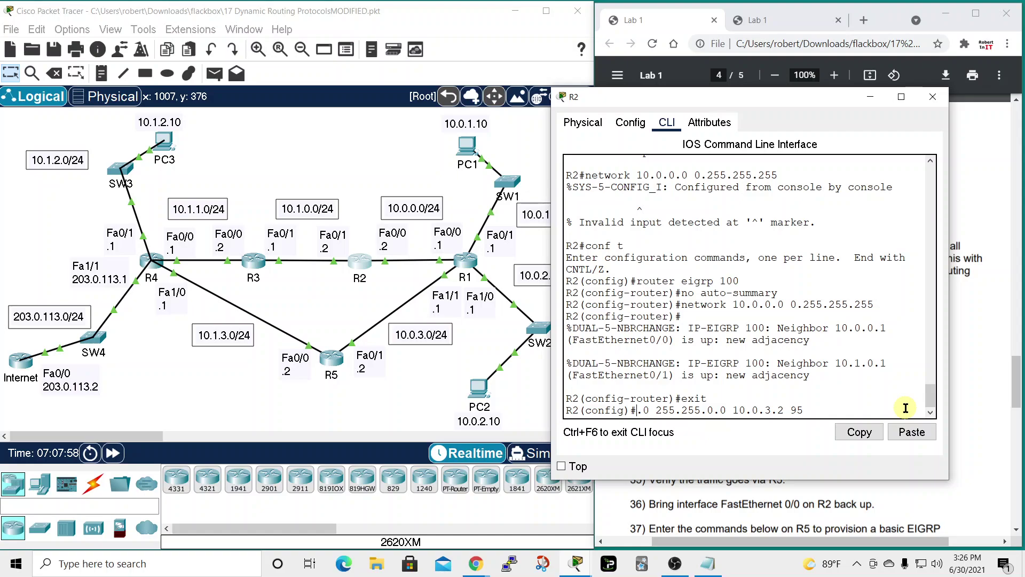
pyautogui.hotkey('ctrl', 'u')
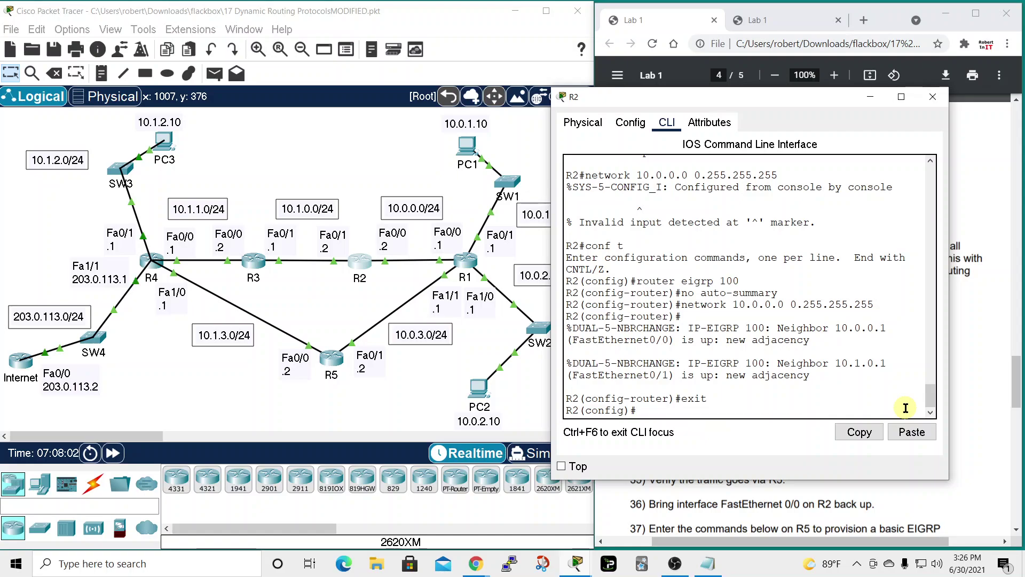
# - On R2, add a floating static route to 10.0.0.0 255.255.0.0 via 10.1.0.1 with administrative distance 95, then close R2's window
pyautogui.write('ip route ')
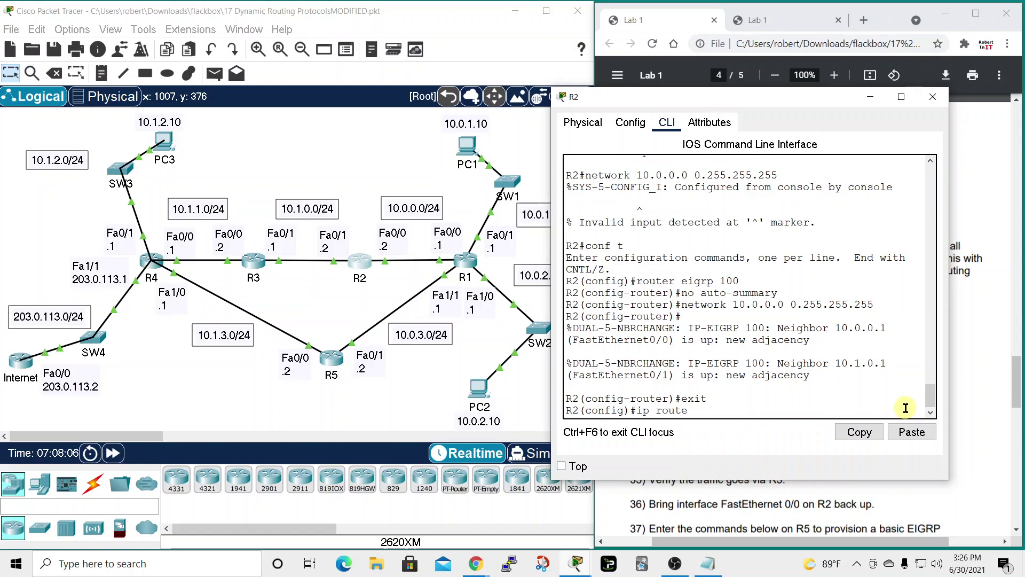
pyautogui.write('10.0.0.0')
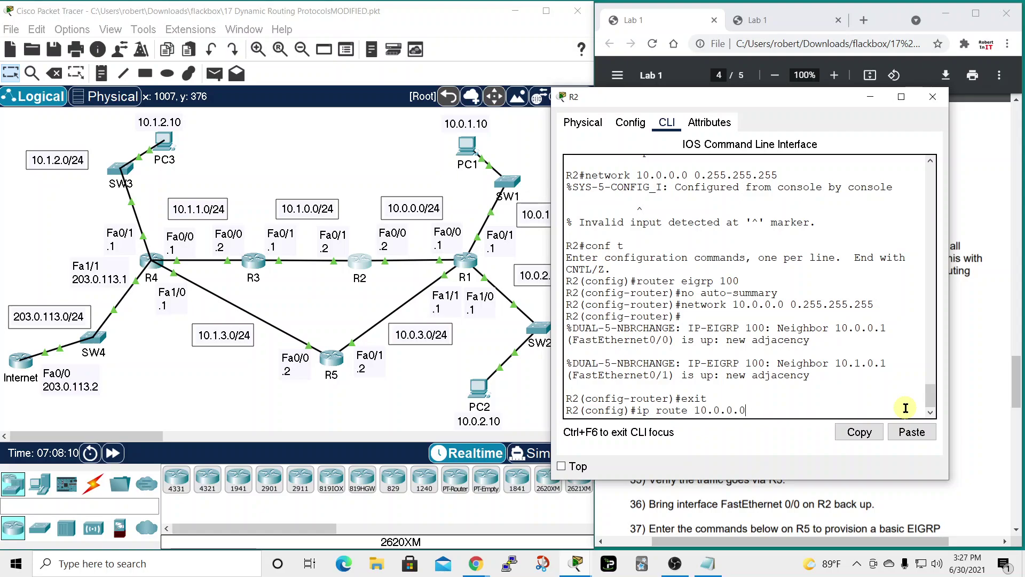
pyautogui.write(' 255.255.0.0')
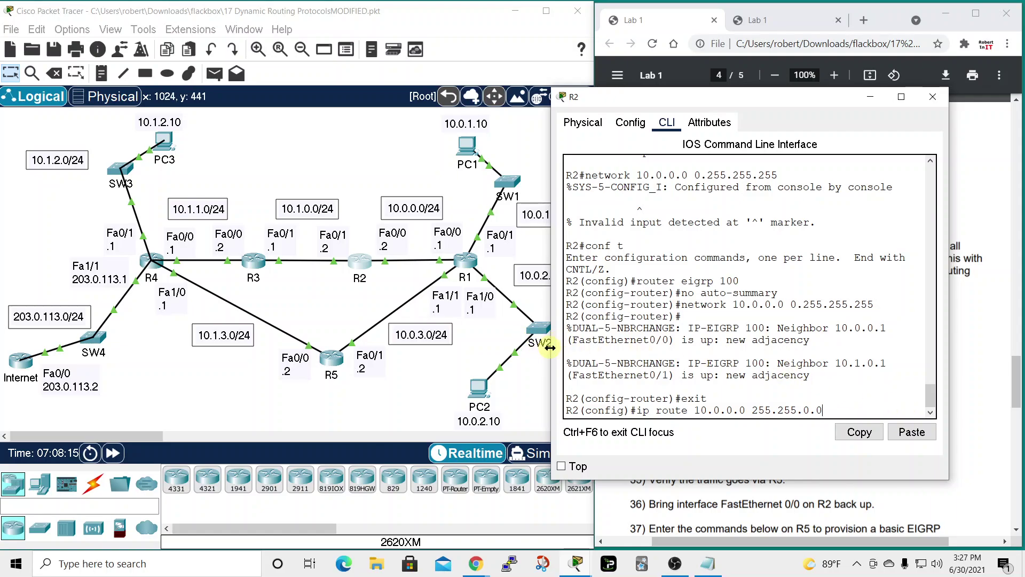
pyautogui.moveTo(550, 347); pyautogui.dragTo(505, 347)
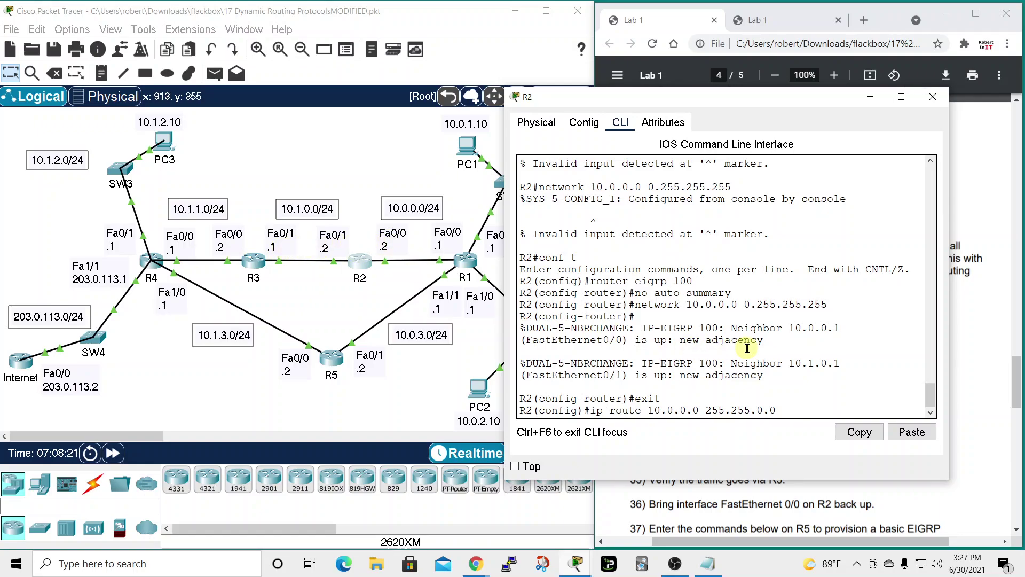
pyautogui.write('1.0.1')
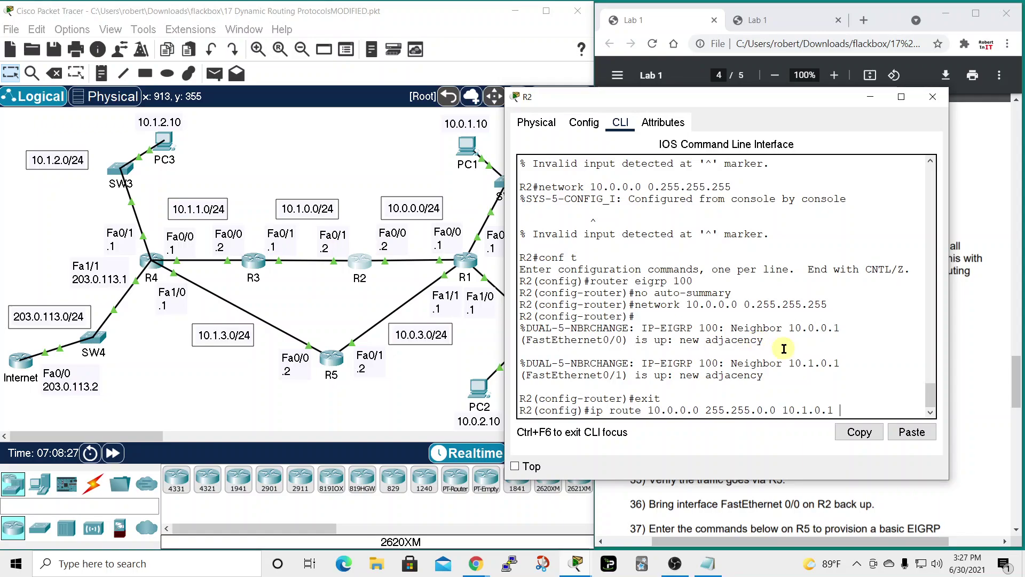
pyautogui.scroll(10, 780, 267)
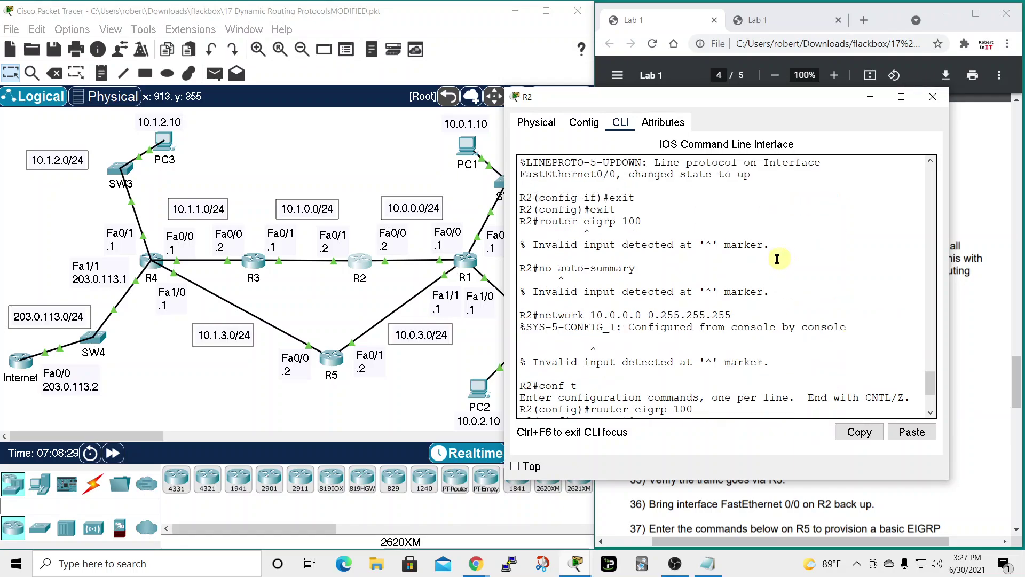
pyautogui.scroll(5, 686, 253)
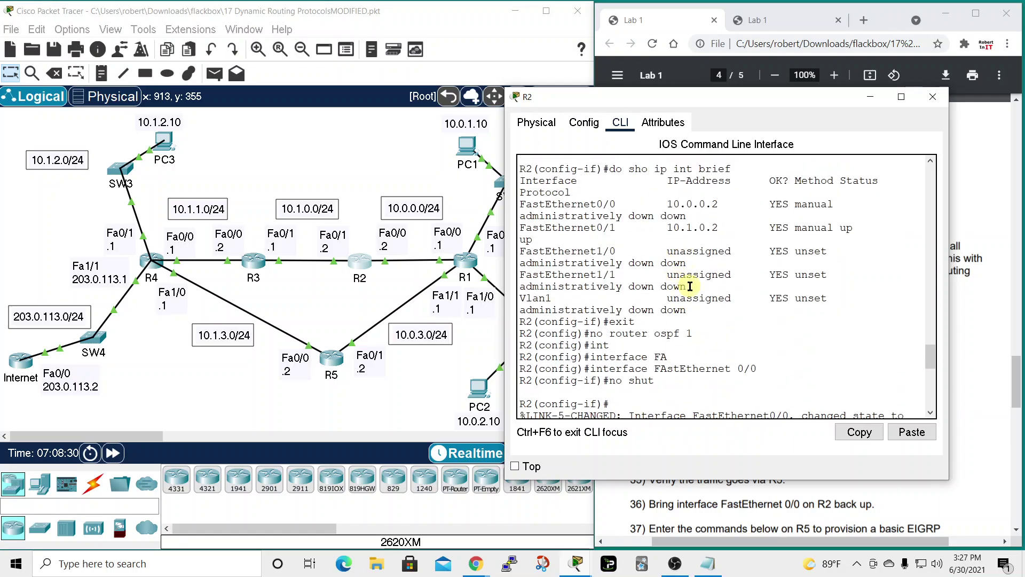
pyautogui.scroll(10, 687, 282)
pyautogui.scroll(-20, 688, 282)
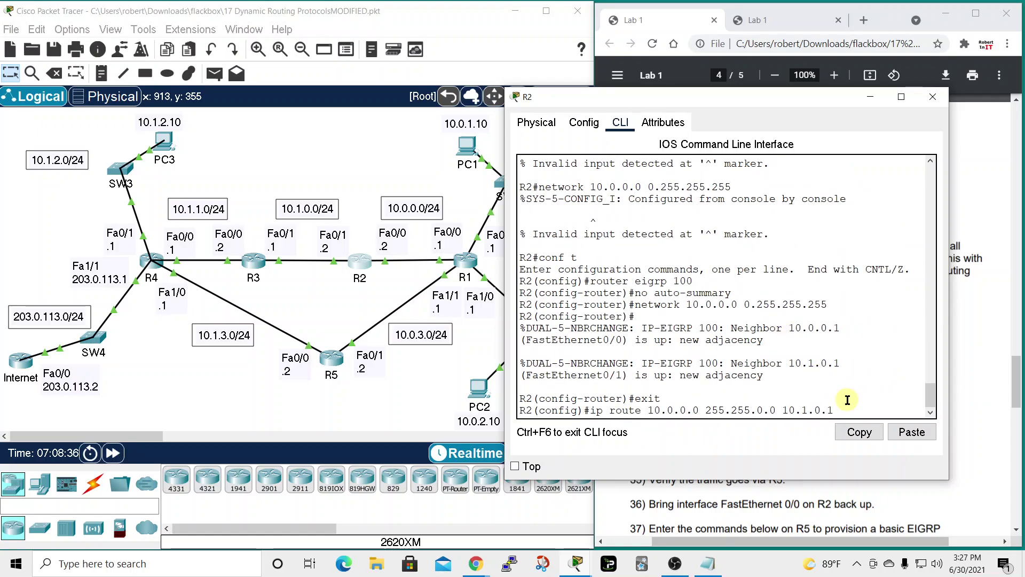
pyautogui.press('Return')
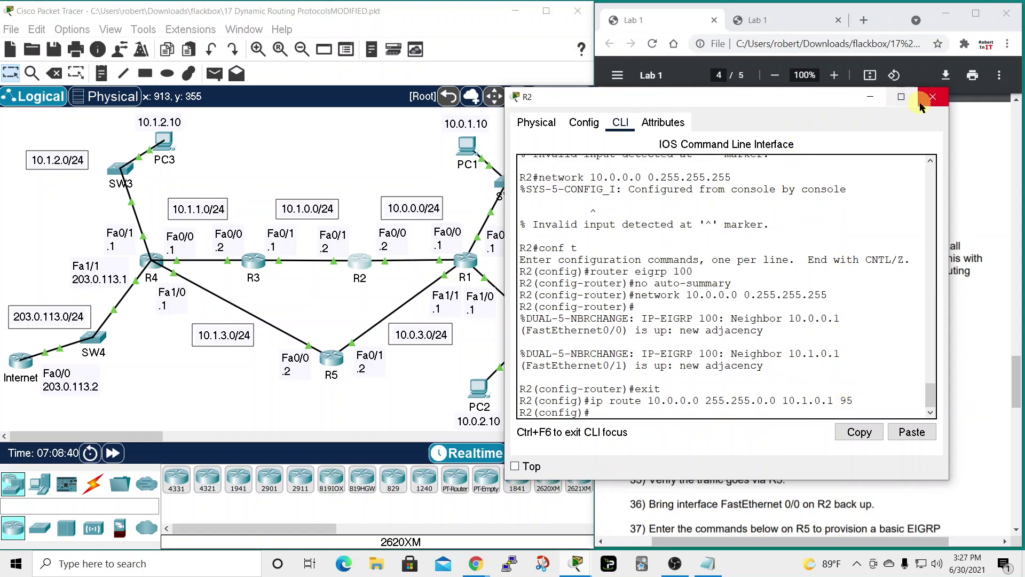
pyautogui.click(921, 104)
# - Open R3's command line, exit EIGRP router configuration to global configuration mode, and place the widened window beside the topology
pyautogui.click(252, 260)
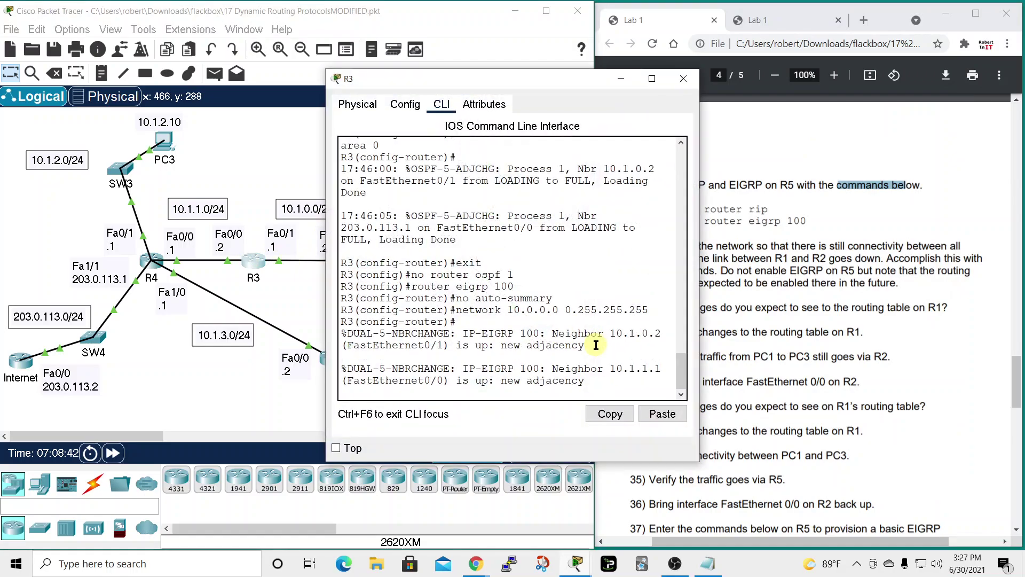
pyautogui.press('Return')
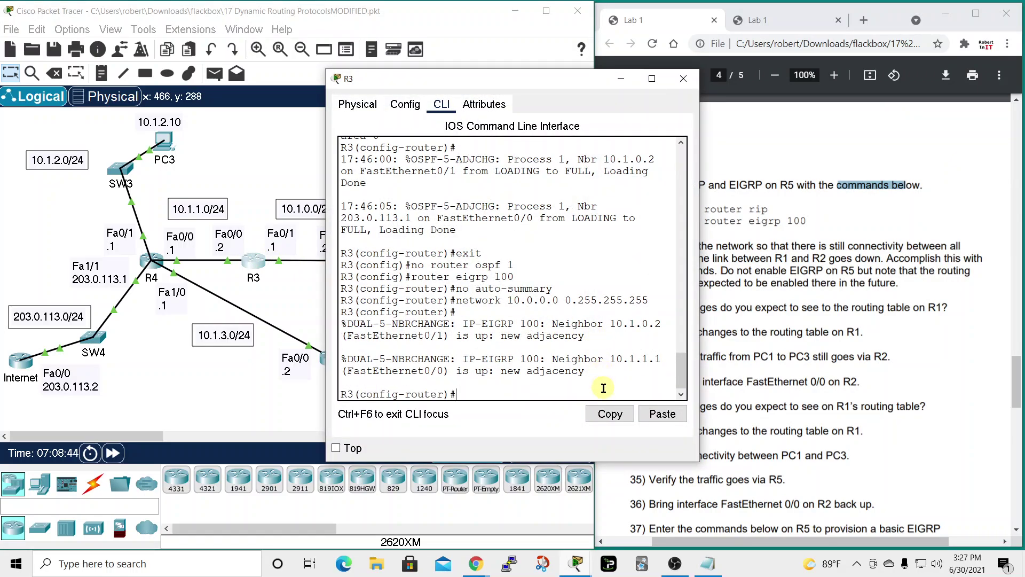
pyautogui.write('exit')
pyautogui.press('Return')
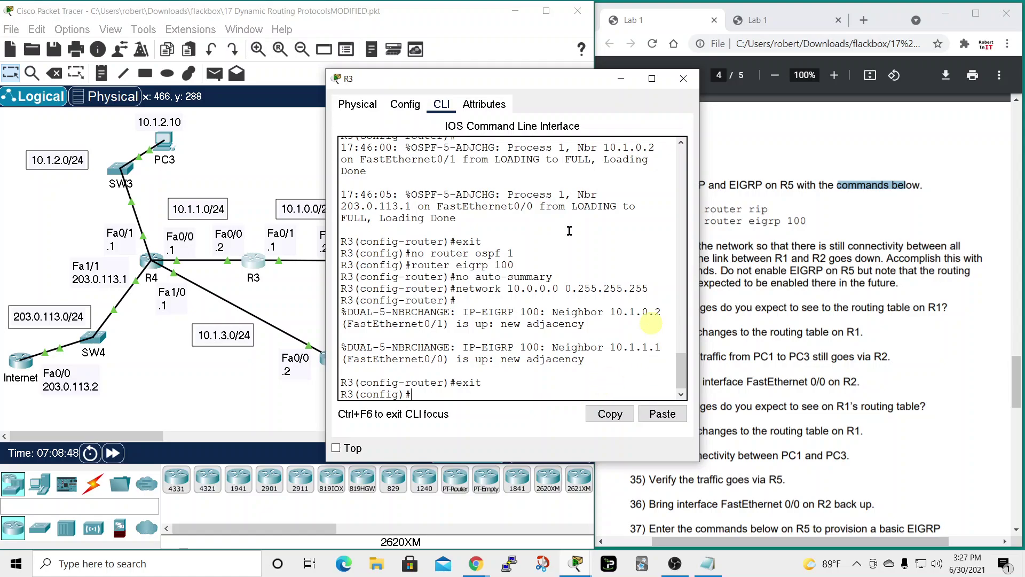
pyautogui.moveTo(556, 85); pyautogui.dragTo(846, 121)
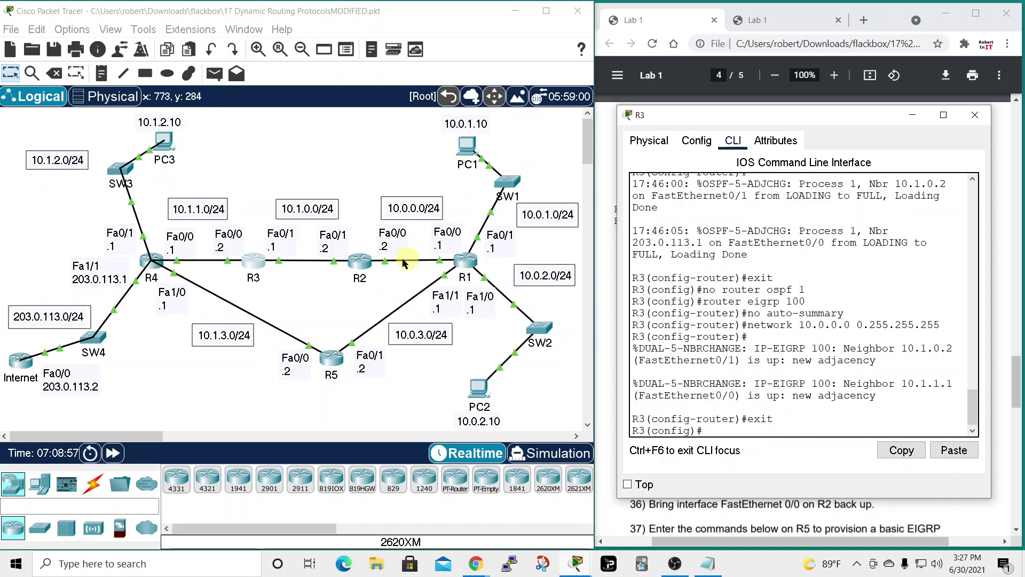
pyautogui.moveTo(785, 115); pyautogui.dragTo(722, 62)
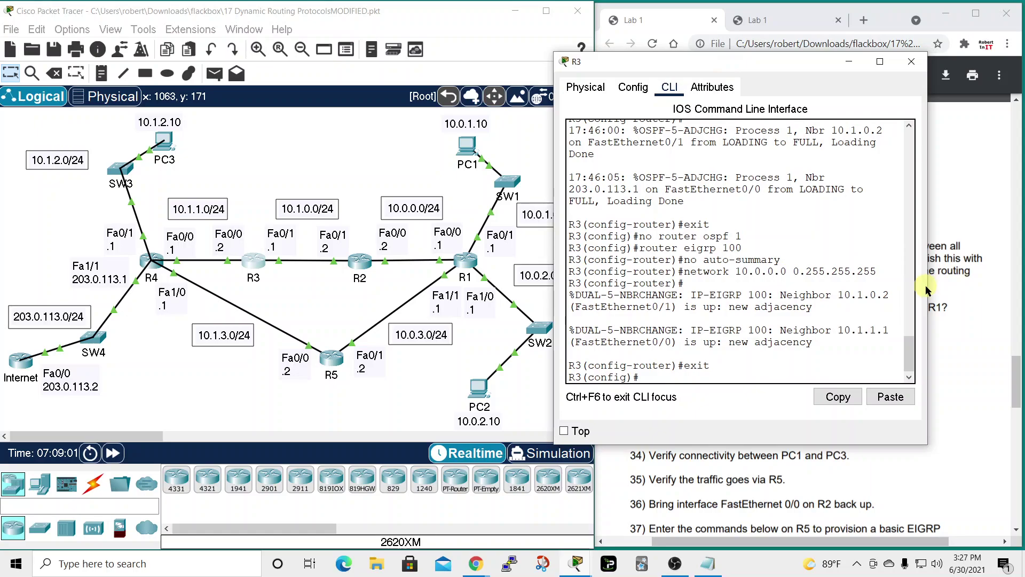
pyautogui.moveTo(930, 288); pyautogui.dragTo(1020, 291)
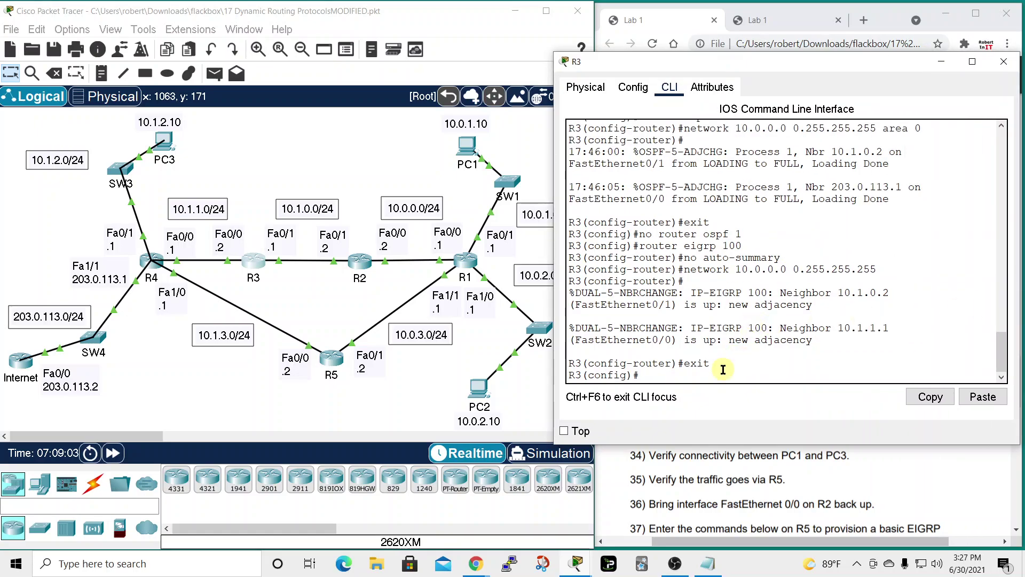
# - On R3, add a floating static route to 10.0.0.0 255.255.0.0 via 10.1.1.1 with administrative distance 95 and close R3's window
pyautogui.write('route')
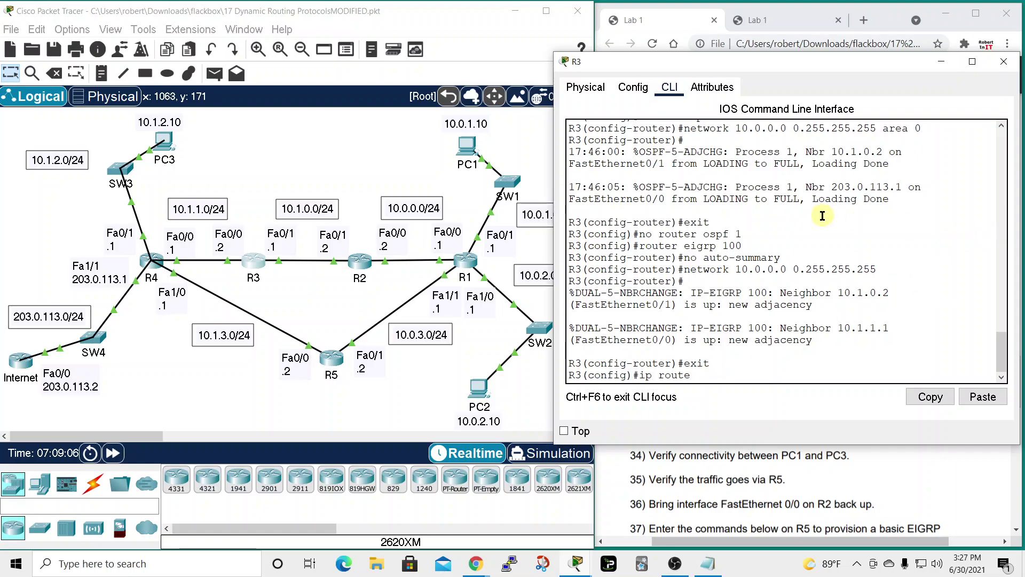
pyautogui.write(' 10.0.0.0 255.255.0.0')
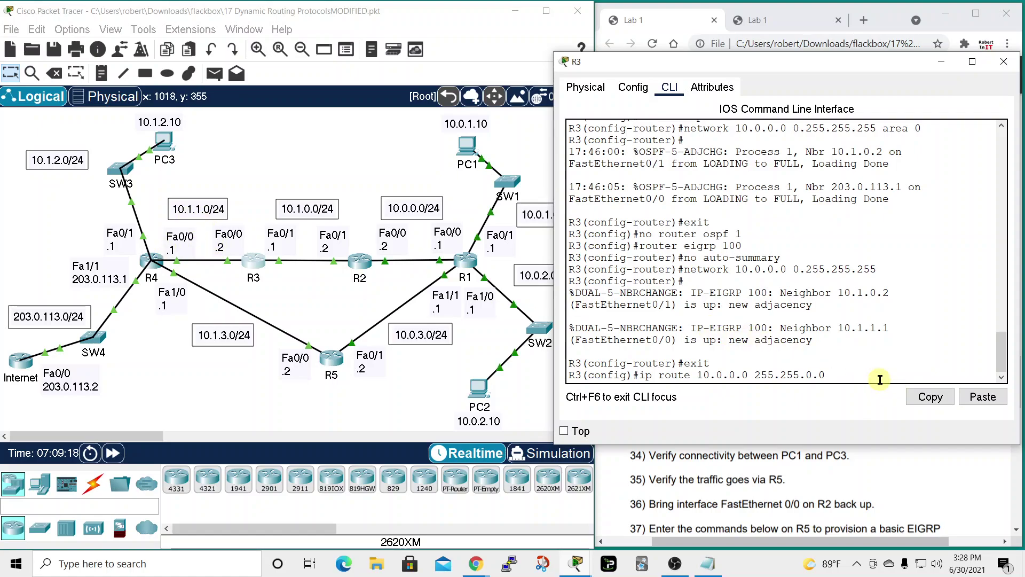
pyautogui.write('.1.')
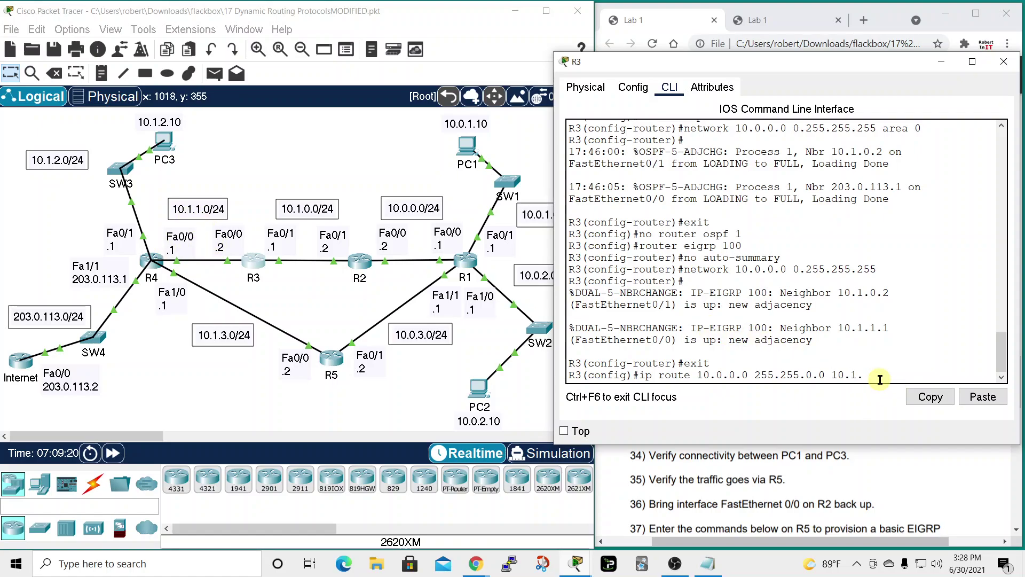
pyautogui.write('1.1')
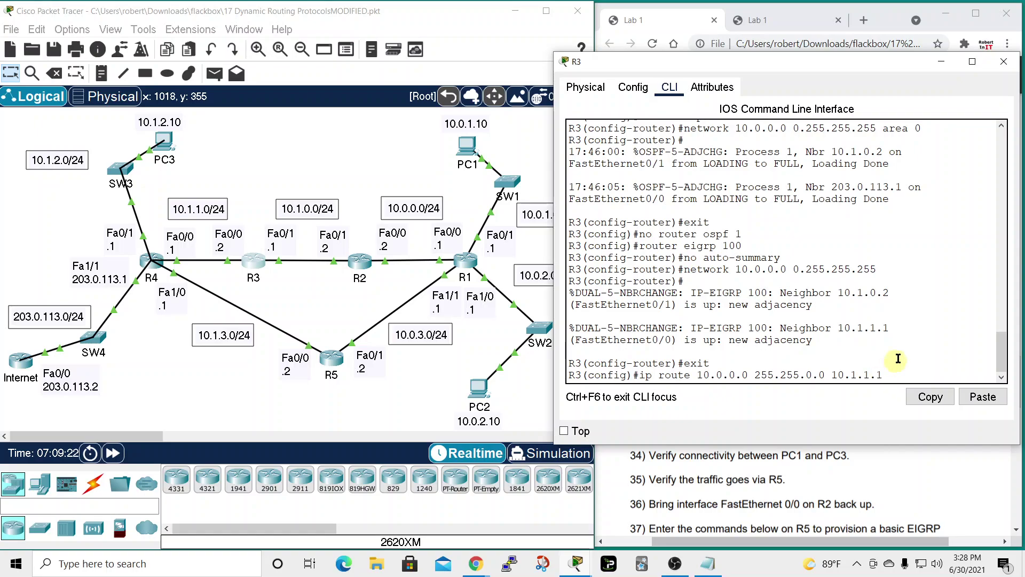
pyautogui.write(' 95')
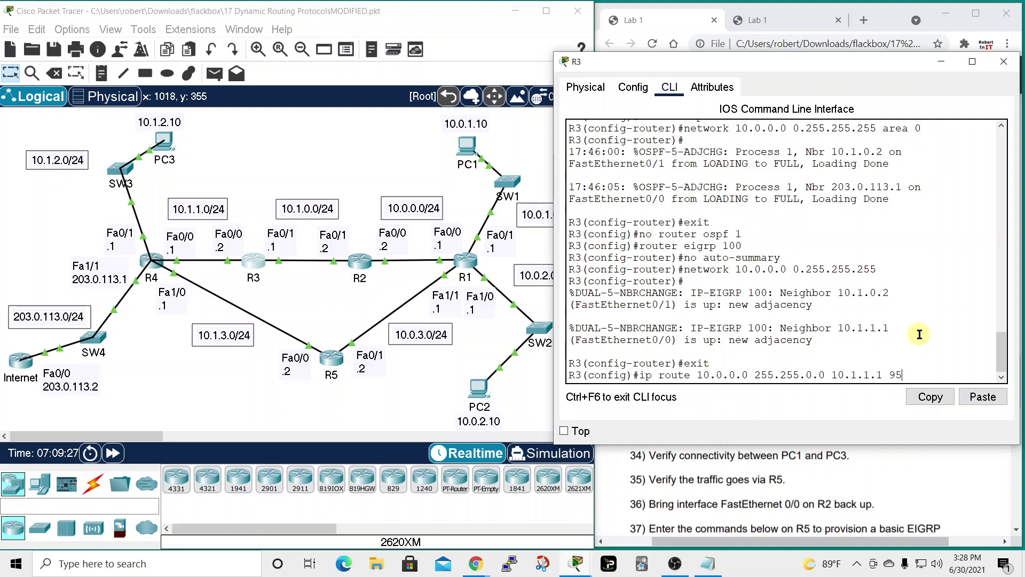
pyautogui.press('Return')
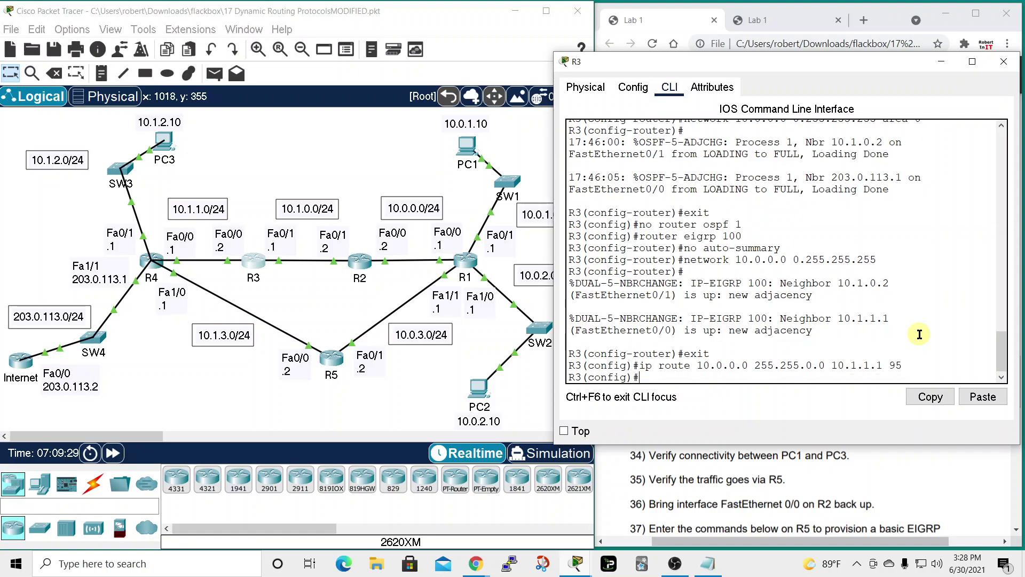
pyautogui.click(1004, 62)
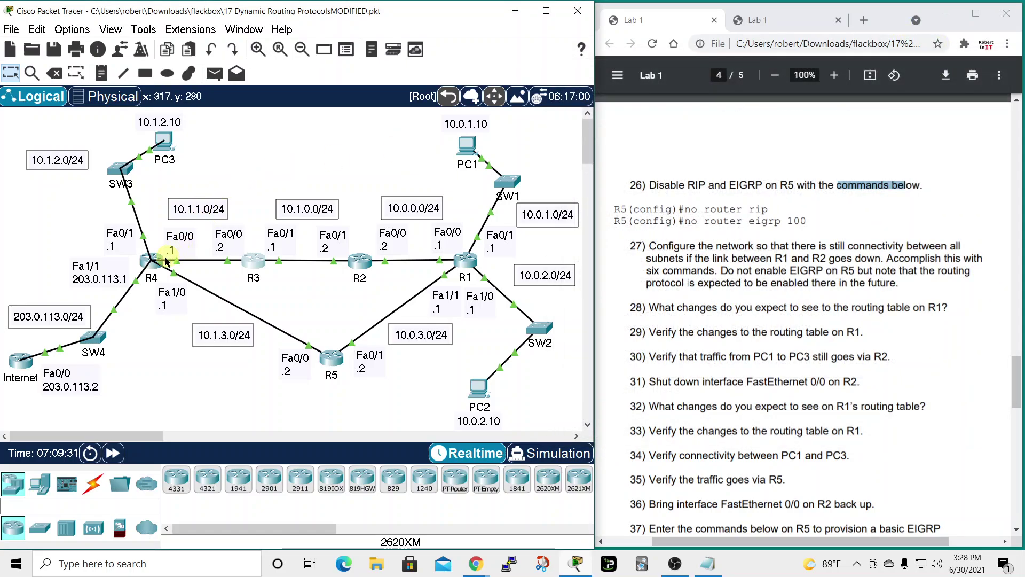
# - Open R4's command line in a widened window and exit EIGRP router configuration to global configuration mode
pyautogui.click(153, 261)
pyautogui.moveTo(701, 286); pyautogui.dragTo(929, 289)
pyautogui.moveTo(776, 81); pyautogui.dragTo(831, 72)
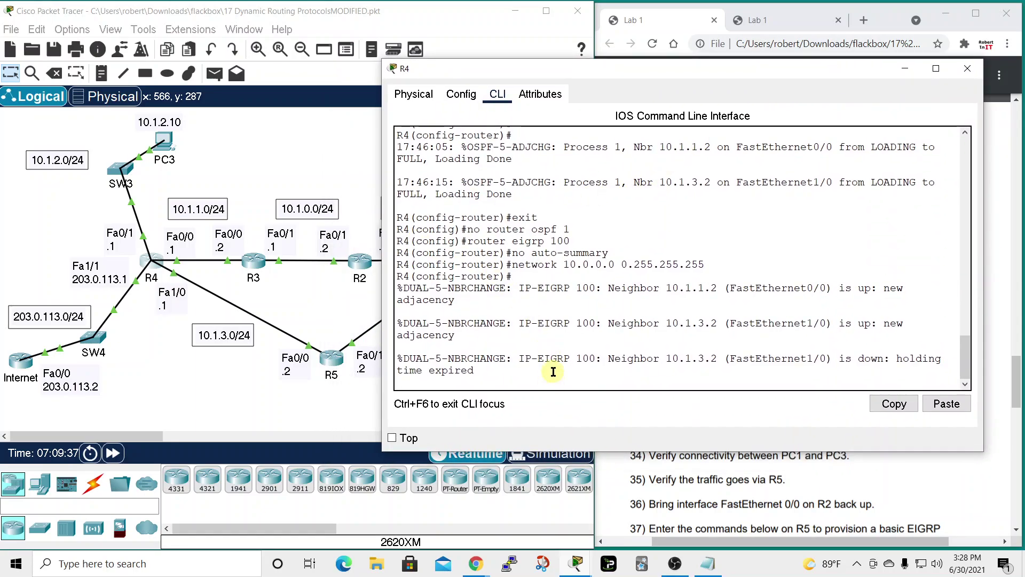
pyautogui.press('Return')
pyautogui.write('exi')
pyautogui.write('t')
pyautogui.press('Return')
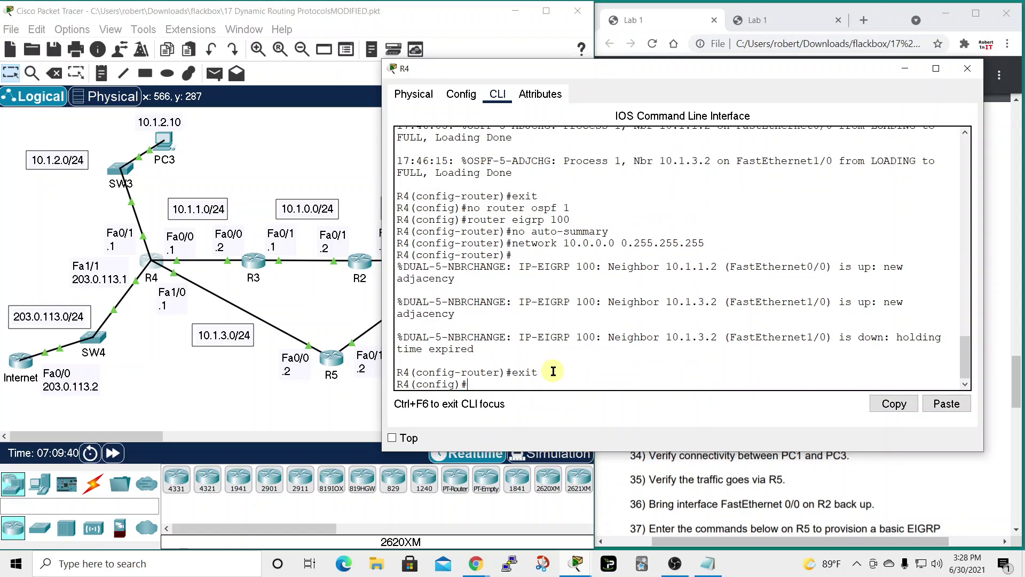
# - On R4, add a floating static route to 10.0.0.0 255.255.0.0 via 10.1.3.2 with administrative distance 95 and close R4's window
pyautogui.write('ip route 10.0.0.0 255.255.0.0')
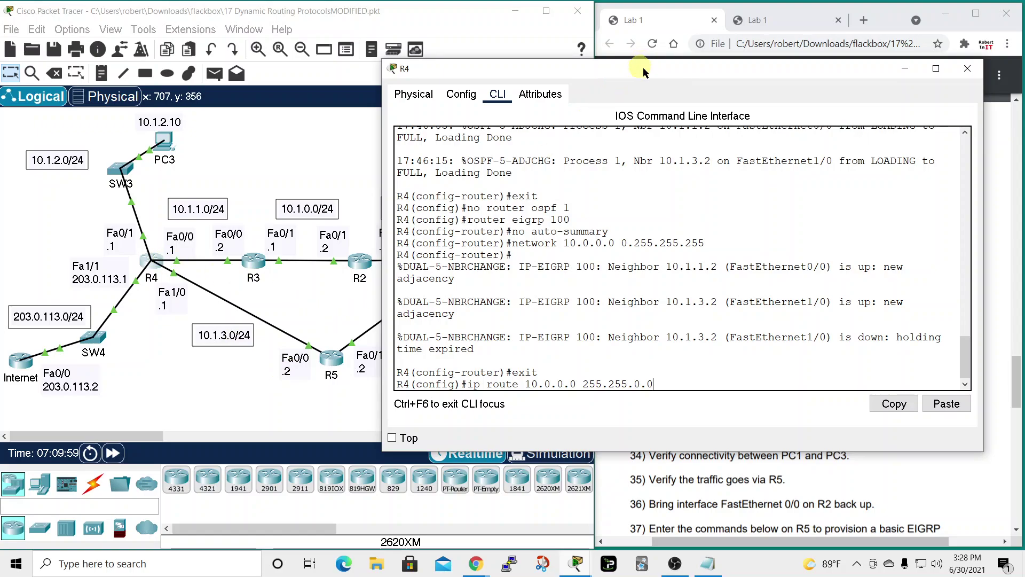
pyautogui.moveTo(641, 67); pyautogui.dragTo(805, 88)
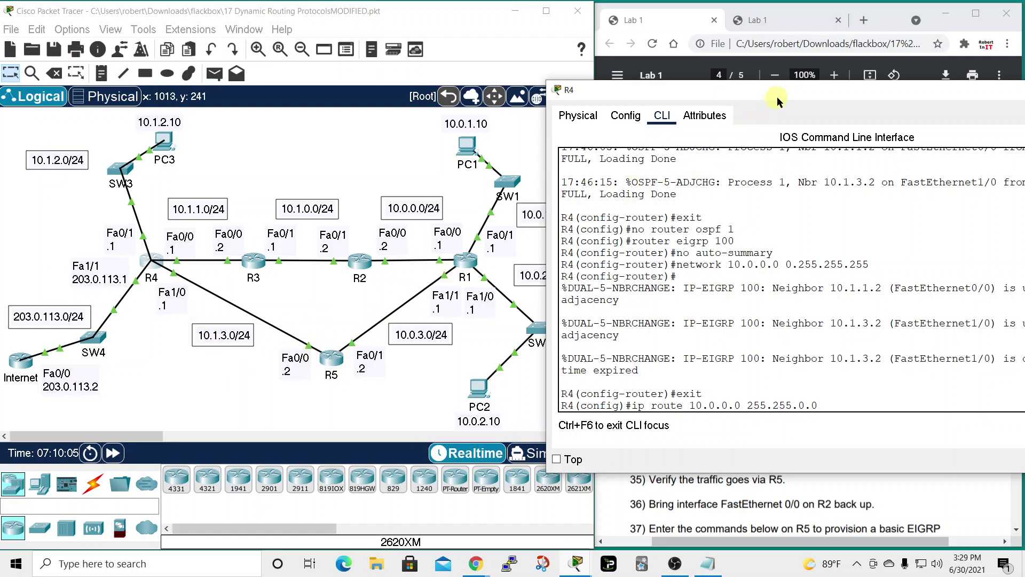
pyautogui.moveTo(773, 96); pyautogui.dragTo(575, 71)
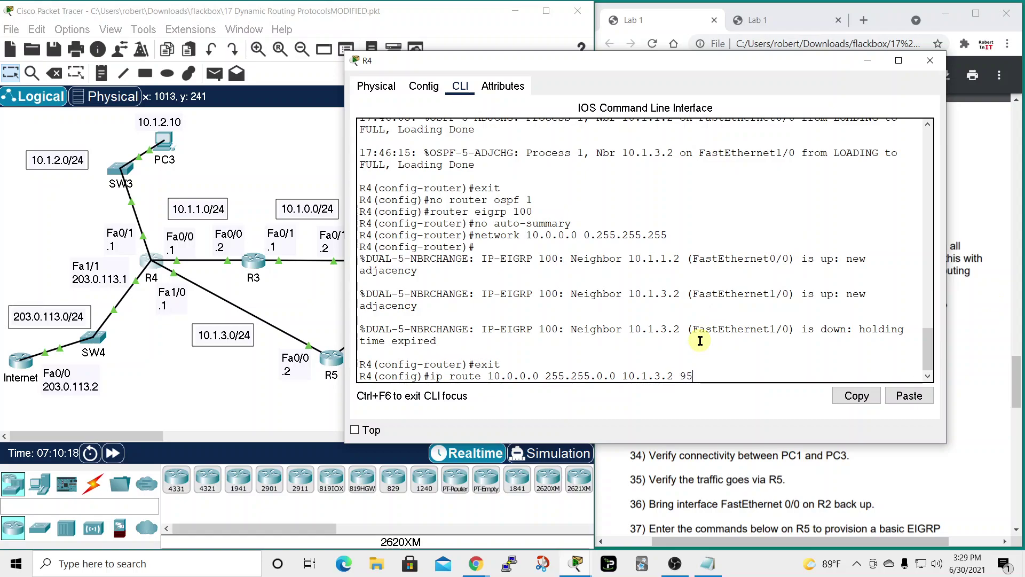
pyautogui.press('Return')
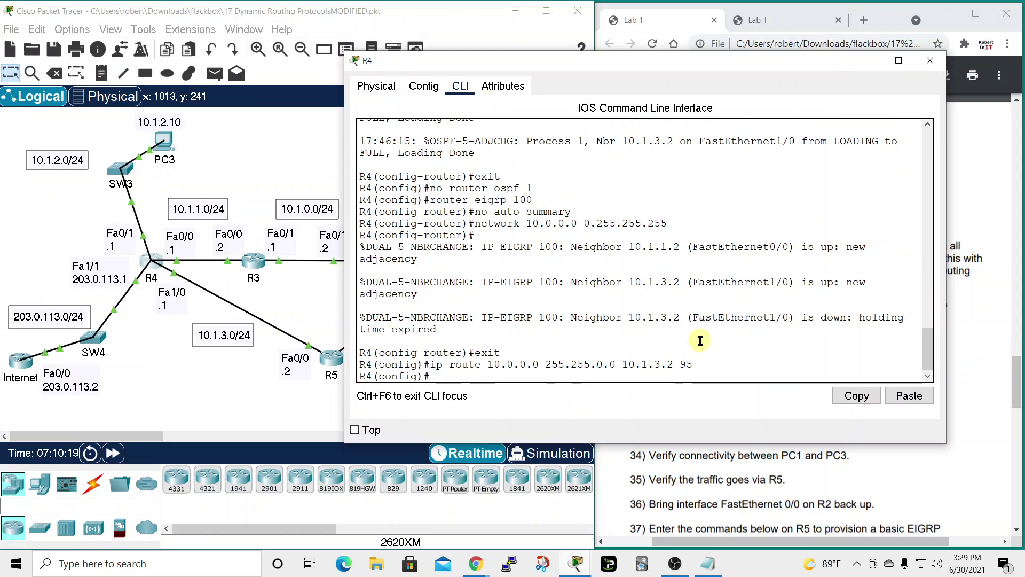
pyautogui.click(929, 61)
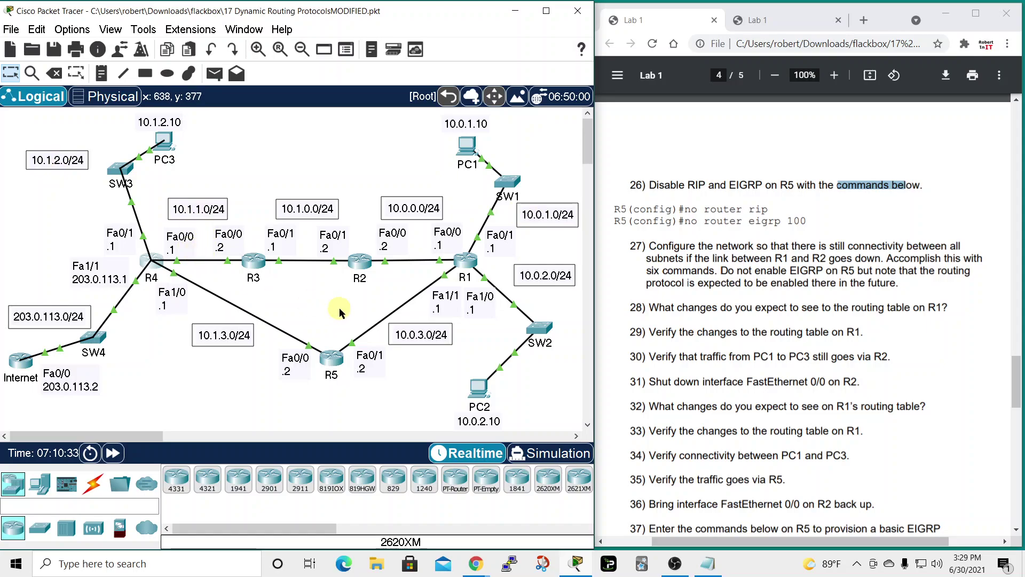
# - Open R5's command line and add a static route to 10.0.0.0 255.255.0.0 via 10.0.3.1 with administrative distance 95
pyautogui.click(329, 357)
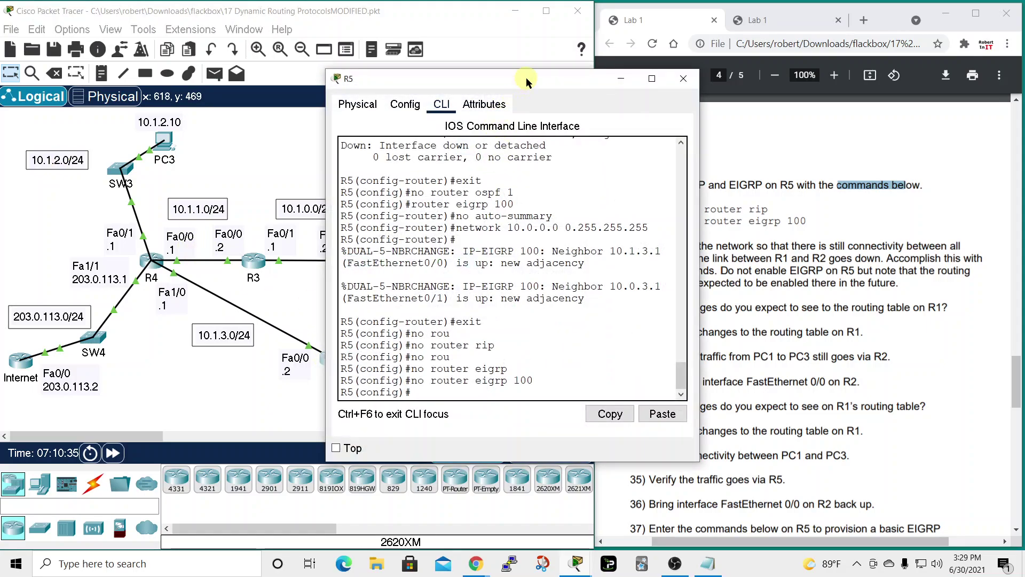
pyautogui.moveTo(526, 78); pyautogui.dragTo(698, 78)
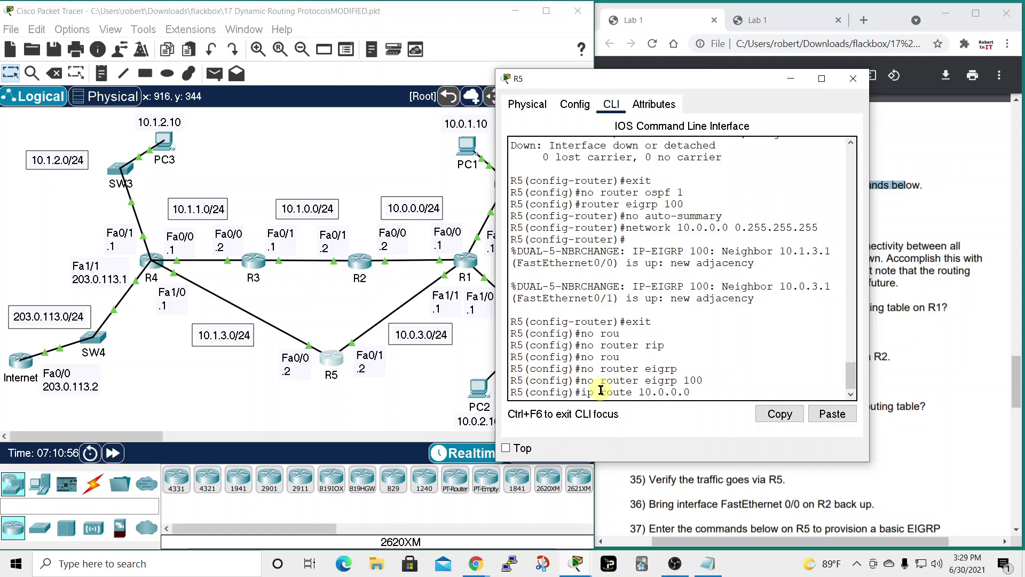
pyautogui.write('.0.')
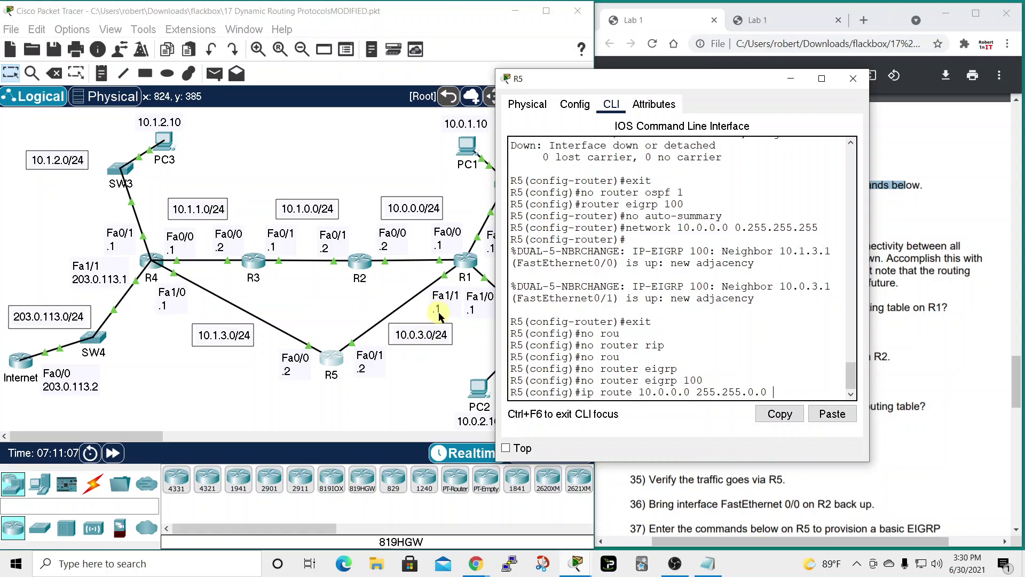
pyautogui.write('0.3.1')
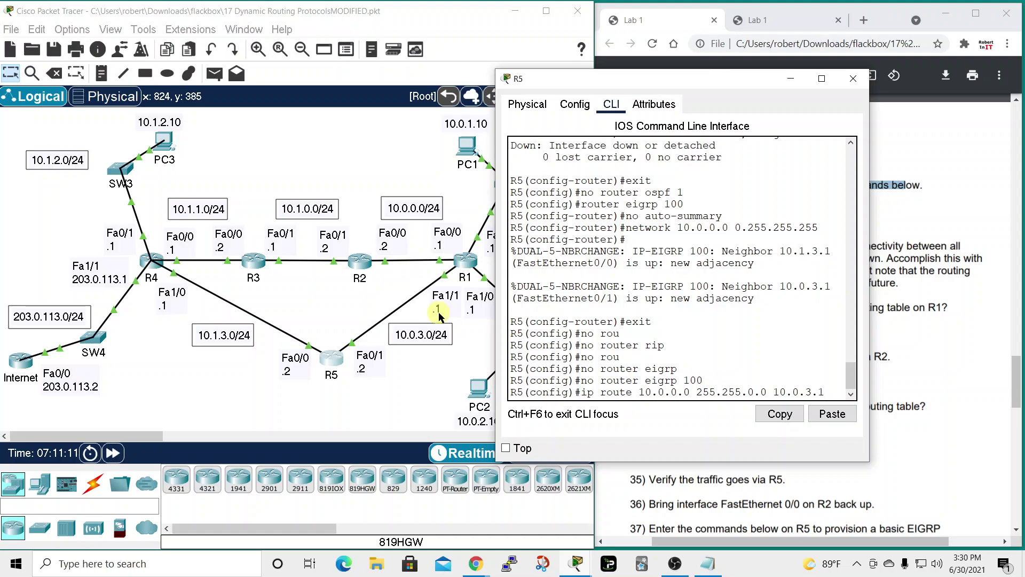
pyautogui.write(' 95')
pyautogui.press('Return')
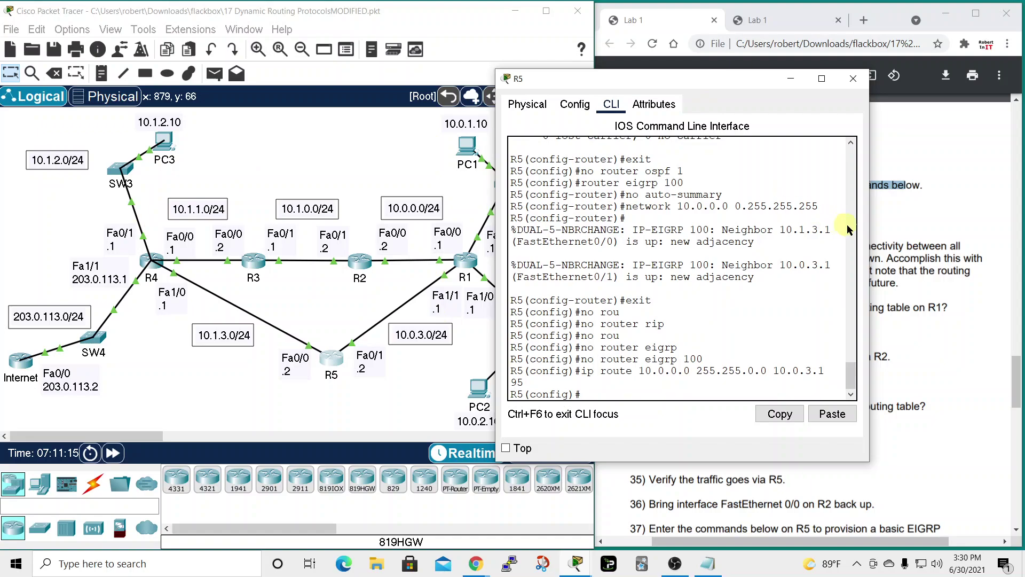
pyautogui.moveTo(869, 234); pyautogui.dragTo(933, 235)
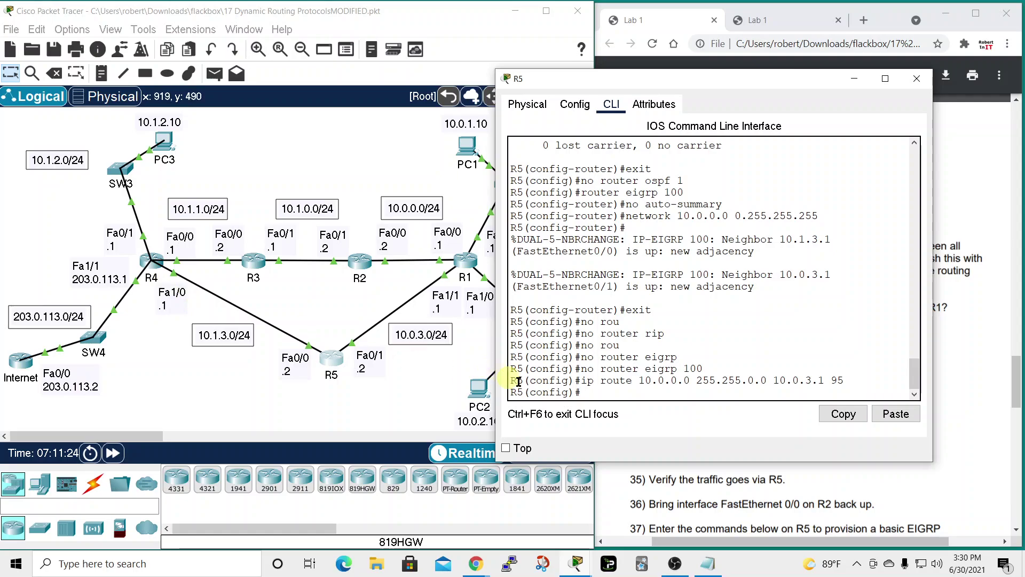
# - On R5, add a floating static route to 10.1.0.0 255.255.0.0 via 10.1.3.1 with administrative distance 95 and close R5's window
pyautogui.press('Up')
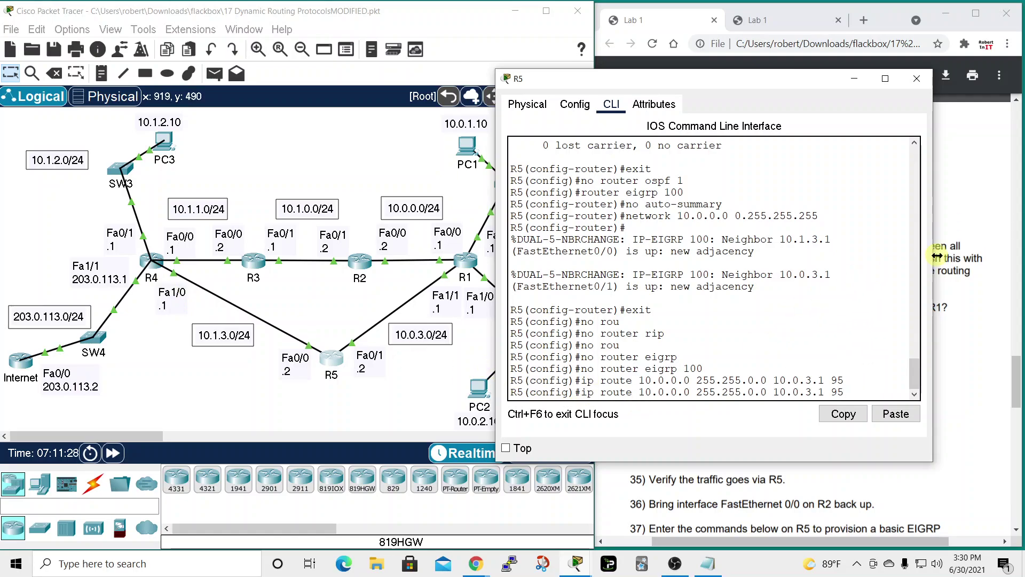
pyautogui.press('Left')
pyautogui.press('Left')
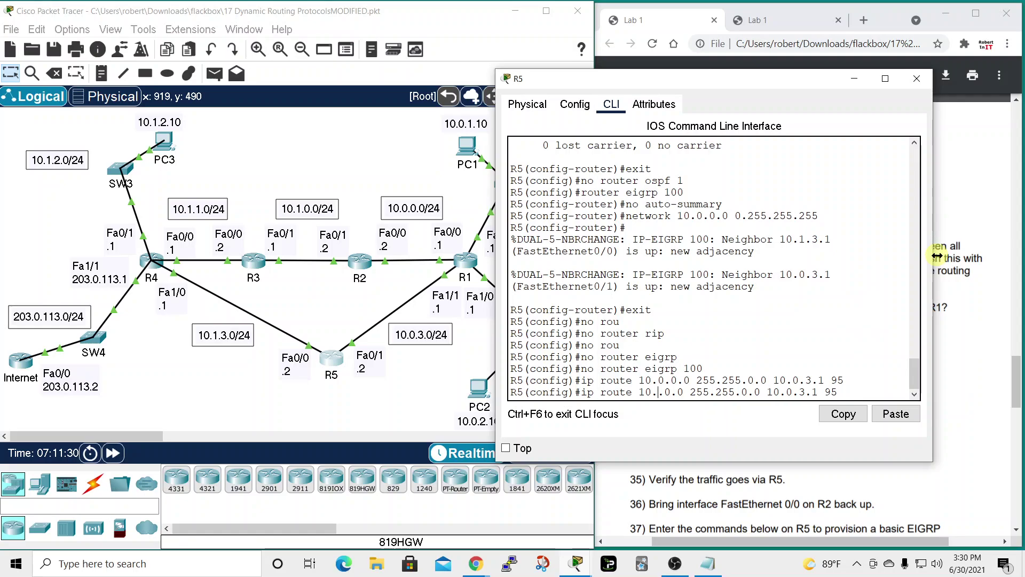
pyautogui.write('1')
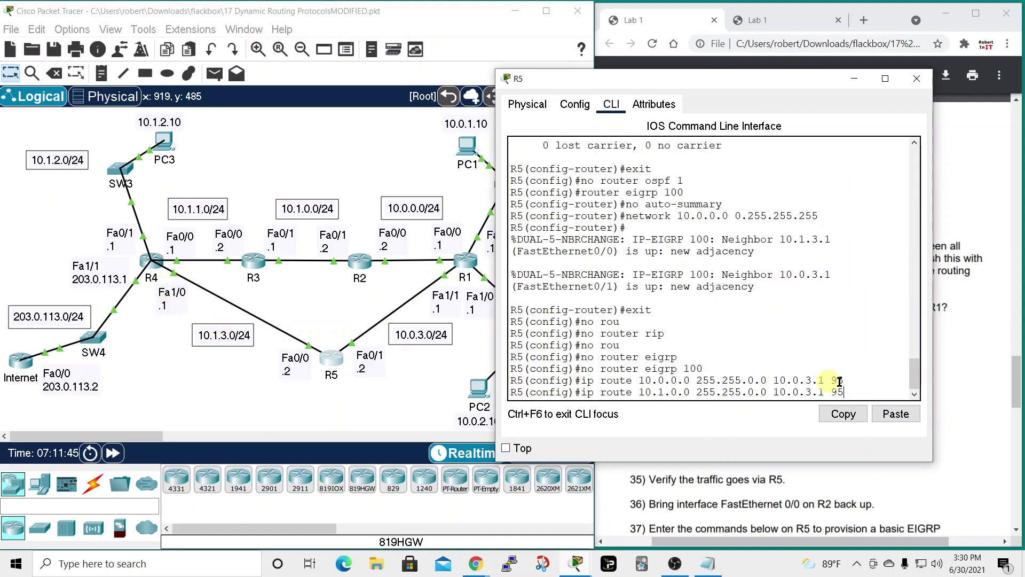
pyautogui.press('BackSpace')
pyautogui.press('BackSpace')
pyautogui.press('BackSpace')
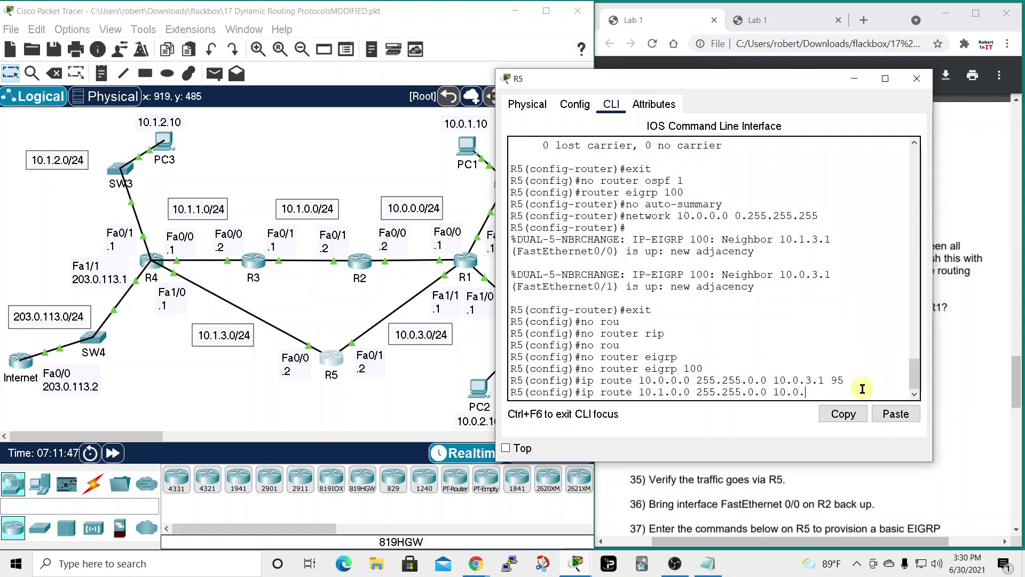
pyautogui.write('1 95')
pyautogui.press('Return')
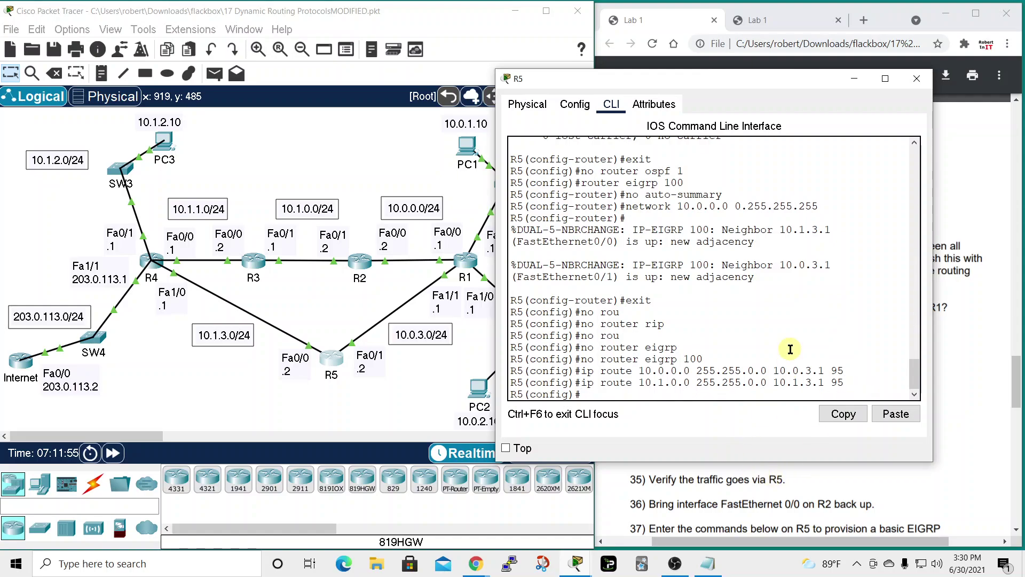
pyautogui.moveTo(831, 81); pyautogui.dragTo(711, 76)
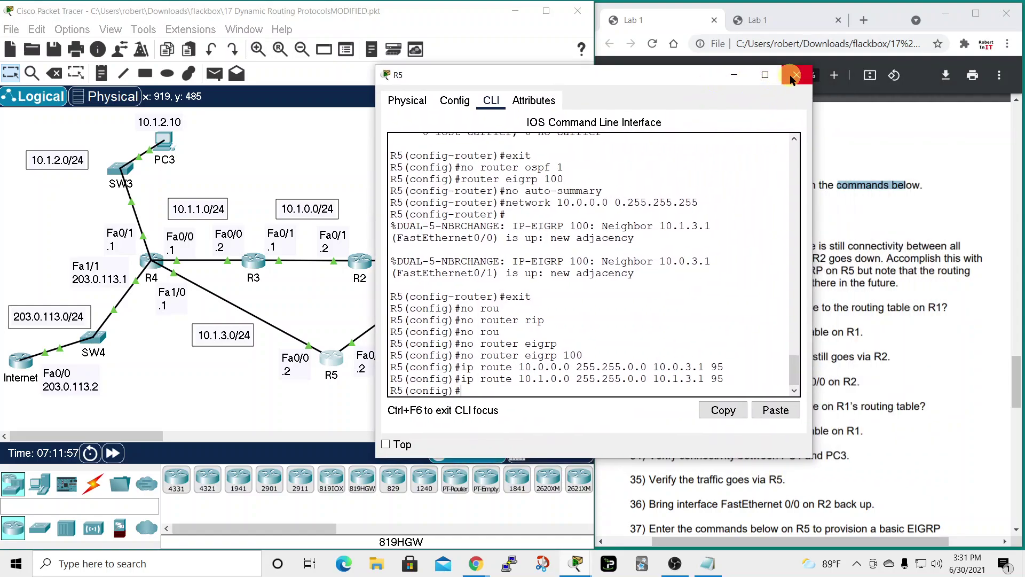
pyautogui.click(795, 76)
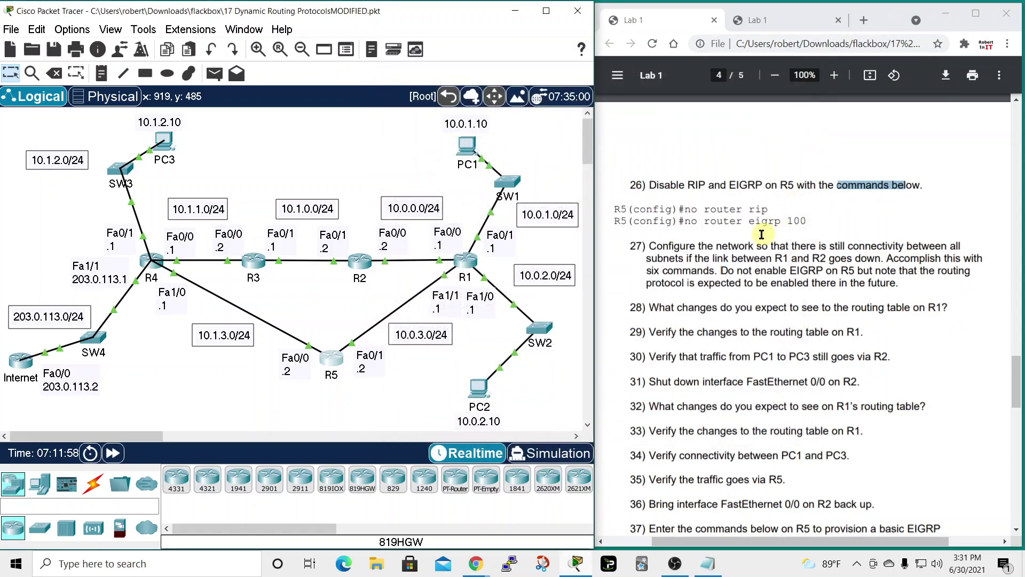
# - Review the requirements of lab task 27 and display R5's routing table with do show ip route in a widened window
pyautogui.moveTo(651, 247); pyautogui.dragTo(843, 247)
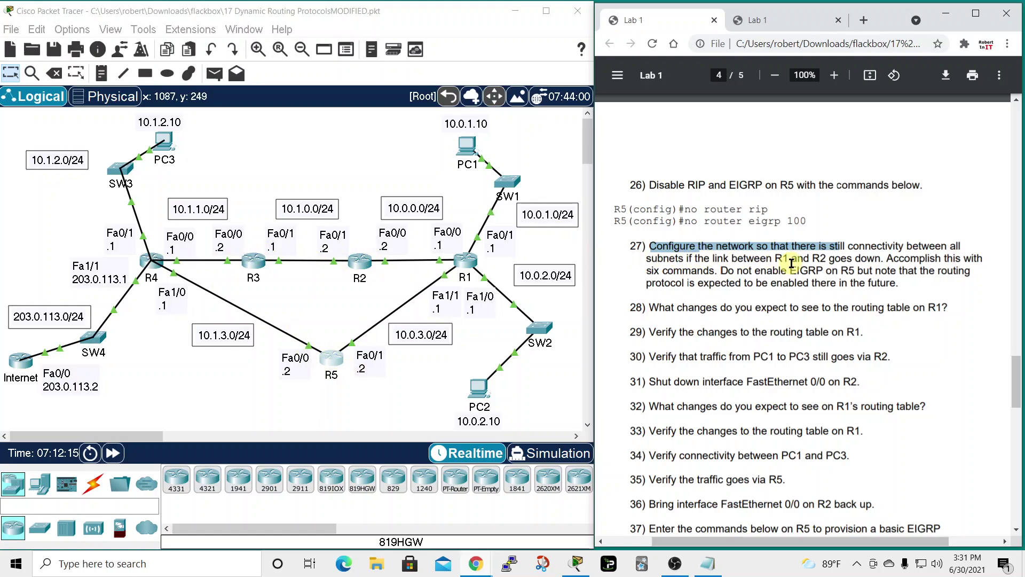
pyautogui.moveTo(721, 270); pyautogui.dragTo(855, 271)
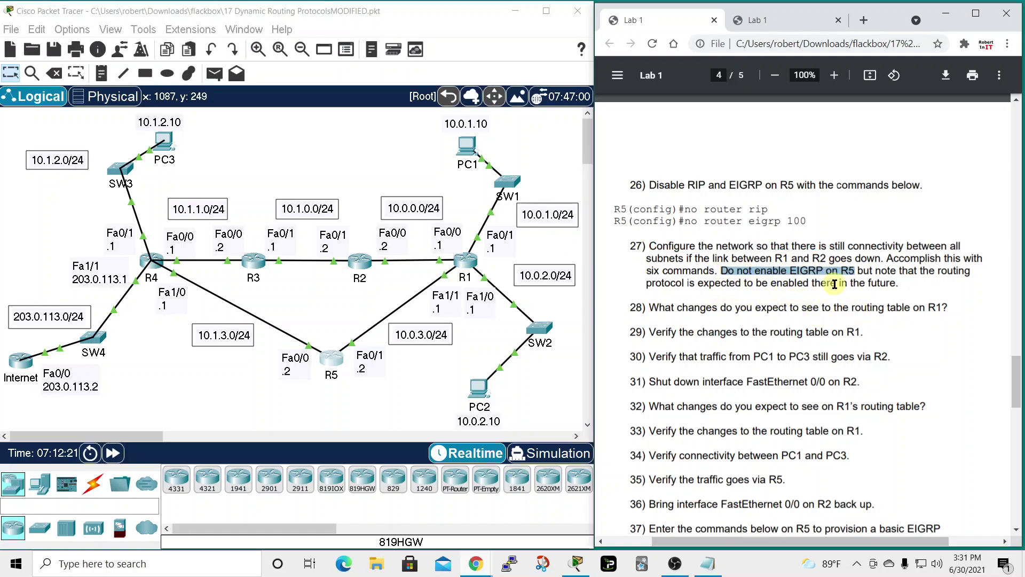
pyautogui.click(334, 363)
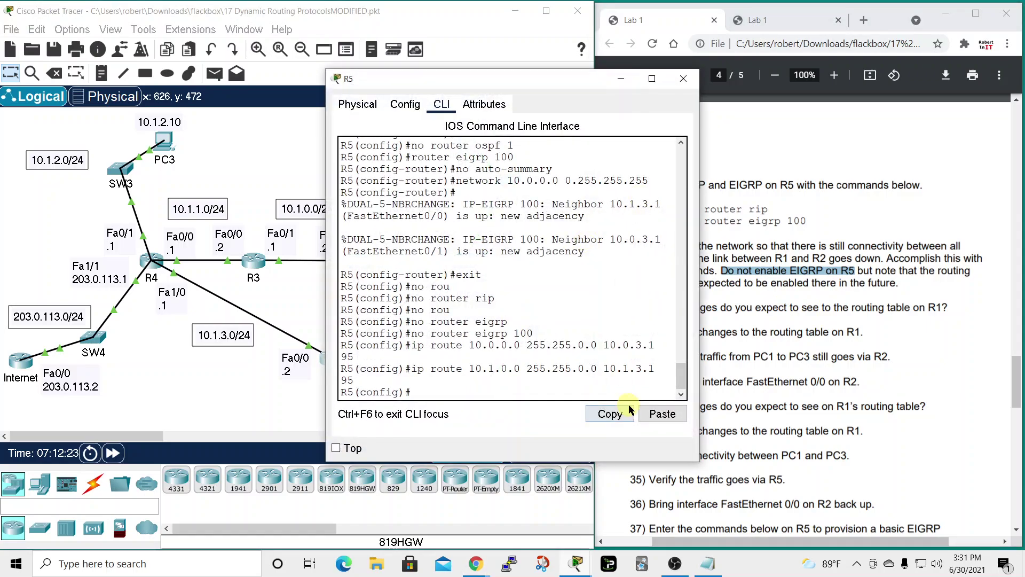
pyautogui.moveTo(699, 346); pyautogui.dragTo(795, 350)
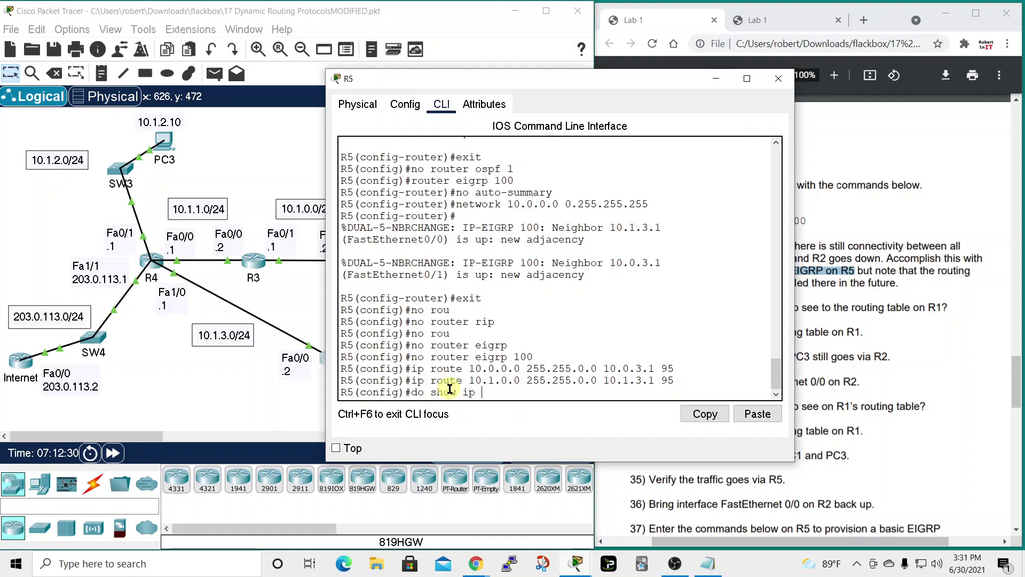
pyautogui.write('e')
pyautogui.press('Return')
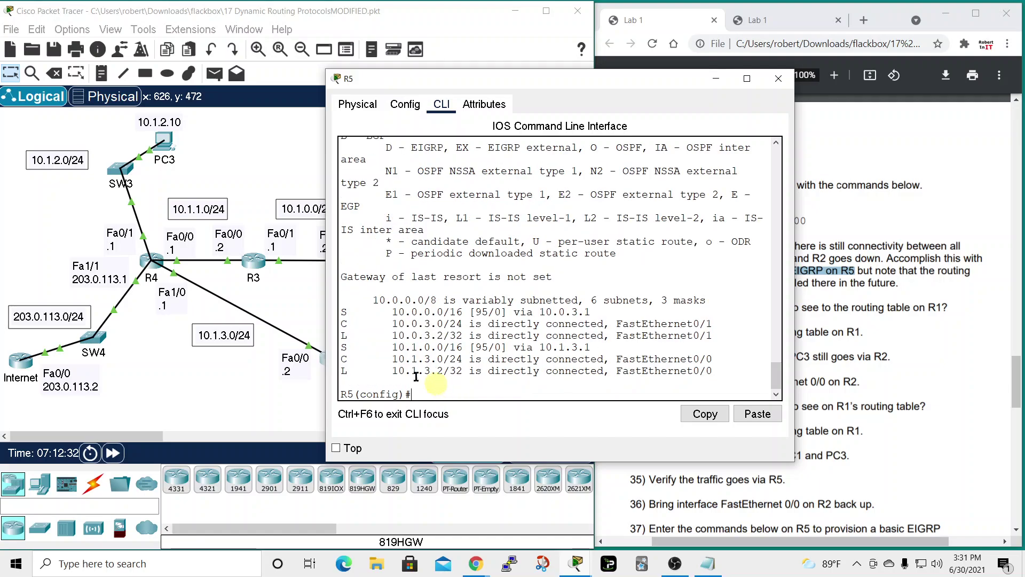
# - Examine the static and connected entries in R5's routing table and close R5's window
pyautogui.moveTo(594, 84); pyautogui.dragTo(702, 95)
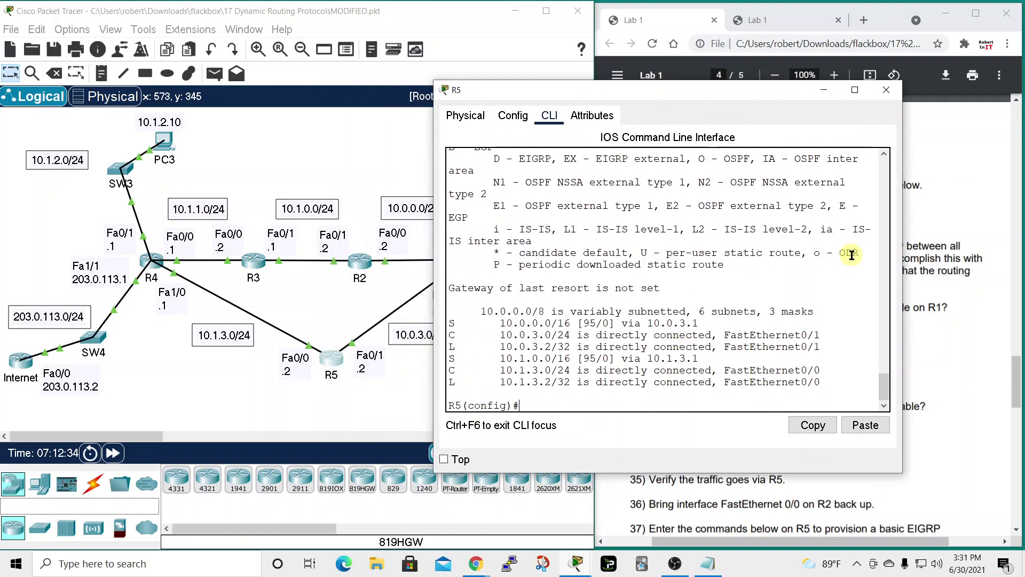
pyautogui.moveTo(904, 282); pyautogui.dragTo(956, 282)
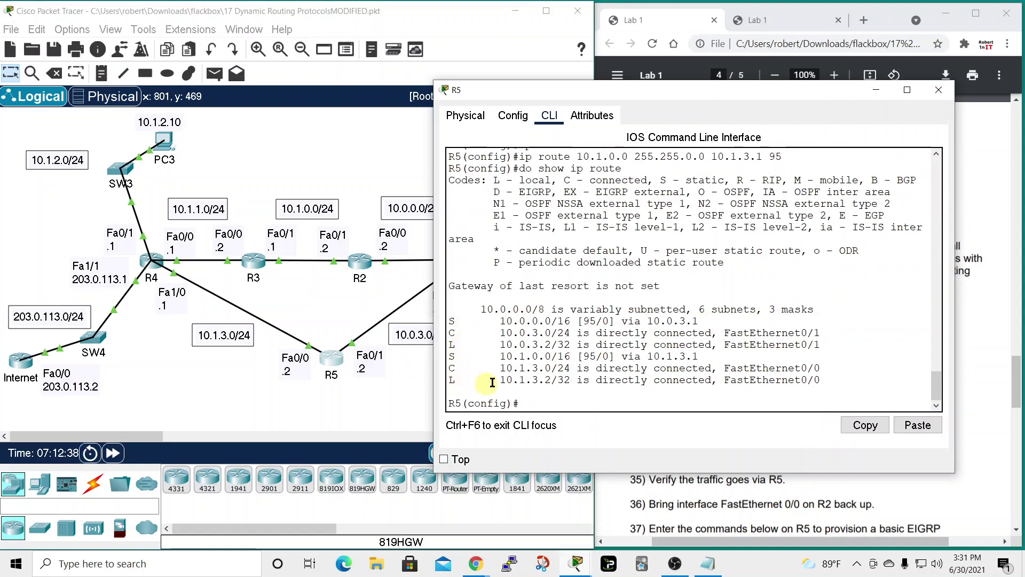
pyautogui.scroll(3, 494, 380)
pyautogui.scroll(-3, 510, 304)
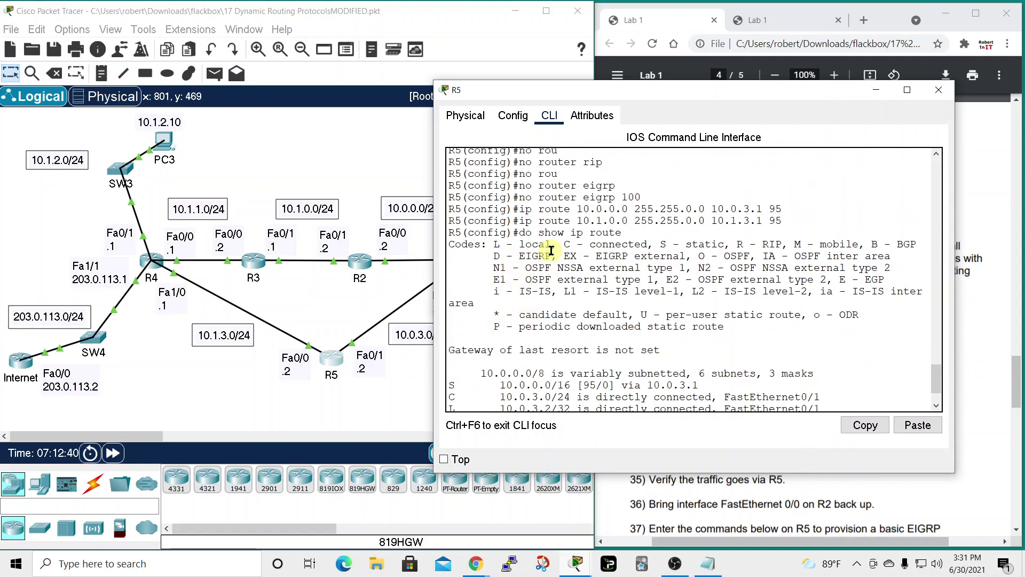
pyautogui.scroll(1, 536, 333)
pyautogui.scroll(-1, 593, 283)
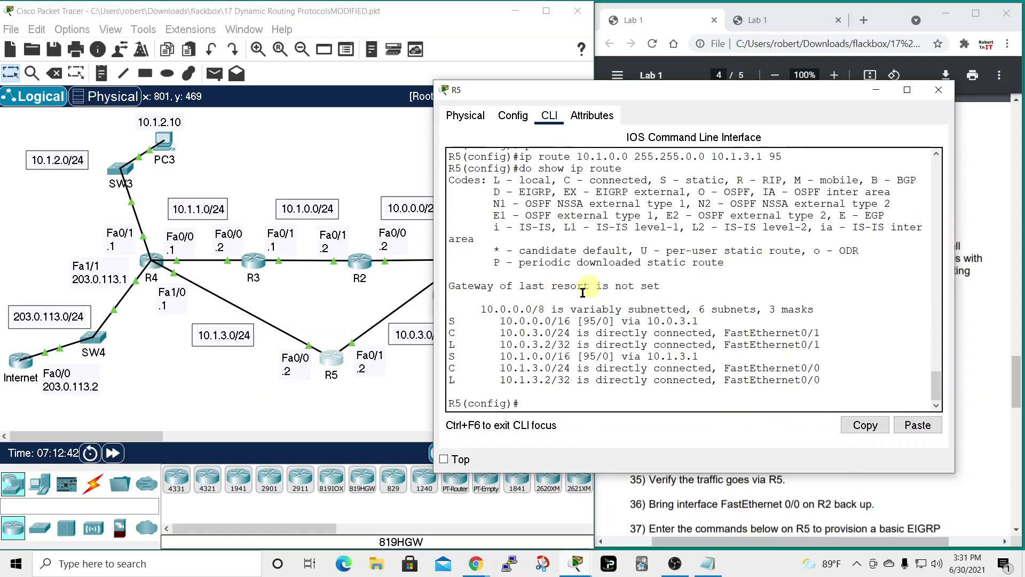
pyautogui.click(937, 92)
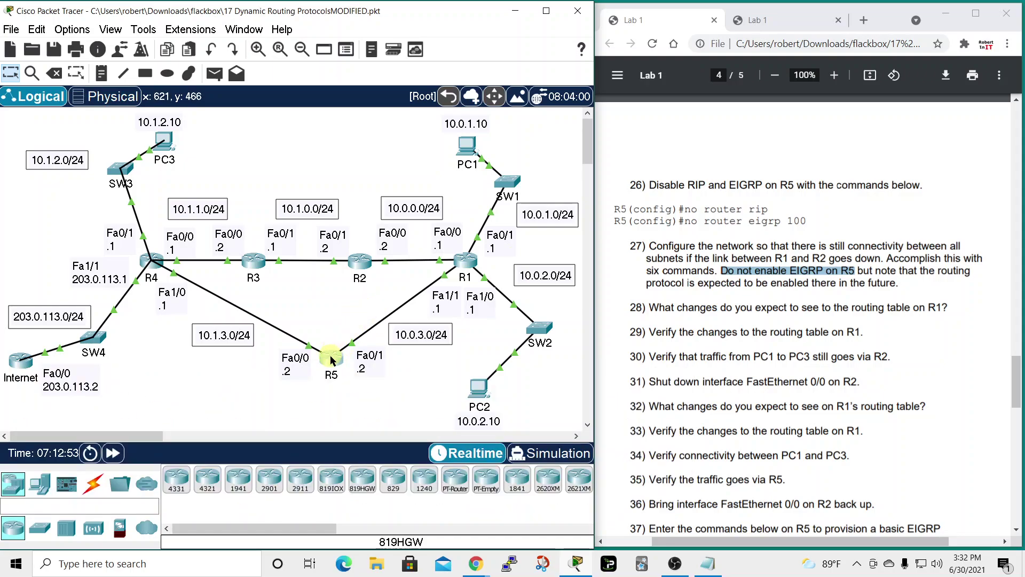
# - Read lab question 28 and display R1's full routing table with do show ip route in a widened window
pyautogui.moveTo(341, 353)
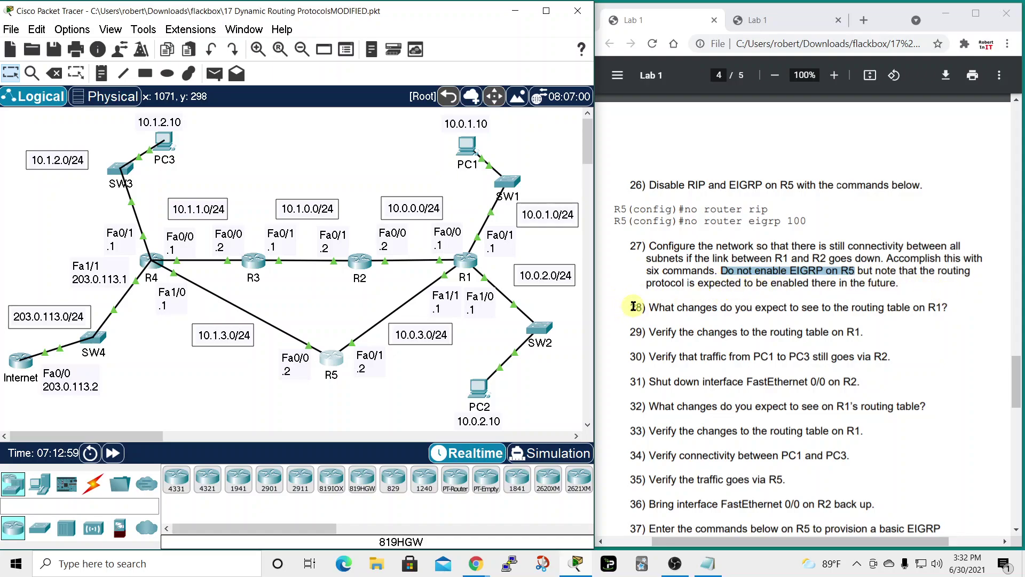
pyautogui.moveTo(634, 306); pyautogui.dragTo(658, 308)
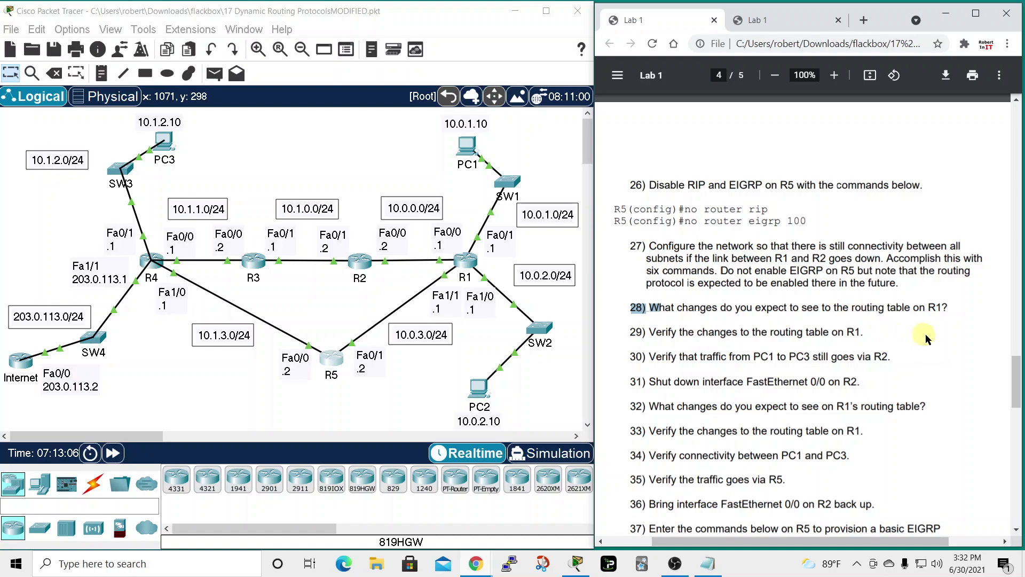
pyautogui.click(469, 267)
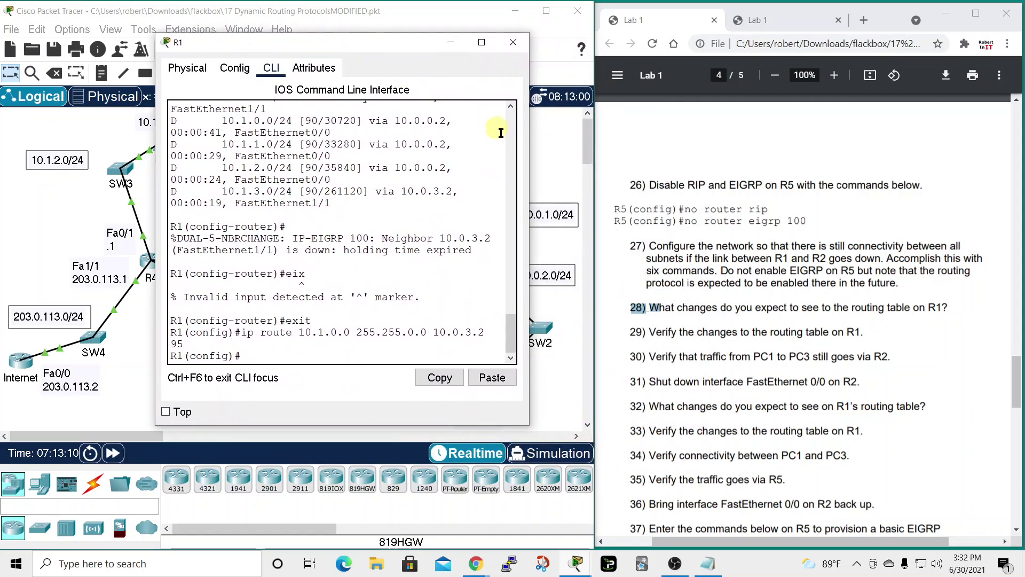
pyautogui.moveTo(529, 163); pyautogui.dragTo(612, 161)
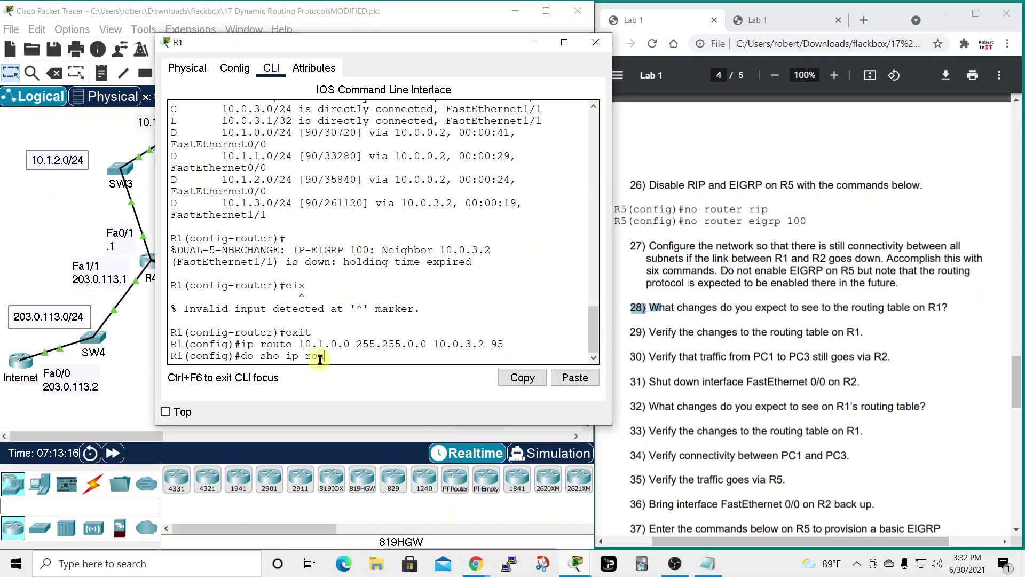
pyautogui.press('Return')
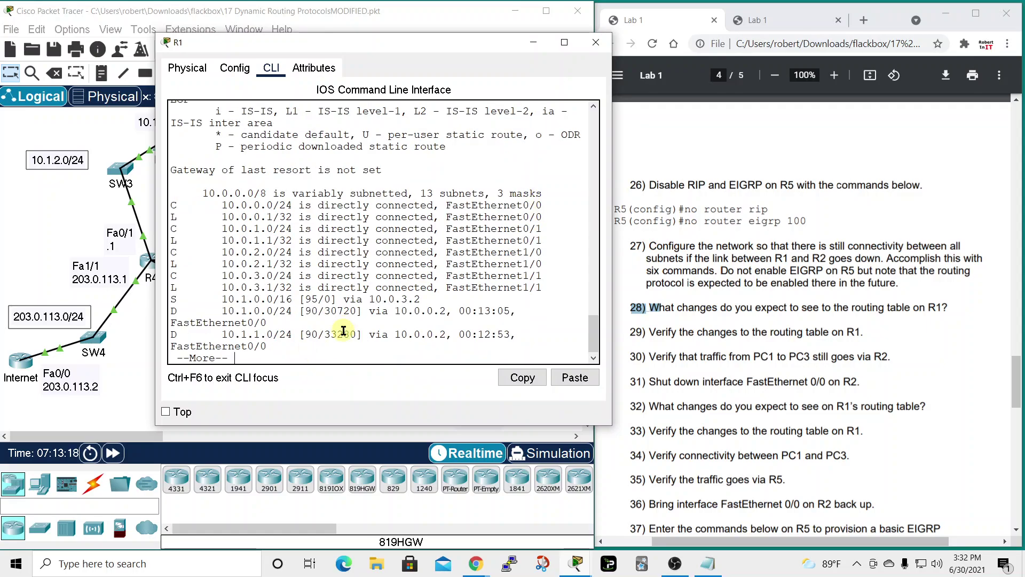
pyautogui.press('space')
pyautogui.moveTo(613, 242); pyautogui.dragTo(696, 245)
pyautogui.moveTo(546, 40); pyautogui.dragTo(456, 22)
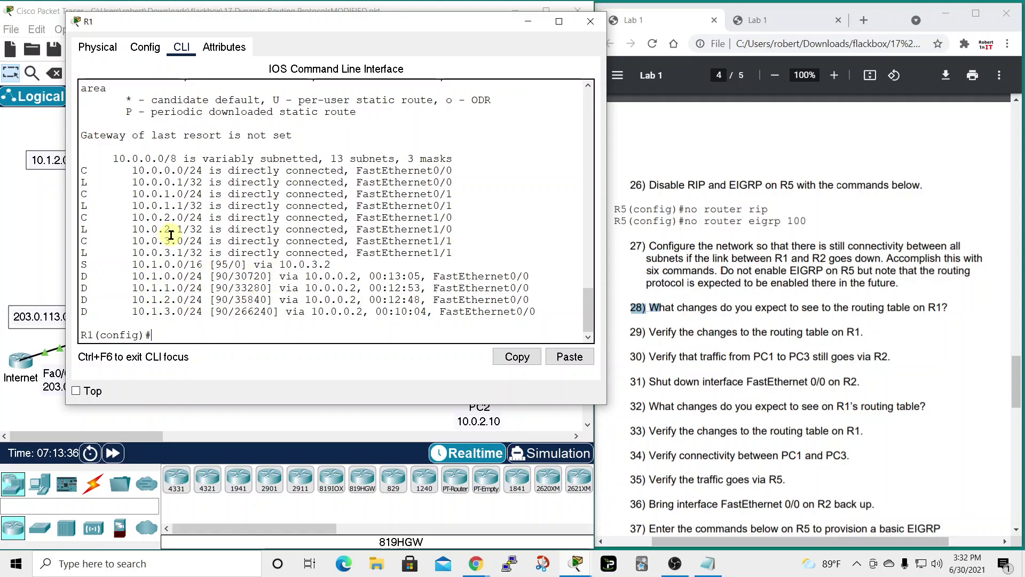
# - Compare the administrative distances of the static and EIGRP routes in R1's routing table and close R1's window
pyautogui.scroll(1, 172, 252)
pyautogui.scroll(2, 173, 252)
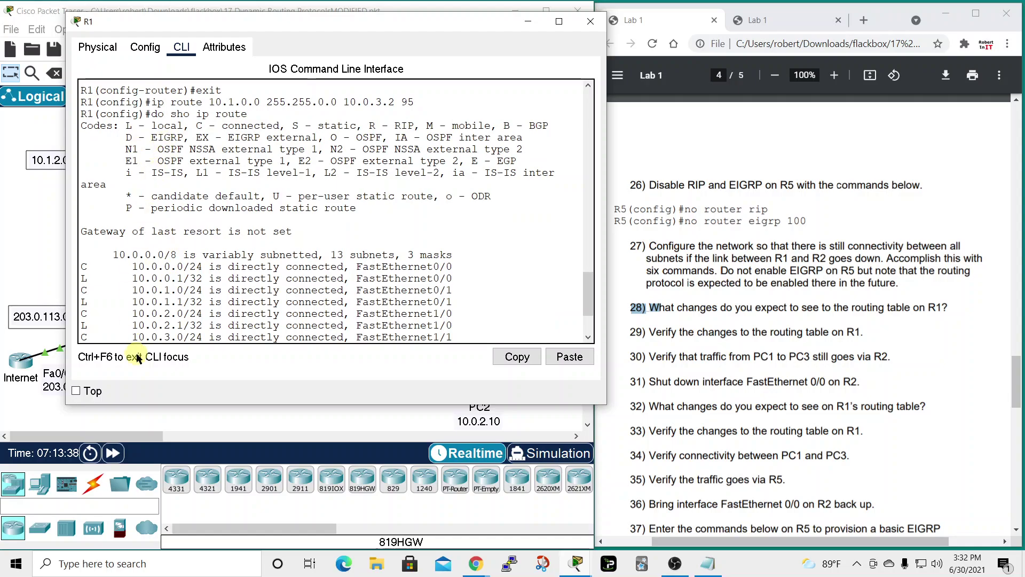
pyautogui.scroll(-3, 223, 247)
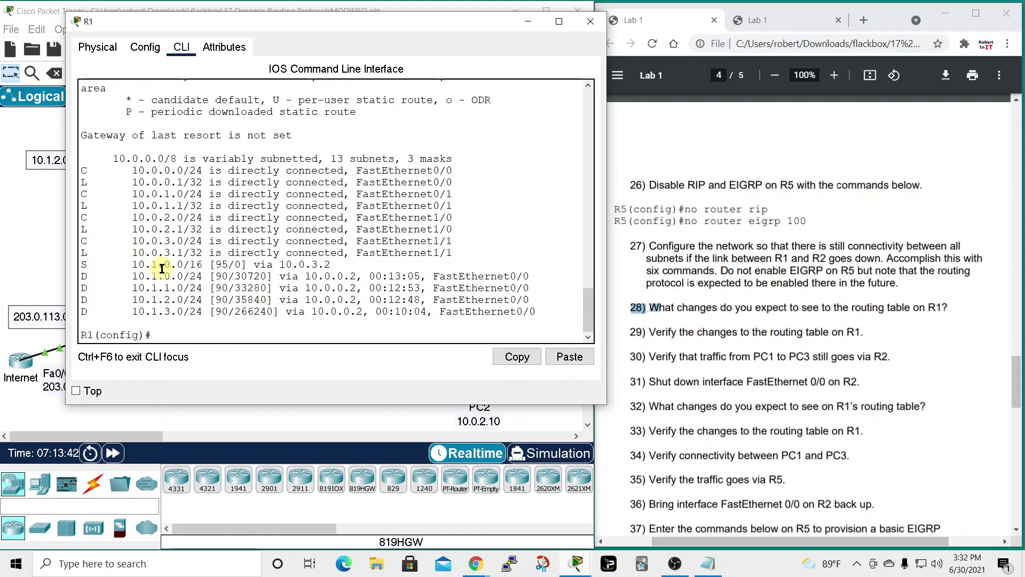
pyautogui.moveTo(387, 22); pyautogui.dragTo(807, 142)
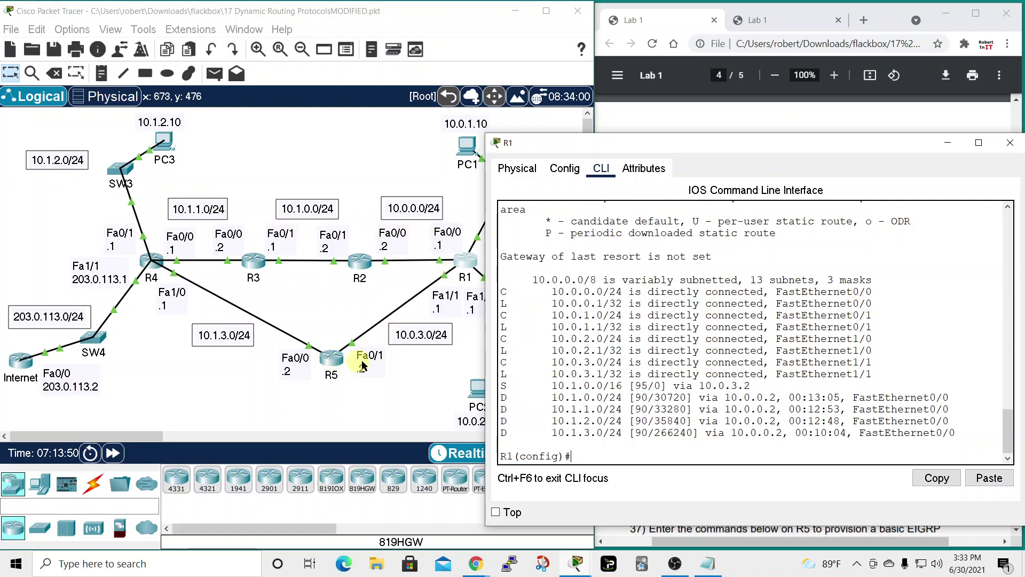
pyautogui.moveTo(758, 143); pyautogui.dragTo(567, 82)
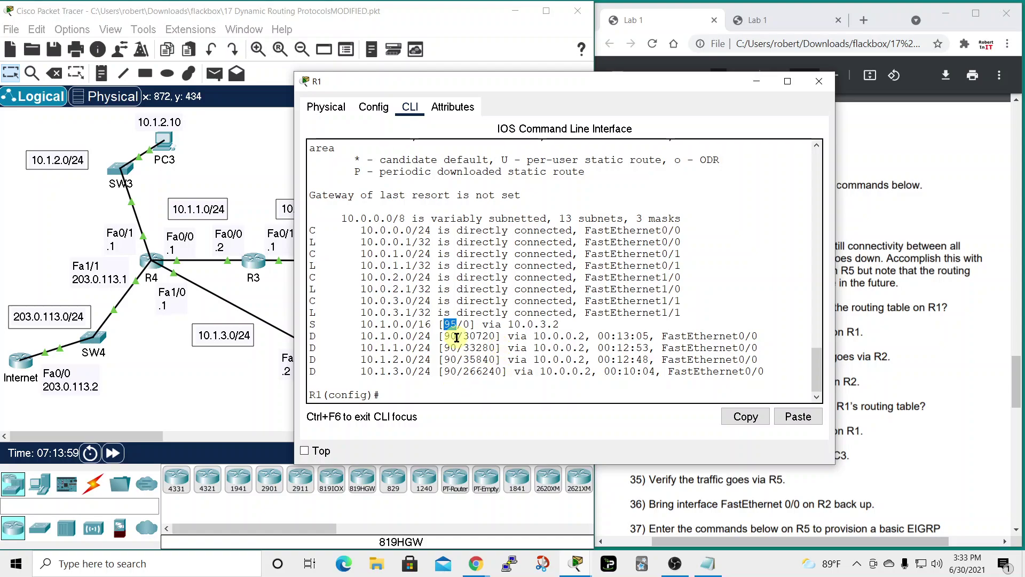
pyautogui.moveTo(361, 332); pyautogui.dragTo(483, 337)
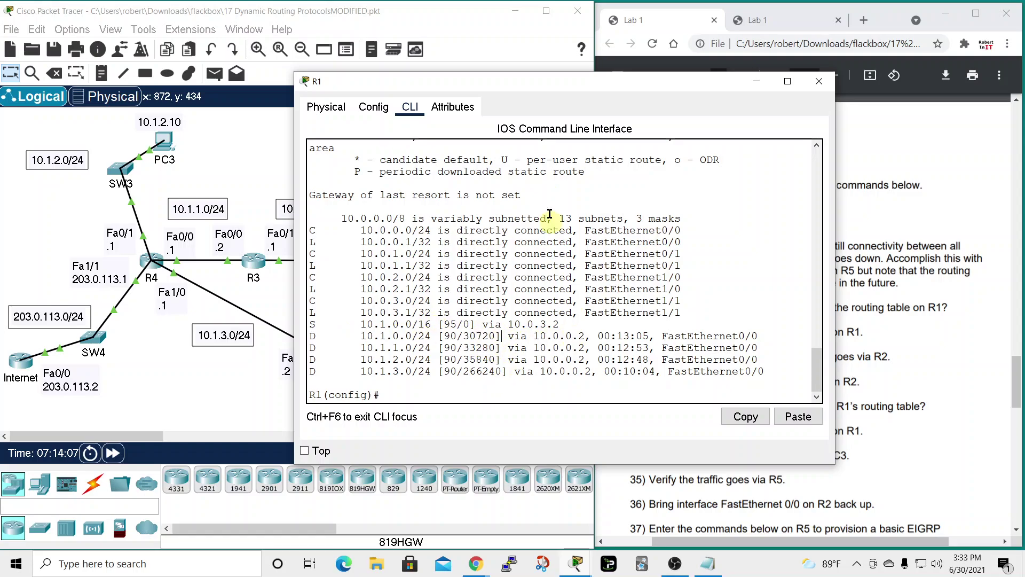
pyautogui.click(818, 81)
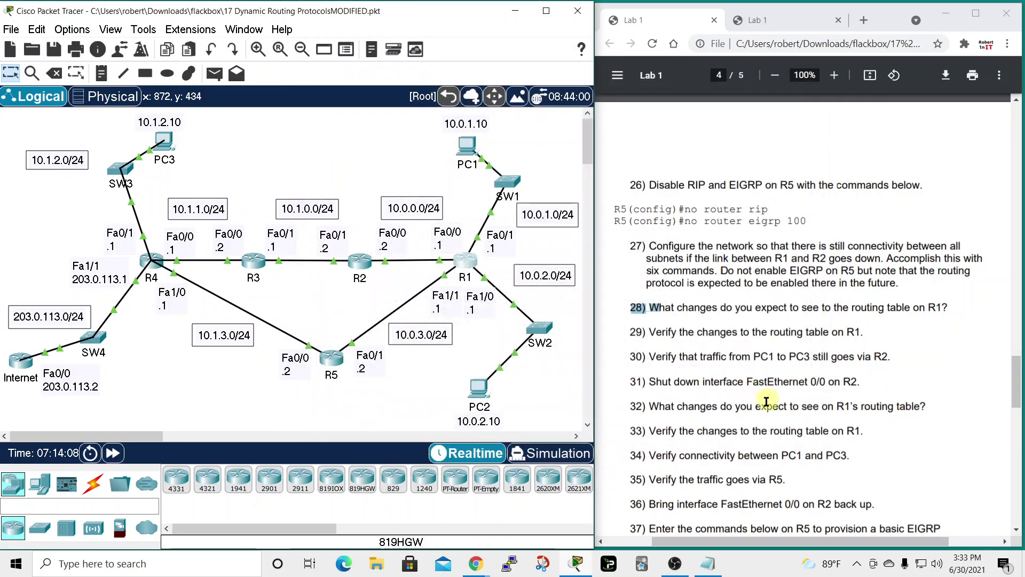
# - Read lab tasks 29 and 30 and trace the route from PC1 to PC3 with tracert 10.1.2.10 in PC1's command prompt
pyautogui.moveTo(630, 331); pyautogui.dragTo(648, 331)
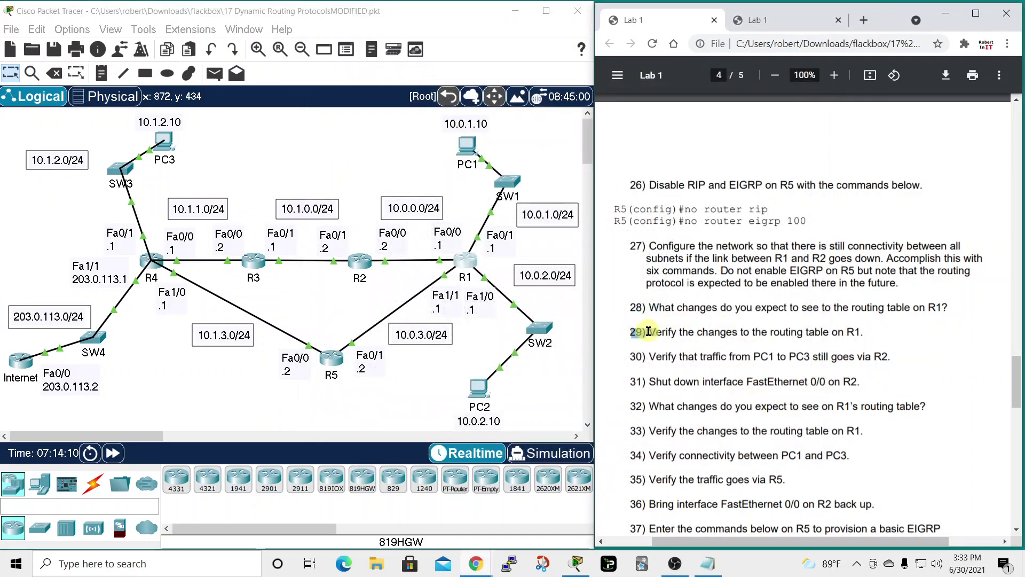
pyautogui.click(634, 356)
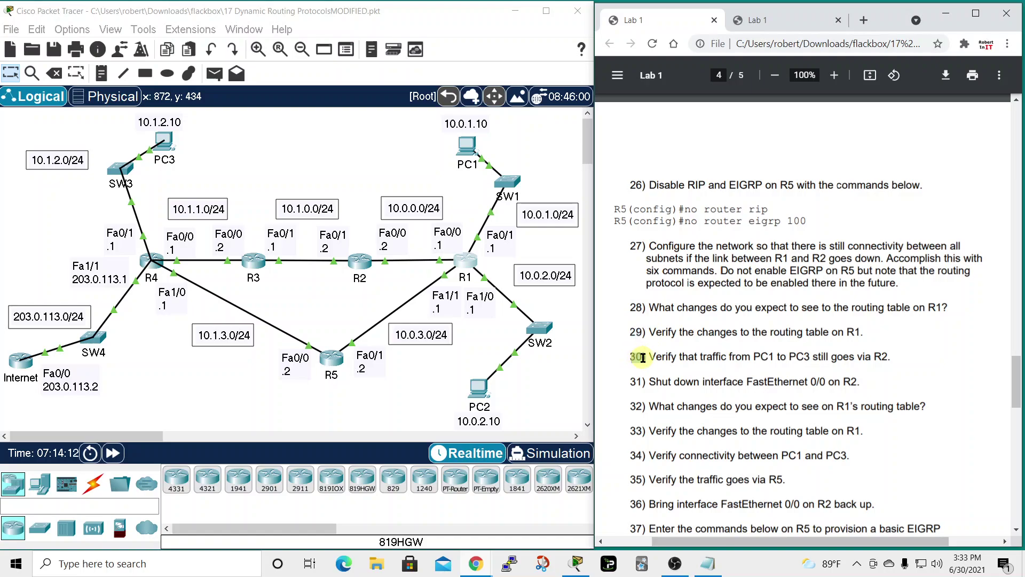
pyautogui.moveTo(646, 358); pyautogui.dragTo(648, 356)
pyautogui.click(478, 140)
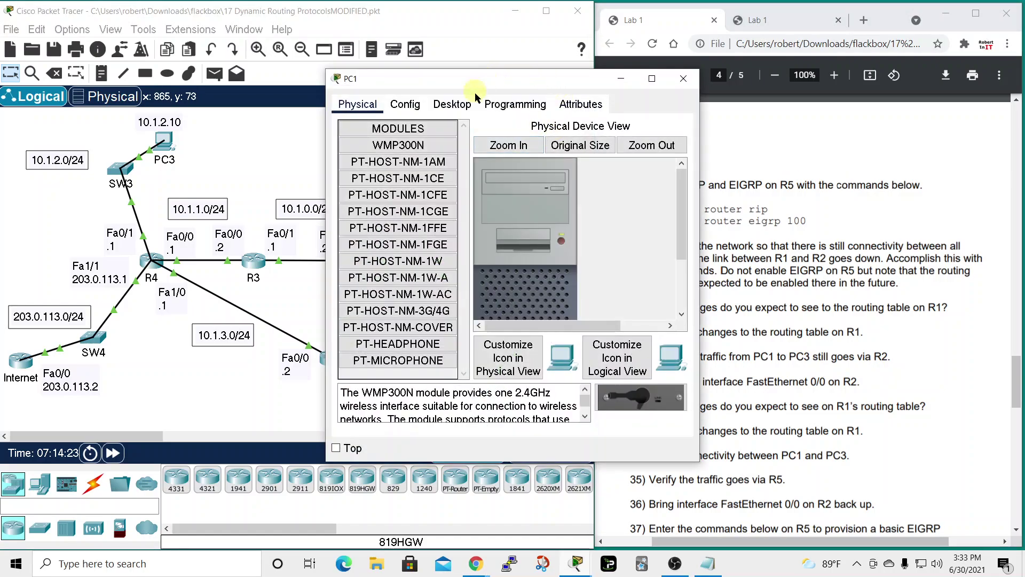
pyautogui.click(464, 106)
pyautogui.click(563, 152)
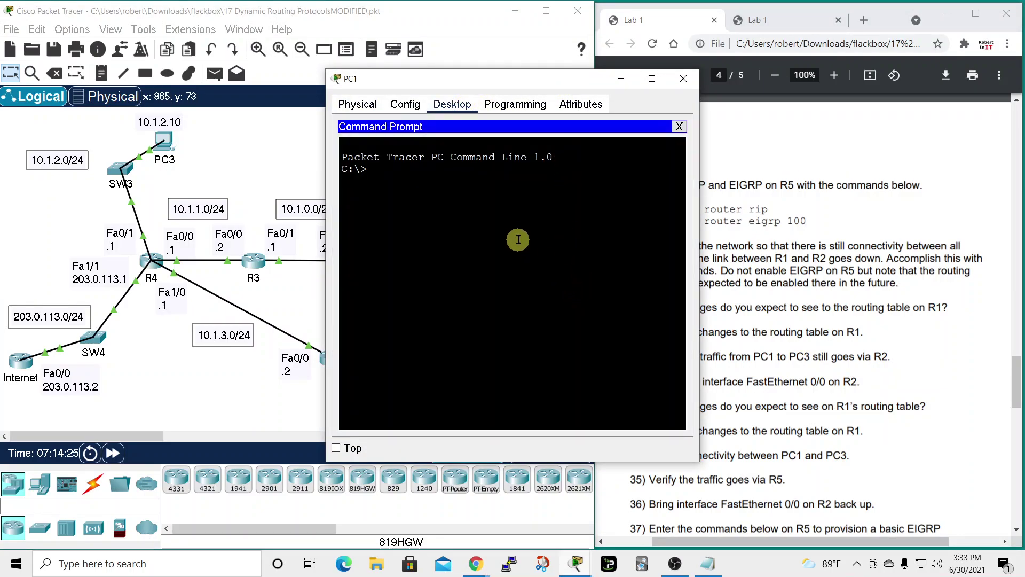
pyautogui.write('tracr')
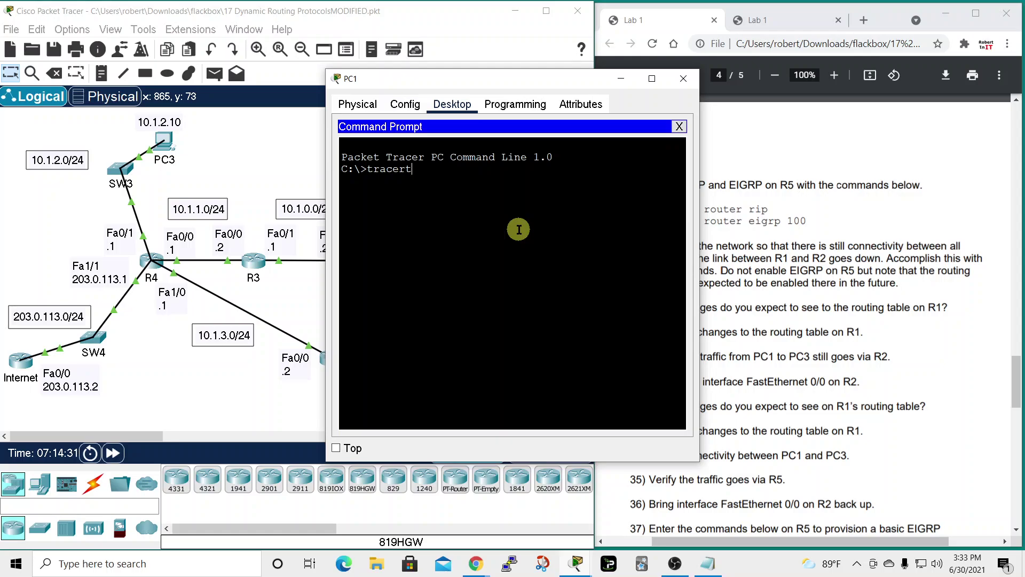
pyautogui.moveTo(565, 79); pyautogui.dragTo(545, 79)
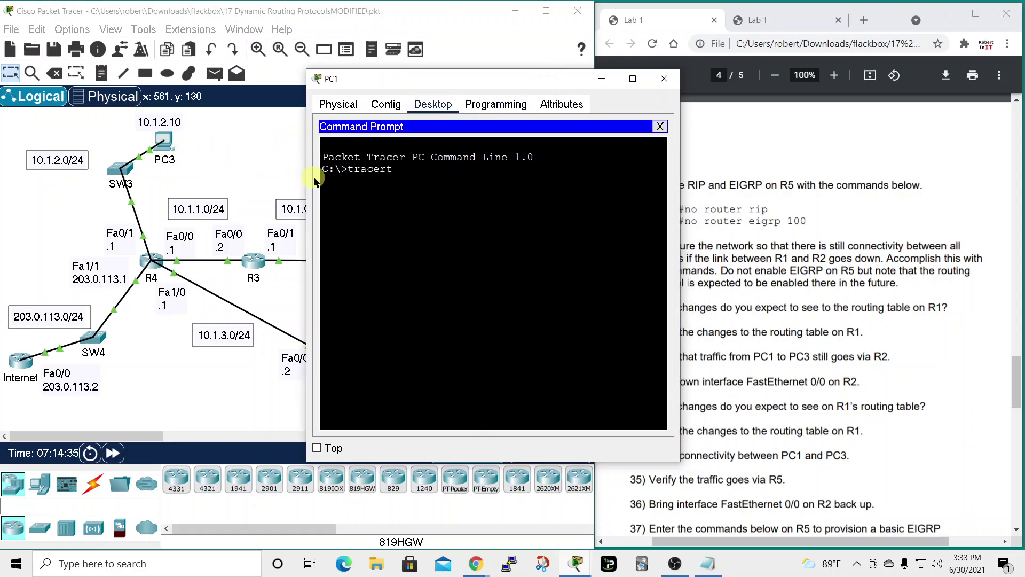
pyautogui.click(335, 168)
pyautogui.press('Return')
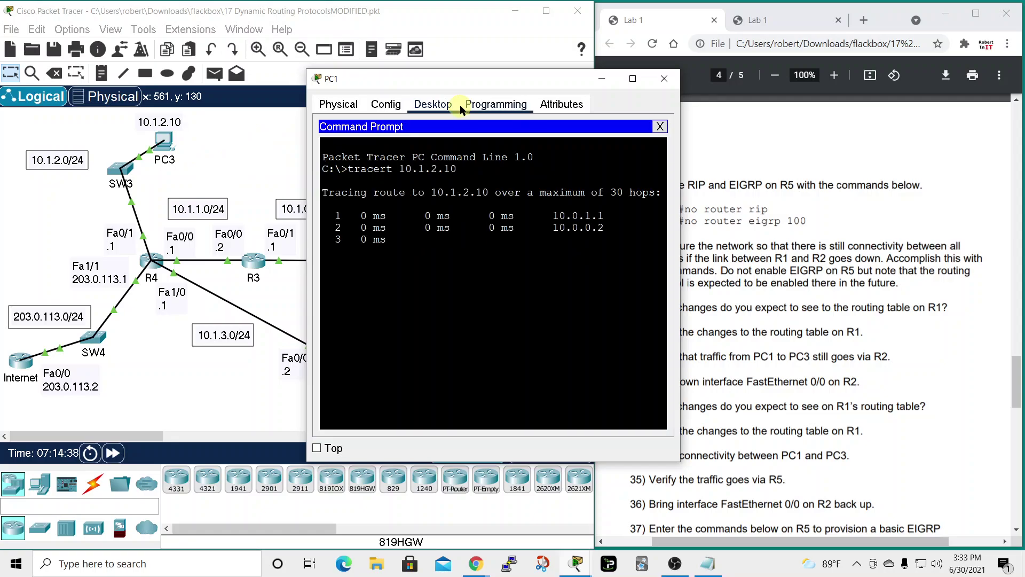
# - Compare the hops of PC1's trace with the router addresses in the topology and close PC1's window
pyautogui.moveTo(528, 76); pyautogui.dragTo(790, 101)
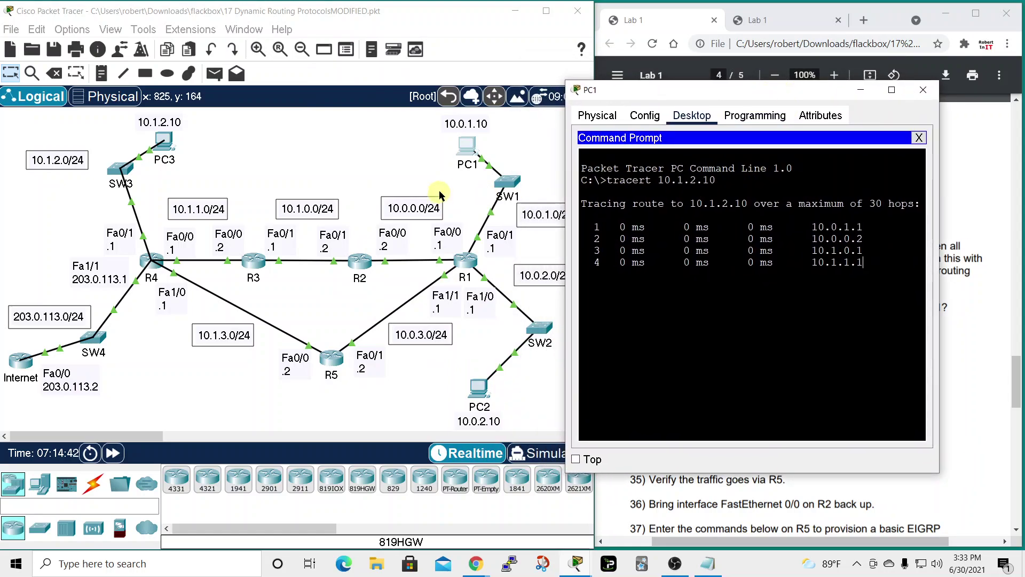
pyautogui.click(887, 261)
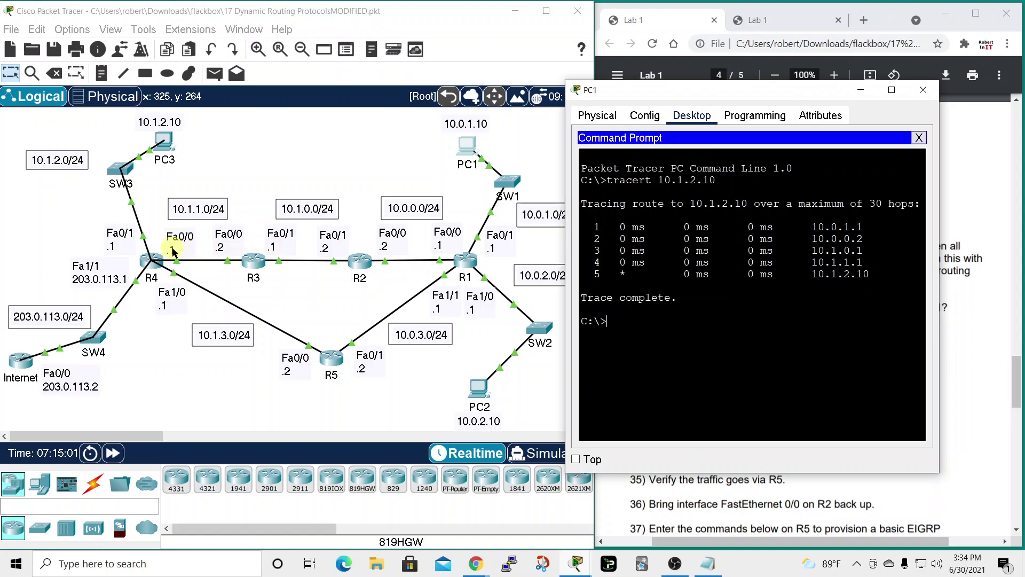
pyautogui.moveTo(837, 89); pyautogui.dragTo(736, 83)
pyautogui.click(822, 84)
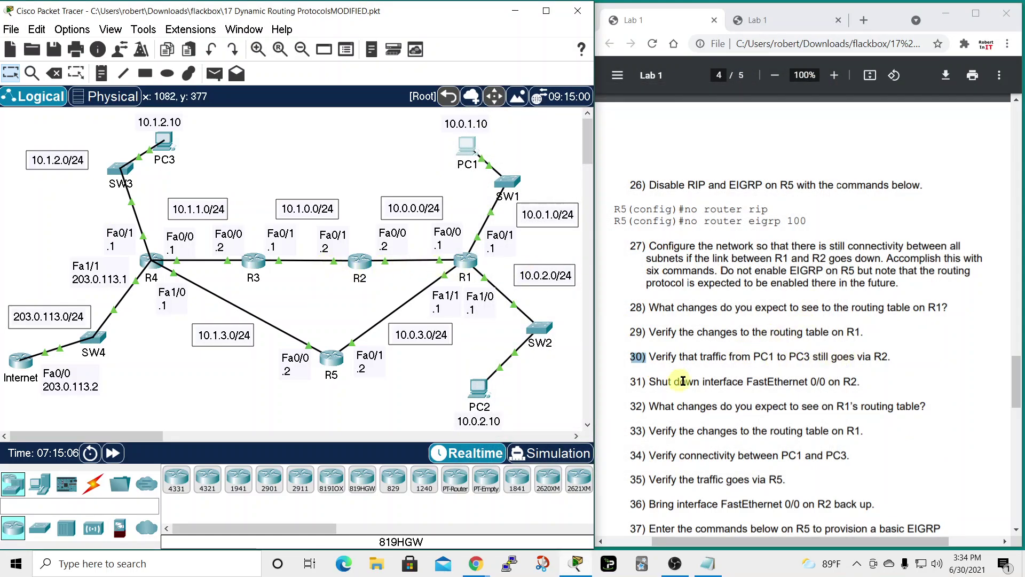
# - Read lab task 31, shut down interface FastEthernet 0/0 on R2 and close R2's window
pyautogui.moveTo(629, 382); pyautogui.dragTo(649, 382)
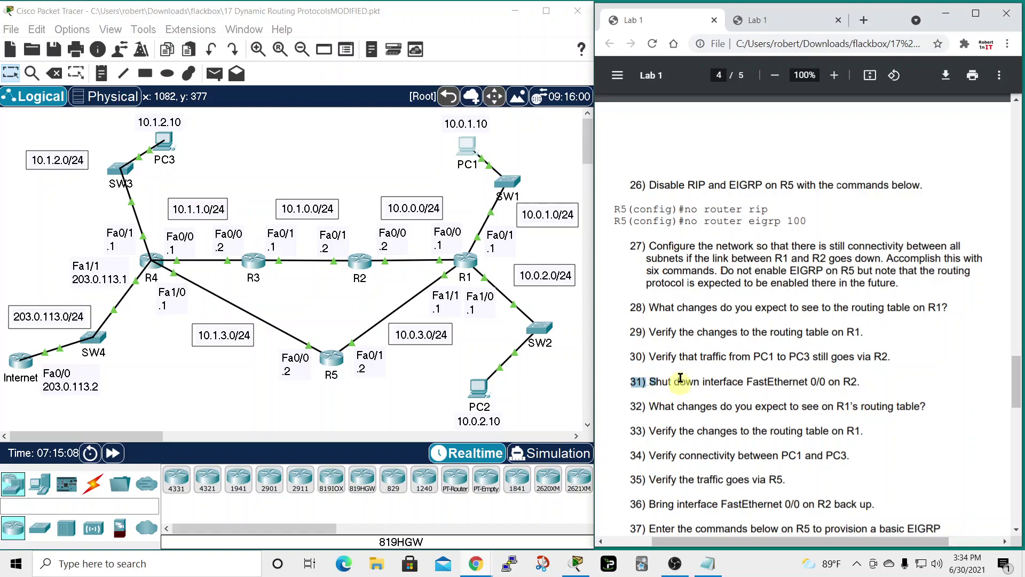
pyautogui.scroll(-2, 722, 399)
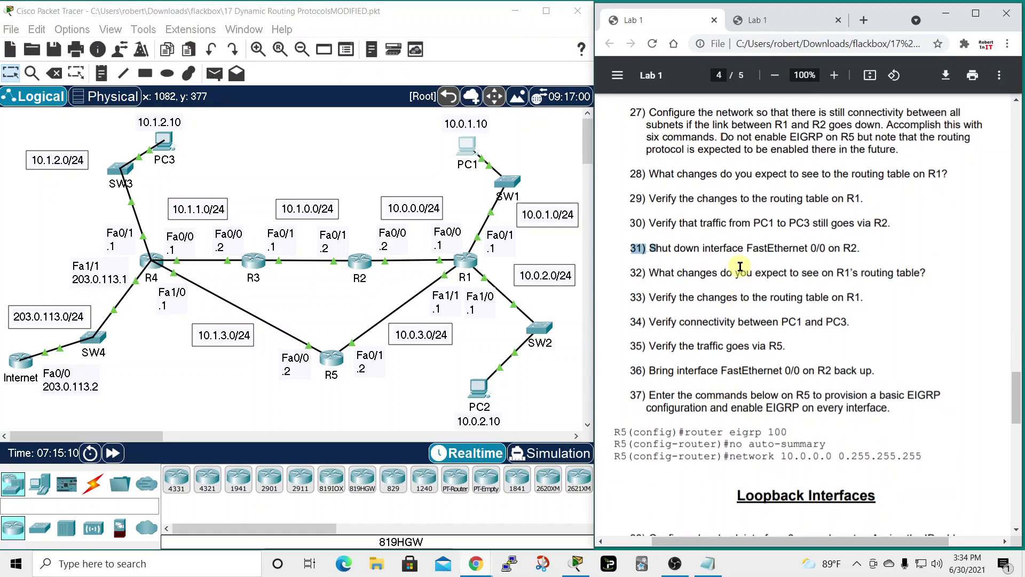
pyautogui.click(360, 261)
pyautogui.write('int')
pyautogui.press('Tab')
pyautogui.write('fa')
pyautogui.press('Tab')
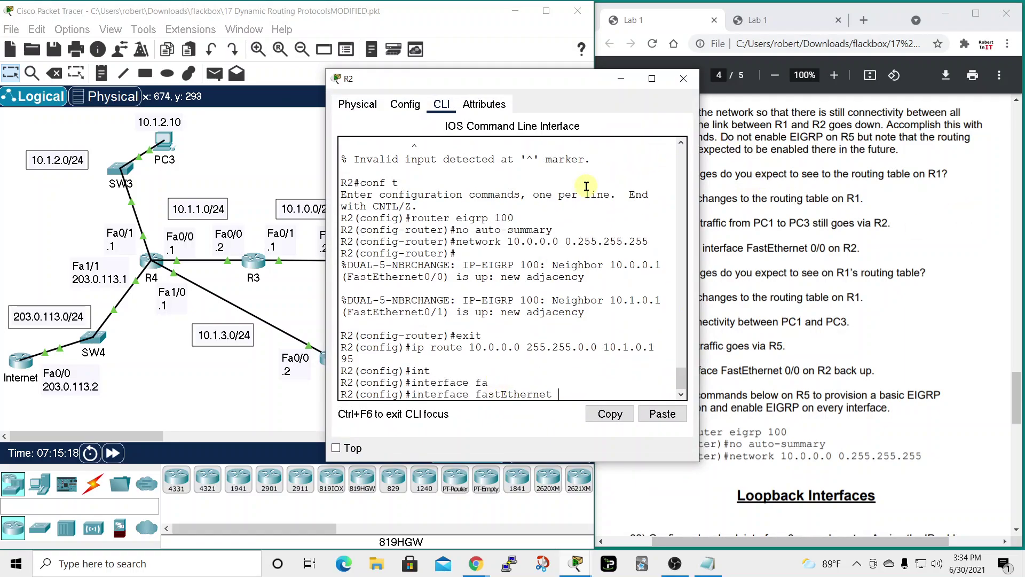
pyautogui.moveTo(571, 84); pyautogui.dragTo(480, 48)
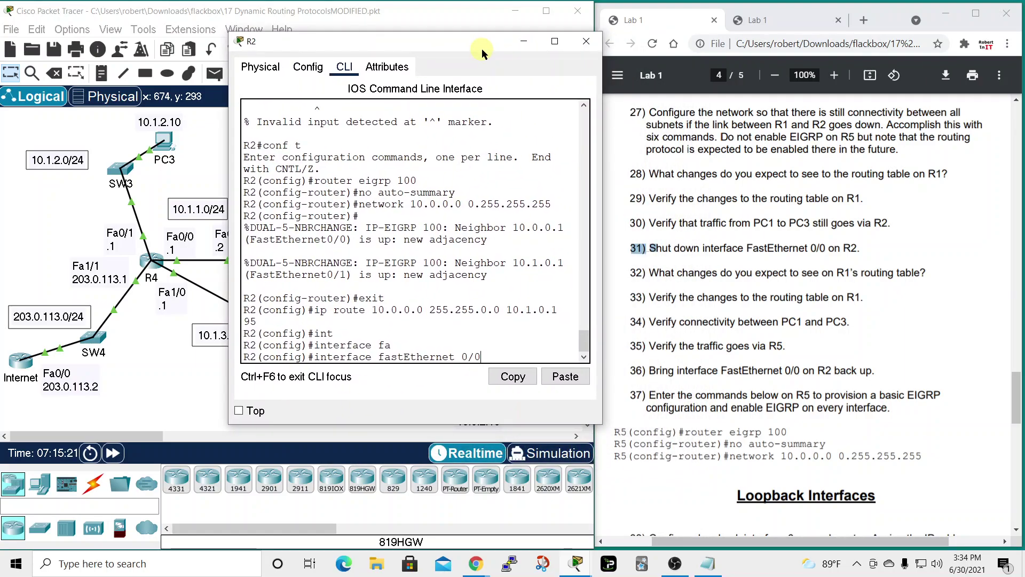
pyautogui.write('0/0')
pyautogui.press('Return')
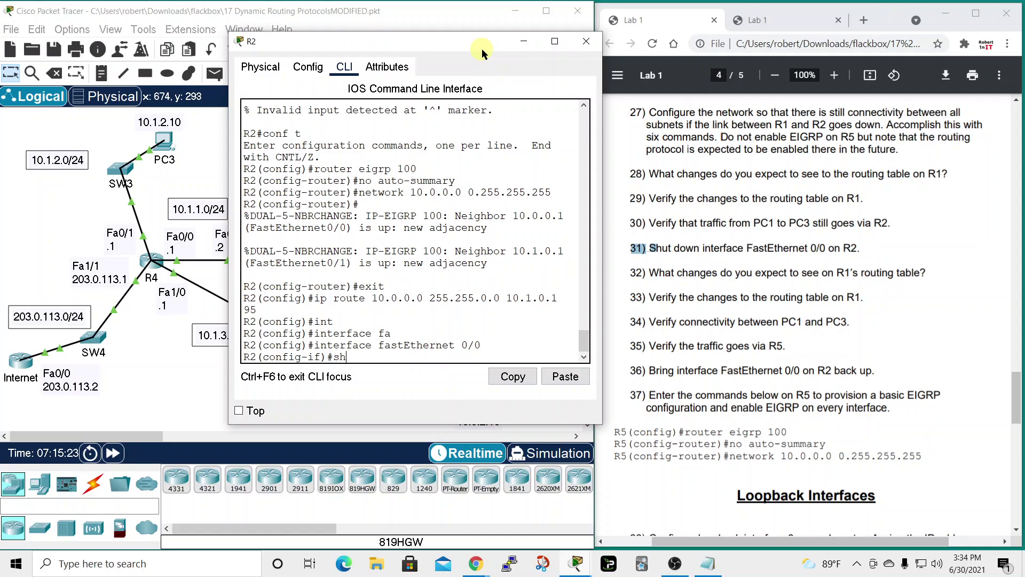
pyautogui.press('Return')
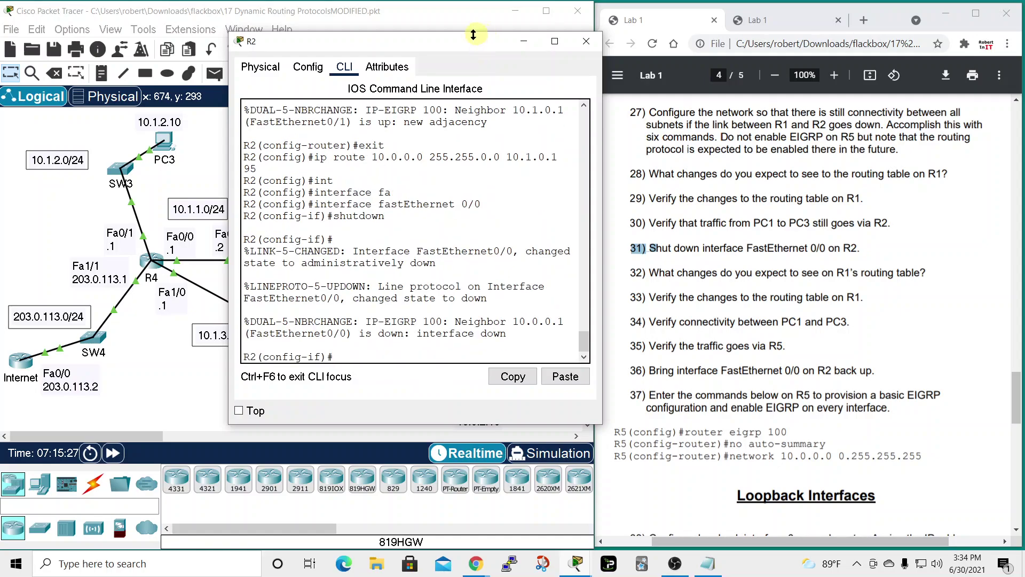
pyautogui.click(585, 41)
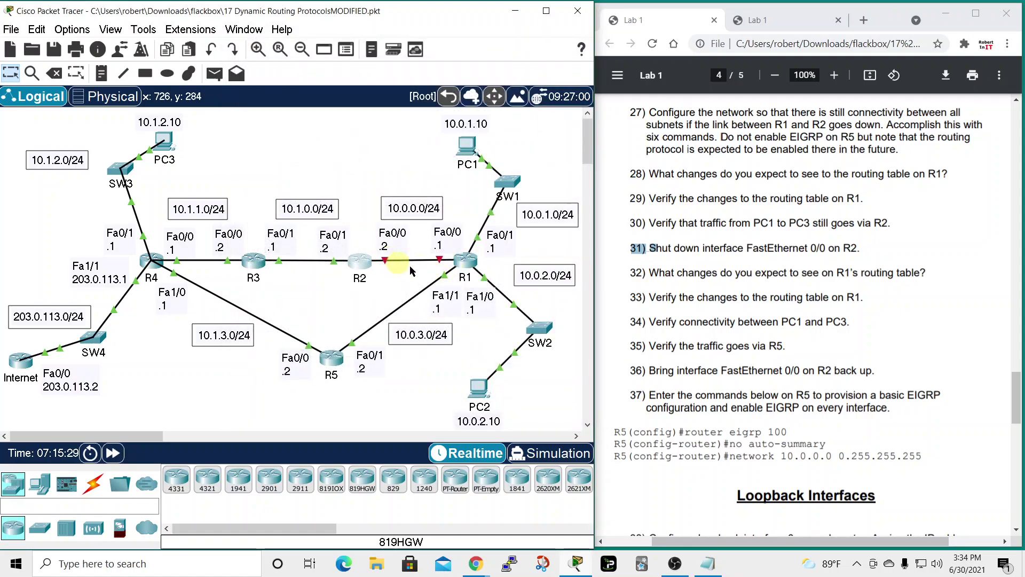
# - Read lab question 32 and display R1's routing table with do show ip route in a widened window beside the topology
pyautogui.moveTo(631, 272); pyautogui.dragTo(649, 272)
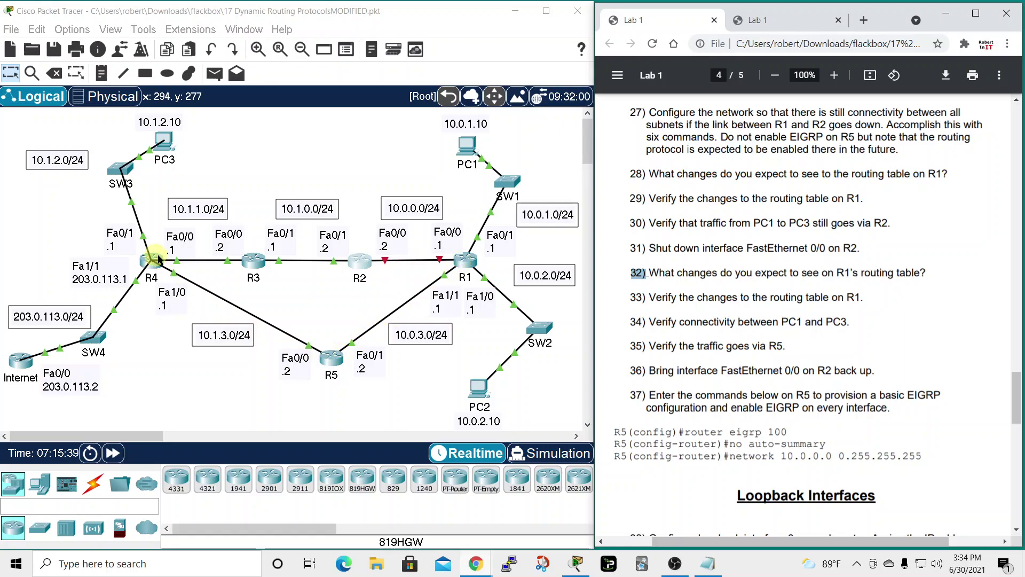
pyautogui.click(466, 267)
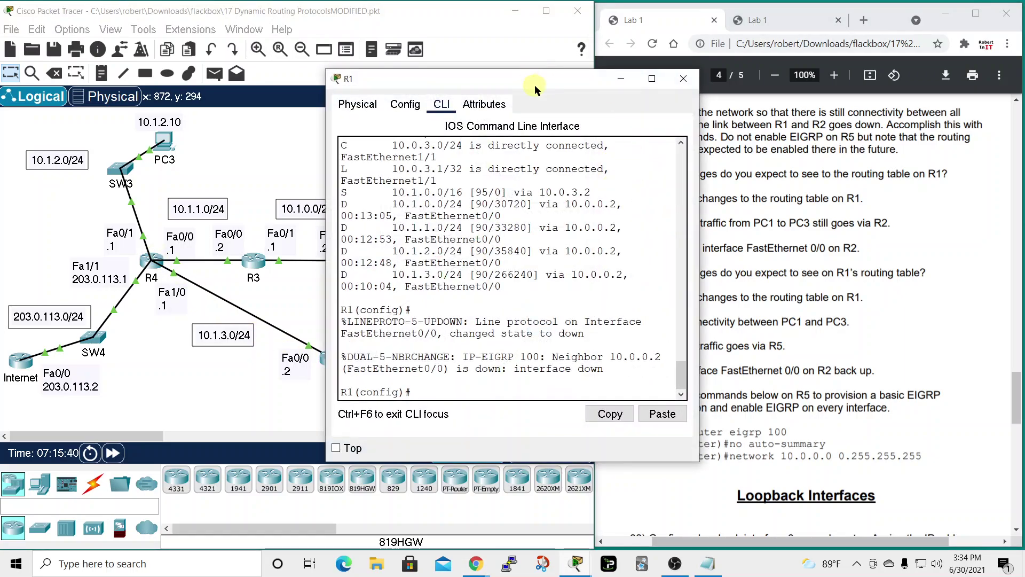
pyautogui.moveTo(534, 85); pyautogui.dragTo(514, 42)
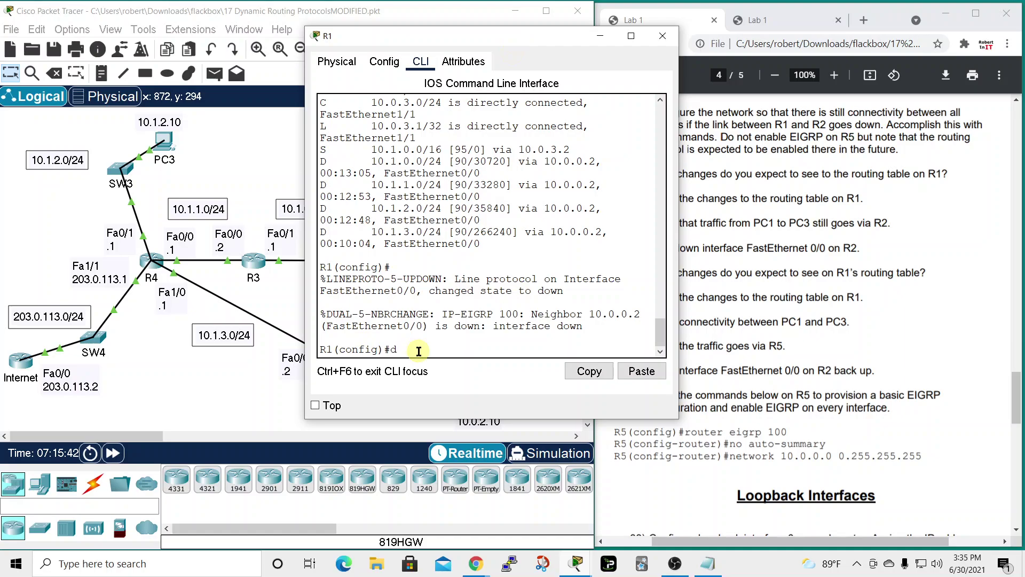
pyautogui.write('do show ip route')
pyautogui.press('Return')
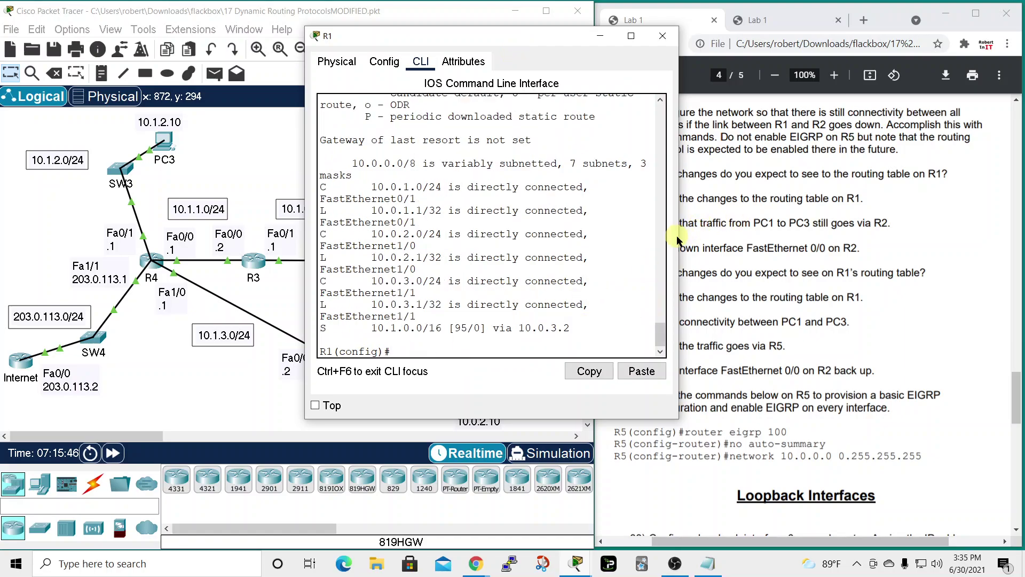
pyautogui.moveTo(679, 239); pyautogui.dragTo(826, 267)
pyautogui.moveTo(674, 42); pyautogui.dragTo(841, 44)
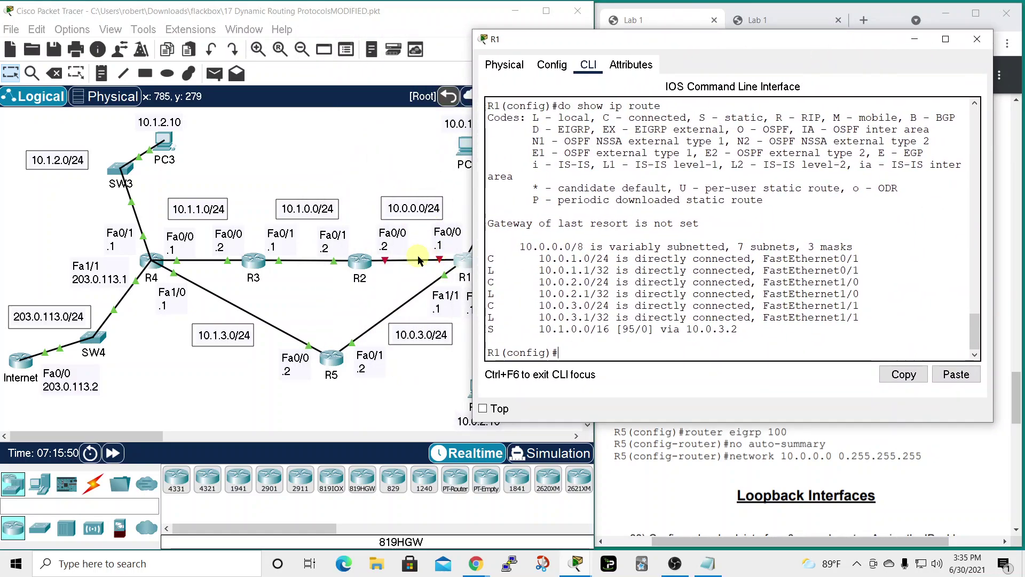
# - Check the remaining static route in R1's routing table against the path via R5 and close R1's window
pyautogui.moveTo(705, 41); pyautogui.dragTo(760, 41)
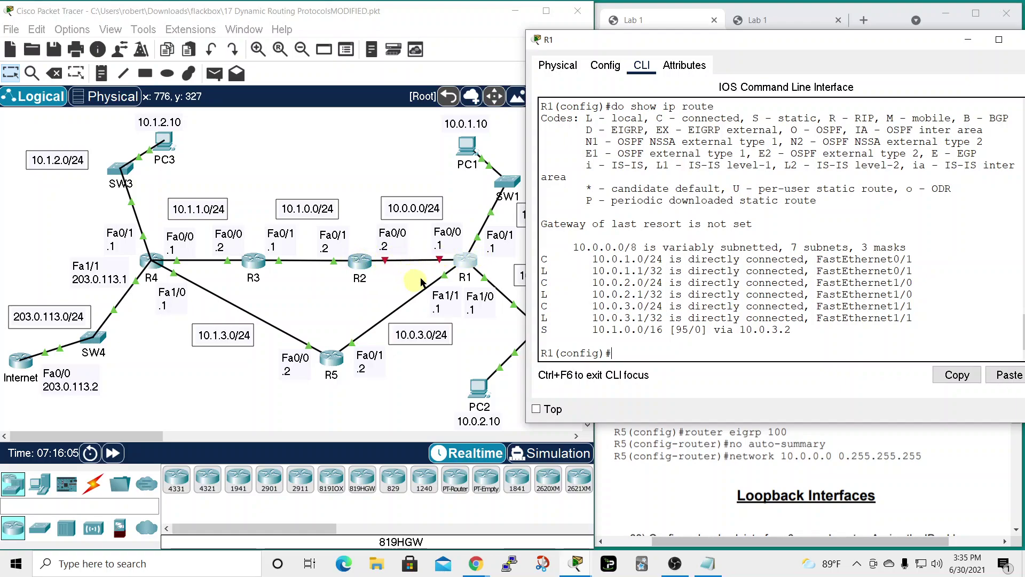
pyautogui.moveTo(829, 46); pyautogui.dragTo(763, 46)
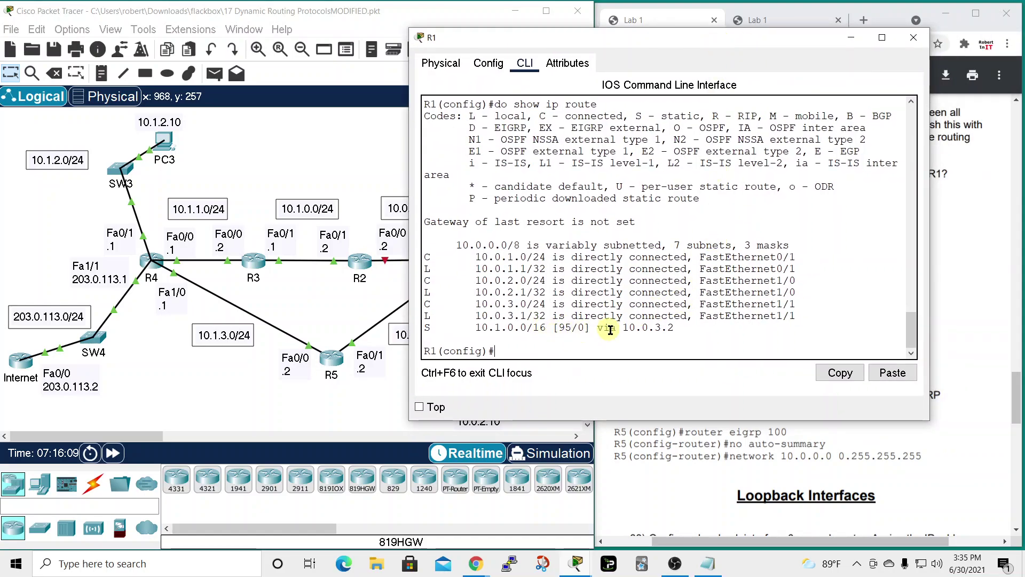
pyautogui.click(914, 36)
# - Read lab tasks 33 and 34, ping PC3 at 10.1.2.10 from PC1's command prompt and close PC1's window
pyautogui.moveTo(631, 301); pyautogui.dragTo(648, 303)
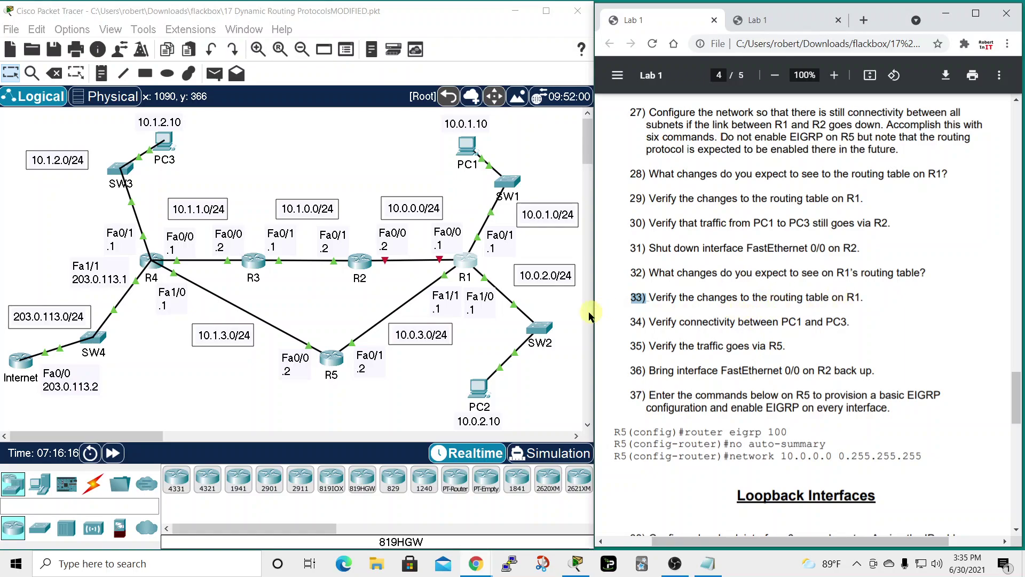
pyautogui.moveTo(629, 316); pyautogui.dragTo(656, 321)
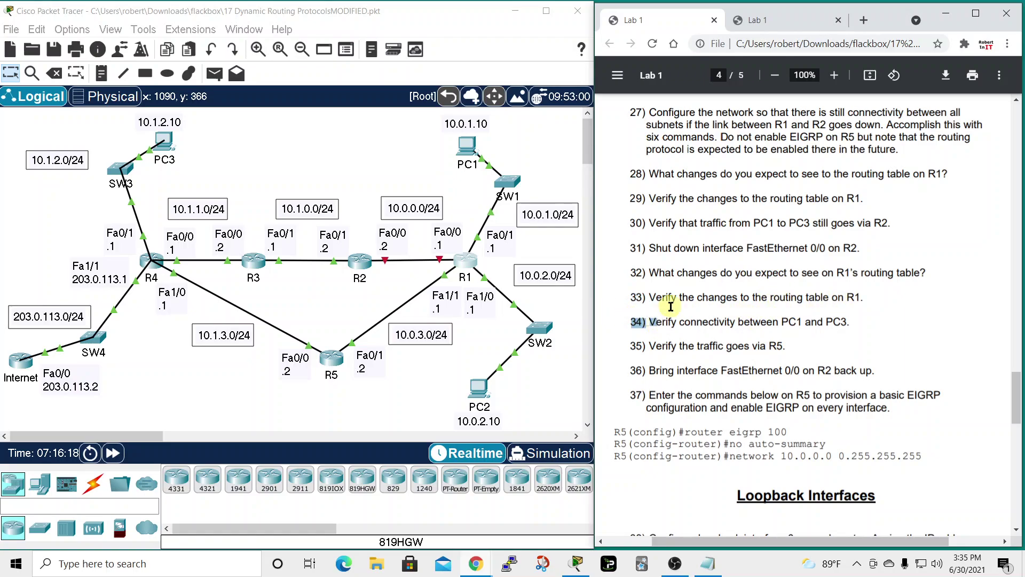
pyautogui.click(468, 147)
pyautogui.click(575, 150)
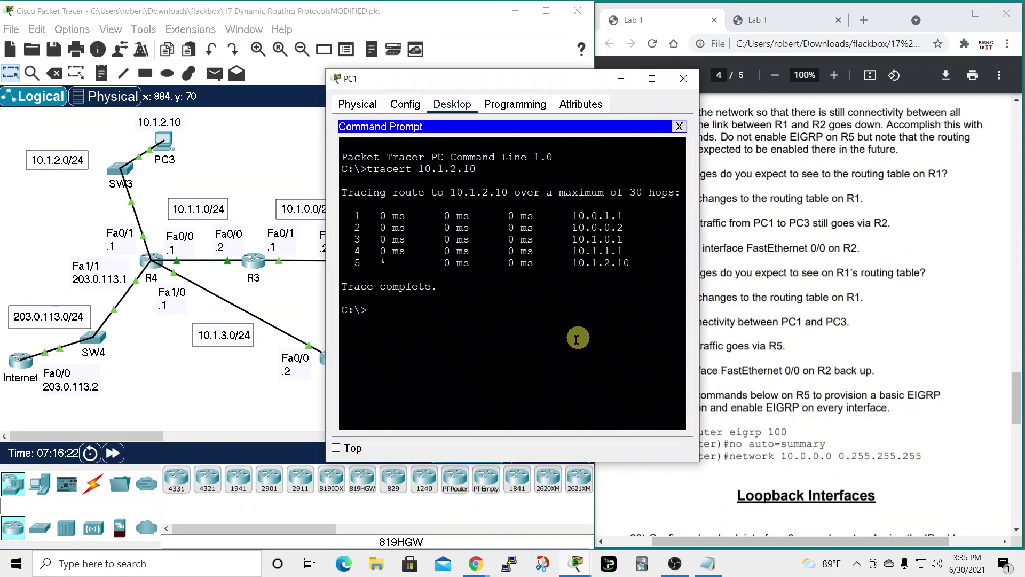
pyautogui.write('ping 10.1.2.10')
pyautogui.press('Return')
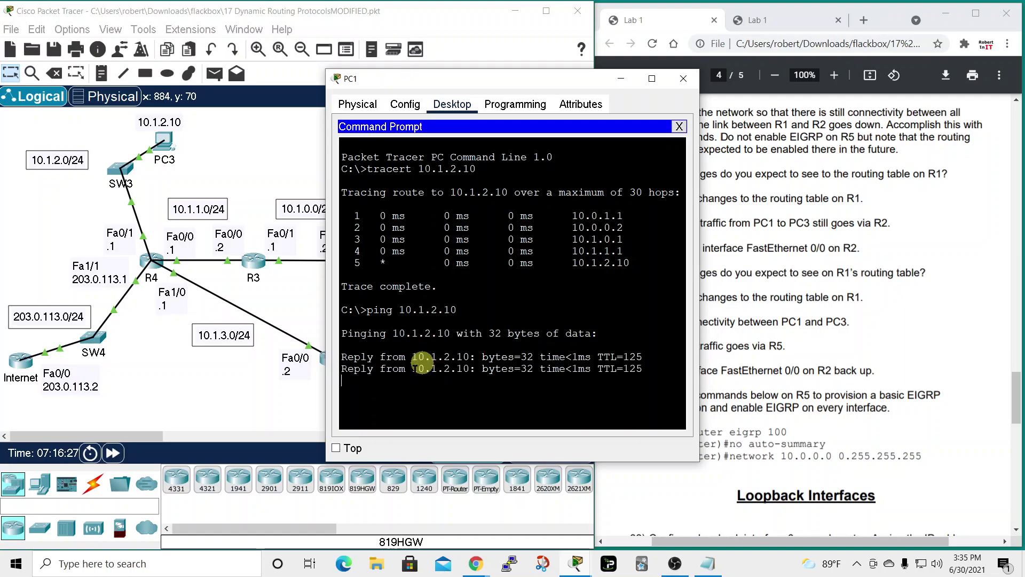
pyautogui.click(684, 79)
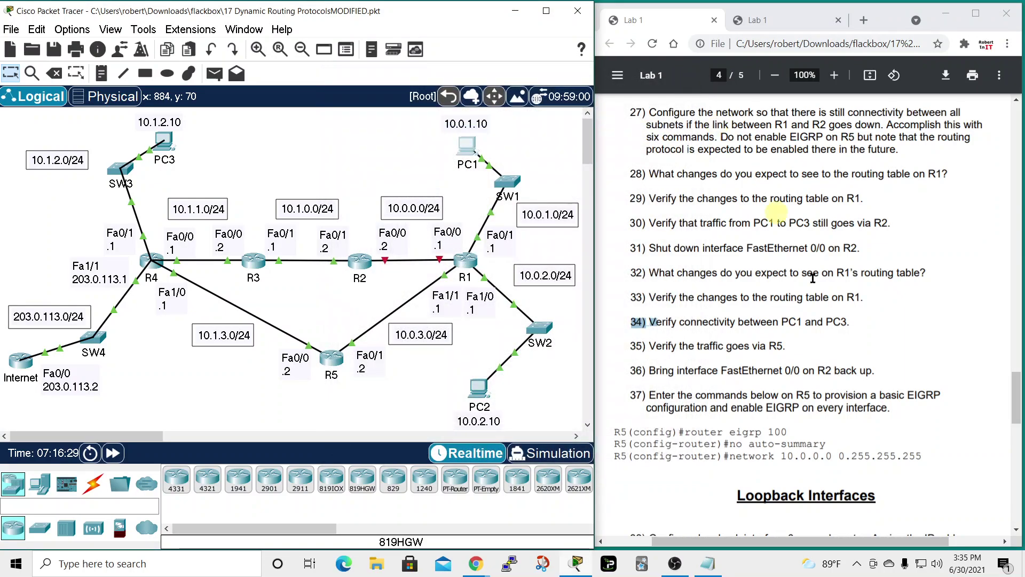
# - Read lab task 35 and run tracert 10.1.2.10 on PC1, placing its window beside the topology to compare the hops
pyautogui.doubleClick(632, 342)
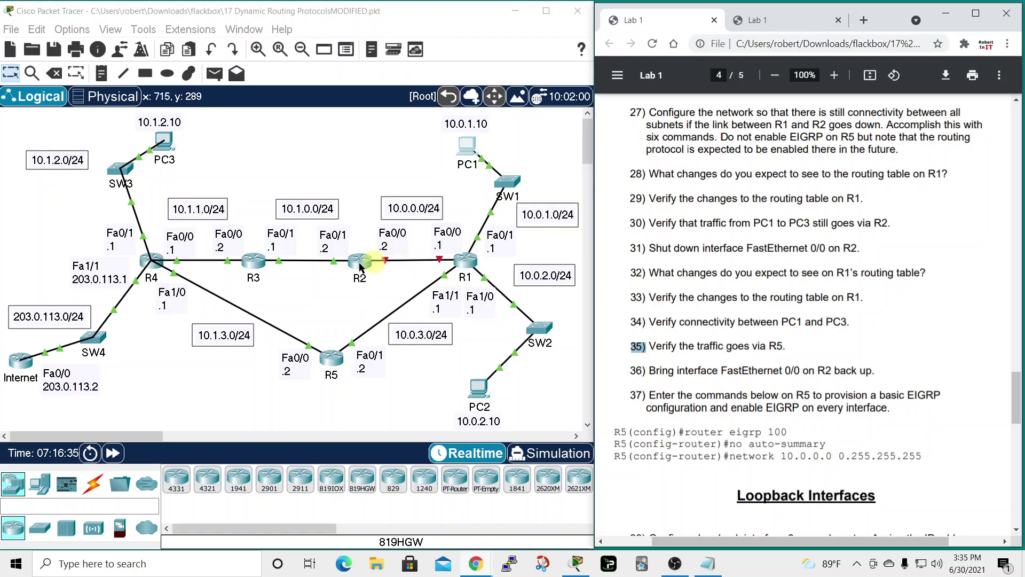
pyautogui.click(466, 155)
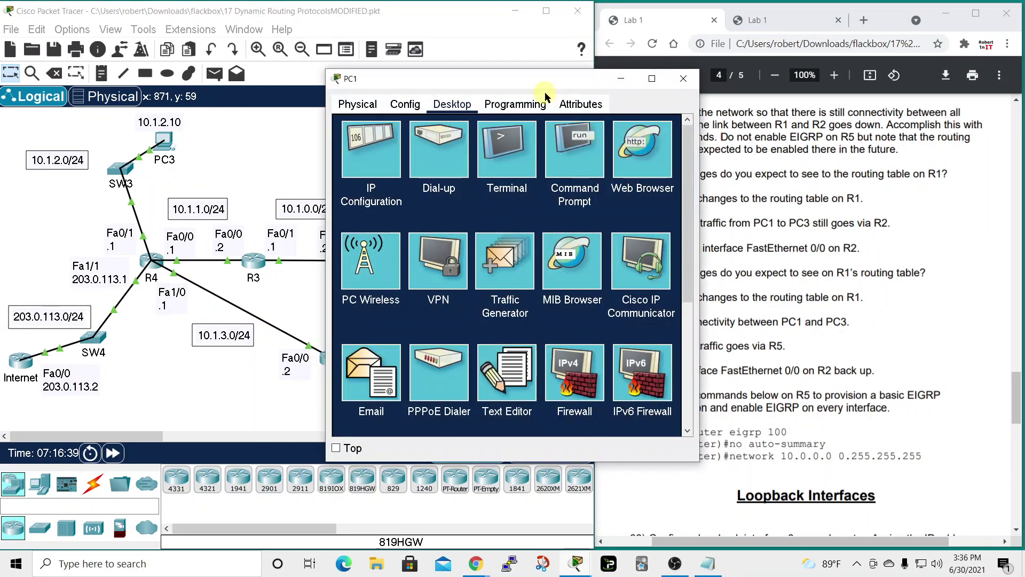
pyautogui.click(512, 110)
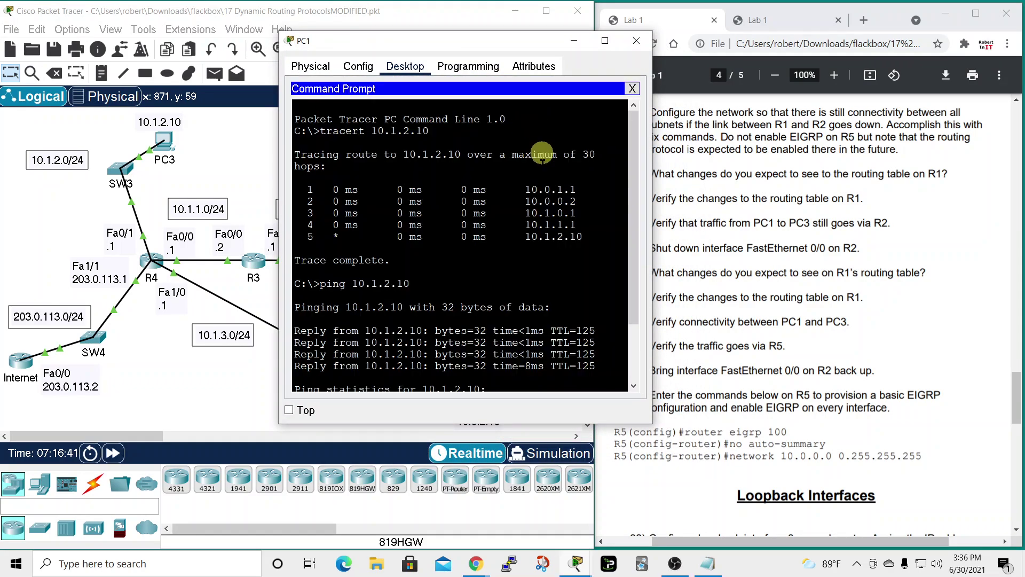
pyautogui.scroll(-2, 465, 381)
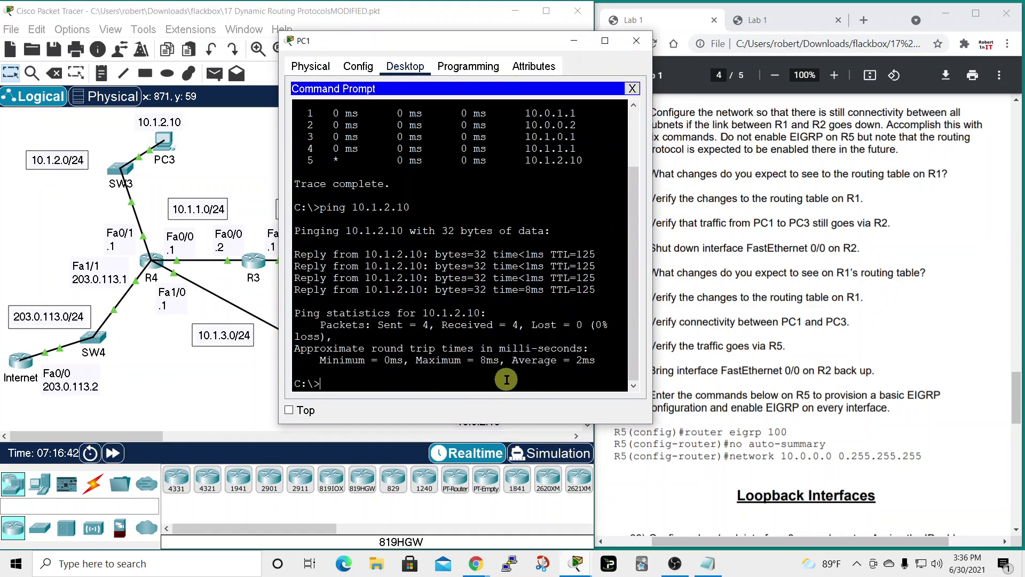
pyautogui.write('tracert')
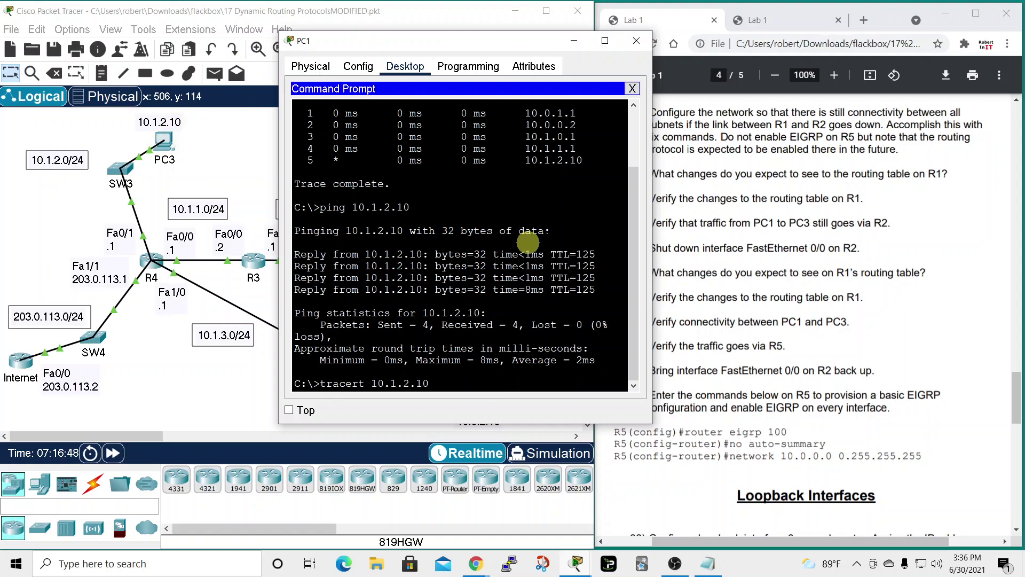
pyautogui.write(' 10.1.2.10')
pyautogui.press('Return')
pyautogui.moveTo(534, 46); pyautogui.dragTo(849, 47)
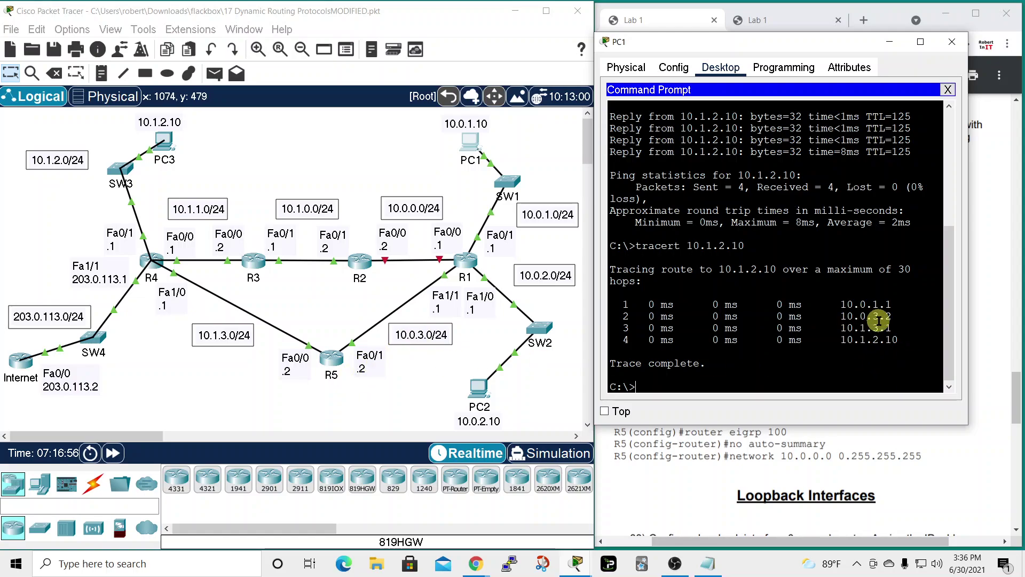
# - Close PC1's window, bring R2's FastEthernet 0/0 back up with no shut for lab task 36, and close R2's window
pyautogui.click(952, 41)
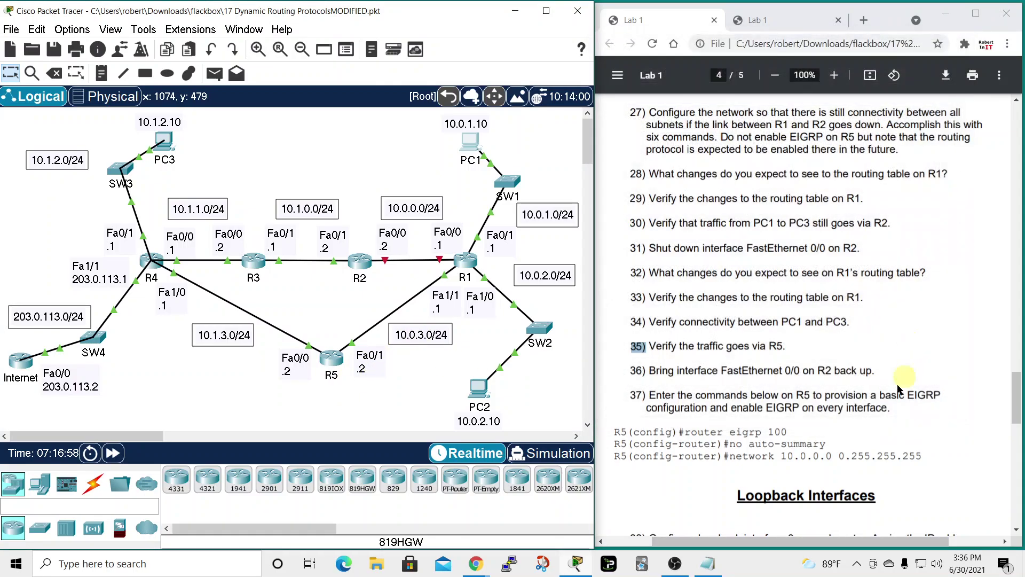
pyautogui.moveTo(631, 370); pyautogui.dragTo(647, 370)
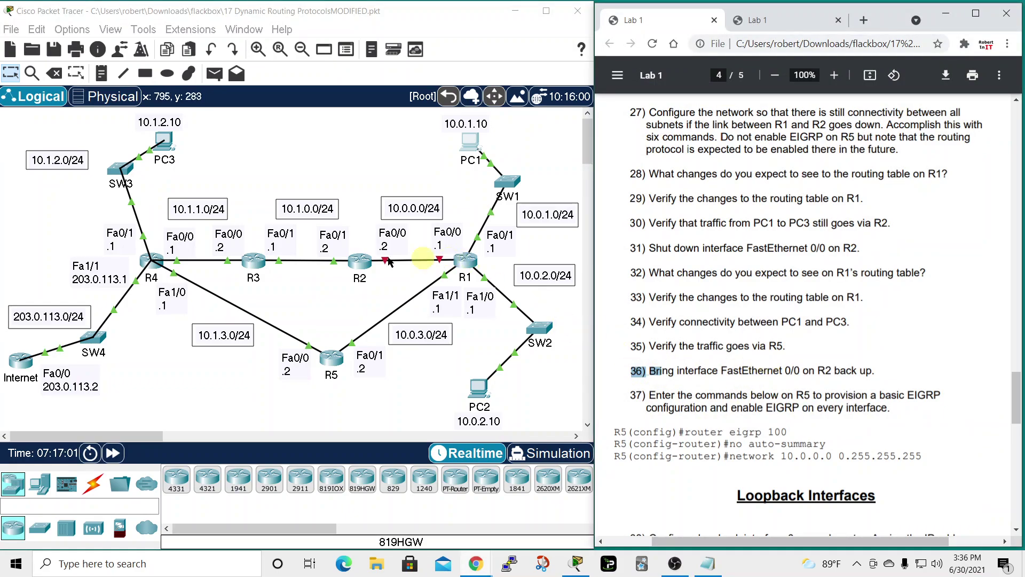
pyautogui.click(359, 261)
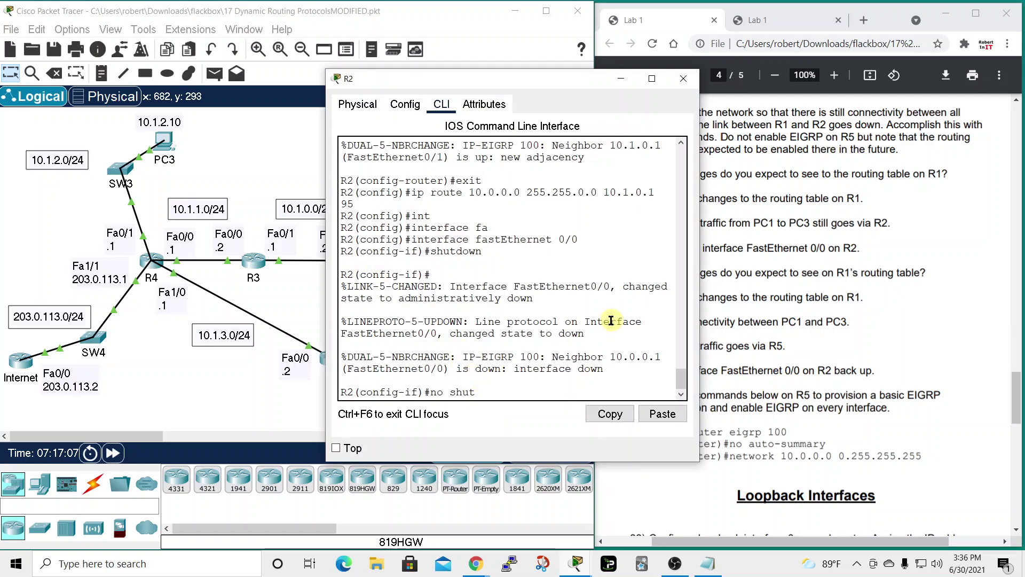
pyautogui.press('Return')
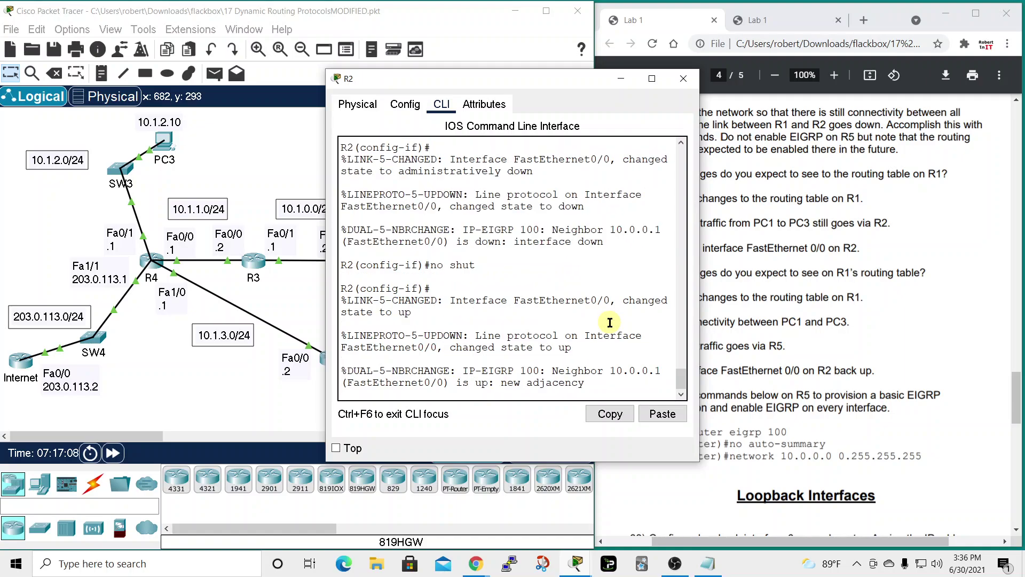
pyautogui.click(691, 82)
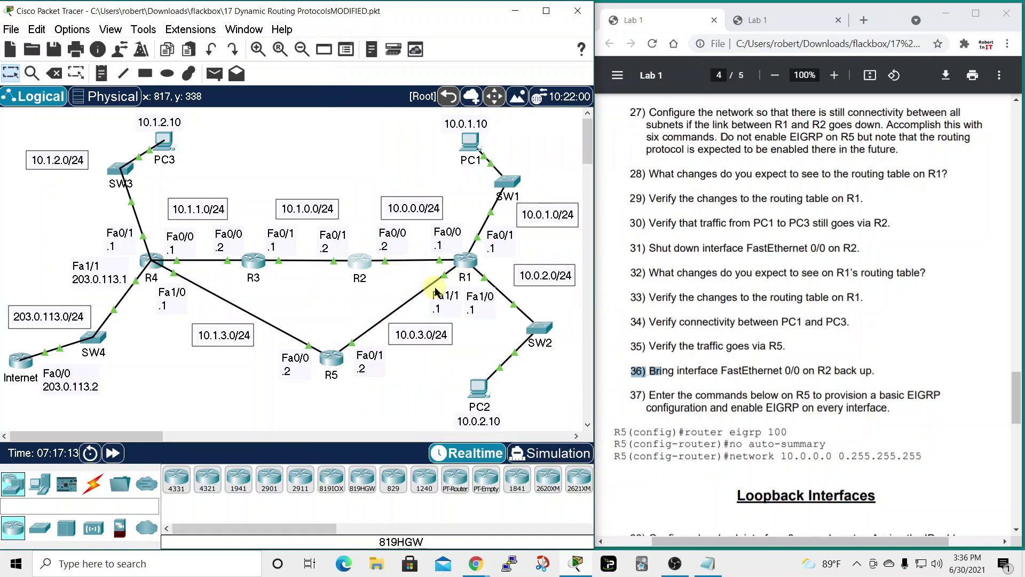
# - Read lab task 37 and enter EIGRP router configuration on R5 with router eigrp 100
pyautogui.click(657, 394)
pyautogui.moveTo(632, 395); pyautogui.dragTo(657, 404)
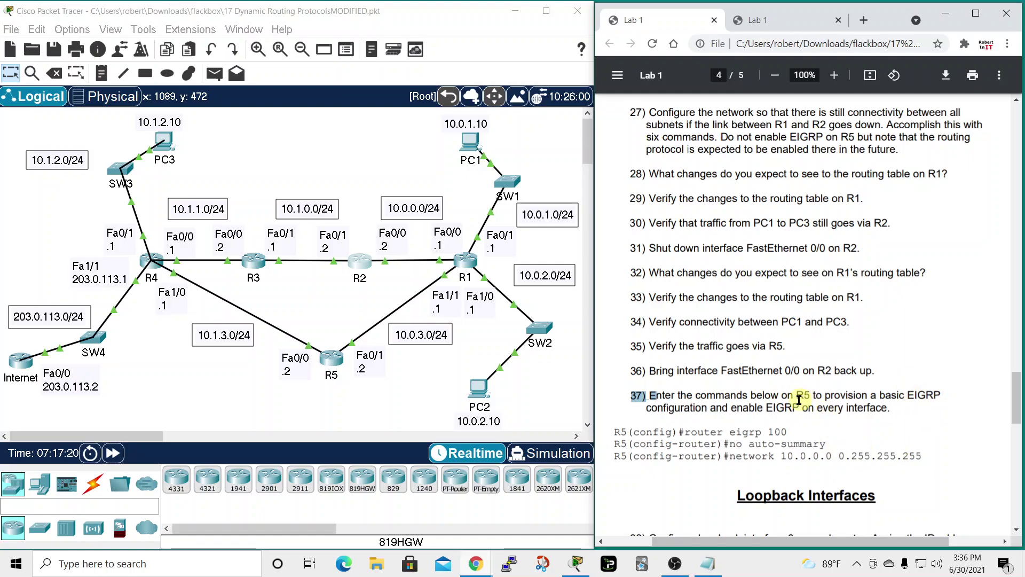
pyautogui.click(335, 364)
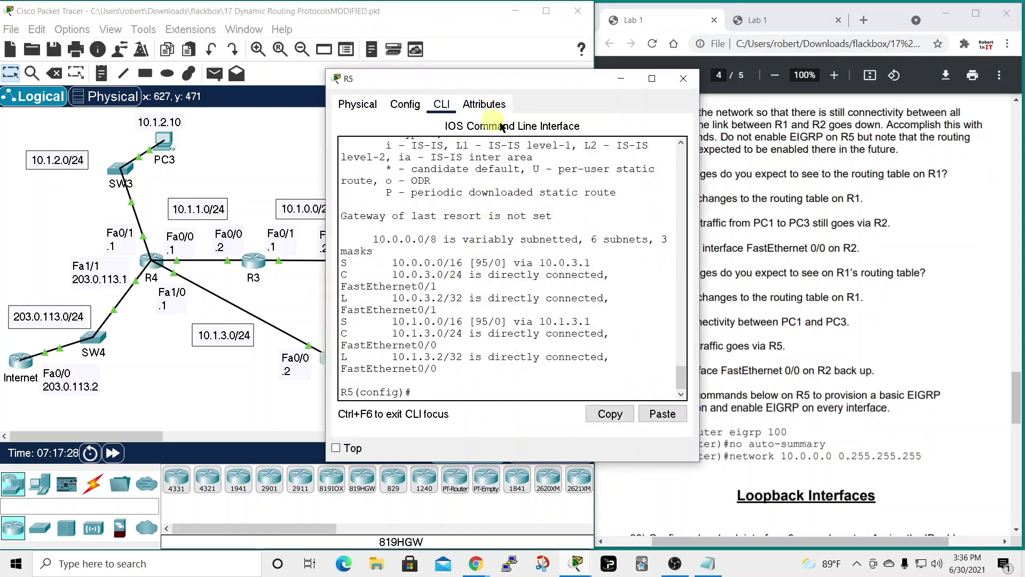
pyautogui.moveTo(576, 87); pyautogui.dragTo(468, 45)
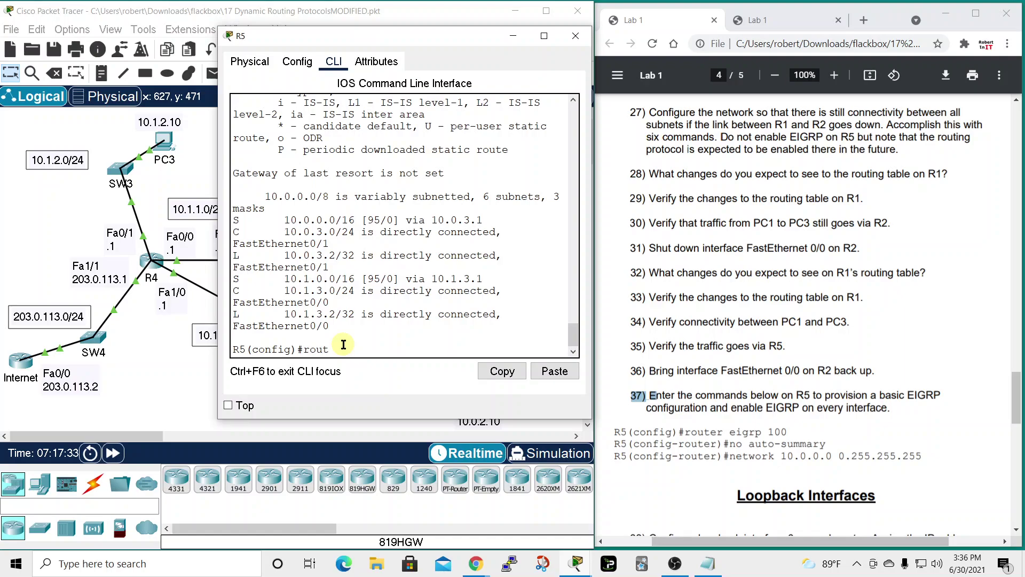
pyautogui.write('rout')
pyautogui.press('Tab')
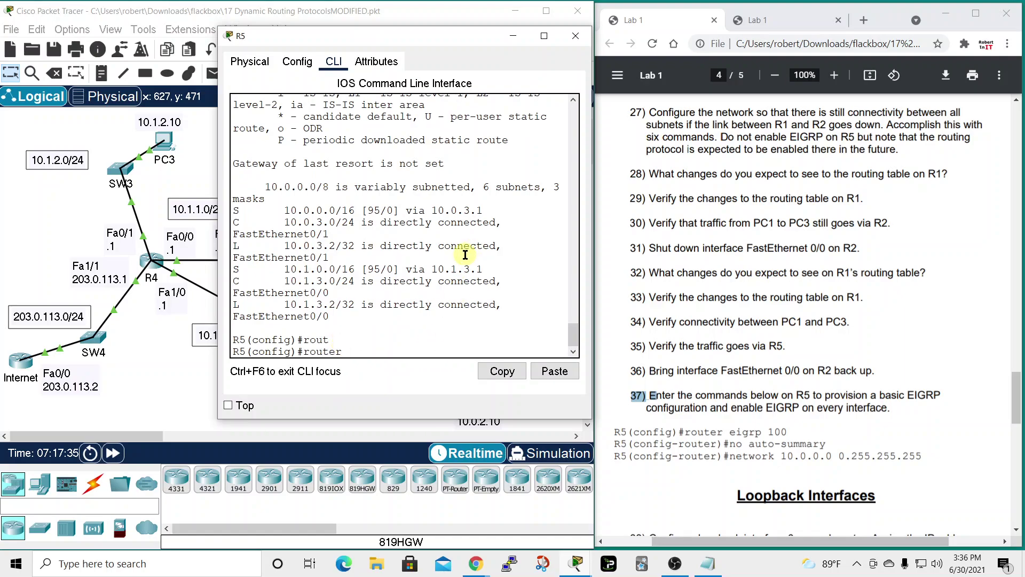
pyautogui.write('ei')
pyautogui.press('Tab')
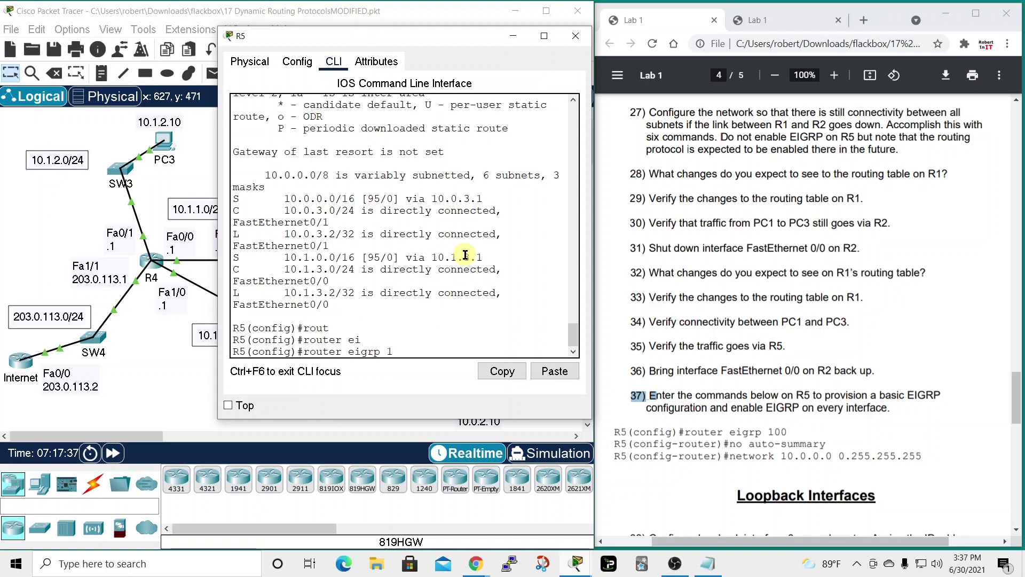
pyautogui.write('100')
pyautogui.press('Return')
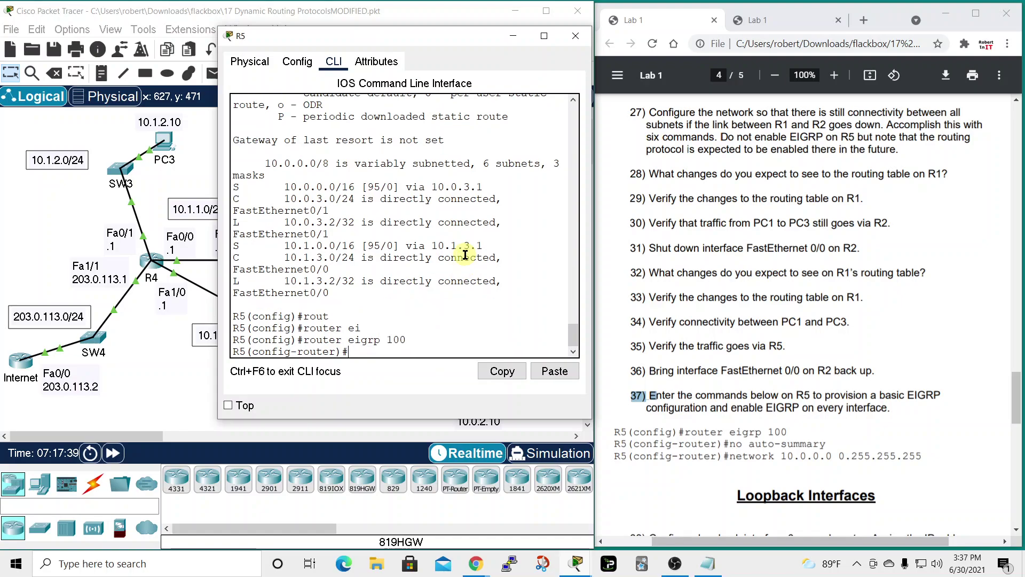
# - Disable auto-summary on R5, enable EIGRP with network 10.0.0.0 0.255.255.255, and close R5's window
pyautogui.write('no aut')
pyautogui.press('Tab')
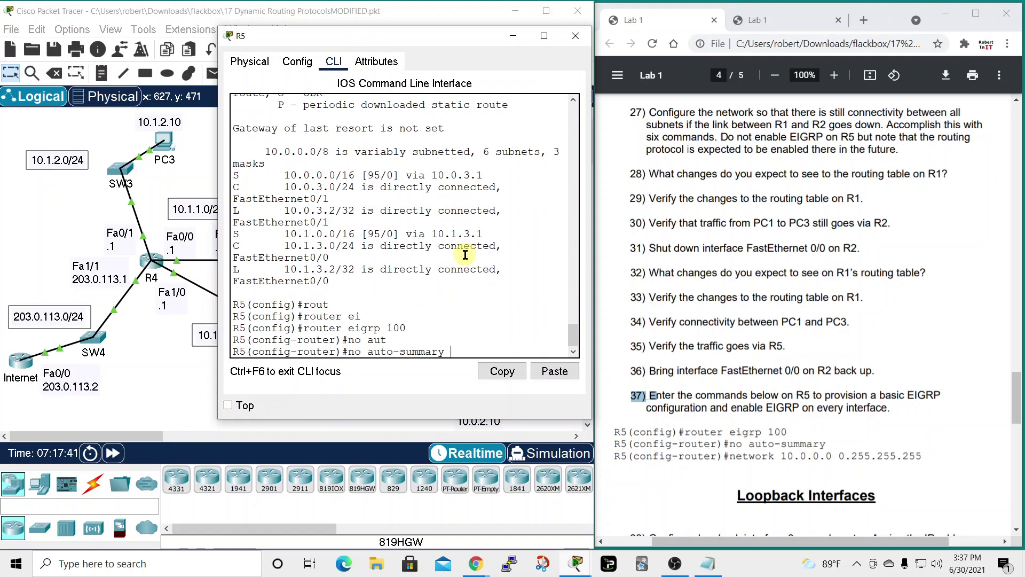
pyautogui.press('Return')
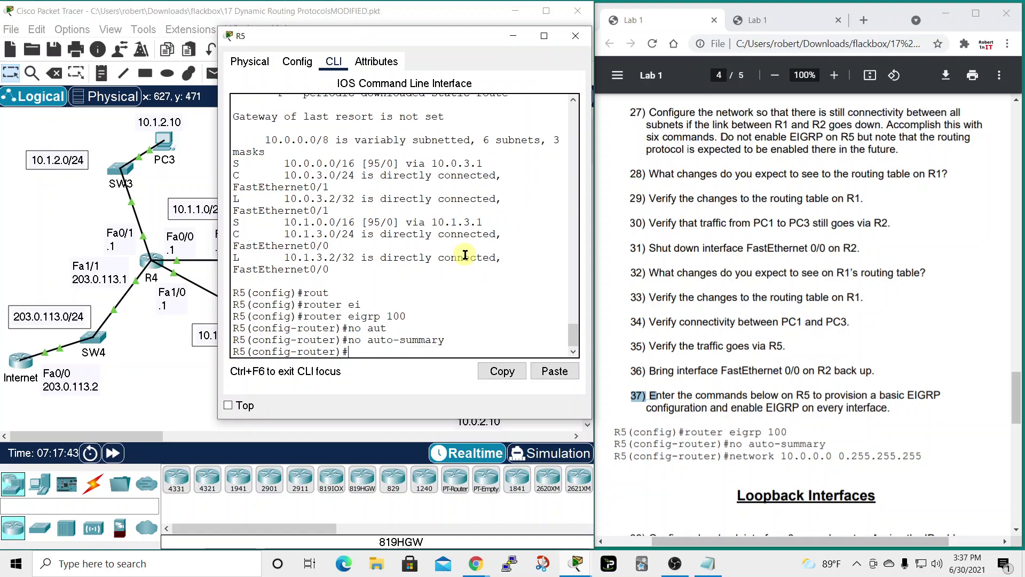
pyautogui.write('netwo')
pyautogui.press('Tab')
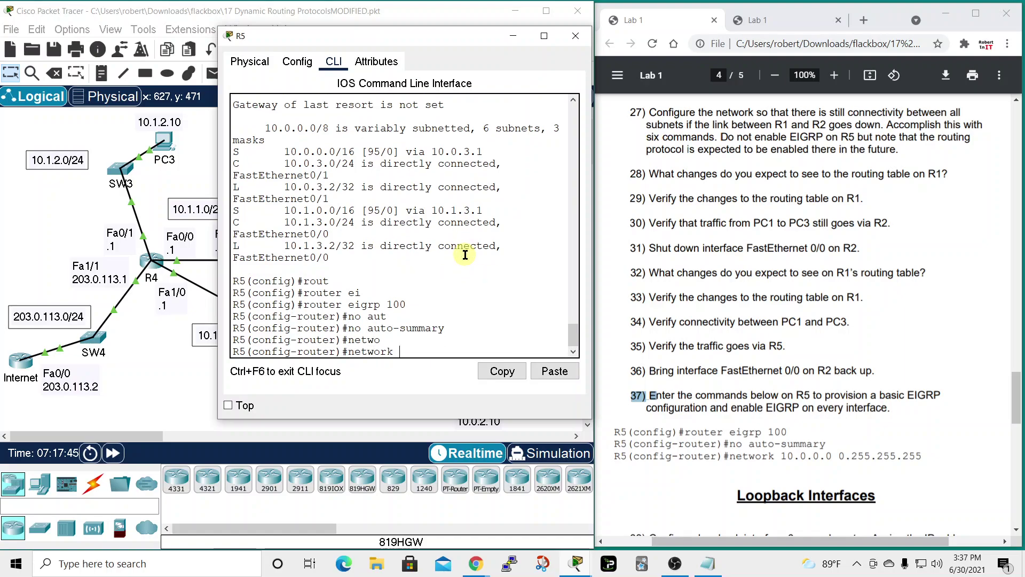
pyautogui.write('10.0.0.')
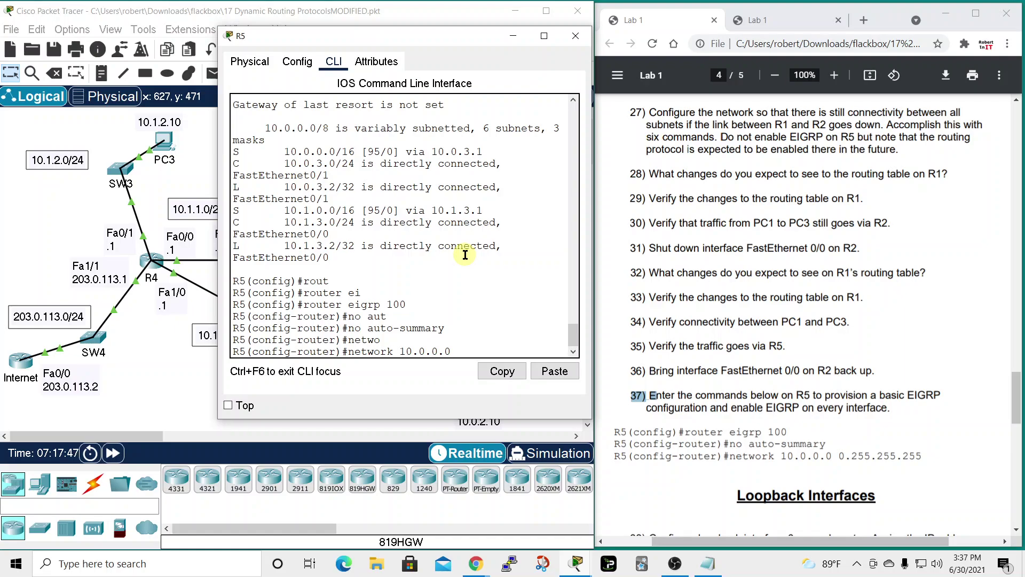
pyautogui.write('0 0.255.255.255')
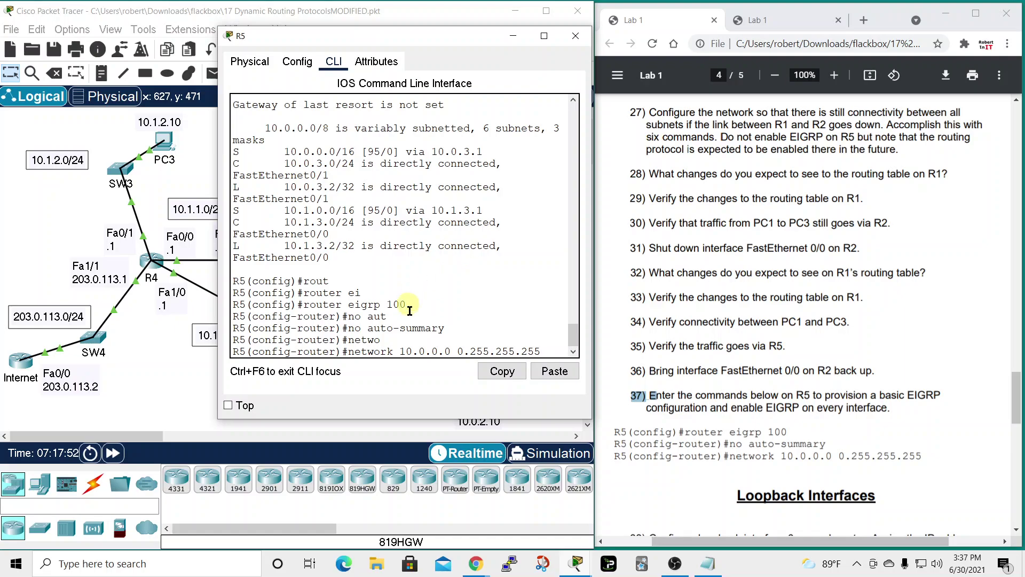
pyautogui.press('Return')
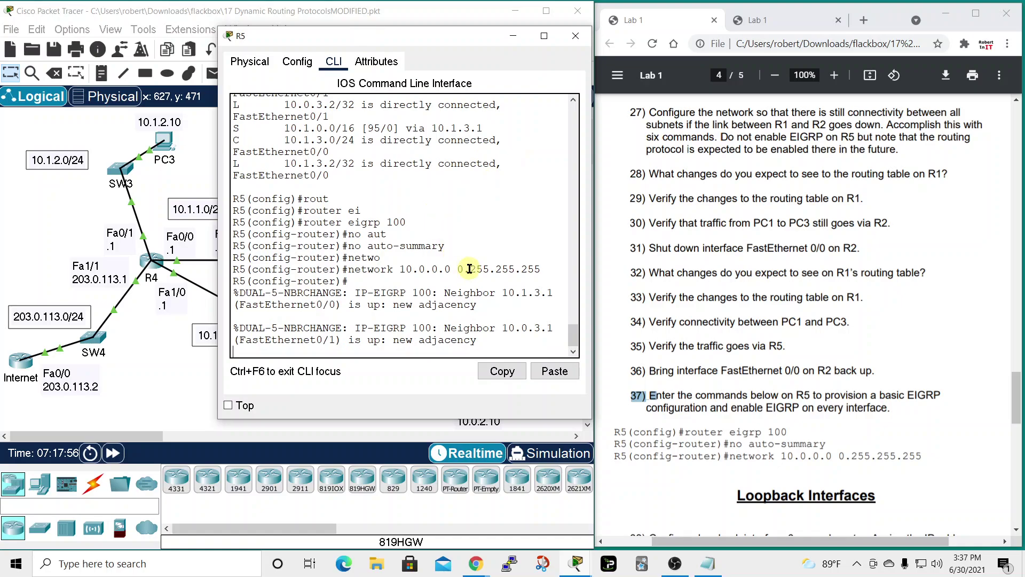
pyautogui.click(576, 35)
# - Read lab task 38, switch to Notepad and replace the old EIGRP commands with the line interface lookback0
pyautogui.scroll(-1, 727, 271)
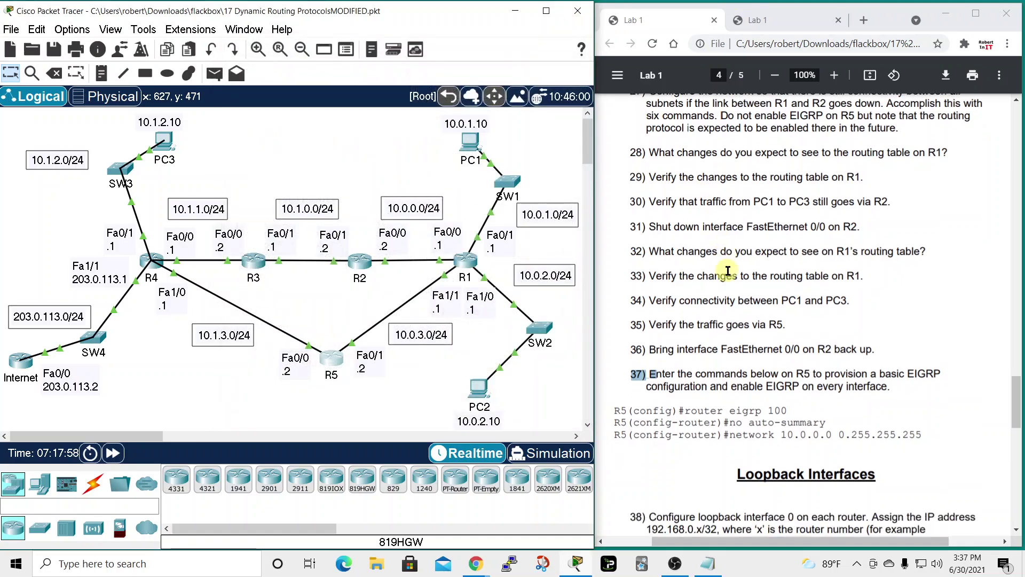
pyautogui.scroll(-6, 728, 268)
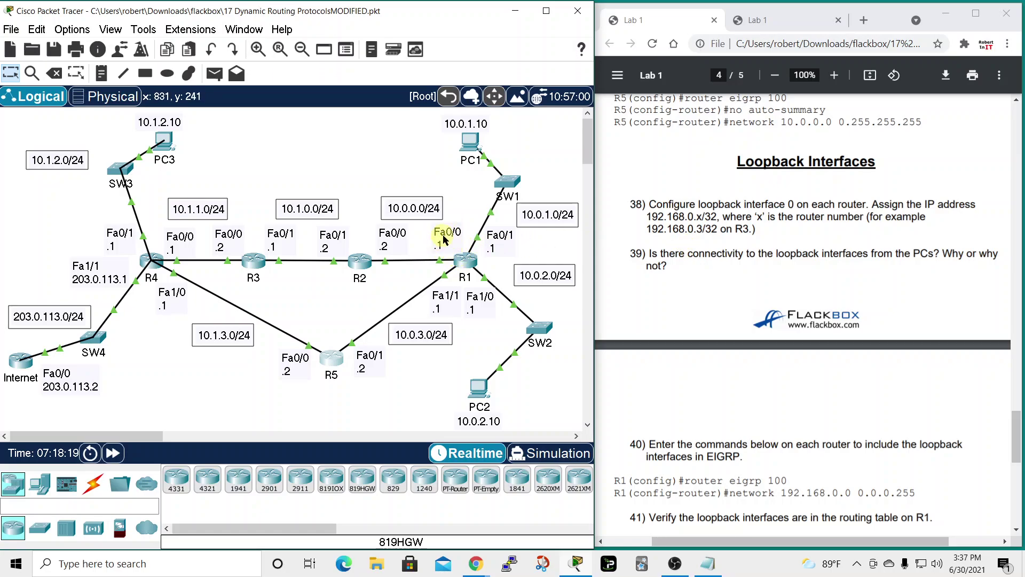
pyautogui.moveTo(470, 264)
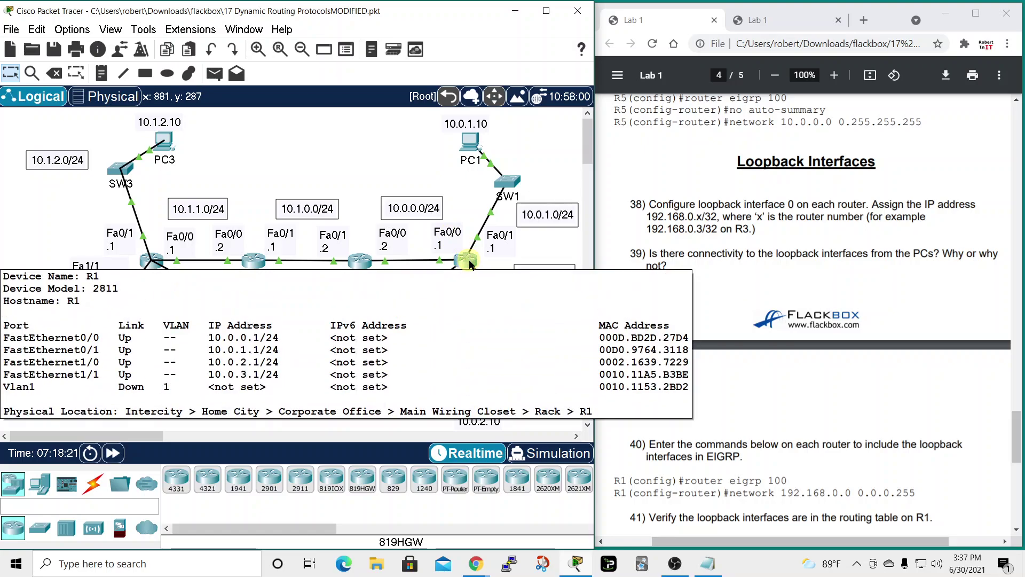
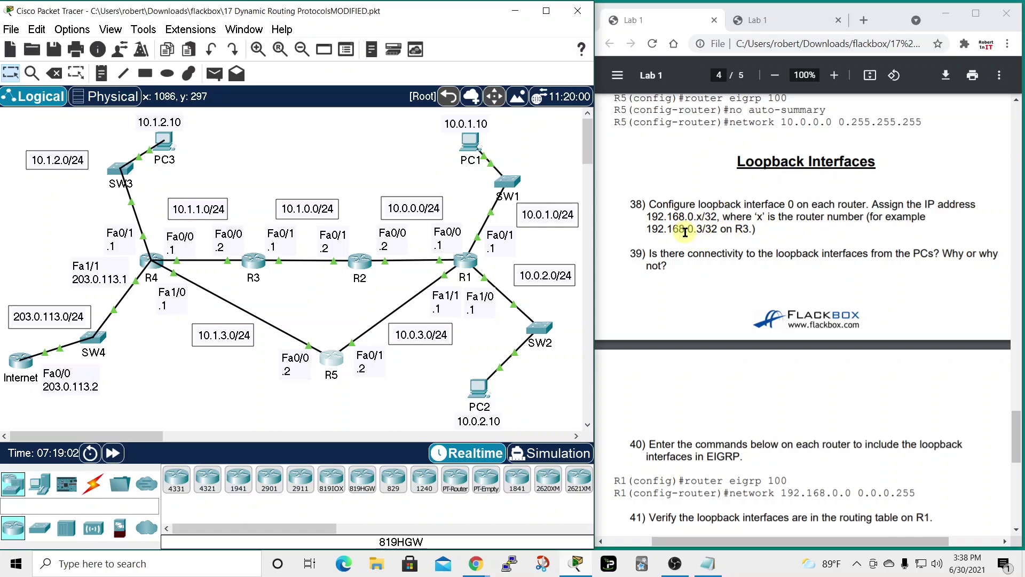
pyautogui.click(710, 563)
pyautogui.moveTo(777, 198); pyautogui.dragTo(443, 153)
pyautogui.moveTo(518, 216); pyautogui.dragTo(272, 171)
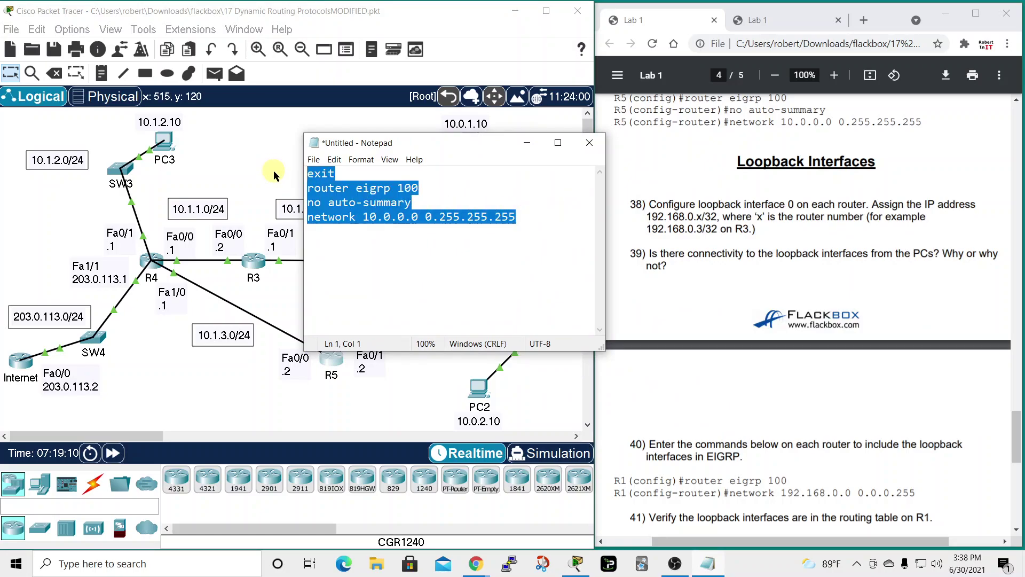
pyautogui.write('inte')
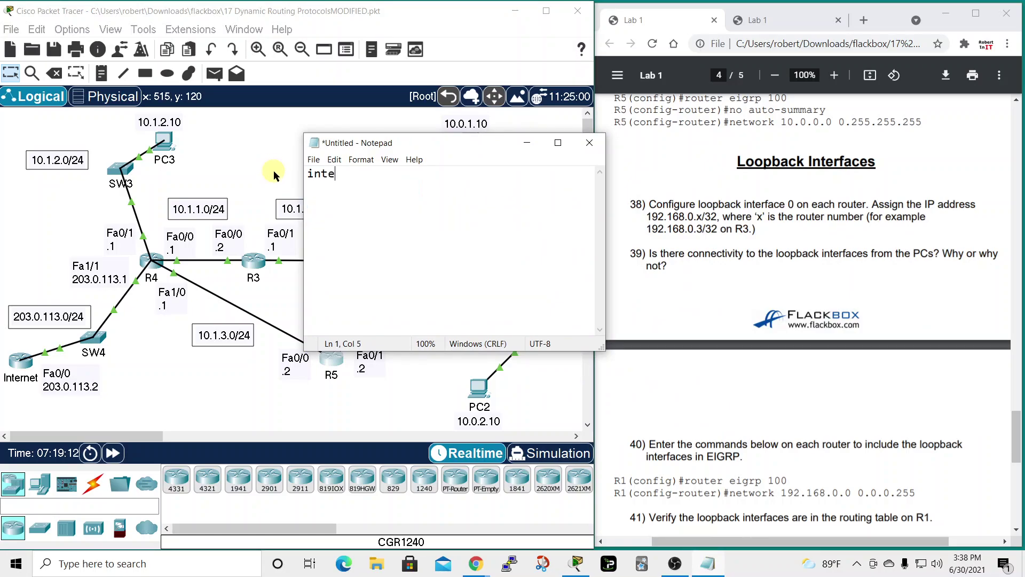
pyautogui.write('rface lookback')
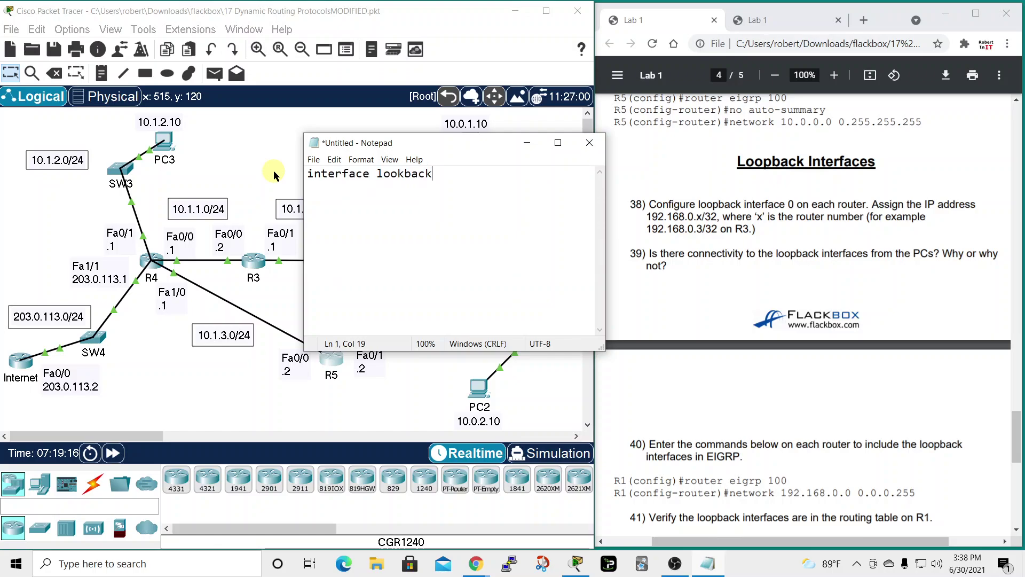
pyautogui.write('0')
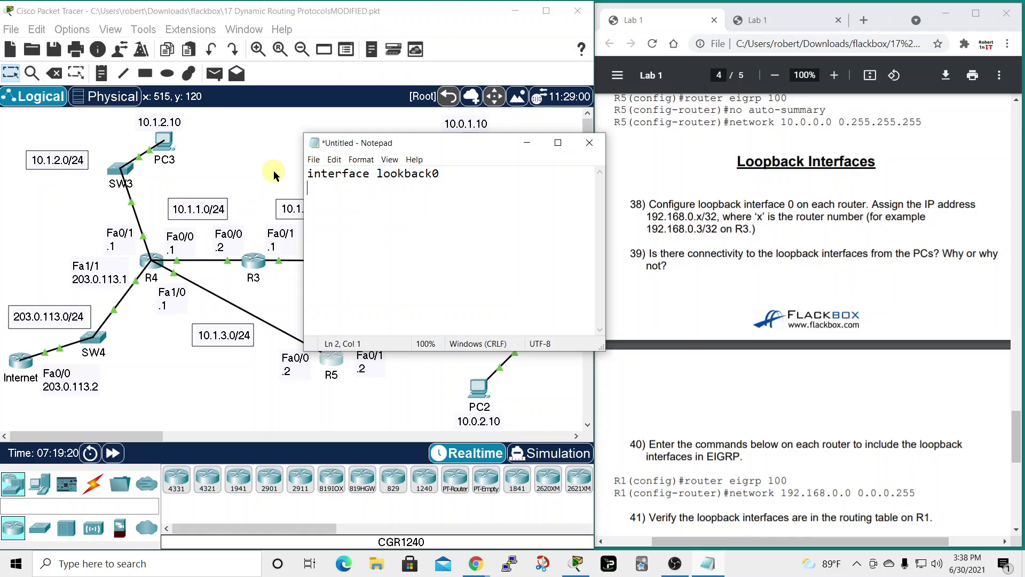
# - Add the line ip address 192.168.0.1 255.255.255.255 below the interface command in Notepad
pyautogui.write('ipr')
pyautogui.press('BackSpace')
pyautogui.write('address')
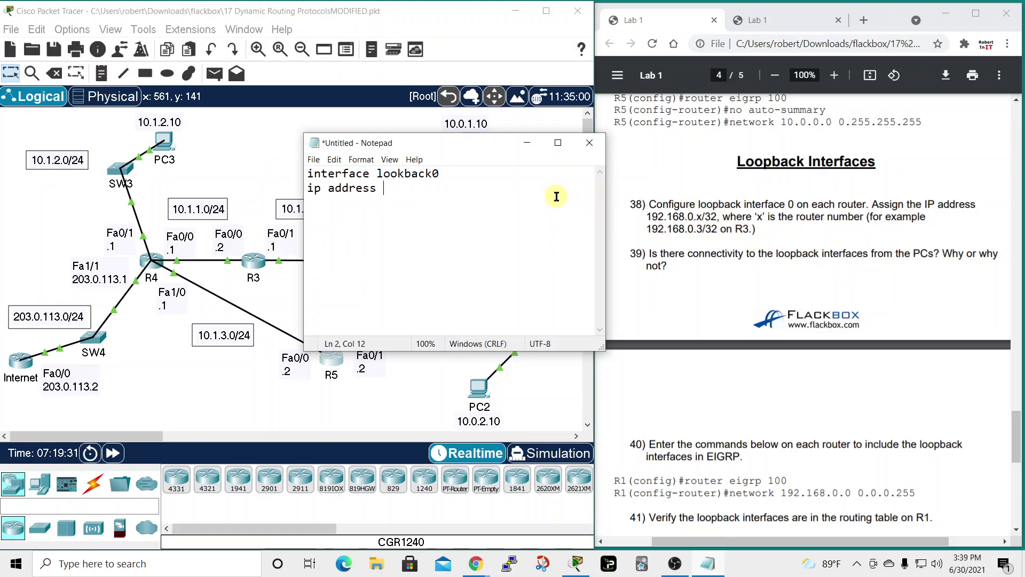
pyautogui.moveTo(462, 143); pyautogui.dragTo(415, 136)
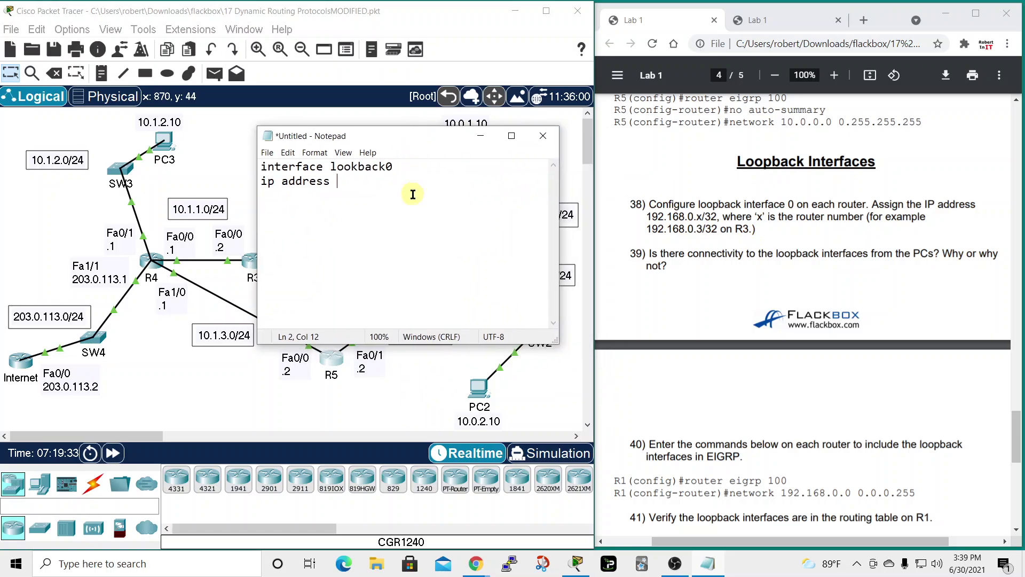
pyautogui.write('192.168.0.1')
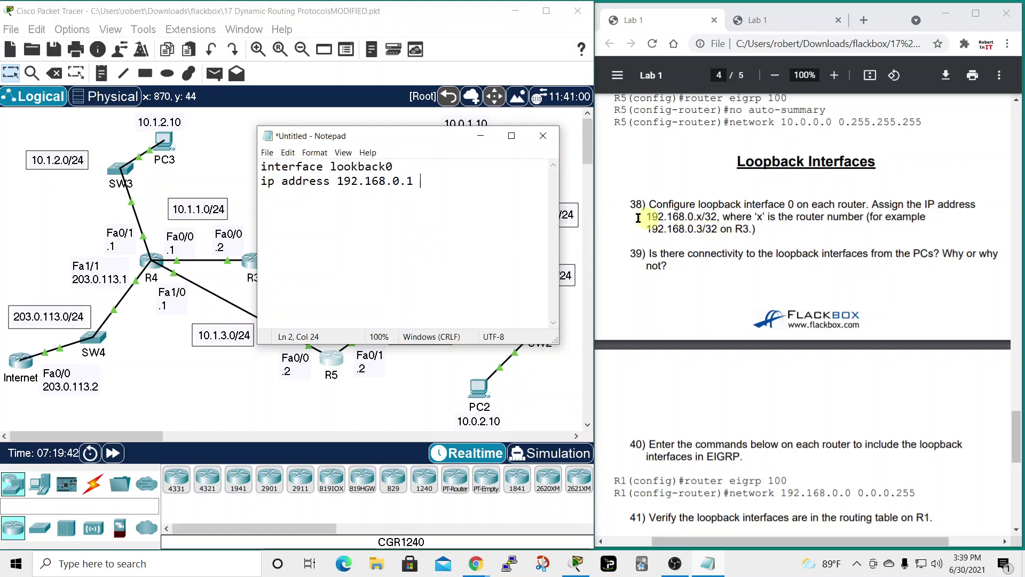
pyautogui.write('25')
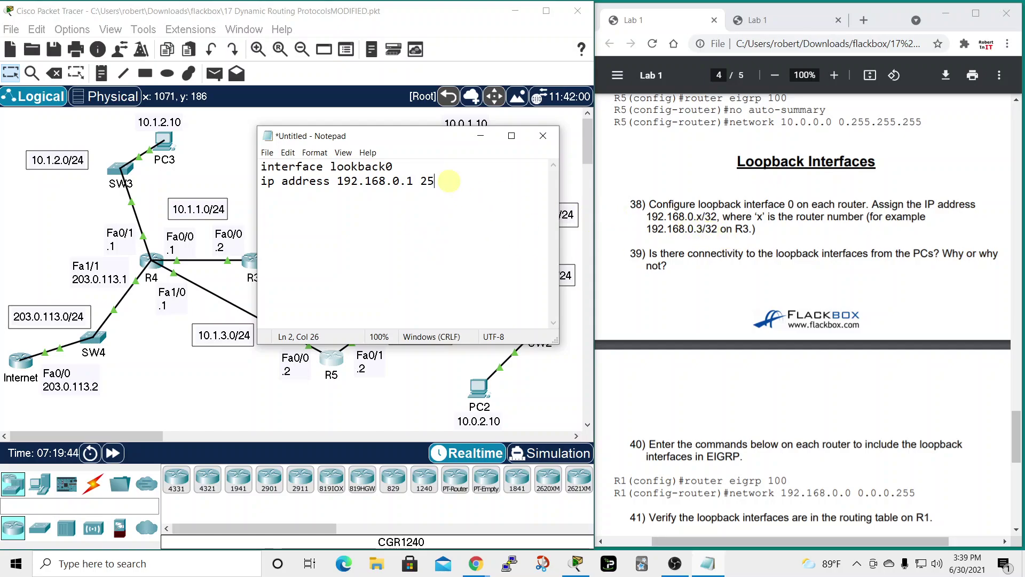
pyautogui.write('5.255.255.25')
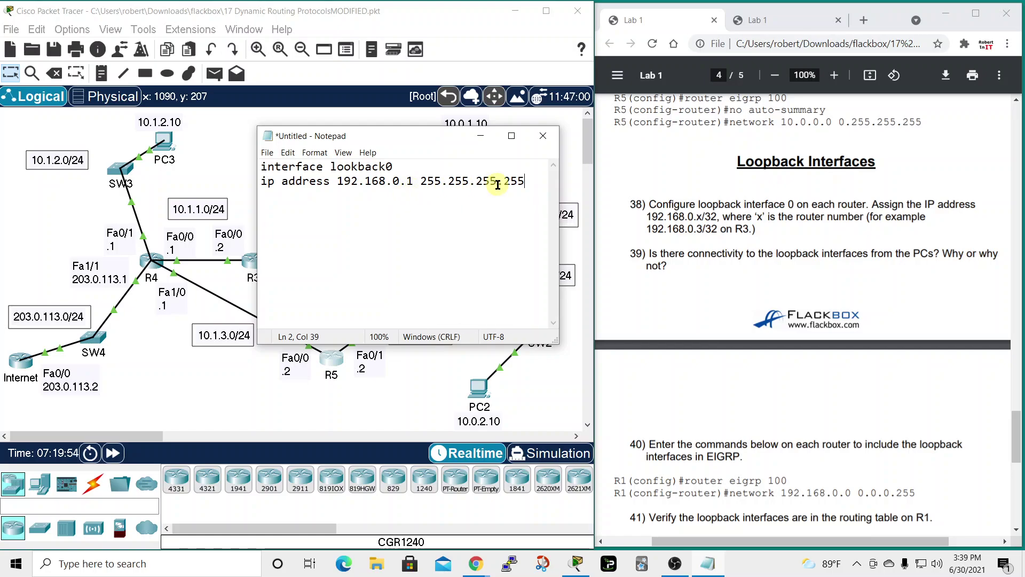
# - Try to configure R1's loopback interface by copying both Notepad lines and pasting them at R1's configuration prompt
pyautogui.moveTo(535, 177); pyautogui.dragTo(215, 163)
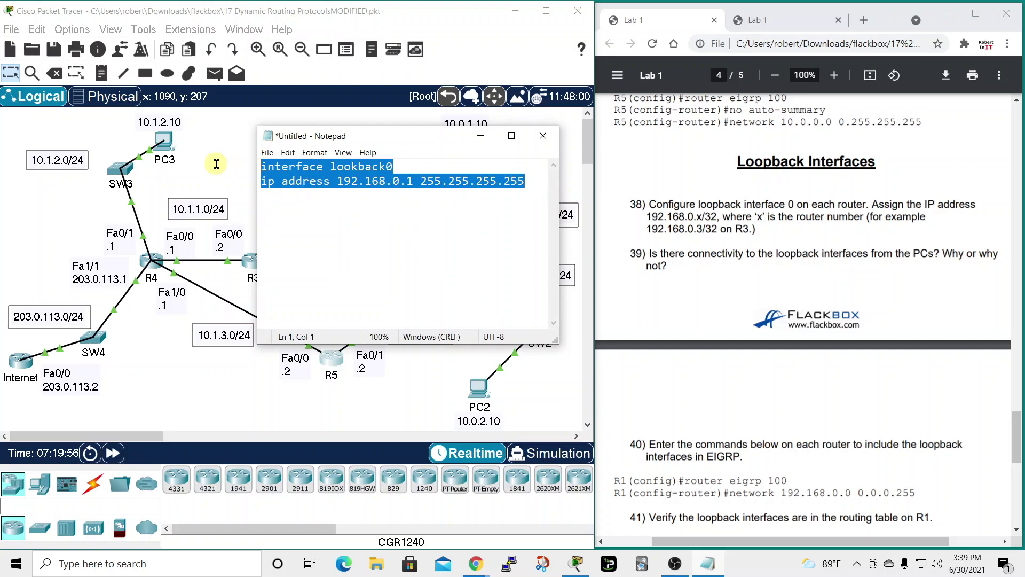
pyautogui.rightClick(410, 180)
pyautogui.click(437, 214)
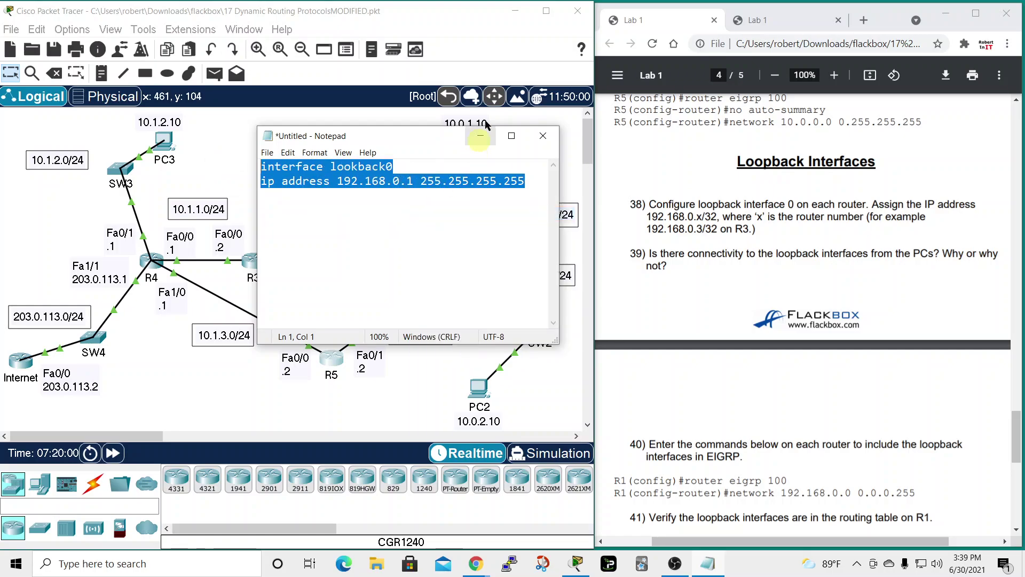
pyautogui.click(481, 135)
pyautogui.click(466, 262)
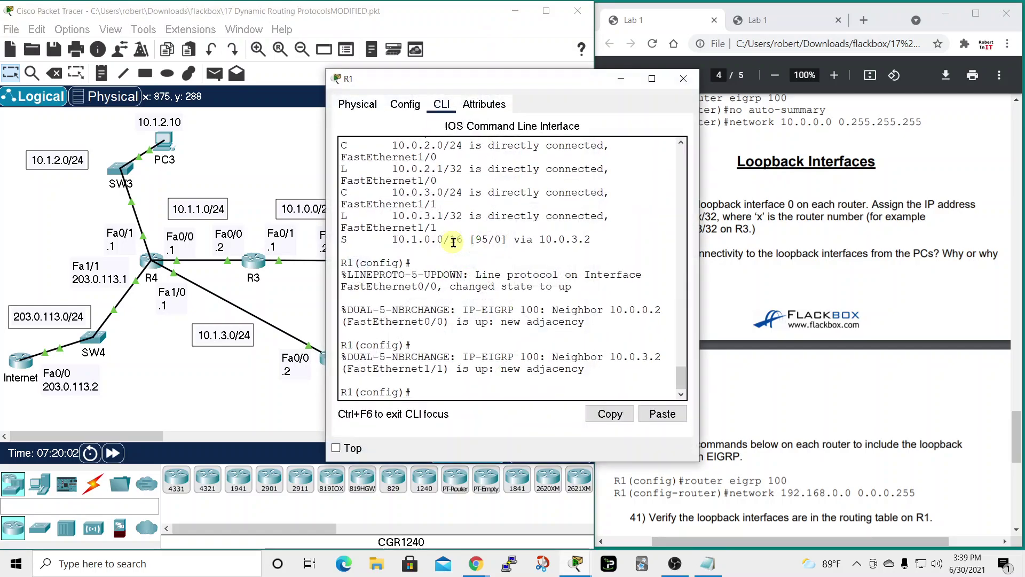
pyautogui.rightClick(479, 393)
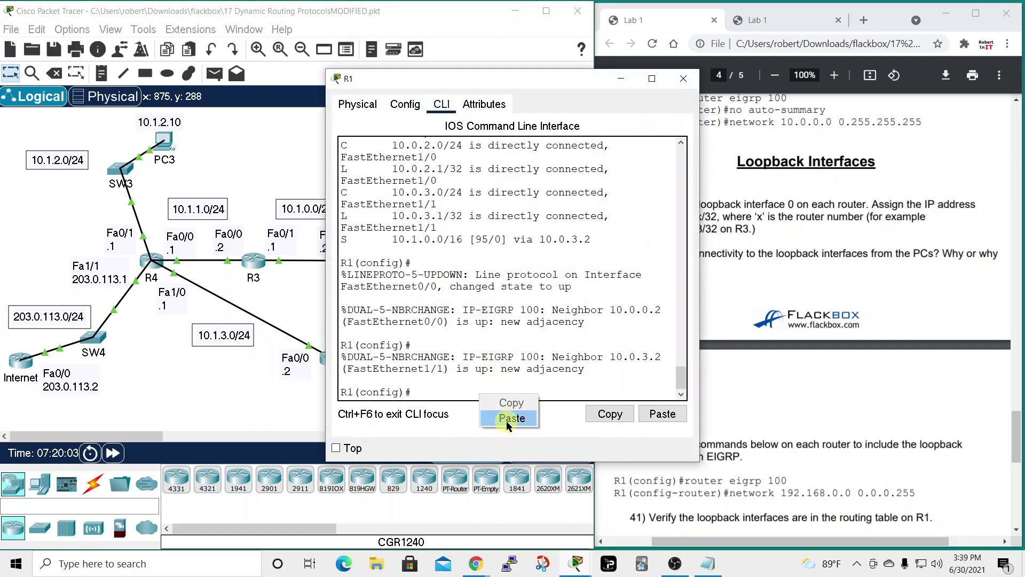
pyautogui.click(512, 418)
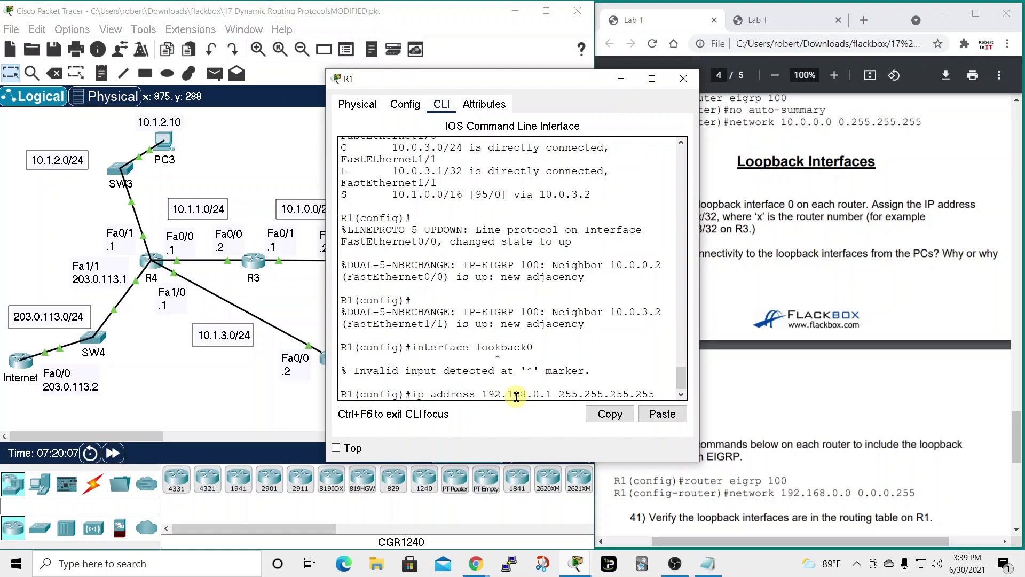
# - Correct the interface name in Notepad to loopback0, copy both command lines, and return to R1's command line
pyautogui.press('Return')
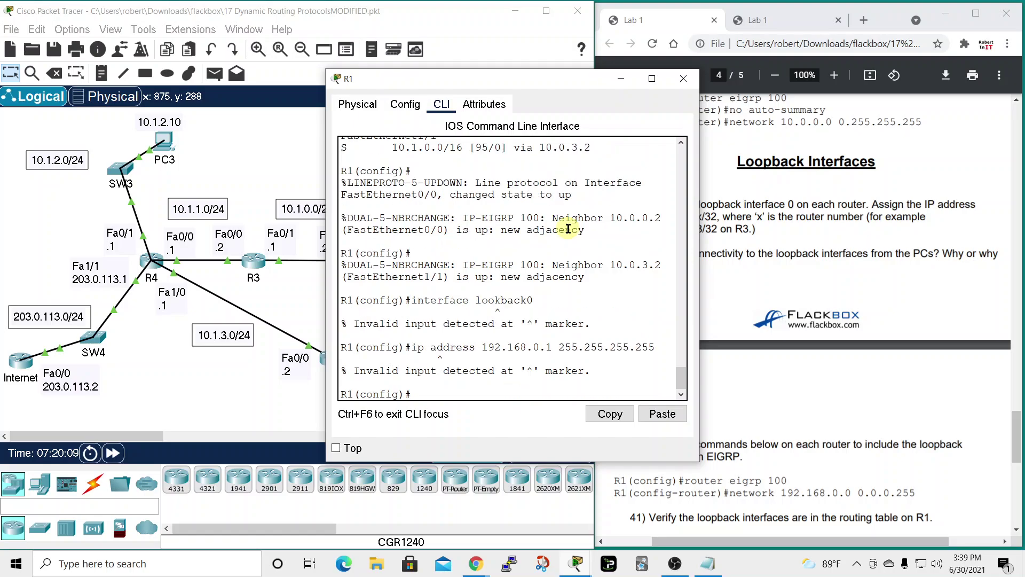
pyautogui.click(708, 563)
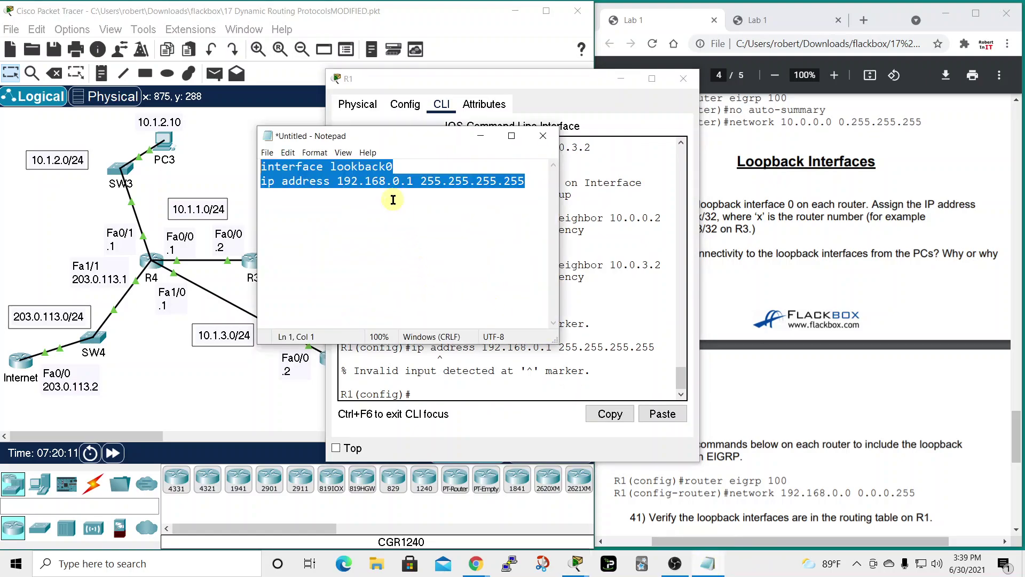
pyautogui.click(356, 167)
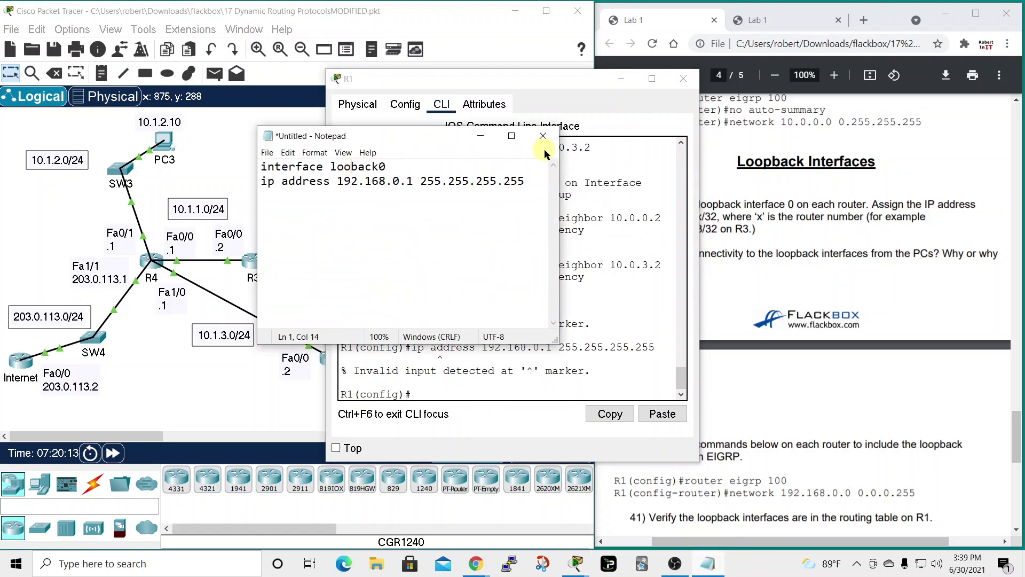
pyautogui.moveTo(536, 181); pyautogui.dragTo(238, 149)
pyautogui.rightClick(376, 190)
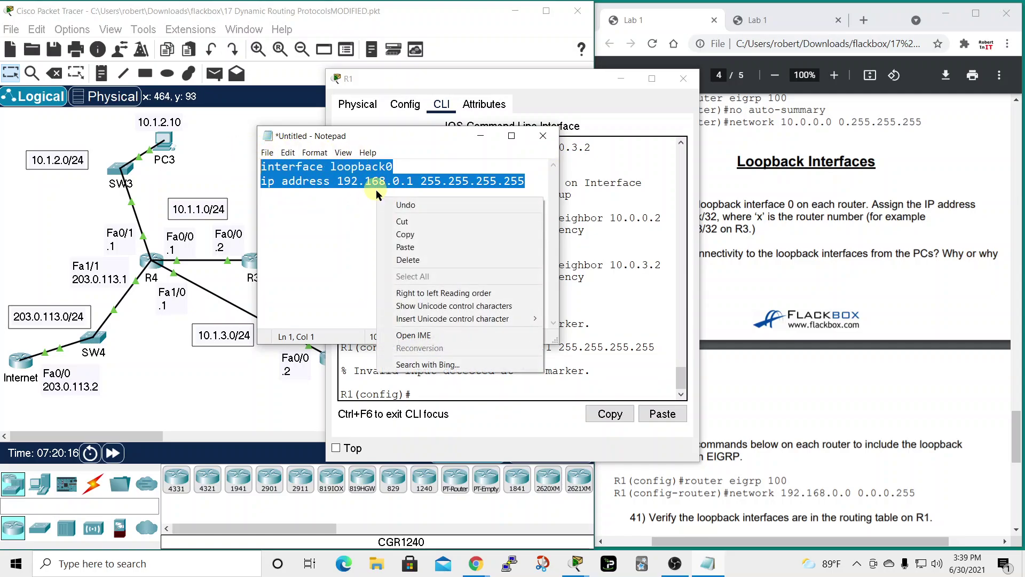
pyautogui.click(405, 234)
pyautogui.click(543, 136)
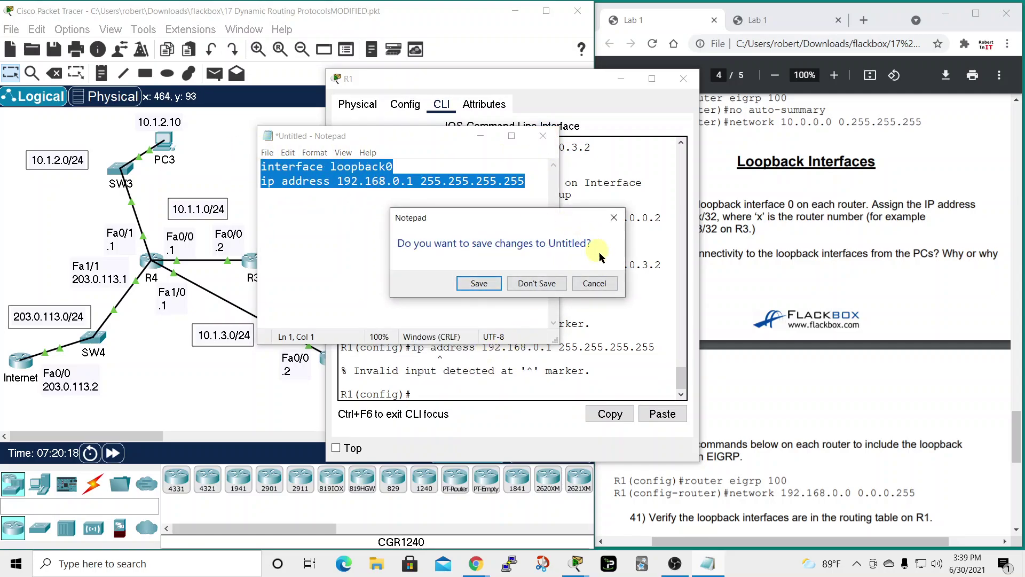
pyautogui.click(595, 283)
pyautogui.click(481, 128)
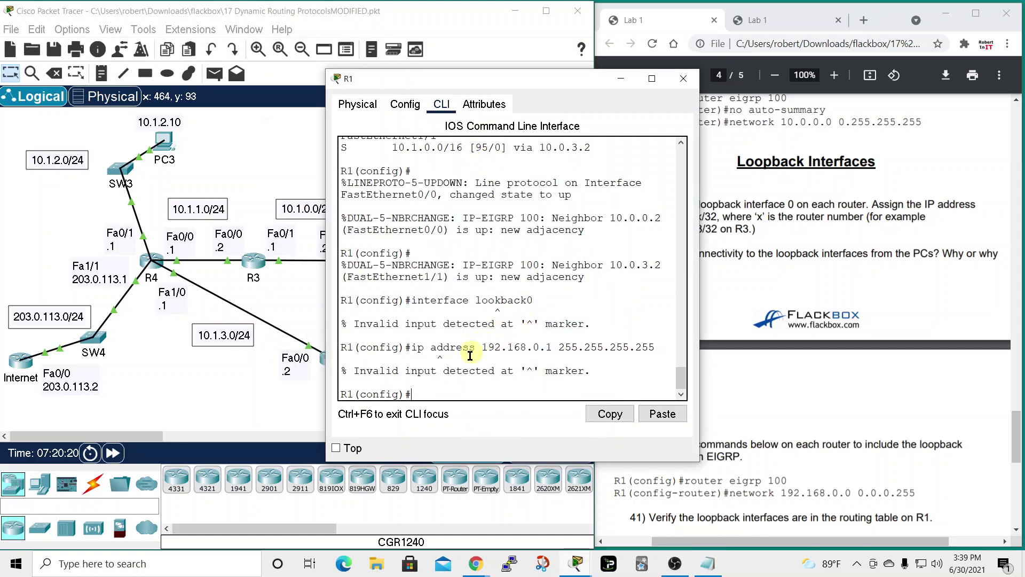
# - Configure loopback0 on R1 with the copied address 192.168.0.1 255.255.255.255, clear the repeated address command, and close R1's window
pyautogui.rightClick(450, 393)
pyautogui.click(483, 419)
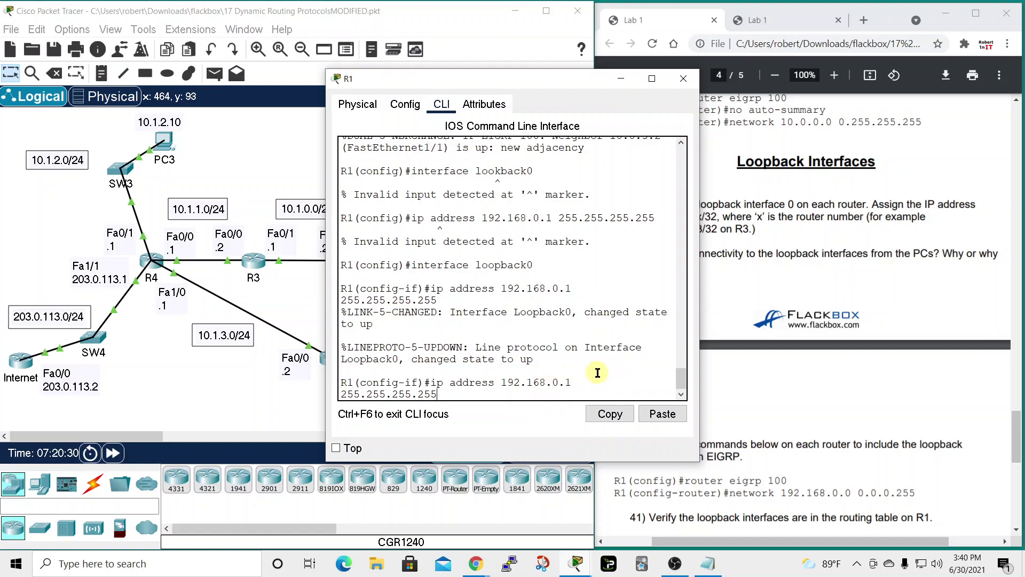
pyautogui.moveTo(461, 394); pyautogui.dragTo(431, 385)
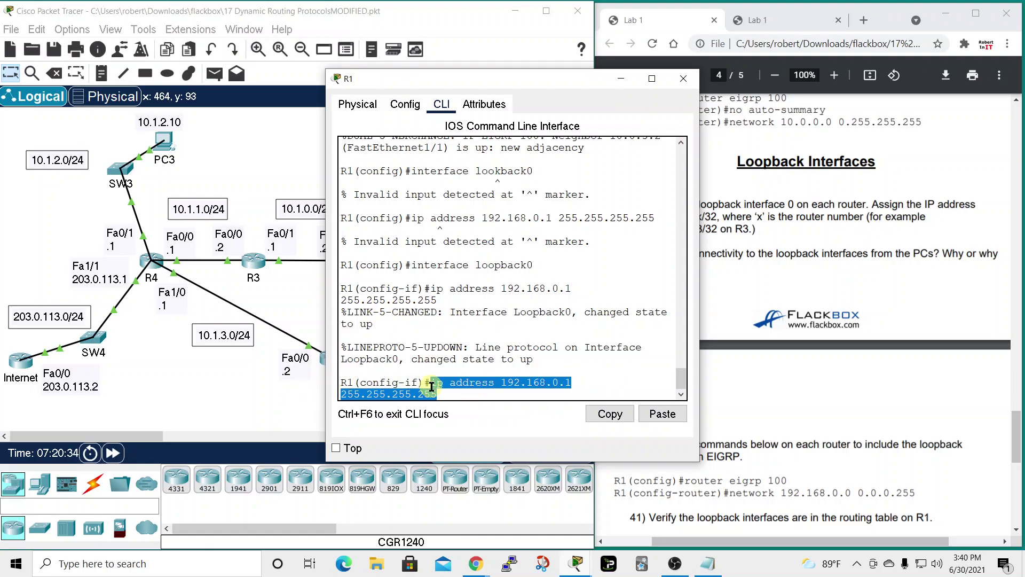
pyautogui.press('BackSpace')
pyautogui.press('BackSpace')
pyautogui.press('BackSpace')
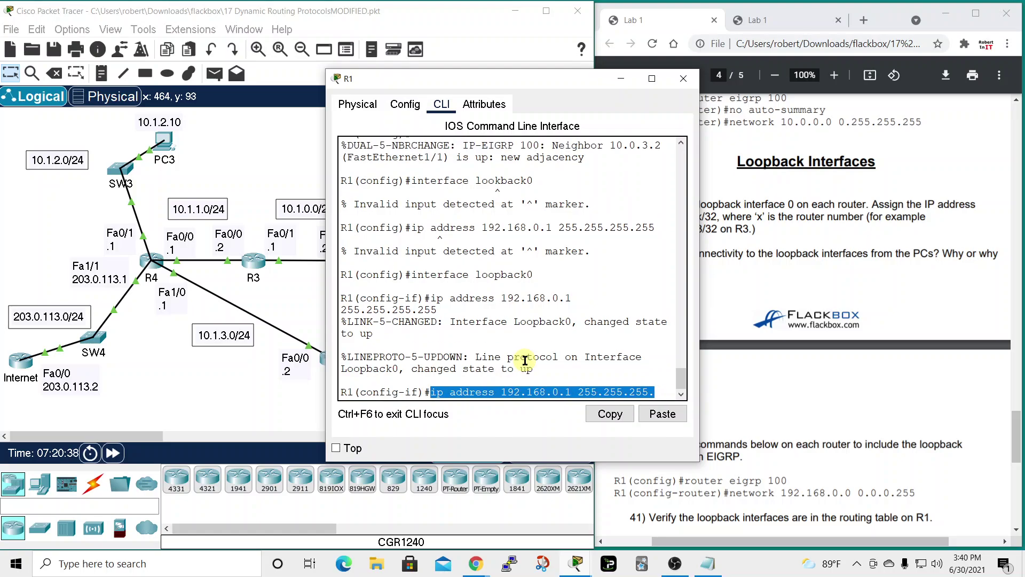
pyautogui.press('BackSpace')
pyautogui.press('Return')
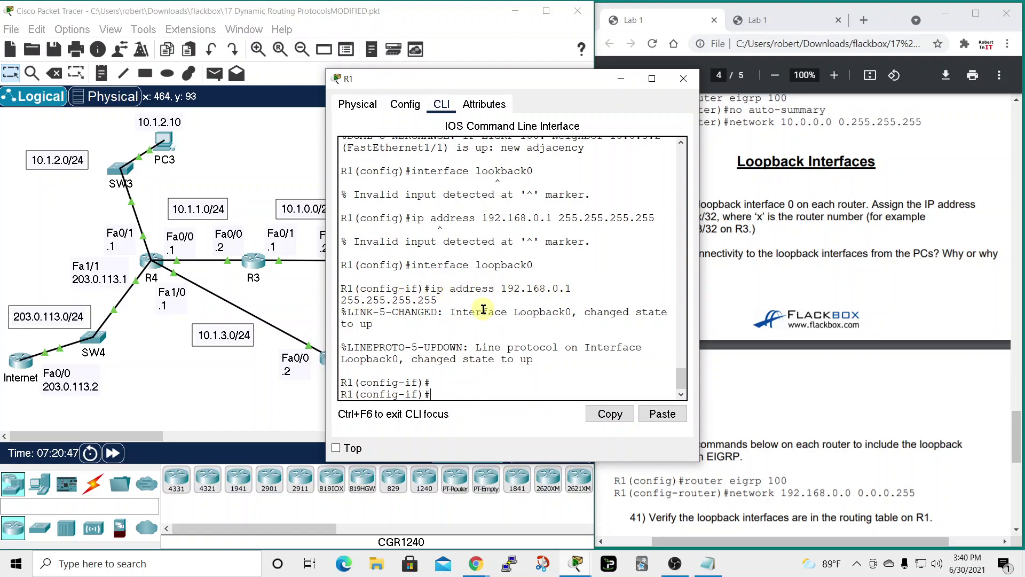
pyautogui.click(685, 78)
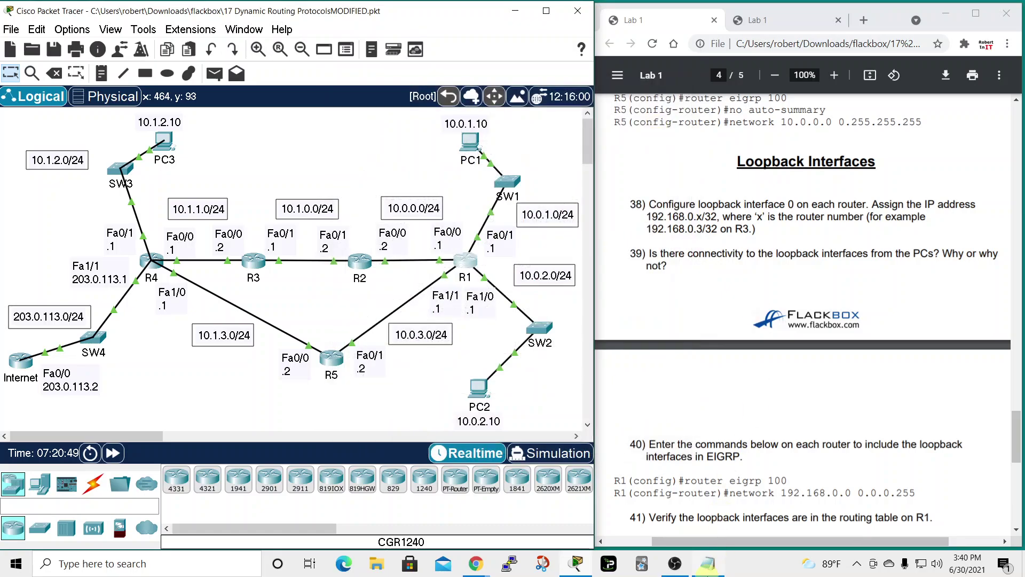
# - Change the address in Notepad to 192.168.0.2, copy both command lines, and return to the topology
pyautogui.click(708, 564)
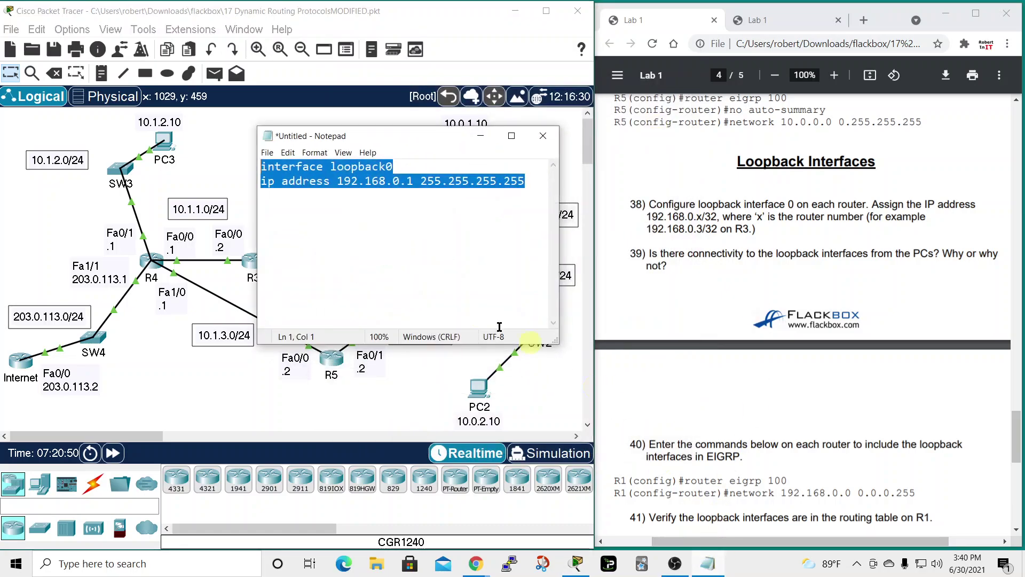
pyautogui.click(416, 184)
pyautogui.press('BackSpace')
pyautogui.write('2')
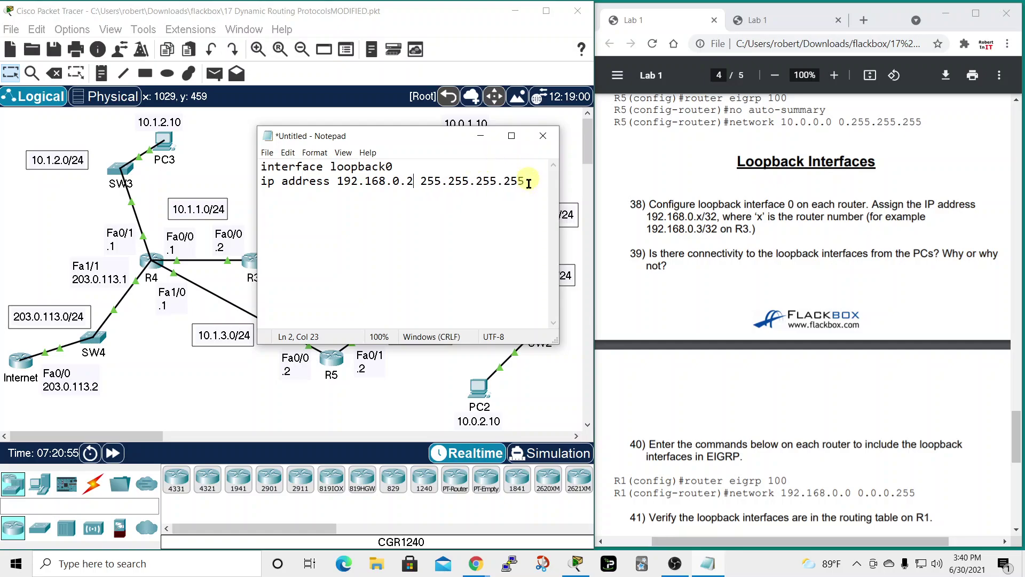
pyautogui.moveTo(529, 180); pyautogui.dragTo(167, 165)
pyautogui.rightClick(297, 175)
pyautogui.click(323, 211)
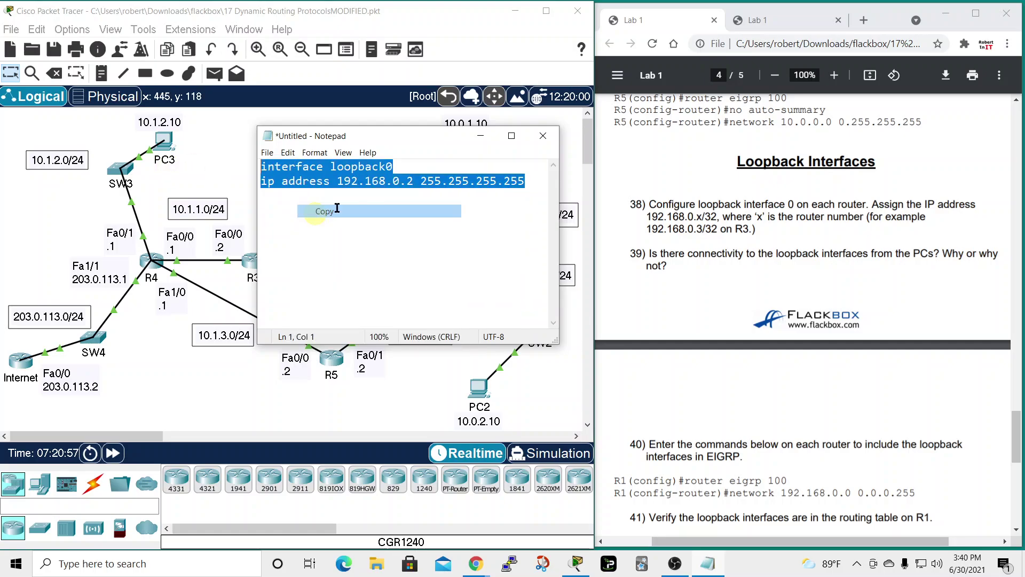
pyautogui.click(434, 50)
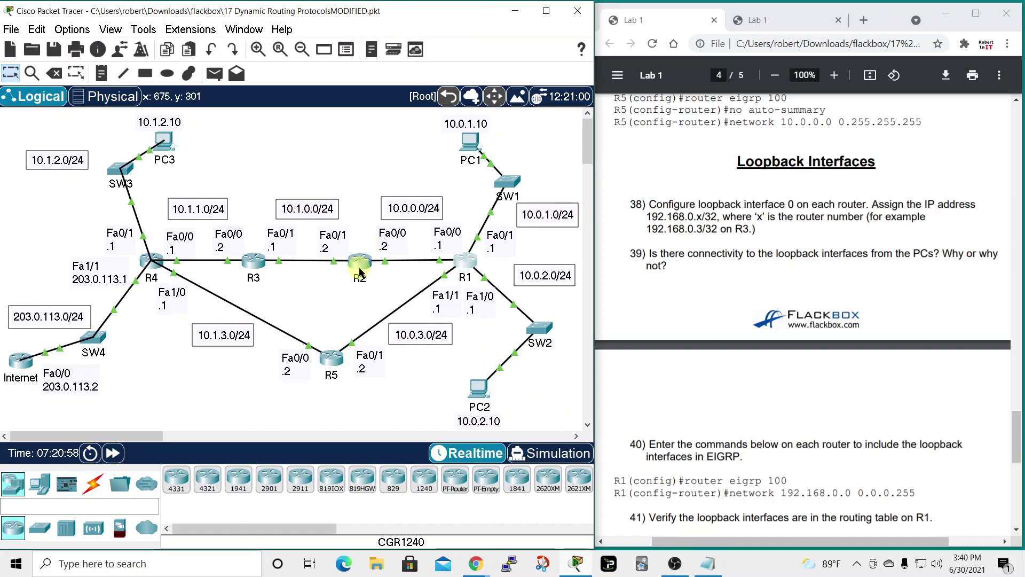
# - Exit R2's interface mode, configure loopback0 with the copied address 192.168.0.2 255.255.255.255, and close R2's window
pyautogui.click(359, 261)
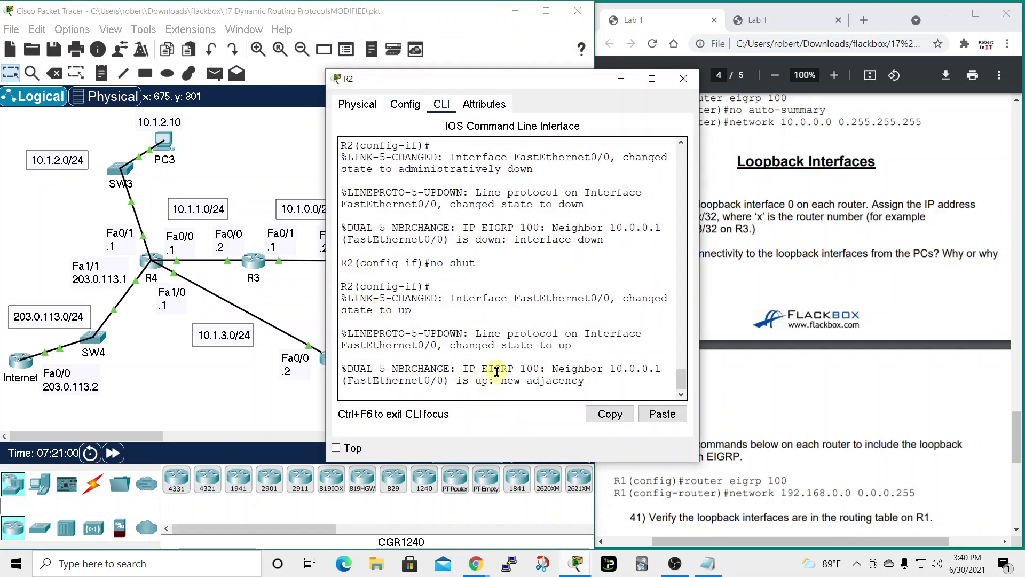
pyautogui.press('Return')
pyautogui.write('exit')
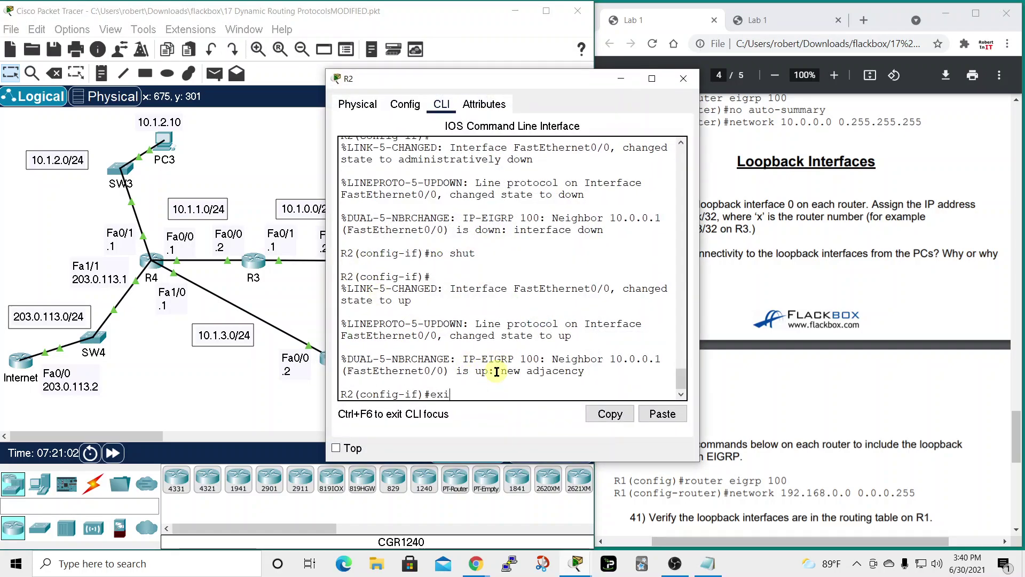
pyautogui.press('Return')
pyautogui.rightClick(434, 393)
pyautogui.click(455, 414)
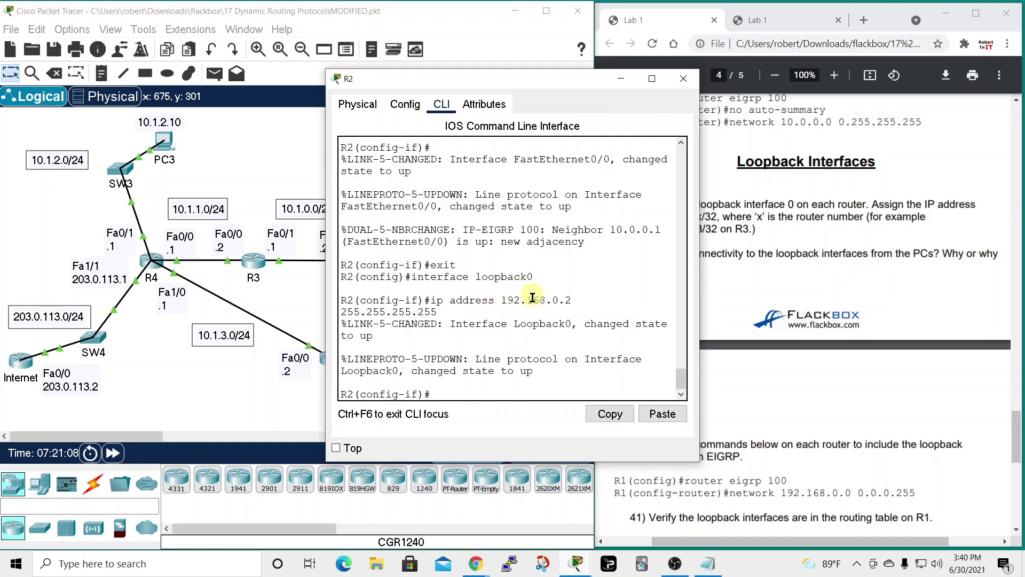
pyautogui.click(683, 79)
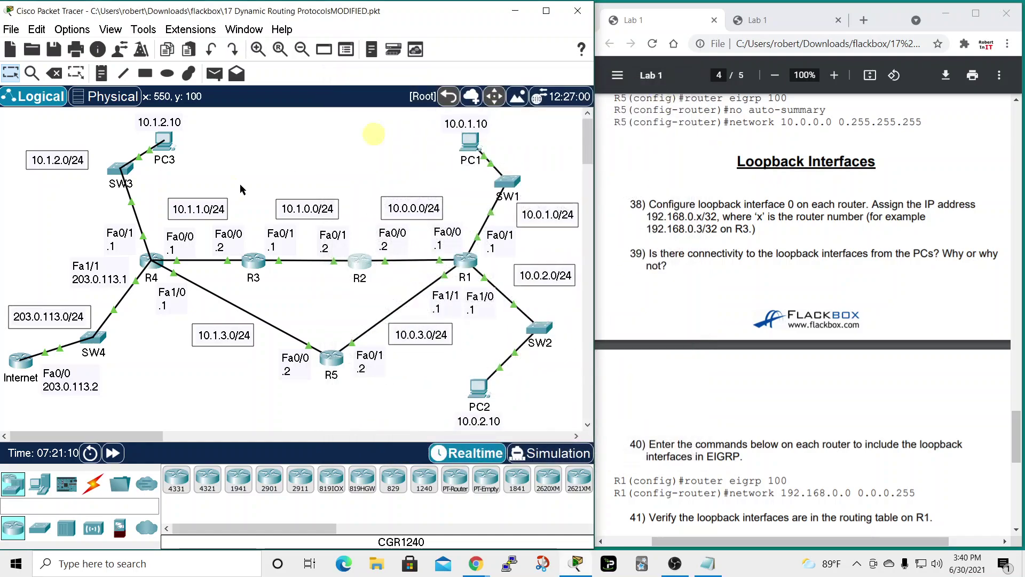
# - Create loopback0 on R3 with the copied address 192.168.0.2 255.255.255.255 and close R3's window
pyautogui.click(259, 261)
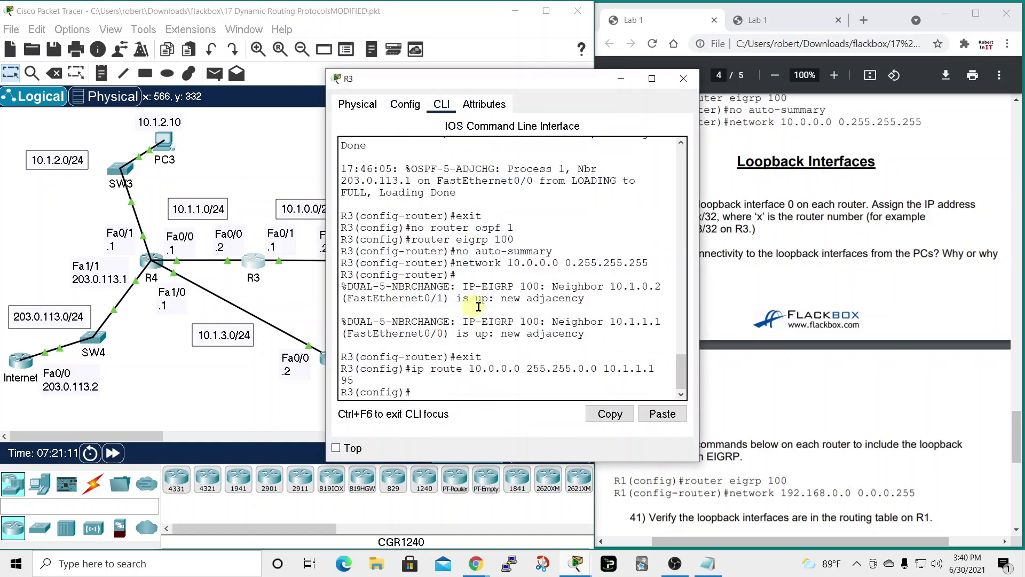
pyautogui.rightClick(467, 393)
pyautogui.click(495, 415)
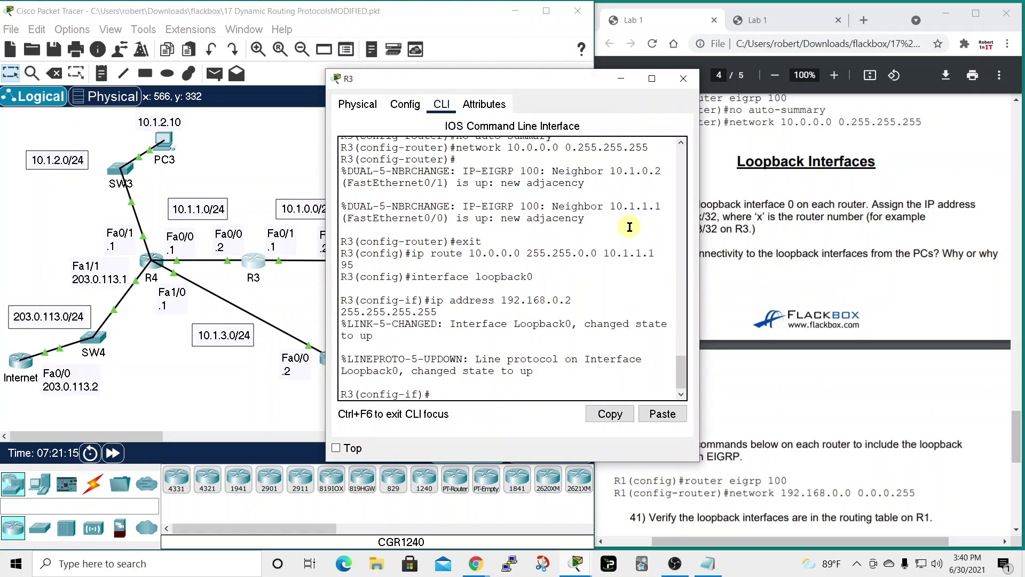
pyautogui.click(683, 78)
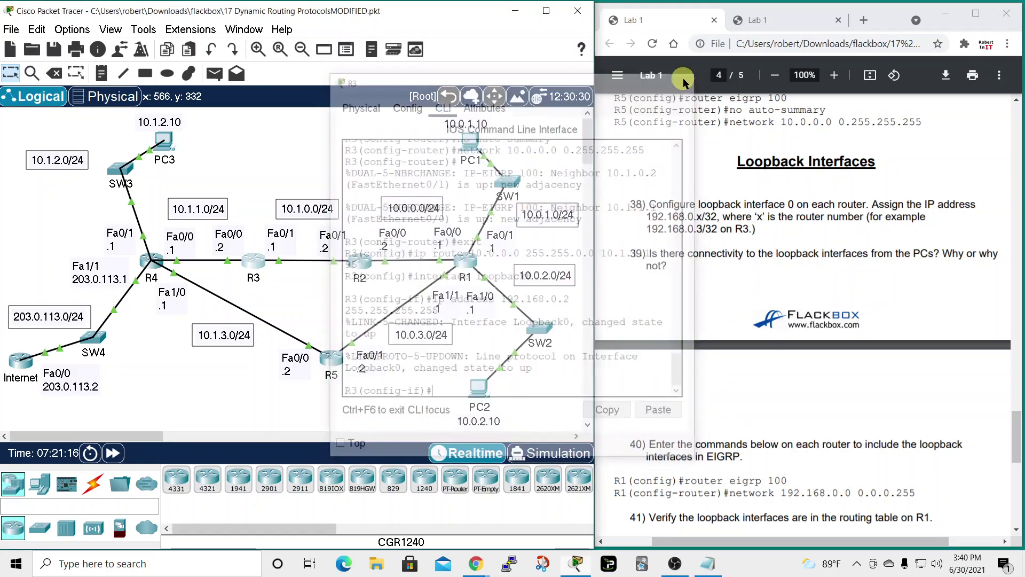
# - Create loopback0 on R4 with the copied address 192.168.0.2 255.255.255.255 and close R4's window
pyautogui.click(152, 259)
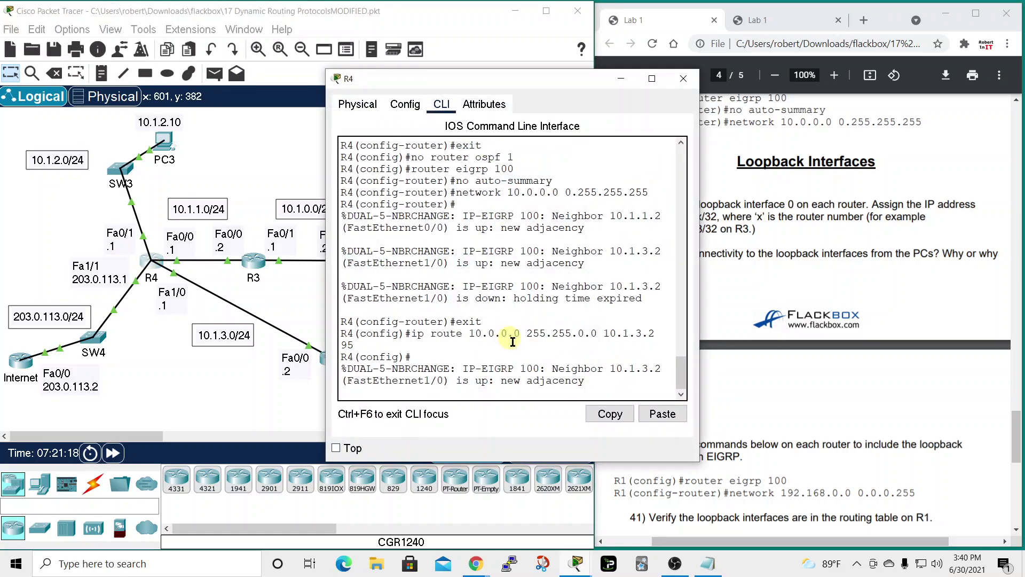
pyautogui.press('Return')
pyautogui.rightClick(540, 390)
pyautogui.click(565, 414)
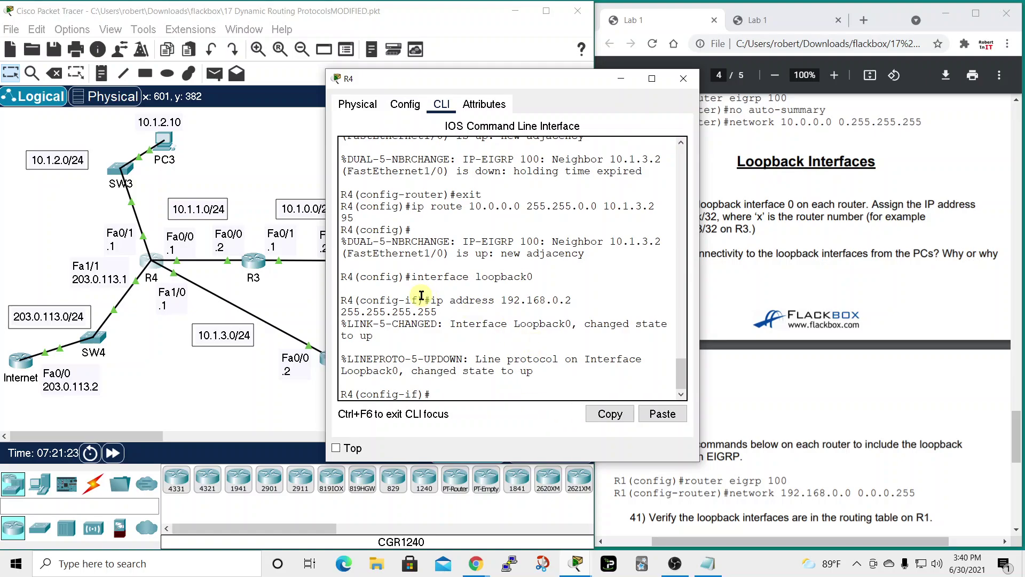
pyautogui.click(683, 79)
# - Check the loopback addresses on R1 and R2, and remove the address 192.168.0.2 255.255.255.255 from R3's loopback0
pyautogui.click(468, 265)
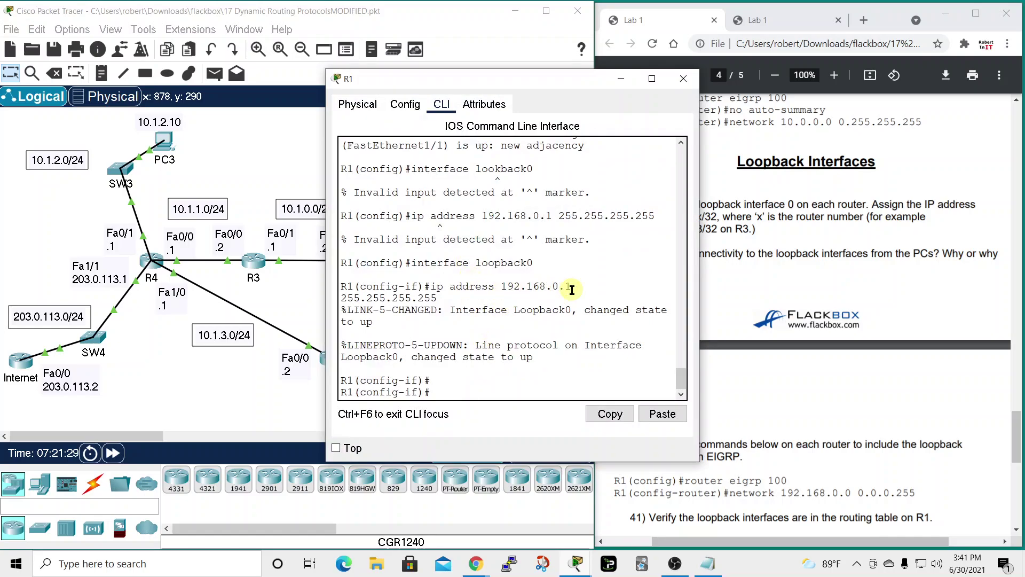
pyautogui.click(684, 79)
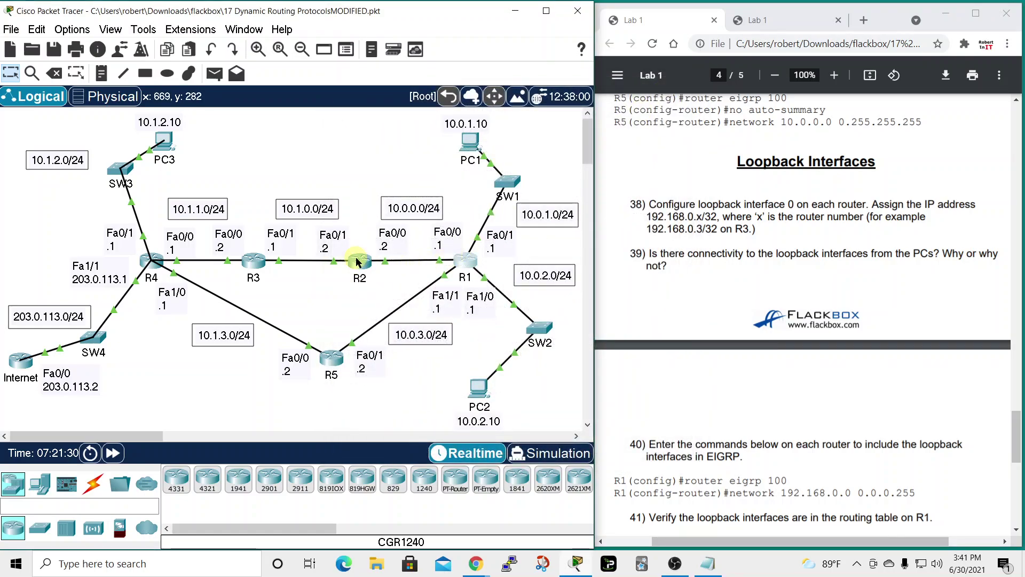
pyautogui.click(360, 262)
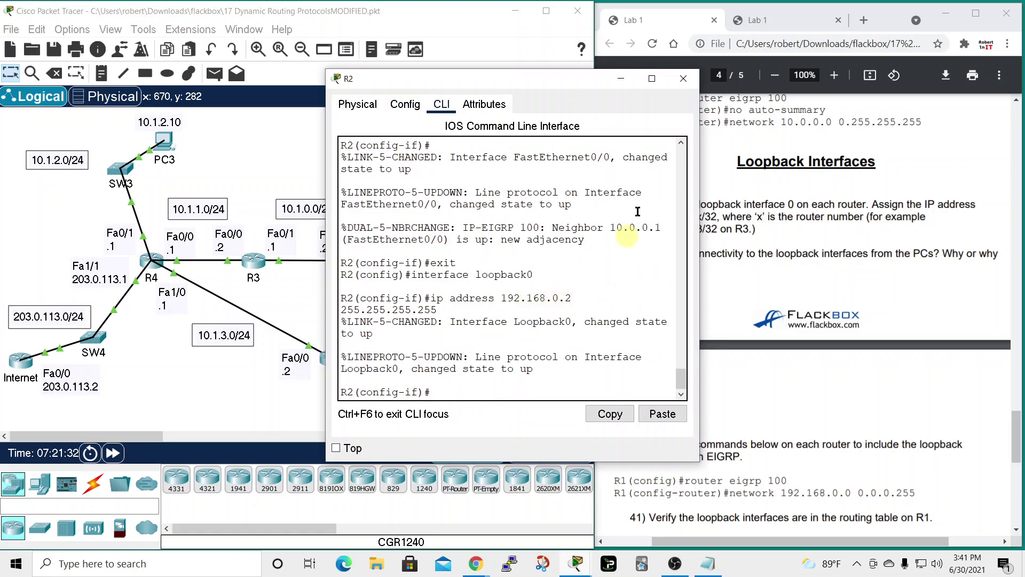
pyautogui.click(683, 78)
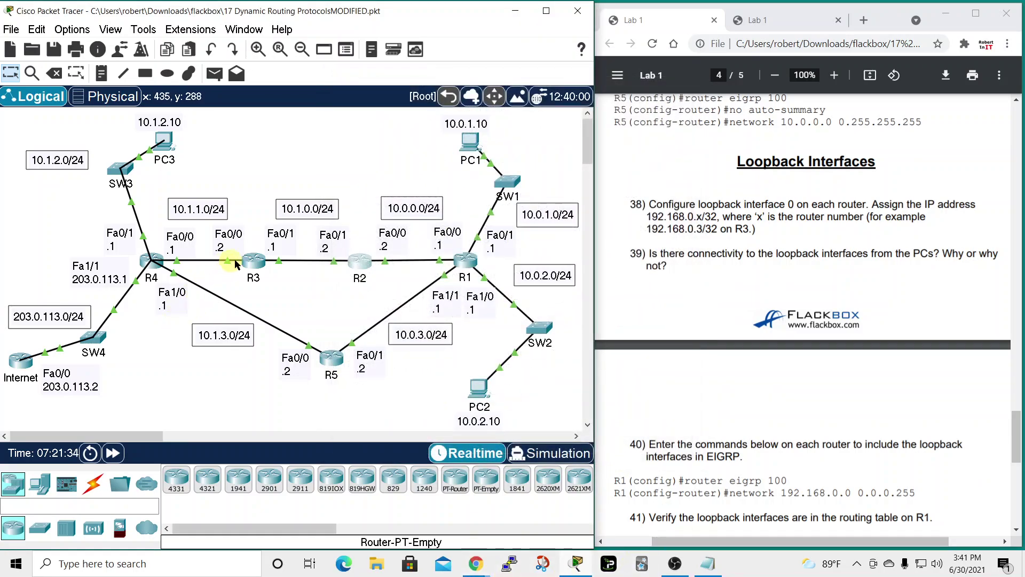
pyautogui.click(254, 262)
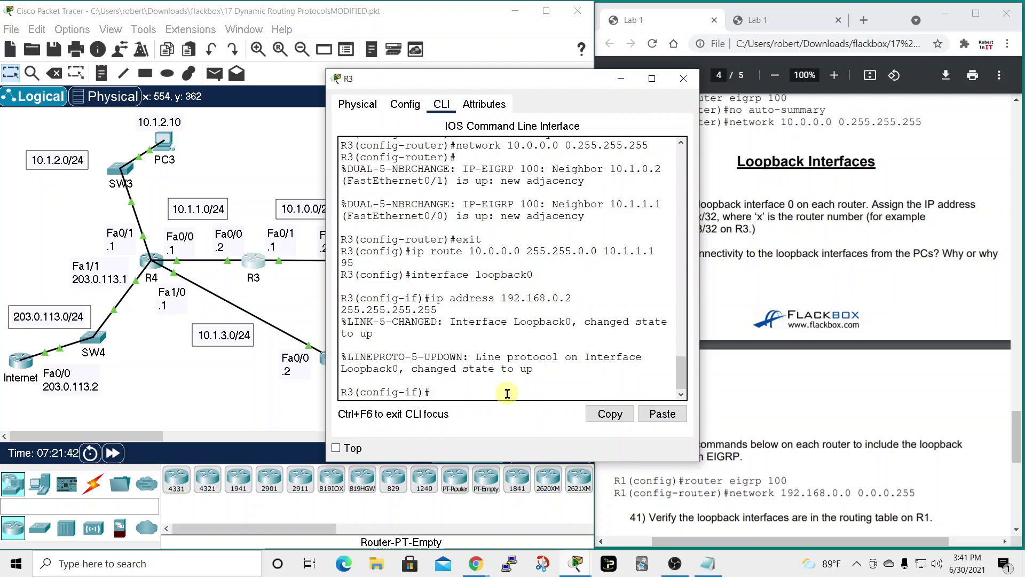
pyautogui.press('Up')
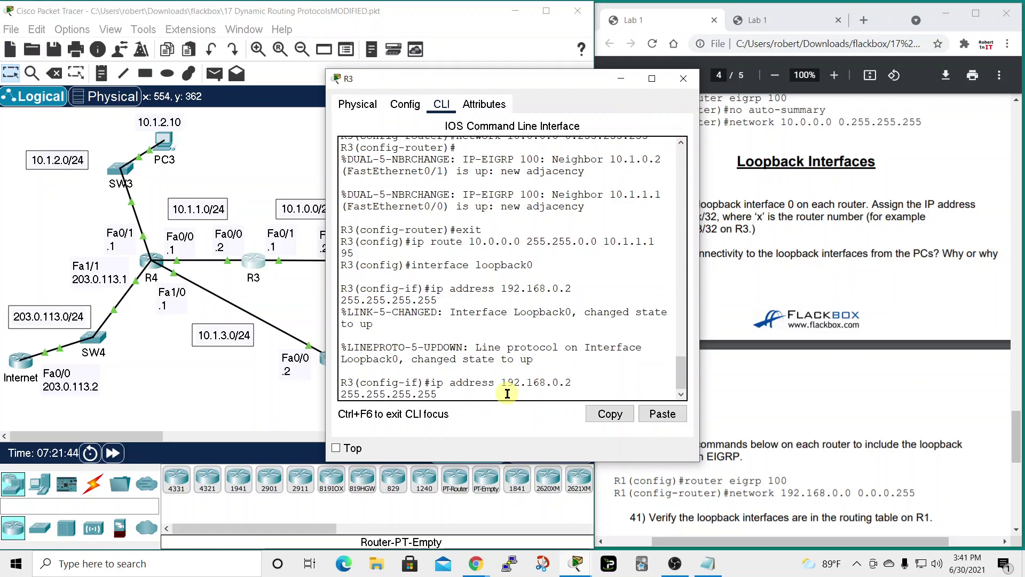
pyautogui.press('Up')
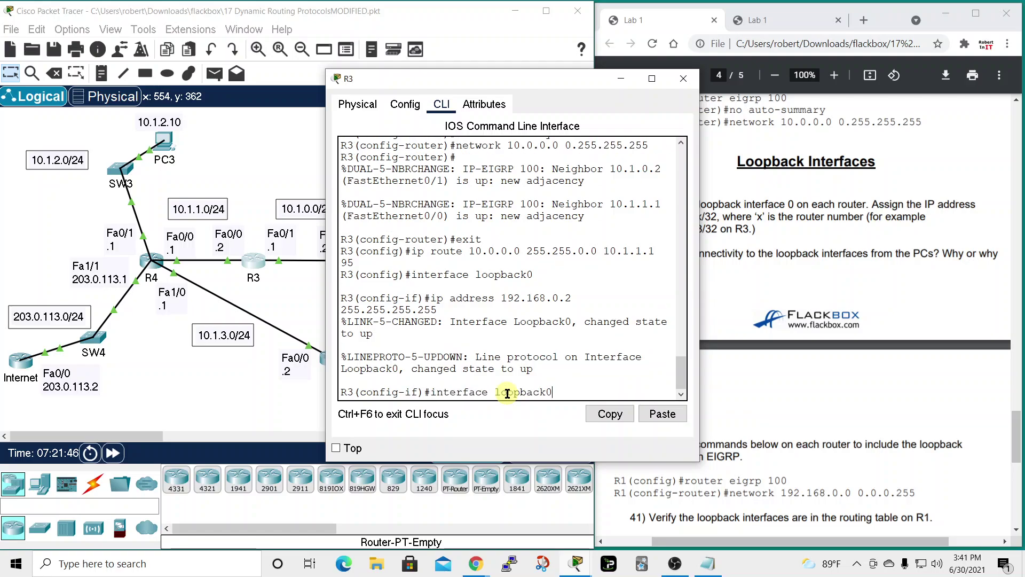
pyautogui.press('Down')
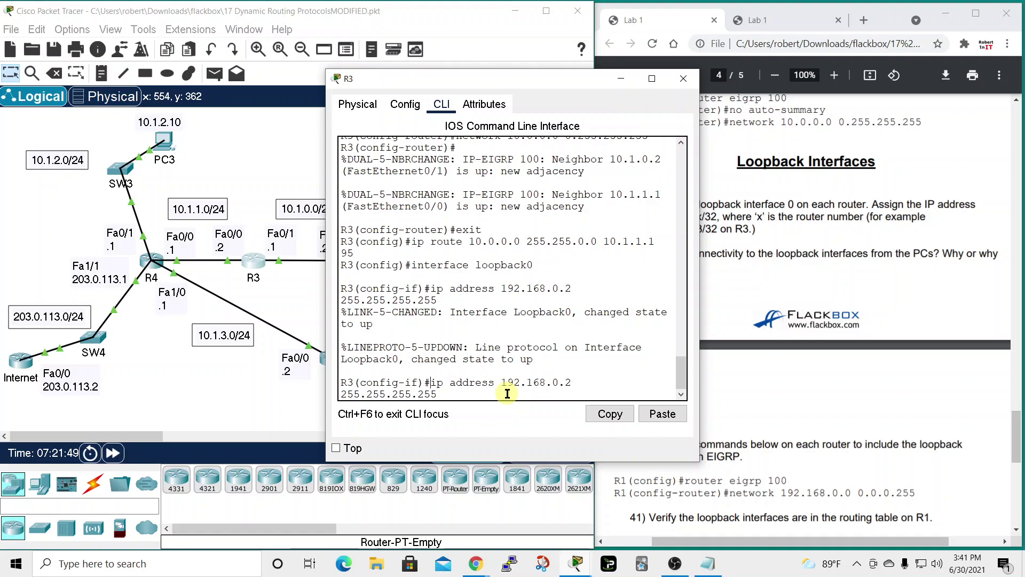
pyautogui.hotkey('ctrl', 'a')
pyautogui.write('no')
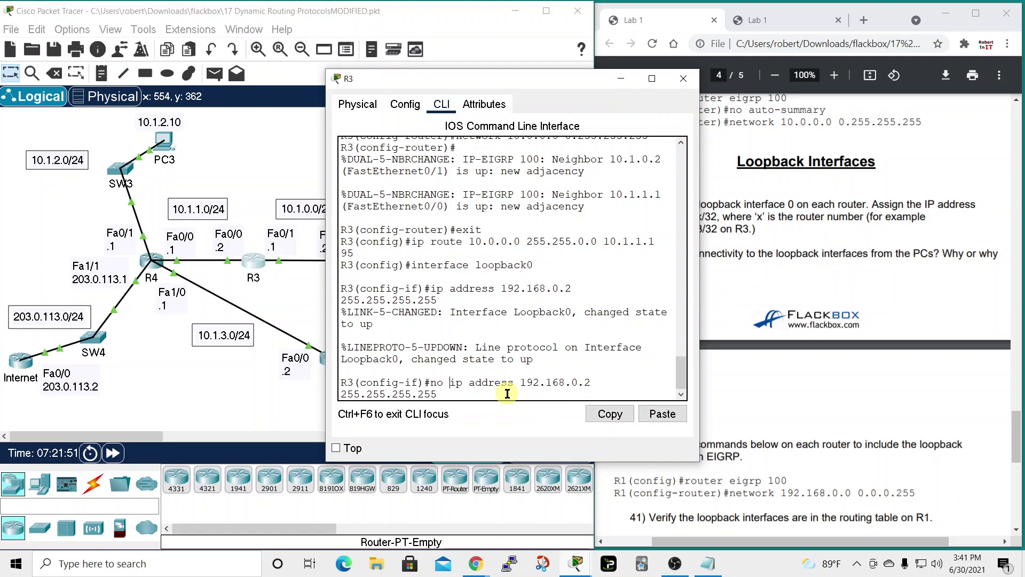
pyautogui.press('Return')
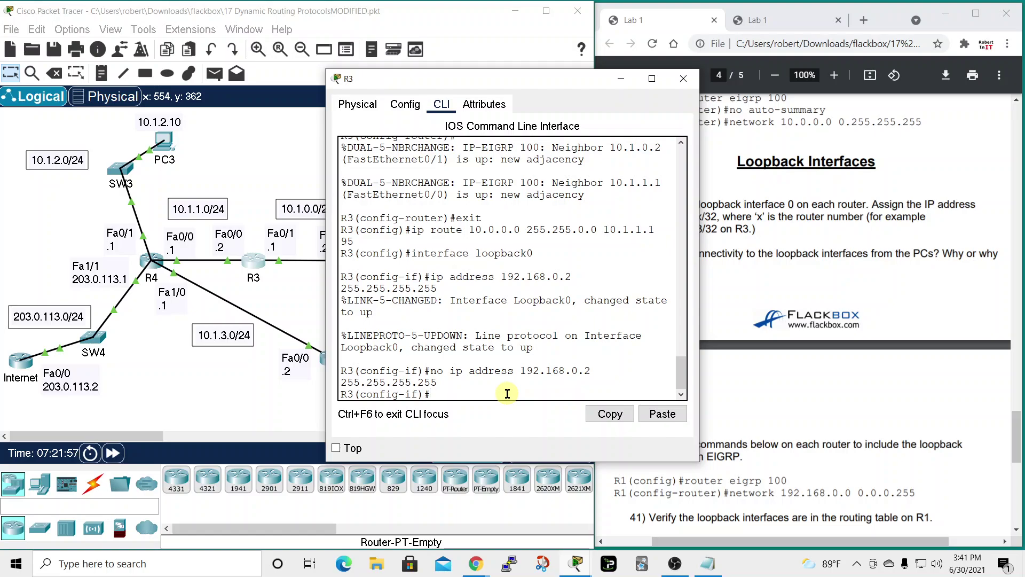
# - Assign the address 192.168.0.3 255.255.255.255 to R3's loopback0 by reusing the previous command without its negation
pyautogui.press('Up')
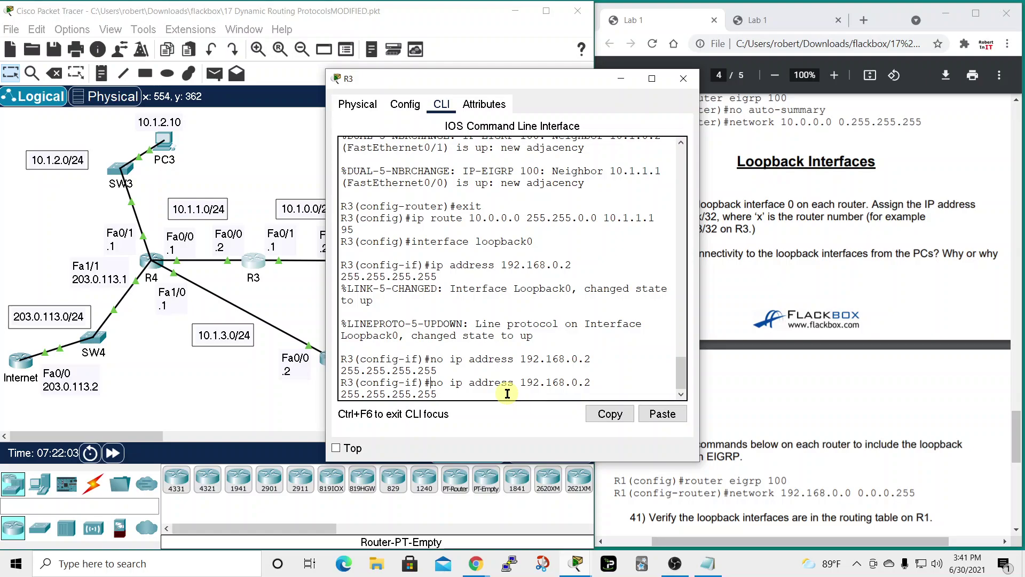
pyautogui.press('BackSpace')
pyautogui.press('BackSpace')
pyautogui.press('BackSpace')
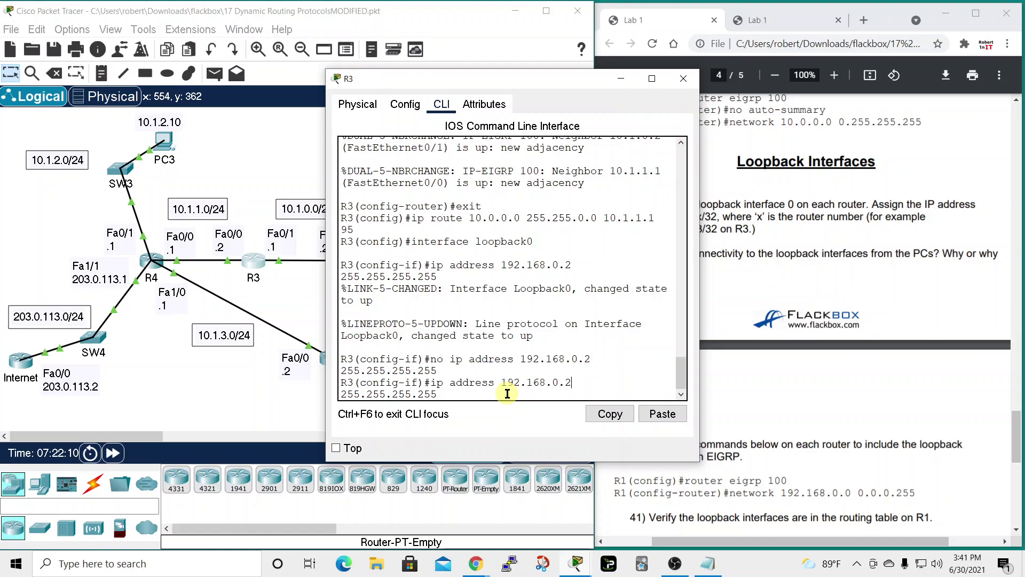
pyautogui.press('BackSpace')
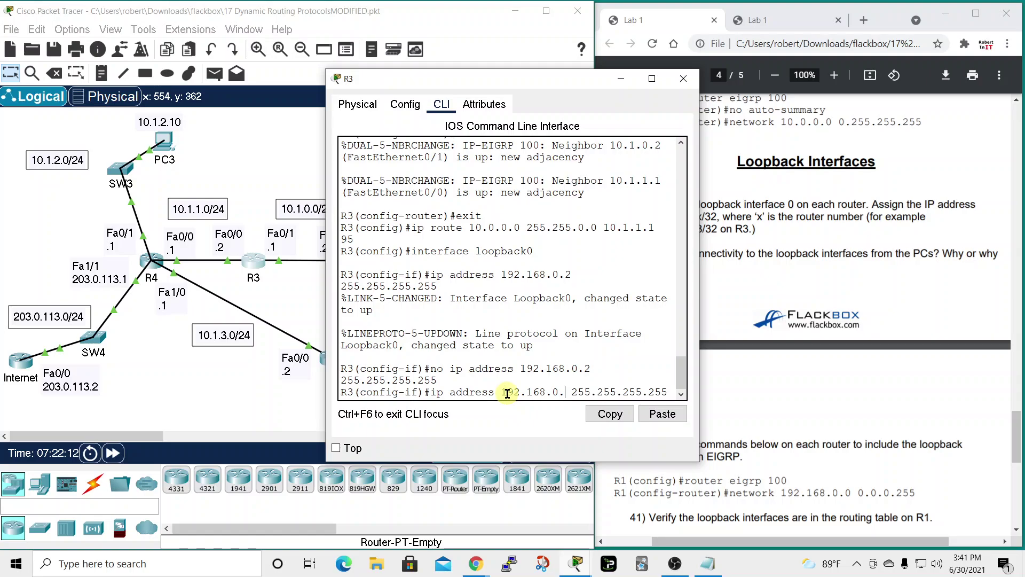
pyautogui.write('3')
pyautogui.moveTo(698, 355); pyautogui.dragTo(788, 354)
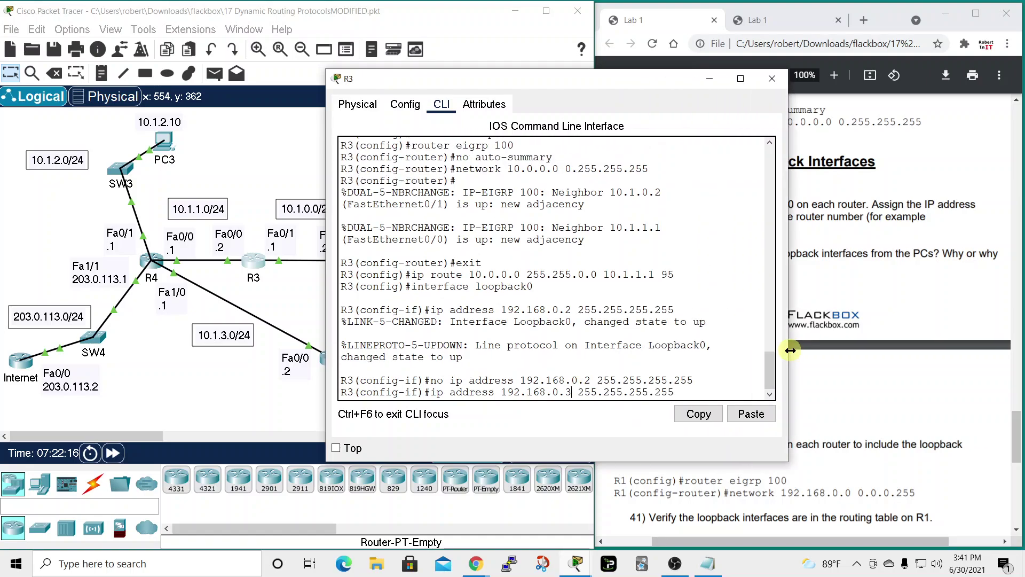
pyautogui.press('Return')
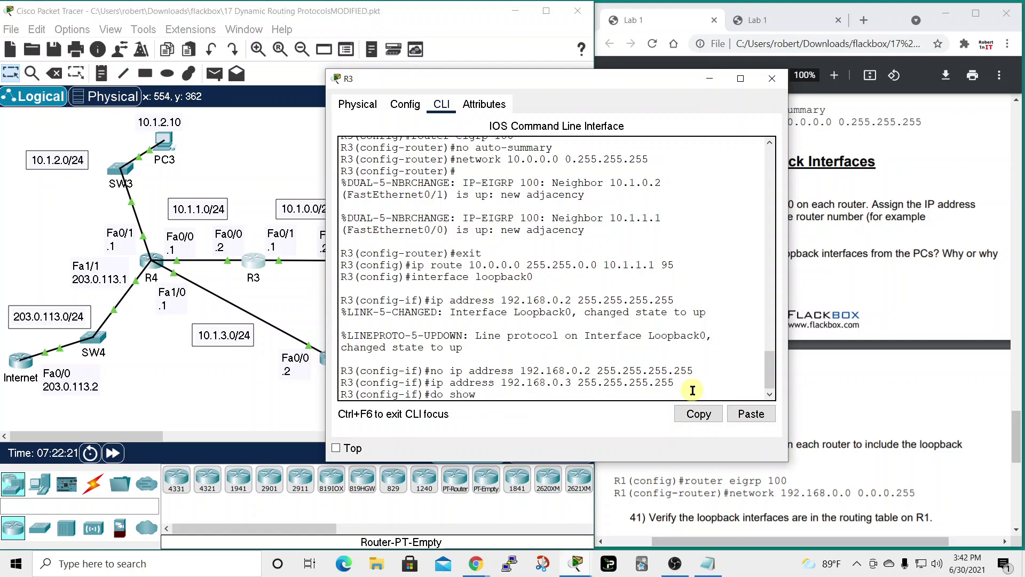
# - Show the brief IP interface summary on R3 to check loopback0, and close R3's window
pyautogui.write('do show ip int brief')
pyautogui.press('Return')
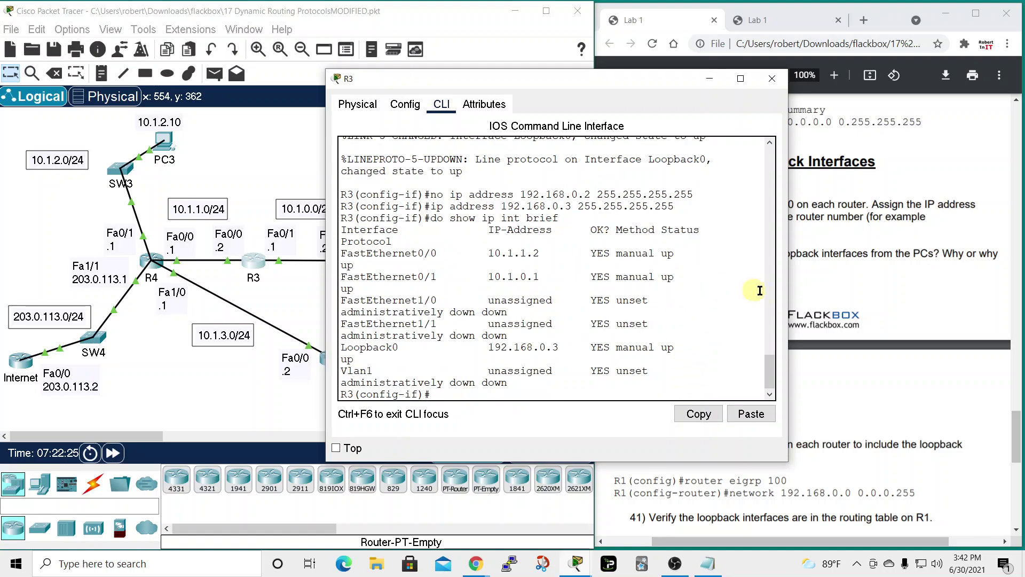
pyautogui.moveTo(789, 290); pyautogui.dragTo(905, 293)
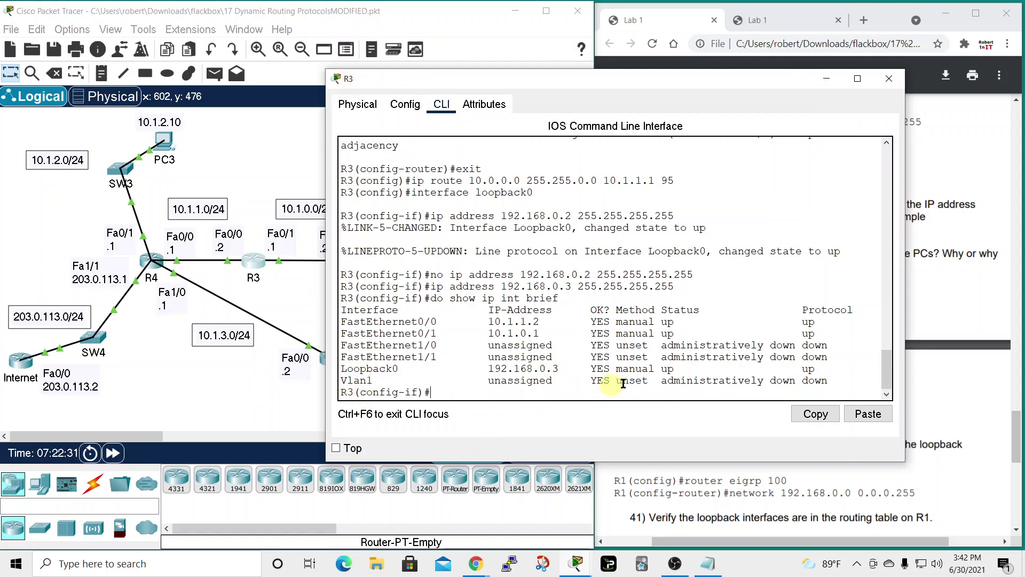
pyautogui.click(889, 78)
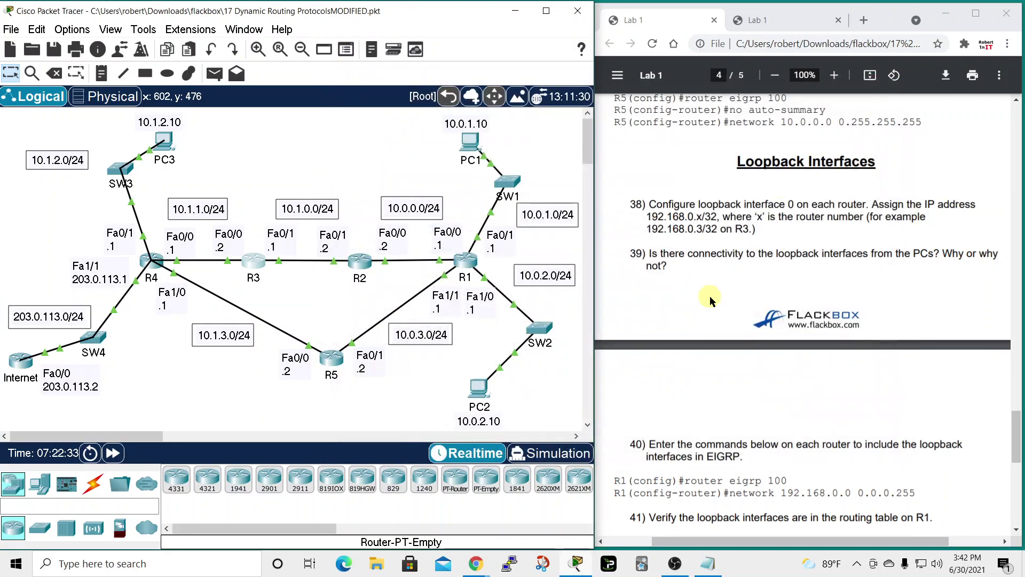
# - Change the loopback address in the Notepad commands to 192.168.0.4, copy both lines and minimize Notepad
pyautogui.click(708, 563)
pyautogui.click(416, 180)
pyautogui.press('BackSpace')
pyautogui.write('4')
pyautogui.moveTo(524, 181); pyautogui.dragTo(261, 167)
pyautogui.rightClick(384, 173)
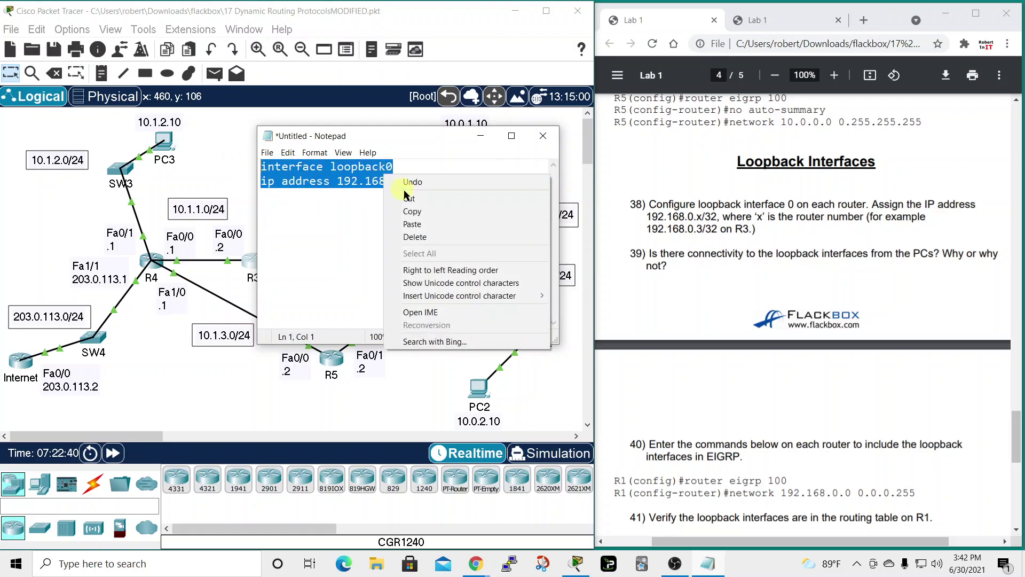
pyautogui.click(416, 214)
pyautogui.click(481, 135)
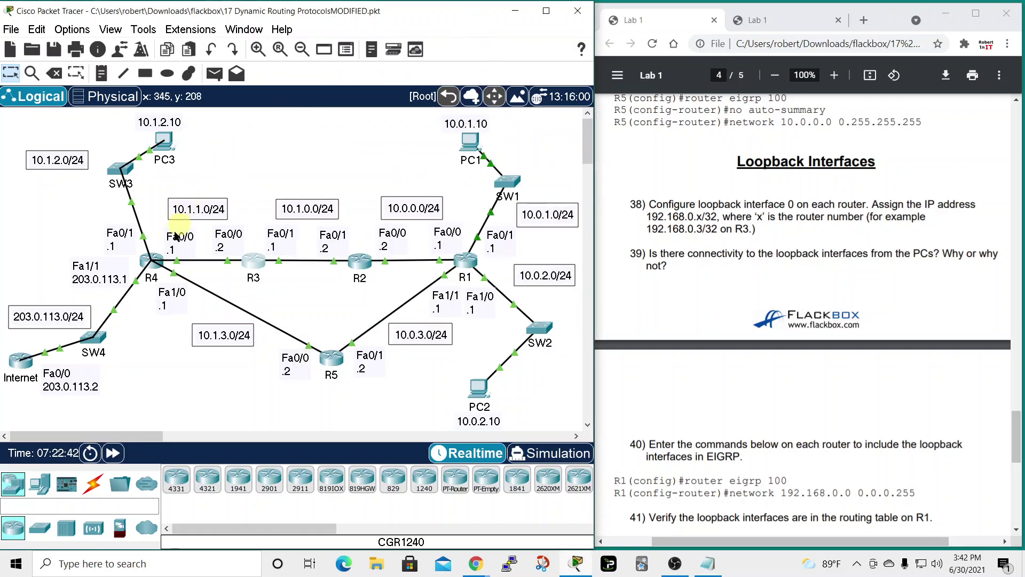
# - Open R4's command line and remove the address 192.168.0.2 255.255.255.255 from its loopback0
pyautogui.click(152, 260)
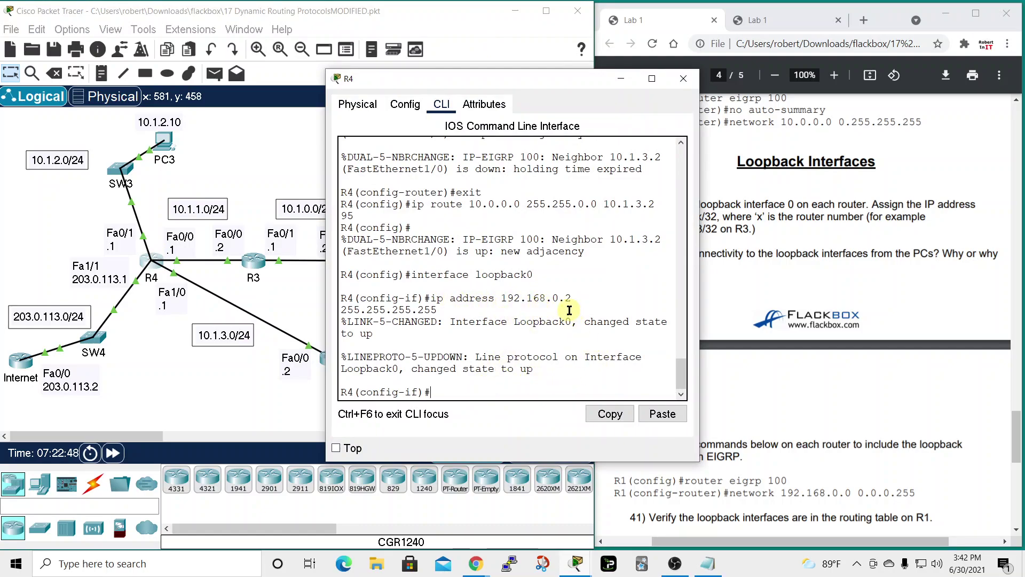
pyautogui.press('Up')
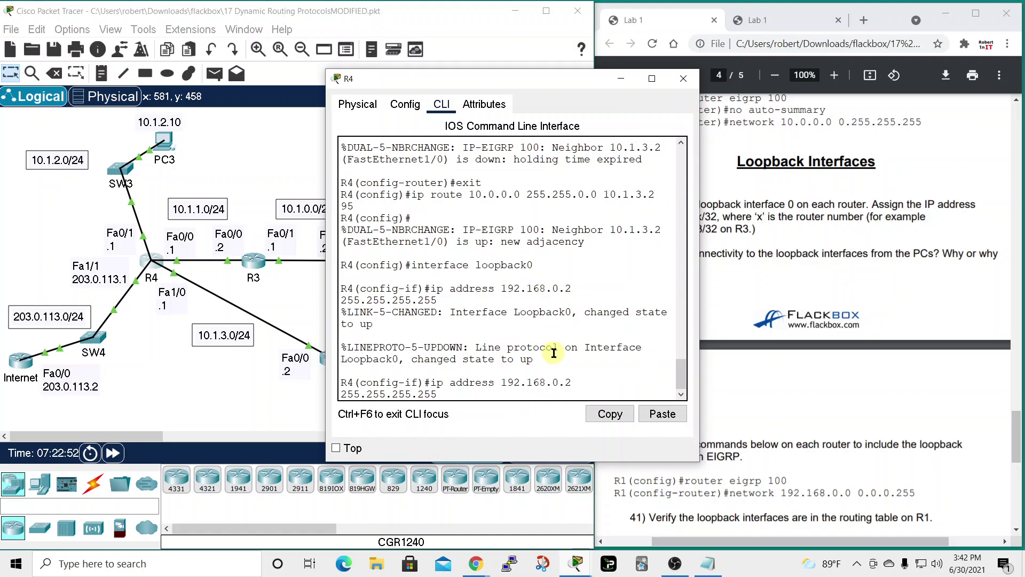
pyautogui.hotkey('ctrl', 'a')
pyautogui.write('no')
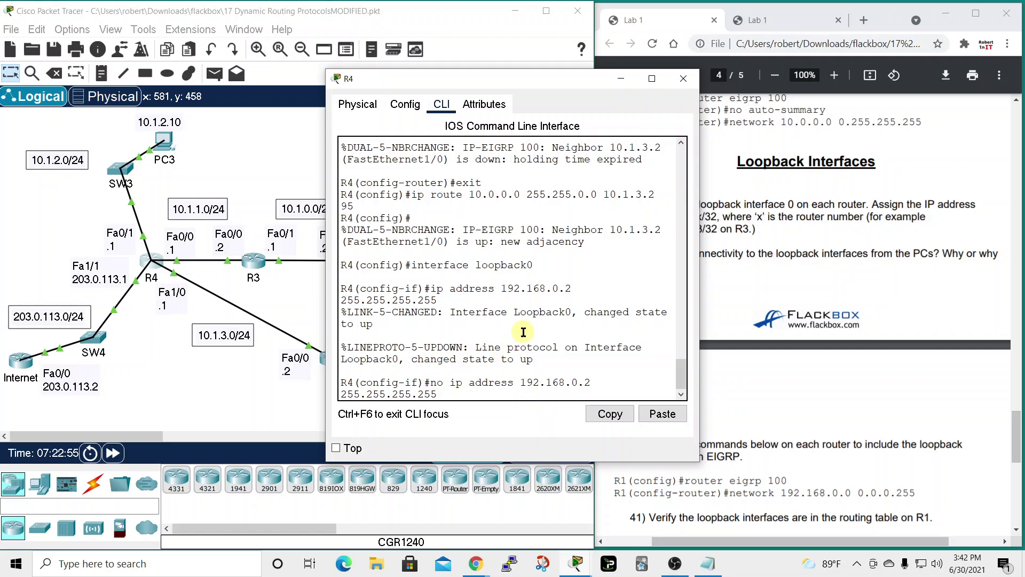
pyautogui.press('Return')
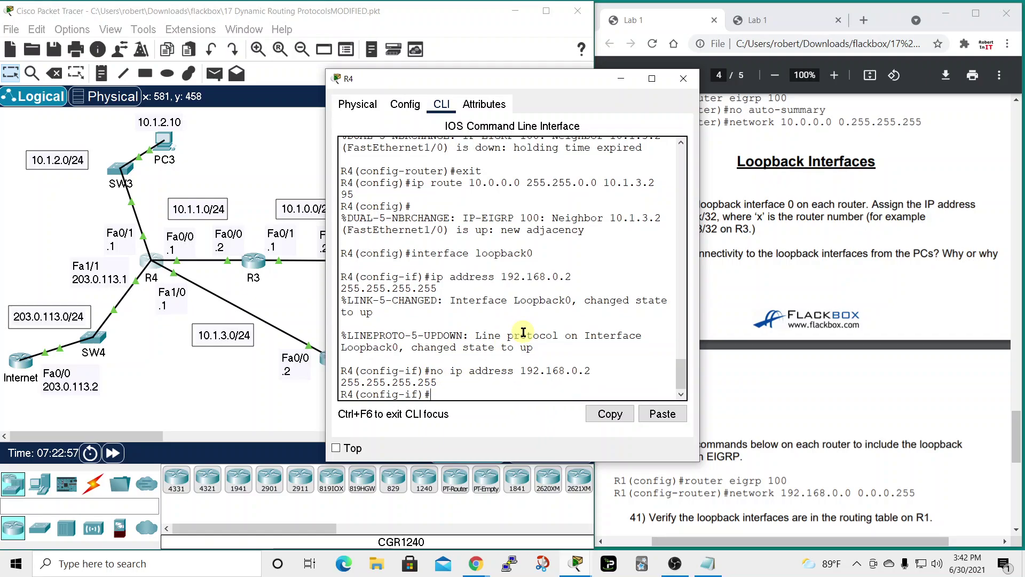
# - Assign the address 192.168.0.4 255.255.255.255 to R4's loopback0 and close R4's window
pyautogui.press('Up')
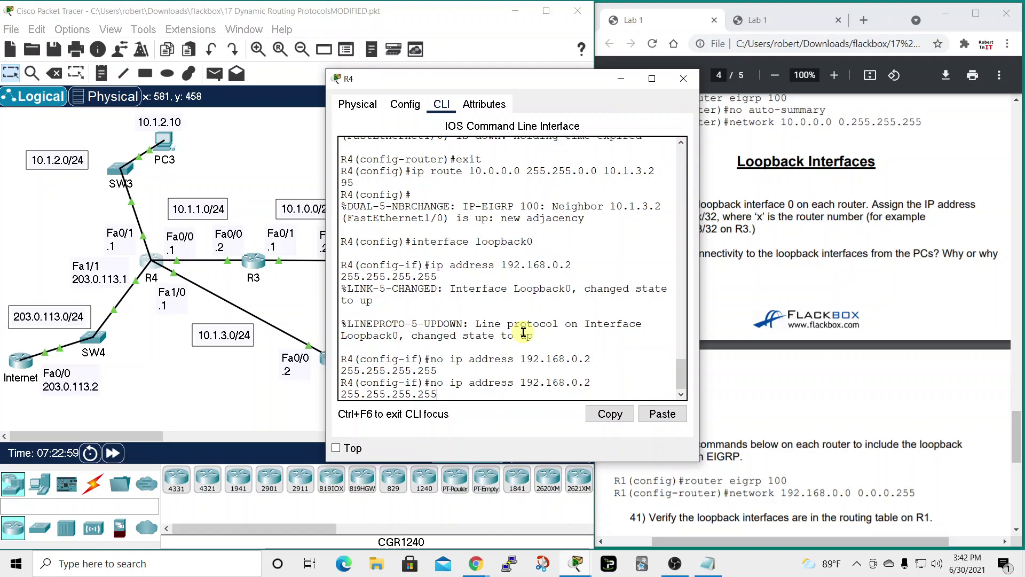
pyautogui.hotkey('ctrl', 'a')
pyautogui.press('Right')
pyautogui.press('Right')
pyautogui.press('Right')
pyautogui.press('BackSpace')
pyautogui.press('BackSpace')
pyautogui.press('BackSpace')
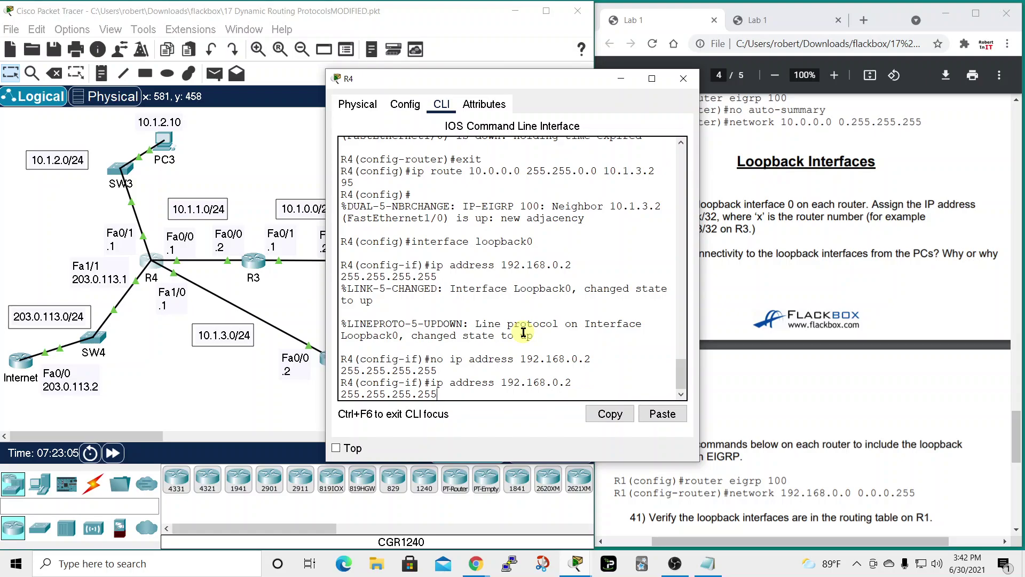
pyautogui.click(434, 394)
pyautogui.moveTo(701, 361); pyautogui.dragTo(763, 361)
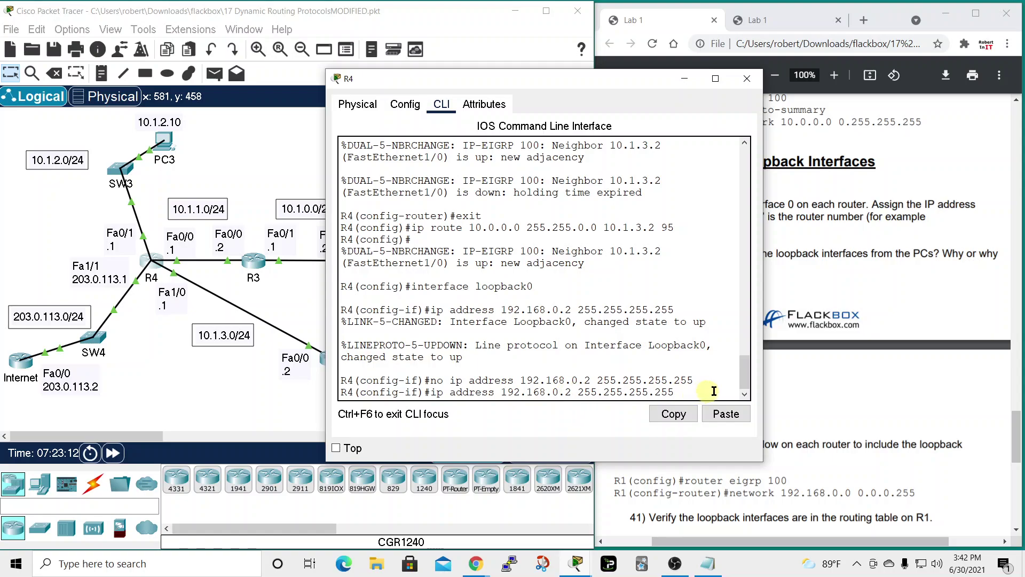
pyautogui.press('Left')
pyautogui.press('Left')
pyautogui.press('Left')
pyautogui.press('Left')
pyautogui.press('Left')
pyautogui.press('Left')
pyautogui.press('Left')
pyautogui.press('Left')
pyautogui.press('Left')
pyautogui.press('Left')
pyautogui.press('Left')
pyautogui.press('Left')
pyautogui.press('Left')
pyautogui.press('Left')
pyautogui.press('Left')
pyautogui.press('Left')
pyautogui.press('BackSpace')
pyautogui.write('4')
pyautogui.press('Return')
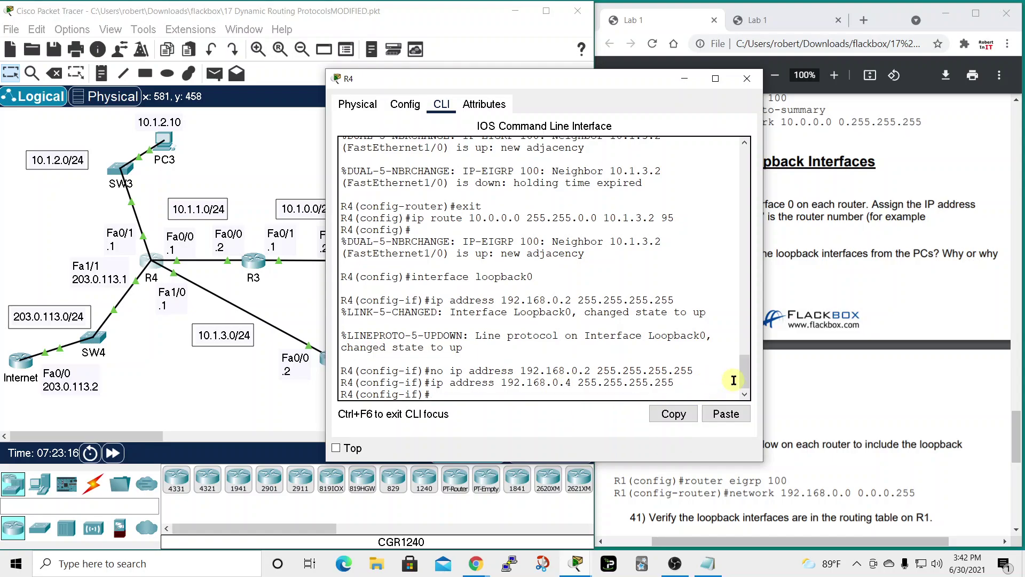
pyautogui.click(746, 78)
# - Exit R5's EIGRP router mode and create loopback0 with the copied address 192.168.0.4 255.255.255.255
pyautogui.click(333, 359)
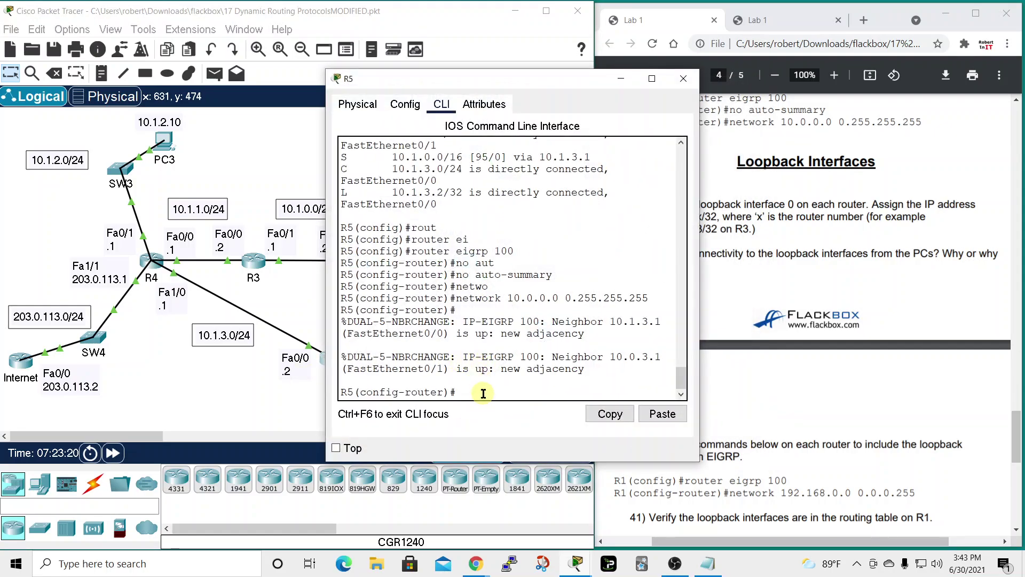
pyautogui.write('exit')
pyautogui.press('Return')
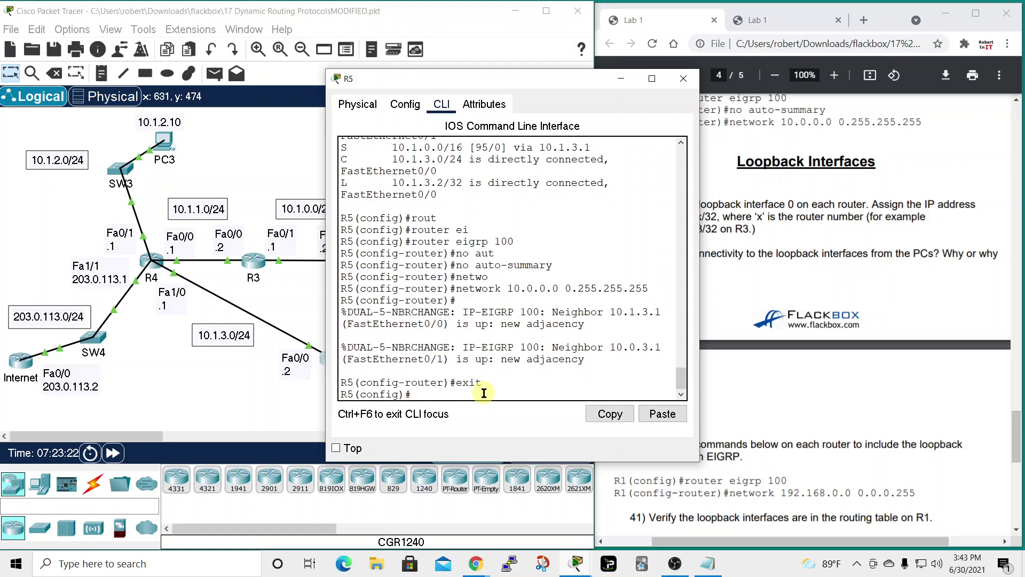
pyautogui.rightClick(484, 393)
pyautogui.click(518, 417)
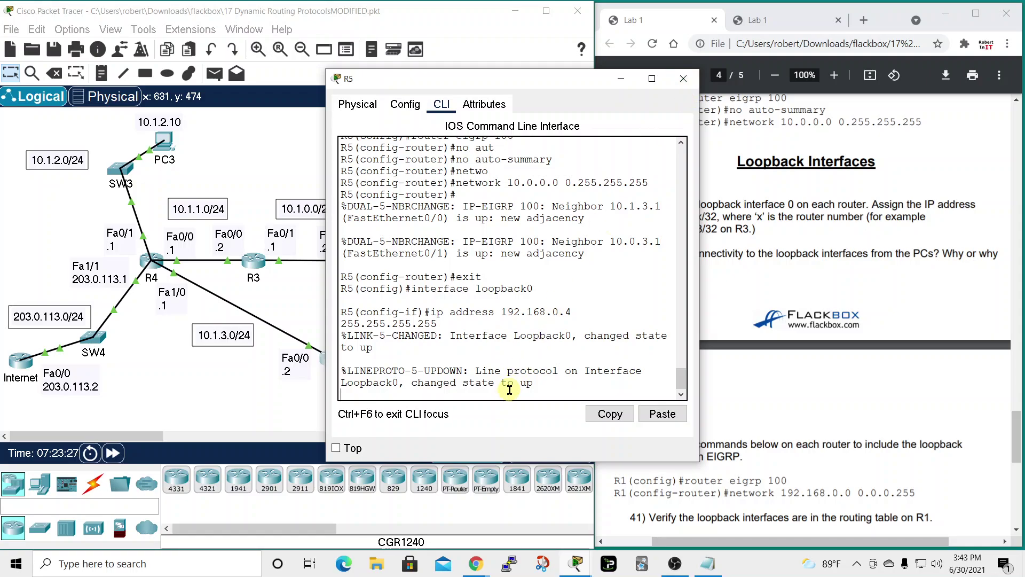
pyautogui.press('Return')
# - Remove the address 192.168.0.4 255.255.255.255 from R5's loopback0
pyautogui.press('Up')
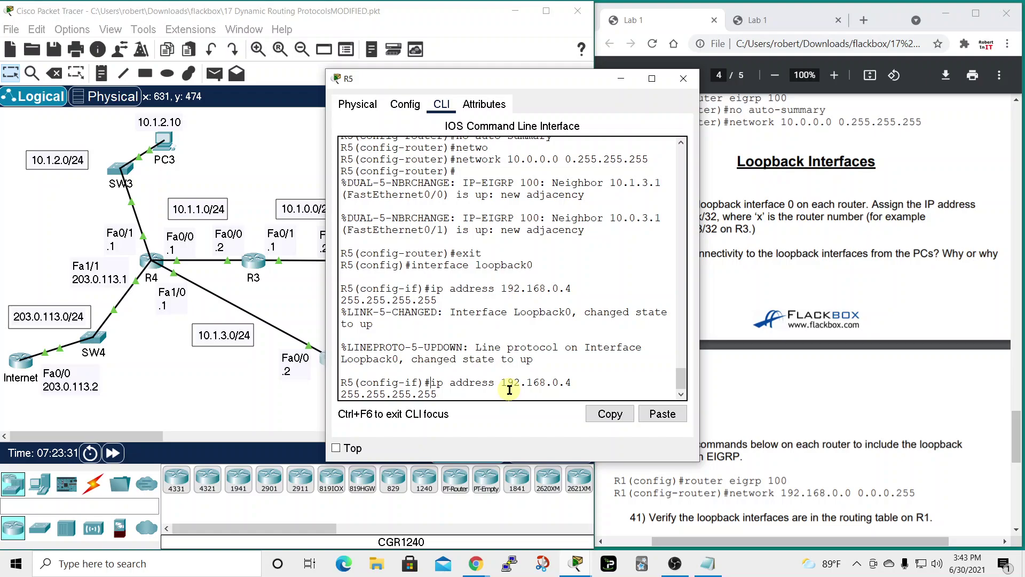
pyautogui.hotkey('ctrl', 'a')
pyautogui.write('no')
pyautogui.press('Return')
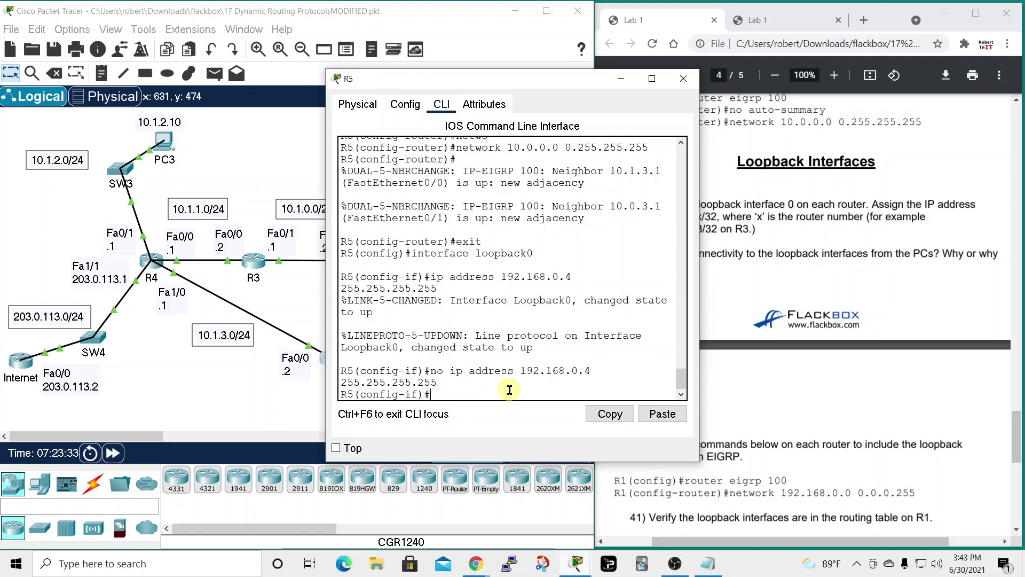
# - Assign the address 192.168.0.5 255.255.255.255 to R5's loopback0 and close R5's window
pyautogui.press('Up')
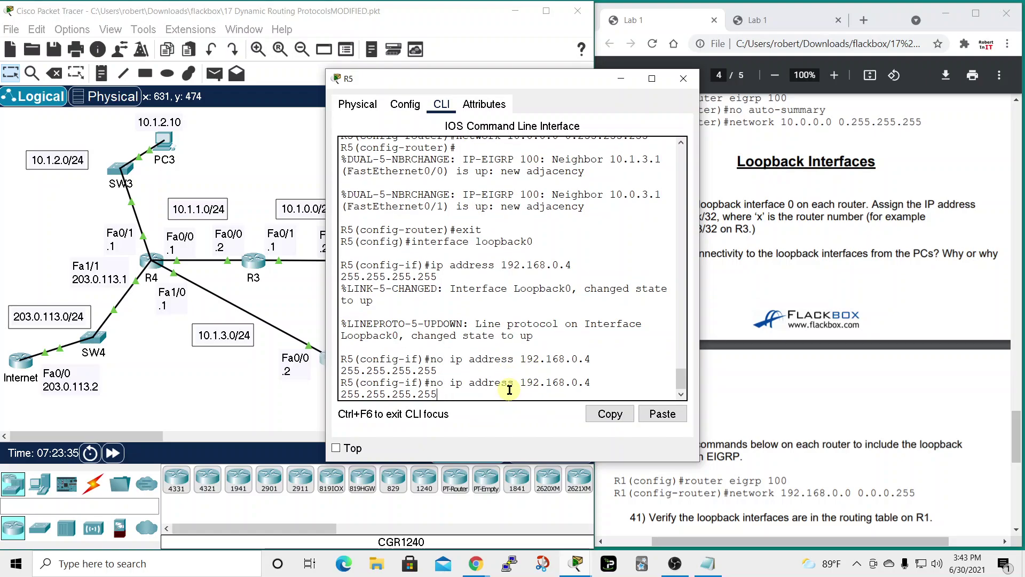
pyautogui.hotkey('ctrl', 'a')
pyautogui.press('Delete')
pyautogui.press('Delete')
pyautogui.press('Delete')
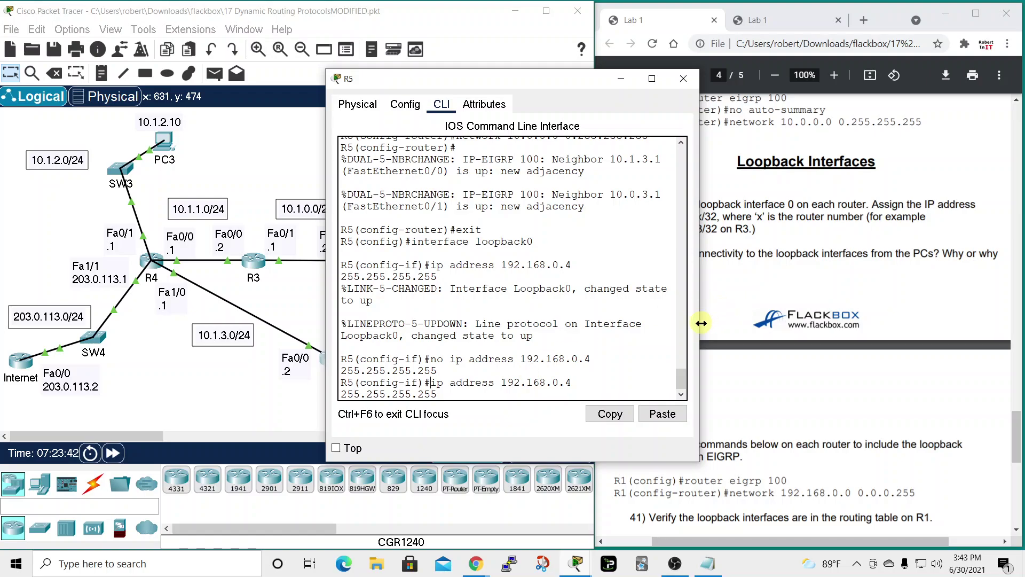
pyautogui.moveTo(700, 322); pyautogui.dragTo(780, 324)
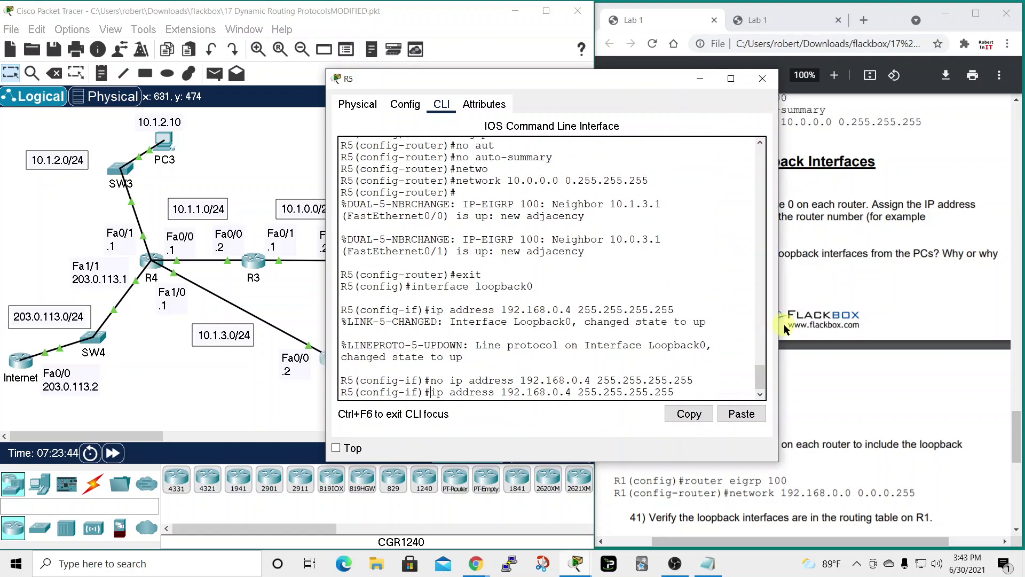
pyautogui.press('Left')
pyautogui.press('Left')
pyautogui.press('Left')
pyautogui.press('Left')
pyautogui.press('Left')
pyautogui.press('Left')
pyautogui.press('Left')
pyautogui.press('Left')
pyautogui.press('Left')
pyautogui.press('BackSpace')
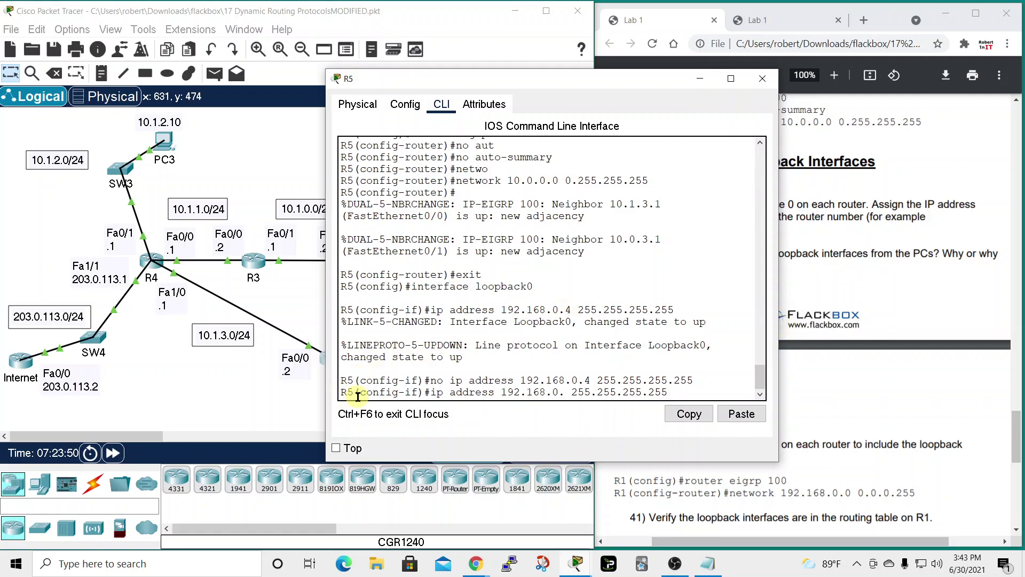
pyautogui.write('5')
pyautogui.press('Return')
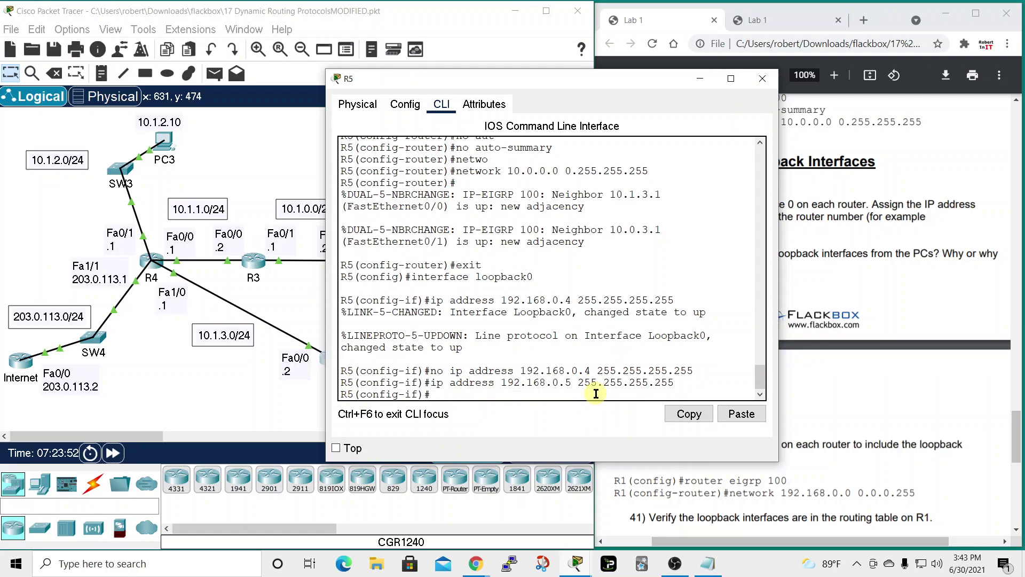
pyautogui.click(762, 74)
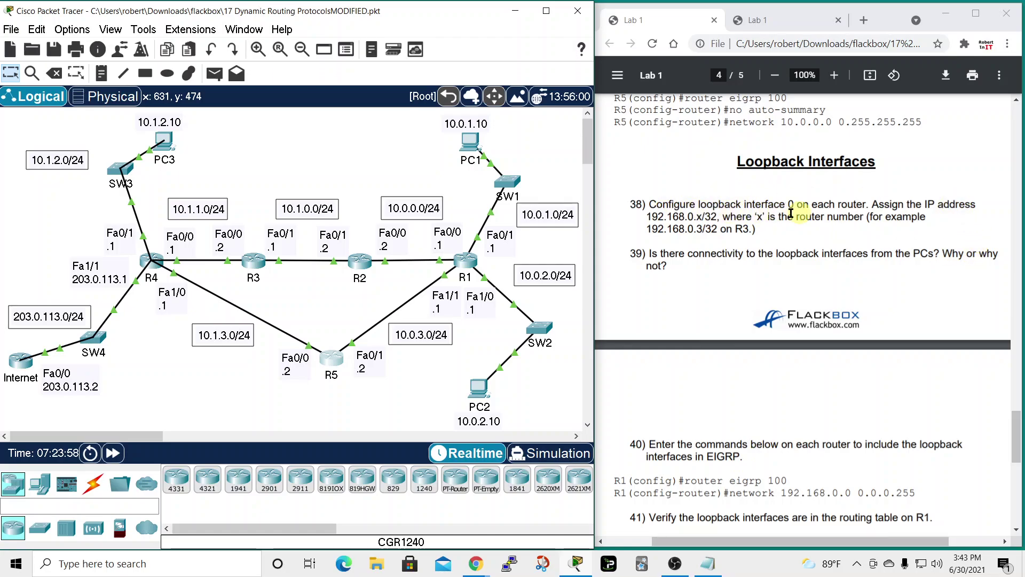
# - Ping R1's loopback address 192.168.0.1 from PC1's command prompt
pyautogui.moveTo(620, 255); pyautogui.dragTo(661, 253)
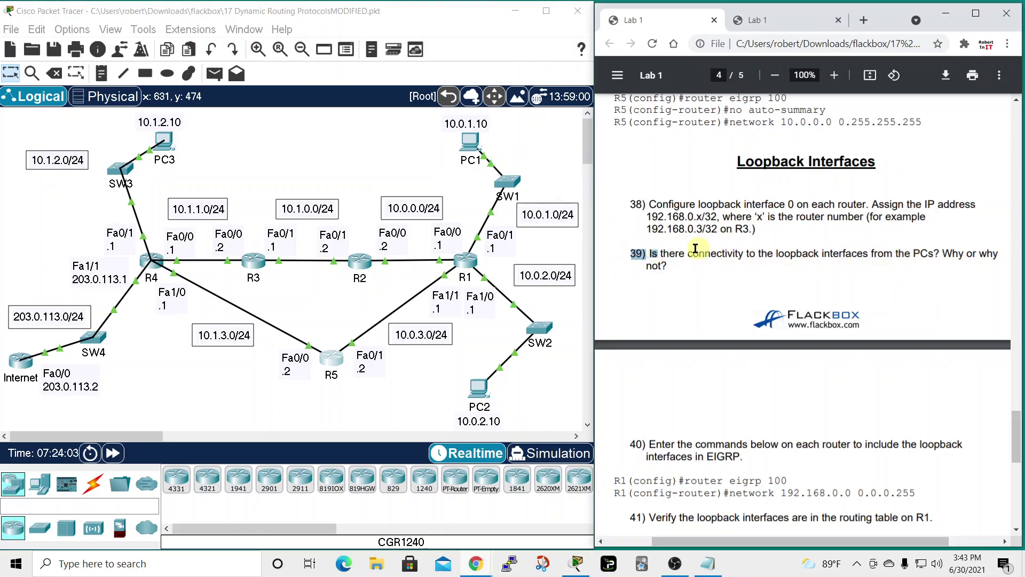
pyautogui.click(468, 138)
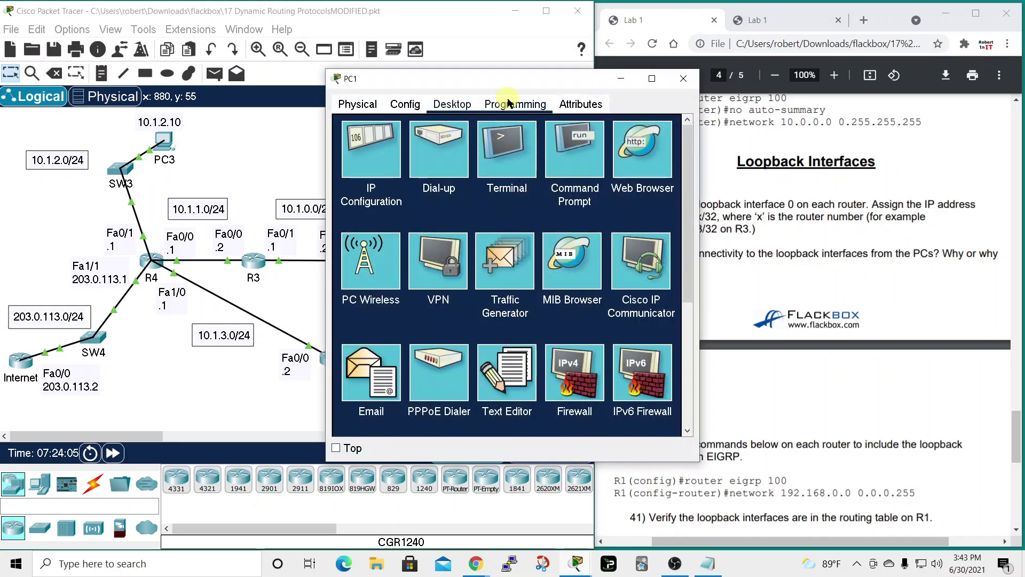
pyautogui.moveTo(468, 51); pyautogui.dragTo(457, 1)
pyautogui.click(524, 69)
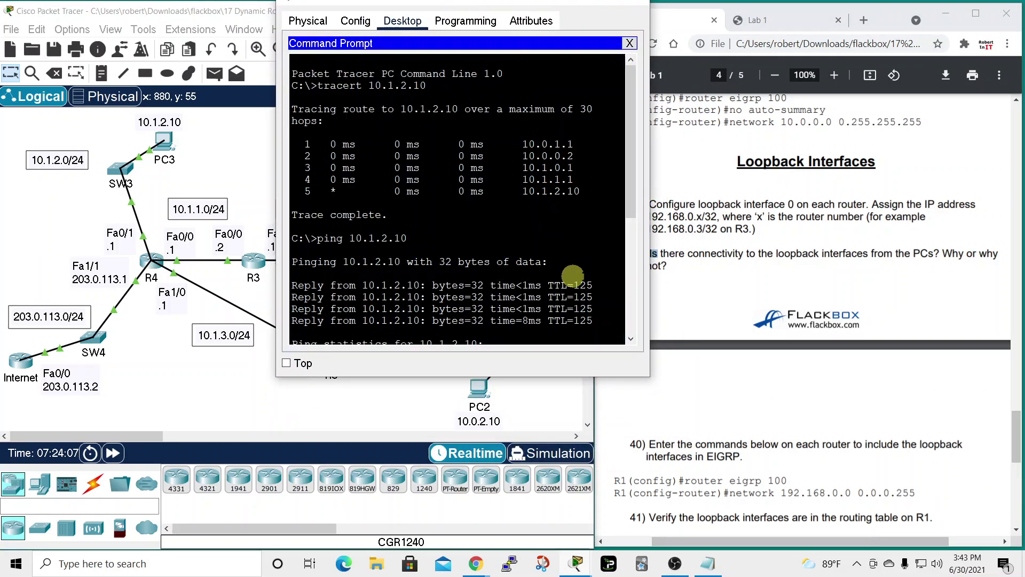
pyautogui.moveTo(652, 281); pyautogui.dragTo(753, 270)
pyautogui.scroll(-5, 715, 320)
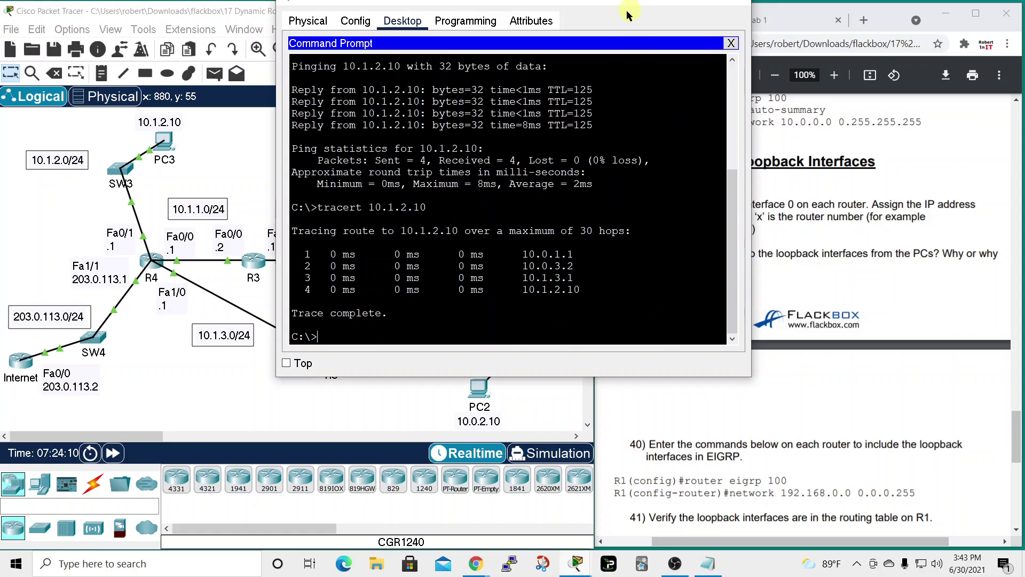
pyautogui.moveTo(603, 4); pyautogui.dragTo(508, 29)
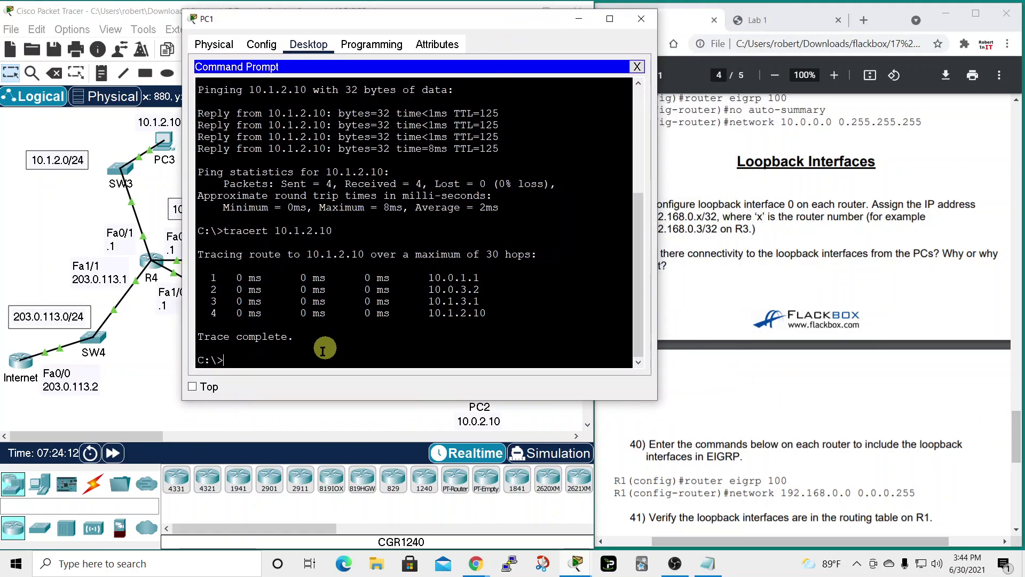
pyautogui.write('ping')
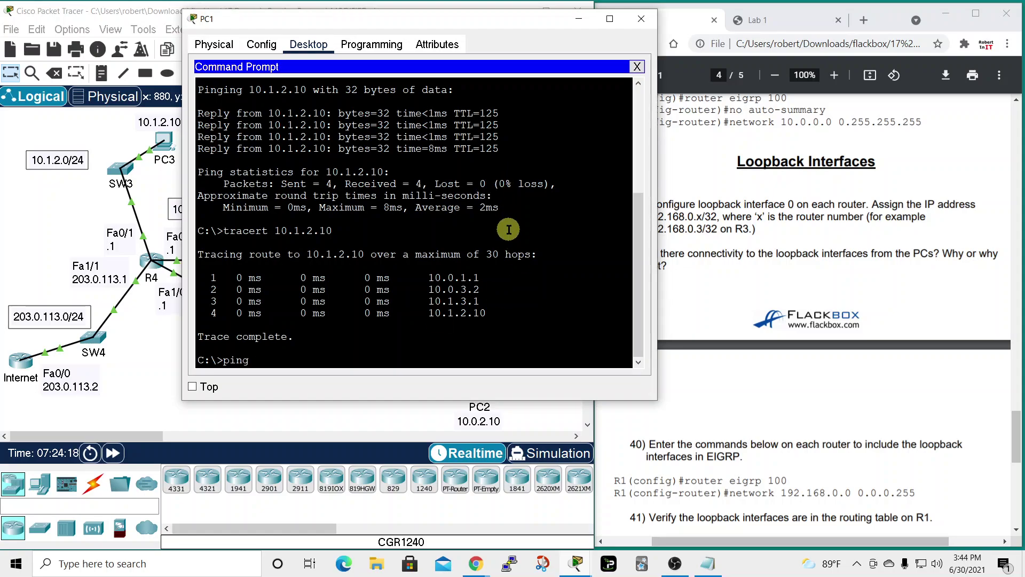
pyautogui.write('192.168.0.1')
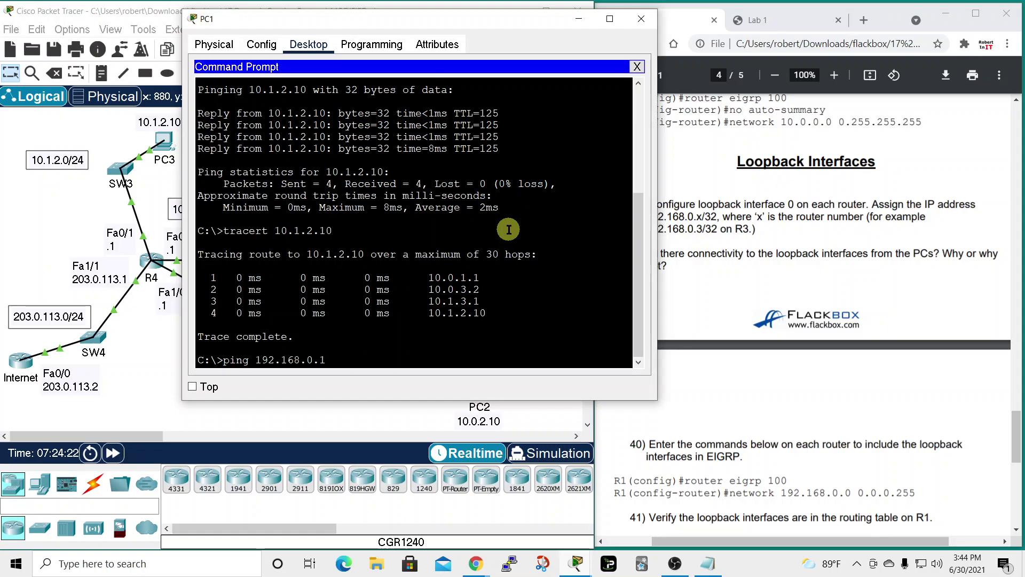
pyautogui.press('Return')
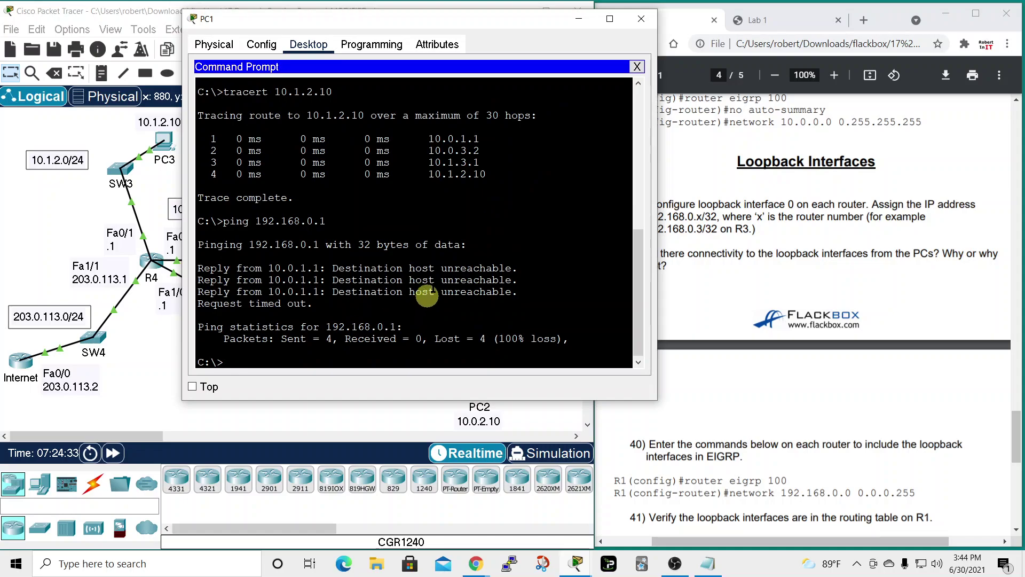
# - List R1's interface summary with do sho ip int brief to check loopback0's address, and close R1's window
pyautogui.moveTo(494, 24); pyautogui.dragTo(853, 79)
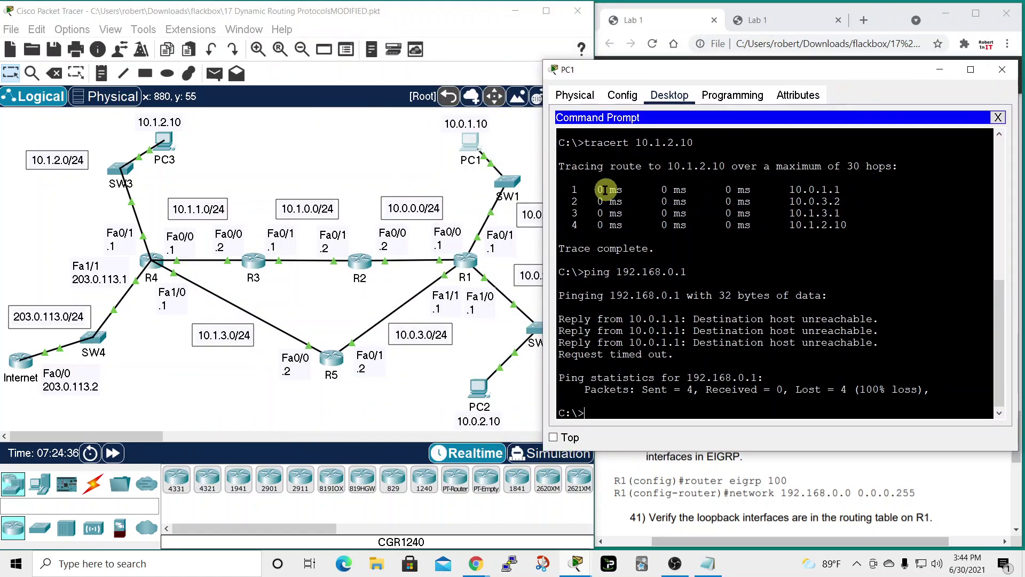
pyautogui.click(464, 258)
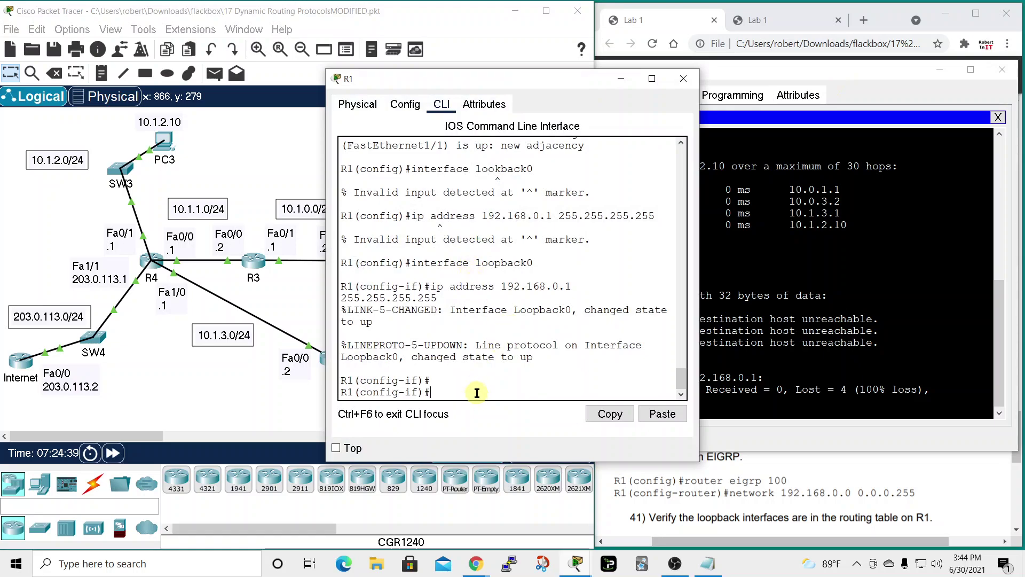
pyautogui.write('so wh')
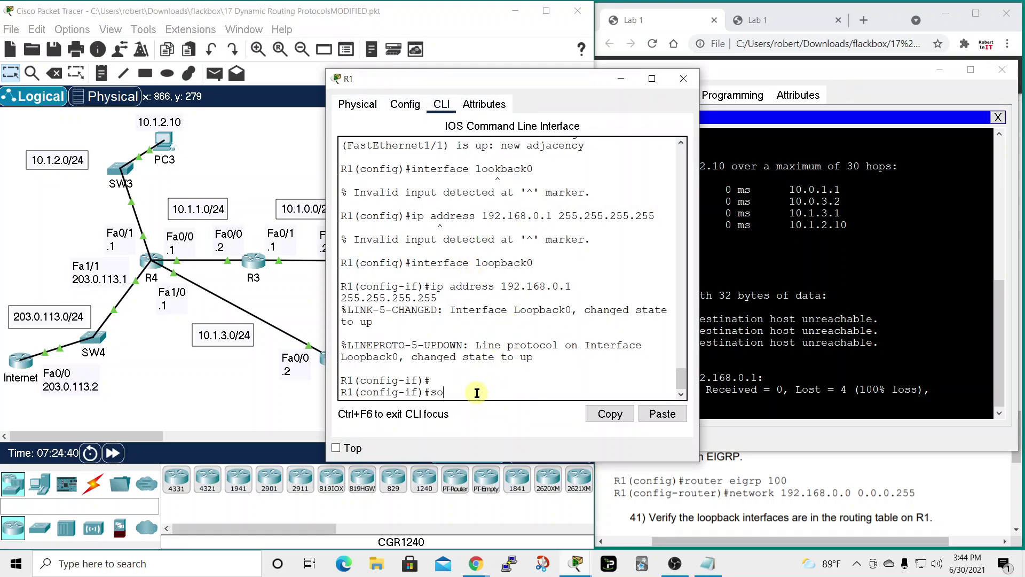
pyautogui.press('BackSpace')
pyautogui.press('BackSpace')
pyautogui.write('o ip int brief')
pyautogui.press('Return')
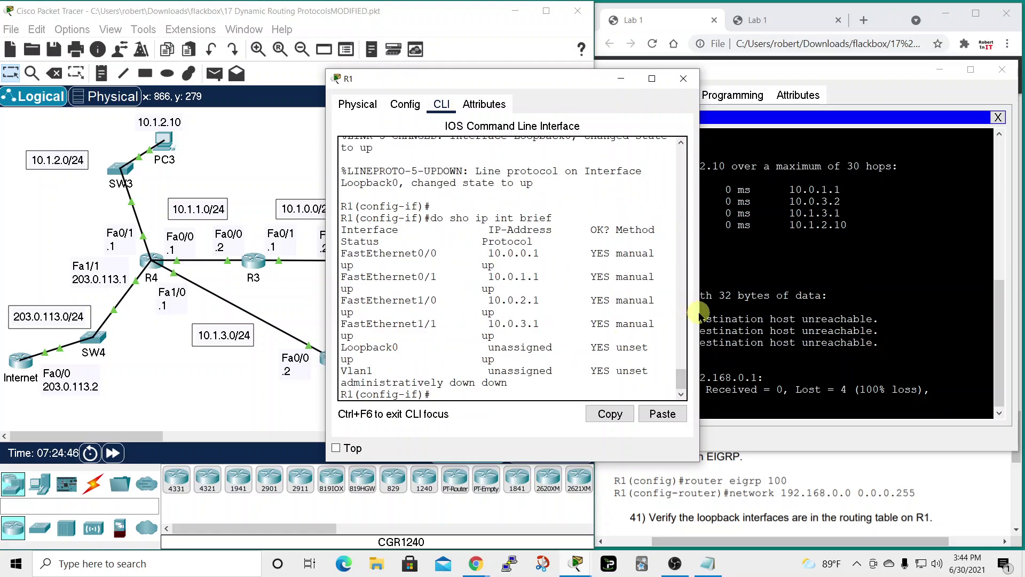
pyautogui.moveTo(692, 314); pyautogui.dragTo(840, 314)
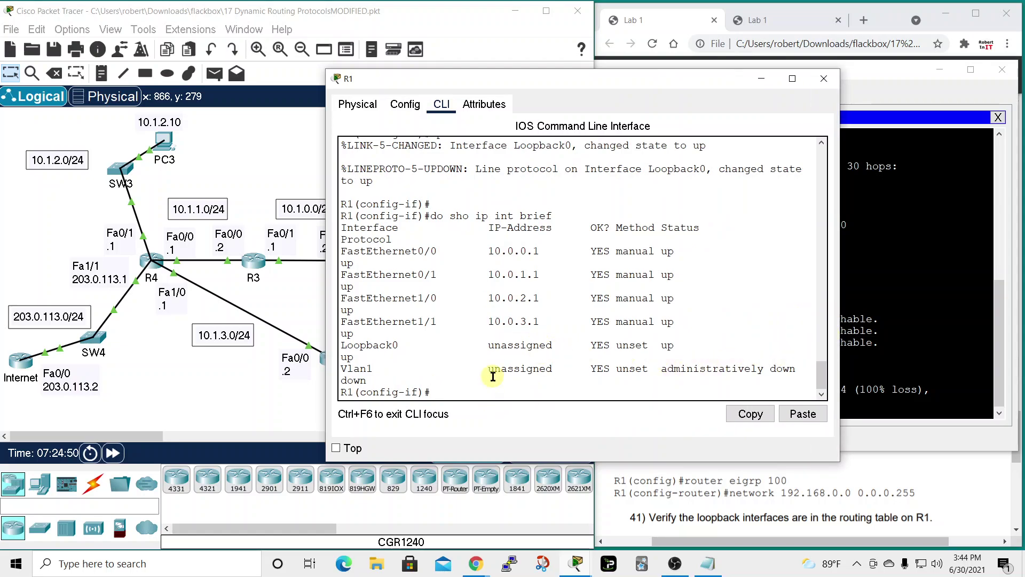
pyautogui.press('Return')
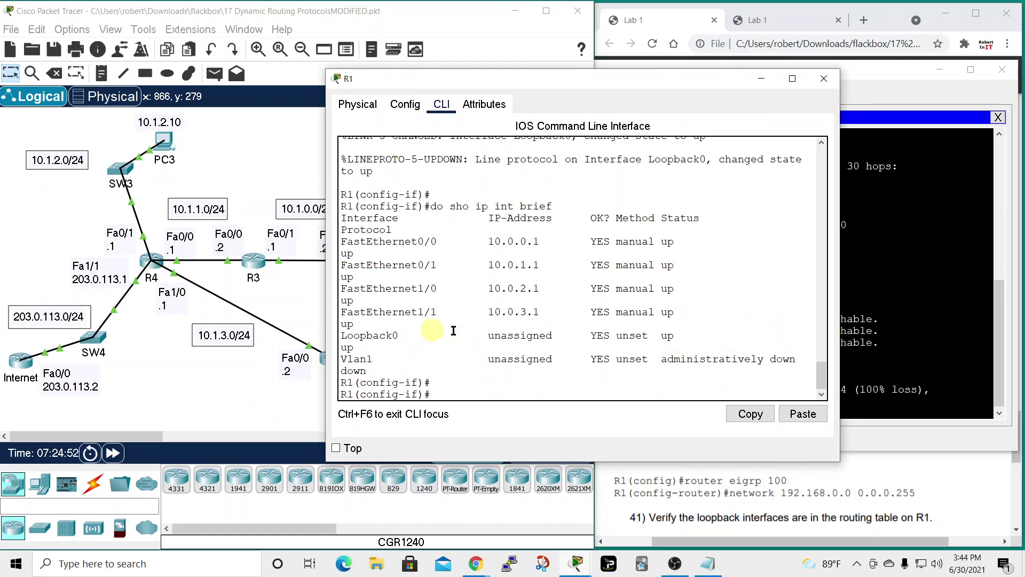
pyautogui.click(824, 78)
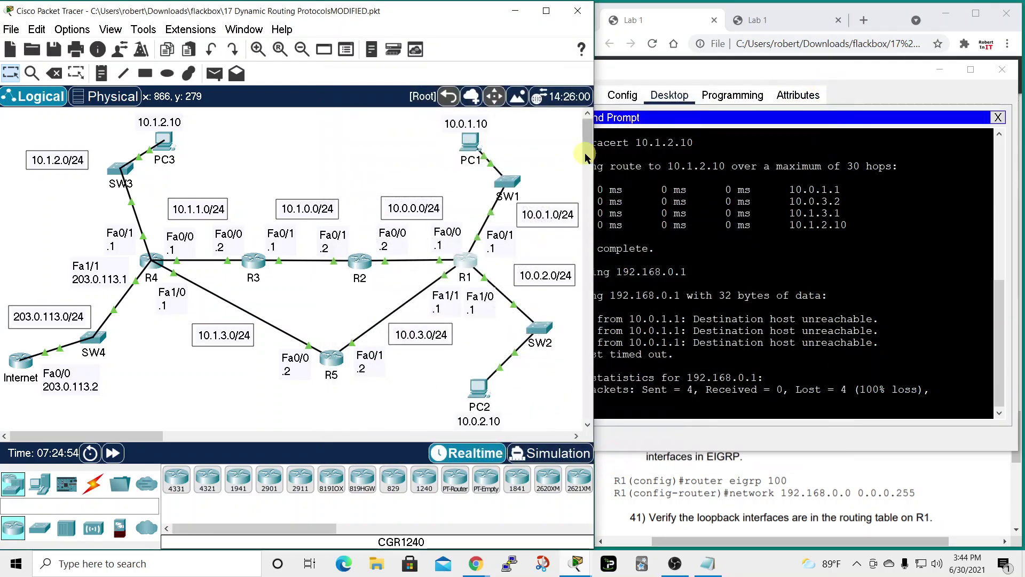
# - Reopen R1's command line, exit the current interface mode and enter the configuration of interface loopback0
pyautogui.click(461, 262)
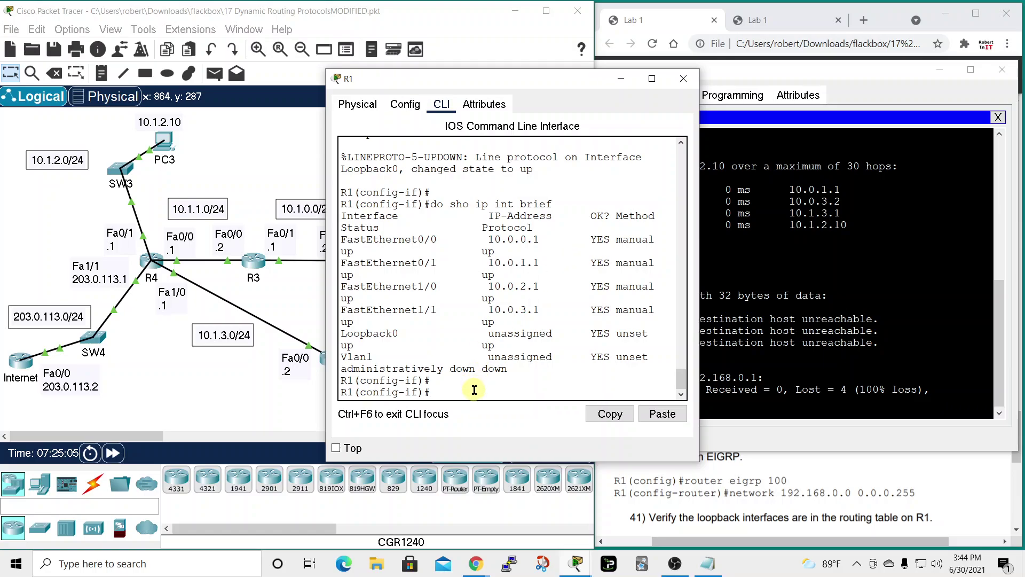
pyautogui.write('it')
pyautogui.press('Return')
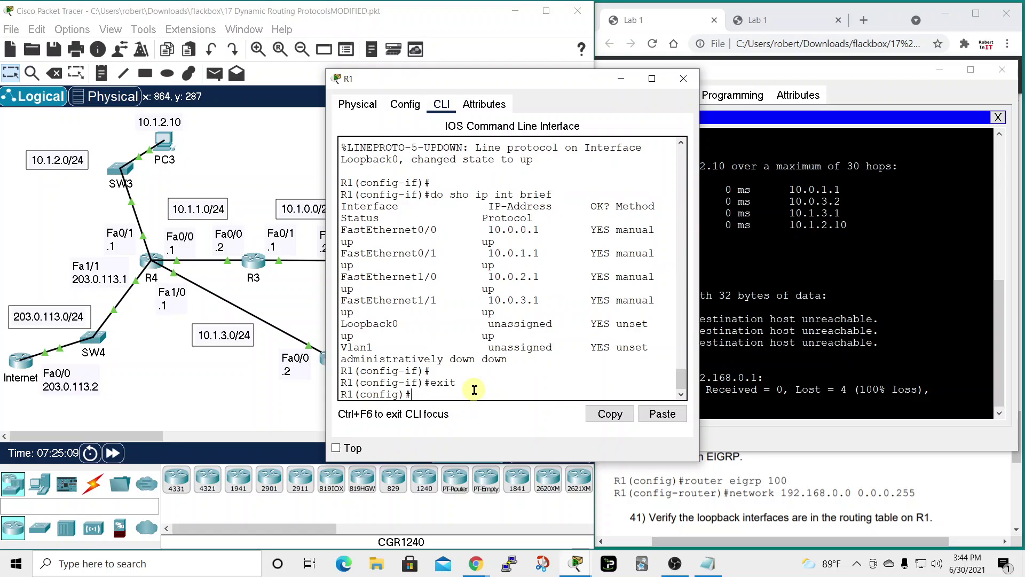
pyautogui.write('int')
pyautogui.press('Tab')
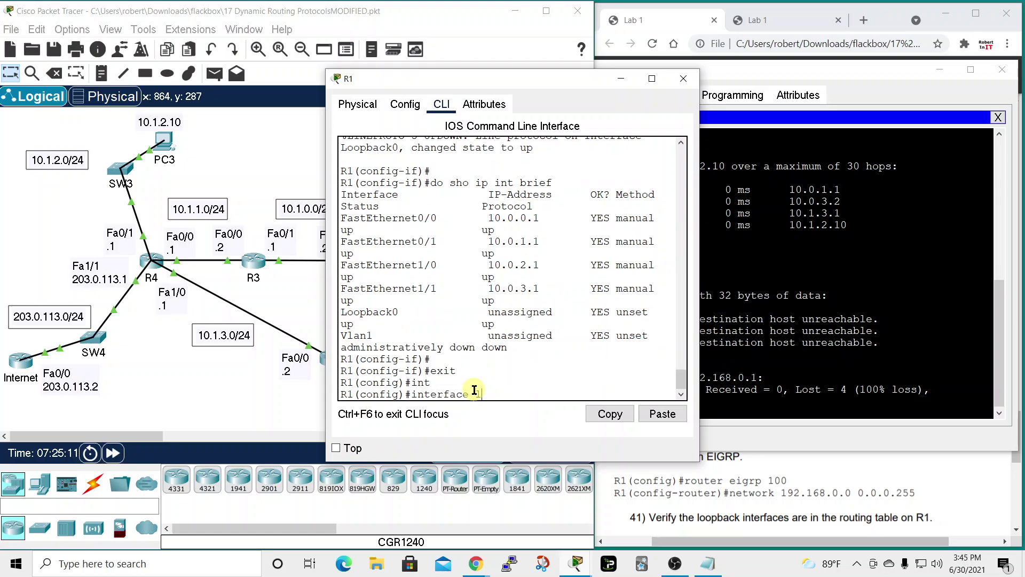
pyautogui.write('loo')
pyautogui.press('Tab')
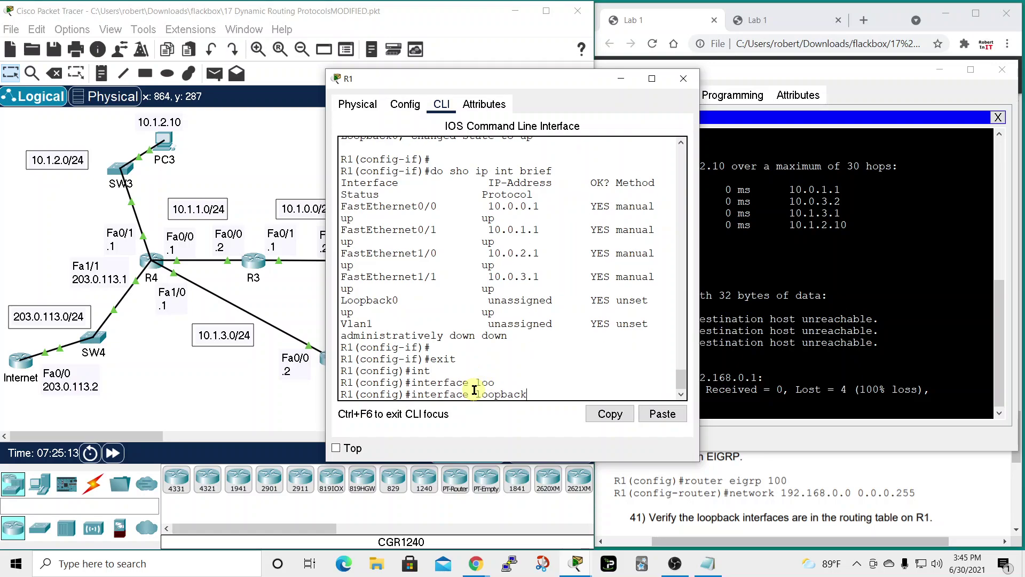
pyautogui.press('Return')
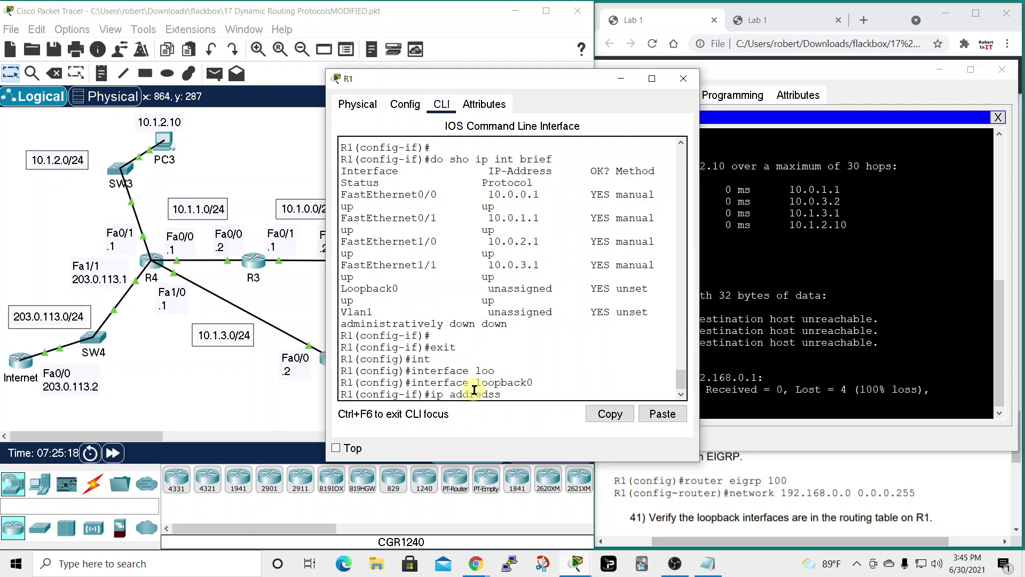
# - Assign the address 192.168.0.1 255.255.255.255 to R1's loopback0 and close PC1's window
pyautogui.press('BackSpace')
pyautogui.press('BackSpace')
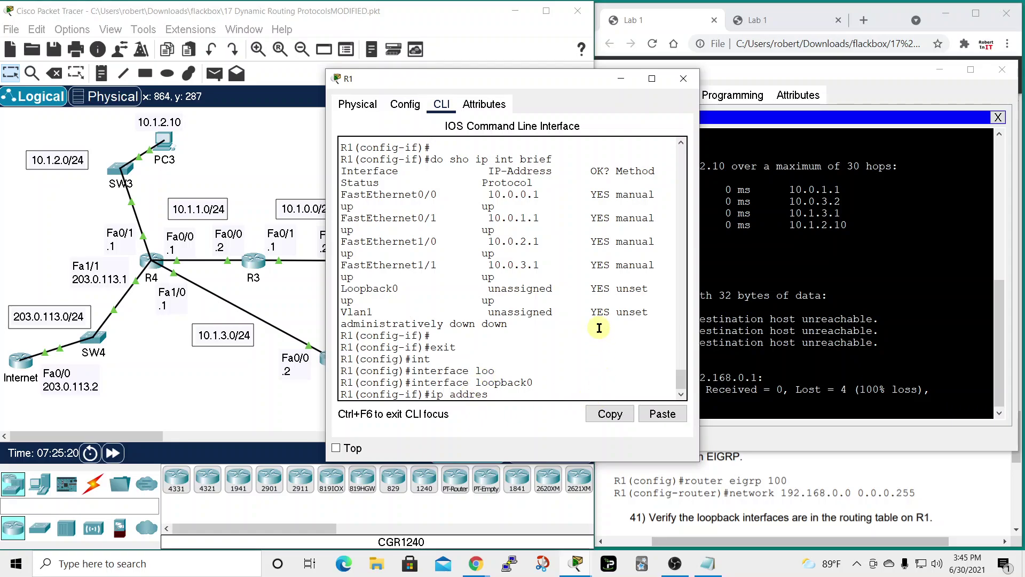
pyautogui.write('ss 192.168.0.1')
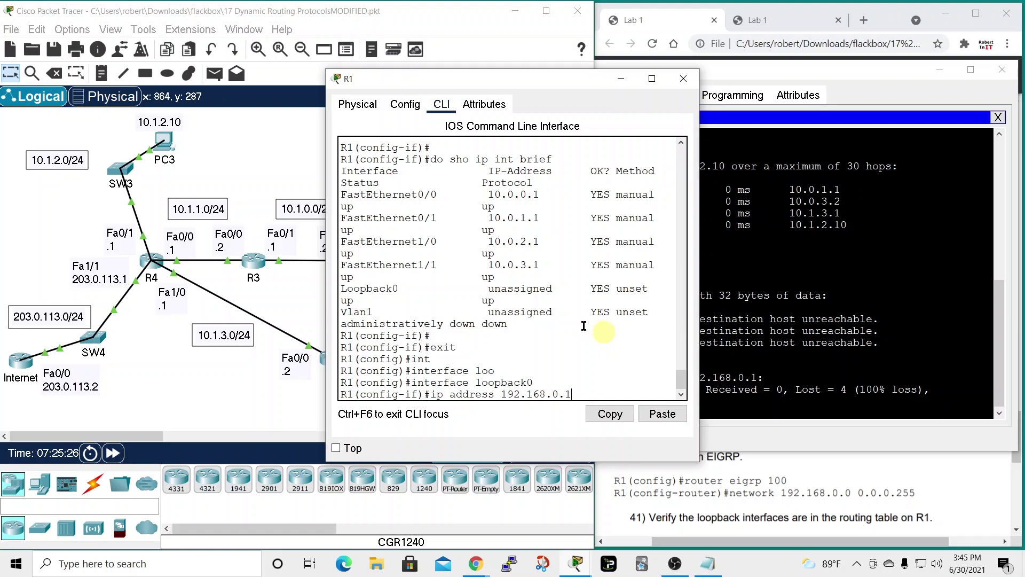
pyautogui.click(704, 321)
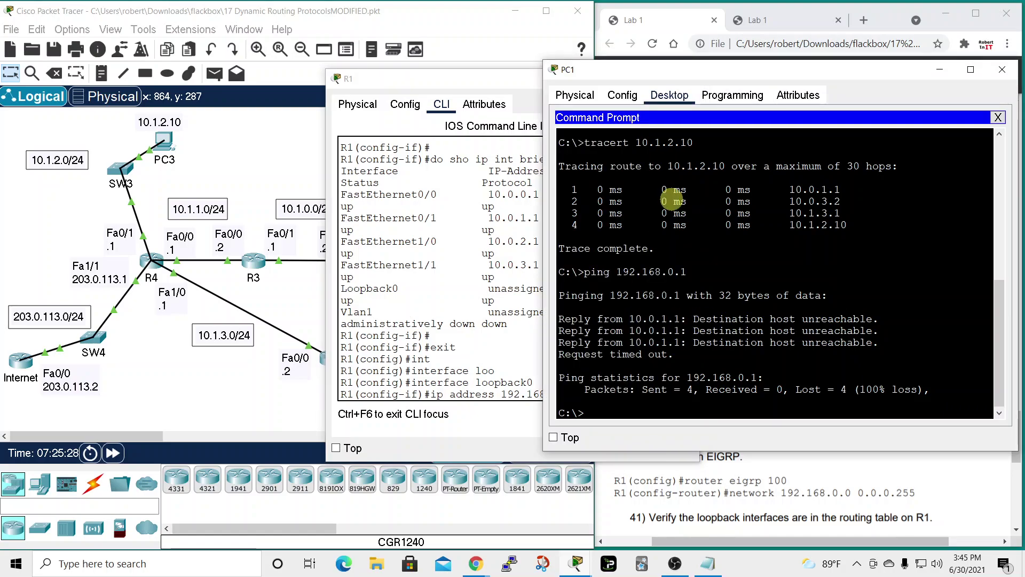
pyautogui.click(1002, 69)
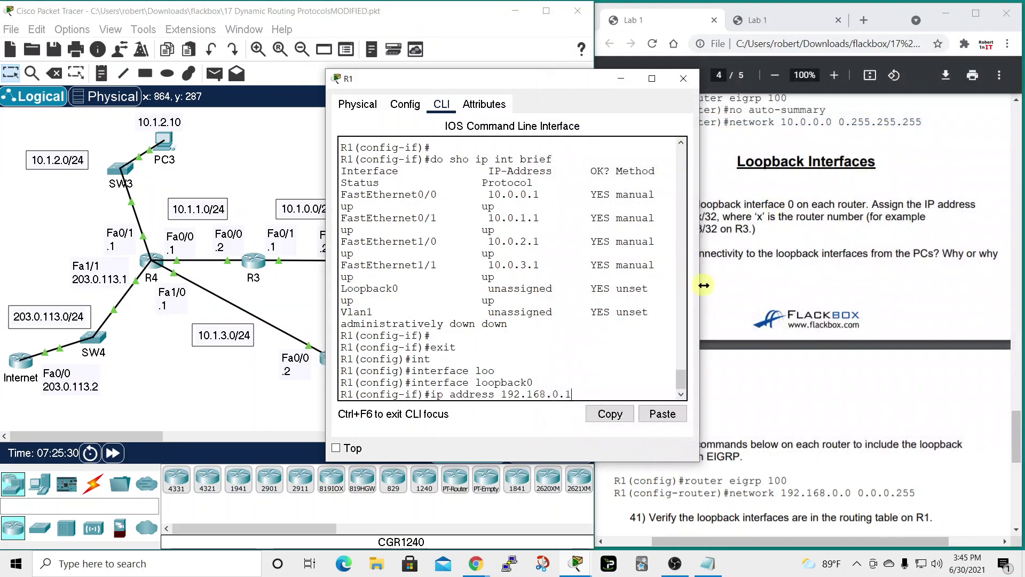
pyautogui.moveTo(703, 285); pyautogui.dragTo(827, 286)
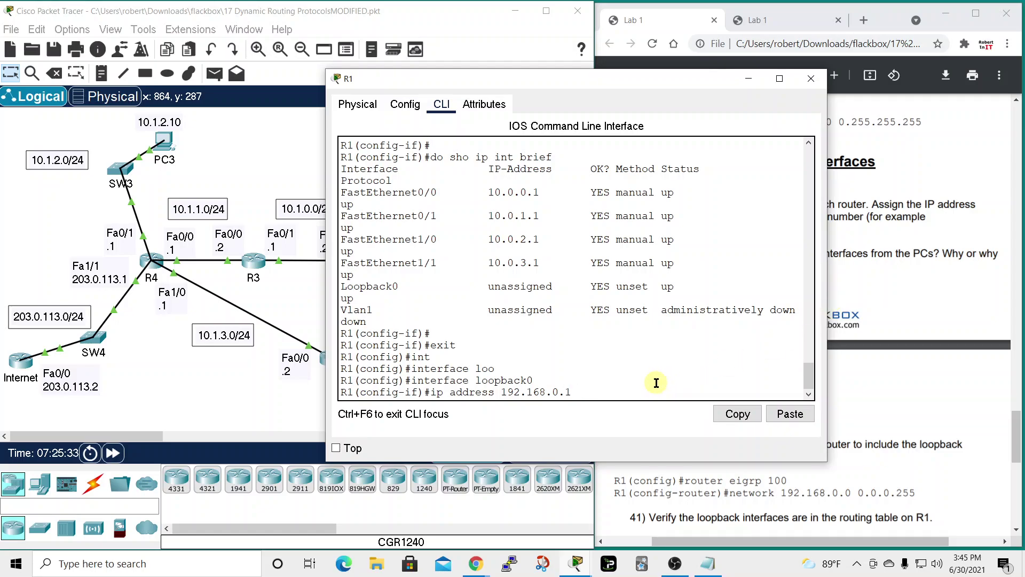
pyautogui.write('255.2')
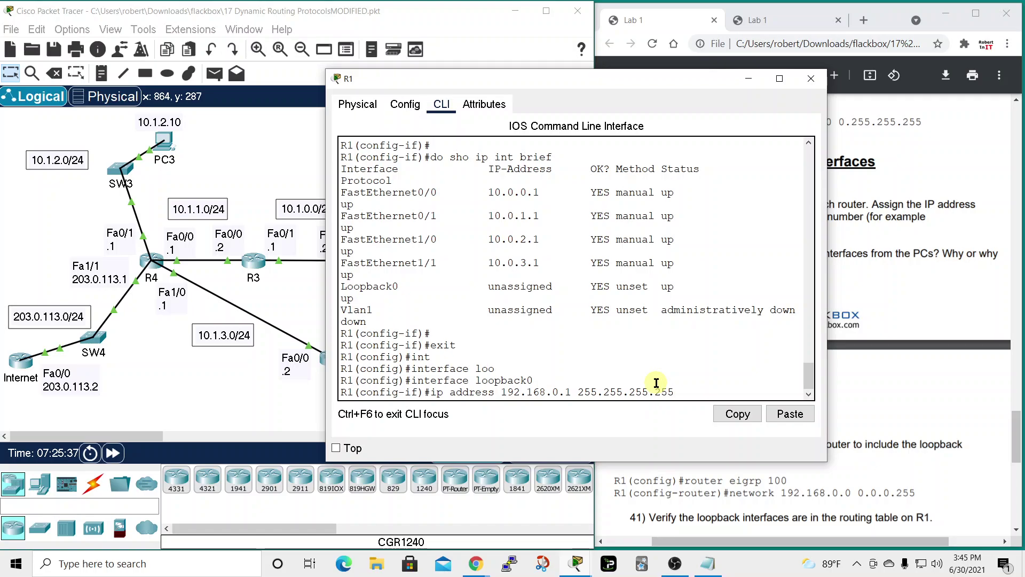
pyautogui.write('55')
pyautogui.press('Return')
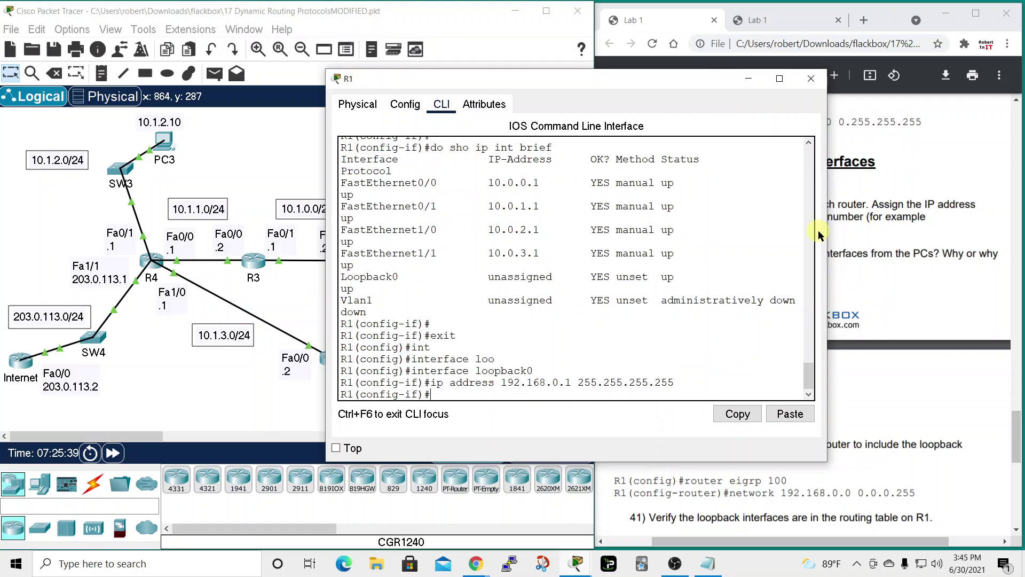
# - Verify R1's loopback0 address with do sho ip int brief and close R1's window
pyautogui.write('do shwo ip')
pyautogui.press('BackSpace')
pyautogui.press('BackSpace')
pyautogui.press('BackSpace')
pyautogui.press('BackSpace')
pyautogui.press('BackSpace')
pyautogui.write('i')
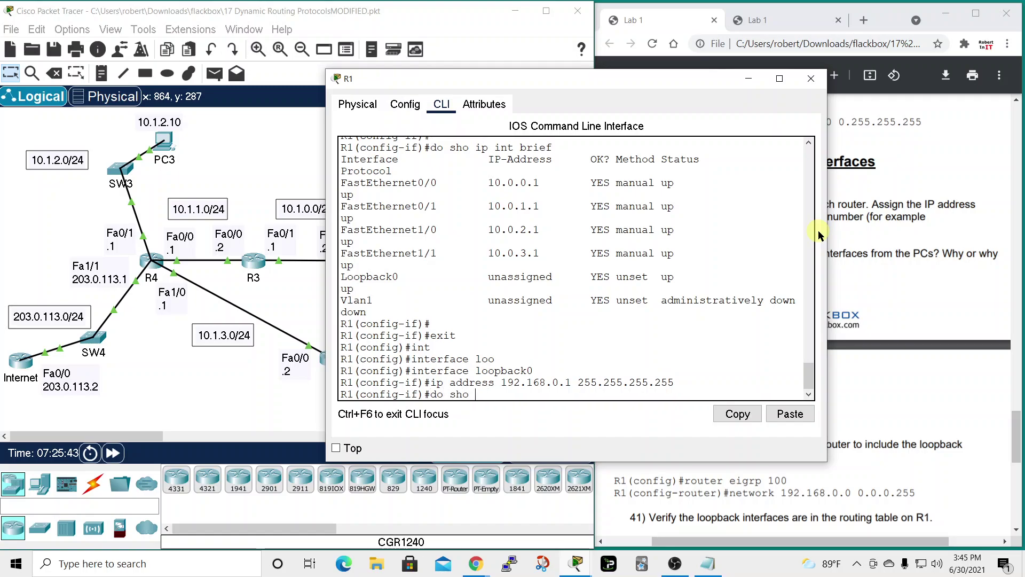
pyautogui.press('BackSpace')
pyautogui.press('BackSpace')
pyautogui.write('ief')
pyautogui.press('Return')
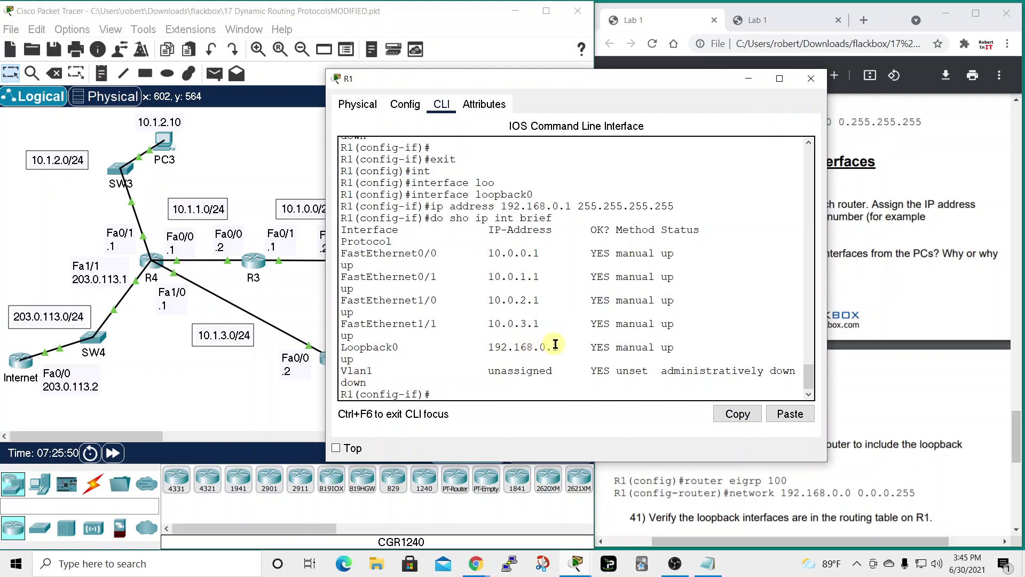
pyautogui.click(810, 79)
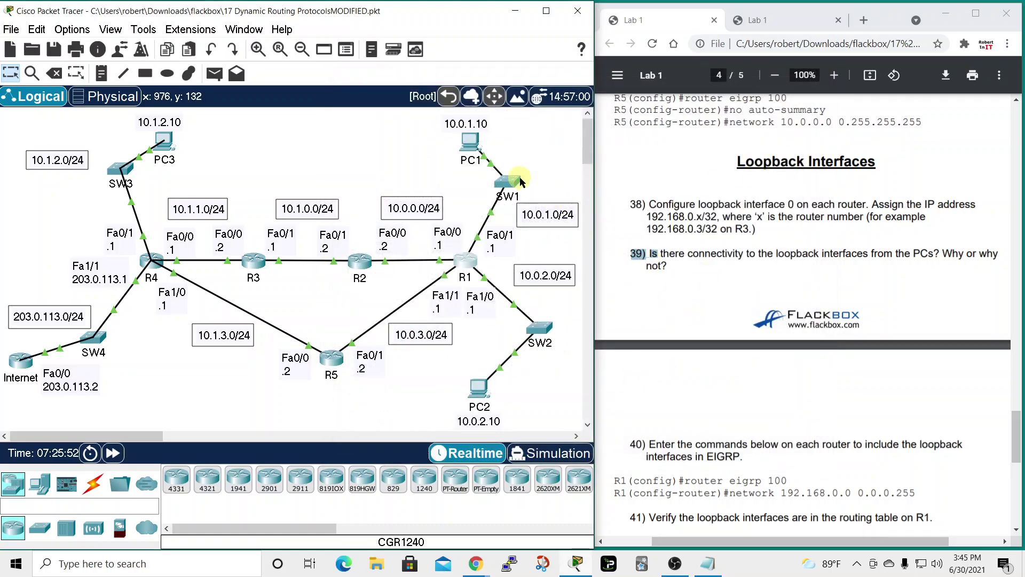
# - Repeat the ping to 192.168.0.1 from PC1's command prompt and close PC1's window
pyautogui.click(470, 140)
pyautogui.click(573, 169)
pyautogui.scroll(-10, 651, 321)
pyautogui.press('Up')
pyautogui.press('Return')
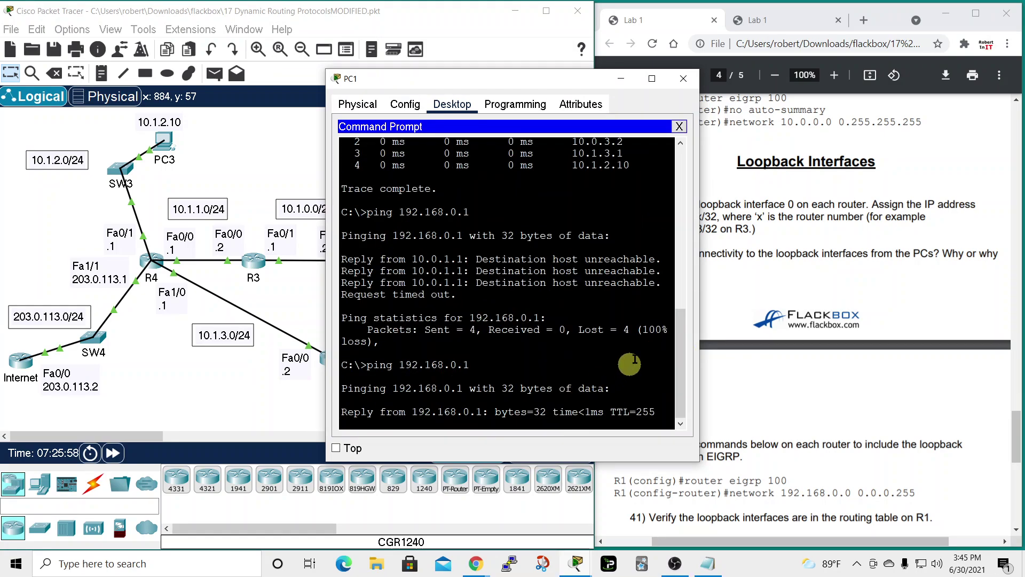
pyautogui.moveTo(698, 296); pyautogui.dragTo(741, 293)
pyautogui.moveTo(629, 79); pyautogui.dragTo(600, 69)
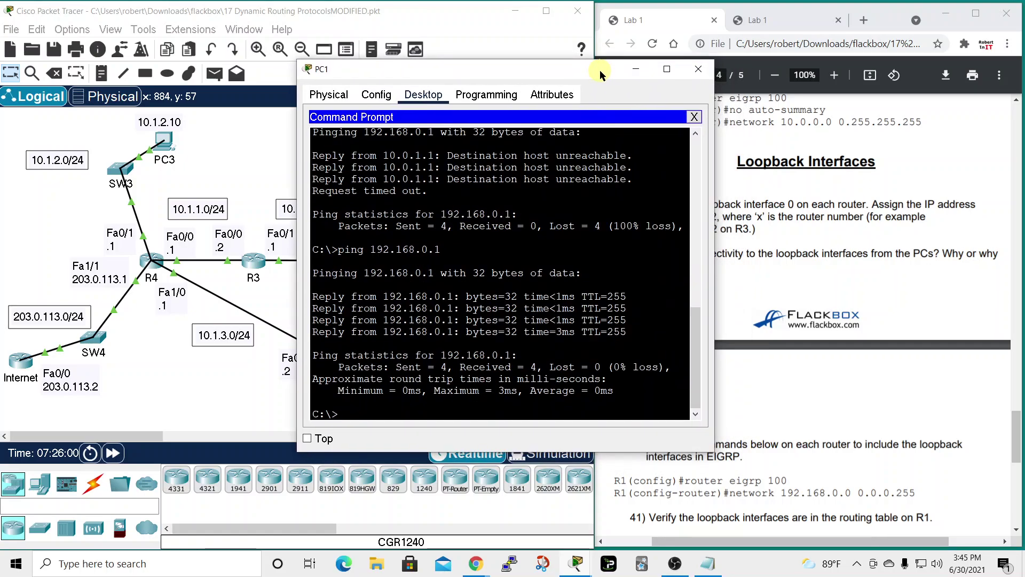
pyautogui.click(698, 69)
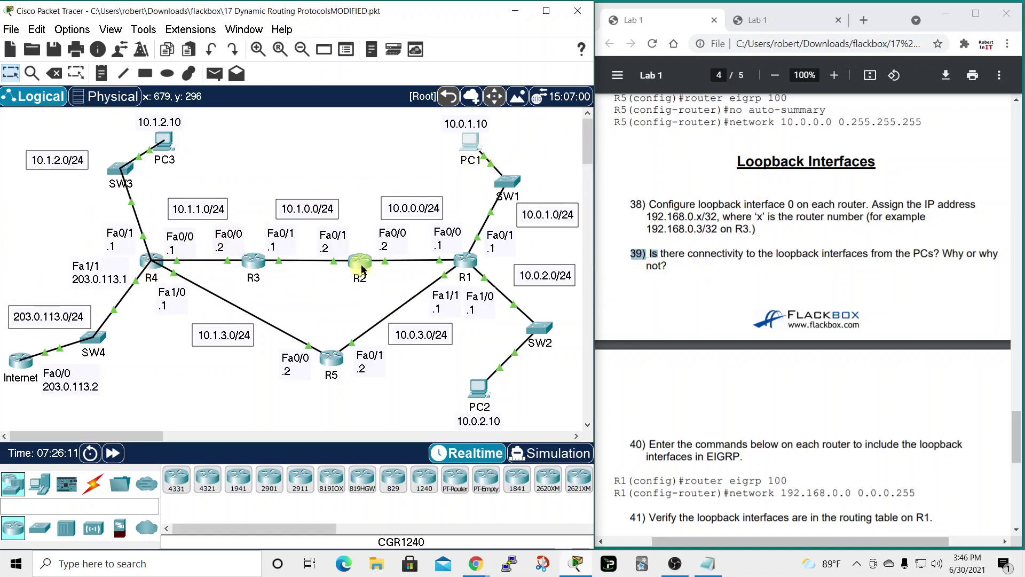
# - Ping 192.168.0.4 from PC1's command prompt and close PC1's window
pyautogui.click(470, 141)
pyautogui.click(595, 194)
pyautogui.scroll(5, 635, 283)
pyautogui.scroll(-5, 614, 342)
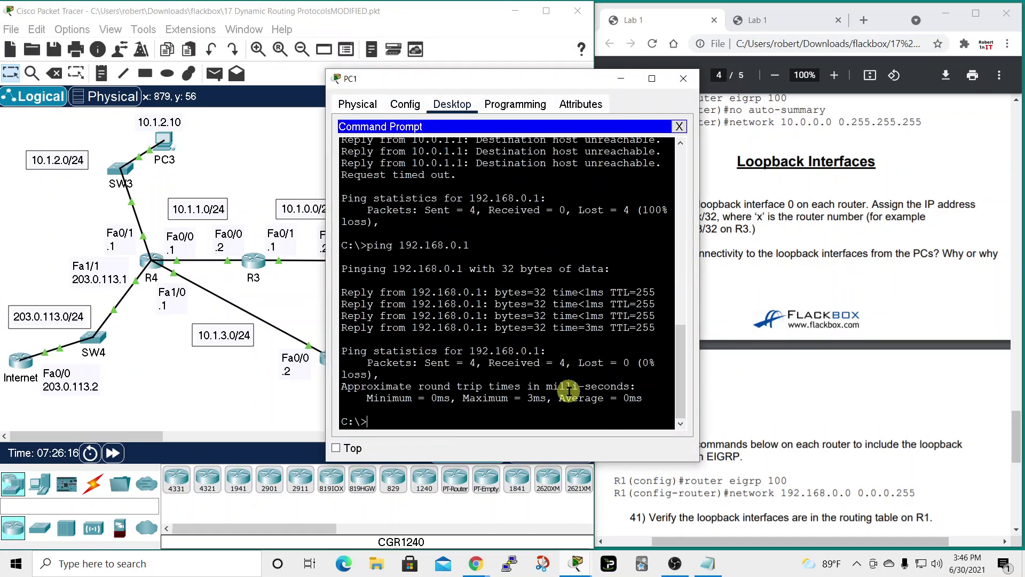
pyautogui.press('Up')
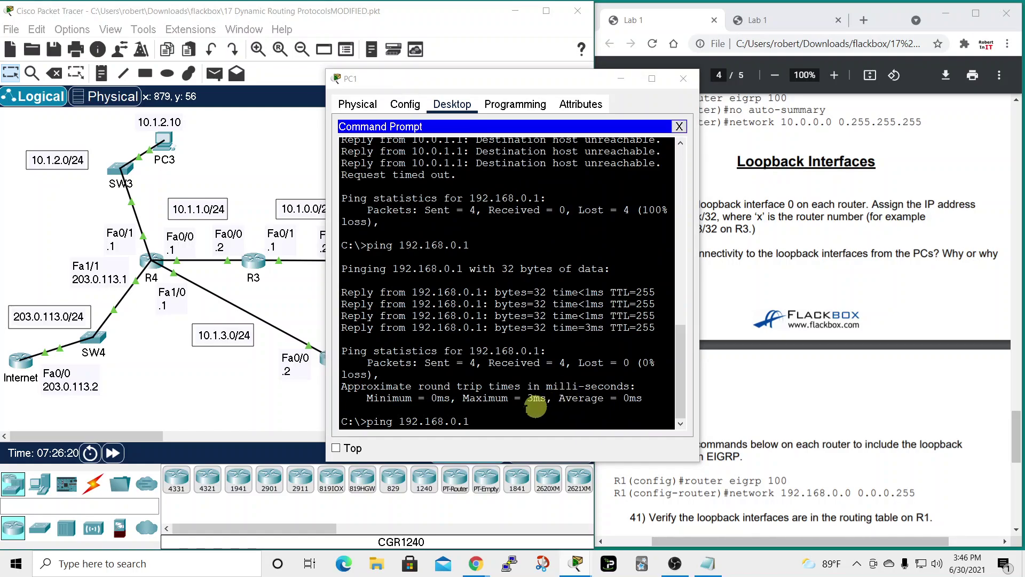
pyautogui.write('4')
pyautogui.press('Return')
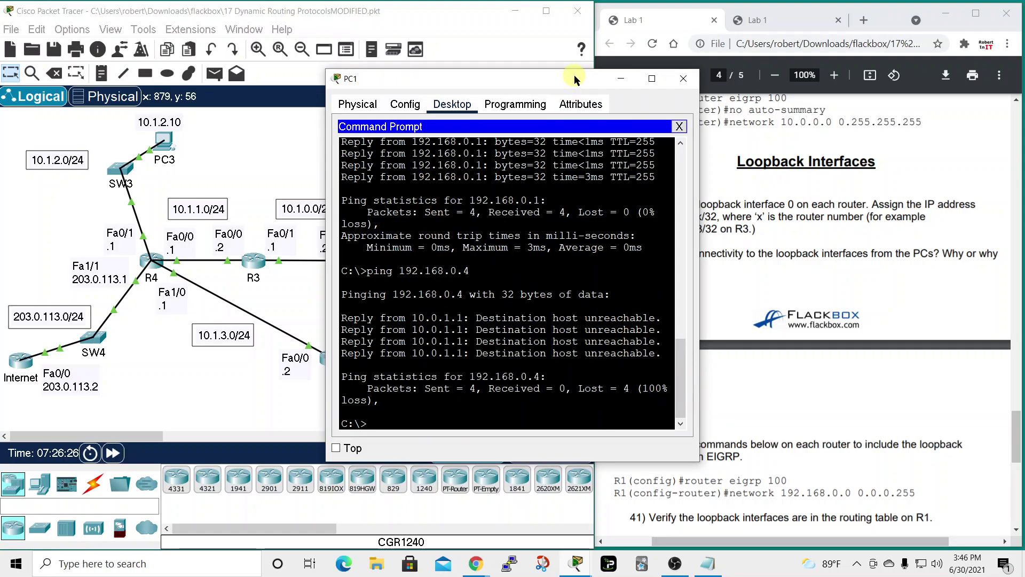
pyautogui.click(682, 80)
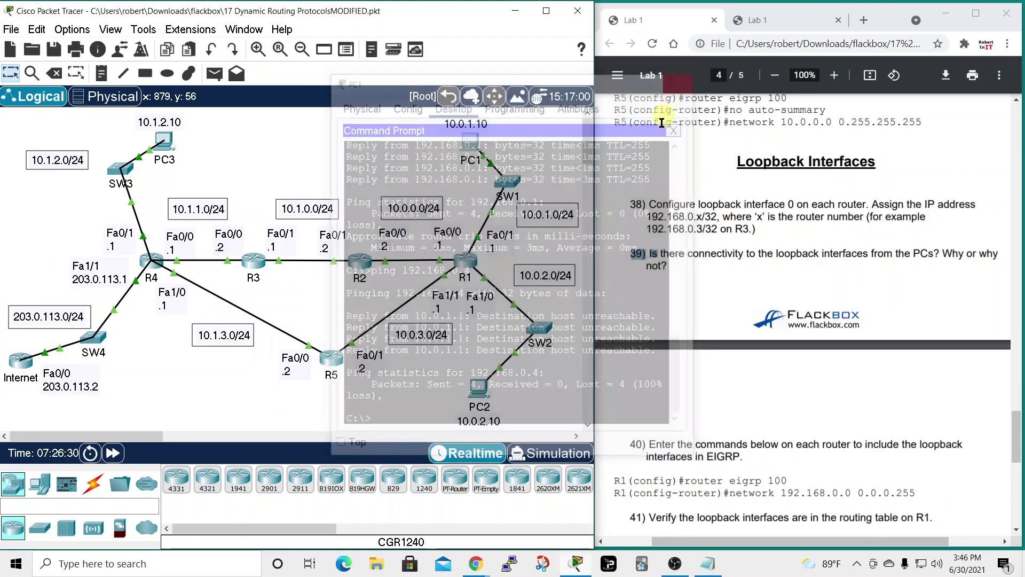
# - Reopen R1's command line, widen its window to review the interface summary including Loopback0, and close it again
pyautogui.click(463, 262)
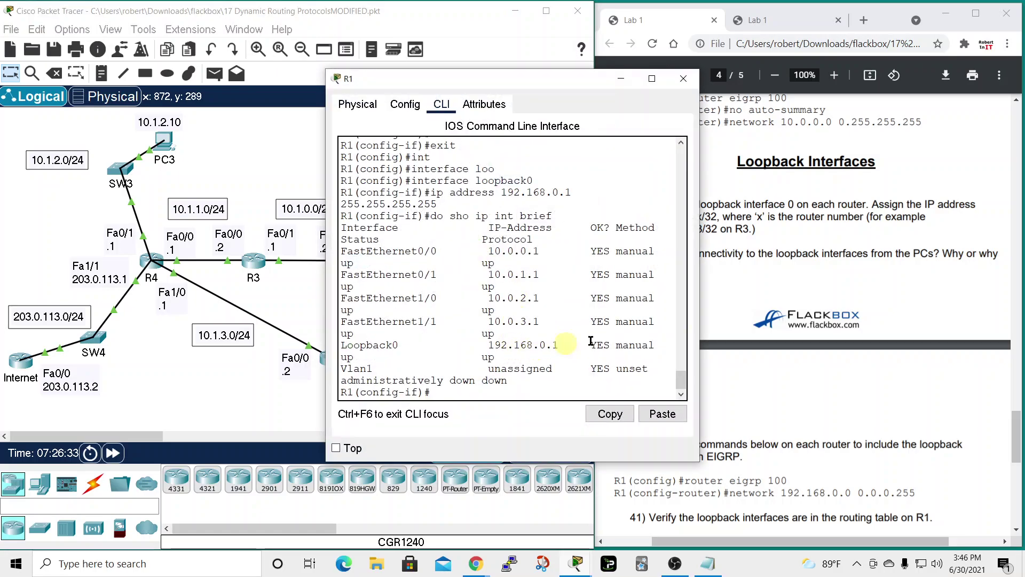
pyautogui.moveTo(703, 310); pyautogui.dragTo(798, 310)
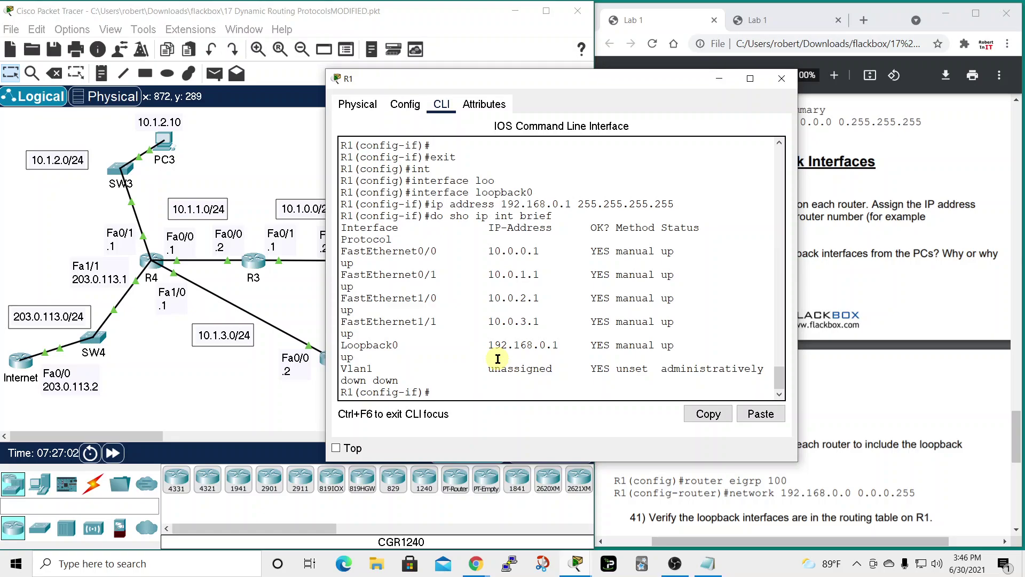
pyautogui.moveTo(597, 78); pyautogui.dragTo(534, 67)
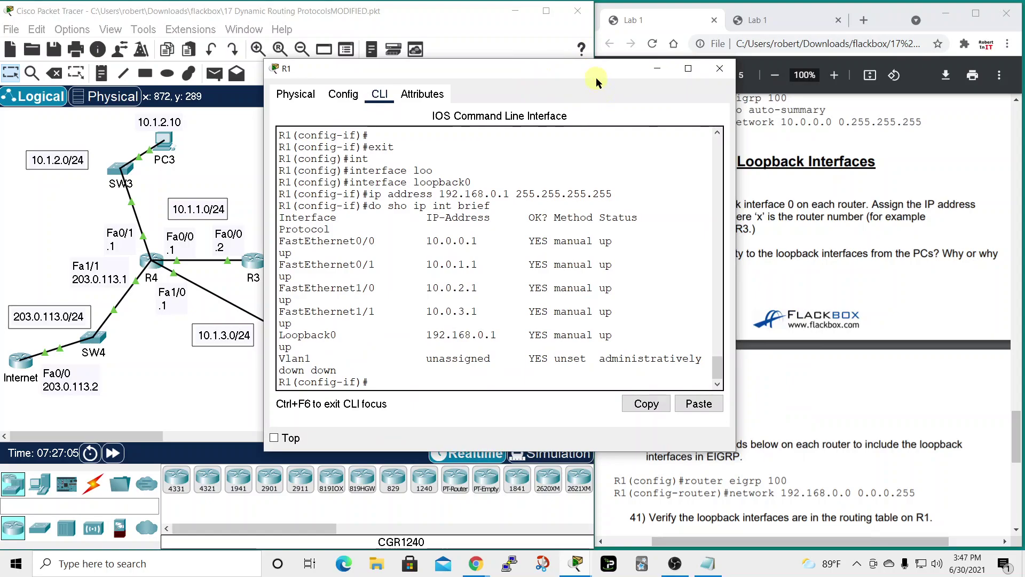
pyautogui.moveTo(560, 69); pyautogui.dragTo(842, 96)
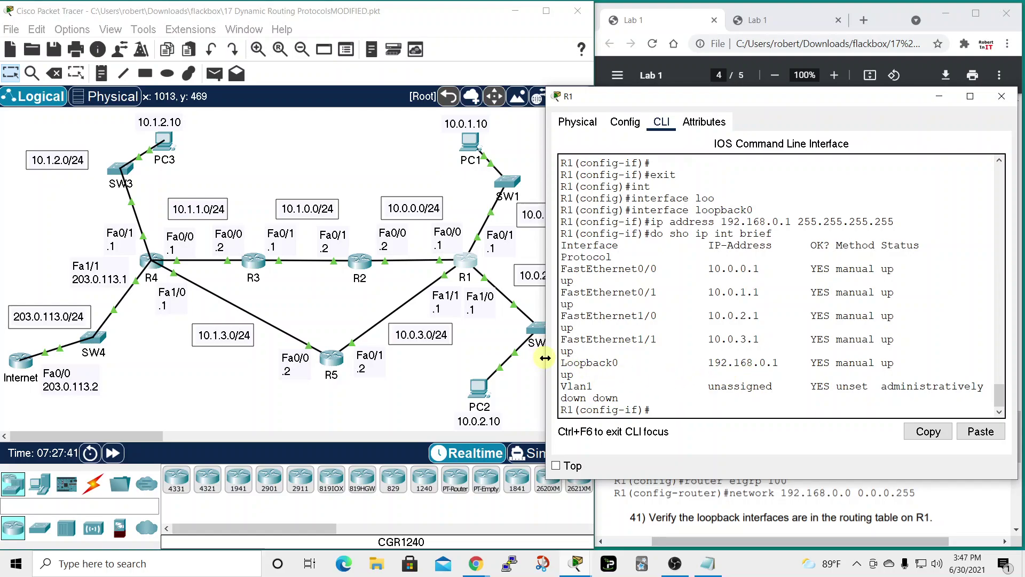
pyautogui.moveTo(545, 359); pyautogui.dragTo(501, 357)
pyautogui.moveTo(811, 96); pyautogui.dragTo(418, 81)
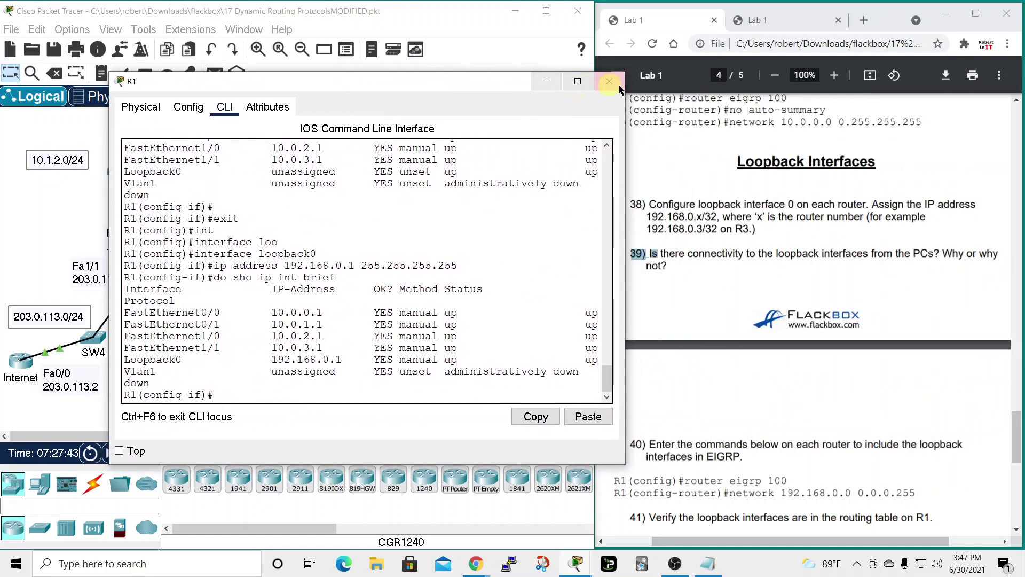
pyautogui.click(610, 81)
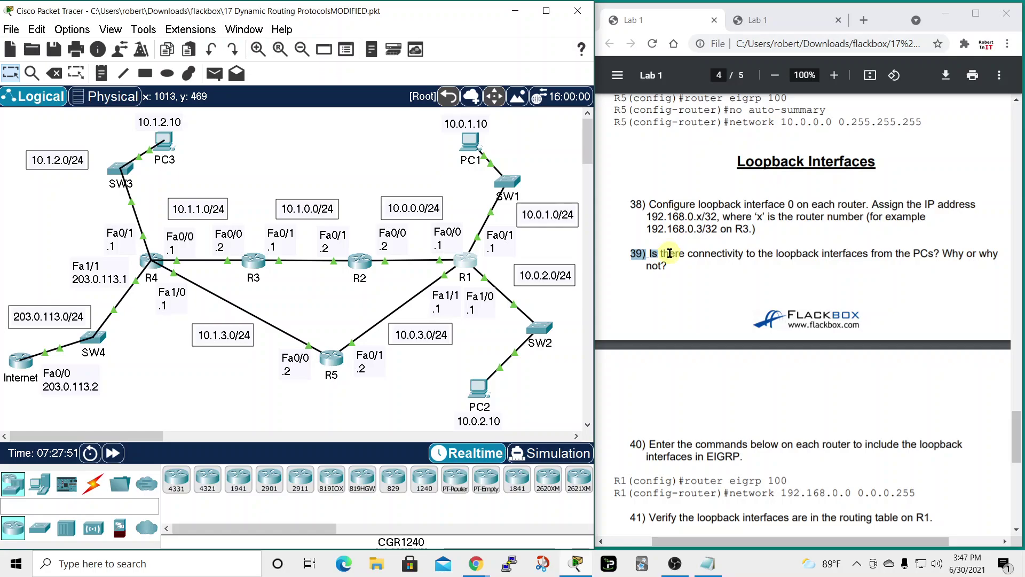
pyautogui.click(472, 266)
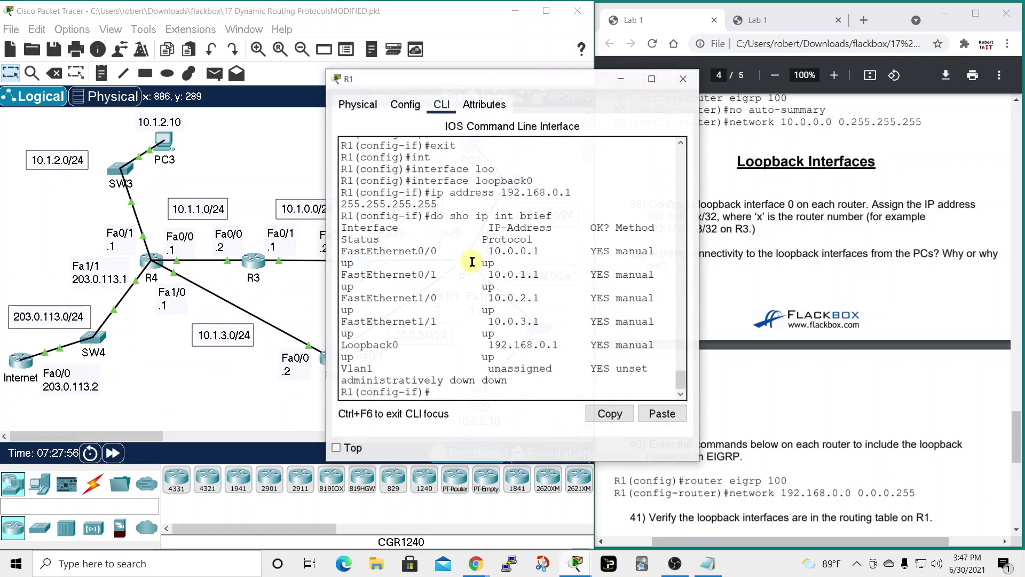
pyautogui.moveTo(701, 318); pyautogui.dragTo(862, 317)
pyautogui.moveTo(619, 82); pyautogui.dragTo(519, 70)
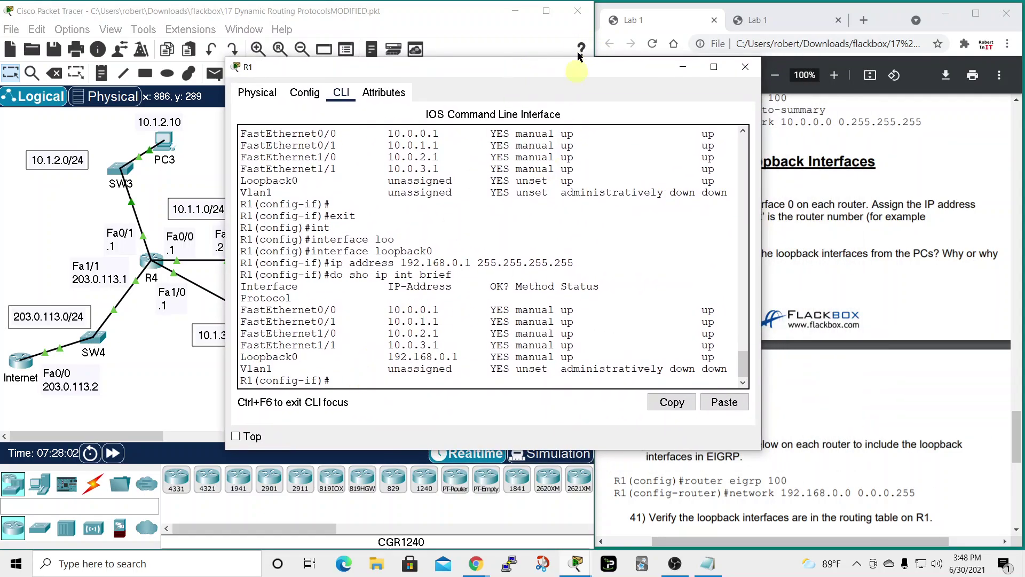
pyautogui.click(745, 67)
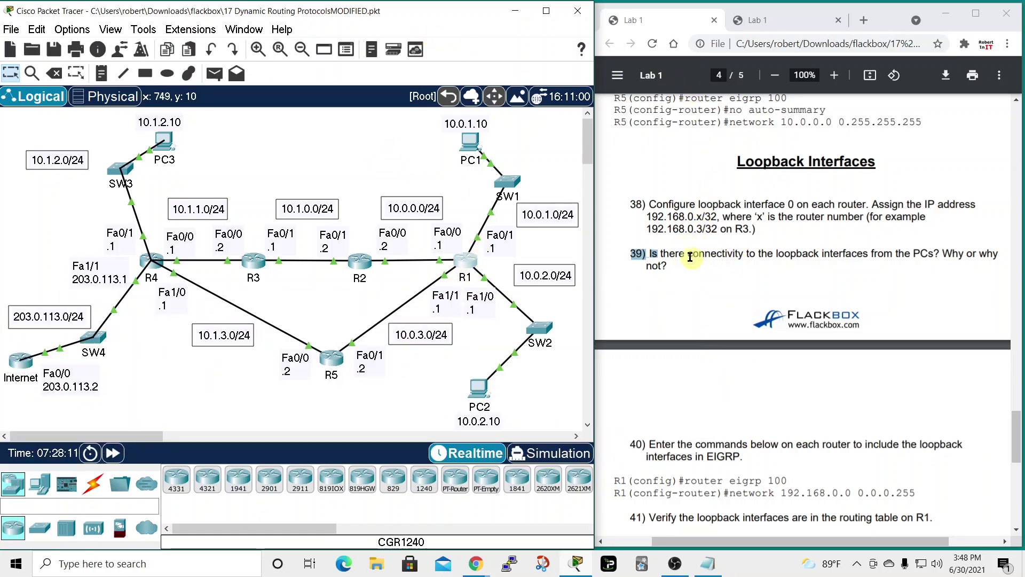
# - Following lab task 40, replace the text in Notepad with the commands router eigrp 100 and network 192.168.0.0 0.0.0.255
pyautogui.scroll(-4, 692, 259)
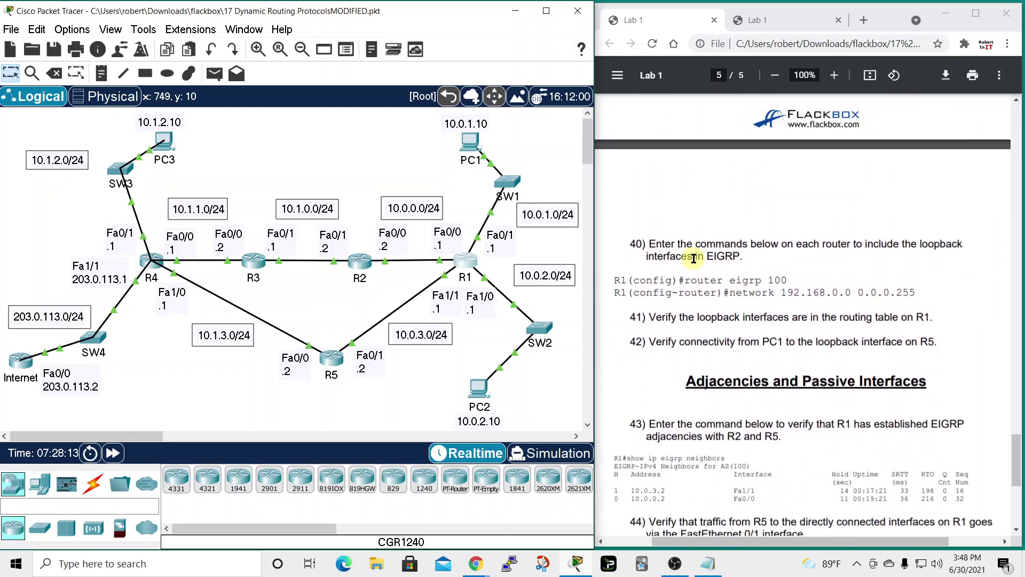
pyautogui.click(694, 258)
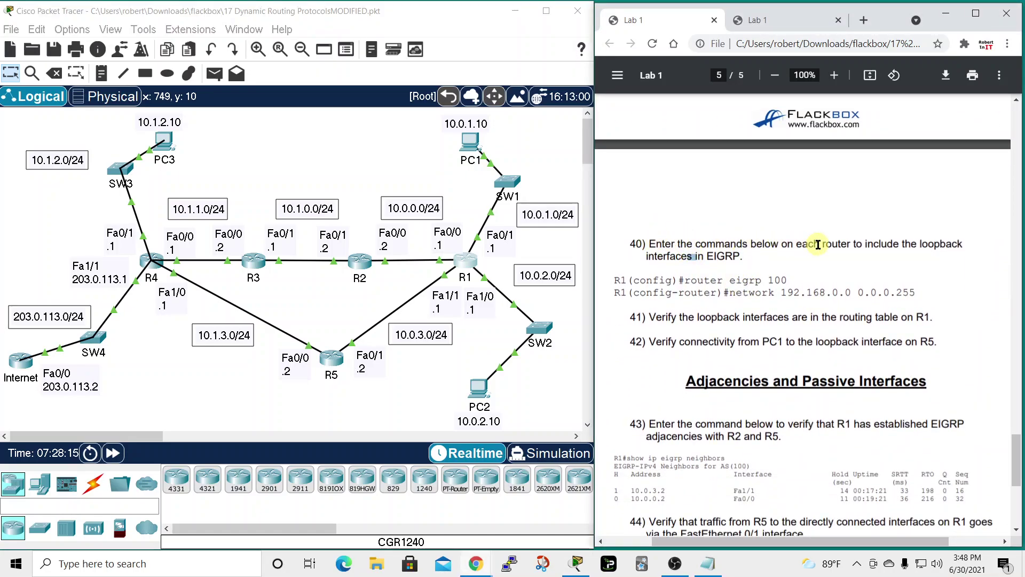
pyautogui.moveTo(638, 242); pyautogui.dragTo(701, 247)
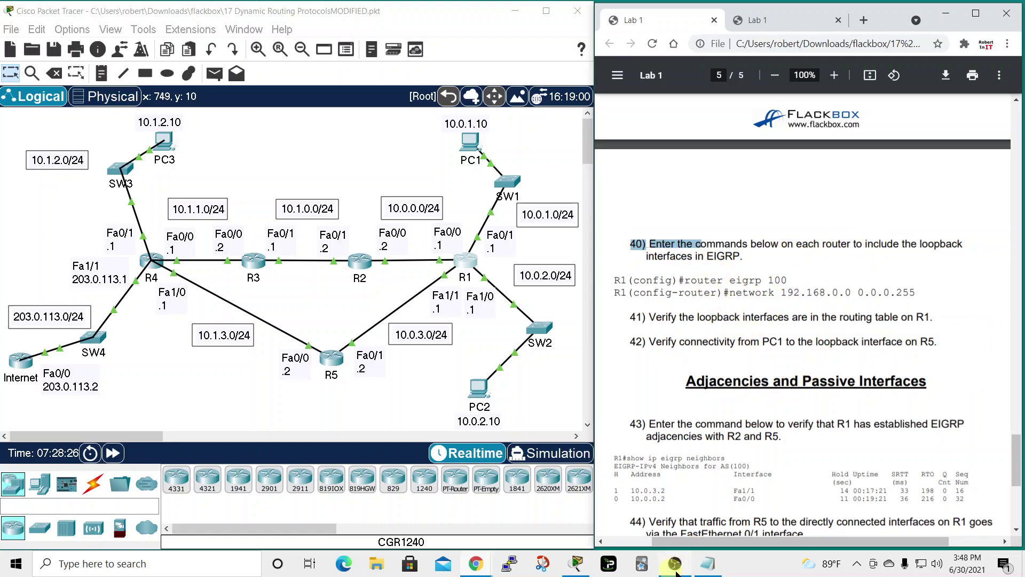
pyautogui.click(708, 563)
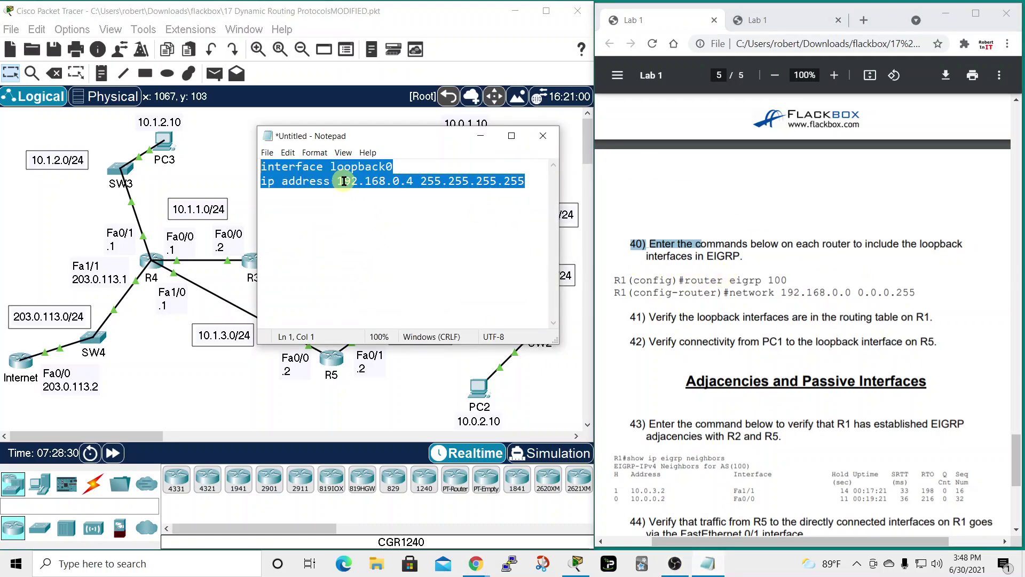
pyautogui.write('router eigrp 100')
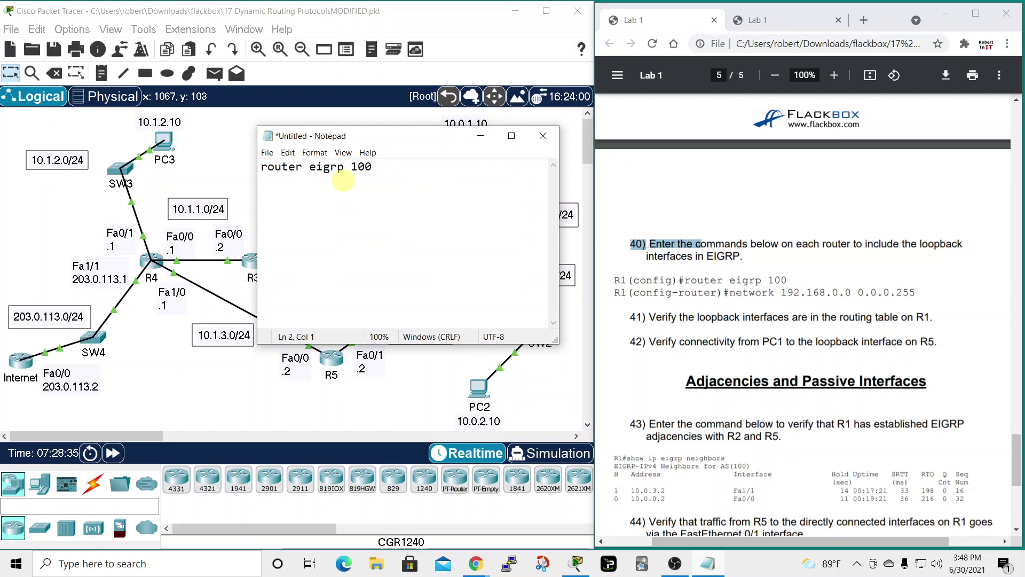
pyautogui.write('network 19')
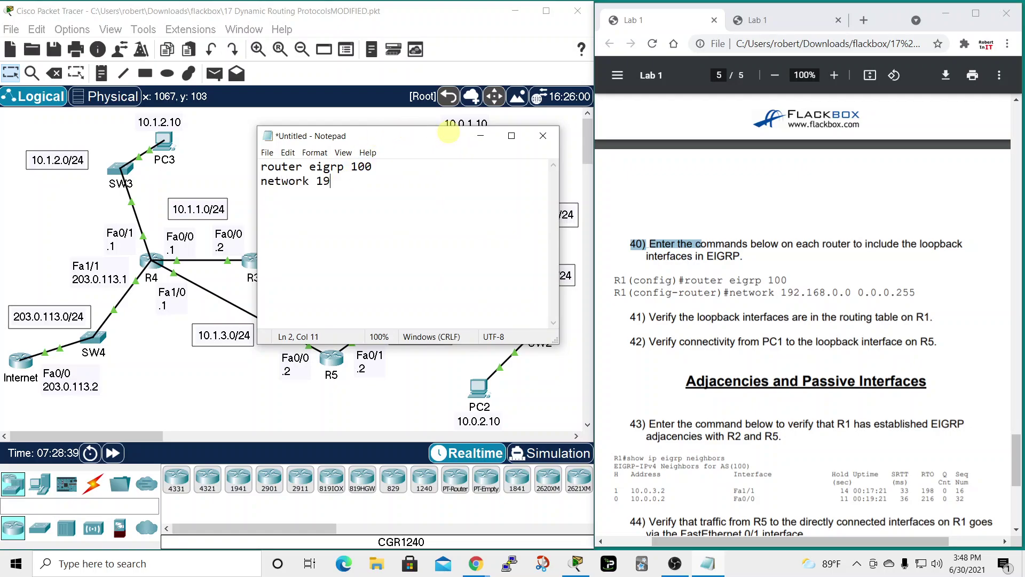
pyautogui.write('0')
pyautogui.write('0.0.0.255')
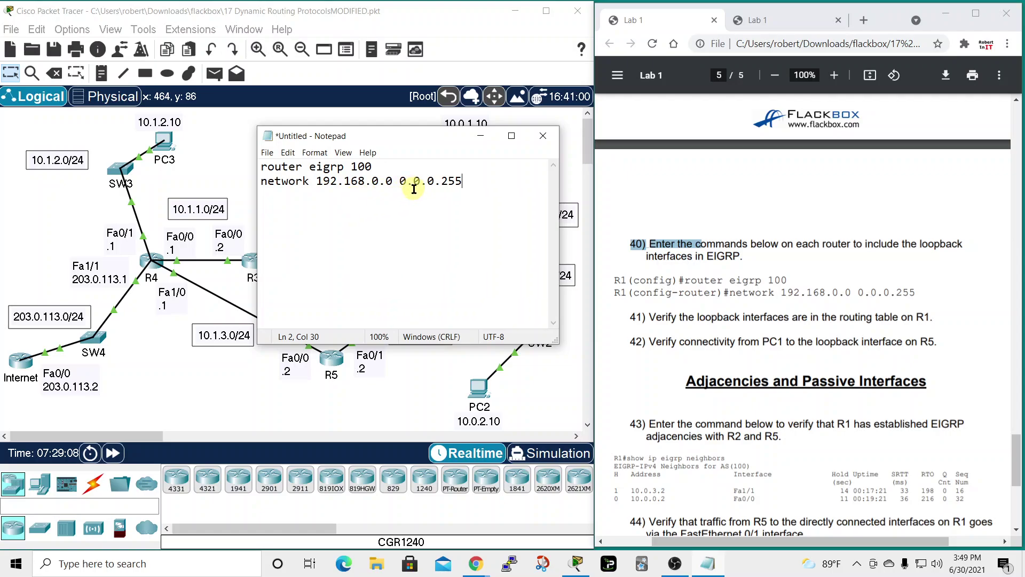
# - Copy both EIGRP command lines from Notepad and minimize its window
pyautogui.moveTo(473, 182); pyautogui.dragTo(261, 166)
pyautogui.rightClick(309, 163)
pyautogui.click(337, 203)
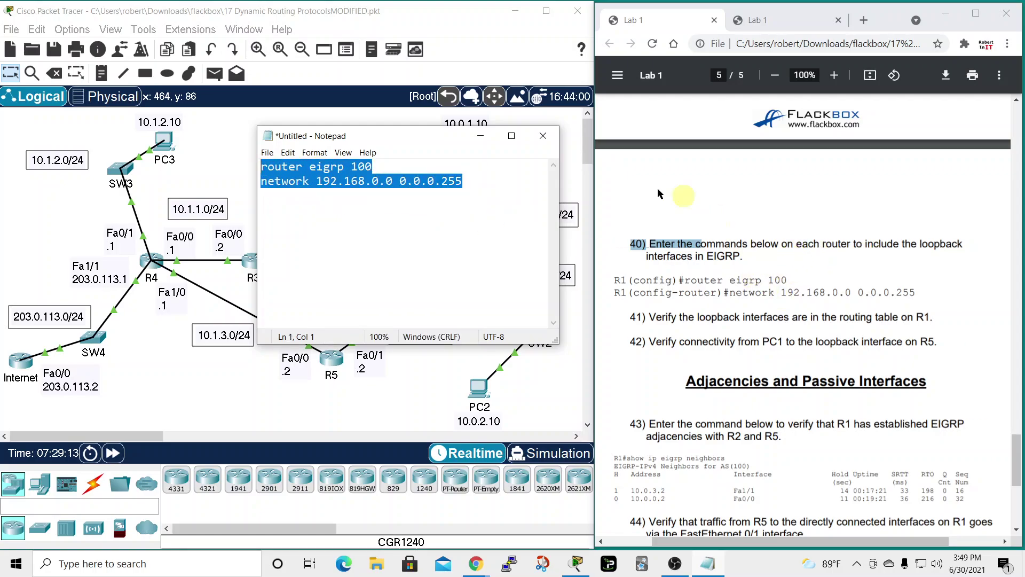
pyautogui.click(485, 139)
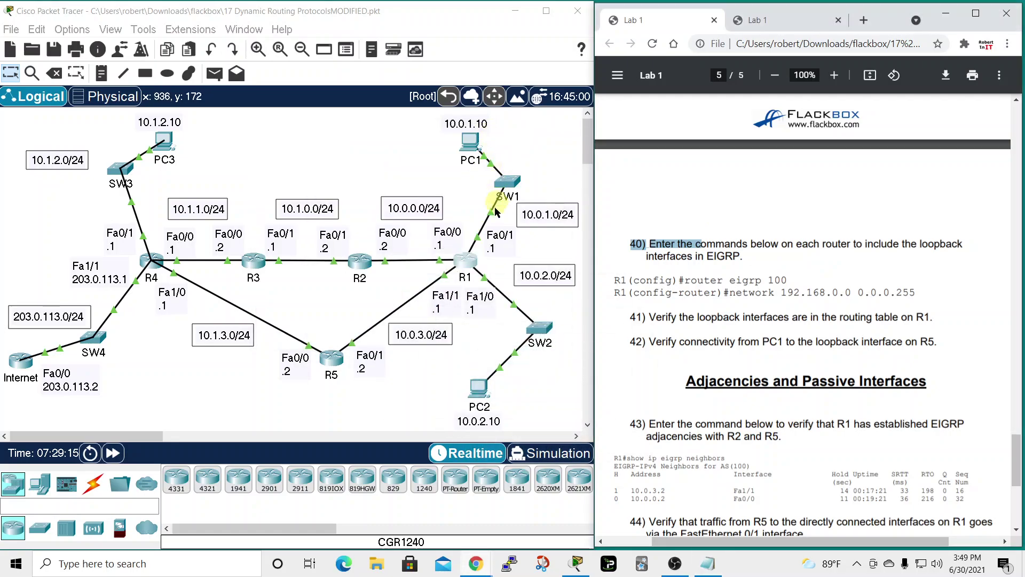
# - On R1, exit interface mode, paste the router eigrp 100 and network 192.168.0.0 0.0.0.255 commands, and close its window
pyautogui.click(467, 258)
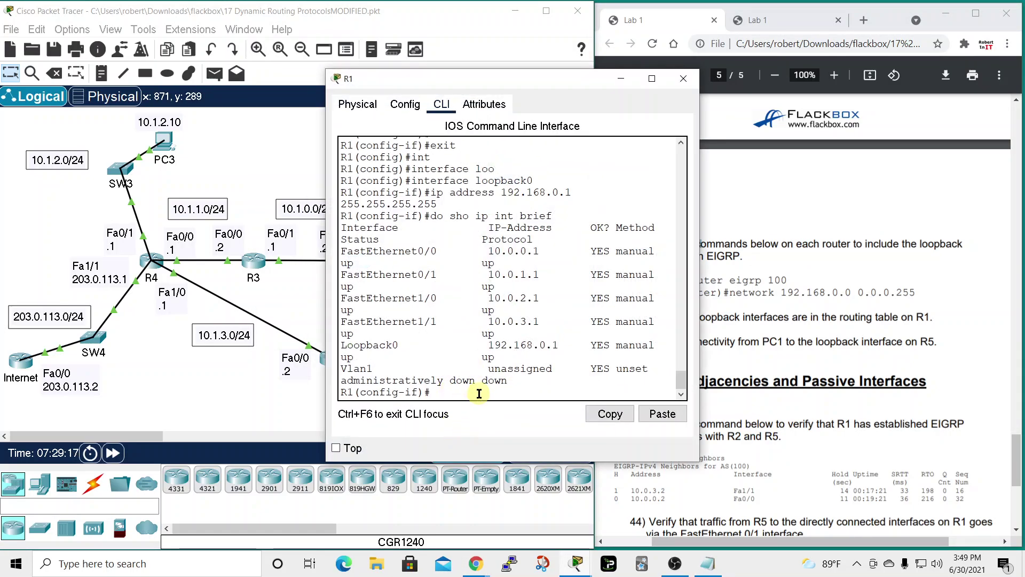
pyautogui.write('t')
pyautogui.press('Return')
pyautogui.write('exit')
pyautogui.press('Return')
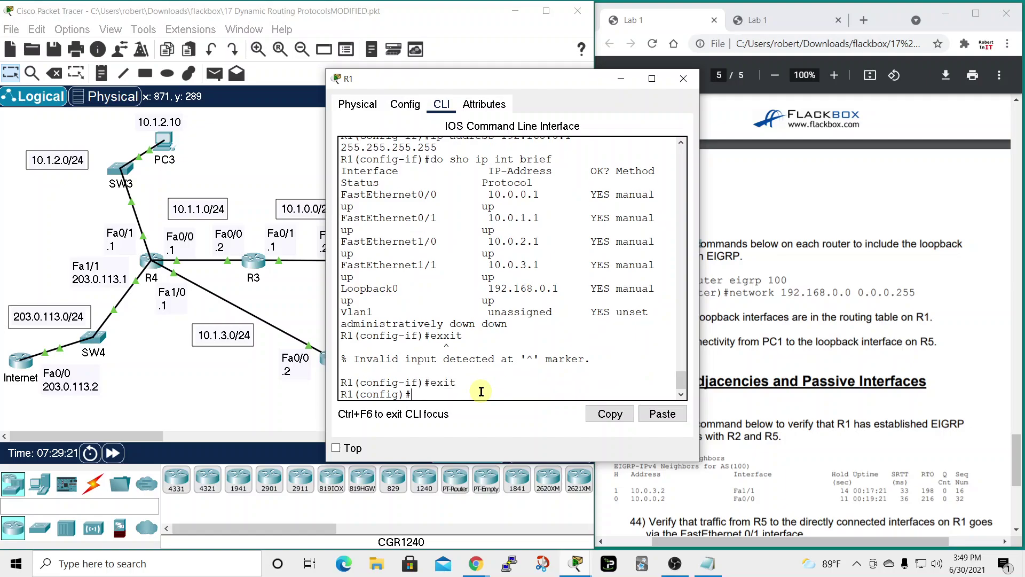
pyautogui.rightClick(481, 389)
pyautogui.click(520, 413)
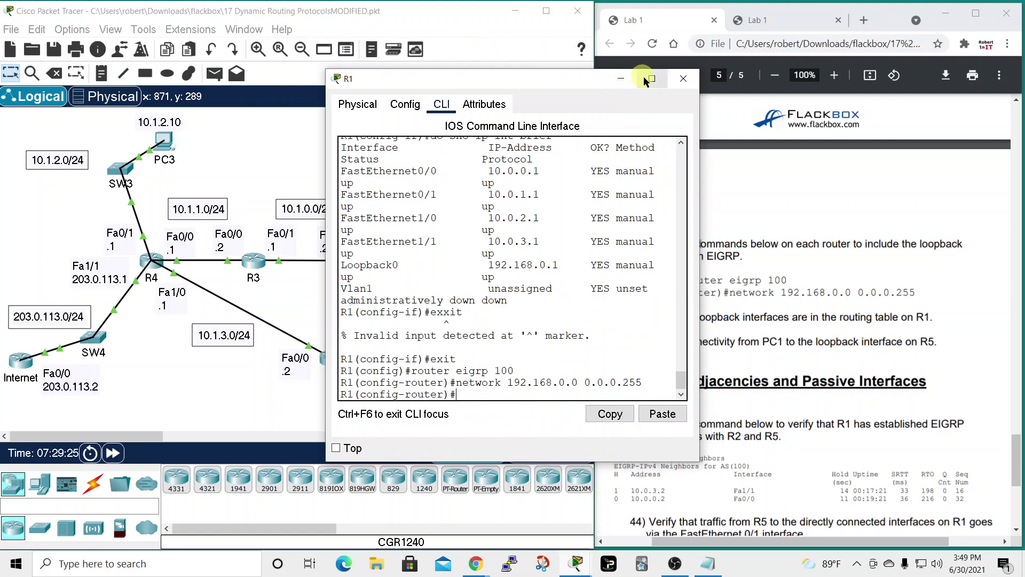
pyautogui.click(681, 79)
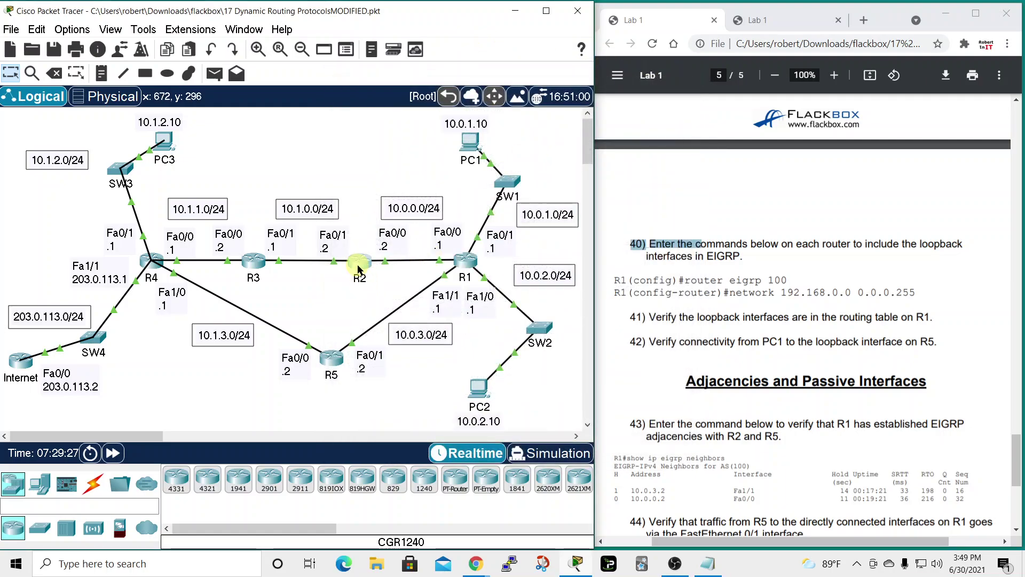
# - On R2, exit interface mode, add network 192.168.0.0 0.0.0.255 to EIGRP 100 with the copied commands, and close its window
pyautogui.click(374, 267)
pyautogui.write('exit')
pyautogui.press('Return')
pyautogui.rightClick(481, 398)
pyautogui.click(510, 412)
pyautogui.press('Return')
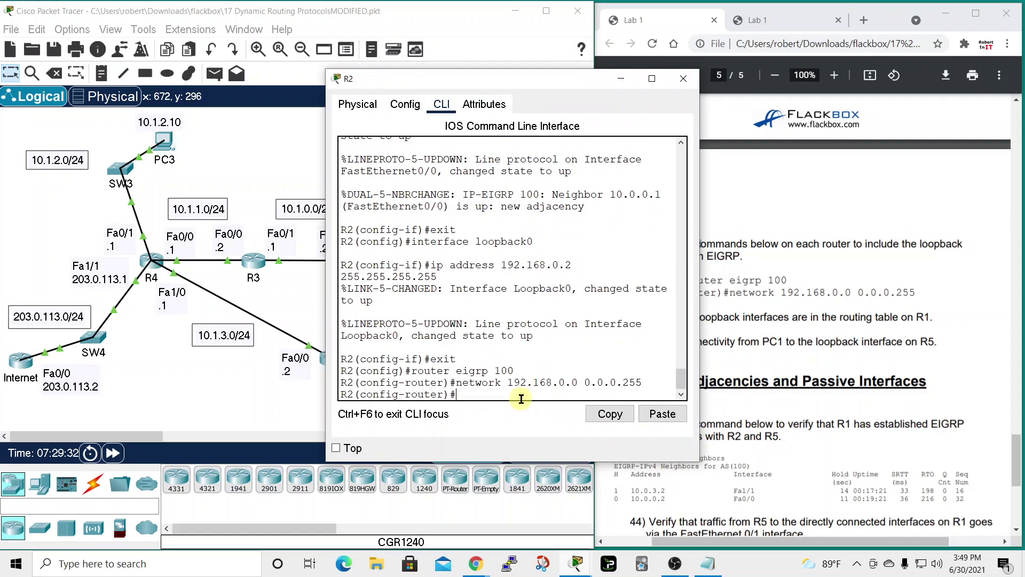
pyautogui.click(684, 79)
# - On R3, exit interface mode, add network 192.168.0.0 0.0.0.255 to EIGRP 100 with the copied commands, and close its window
pyautogui.click(253, 261)
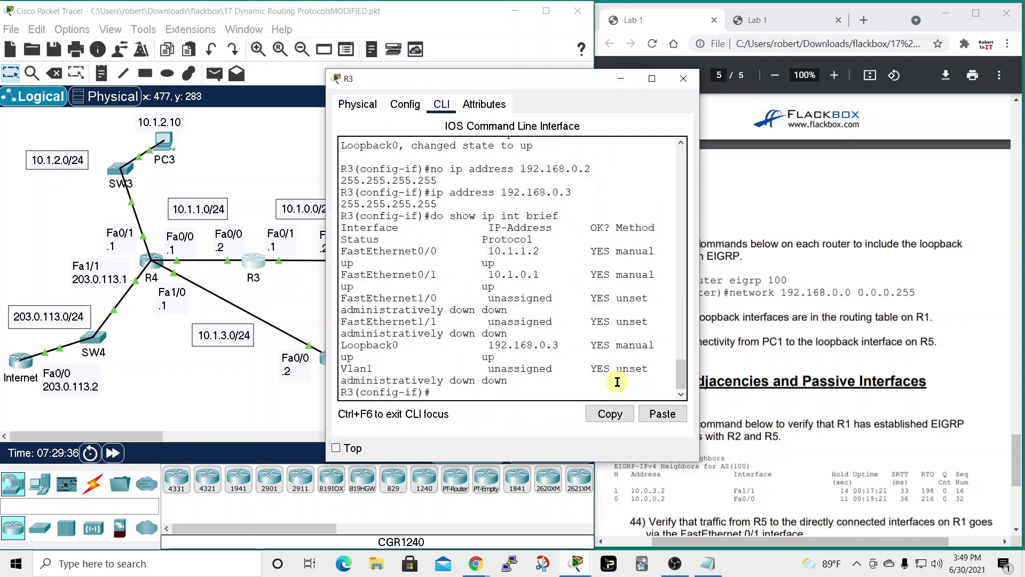
pyautogui.write('exi')
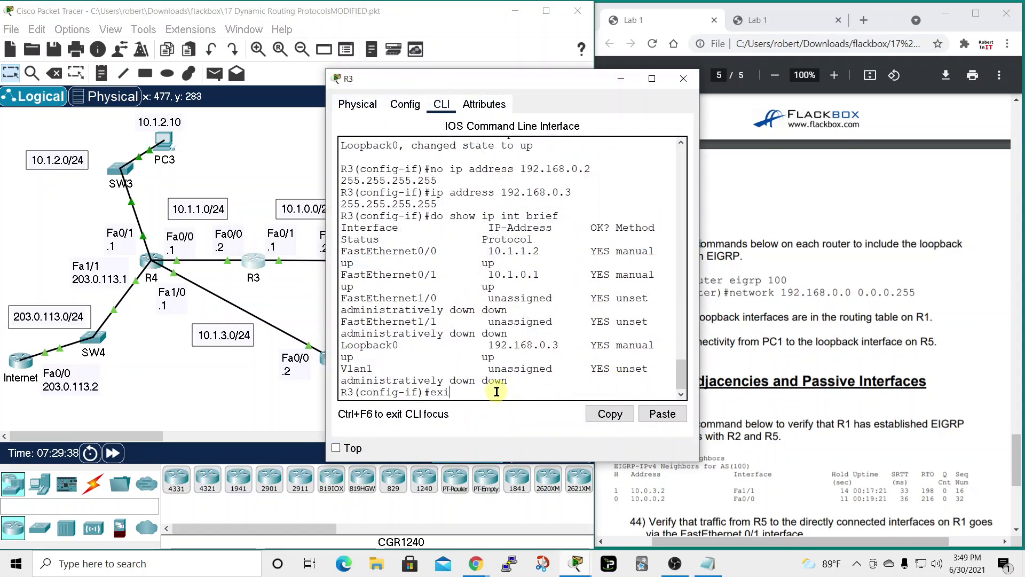
pyautogui.write('t')
pyautogui.press('Return')
pyautogui.rightClick(481, 391)
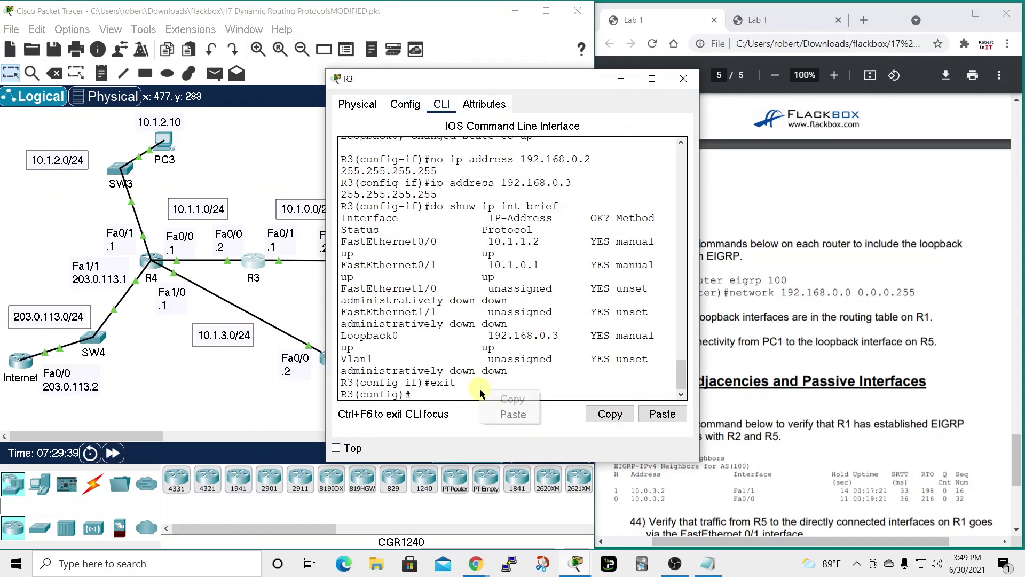
pyautogui.click(510, 415)
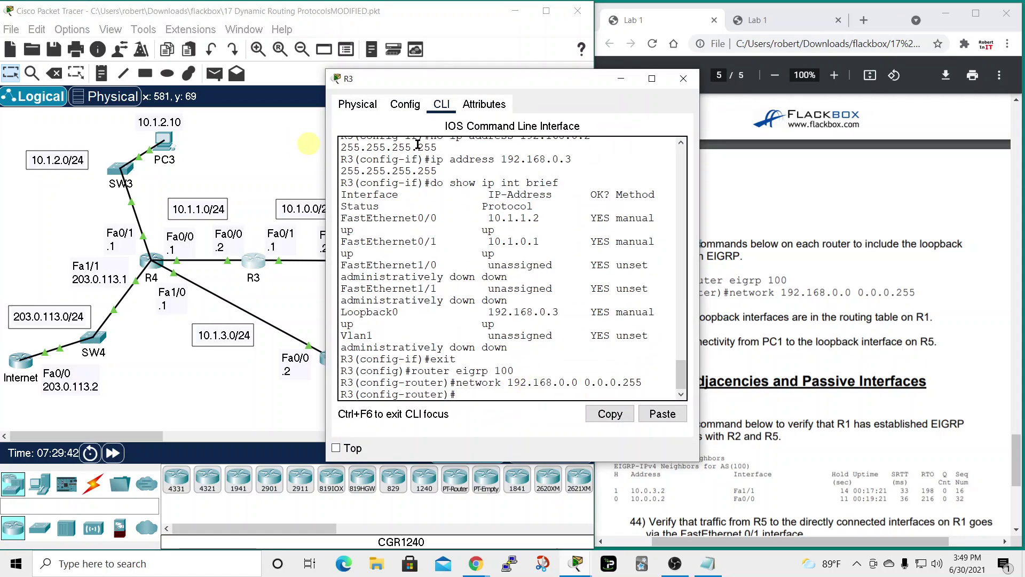
pyautogui.click(685, 79)
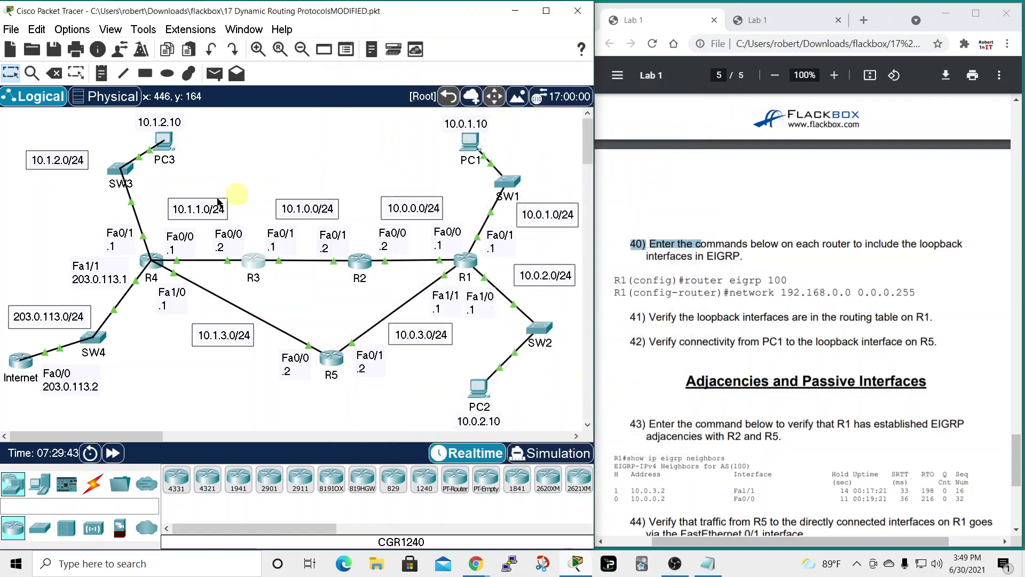
# - On R4, exit interface mode, paste the router eigrp 100 and network 192.168.0.0 0.0.0.255 commands, and close its window
pyautogui.click(152, 262)
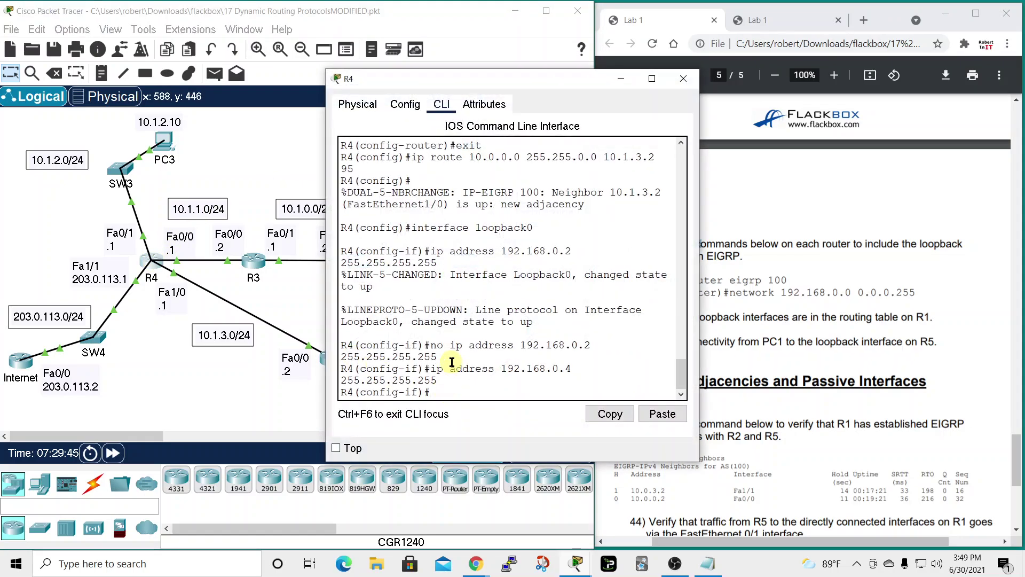
pyautogui.write('exit')
pyautogui.press('Return')
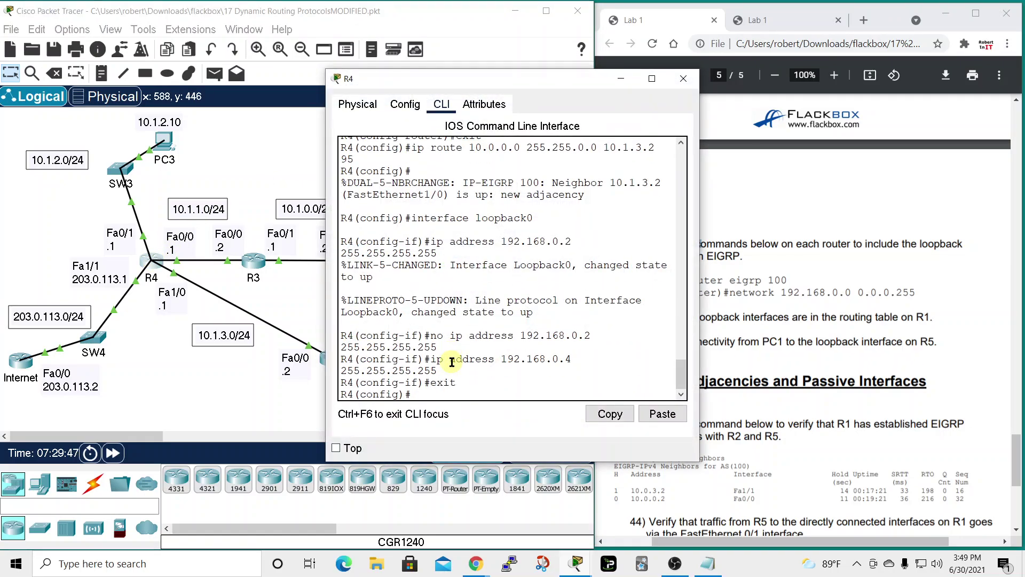
pyautogui.rightClick(434, 390)
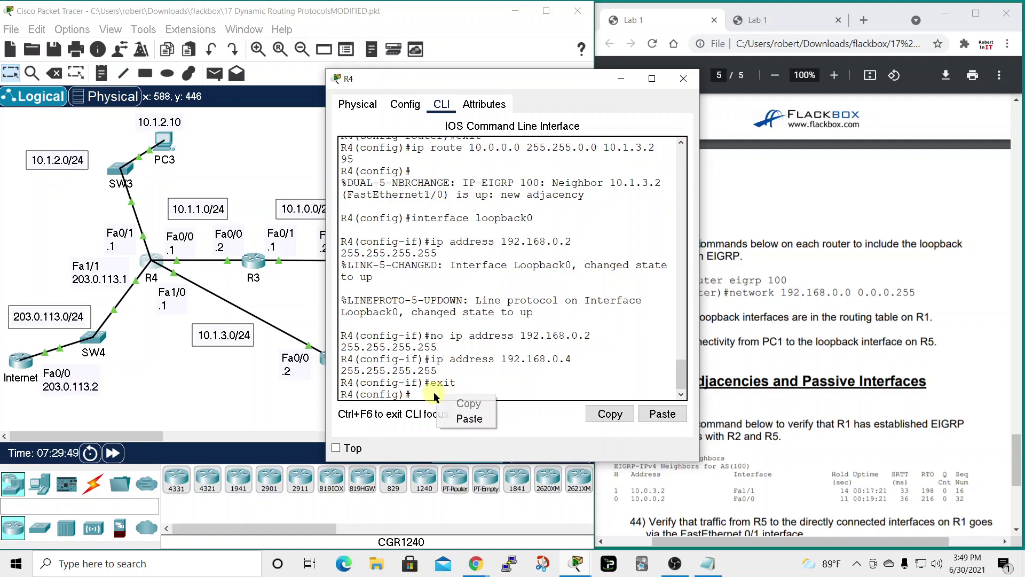
pyautogui.click(447, 419)
pyautogui.press('Return')
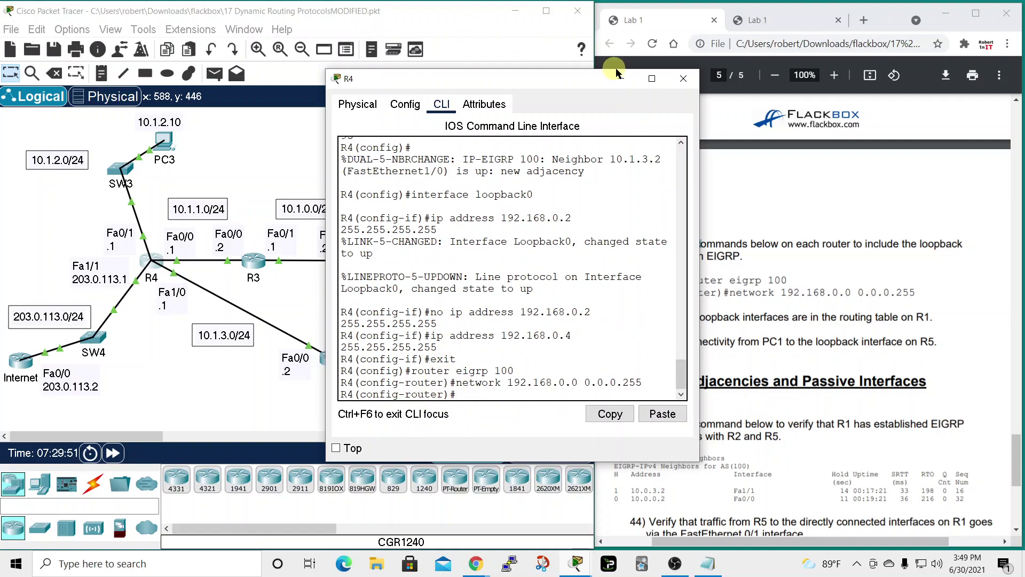
pyautogui.click(684, 79)
# - On R5, exit interface mode, add network 192.168.0.0 0.0.0.255 to EIGRP 100 with the copied commands, and close its window
pyautogui.click(334, 352)
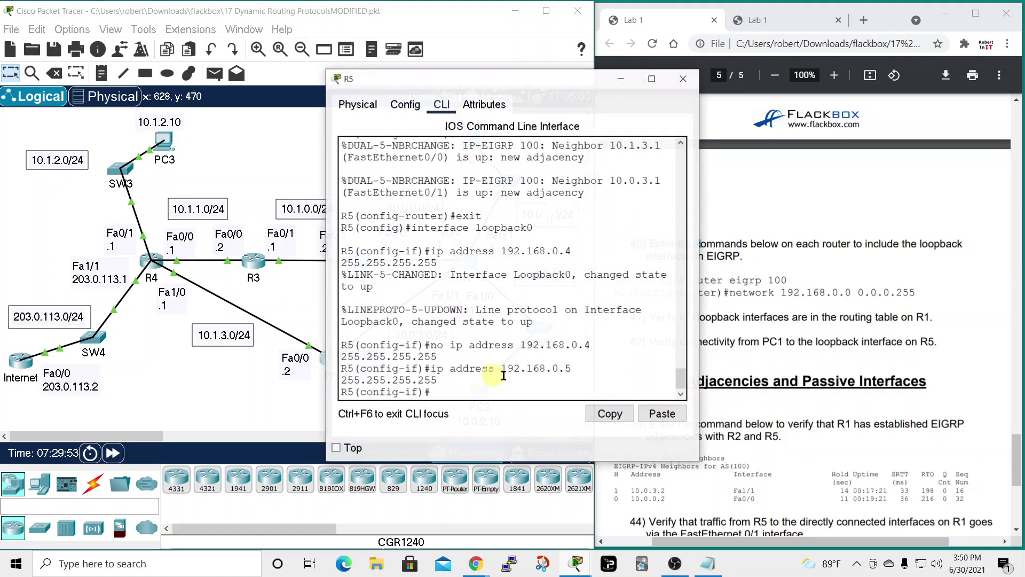
pyautogui.write('ex')
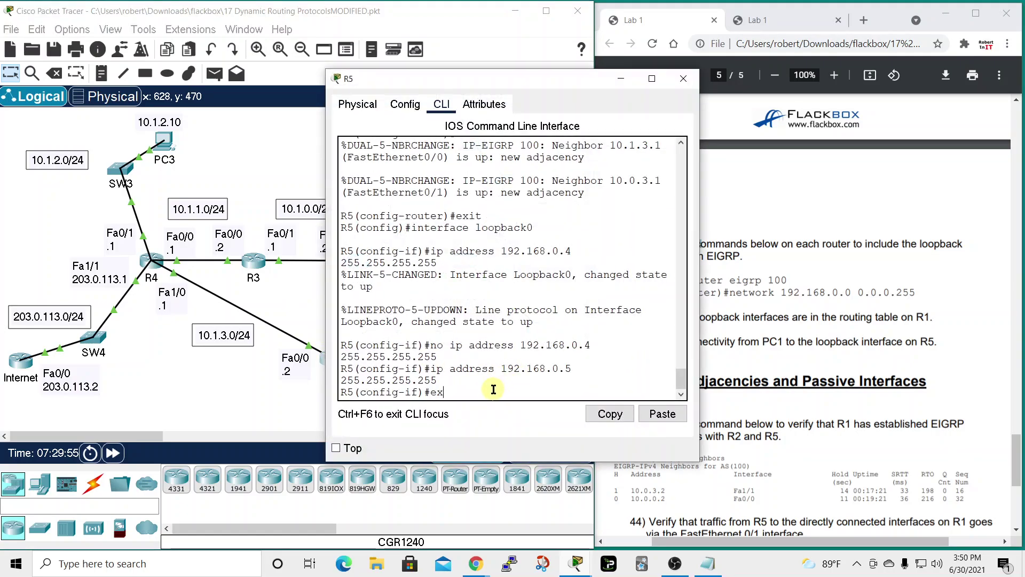
pyautogui.write('itt')
pyautogui.press('Return')
pyautogui.write('exit')
pyautogui.press('Return')
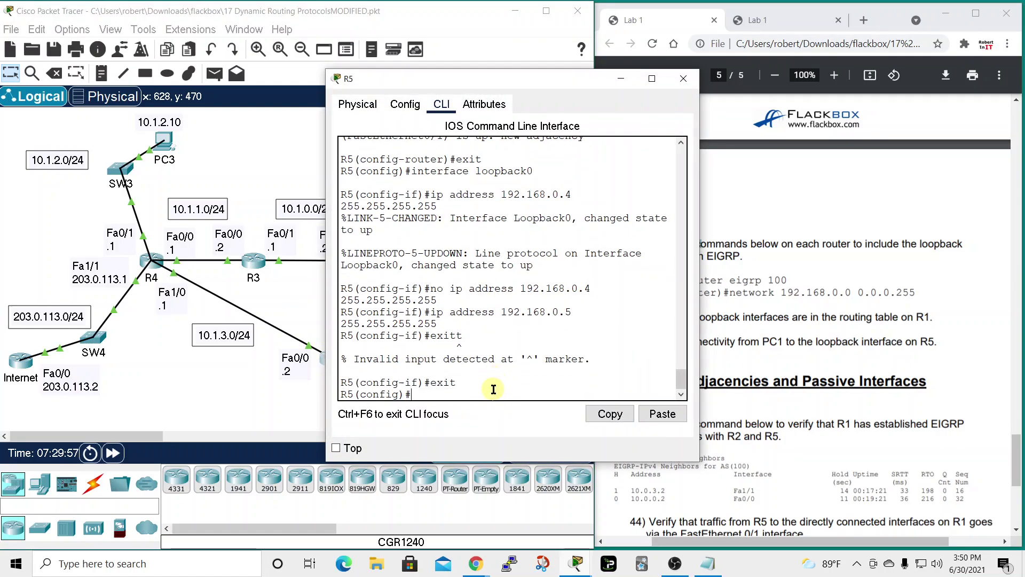
pyautogui.rightClick(505, 398)
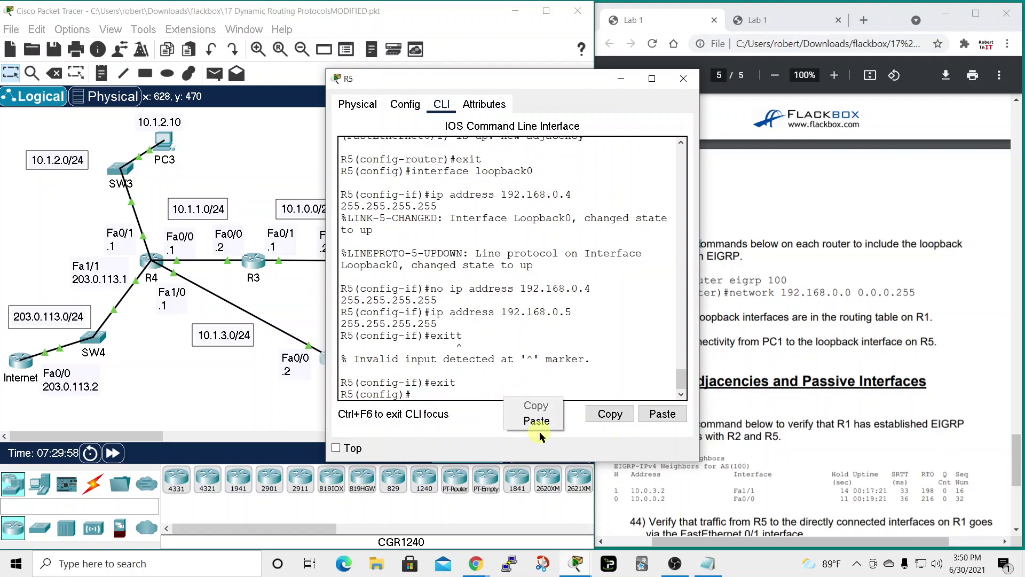
pyautogui.click(537, 421)
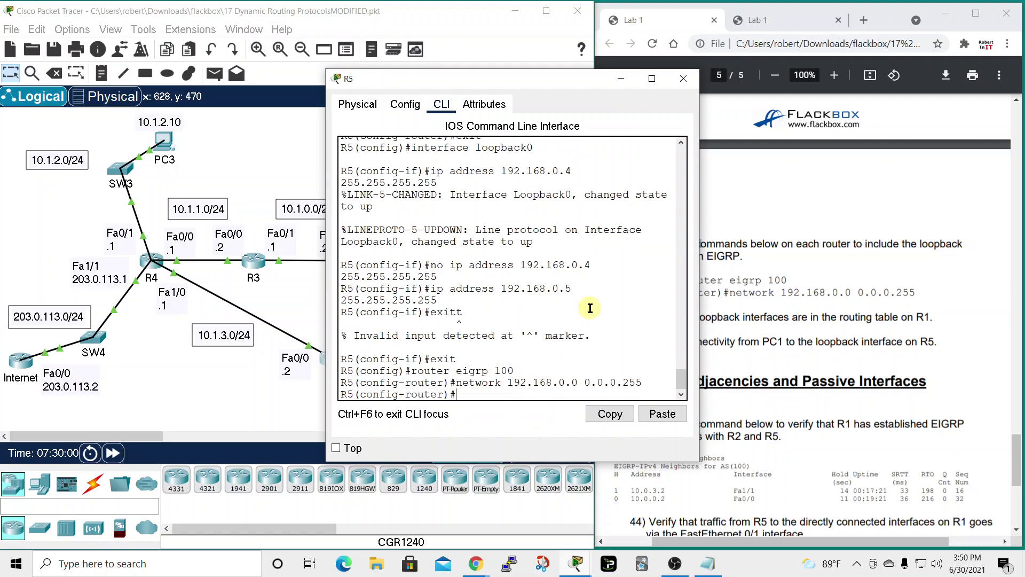
pyautogui.click(683, 79)
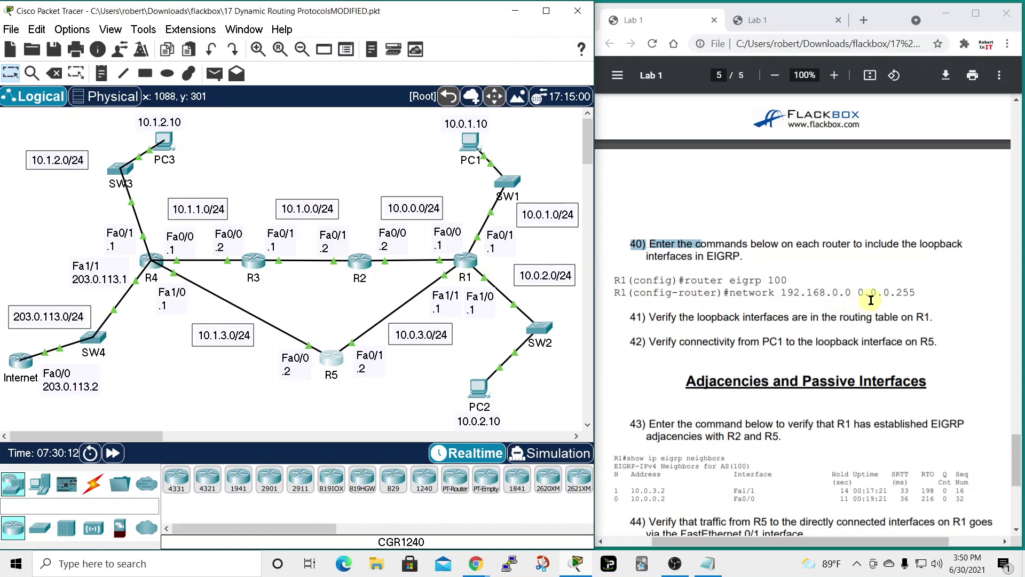
# - Mark task 41 in the lab sheet and display R1's full IP routing table in a widened CLI window
pyautogui.moveTo(631, 317); pyautogui.dragTo(648, 316)
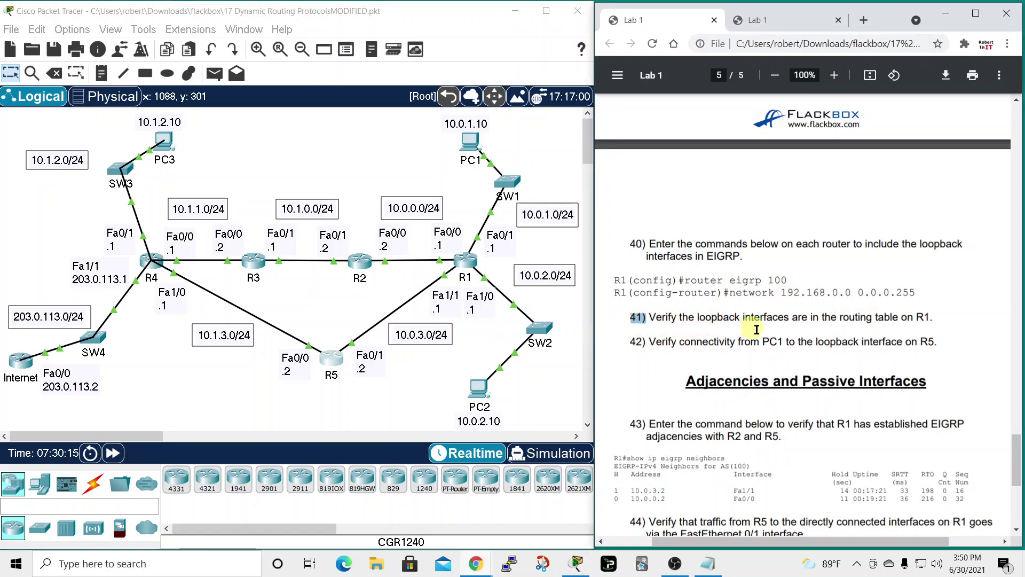
pyautogui.click(483, 278)
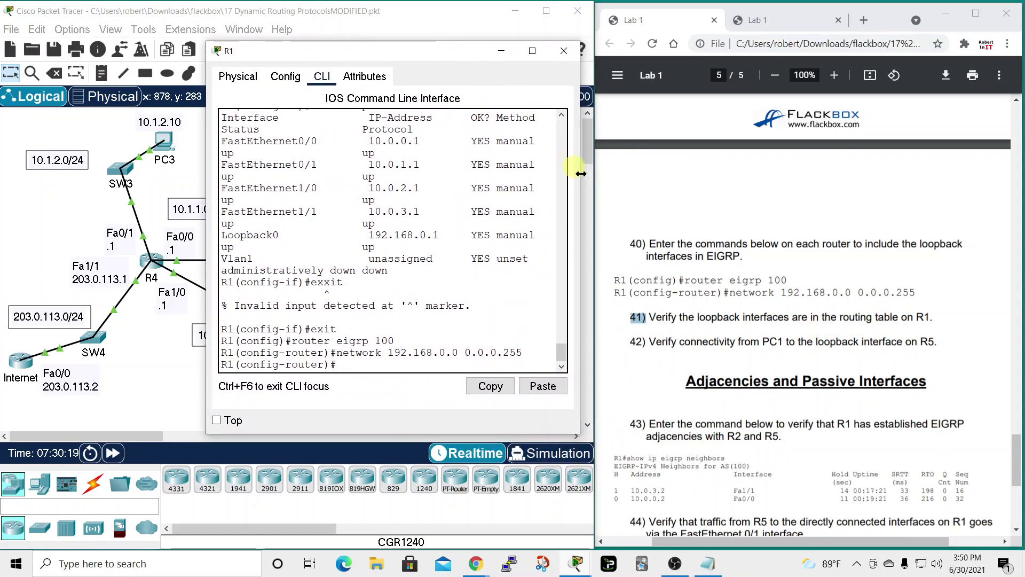
pyautogui.moveTo(580, 193); pyautogui.dragTo(752, 194)
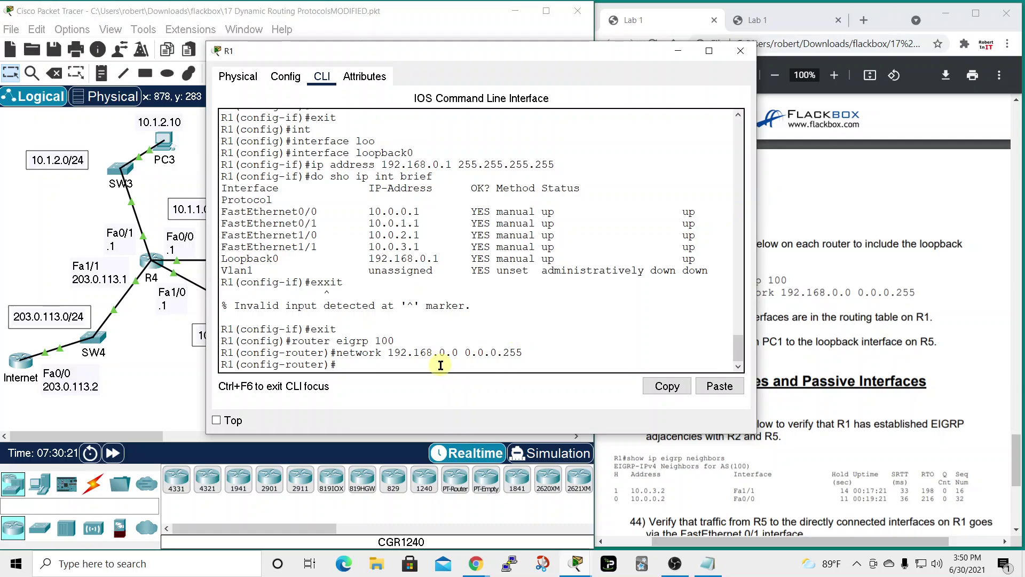
pyautogui.write('do sho ip ro')
pyautogui.press('Return')
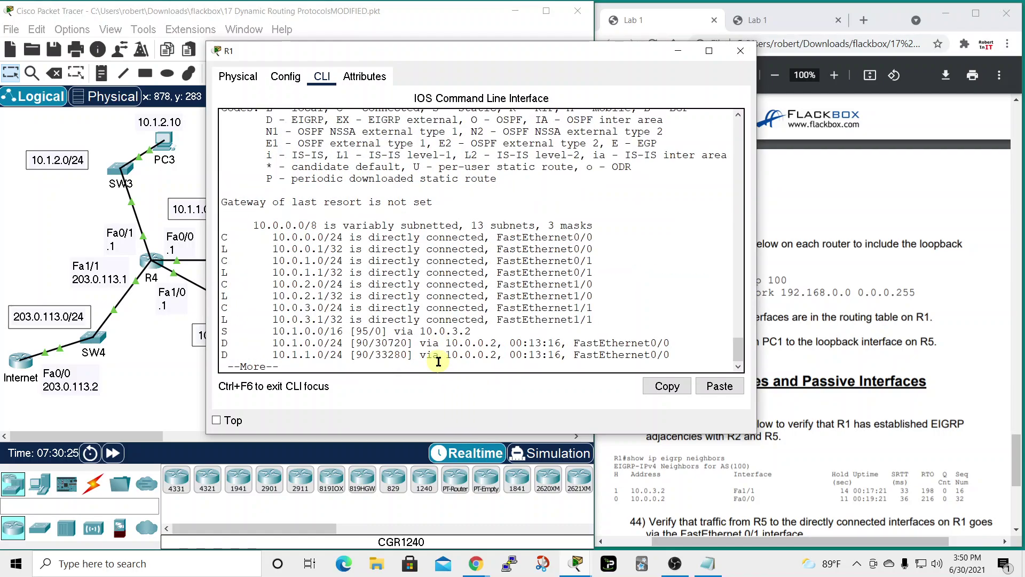
pyautogui.press('space')
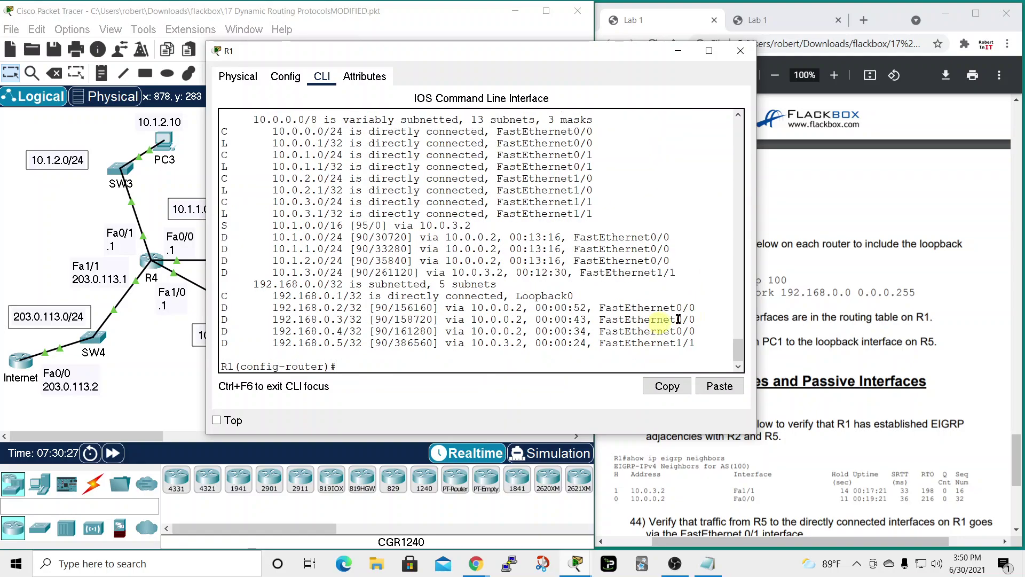
# - Enlarge R1's window, examine the routing table for the 192.168.0.x/32 loopback routes, and close the window
pyautogui.click(625, 40)
pyautogui.click(546, 55)
pyautogui.moveTo(576, 44); pyautogui.dragTo(581, 1)
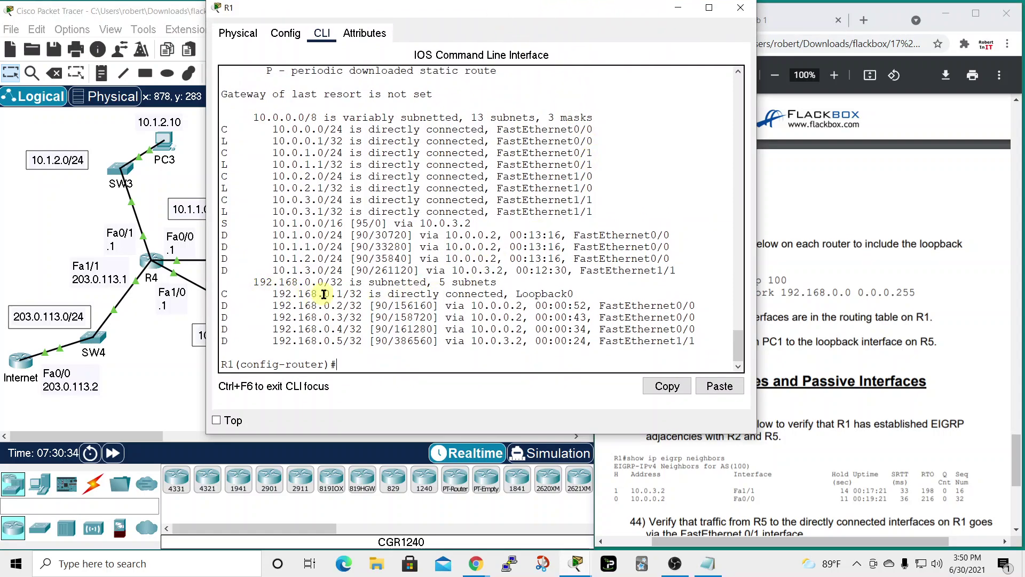
pyautogui.scroll(1, 387, 305)
pyautogui.scroll(3, 387, 305)
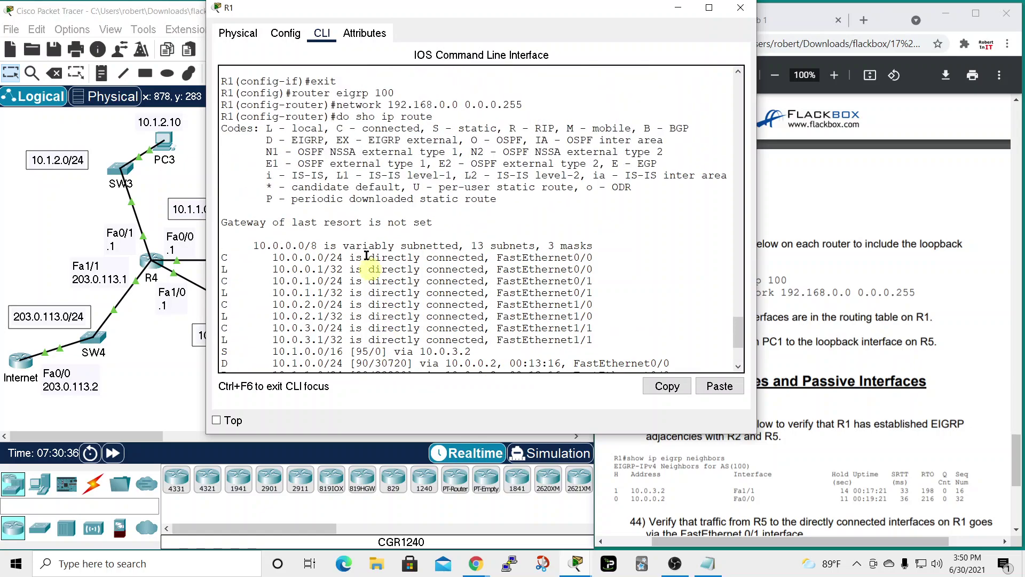
pyautogui.scroll(-4, 374, 239)
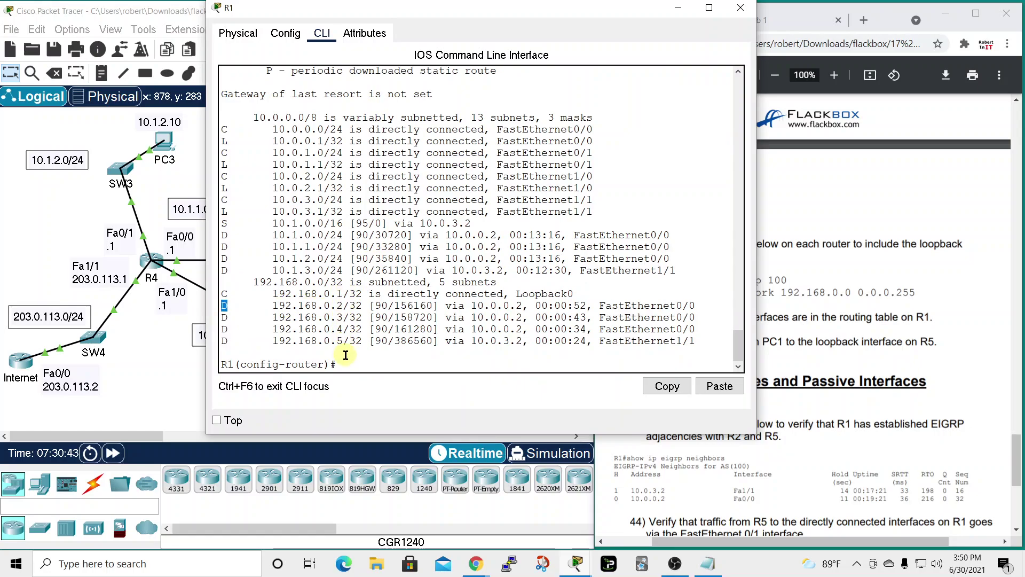
pyautogui.click(740, 7)
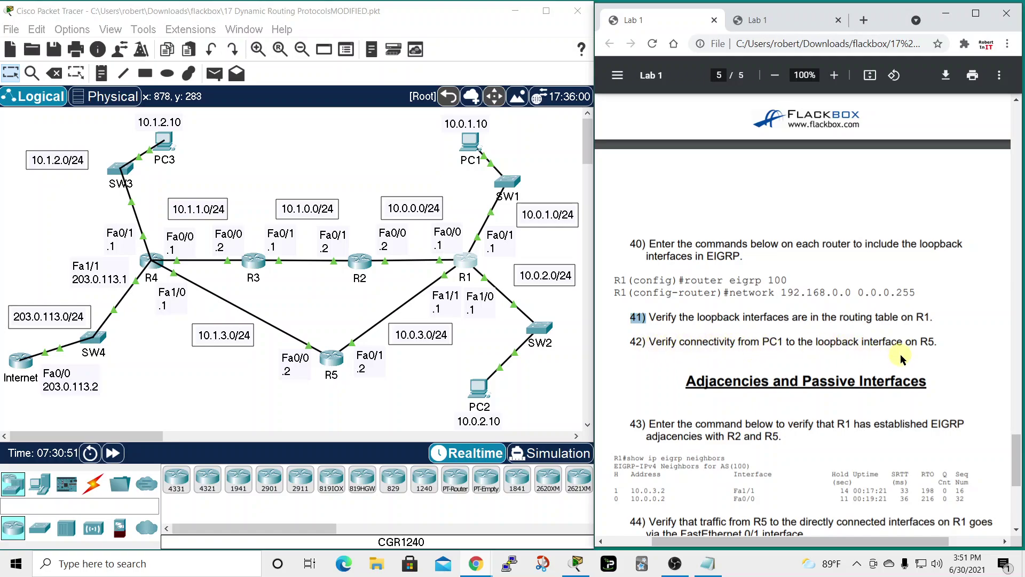
# - Mark task 42, ping R5's loopback 192.168.0.5 from PC1's Command Prompt, and close the PC1 window
pyautogui.moveTo(626, 342); pyautogui.dragTo(647, 342)
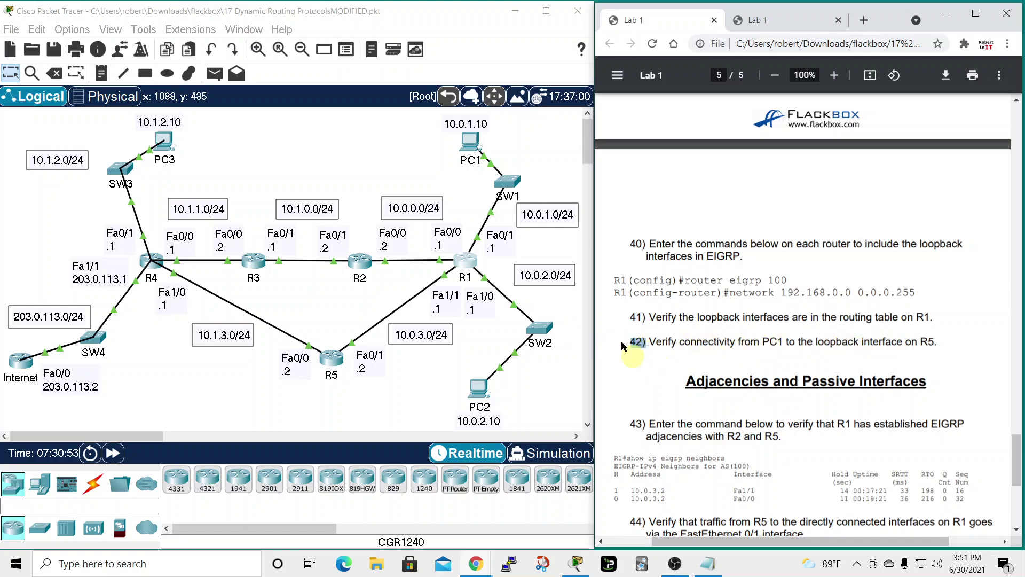
pyautogui.click(471, 142)
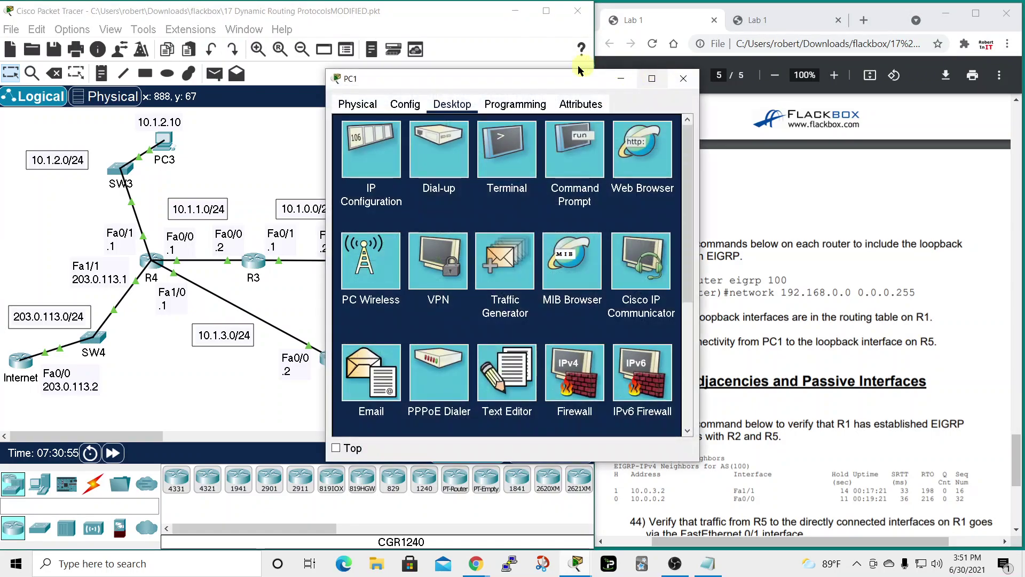
pyautogui.moveTo(576, 71); pyautogui.dragTo(831, 7)
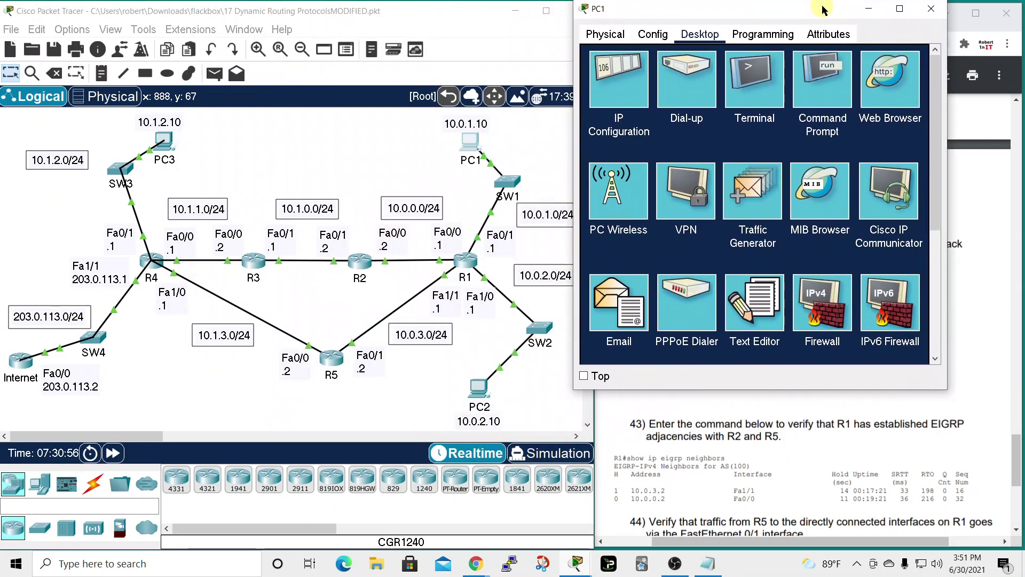
pyautogui.click(823, 80)
pyautogui.scroll(-15, 817, 321)
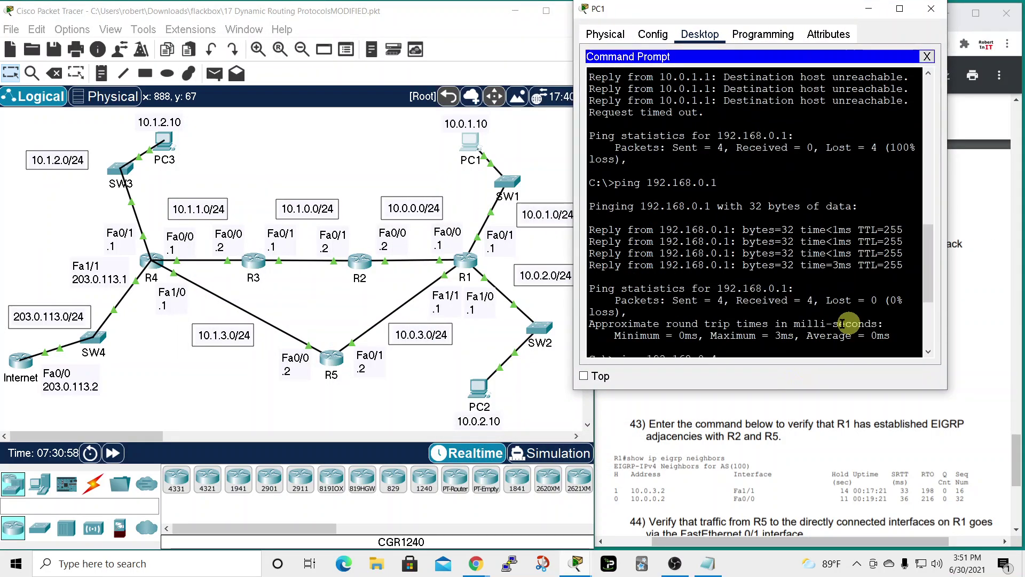
pyautogui.press('Up')
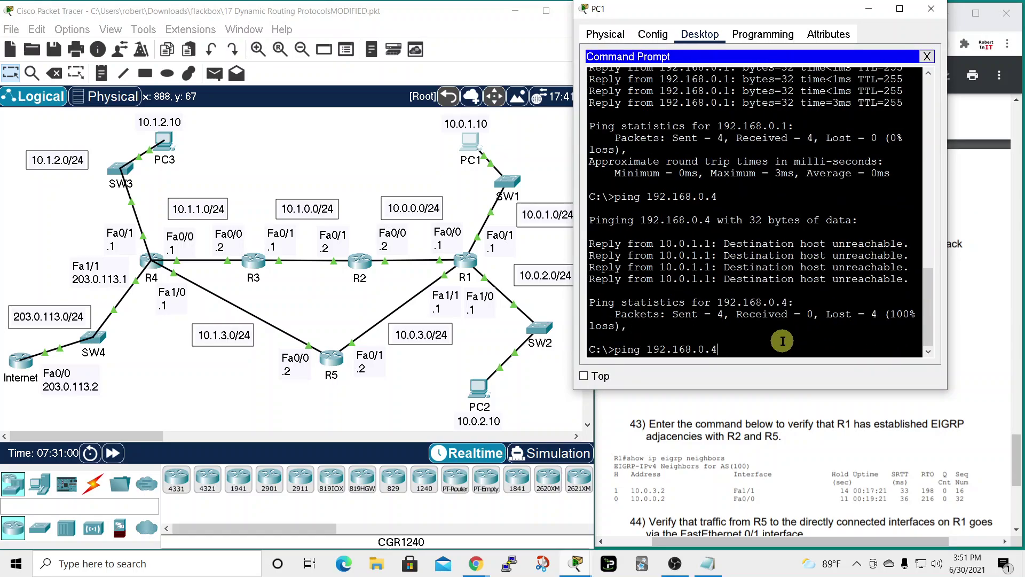
pyautogui.write('5')
pyautogui.press('Return')
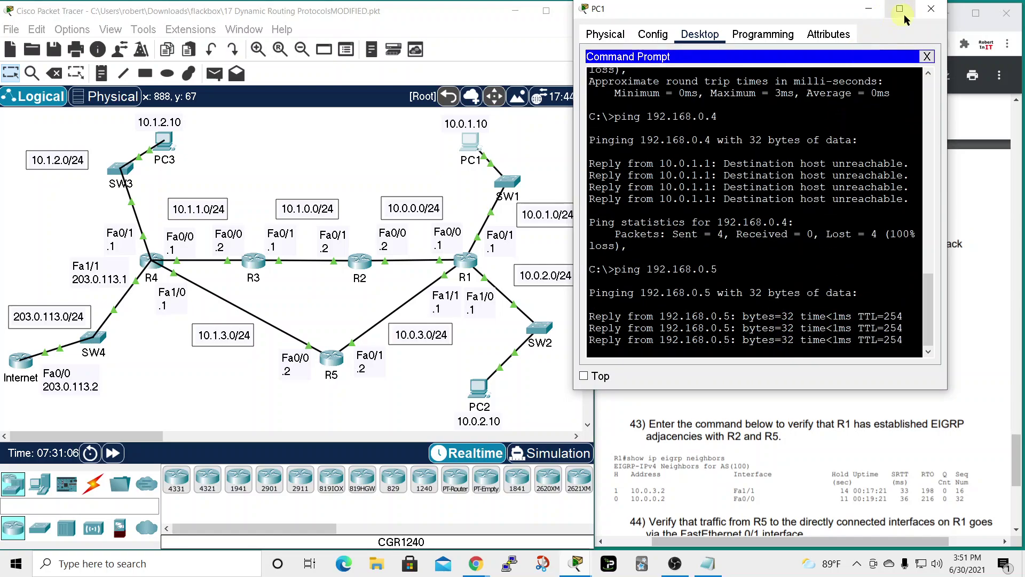
pyautogui.click(931, 9)
# - Read on to task 43 in the lab sheet and highlight its show ip eigrp neighbors command
pyautogui.scroll(-4, 643, 354)
pyautogui.scroll(-2, 642, 354)
pyautogui.scroll(2, 642, 354)
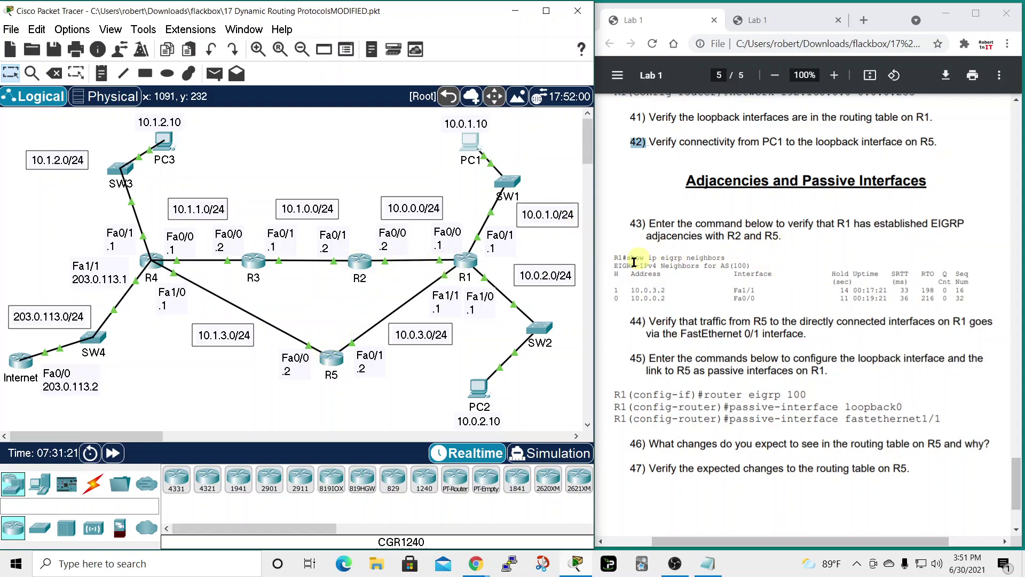
pyautogui.moveTo(623, 256); pyautogui.dragTo(730, 270)
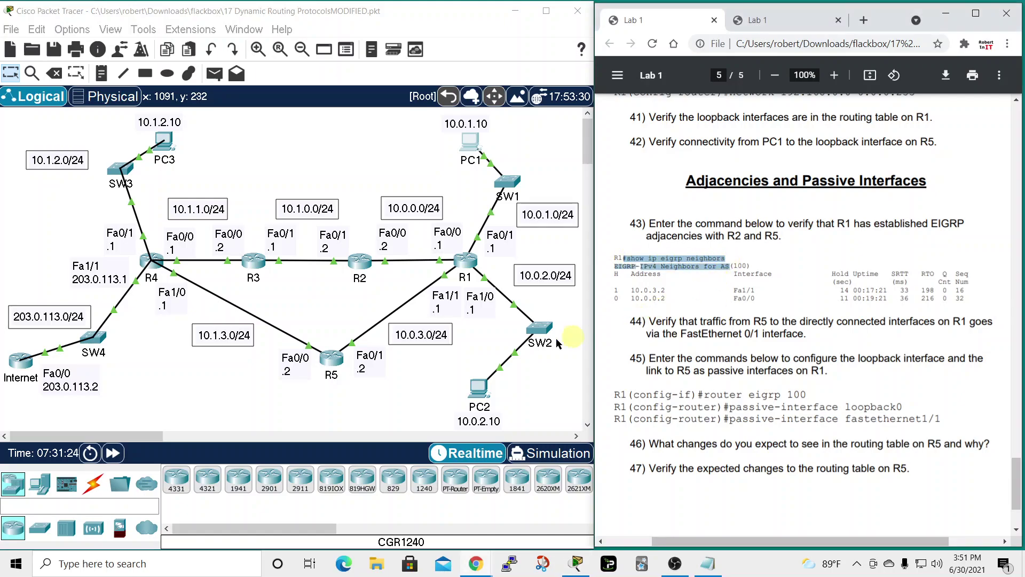
# - On R1, return to privileged EXEC mode and list the EIGRP adjacencies with show ip eigrp neighbors
pyautogui.click(465, 260)
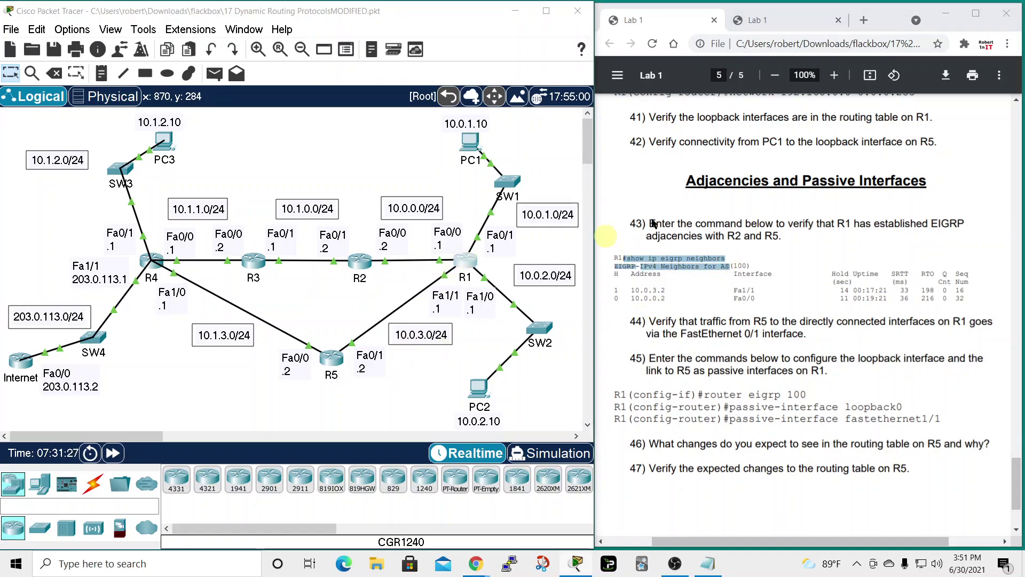
pyautogui.moveTo(584, 84); pyautogui.dragTo(473, 58)
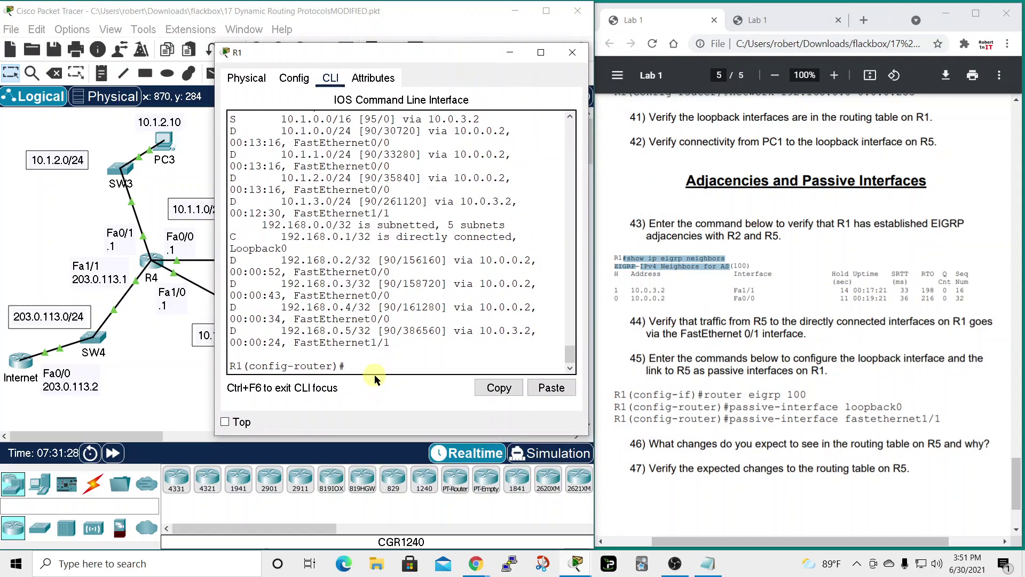
pyautogui.write('end')
pyautogui.press('Return')
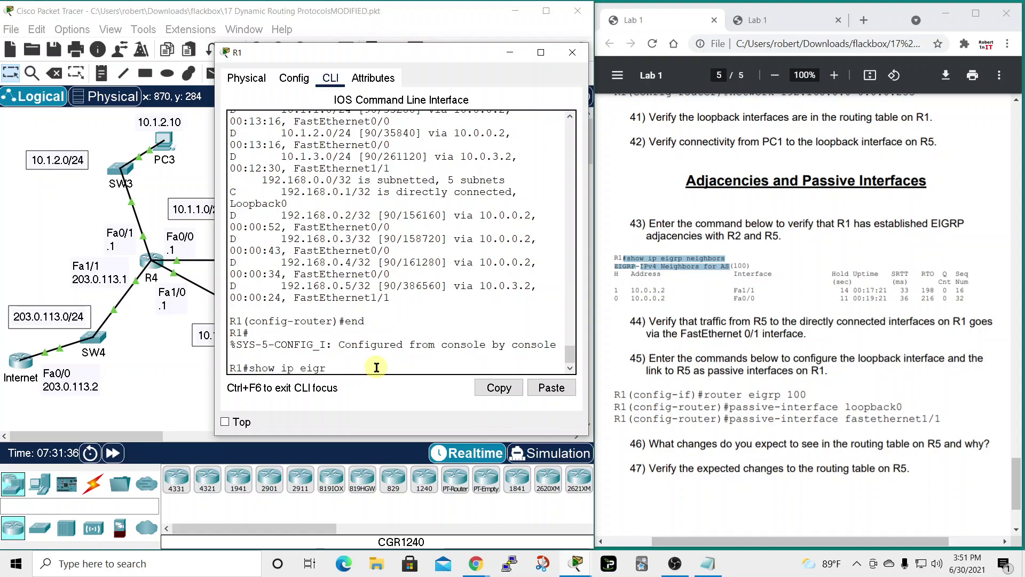
pyautogui.write('show ip eigr')
pyautogui.press('Tab')
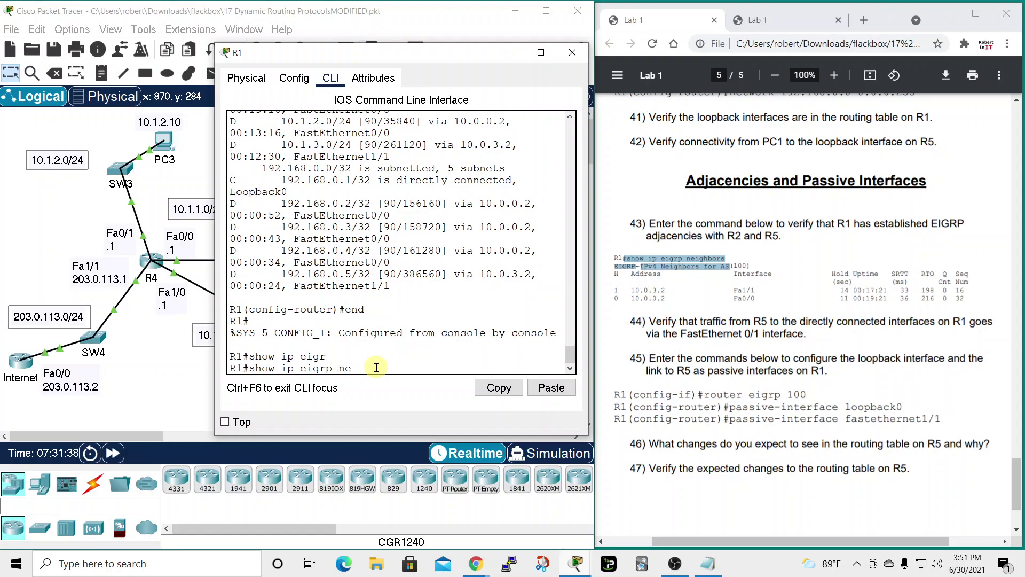
pyautogui.write('ne')
pyautogui.press('Tab')
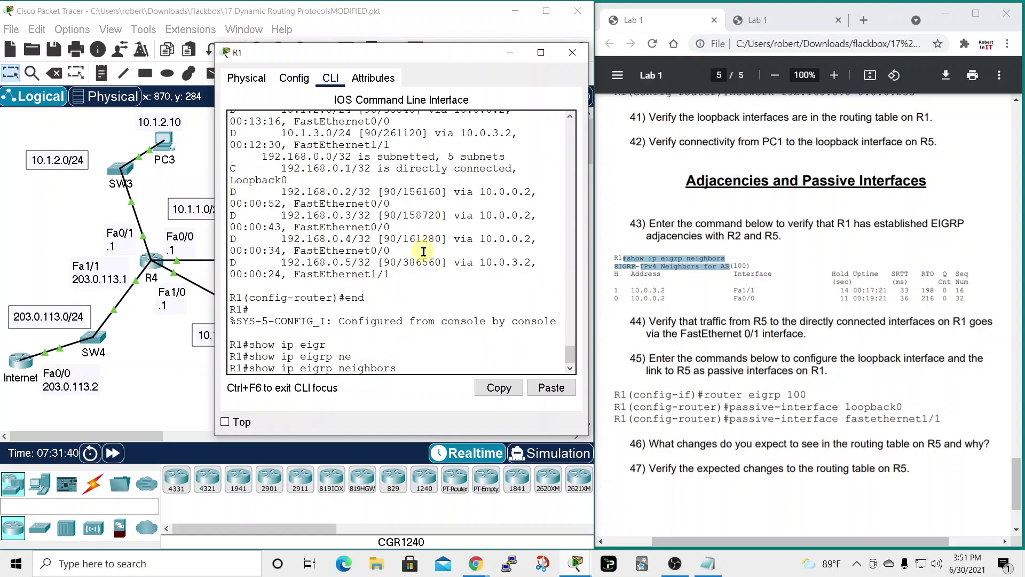
pyautogui.press('Return')
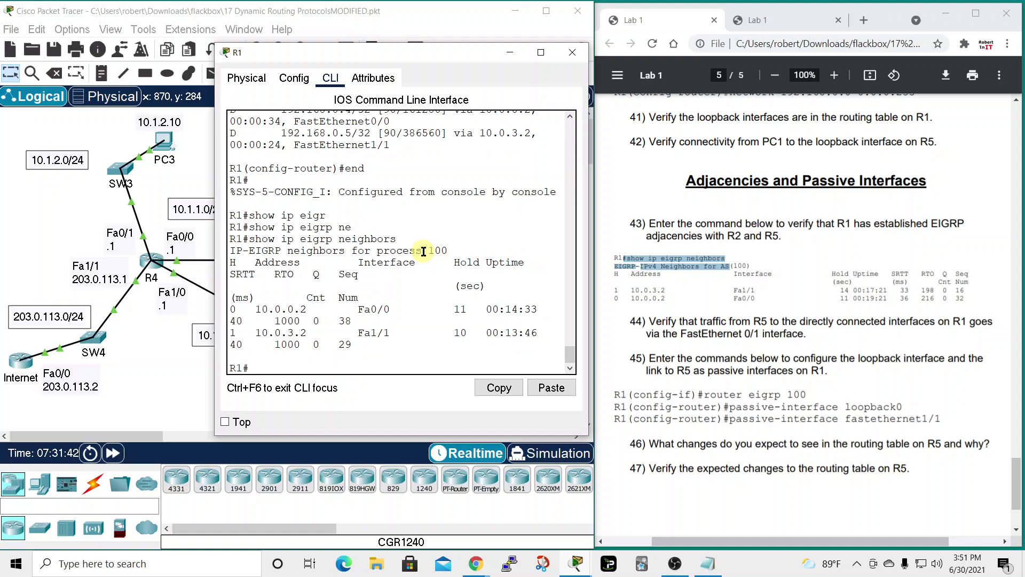
# - Widen and move R1's window to compare the EIGRP neighbor addresses and interfaces with the topology, and close it
pyautogui.moveTo(589, 244); pyautogui.dragTo(738, 260)
pyautogui.moveTo(594, 53); pyautogui.dragTo(898, 53)
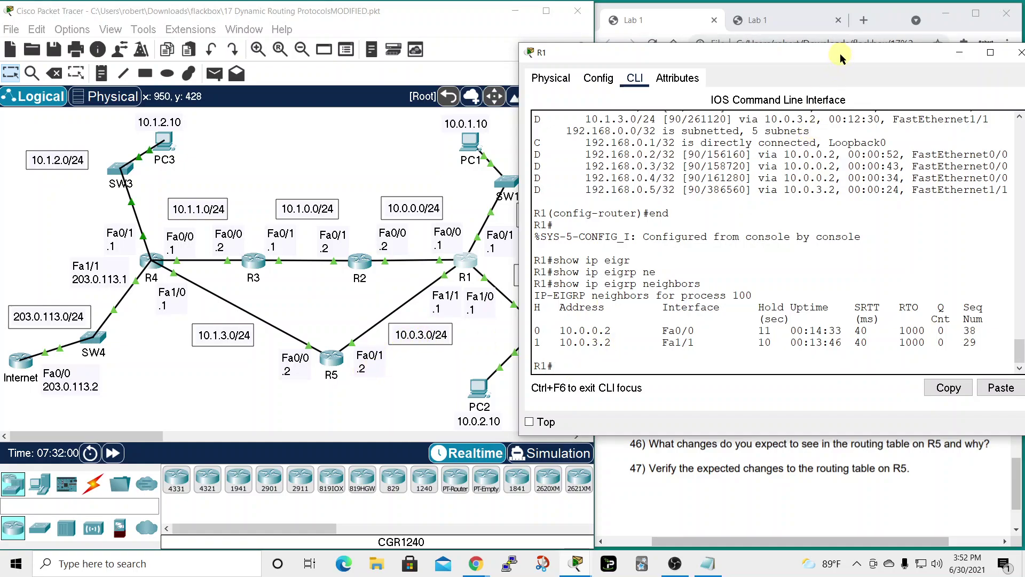
pyautogui.moveTo(842, 59); pyautogui.dragTo(583, 48)
pyautogui.click(762, 41)
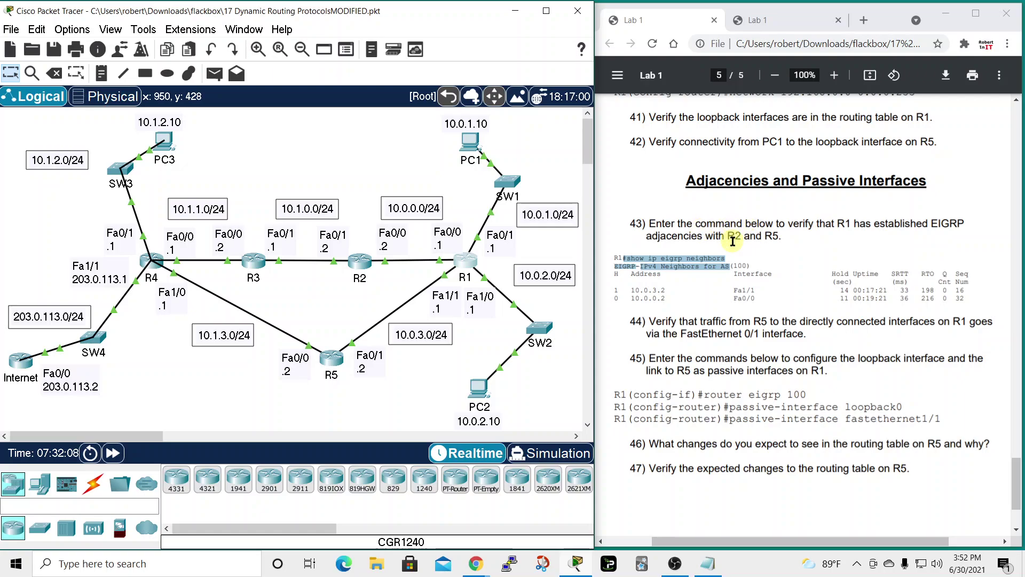
# - Mark task 44 in the lab sheet and return R5's command line to privileged EXEC mode
pyautogui.moveTo(630, 320); pyautogui.dragTo(736, 330)
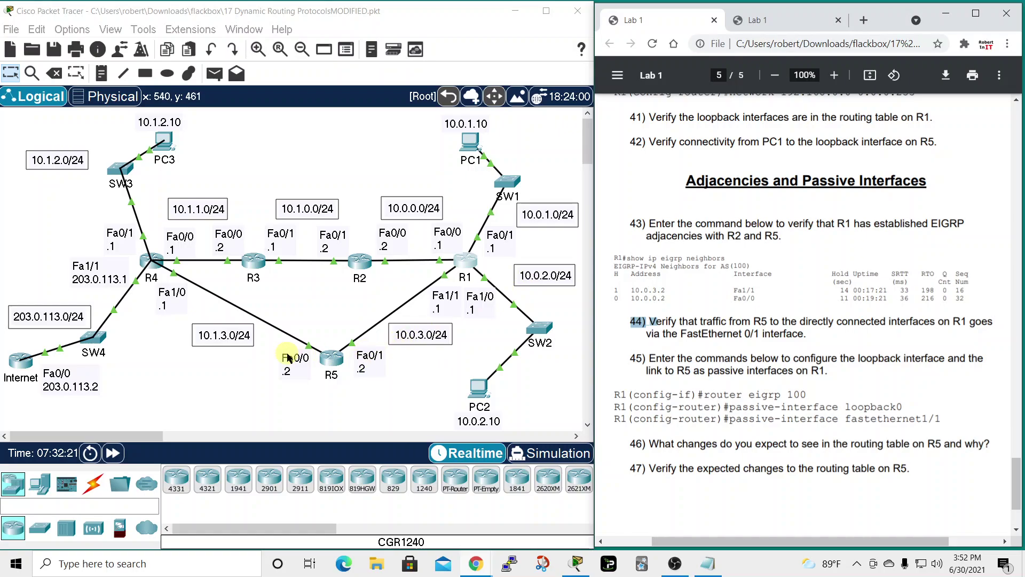
pyautogui.click(326, 359)
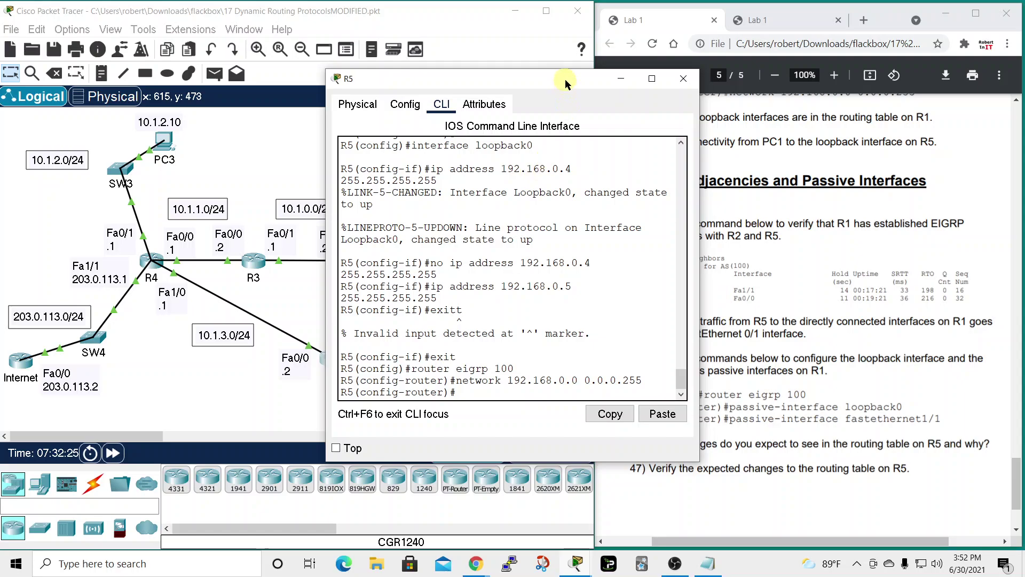
pyautogui.moveTo(565, 79); pyautogui.dragTo(362, 47)
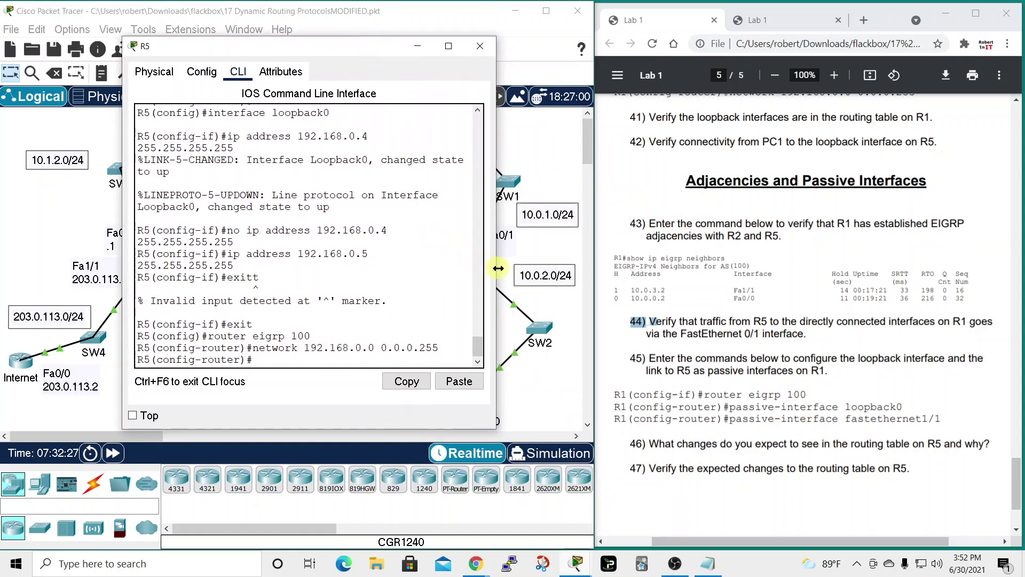
pyautogui.moveTo(498, 268); pyautogui.dragTo(568, 268)
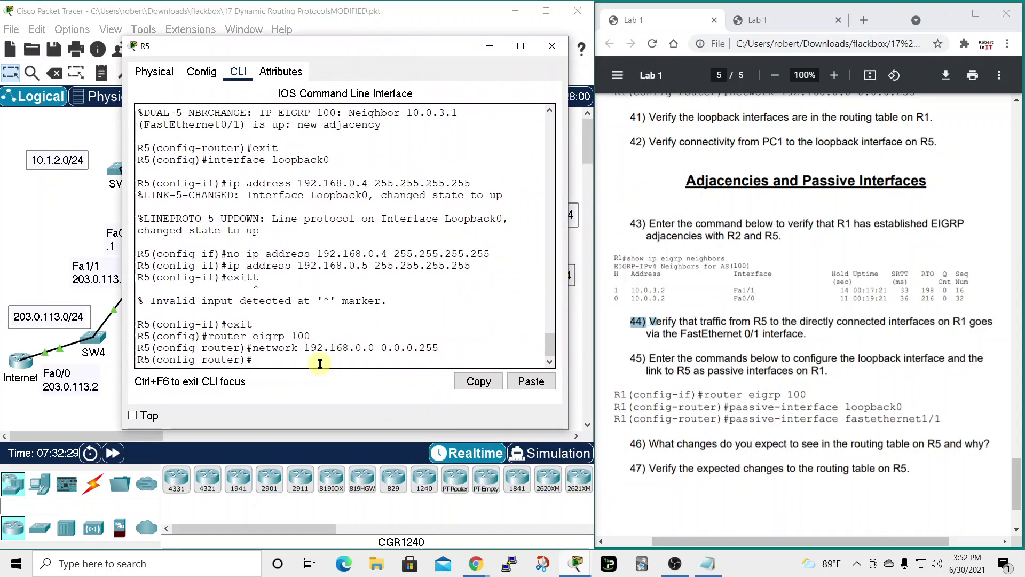
pyautogui.write('end')
pyautogui.press('Return')
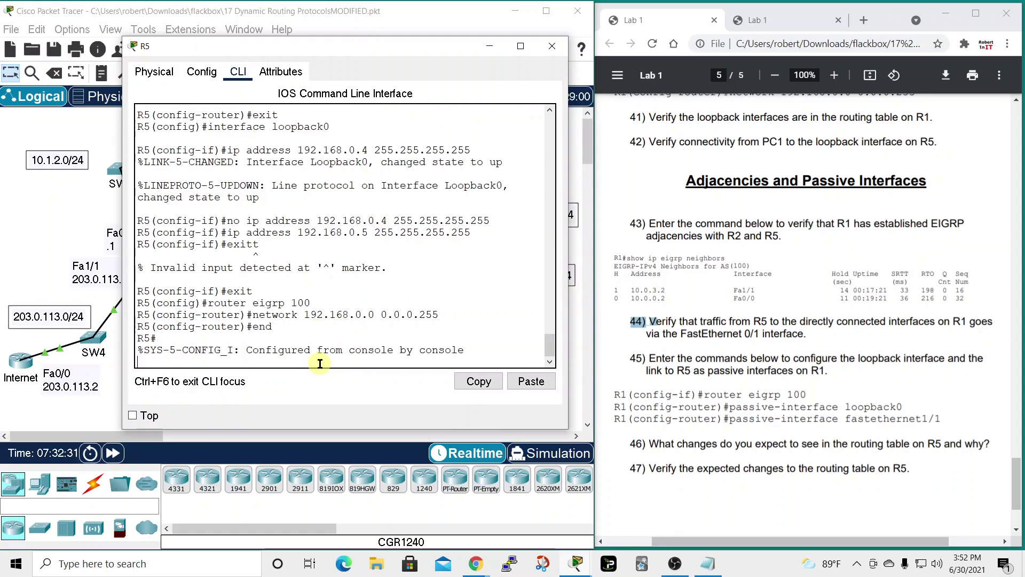
# - Trace the route from R5 to R1's directly connected interface 10.0.2.1 with traceroute
pyautogui.press('Return')
pyautogui.write('tracer')
pyautogui.press('Tab')
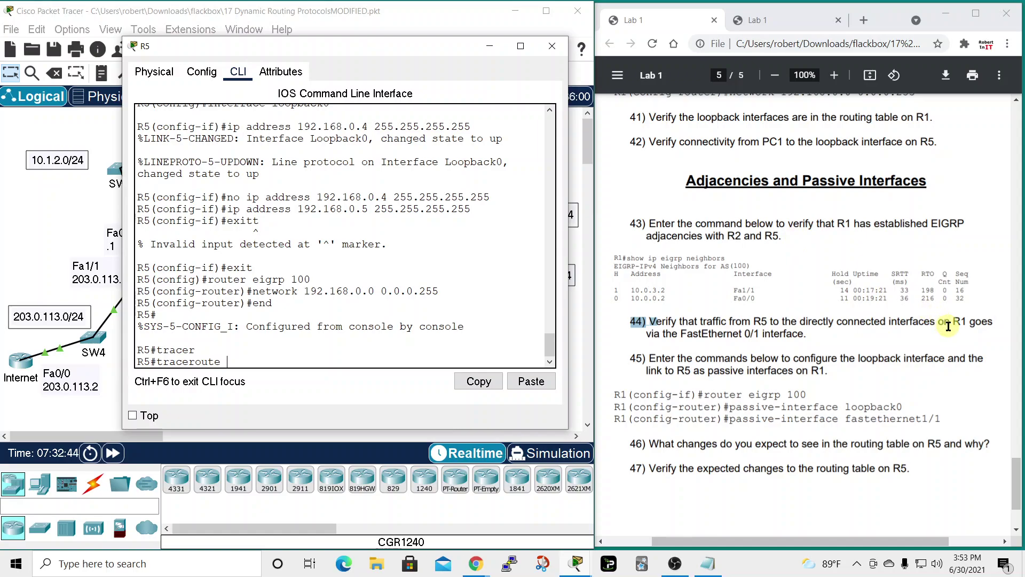
pyautogui.moveTo(444, 46); pyautogui.dragTo(328, 81)
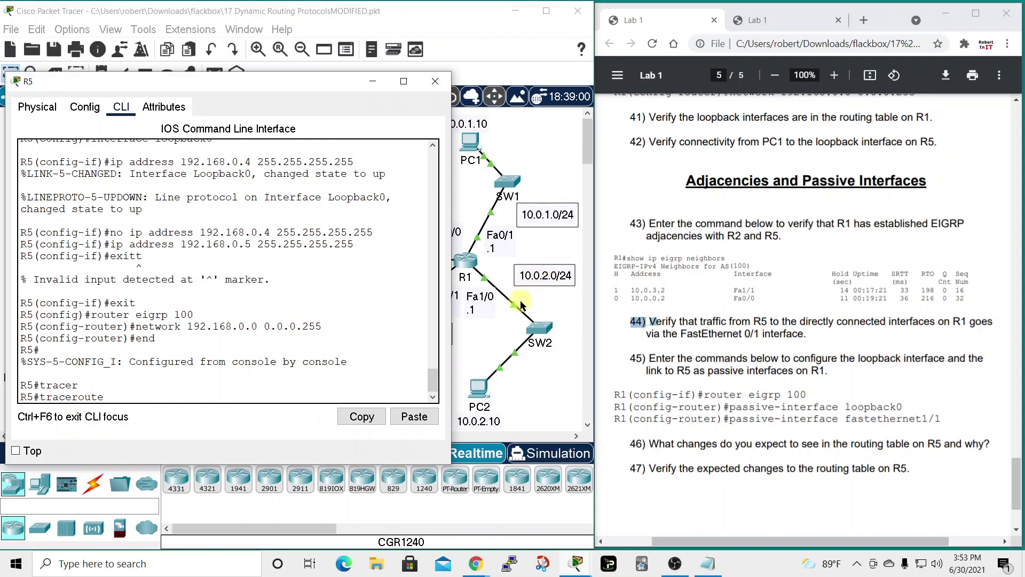
pyautogui.moveTo(309, 83); pyautogui.dragTo(435, 59)
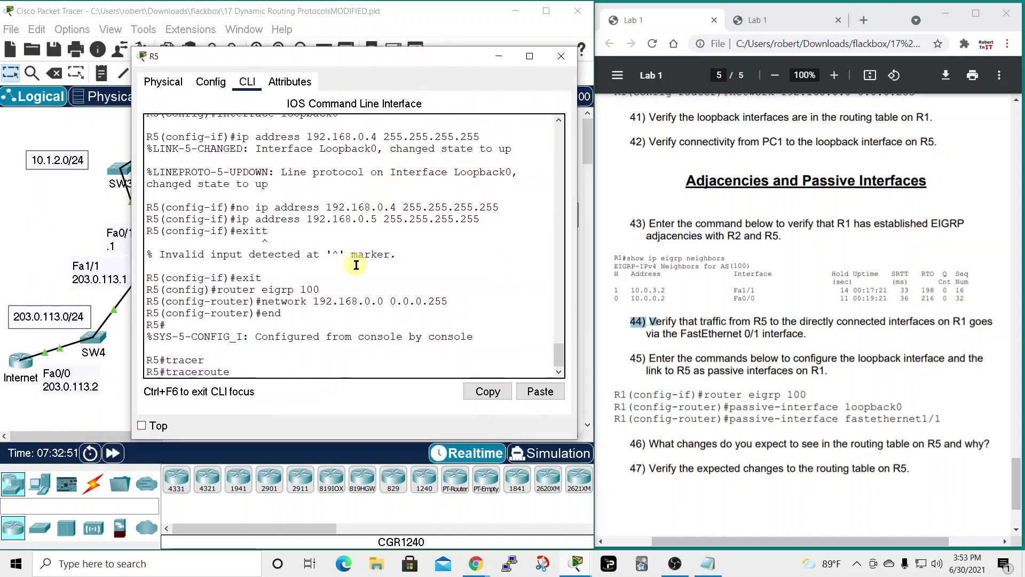
pyautogui.write('10.0.2.1')
pyautogui.press('Return')
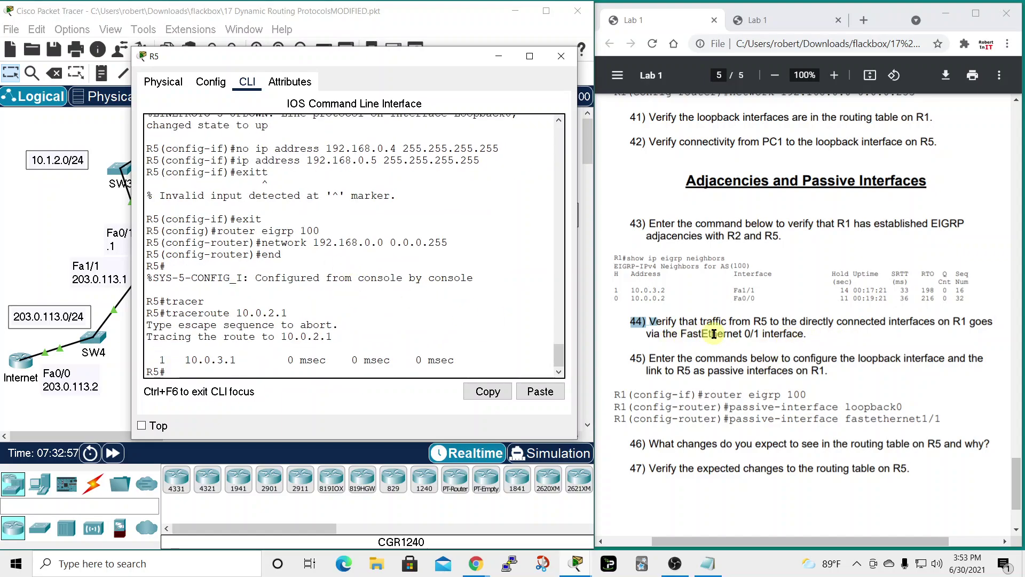
# - Move R5's window aside to compare the traced hop with the R1 to R5 link in the topology, and close it
pyautogui.moveTo(436, 64); pyautogui.dragTo(857, 47)
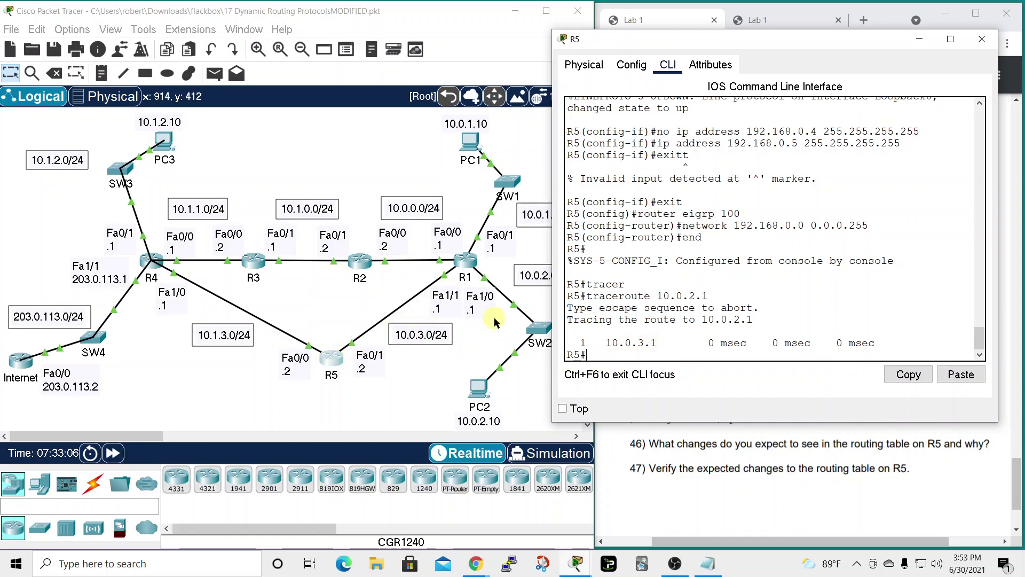
pyautogui.moveTo(893, 48); pyautogui.dragTo(870, 48)
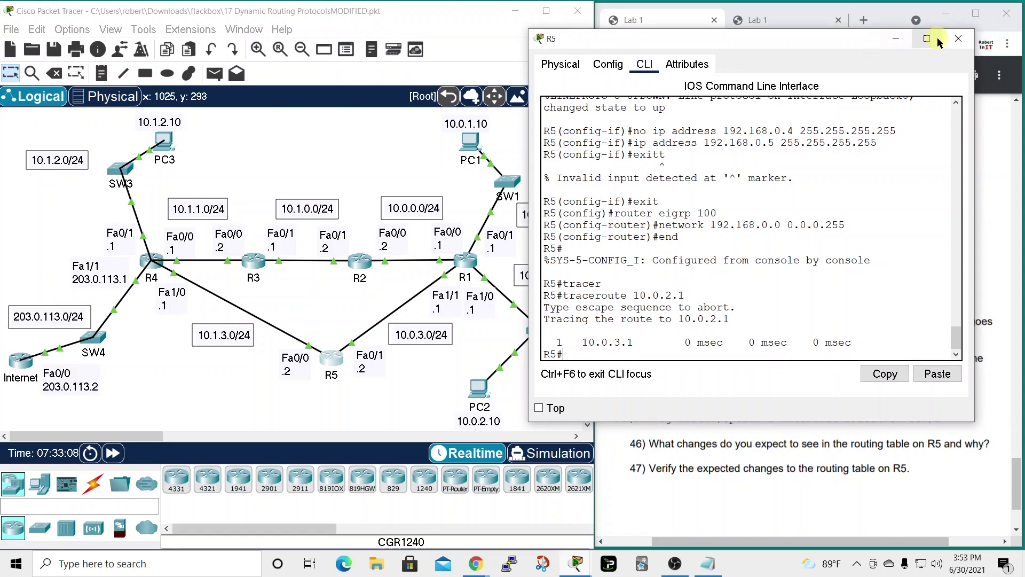
pyautogui.click(959, 39)
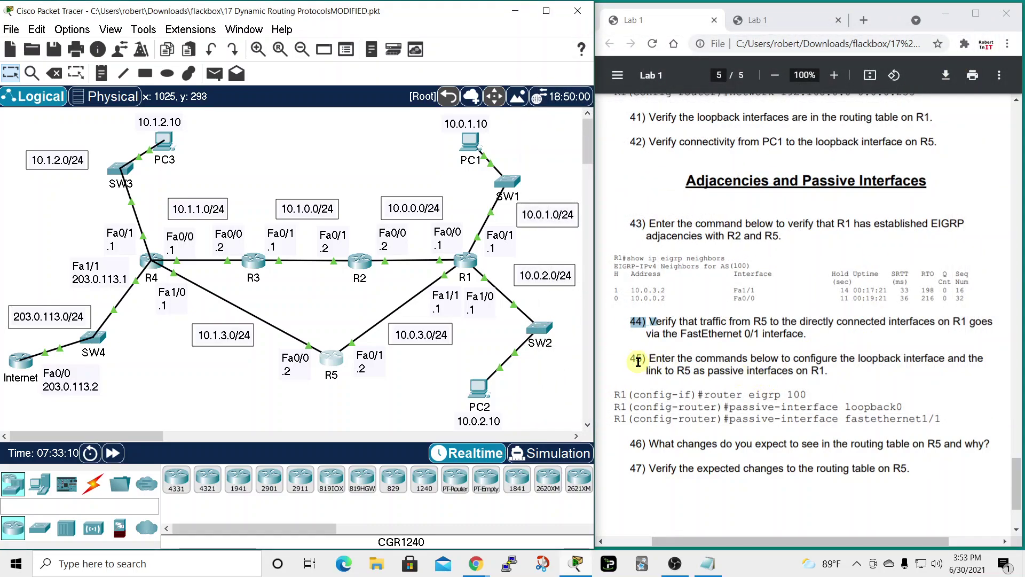
# - Mark task 45 in the lab sheet and enter global configuration mode on R1 with conf t
pyautogui.doubleClick(635, 357)
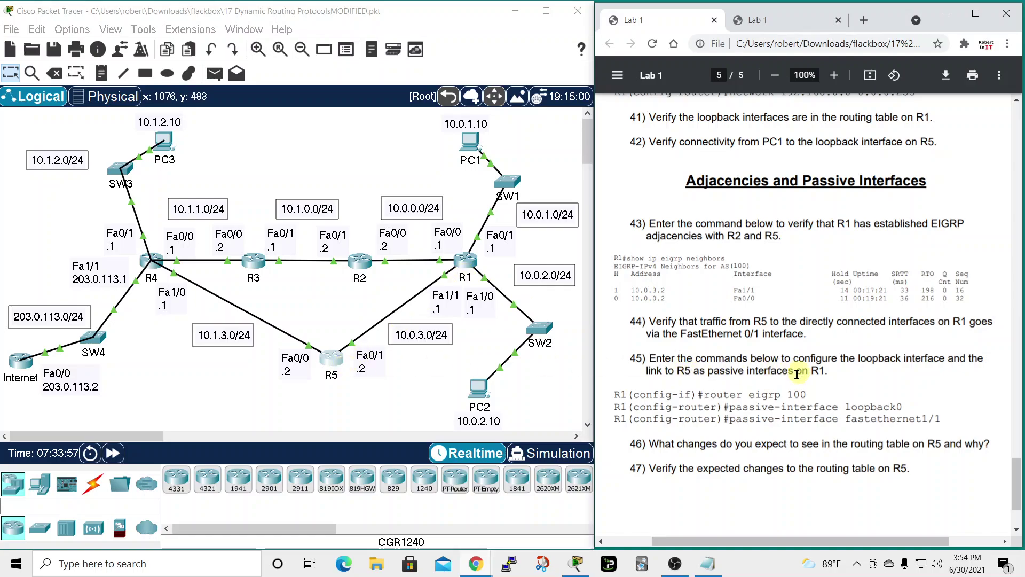
pyautogui.click(472, 273)
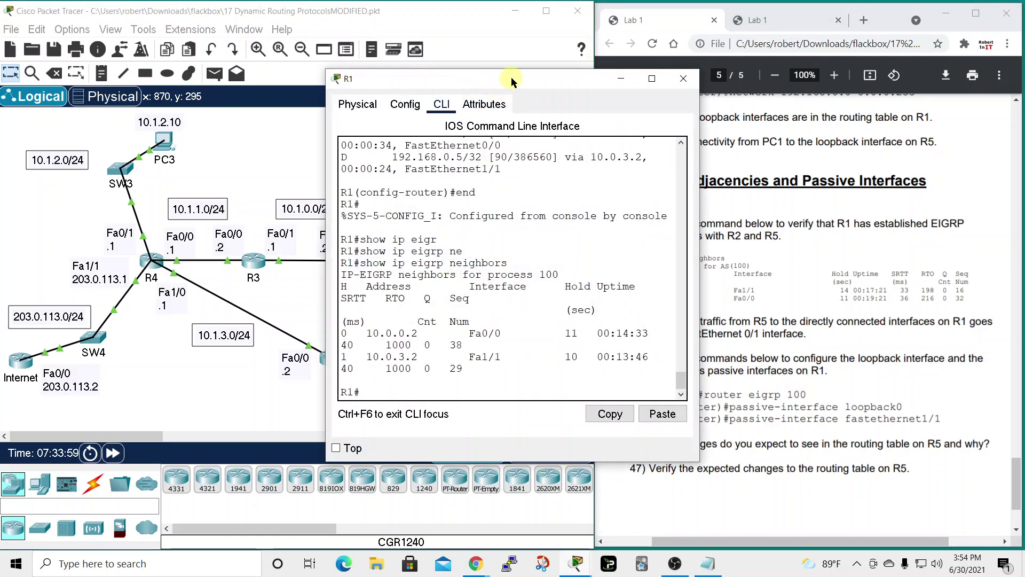
pyautogui.moveTo(511, 78); pyautogui.dragTo(411, 48)
pyautogui.moveTo(600, 293); pyautogui.dragTo(643, 300)
pyautogui.moveTo(510, 48); pyautogui.dragTo(391, 40)
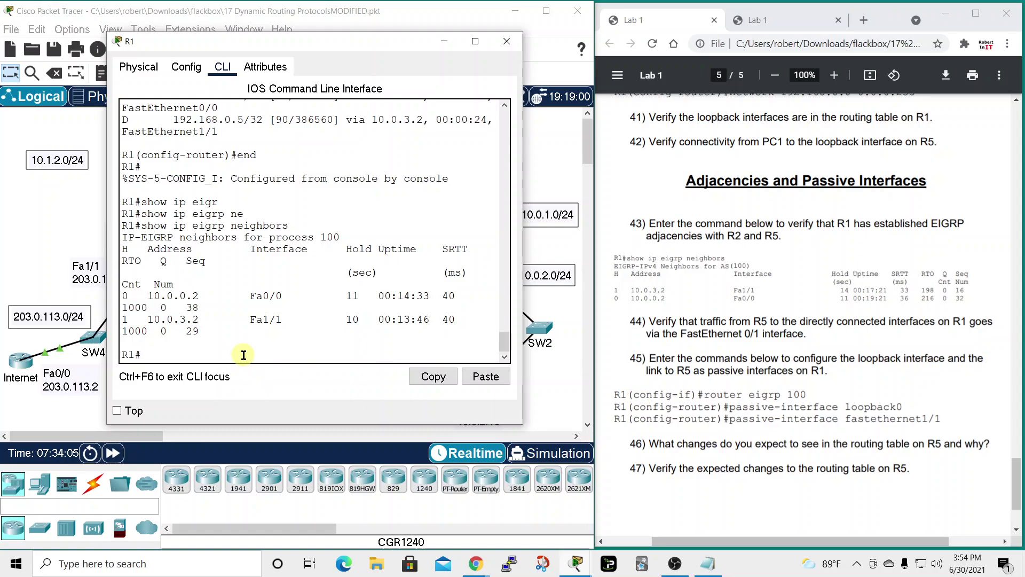
pyautogui.write('t')
pyautogui.press('Return')
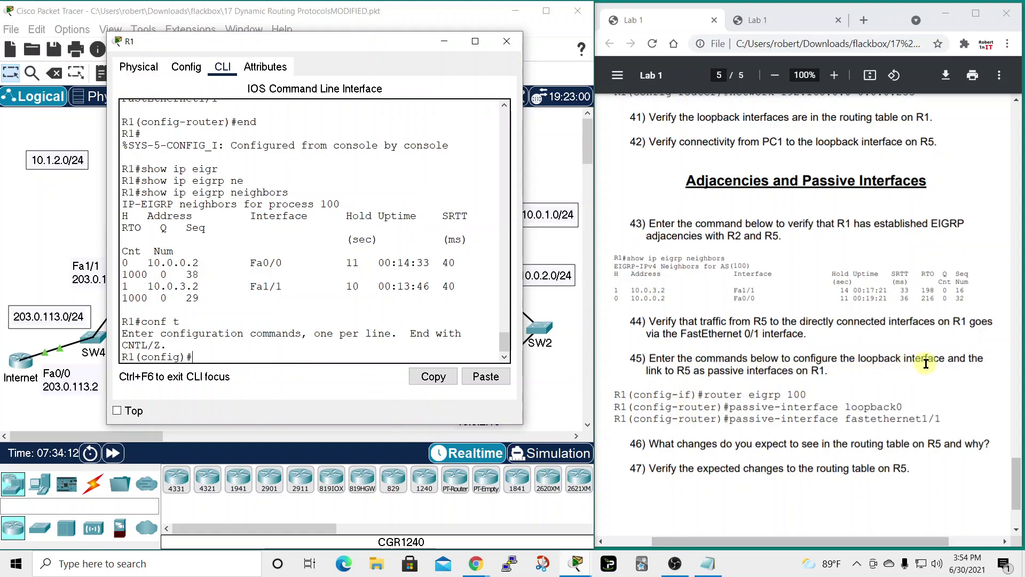
pyautogui.moveTo(383, 42); pyautogui.dragTo(861, 84)
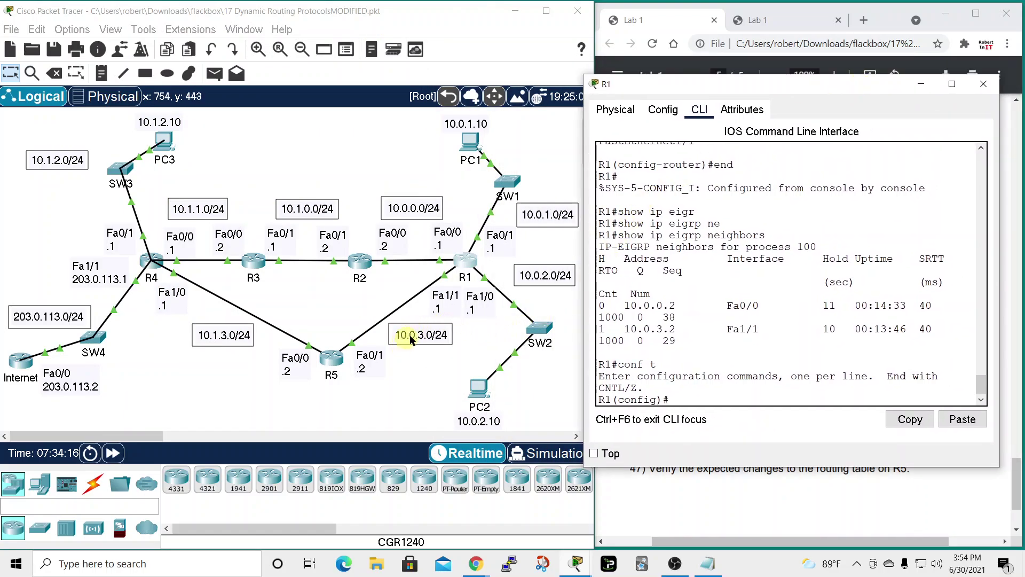
pyautogui.moveTo(733, 90); pyautogui.dragTo(313, 55)
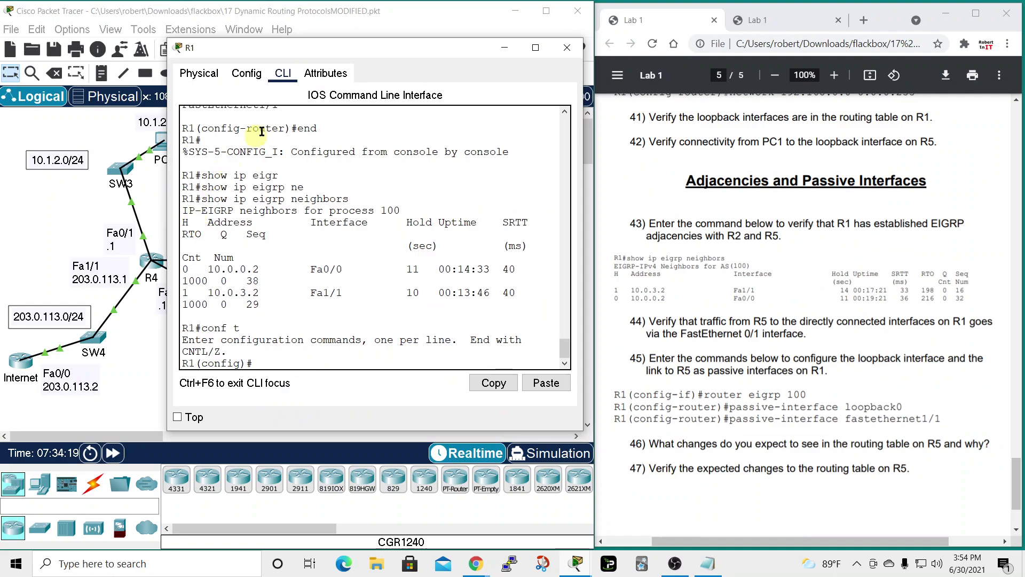
pyautogui.moveTo(347, 47)
pyautogui.mouseDown()
pyautogui.moveTo(752, 18)
pyautogui.moveTo(845, 114)
pyautogui.moveTo(356, 56)
pyautogui.mouseUp()
pyautogui.write('nt')
pyautogui.press('Tab')
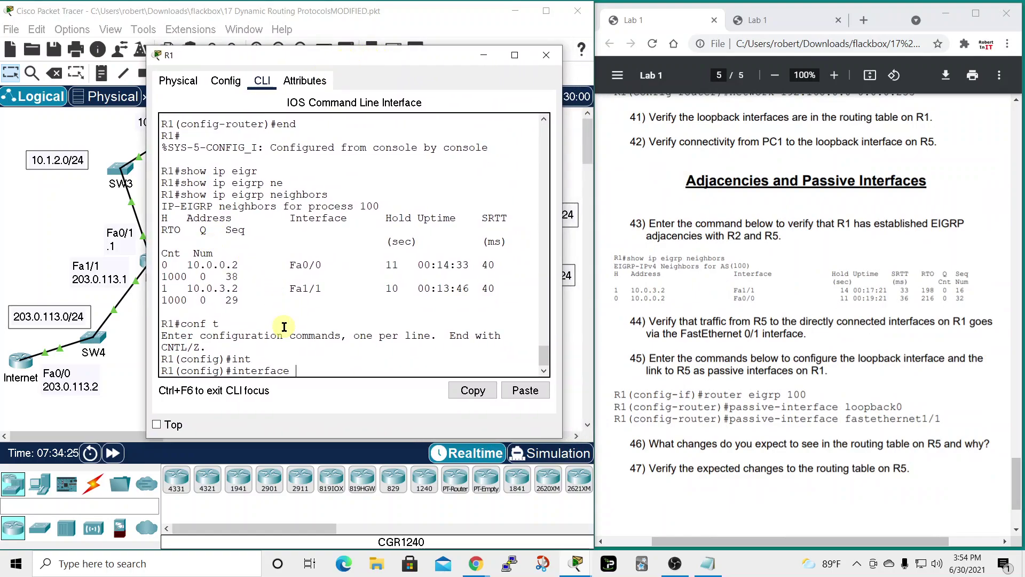
pyautogui.write('fa')
pyautogui.press('Tab')
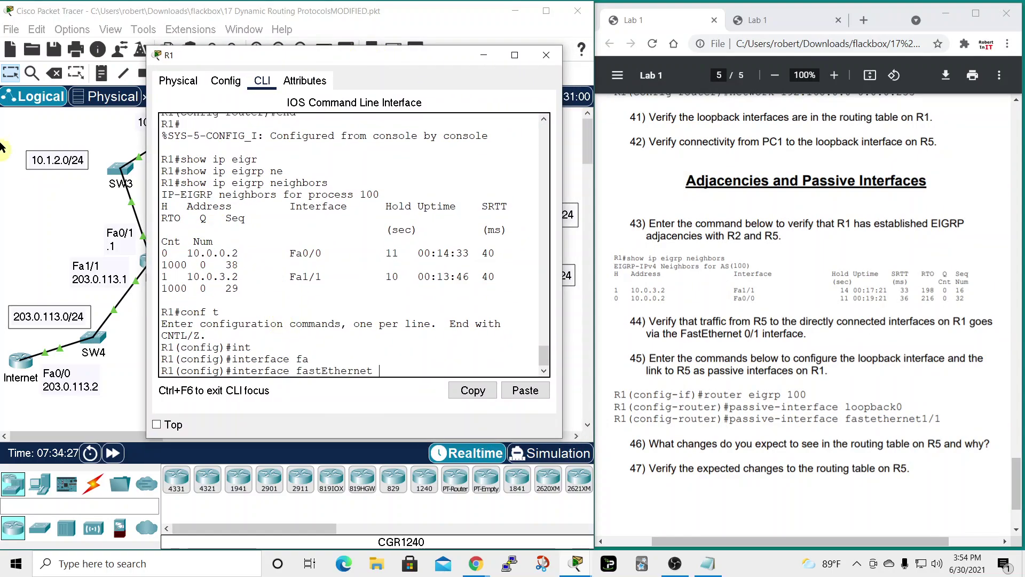
pyautogui.moveTo(355, 58); pyautogui.dragTo(461, 70)
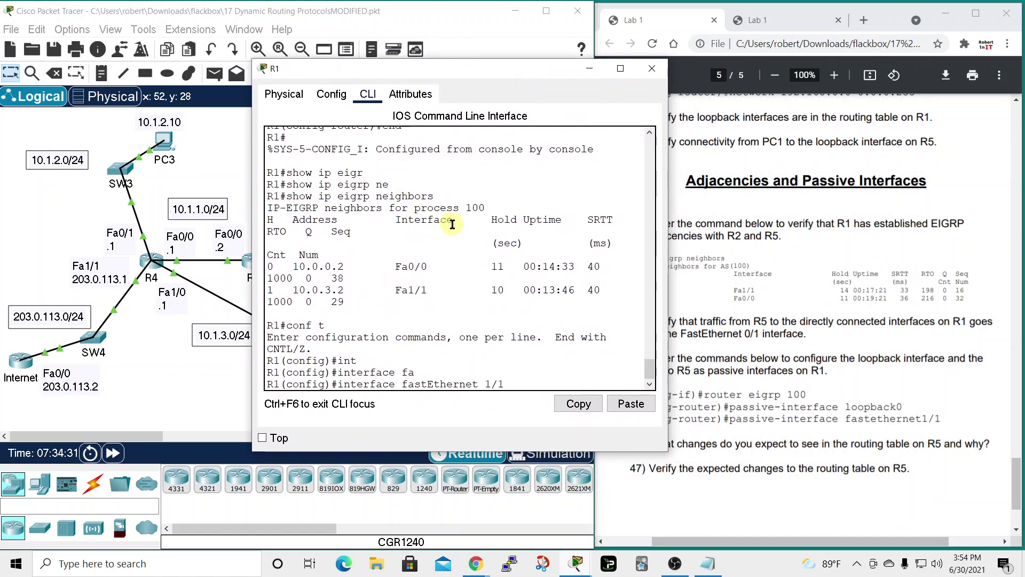
pyautogui.press('Return')
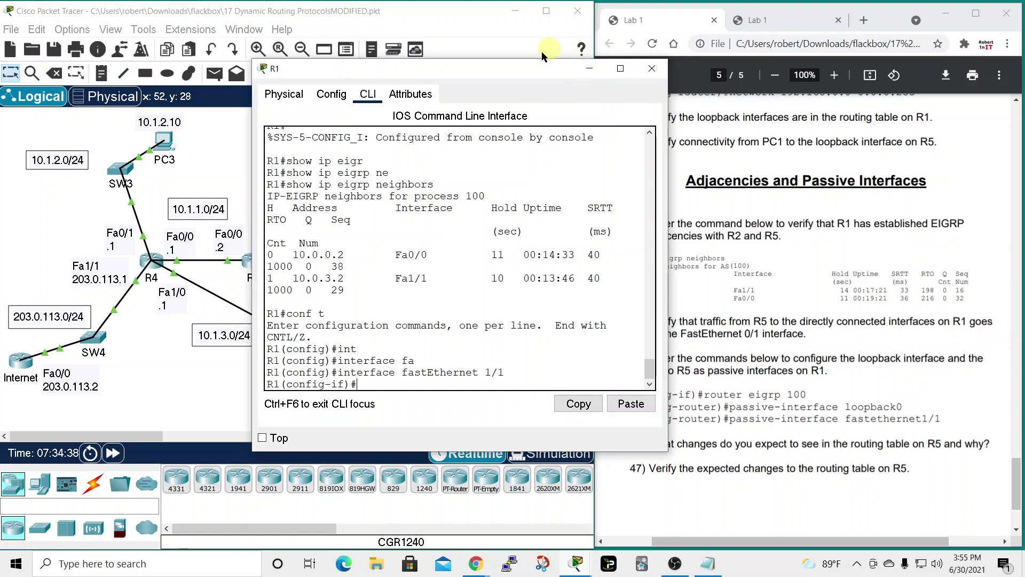
pyautogui.moveTo(529, 69); pyautogui.dragTo(492, 52)
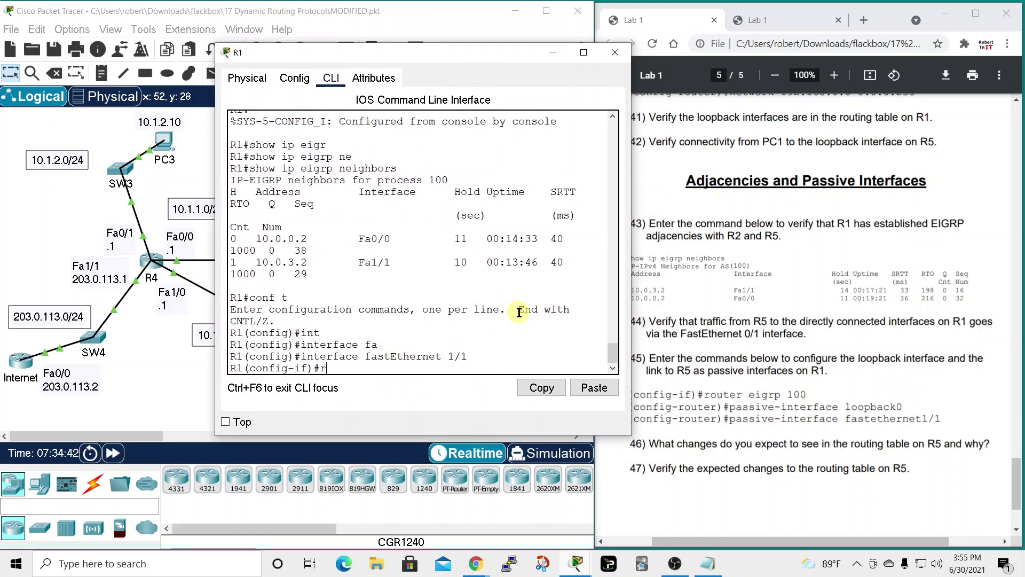
pyautogui.press('Tab')
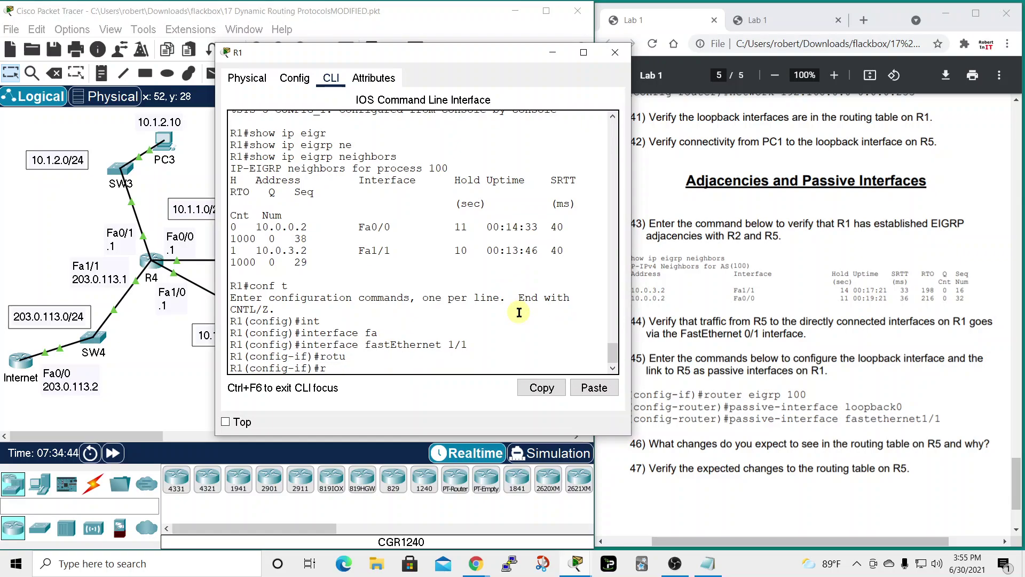
pyautogui.write('t')
pyautogui.press('Tab')
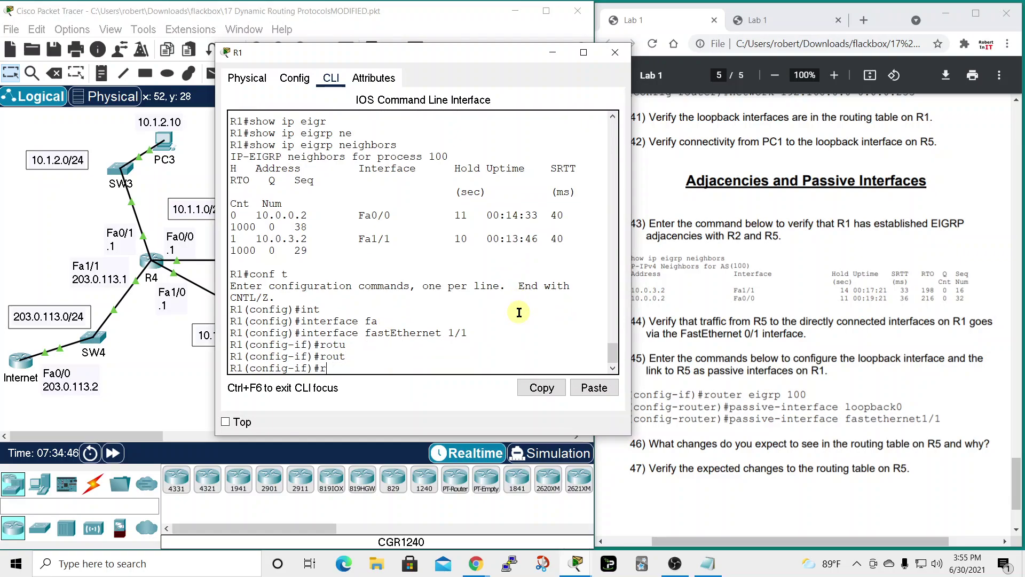
pyautogui.write('exit')
pyautogui.press('Return')
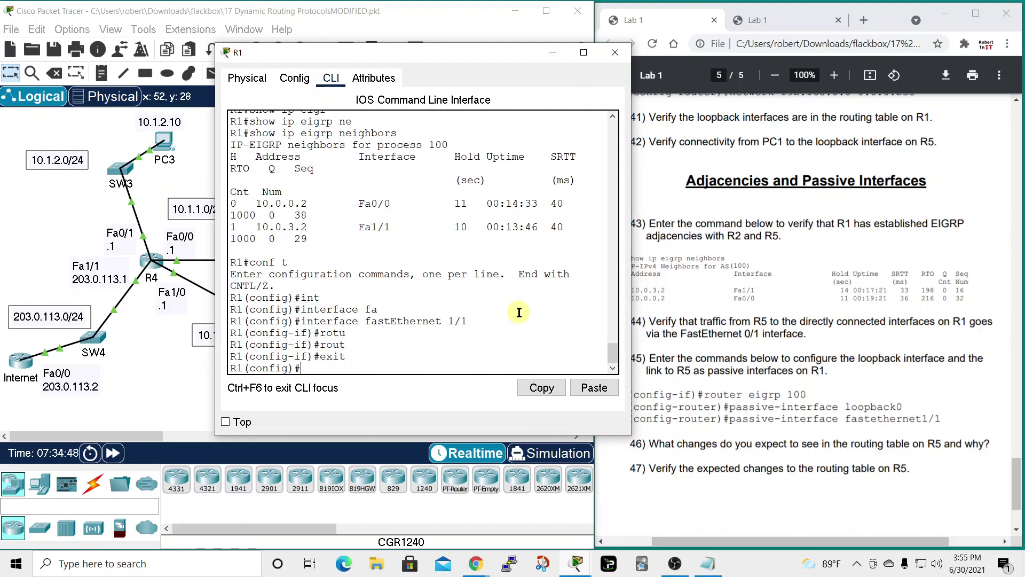
# - Enter router eigrp 100 on R1 and make loopback0 a passive interface
pyautogui.write('route')
pyautogui.press('Tab')
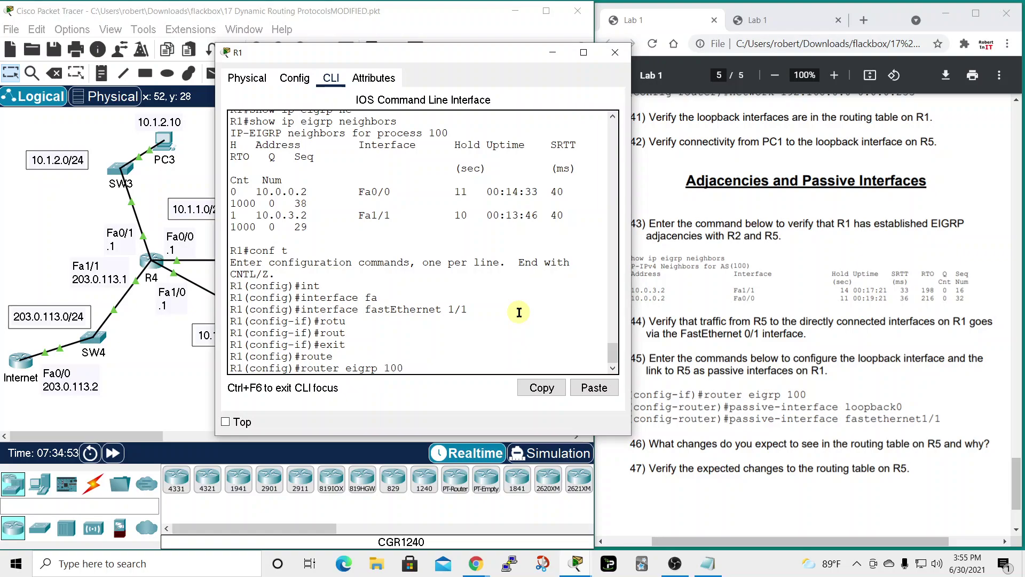
pyautogui.write('eigrp 100')
pyautogui.press('Return')
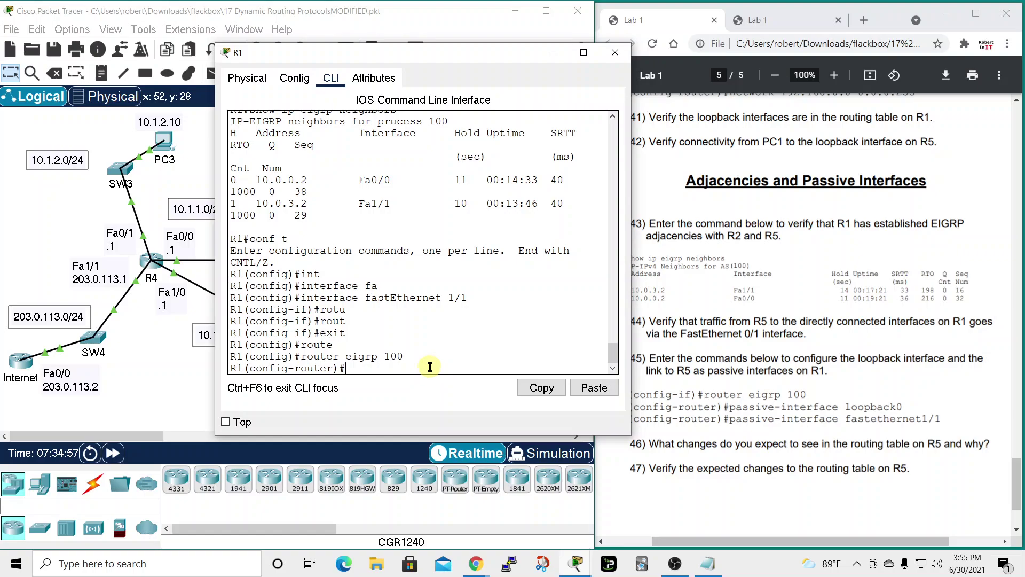
pyautogui.press('Tab')
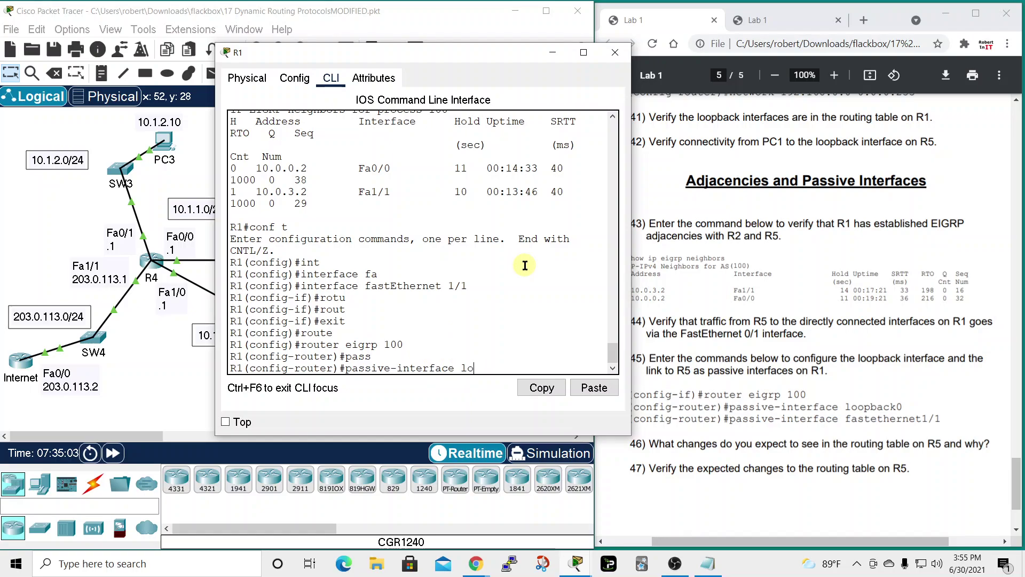
pyautogui.write('loopback0')
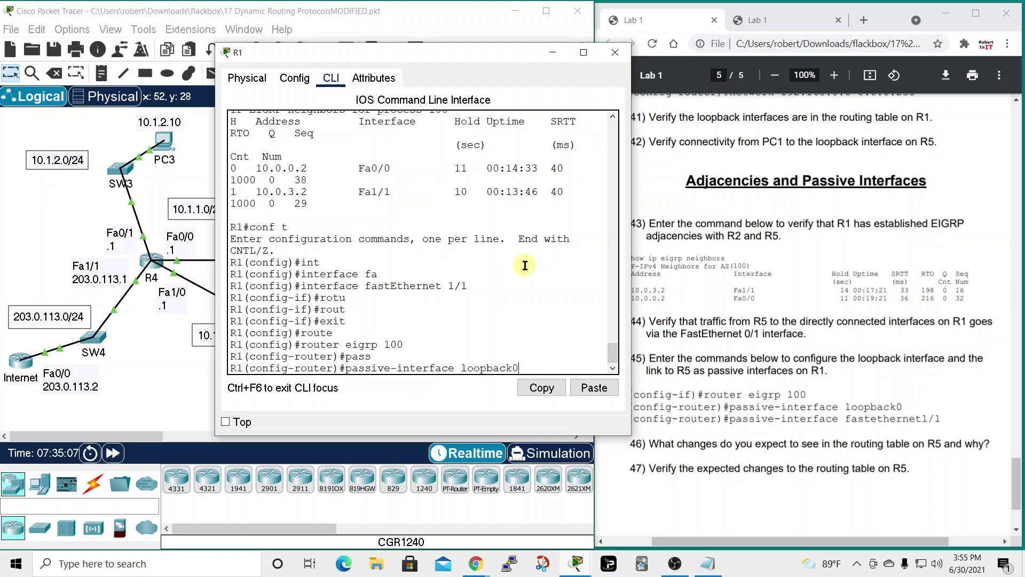
pyautogui.press('Return')
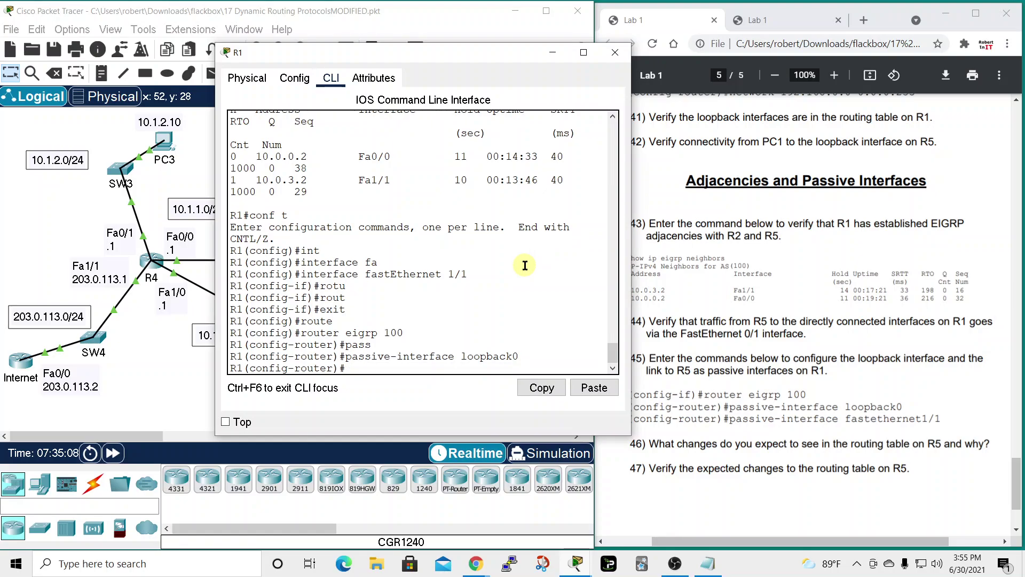
# - Make R1's fastEthernet 1/1 link to R5 a passive interface in EIGRP 100 and close R1's window
pyautogui.press('Up')
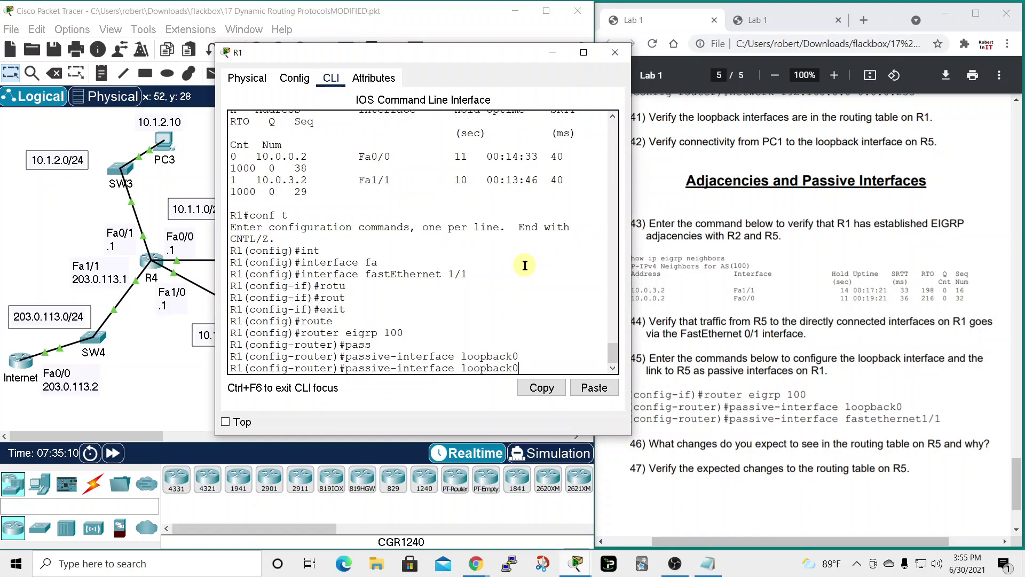
pyautogui.write('fa')
pyautogui.press('Tab')
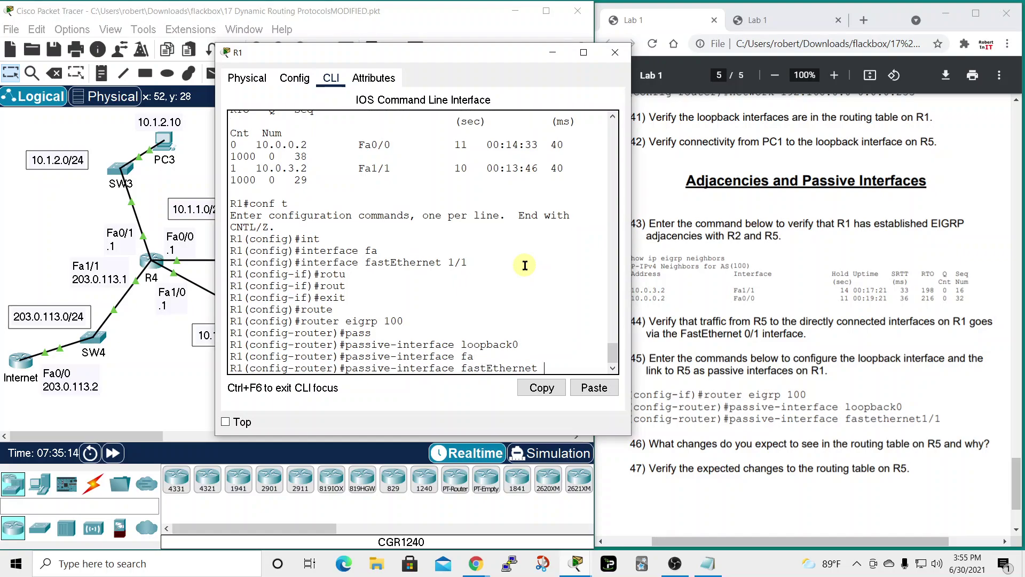
pyautogui.press('Return')
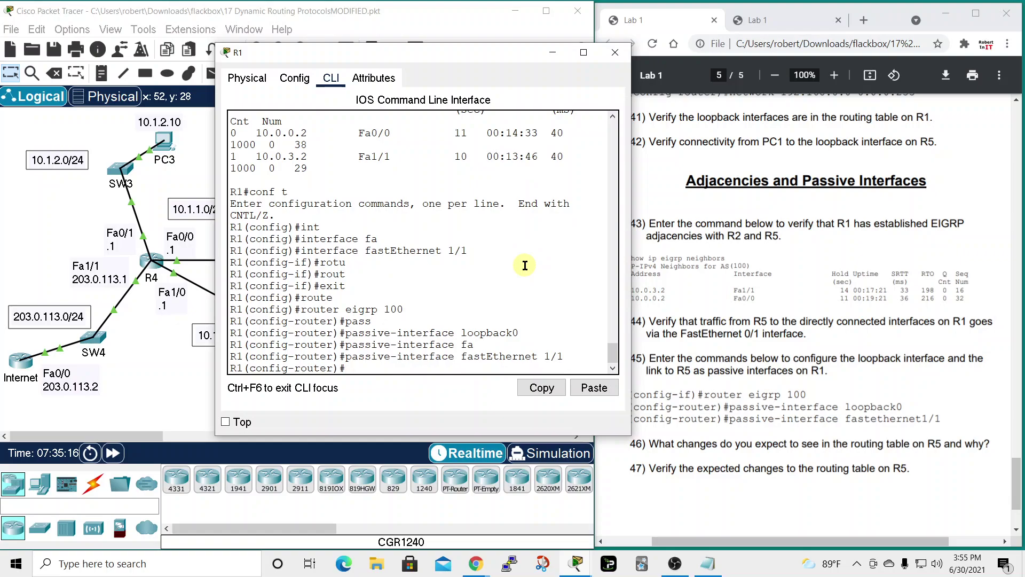
pyautogui.click(615, 51)
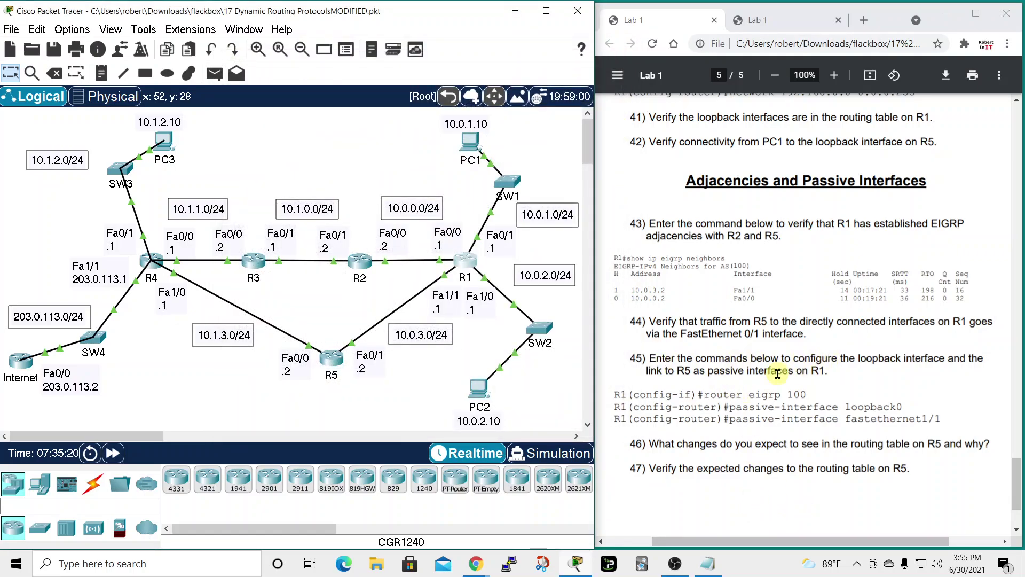
# - Mark task 46 in the lab sheet and open R5's command line, placing its window clear of the lab sheet
pyautogui.moveTo(647, 443); pyautogui.dragTo(910, 443)
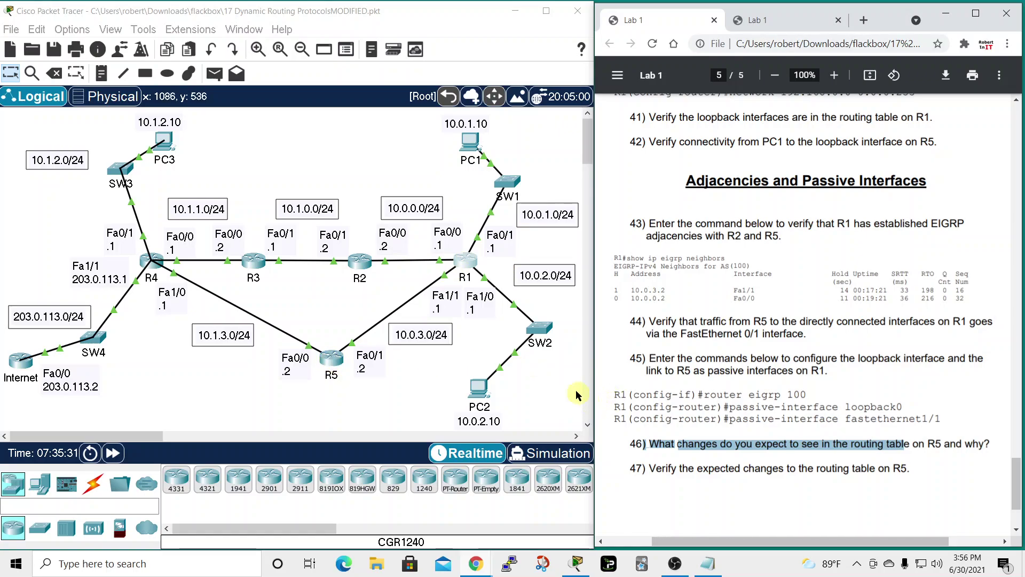
pyautogui.click(332, 361)
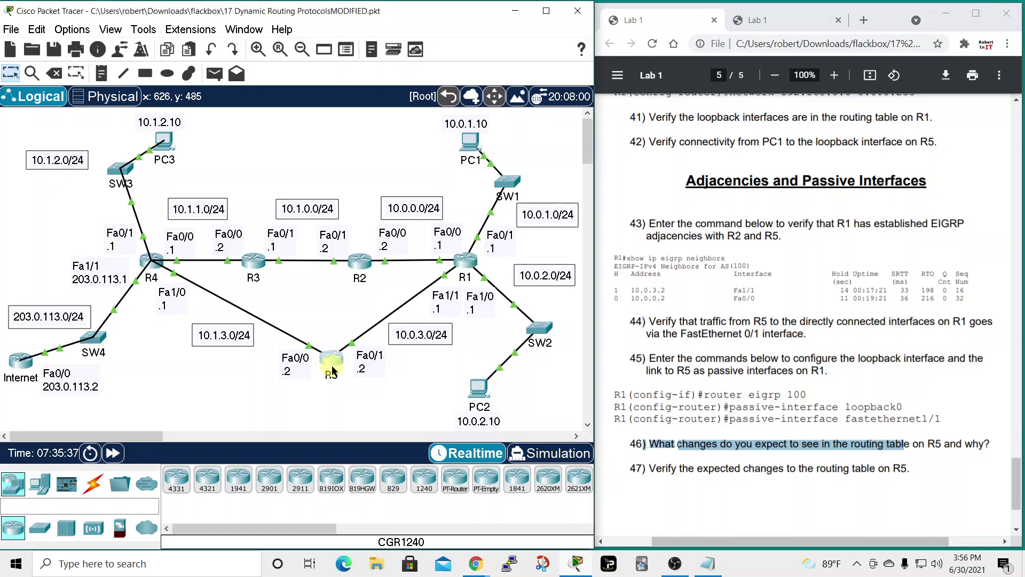
pyautogui.moveTo(526, 65); pyautogui.dragTo(239, 40)
pyautogui.moveTo(410, 316); pyautogui.dragTo(443, 315)
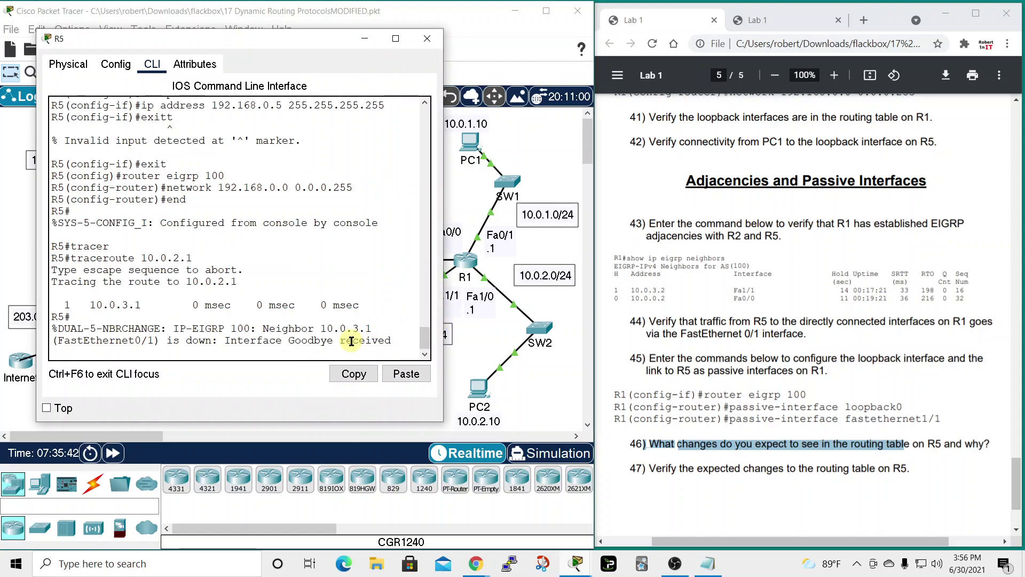
# - Run sho ip route on R5 to display its routing table
pyautogui.press('Return')
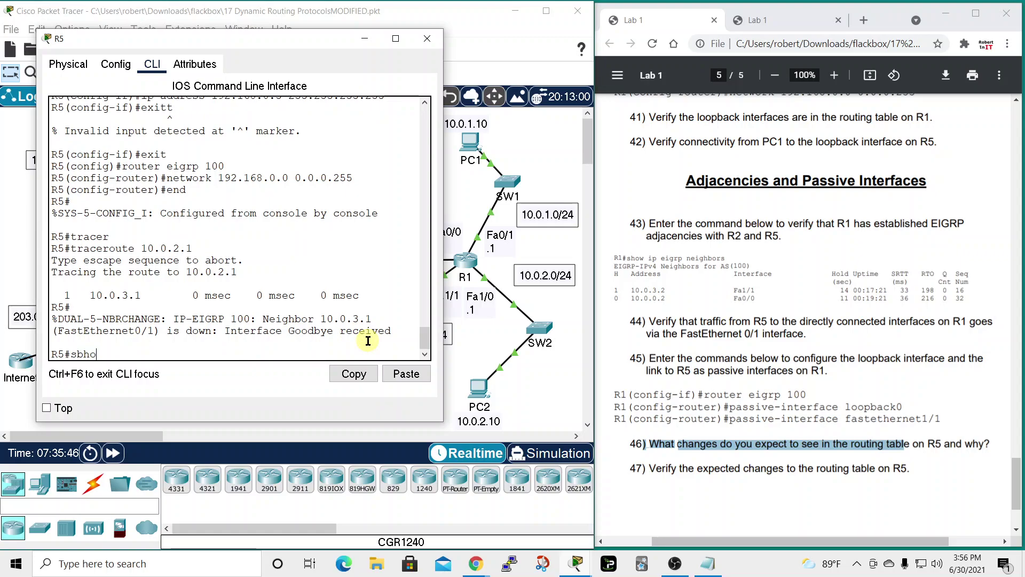
pyautogui.press('BackSpace')
pyautogui.press('BackSpace')
pyautogui.press('BackSpace')
pyautogui.press('BackSpace')
pyautogui.write('ho ip route')
pyautogui.press('Return')
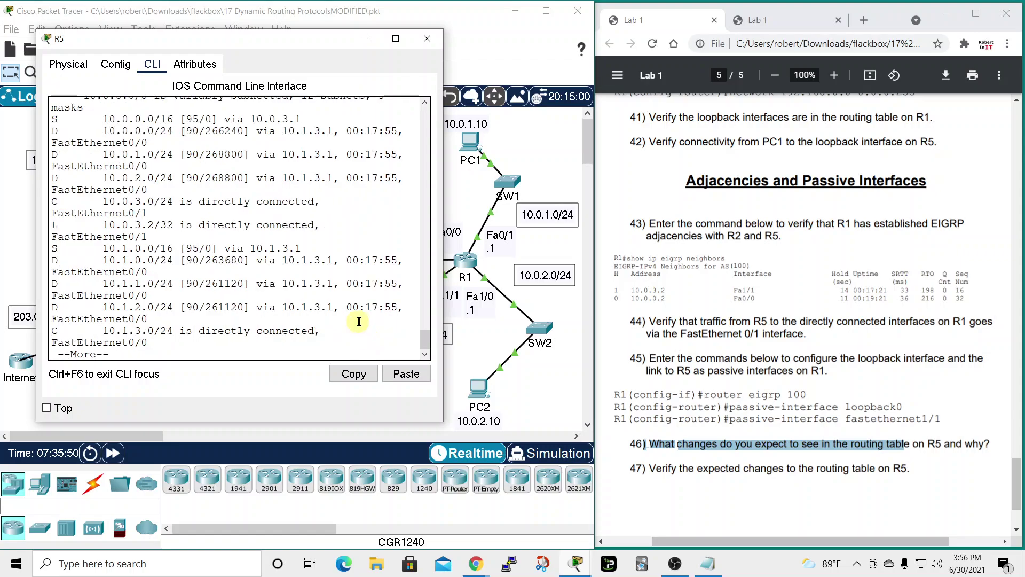
# - Widen R5's window, place it beside the topology, and page through the rest of the routing table
pyautogui.moveTo(445, 257); pyautogui.dragTo(650, 257)
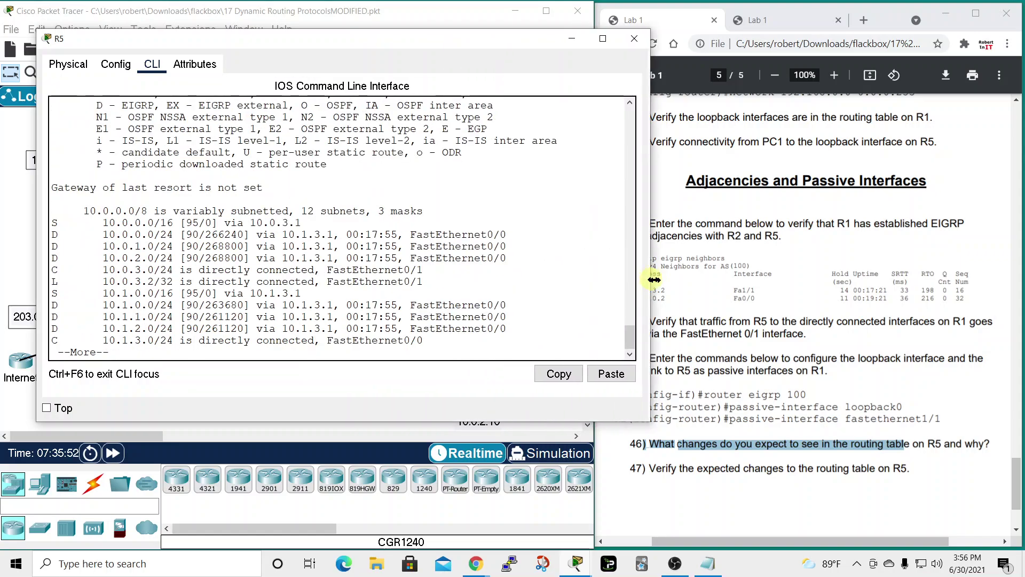
pyautogui.moveTo(469, 47); pyautogui.dragTo(959, 100)
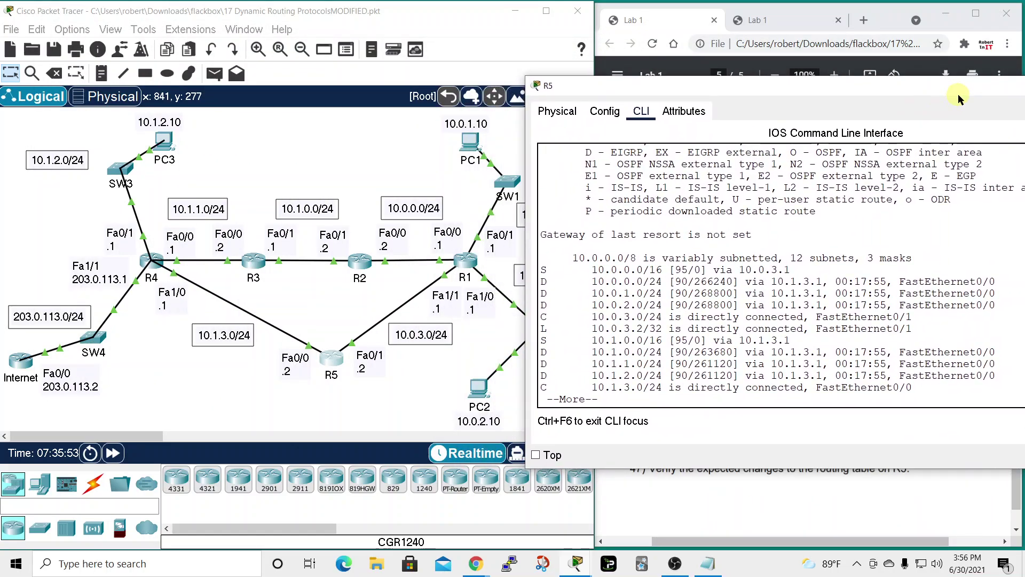
pyautogui.press('Return')
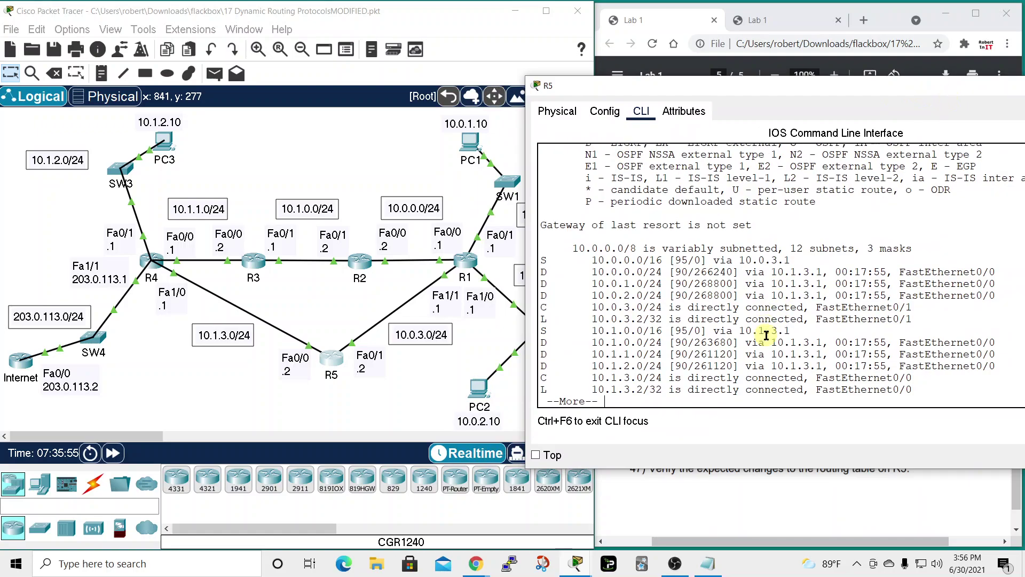
pyautogui.press('space')
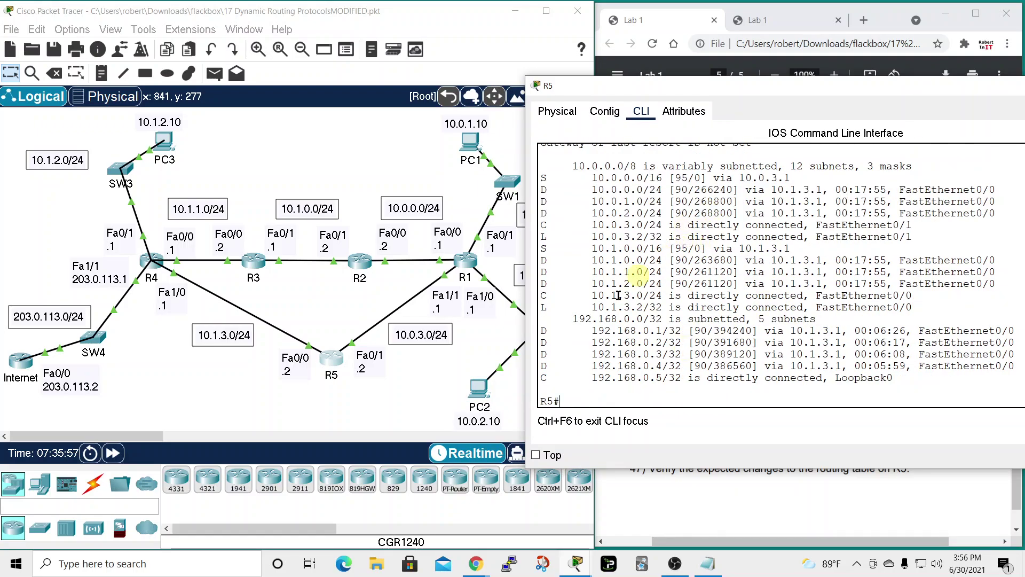
# - Examine R5's routing table for the EIGRP routes and the interfaces they use
pyautogui.scroll(4, 649, 241)
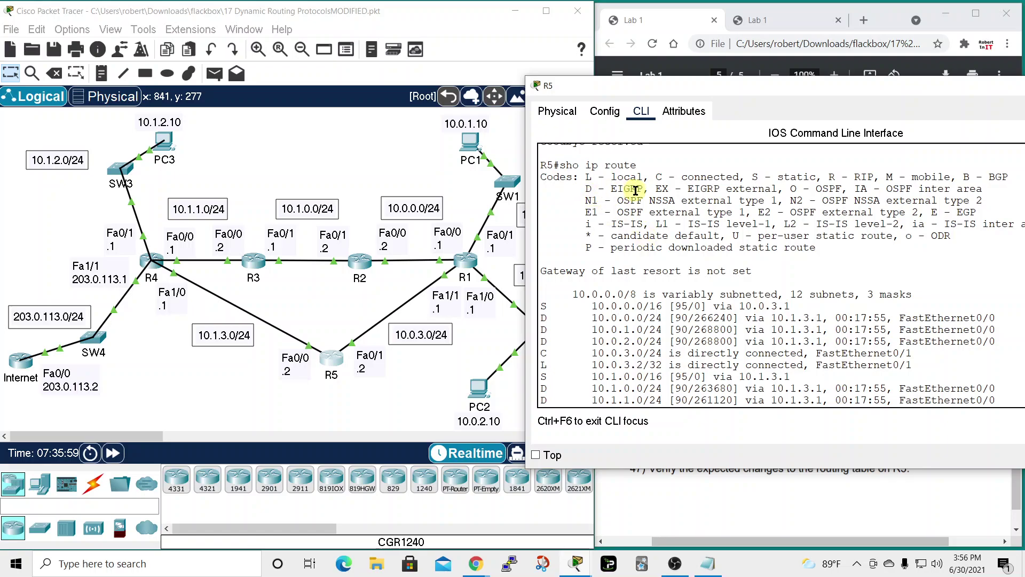
pyautogui.scroll(-2, 652, 317)
pyautogui.scroll(2, 650, 241)
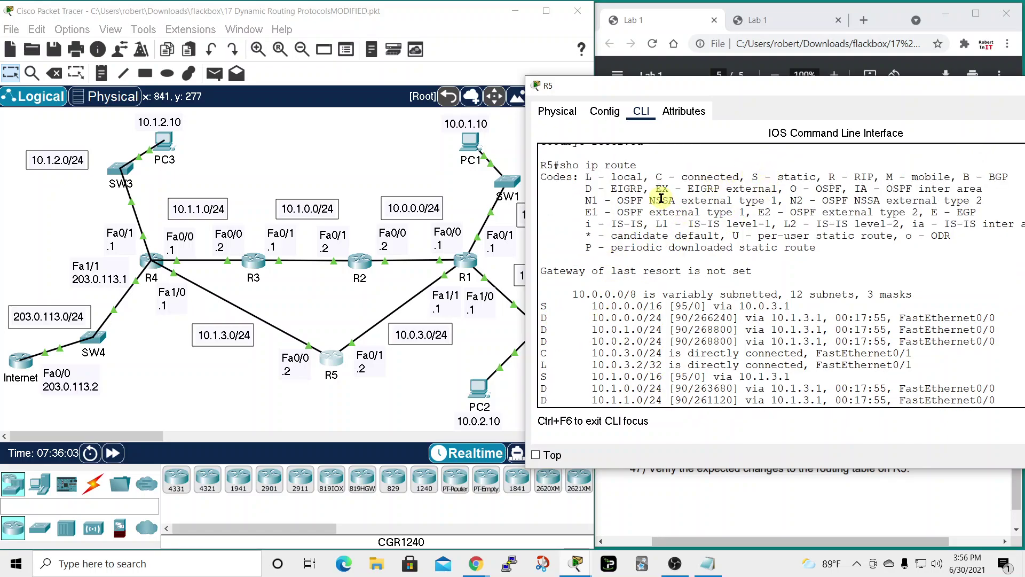
pyautogui.scroll(-3, 603, 342)
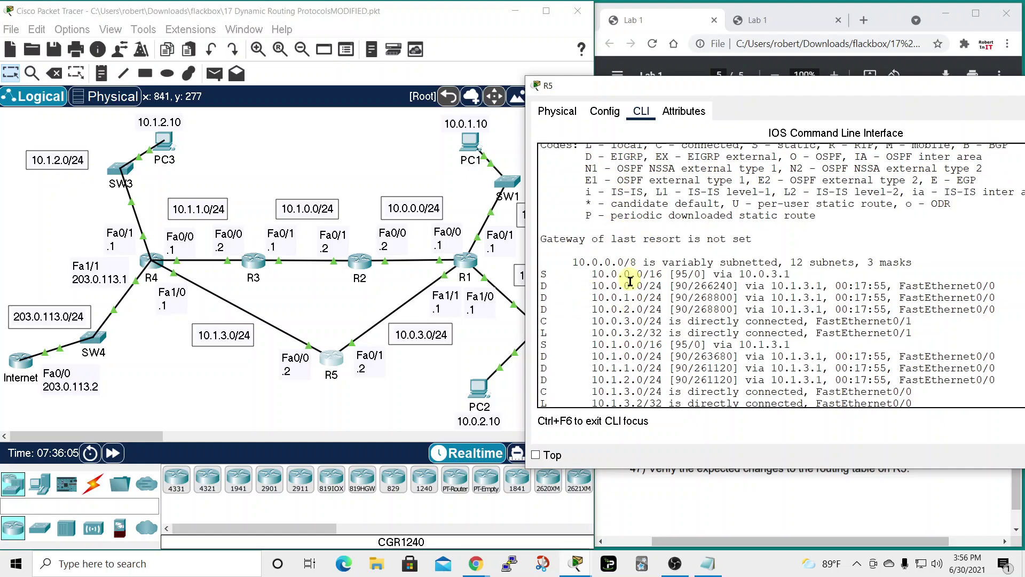
pyautogui.scroll(2, 605, 336)
pyautogui.scroll(-3, 609, 334)
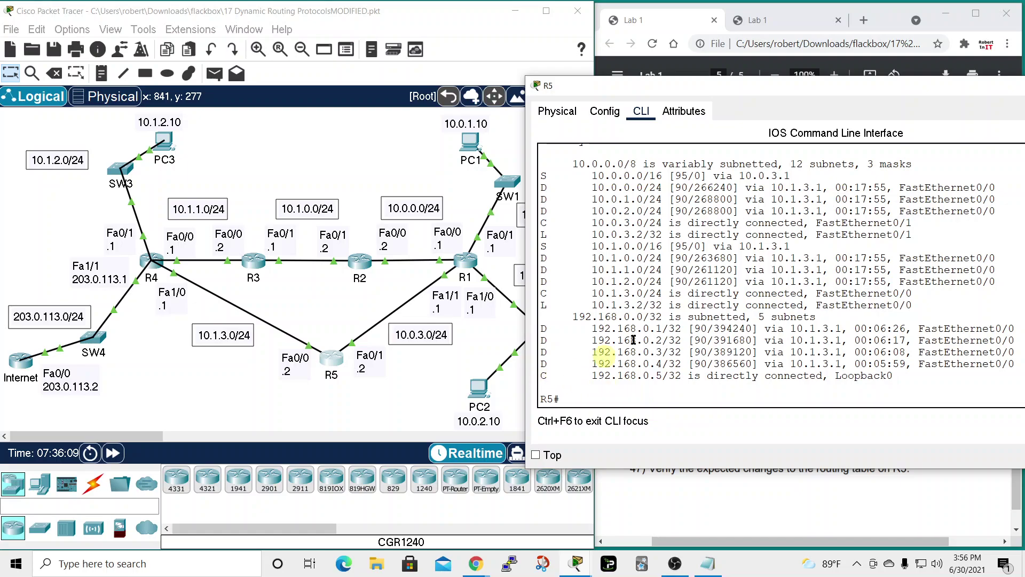
pyautogui.scroll(4, 673, 261)
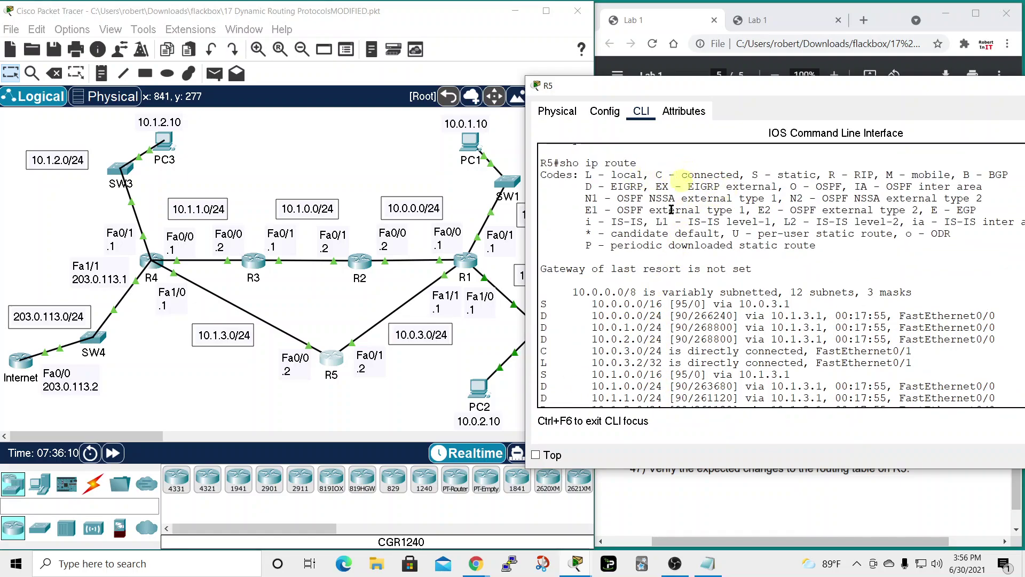
pyautogui.scroll(-4, 681, 355)
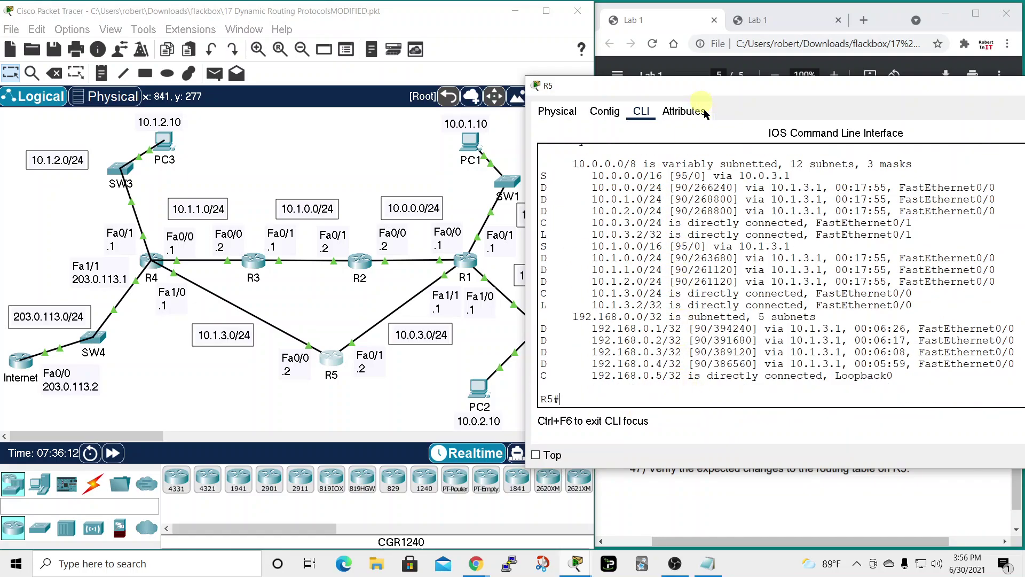
# - Reposition and resize R5's window to compare its EIGRP routes with the R1 to R5 link in the topology
pyautogui.moveTo(789, 87); pyautogui.dragTo(654, 51)
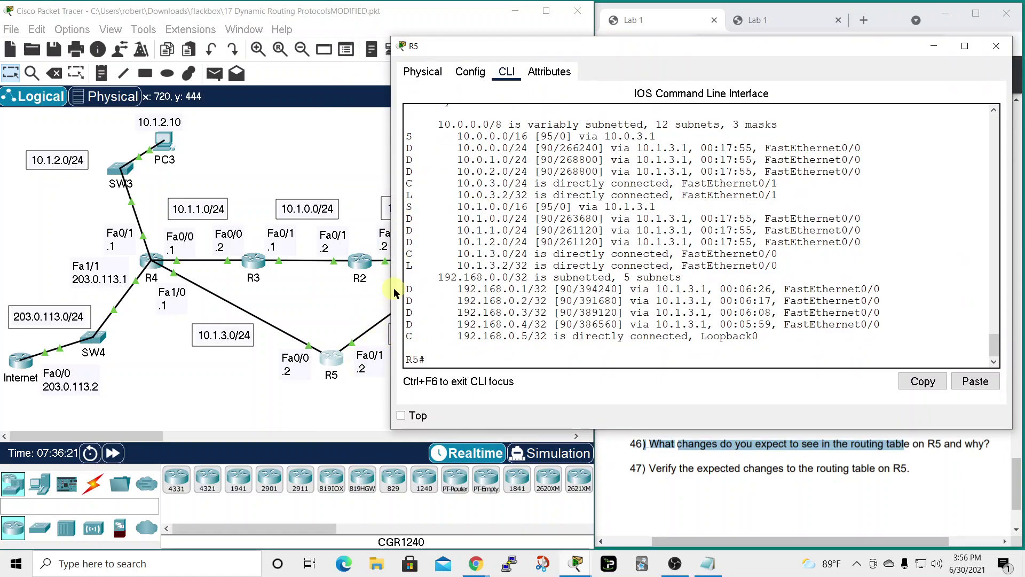
pyautogui.moveTo(391, 290); pyautogui.dragTo(419, 299)
pyautogui.scroll(-2, 457, 305)
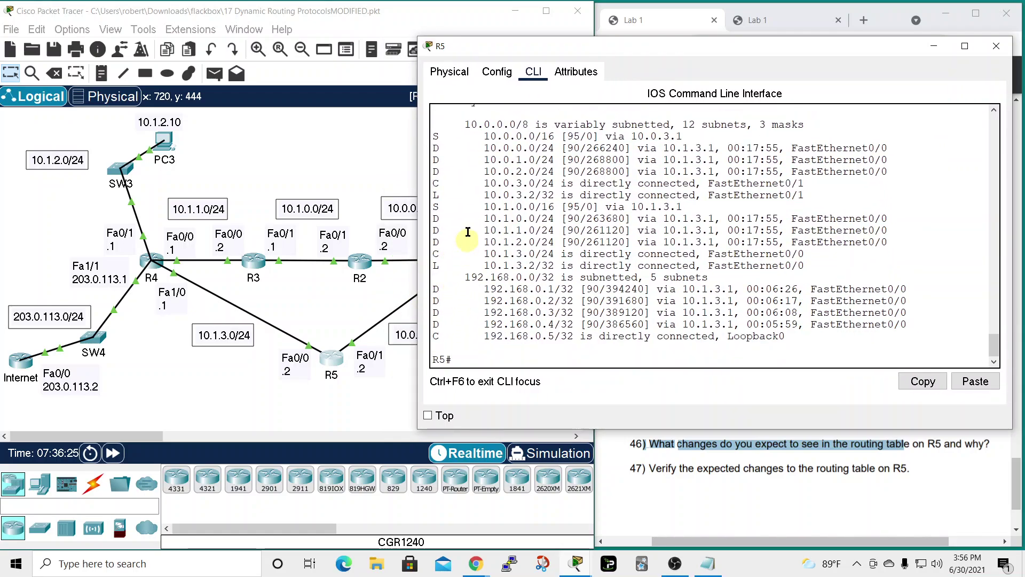
pyautogui.moveTo(415, 272); pyautogui.dragTo(385, 272)
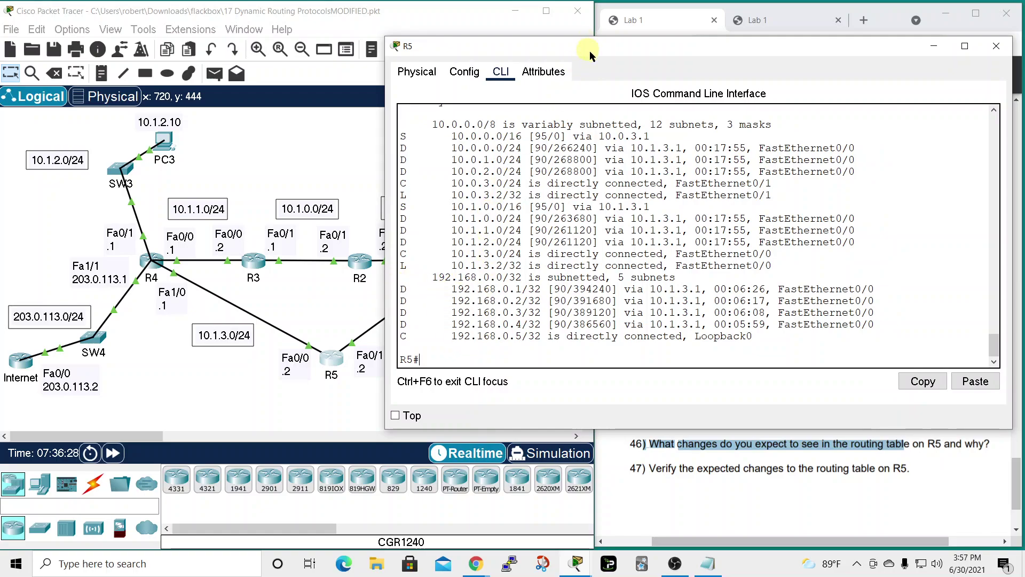
pyautogui.moveTo(588, 49); pyautogui.dragTo(716, 144)
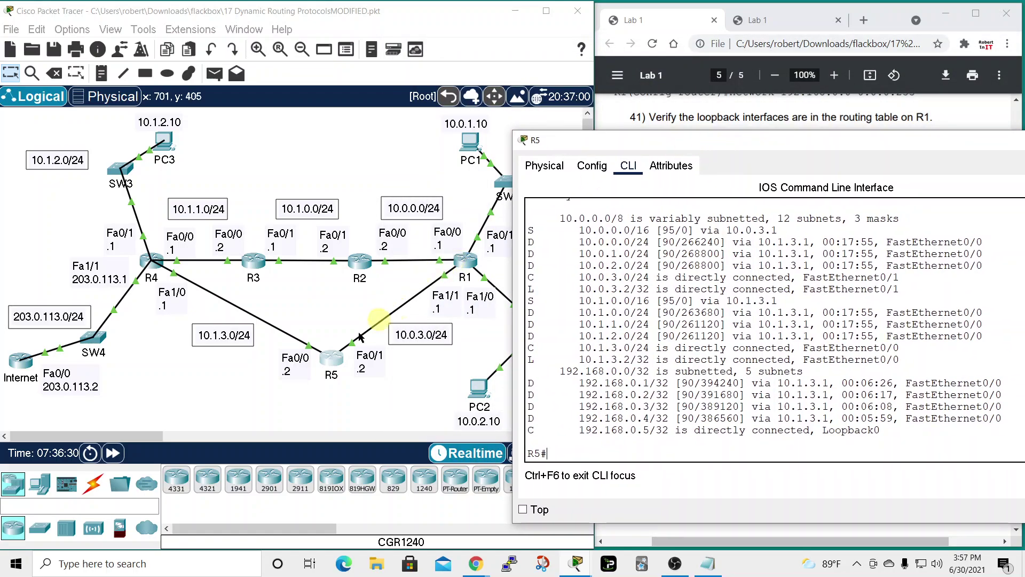
pyautogui.moveTo(797, 145); pyautogui.dragTo(623, 101)
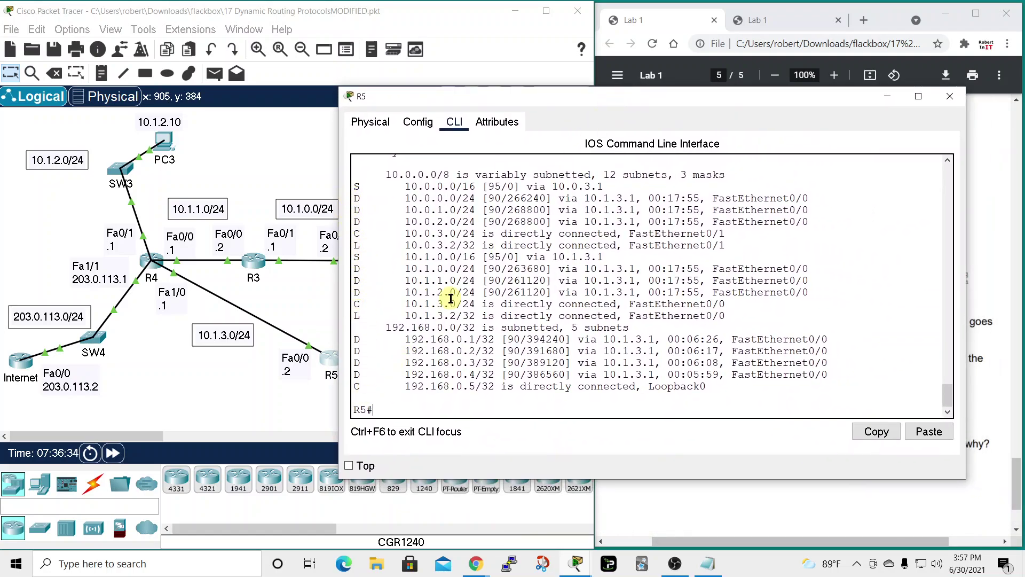
pyautogui.scroll(5, 434, 294)
pyautogui.scroll(-4, 419, 295)
pyautogui.scroll(-1, 419, 295)
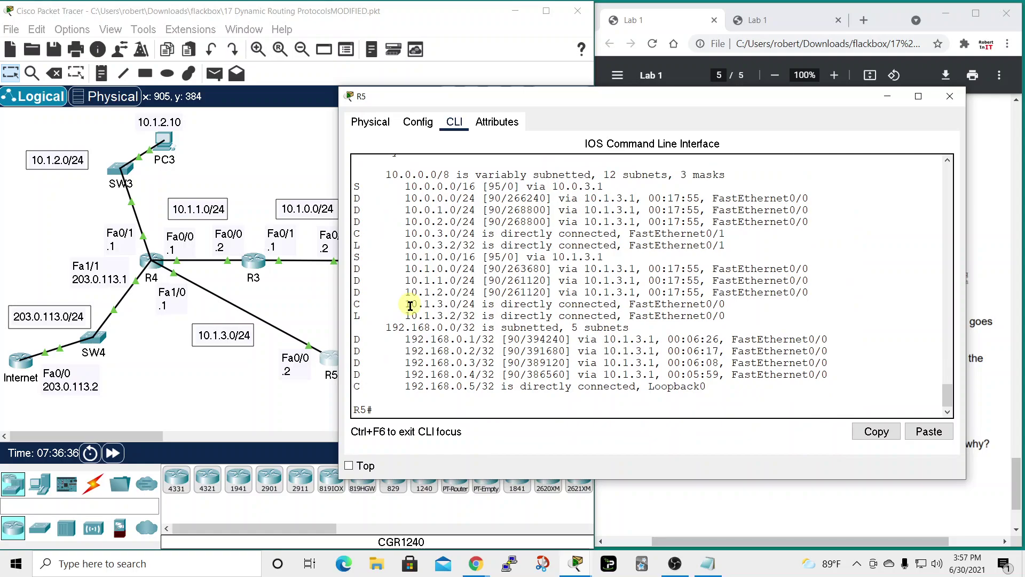
# - Uncover R5's links in the topology and rerun sho ip route on R5, paging to the end of the output
pyautogui.moveTo(566, 107); pyautogui.dragTo(671, 98)
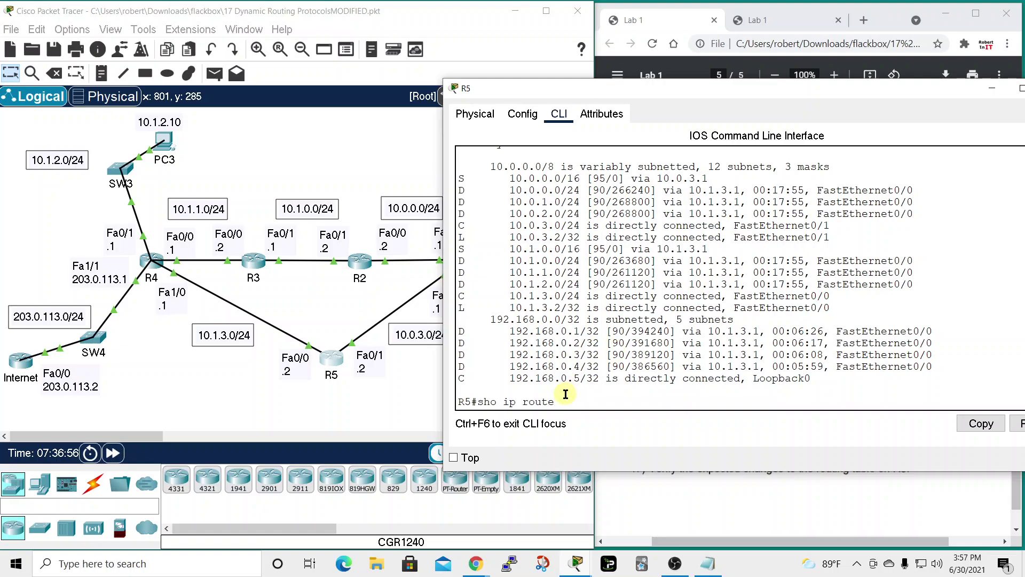
pyautogui.press('Return')
pyautogui.press('space')
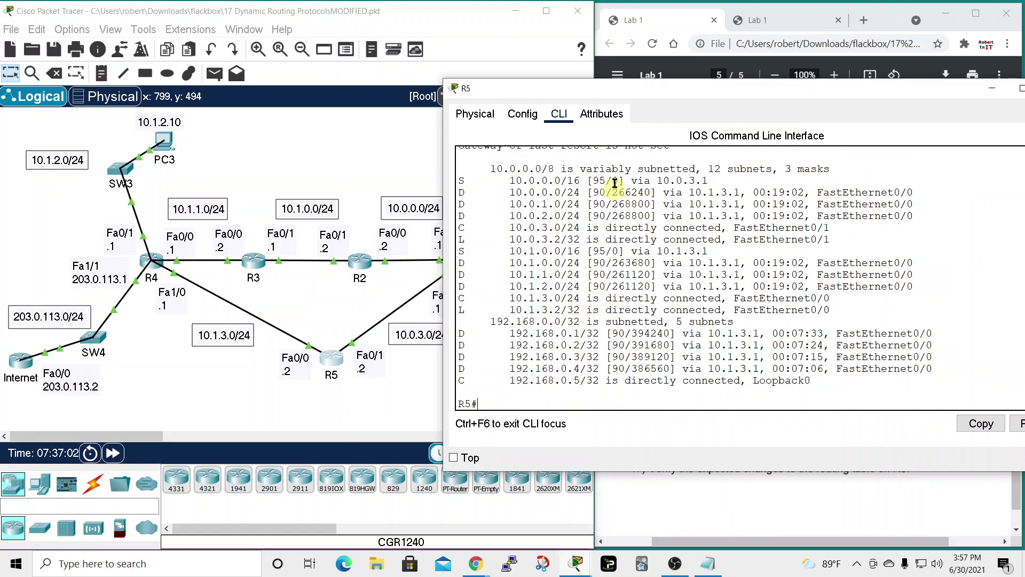
# - Compare R5's refreshed routes with the topology's networks and highlight the 10.0.0.0/16 static route
pyautogui.moveTo(695, 95); pyautogui.dragTo(703, 110)
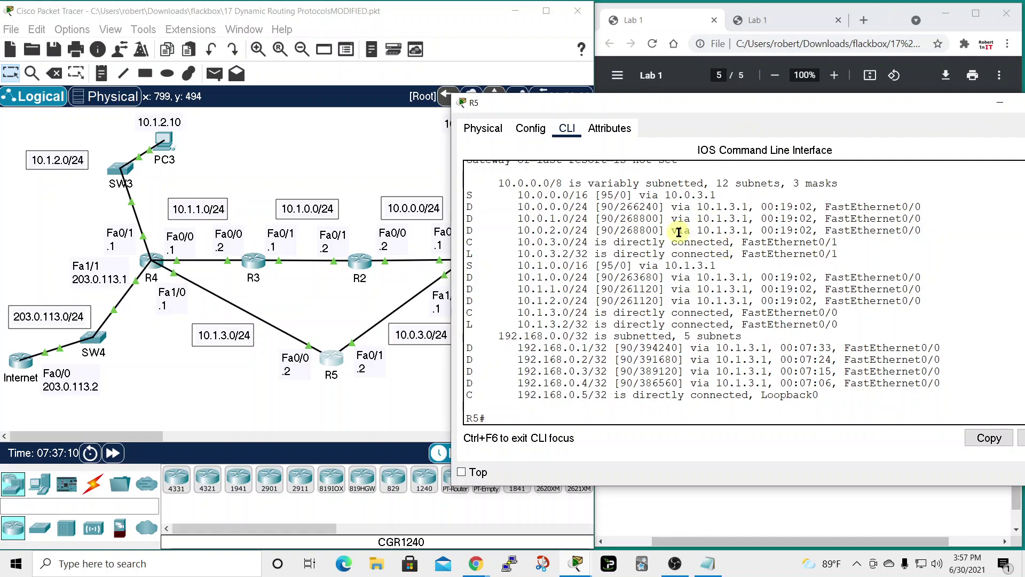
pyautogui.moveTo(697, 108); pyautogui.dragTo(779, 90)
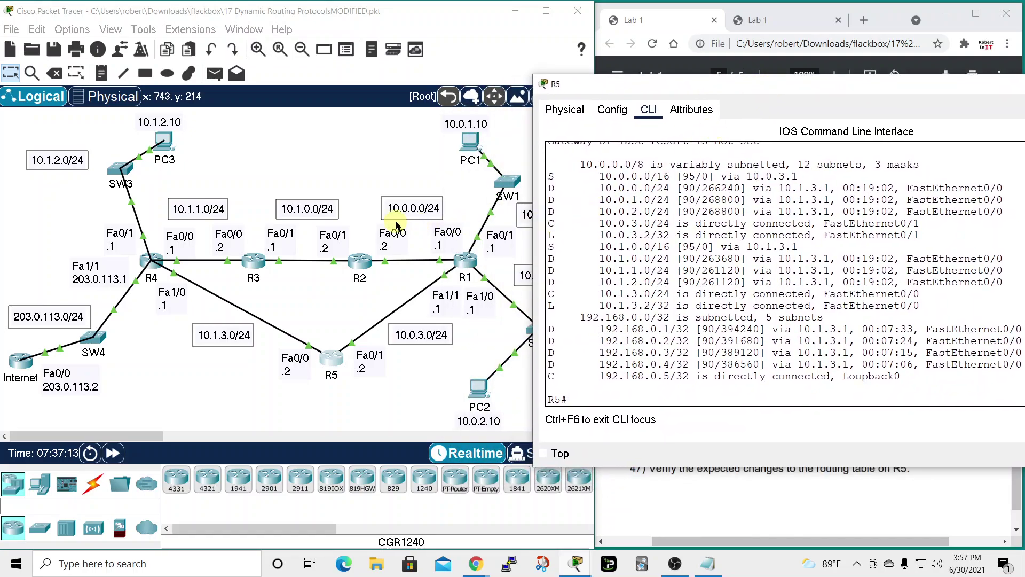
pyautogui.moveTo(674, 85); pyautogui.dragTo(714, 86)
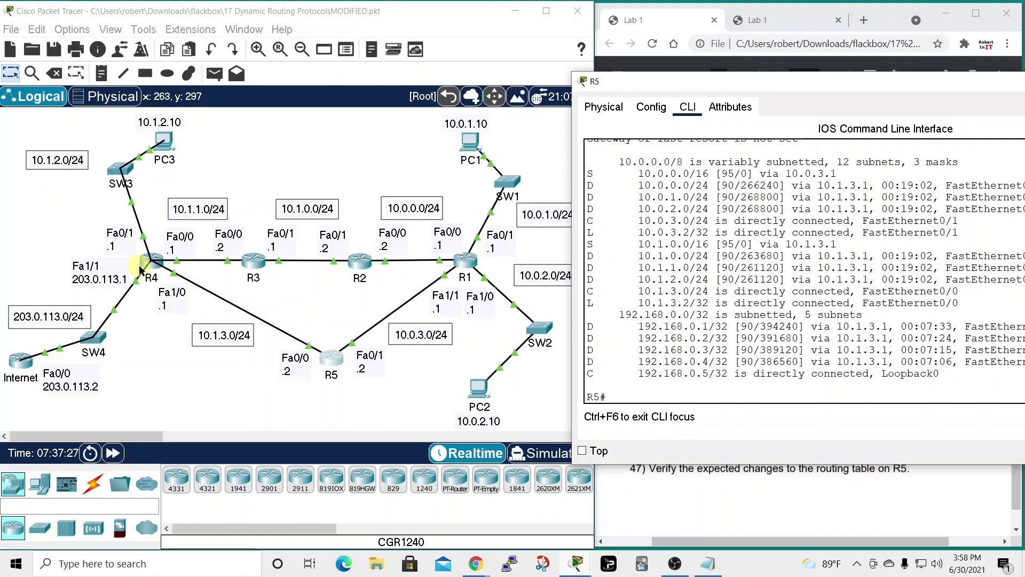
pyautogui.moveTo(809, 75); pyautogui.dragTo(729, 84)
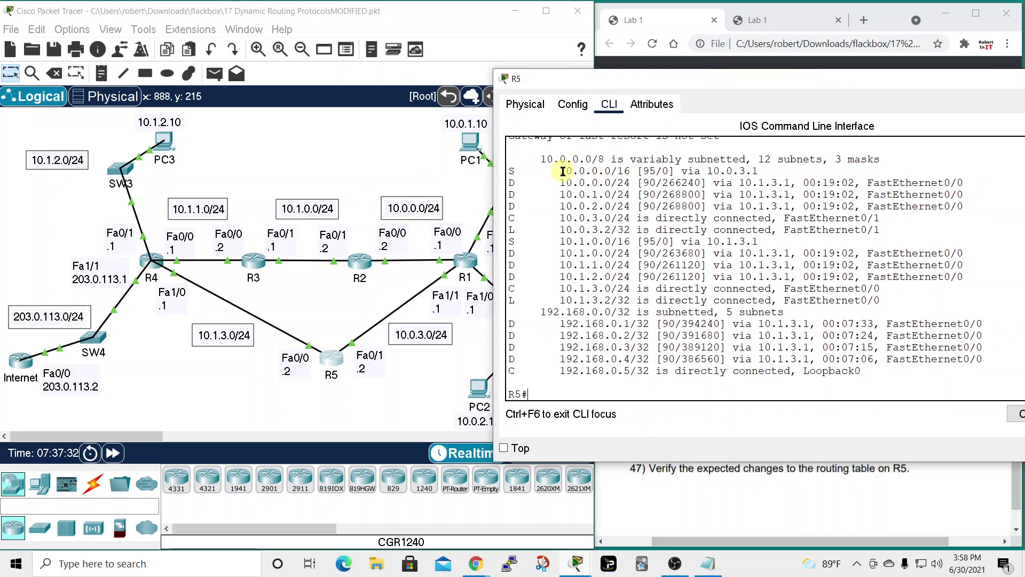
pyautogui.moveTo(565, 171); pyautogui.dragTo(631, 170)
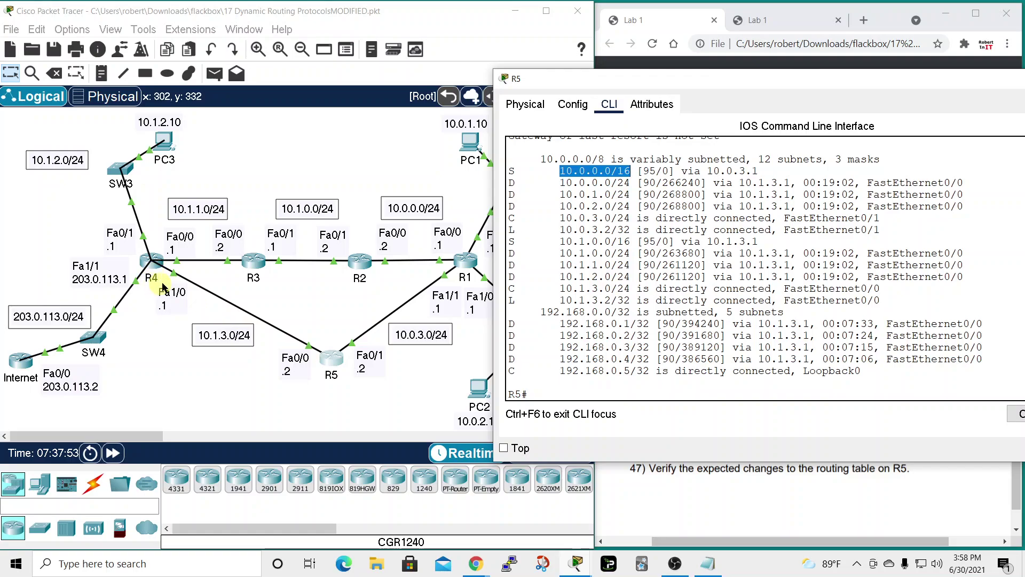
# - Close R5's window and mark task 47 in the lab sheet, checking for any remaining tasks
pyautogui.moveTo(932, 78); pyautogui.dragTo(540, 51)
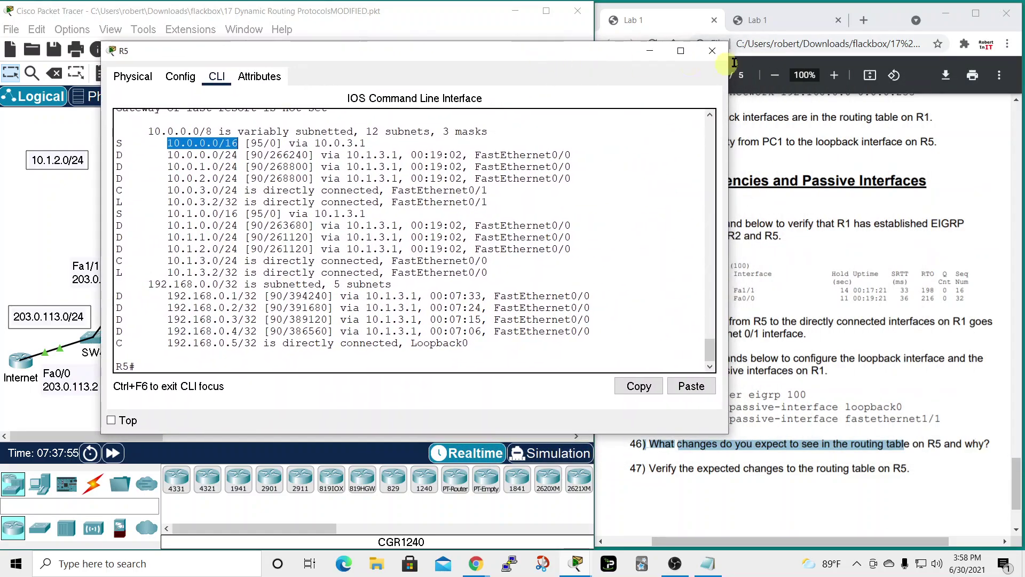
pyautogui.click(712, 50)
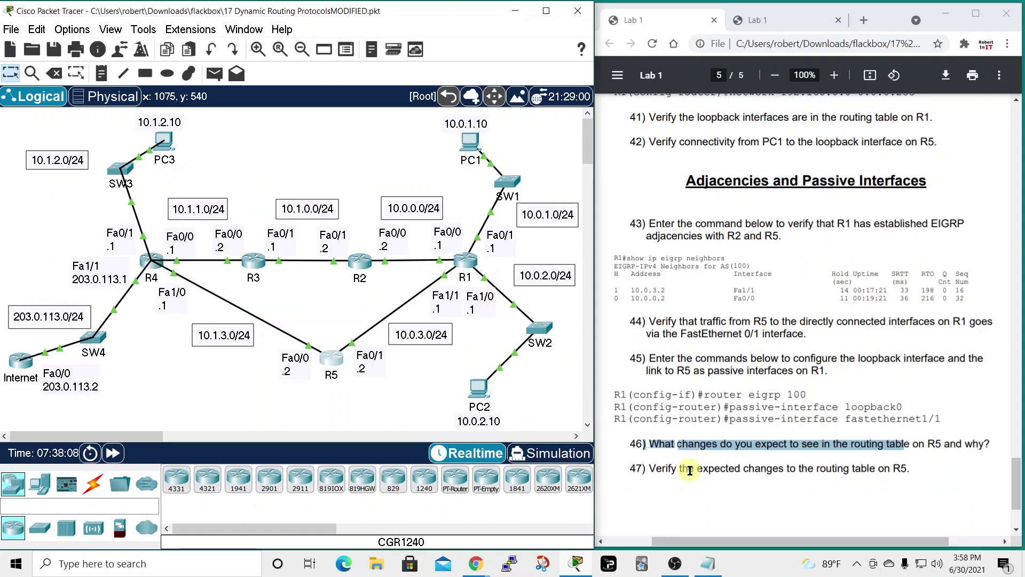
pyautogui.moveTo(637, 468); pyautogui.dragTo(892, 475)
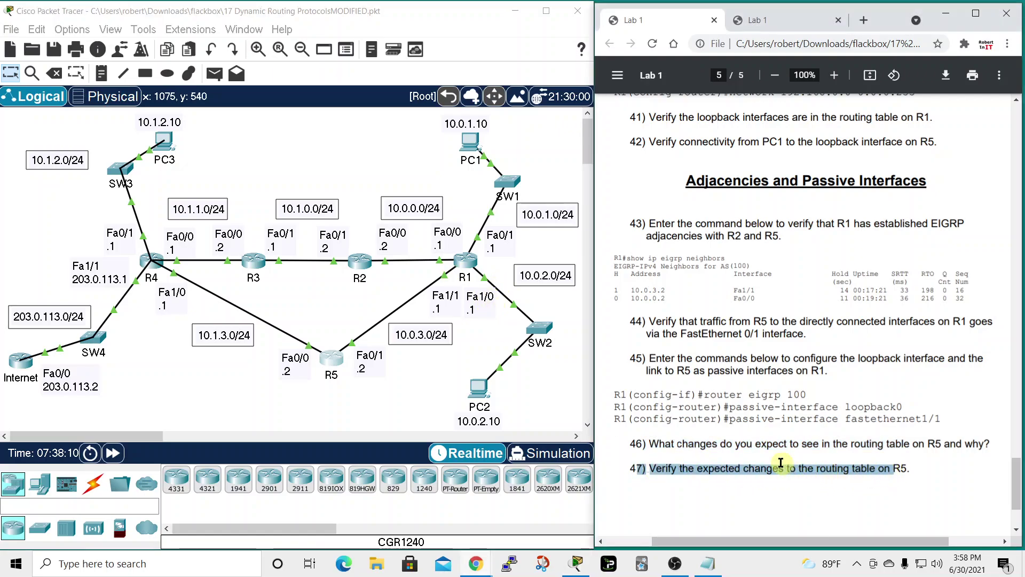
pyautogui.scroll(-3, 774, 462)
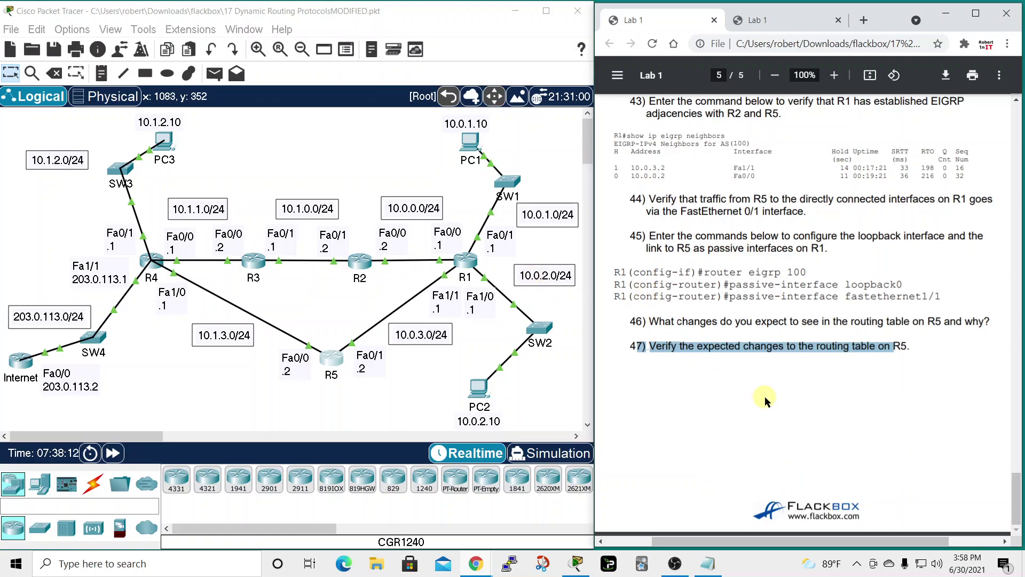